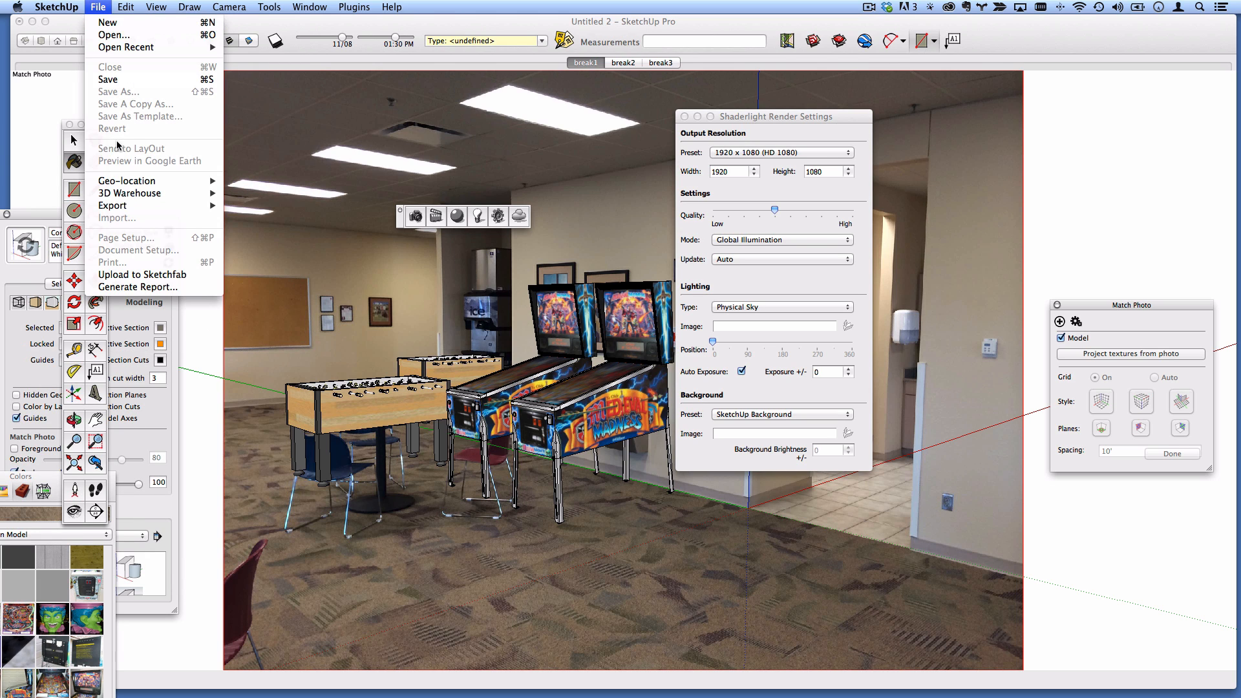
- Create a new blank SketchUp model and start importing an image file into it
mouse_move(135, 208)
left_click(121, 9)
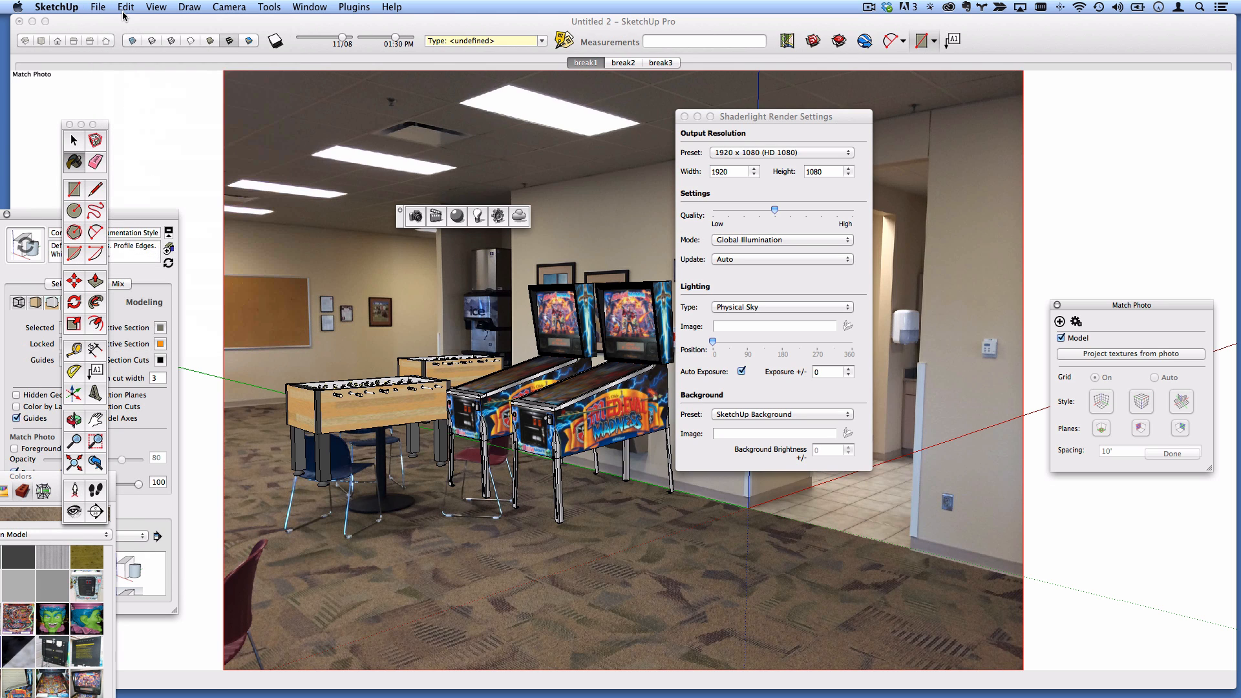
key("super+s")
key("super+n")
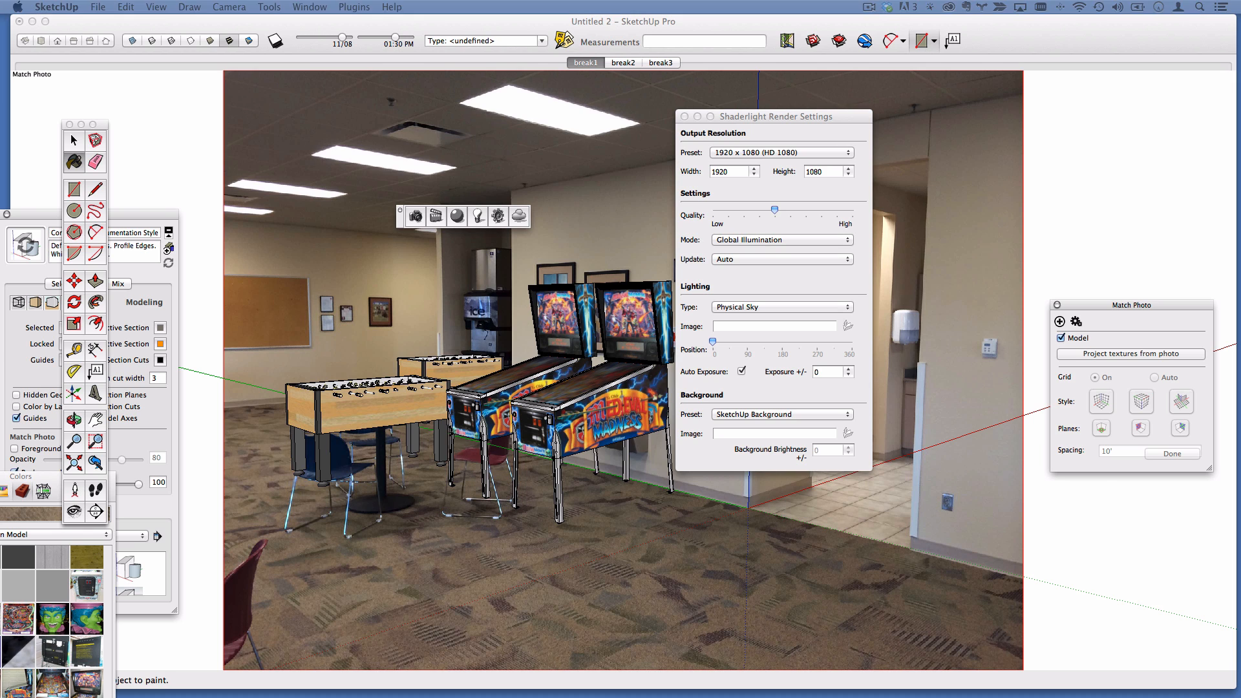
left_click(98, 6)
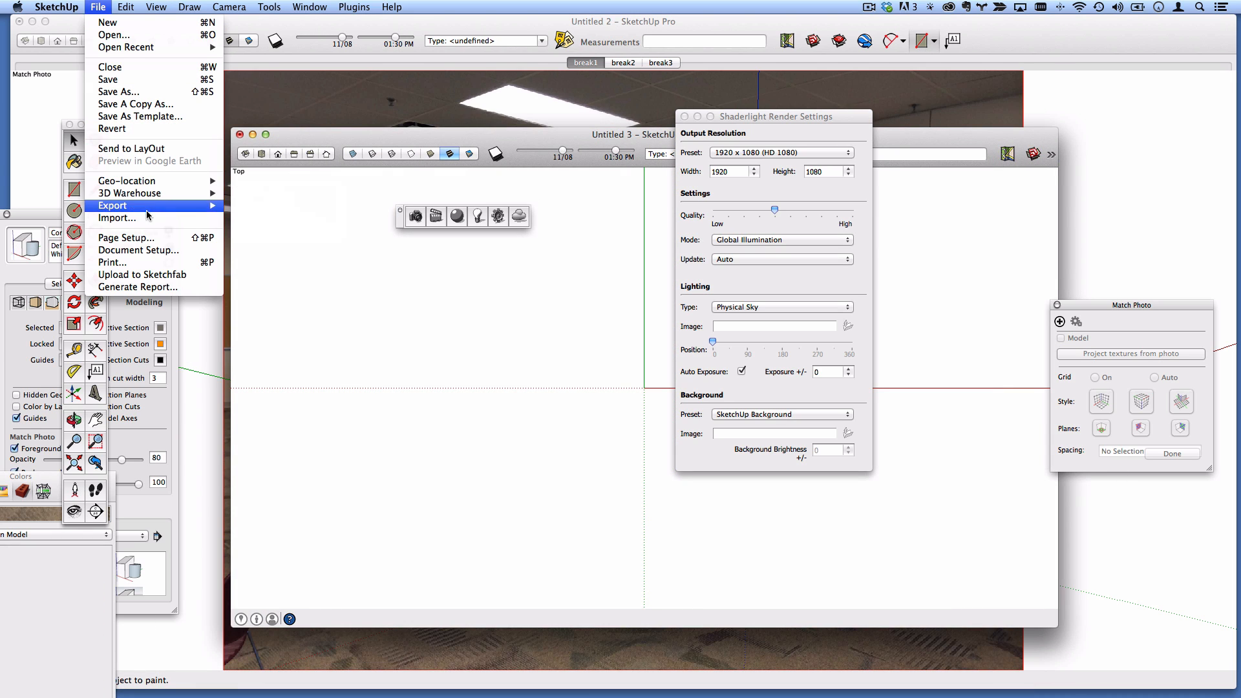
left_click(117, 218)
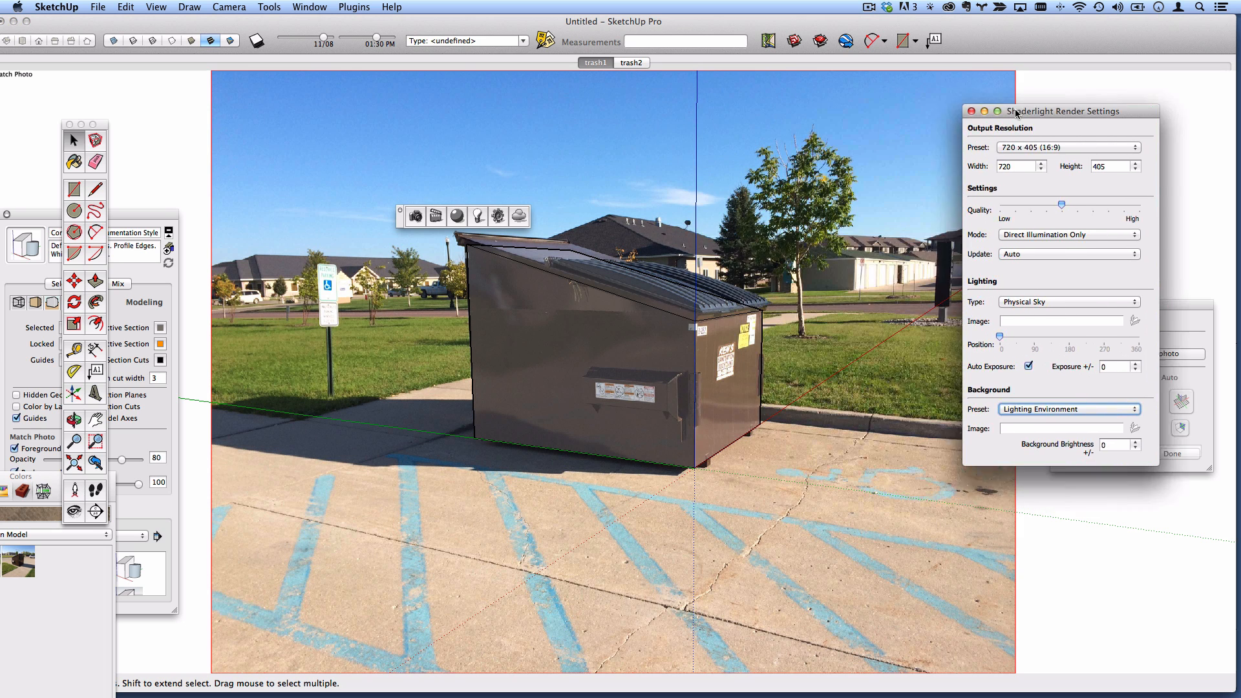
- Review the finished photo-matched example scenes trash2, break2 and break3, moving the render settings window off the photo
left_click_drag(998, 114, 1075, 122)
left_click(631, 63)
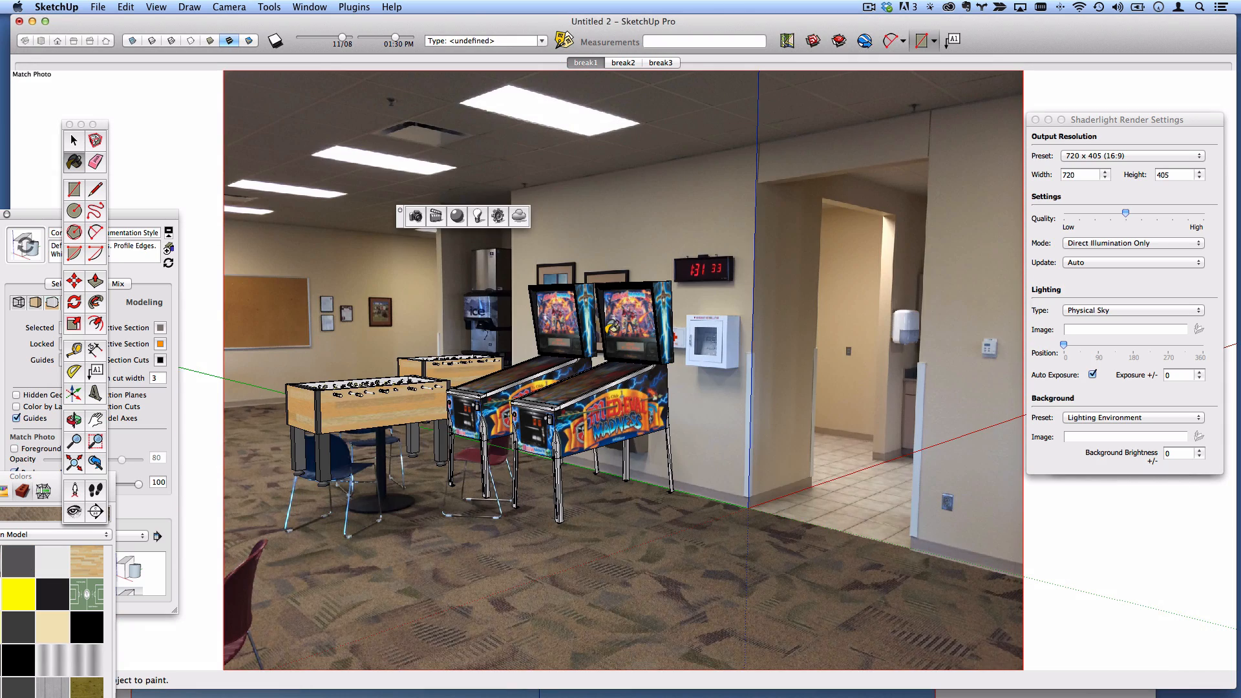
left_click(623, 63)
left_click(623, 63)
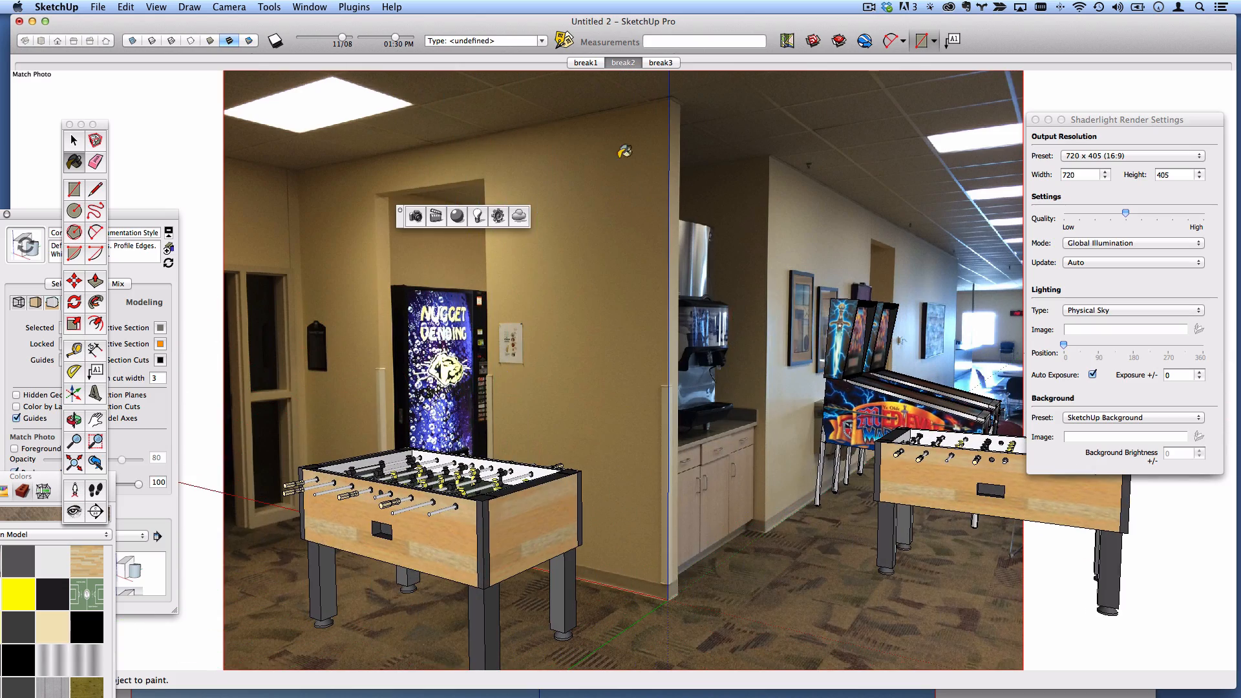
left_click(659, 63)
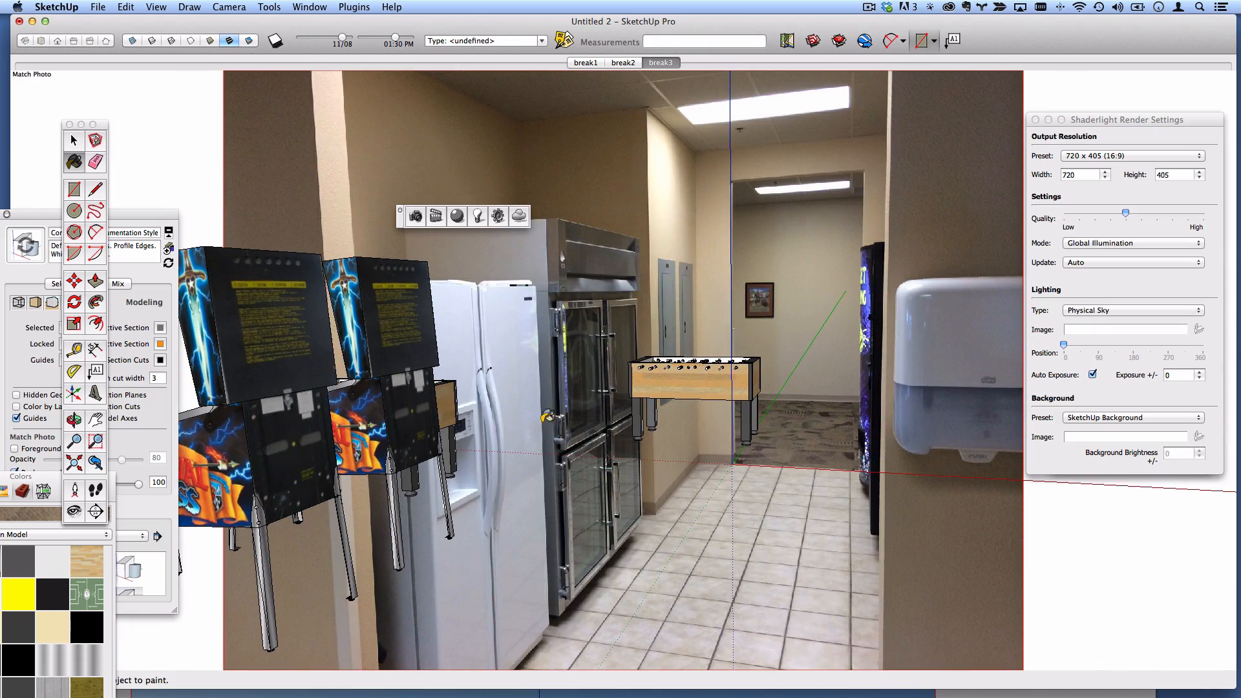
left_click(622, 63)
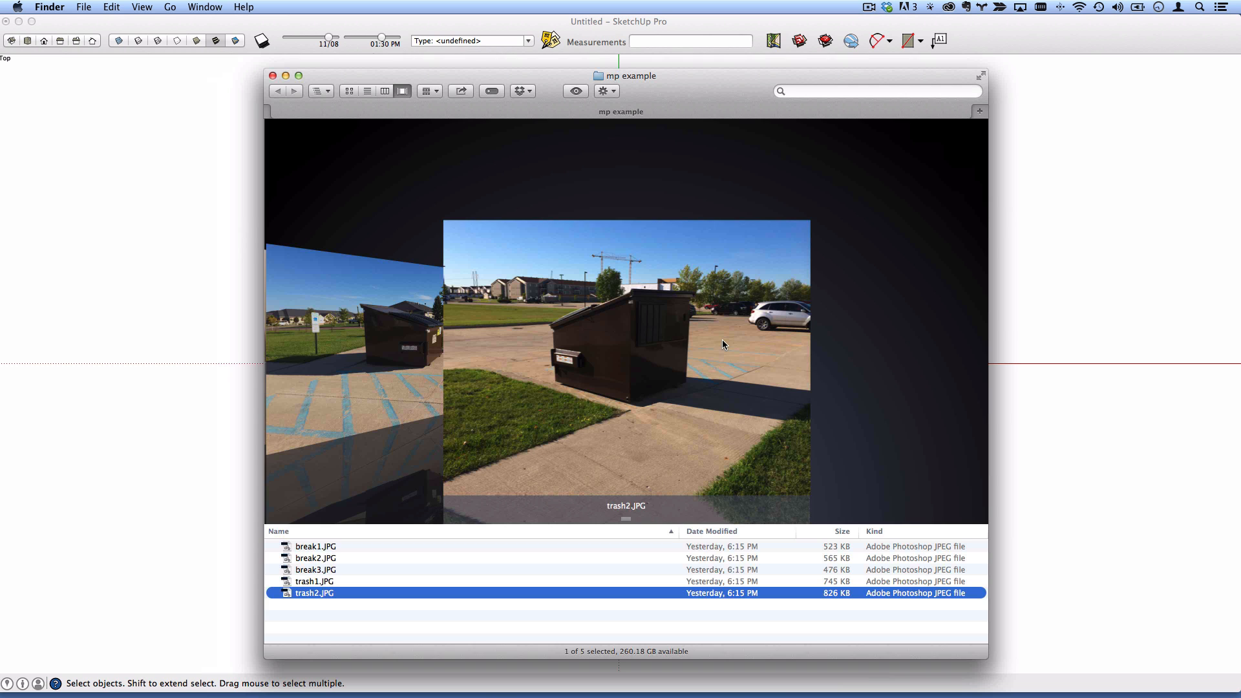
- Compare the trash1.JPG and trash2.JPG source photos in the mp example folder in Finder
key("Up")
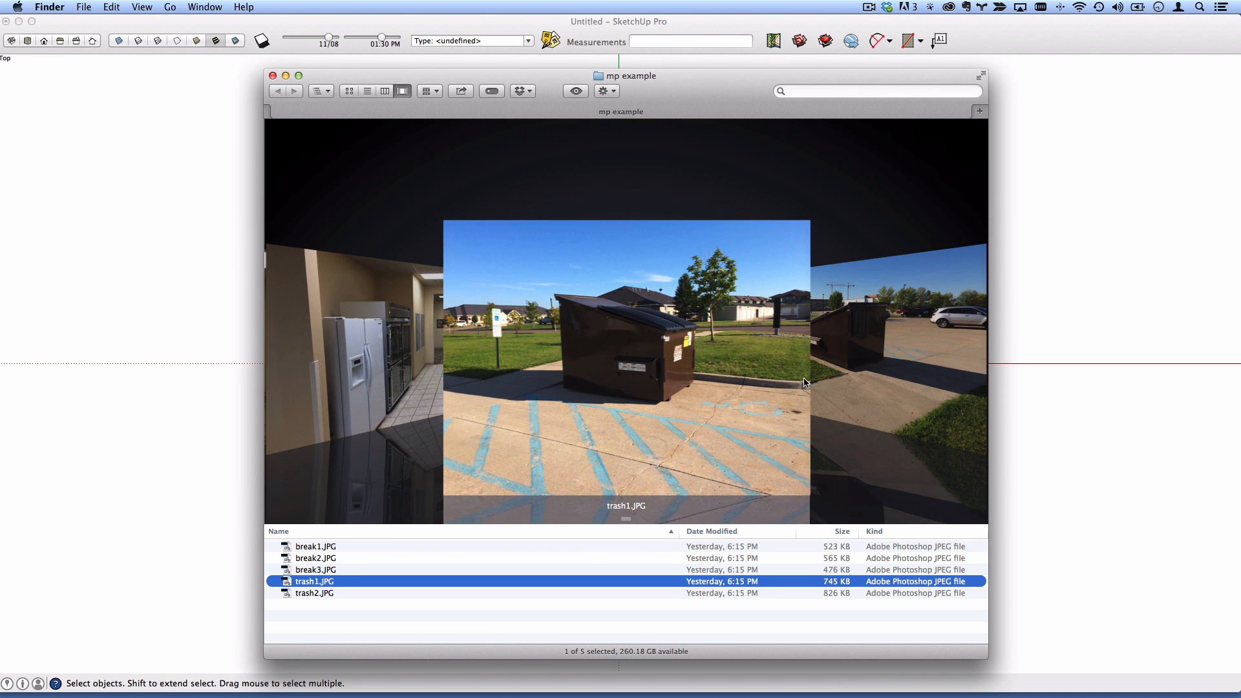
key("Down")
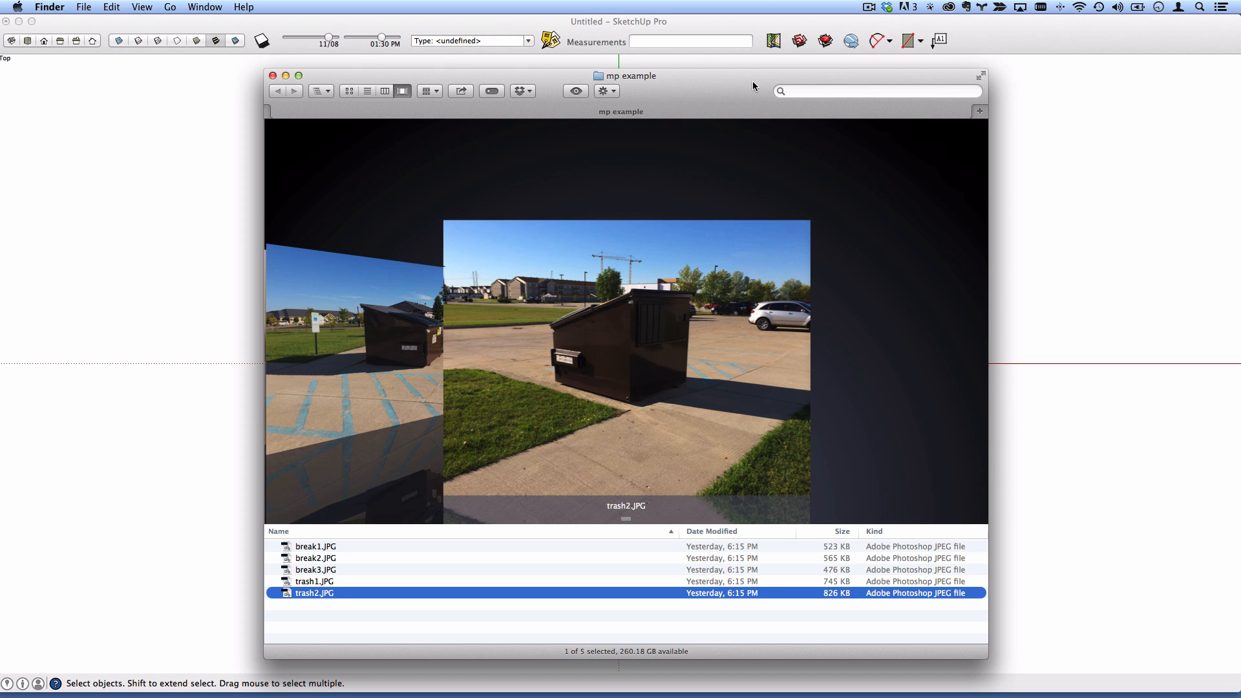
left_click_drag(700, 90, 0, 172)
- Switch to the blank SketchUp model and import trash1.JPG as a new matched photo
left_click(223, 24)
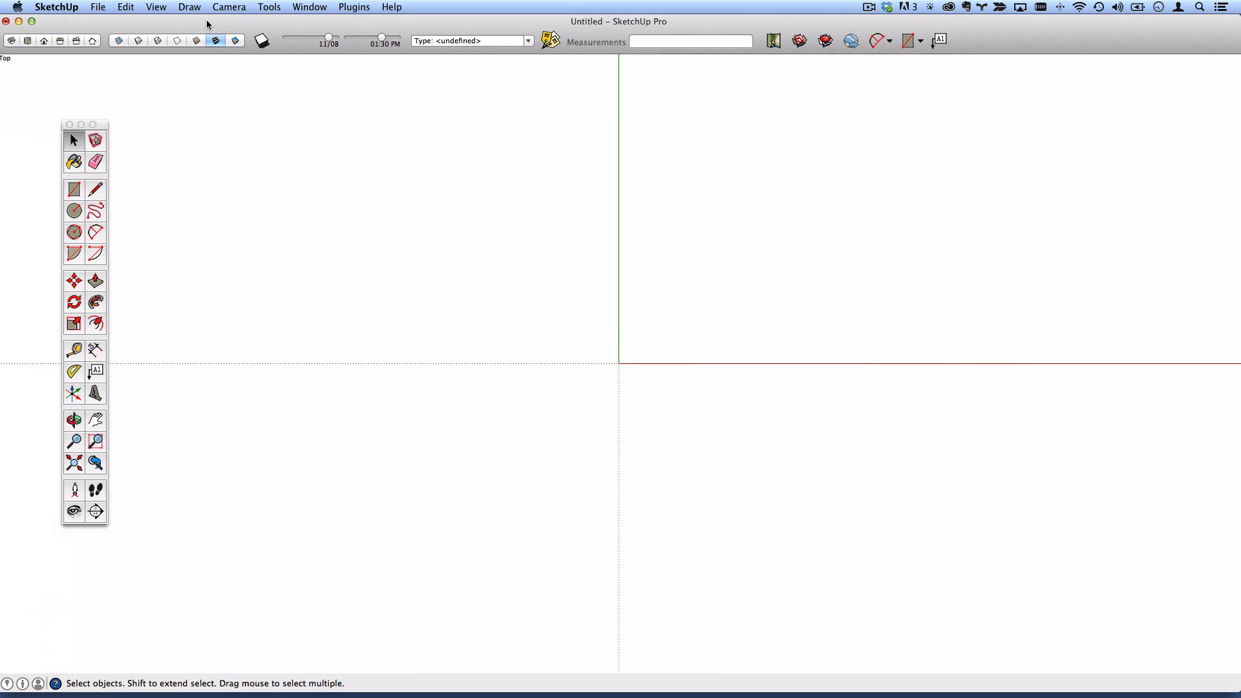
left_click(98, 7)
left_click(155, 219)
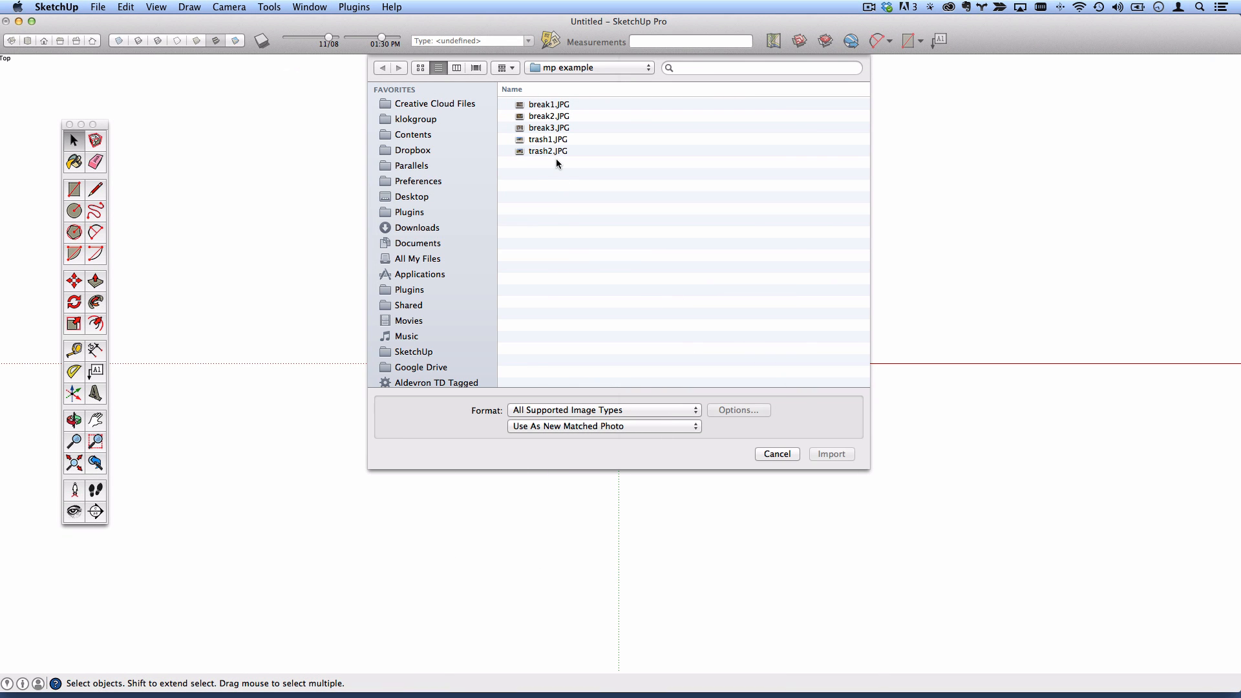
left_click(540, 141)
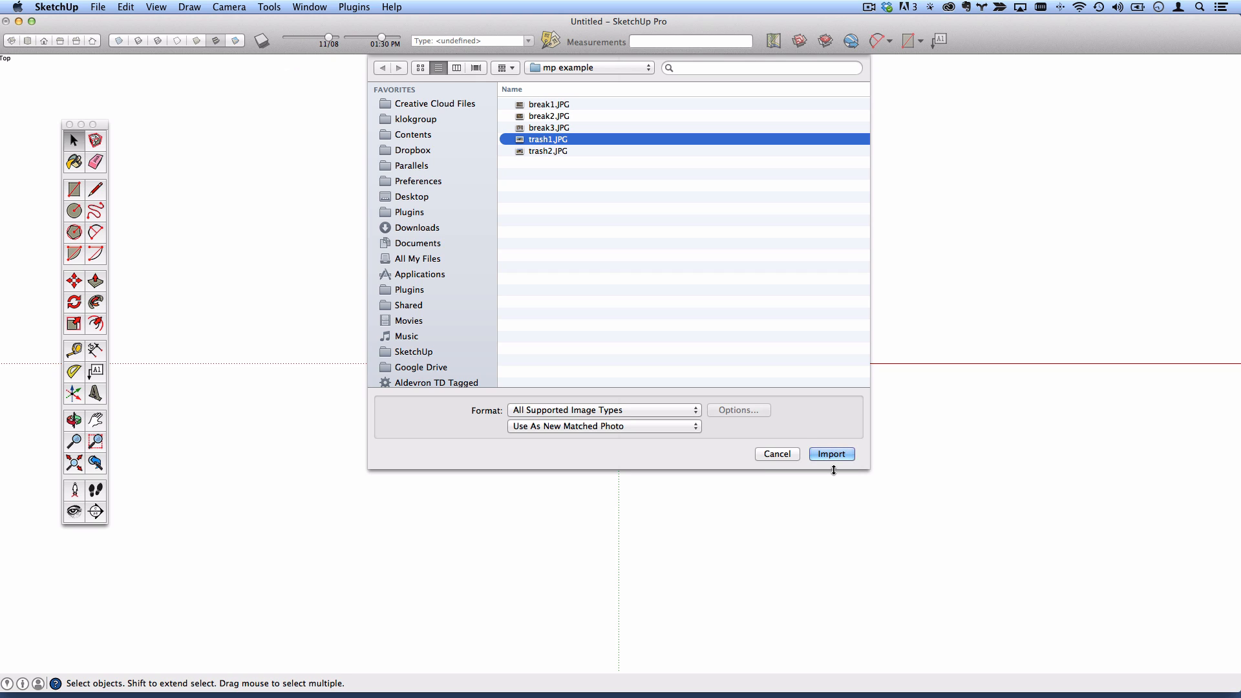
left_click(834, 455)
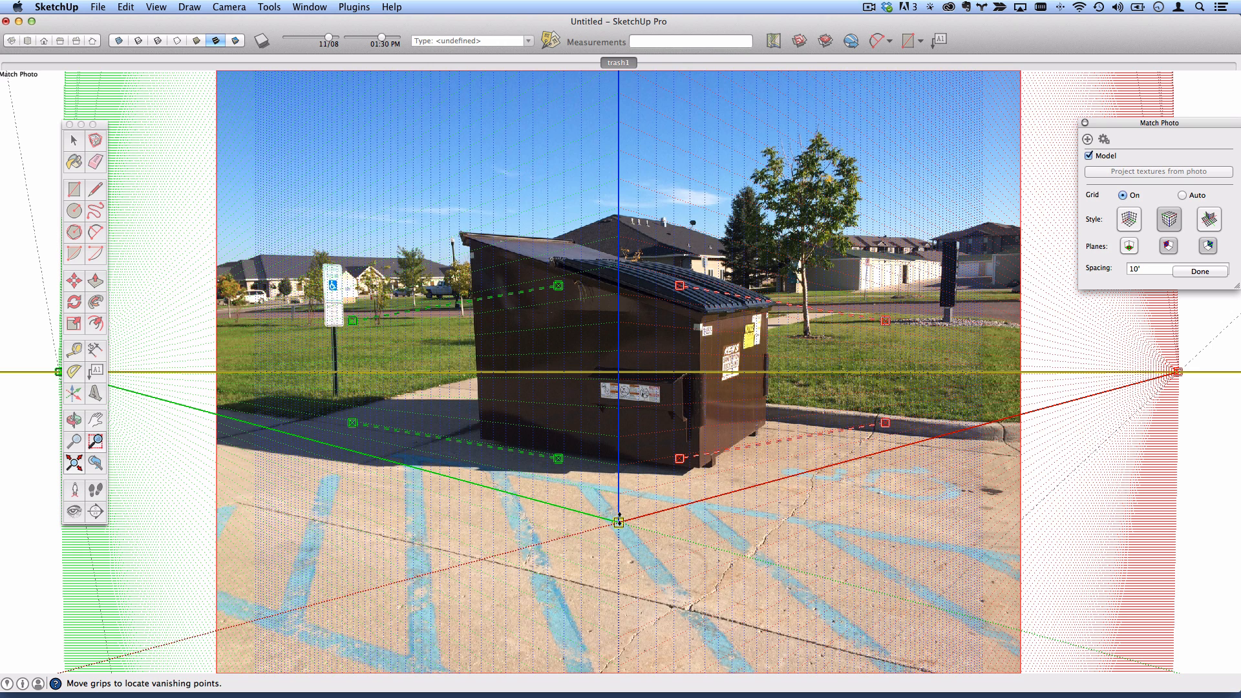
- Place the Match Photo axis origin exactly on the dumpster's nearest bottom corner
left_click_drag(619, 522, 610, 490)
left_click_drag(632, 444, 702, 470)
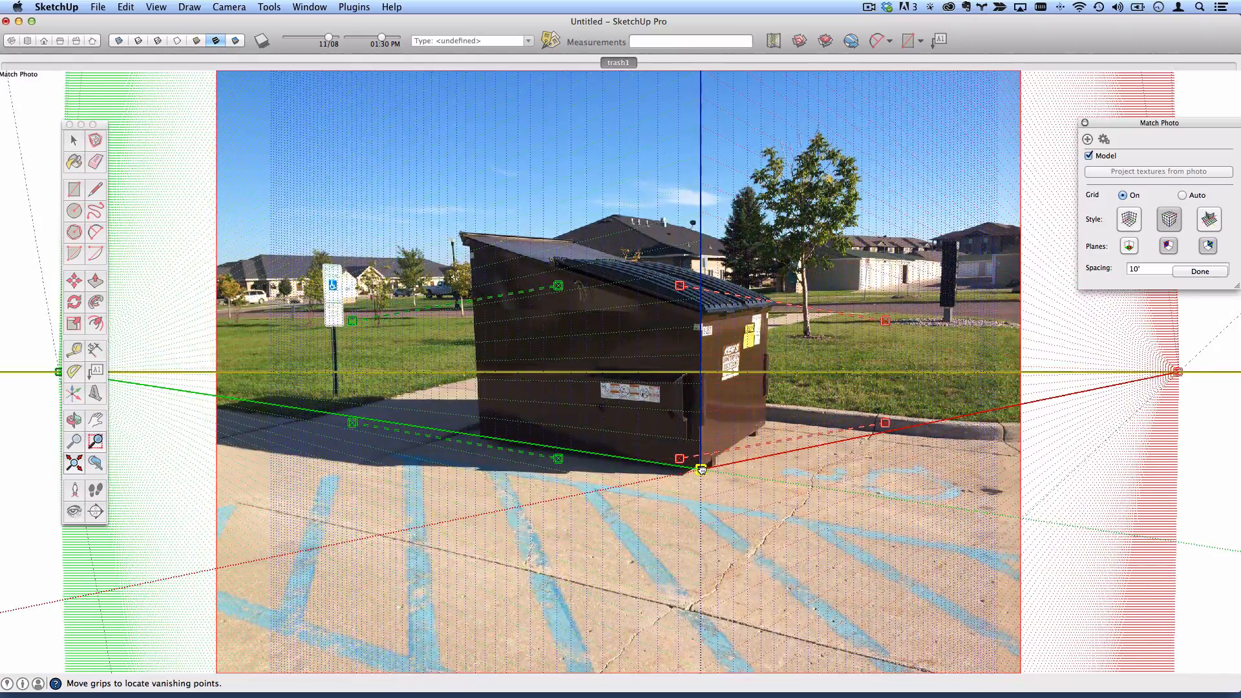
scroll(703, 474, "up", 10)
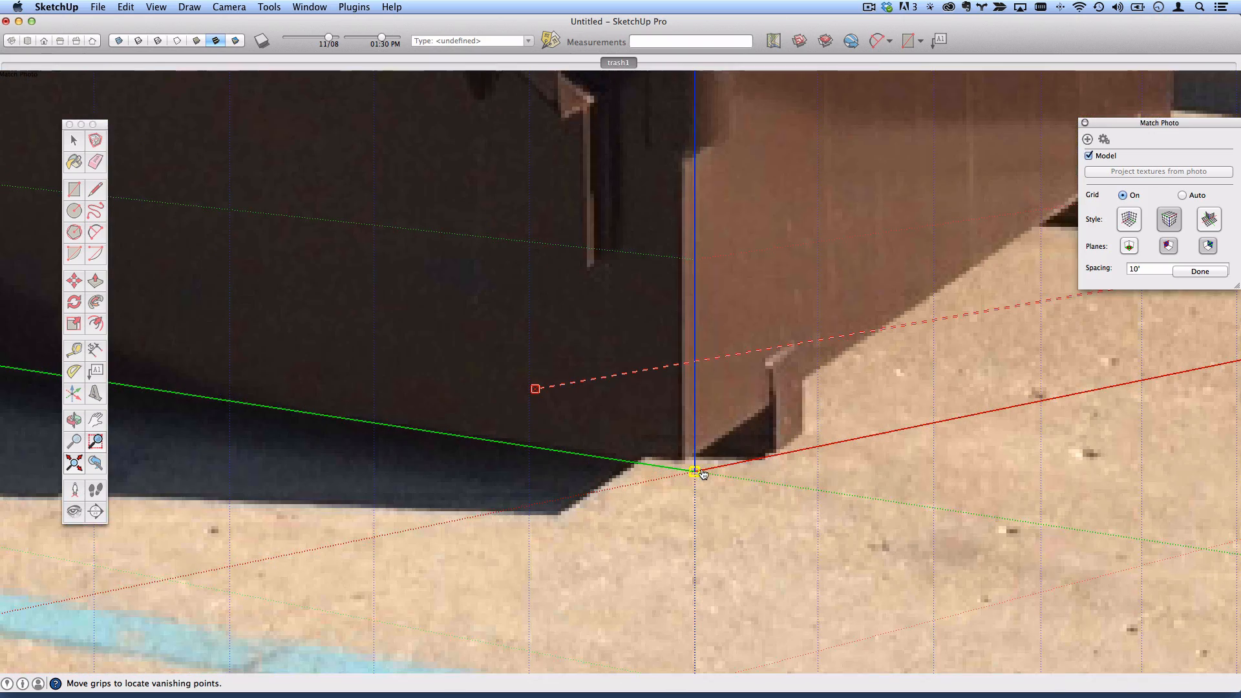
left_click_drag(696, 473, 684, 461)
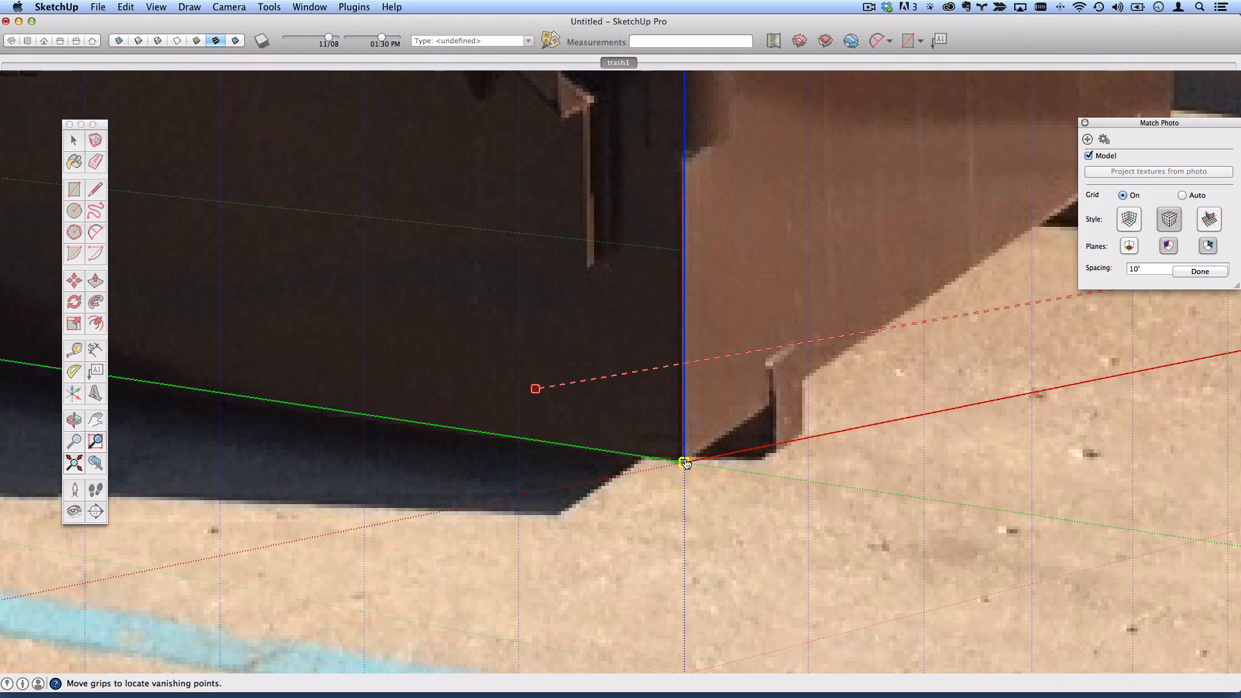
scroll(685, 463, "down", 10)
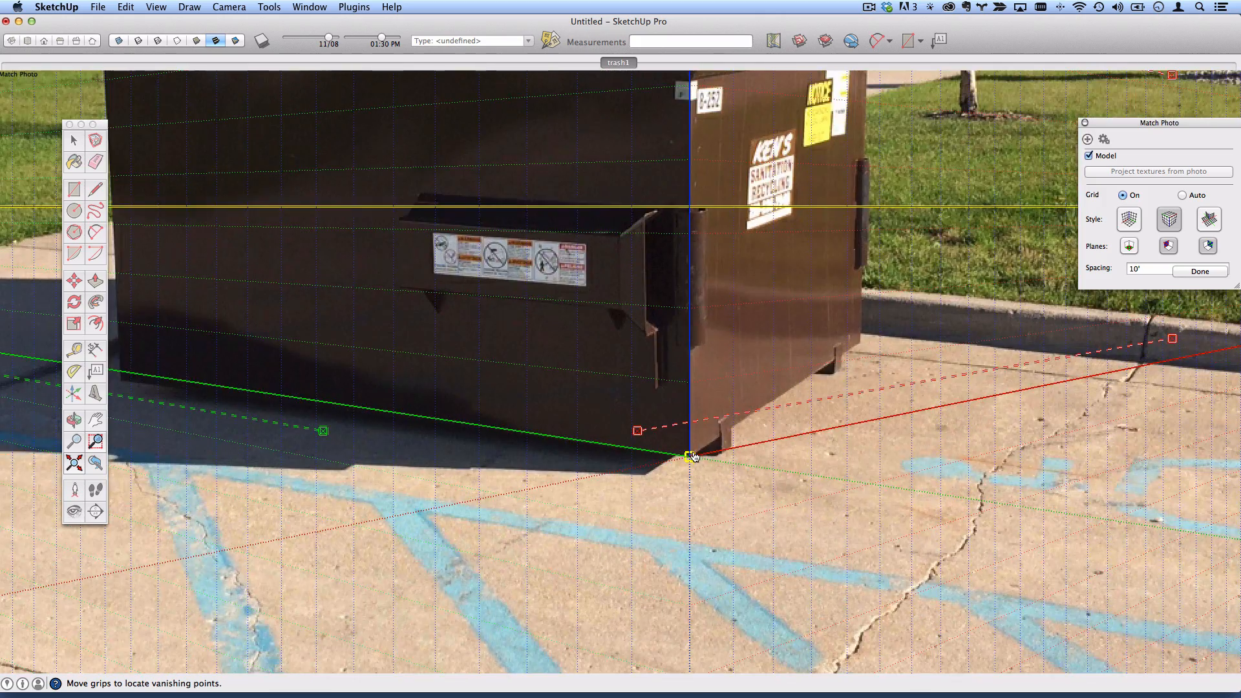
scroll(693, 451, "down", 3)
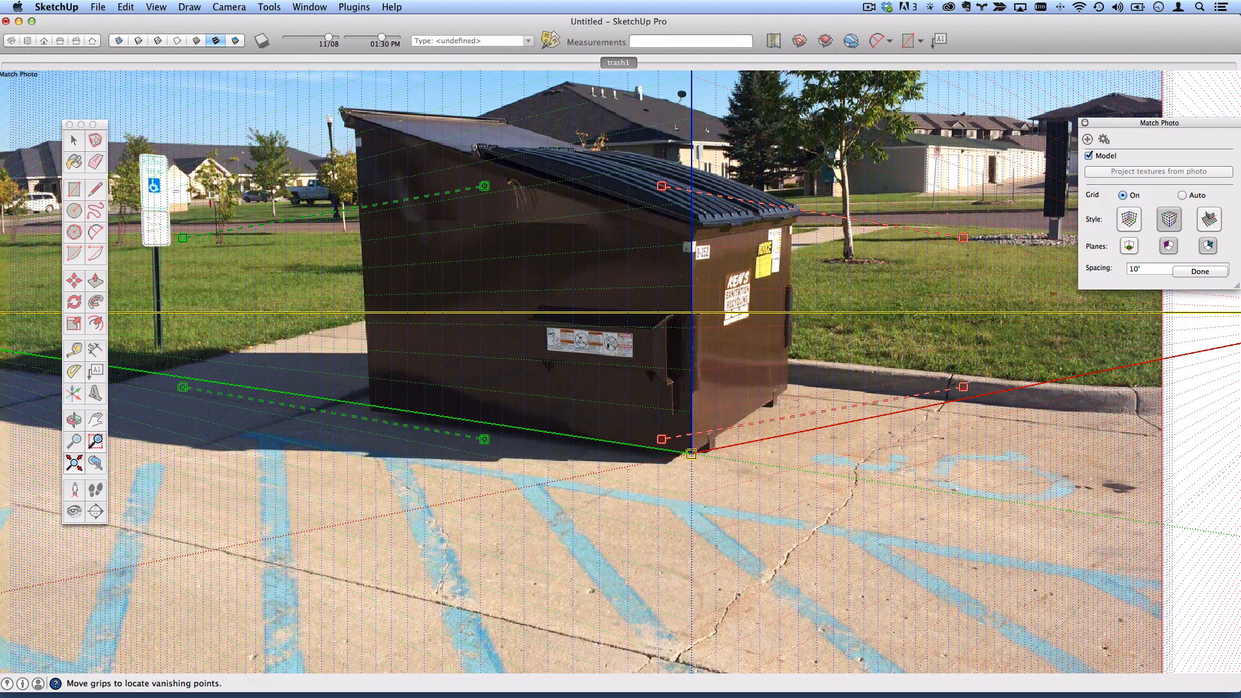
- Examine the trash and break photos' camera angles in Finder, close that window and return to the matched photo in SketchUp
mouse_move(1, 146)
left_mouse_down()
mouse_move(600, 76)
mouse_move(771, 34)
left_mouse_up()
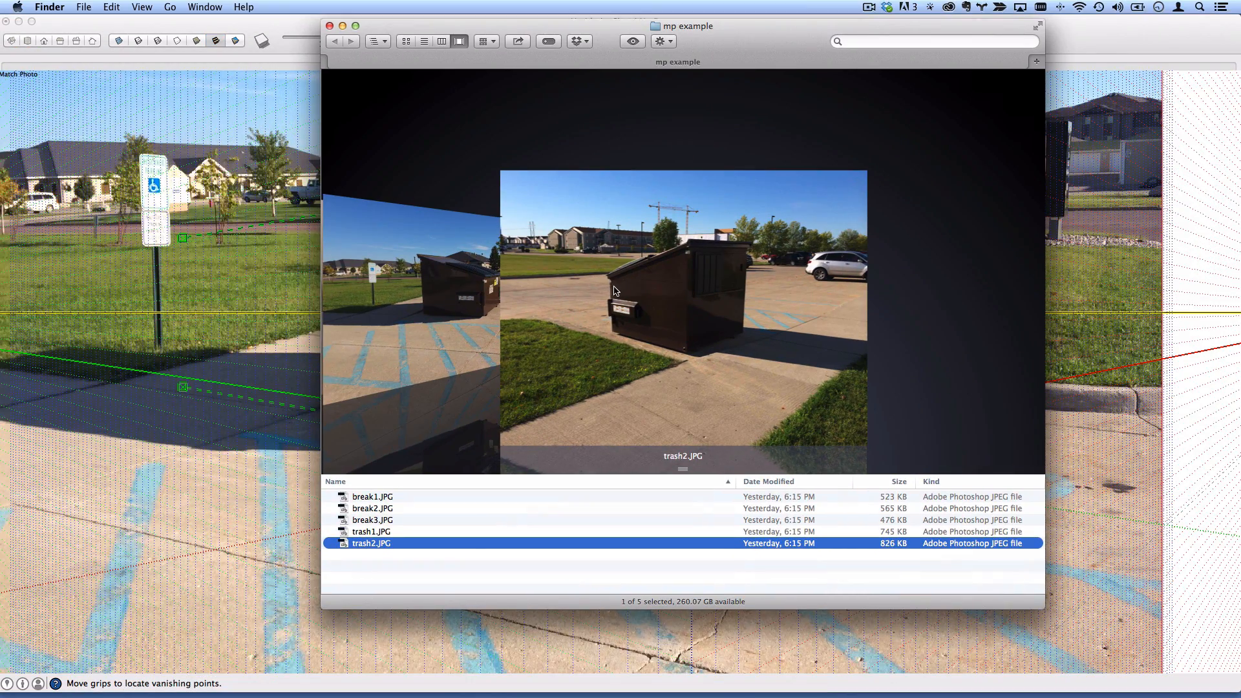
left_click(487, 318)
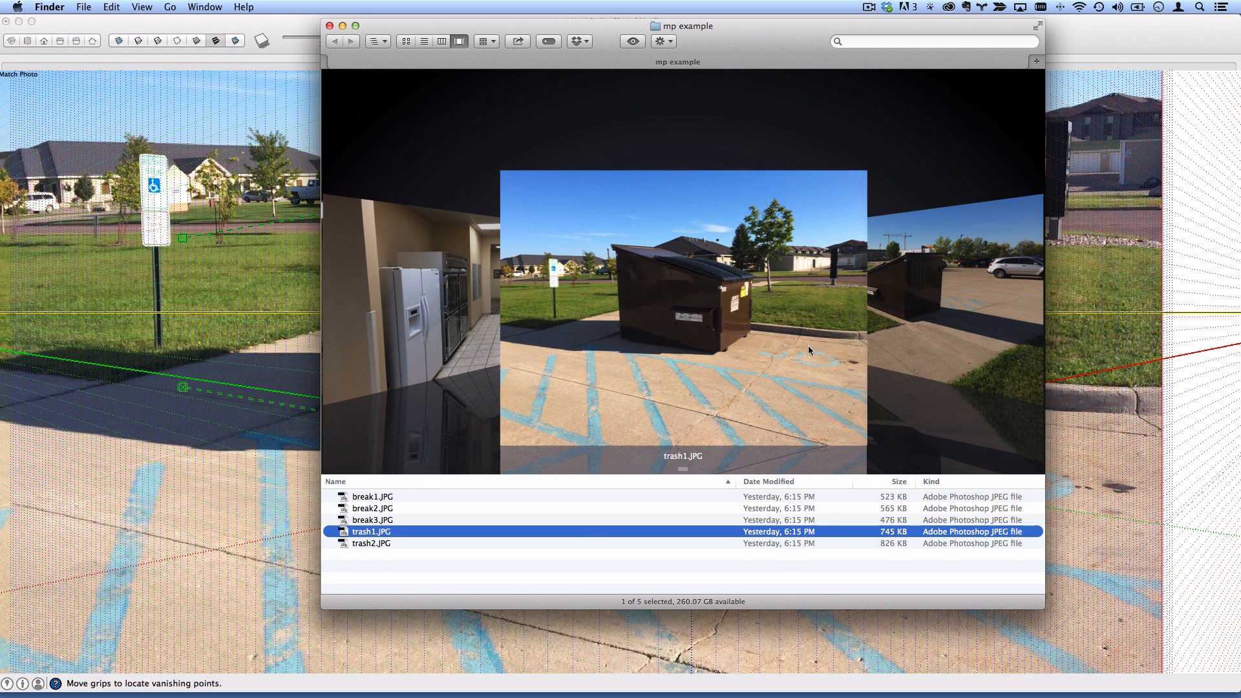
left_click(970, 335)
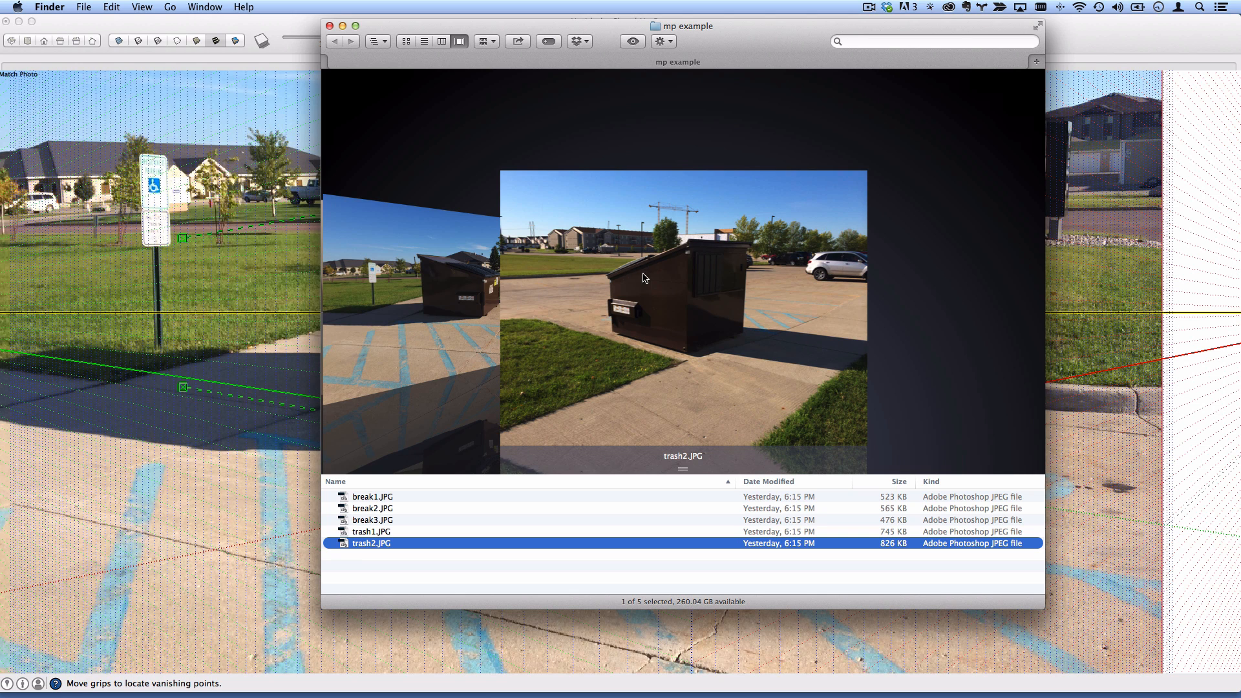
scroll(645, 278, "left", 2)
scroll(682, 290, "left", 4)
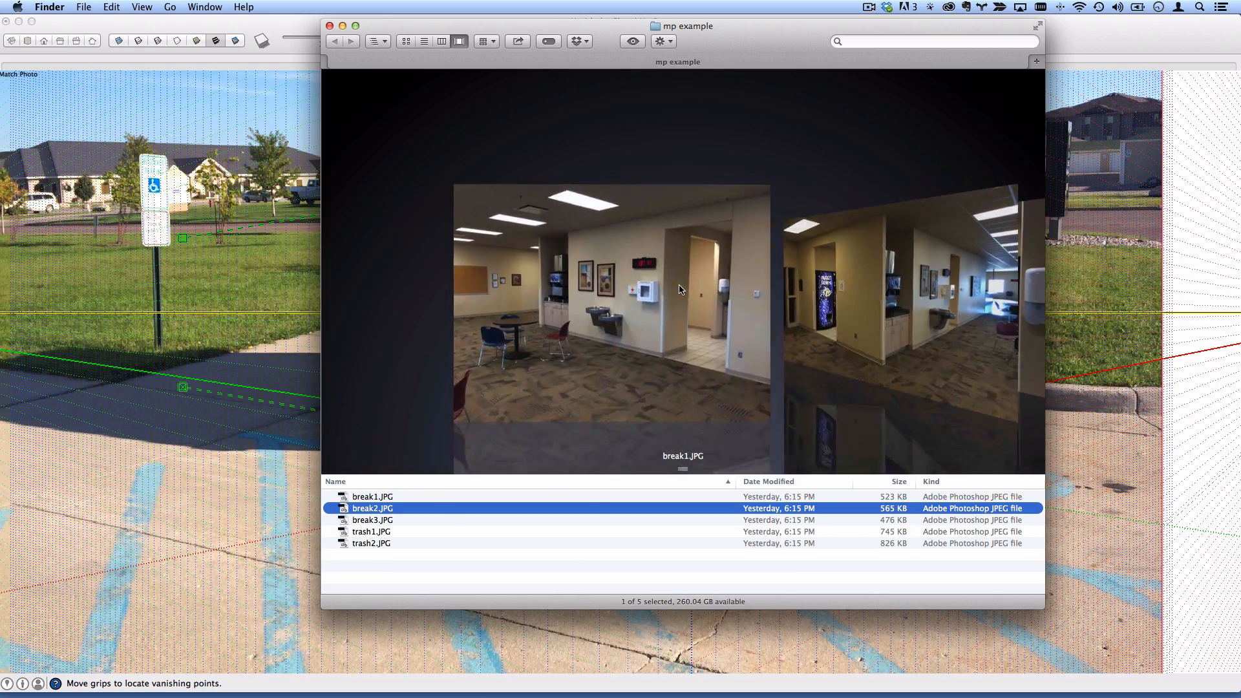
key("super+w")
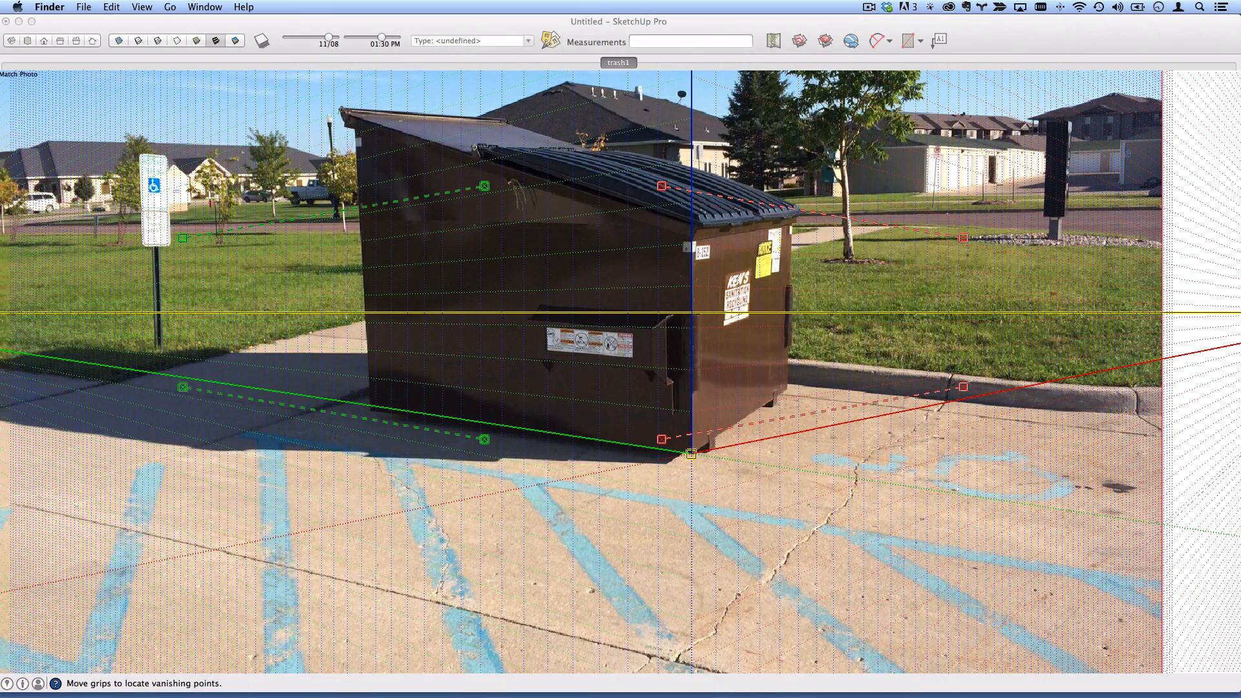
left_click(569, 23)
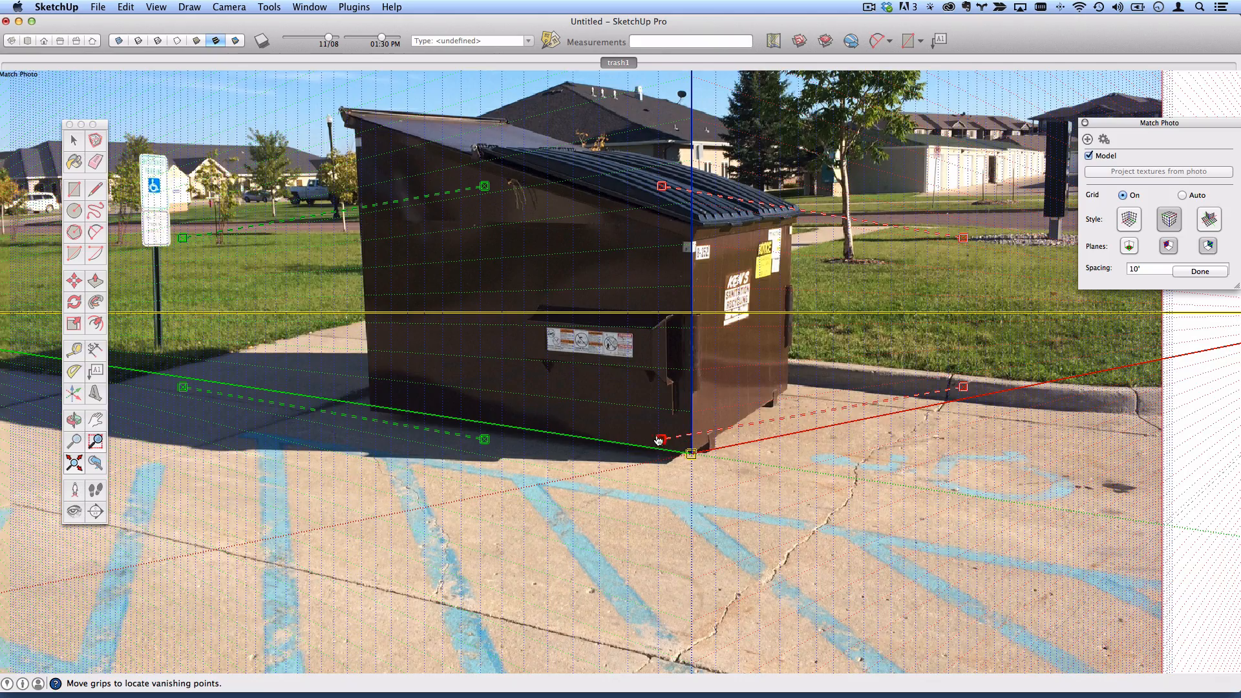
- Align the lower red vanishing-point bar with the bottom edge of the dumpster's narrow side by moving both of its end grips
left_click_drag(661, 439, 658, 483)
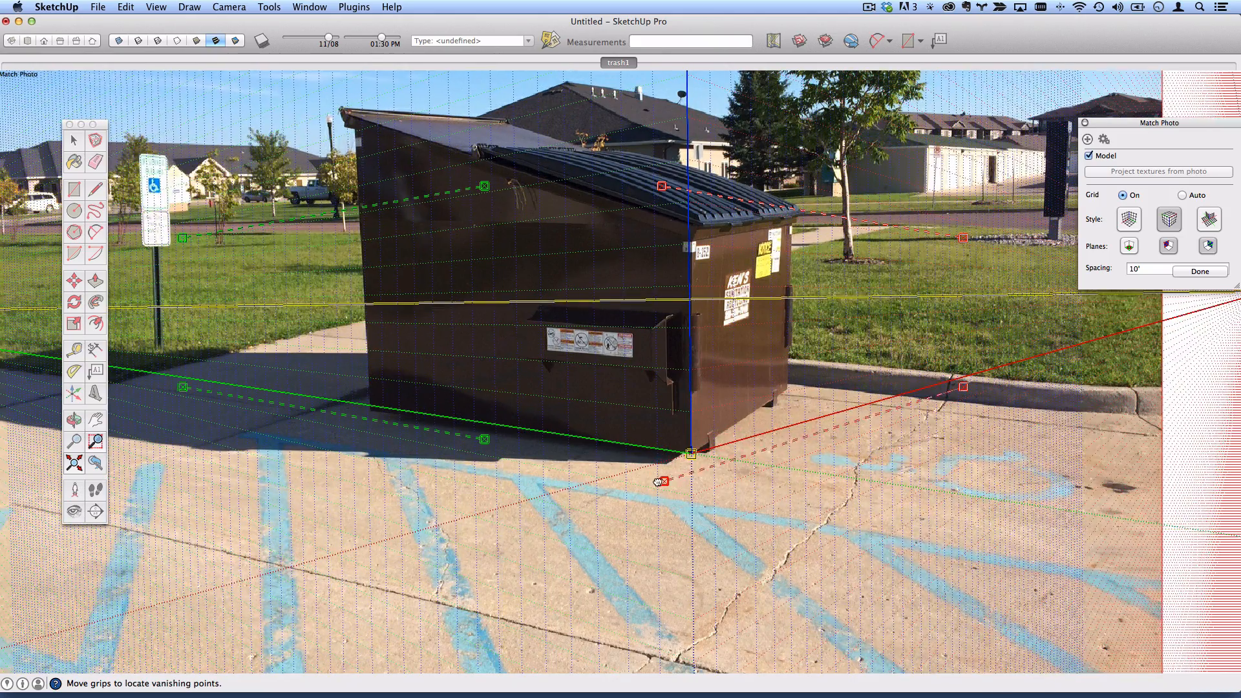
left_click_drag(967, 389, 815, 369)
scroll(679, 479, "up", 5)
scroll(680, 480, "up", 2)
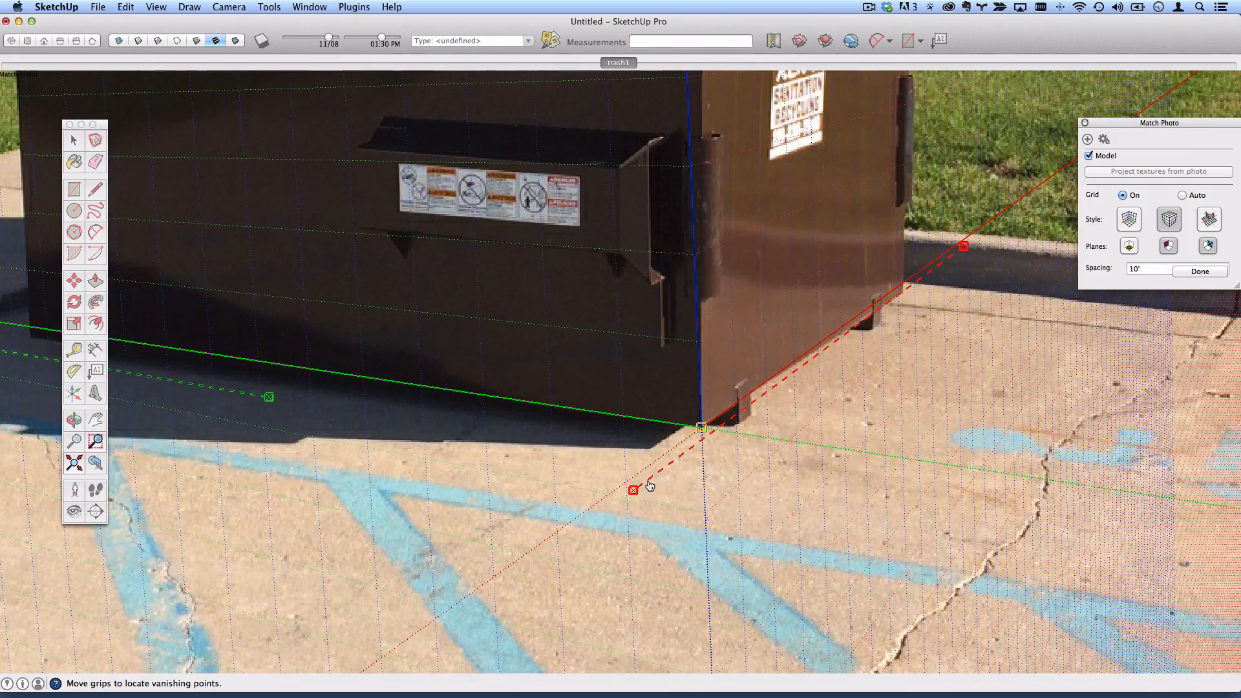
left_click_drag(634, 488, 628, 475)
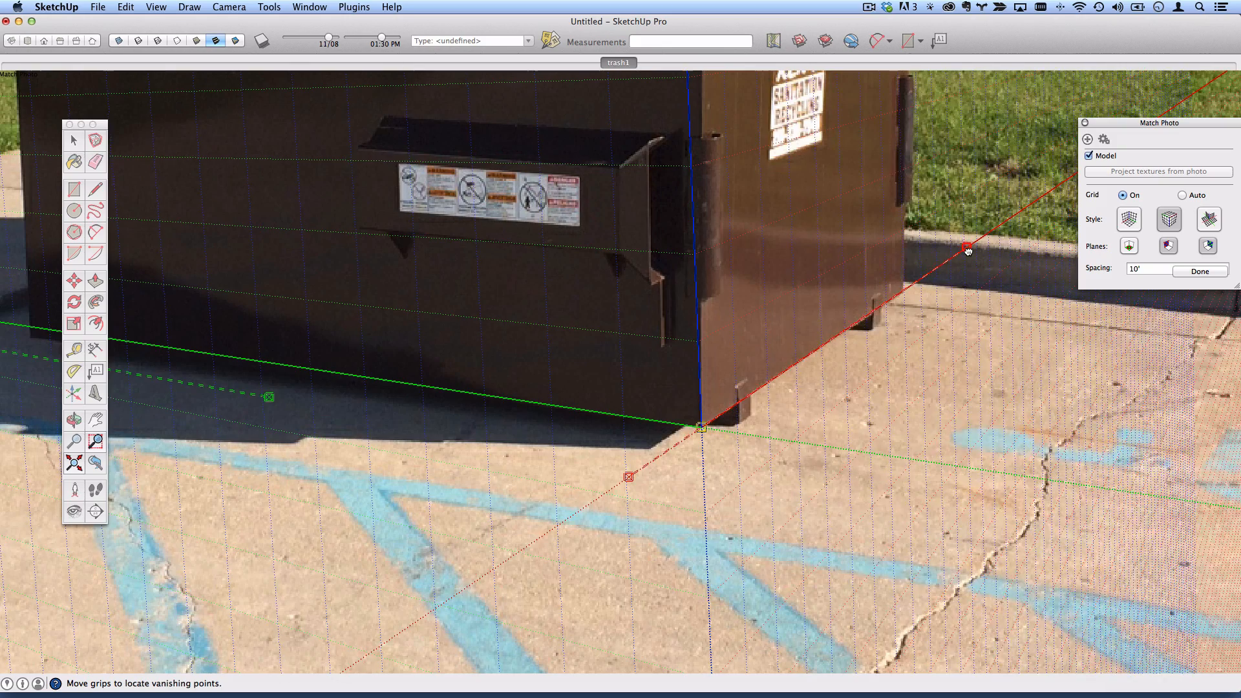
scroll(966, 253, "up", 4)
left_click_drag(968, 249, 959, 256)
scroll(848, 287, "down", 3)
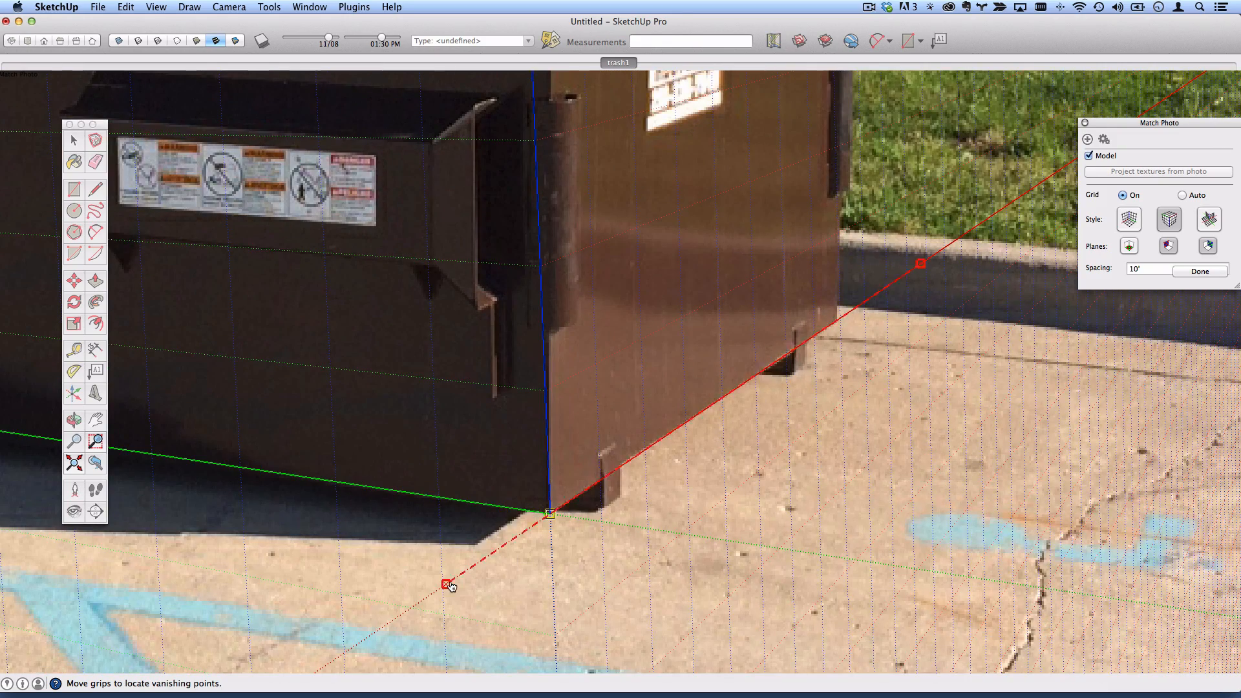
left_click_drag(447, 584, 448, 582)
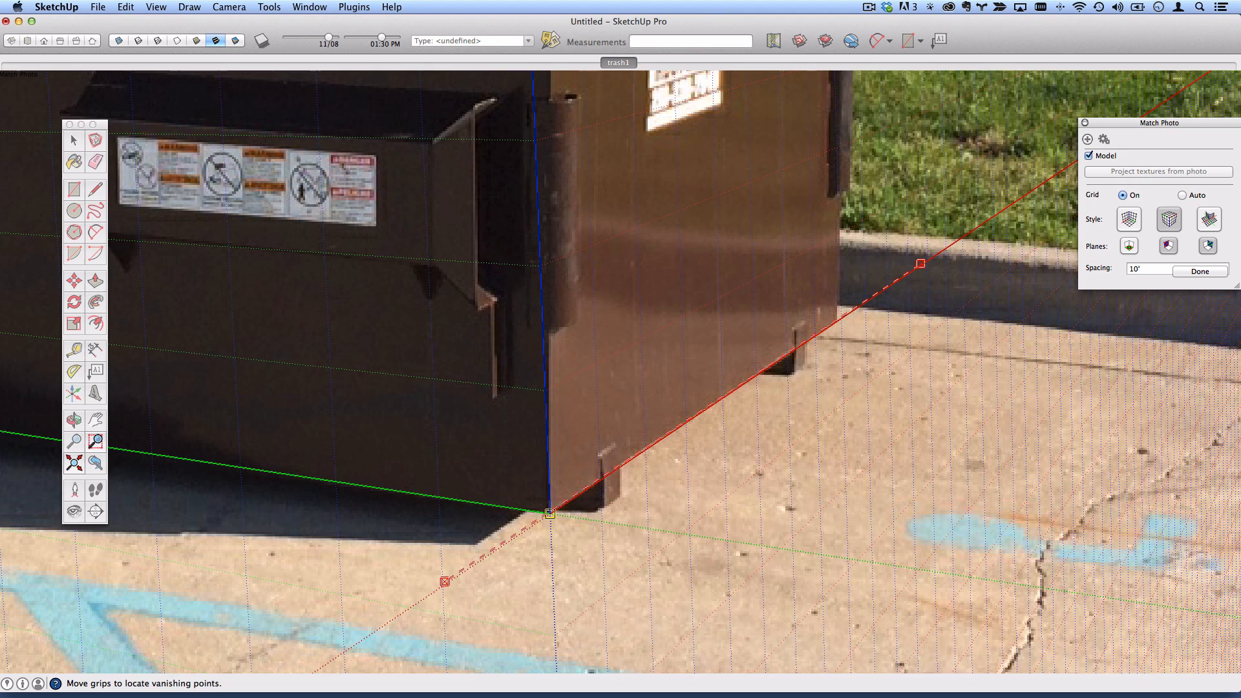
- Bring up the YouTube video "SketchUp Match Photo, creating signage" in Chrome, minimize it and return to SketchUp
left_click_drag(0, 75, 408, 113)
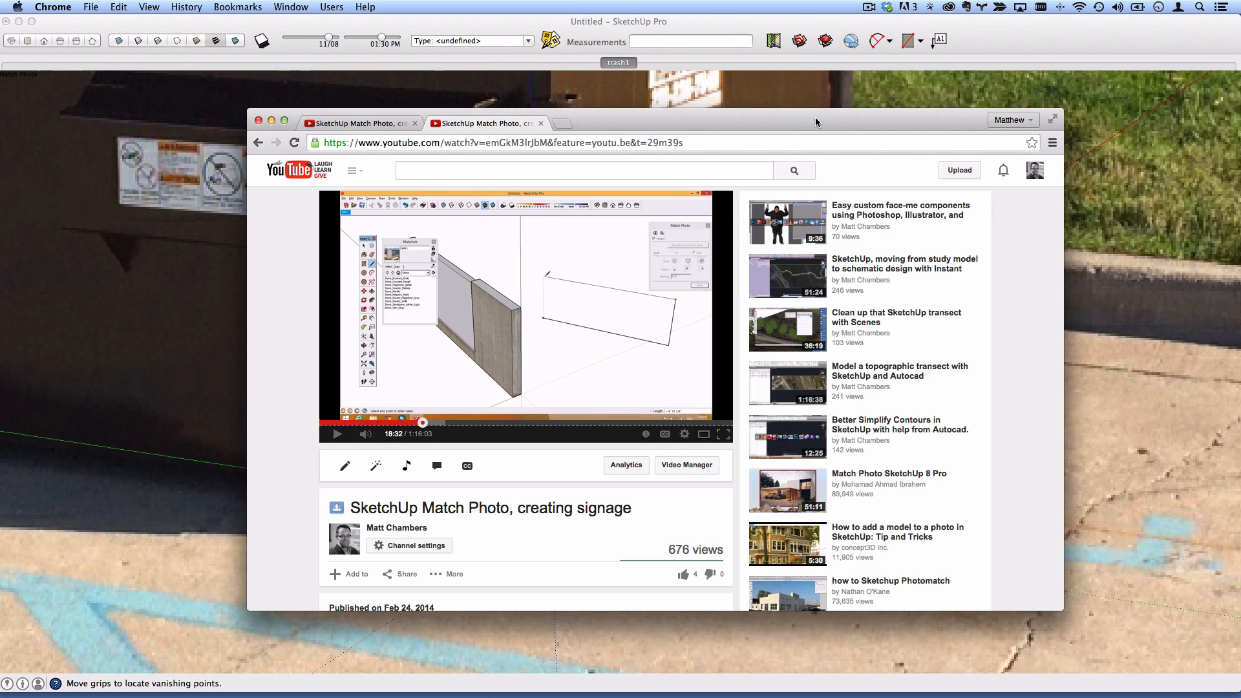
key("super+m")
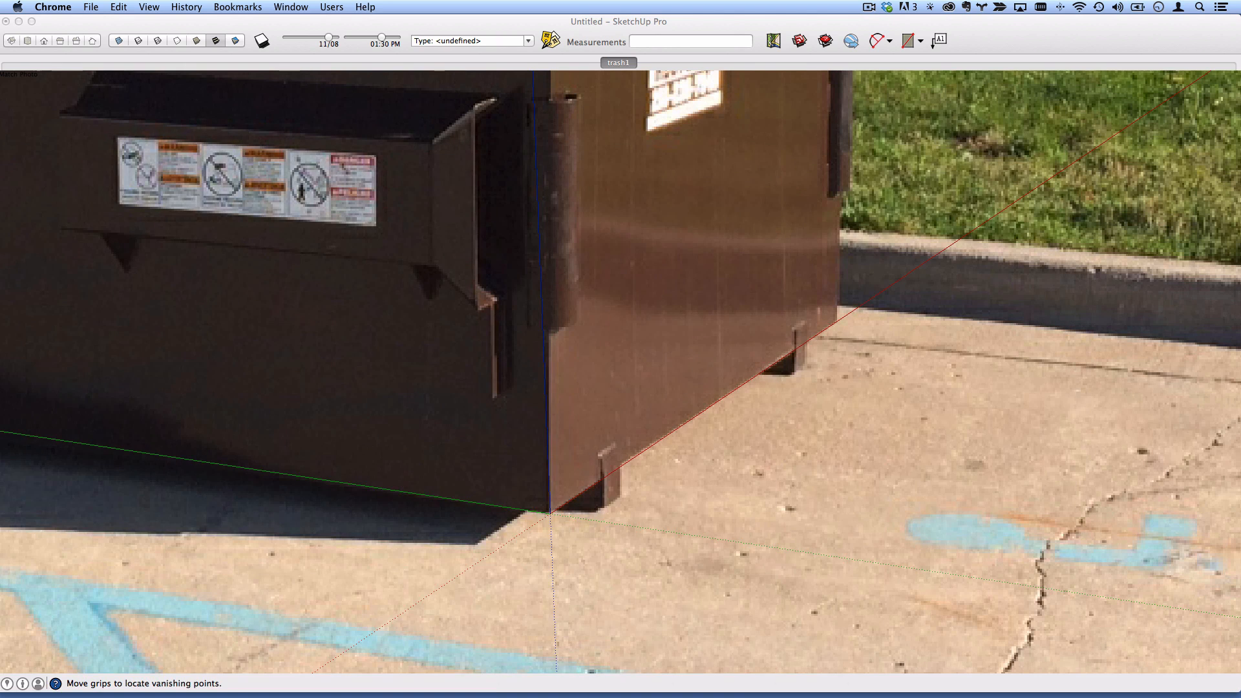
left_click(634, 23)
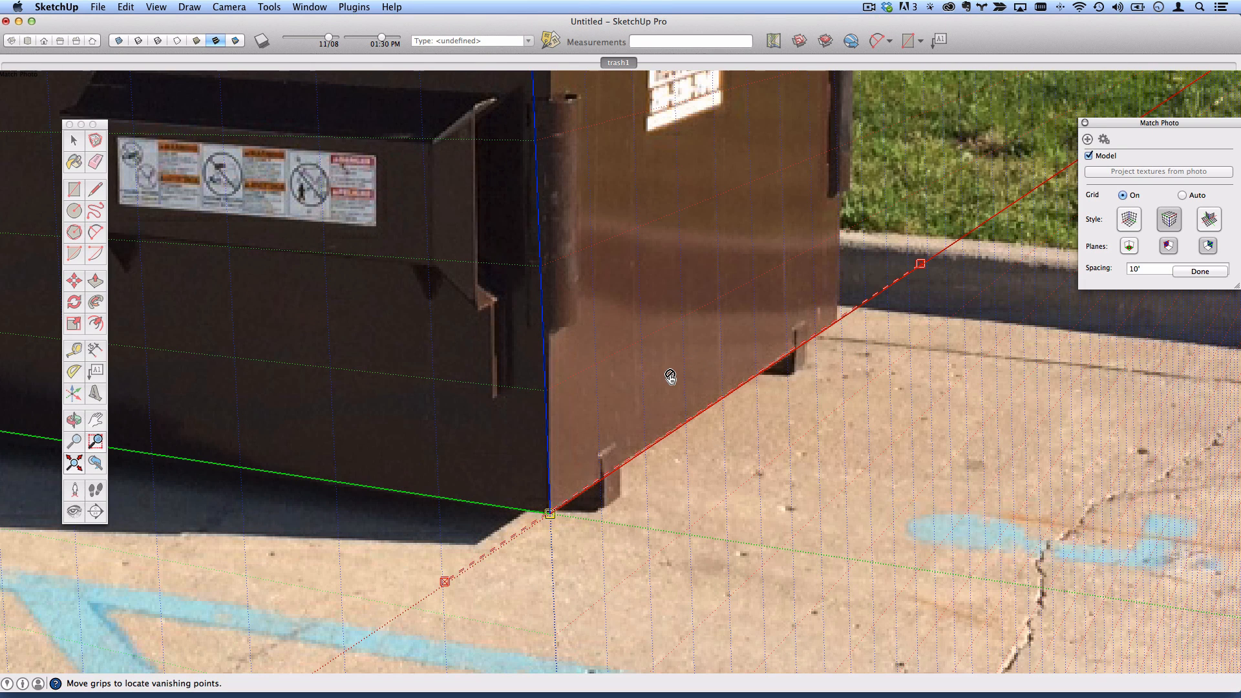
- Move both ends of the upper red vanishing-point bar onto the top edge of the dumpster's narrow side
scroll(752, 379, "down", 5)
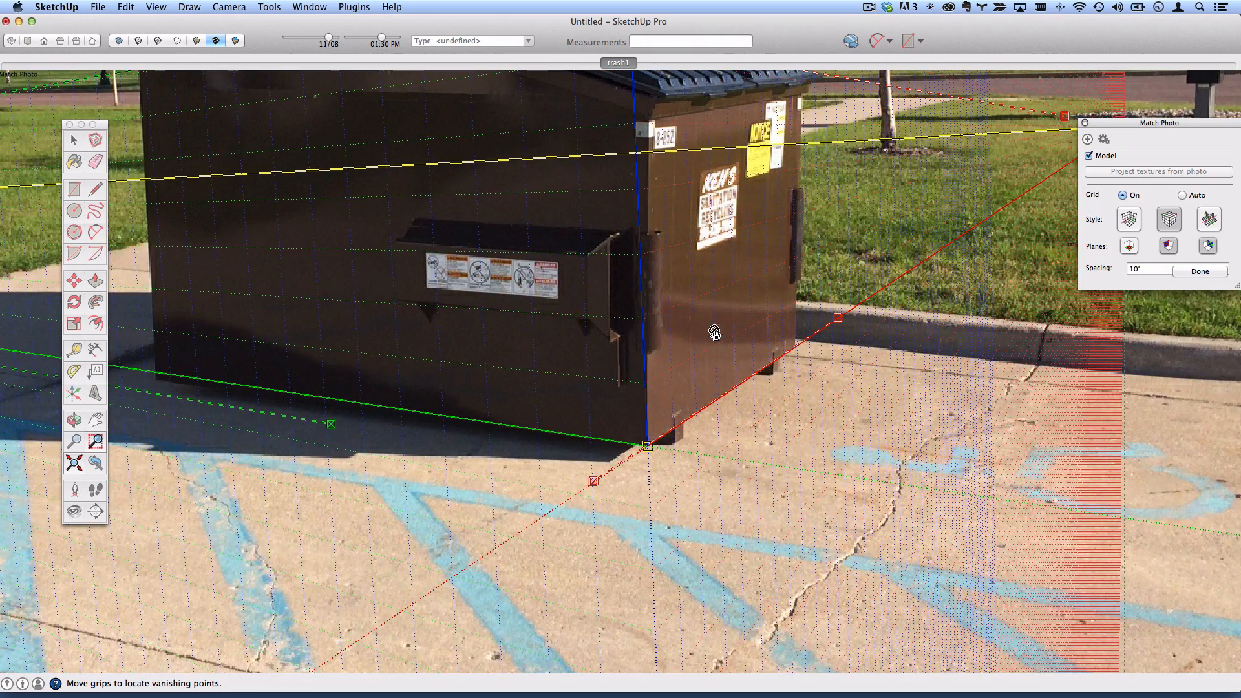
middle_click_drag(751, 212, 628, 459, "shift")
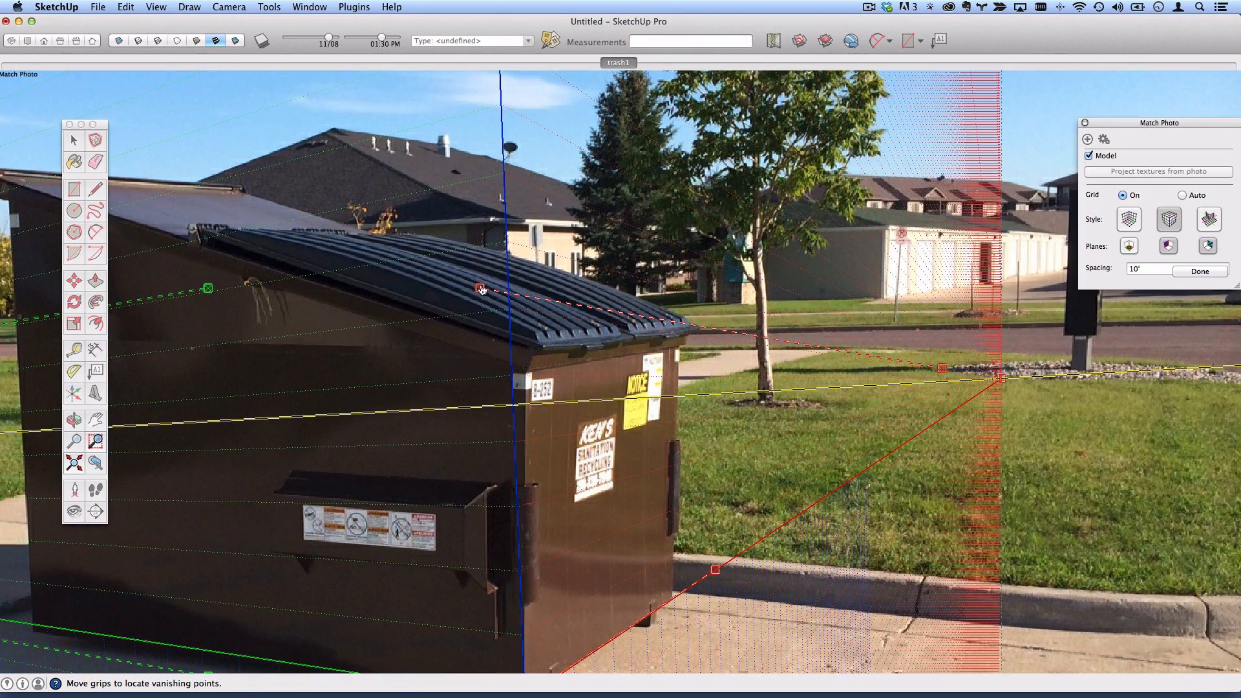
left_click_drag(480, 289, 491, 368)
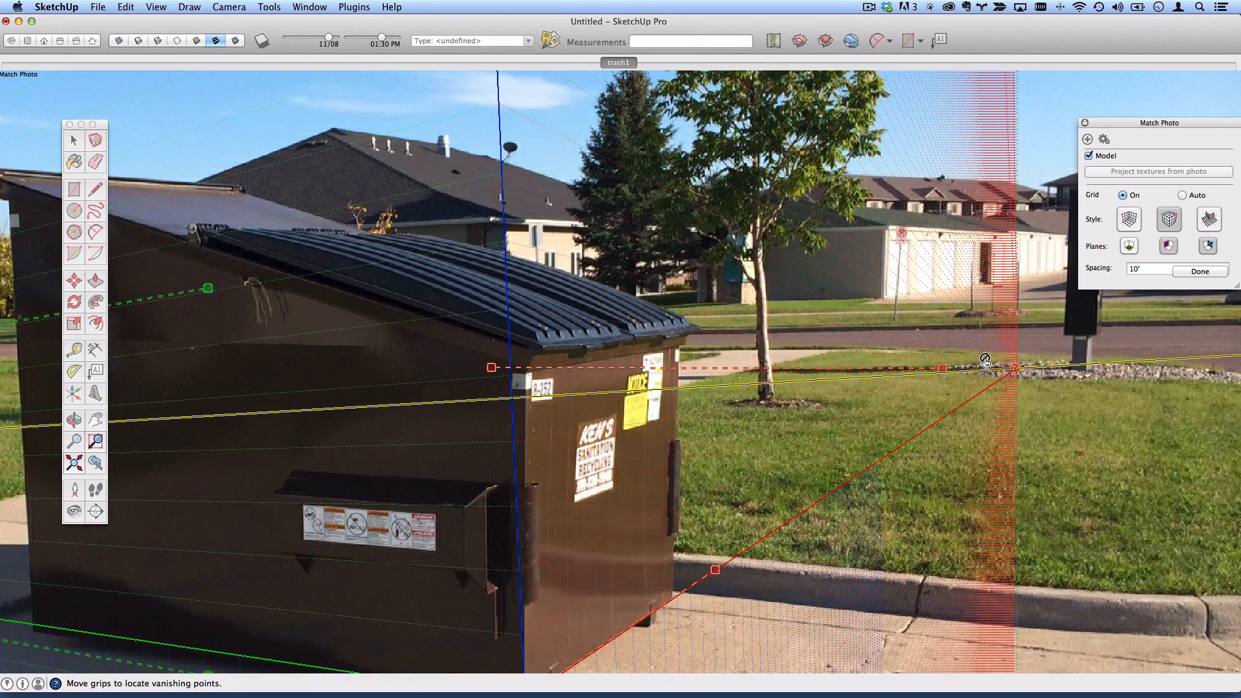
left_click_drag(944, 374, 720, 343)
scroll(504, 372, "up", 5)
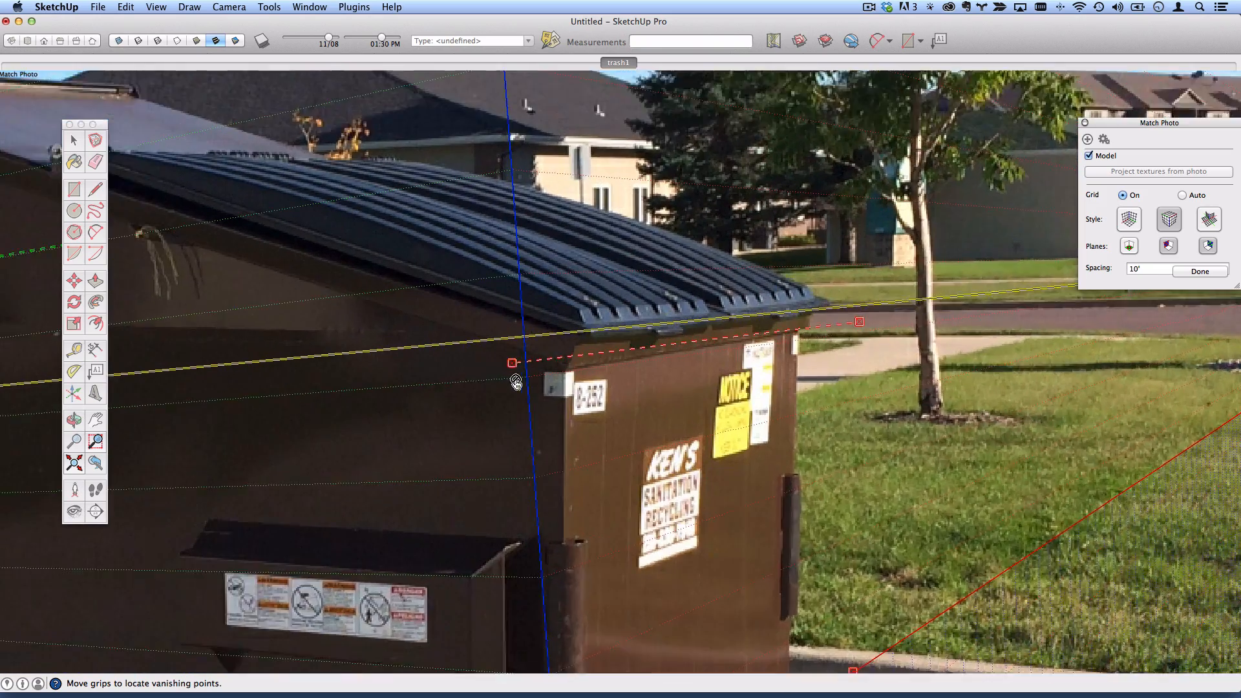
- Fine-tune both end grips of the upper red bar so it follows the top edge of the narrow side exactly
left_click_drag(524, 362, 522, 380)
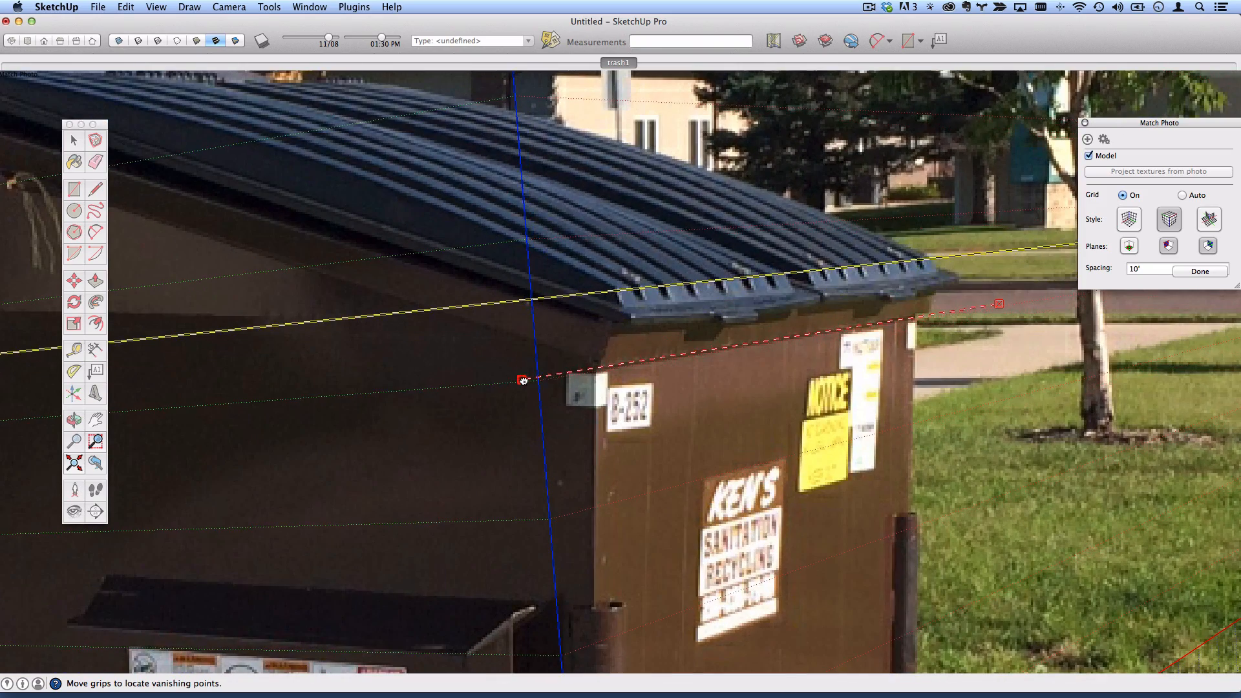
scroll(745, 367, "up", 1)
middle_click_drag(744, 366, 588, 326, "shift")
scroll(871, 265, "up", 4)
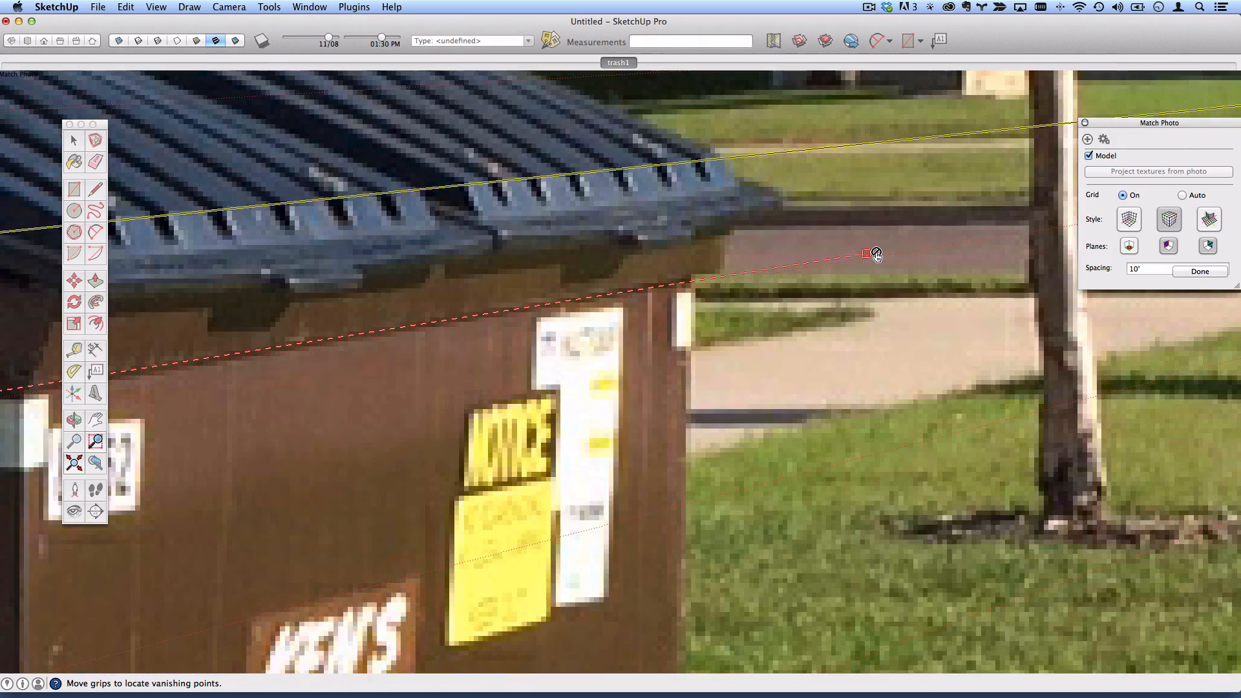
left_click_drag(865, 253, 841, 250)
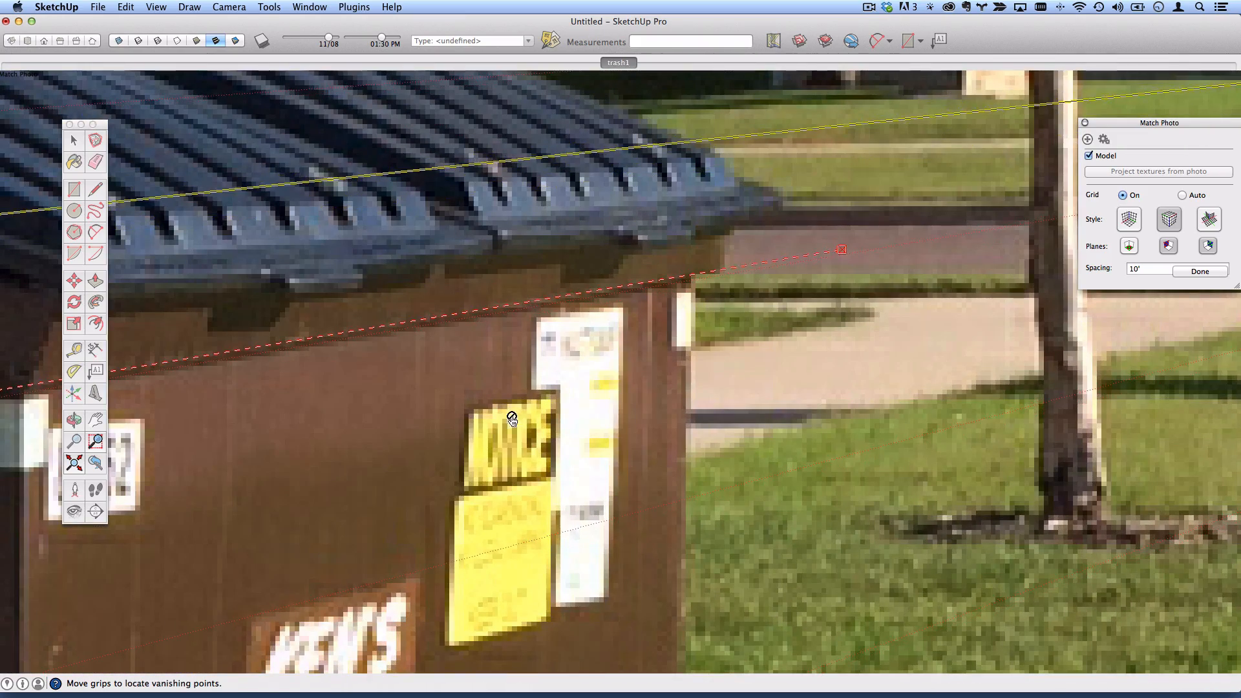
middle_click_drag(512, 419, 852, 375, "shift")
left_click_drag(204, 368, 209, 366)
- Finish the photo matching and orbit the model away from the photo's viewpoint
scroll(540, 393, "down", 10)
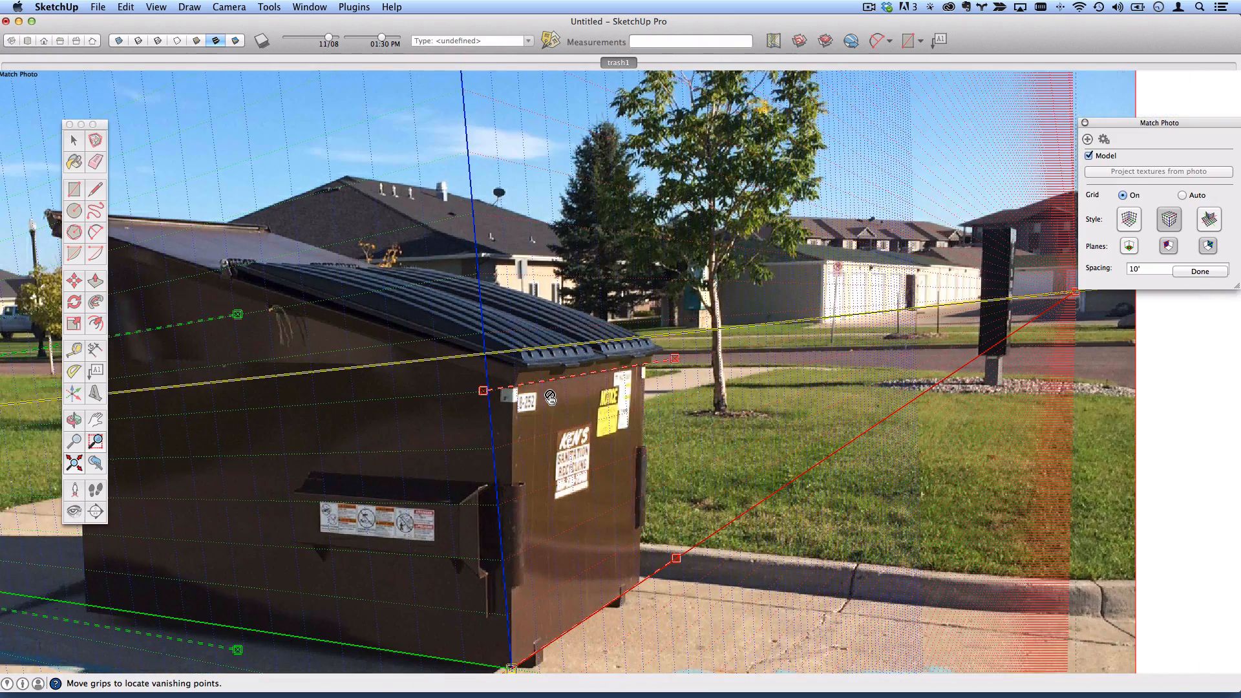
middle_click_drag(342, 366, 573, 336, "shift")
scroll(573, 336, "down", 3)
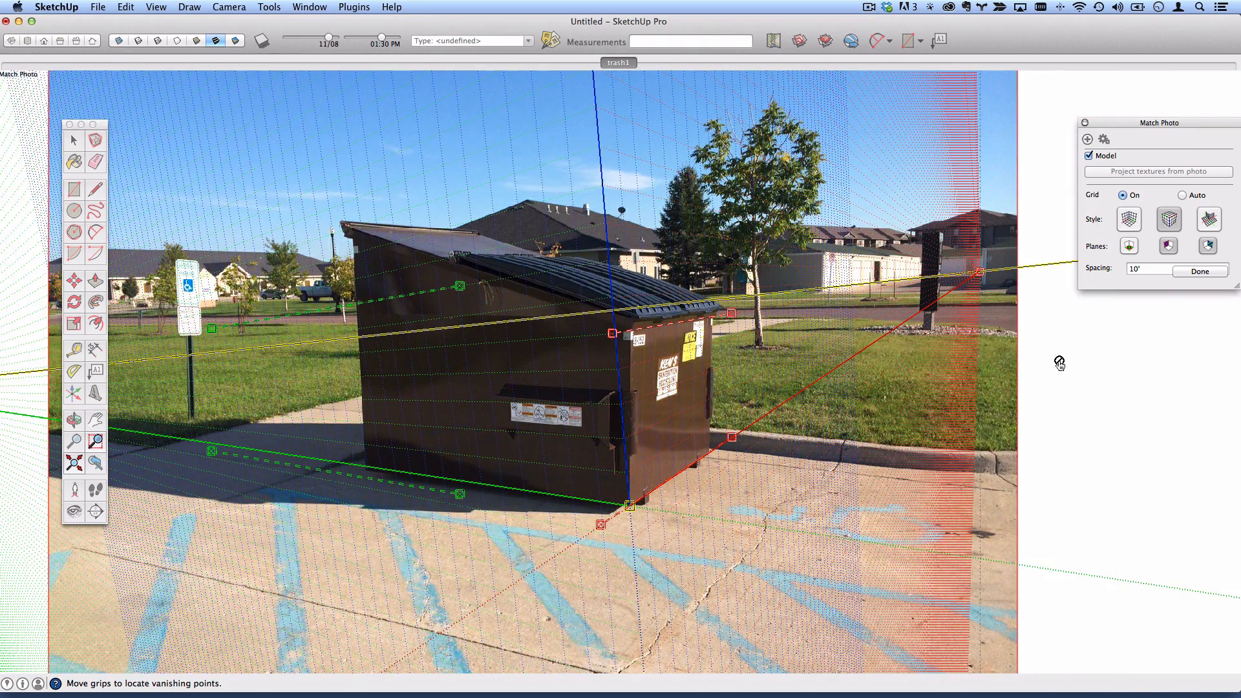
left_click(1202, 271)
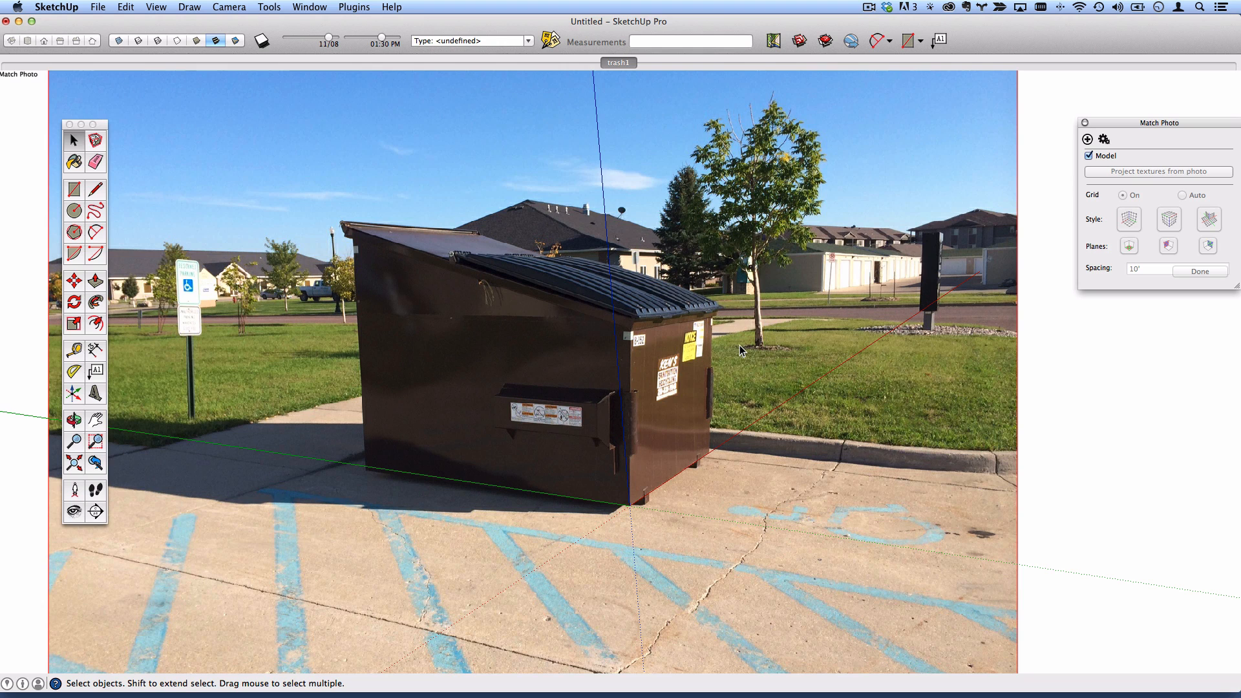
middle_click_drag(589, 416, 600, 467)
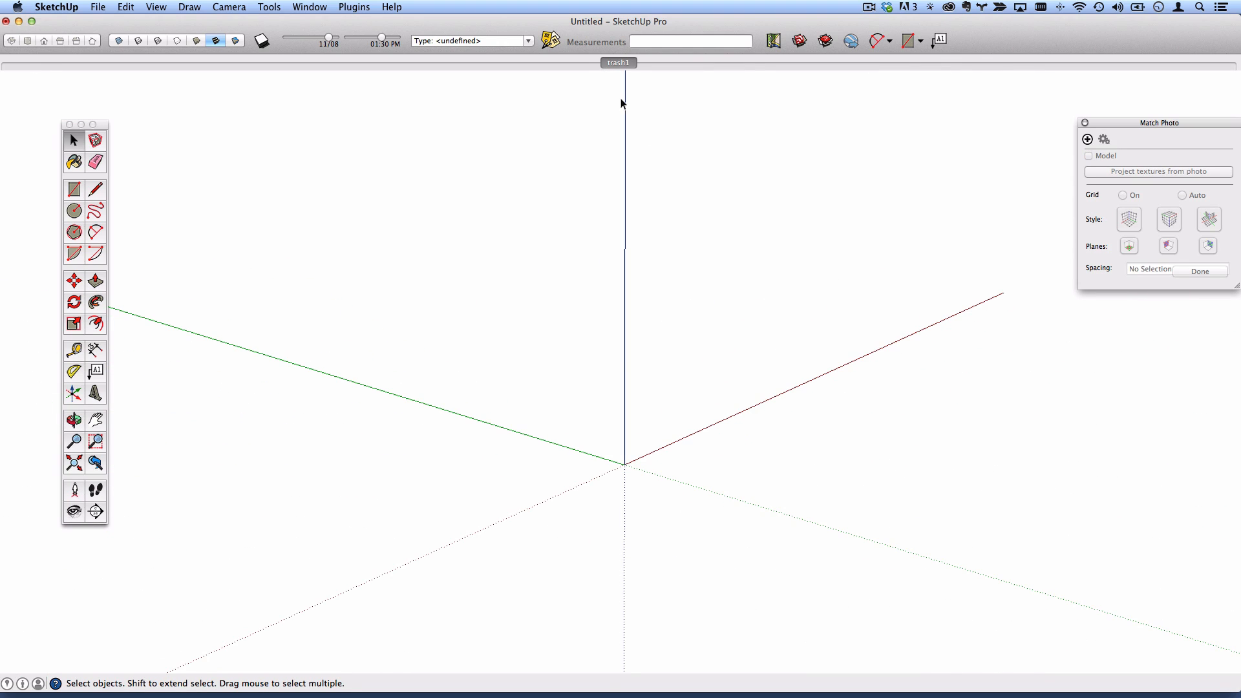
- Return to the trash1 scene and reopen its matched photo for editing
left_click(617, 64)
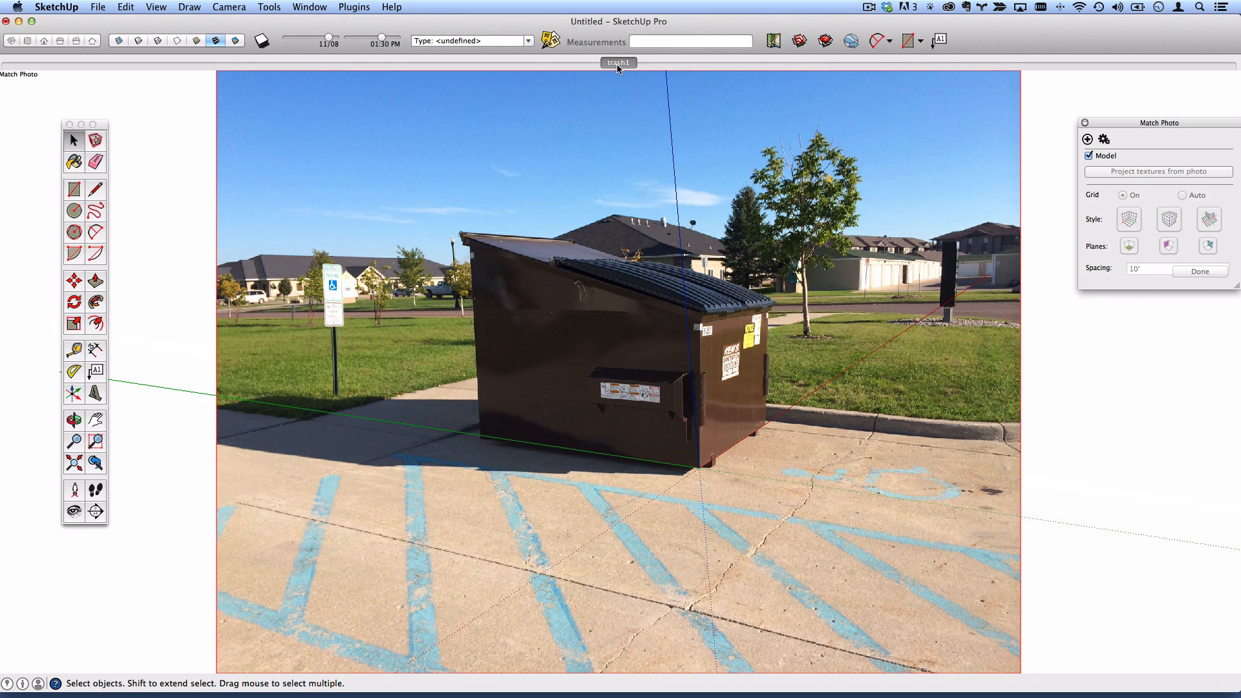
right_click(598, 297)
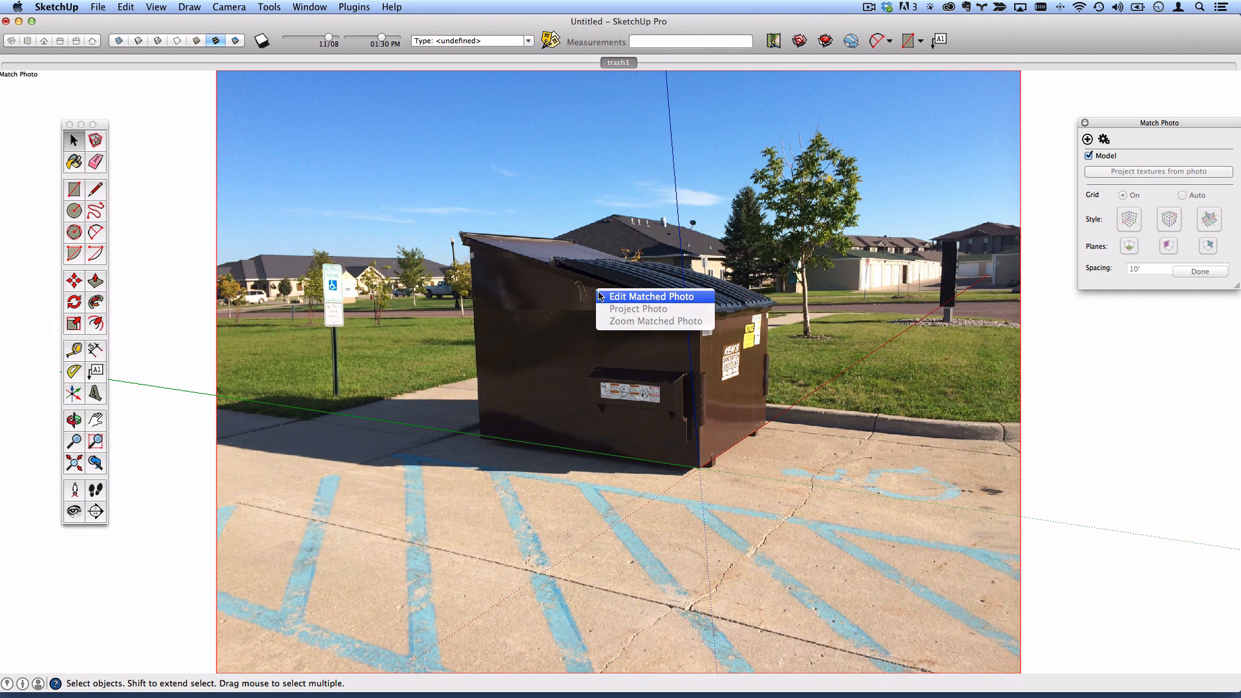
left_click(631, 302)
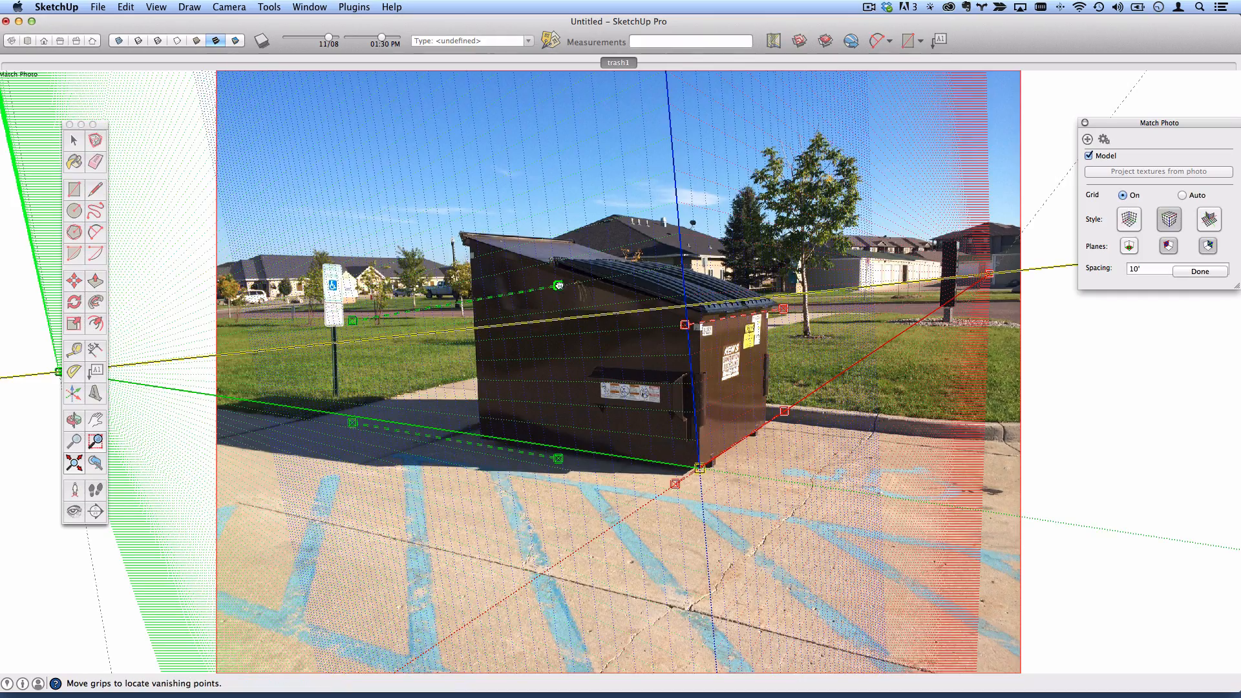
- Align the upper green vanishing-point bar with the top edge of the side pocket above the warning labels on the dumpster's long side
left_click_drag(559, 286, 701, 378)
scroll(424, 329, "up", 3)
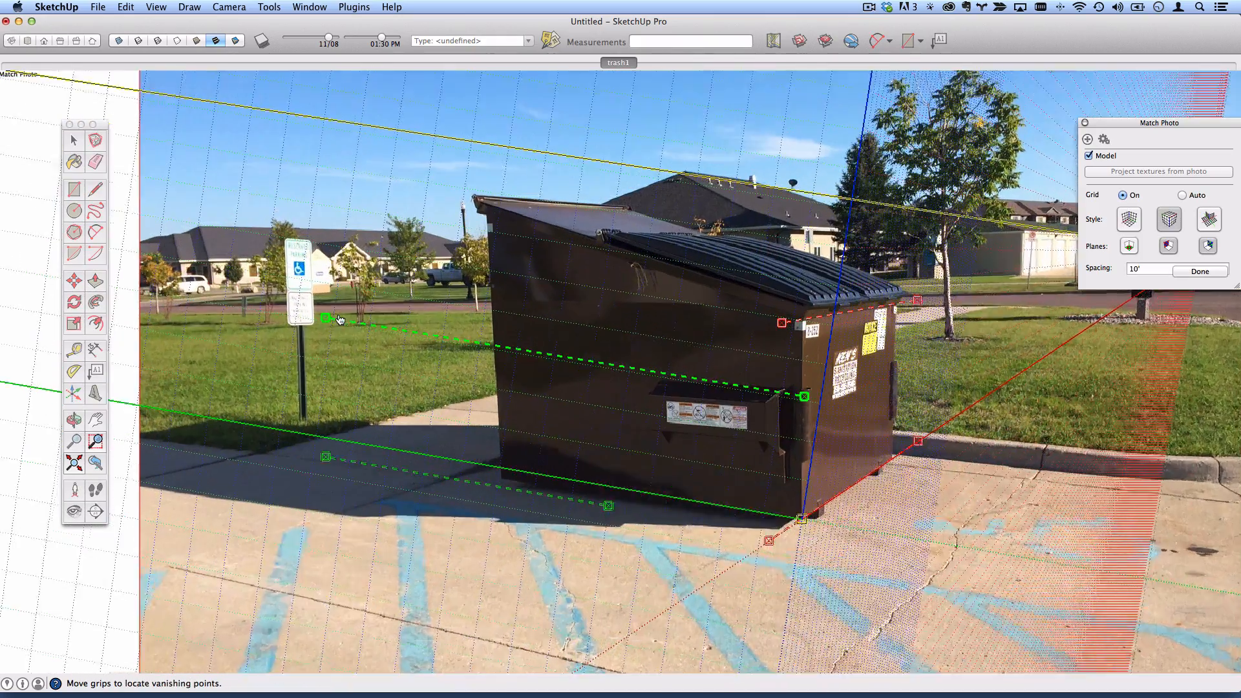
scroll(339, 319, "up", 1)
left_click_drag(317, 319, 670, 386)
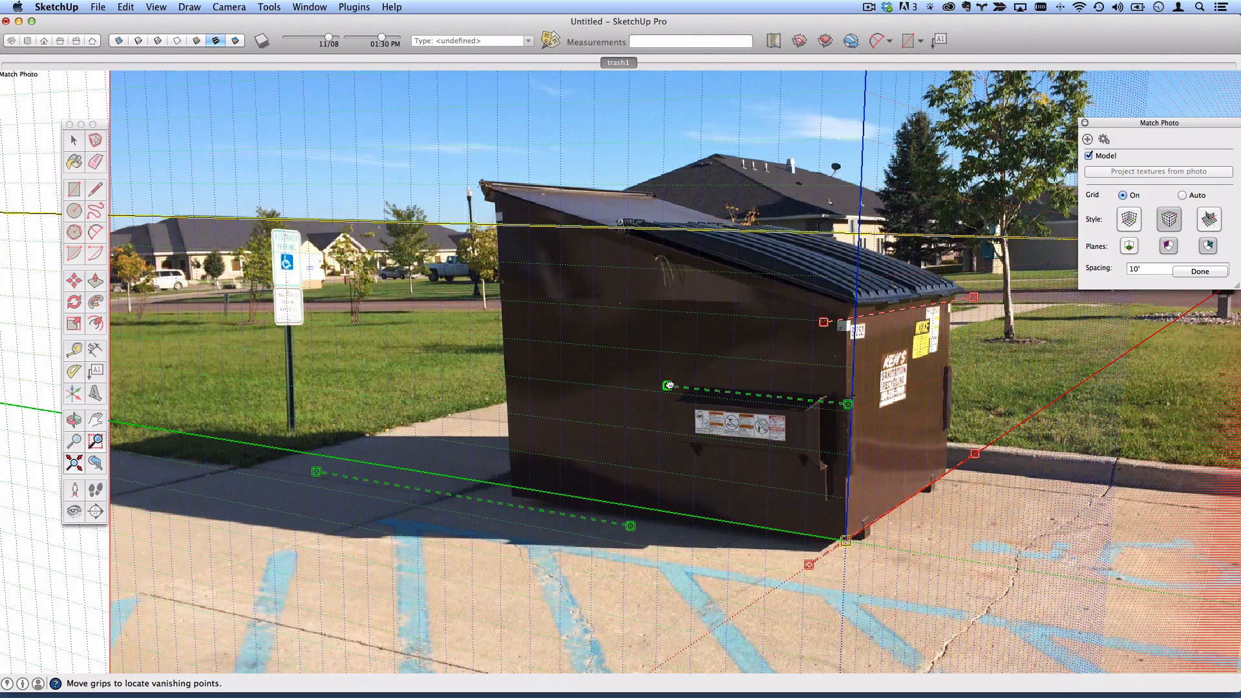
scroll(848, 403, "up", 6)
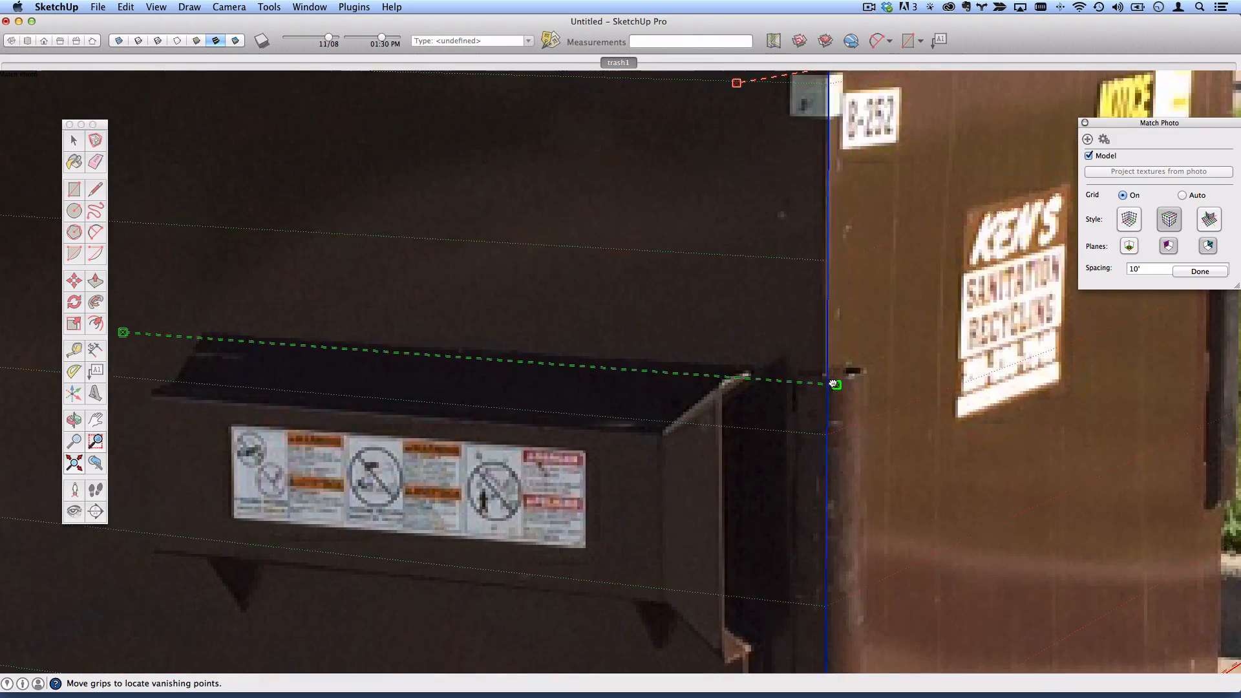
left_click_drag(833, 384, 835, 374)
scroll(325, 377, "down", 2)
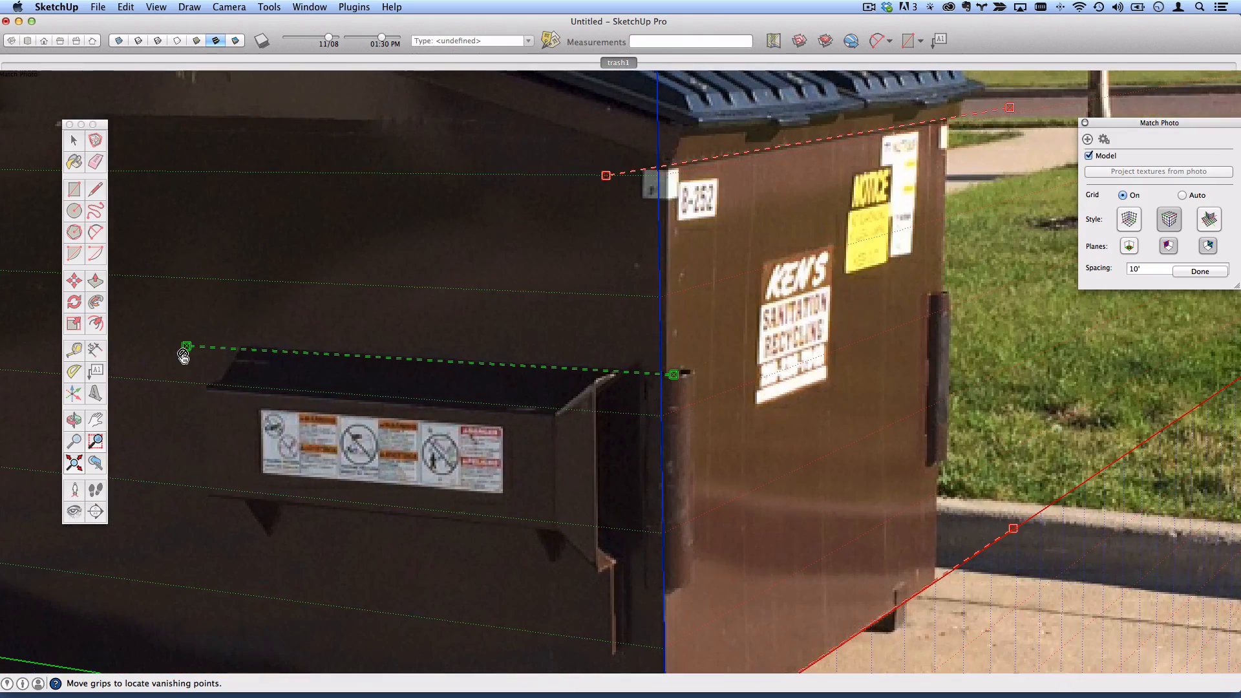
scroll(497, 328, "down", 2)
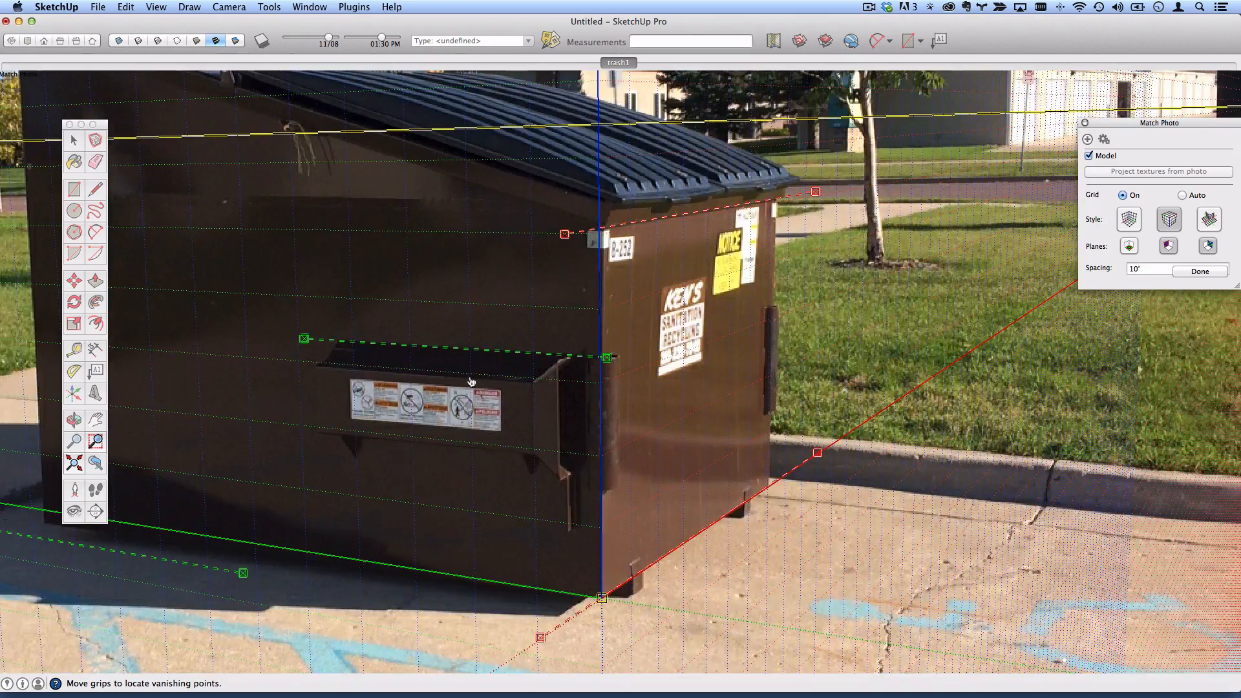
- Align the lower green vanishing-point bar with the bottom edge of the dumpster's long side by moving both of its end grips
scroll(291, 558, "down", 1)
left_click_drag(252, 569, 659, 603)
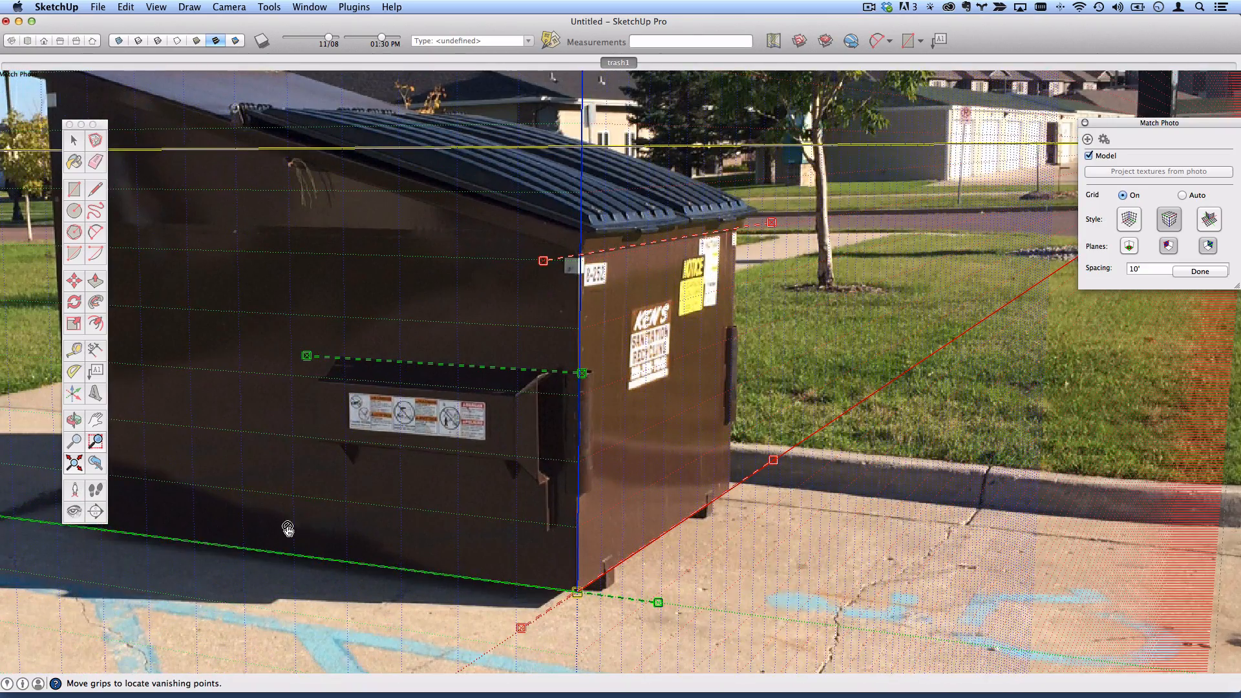
middle_click_drag(287, 529, 590, 505, "shift")
middle_click_drag(163, 482, 297, 469, "shift")
scroll(374, 483, "down", 1)
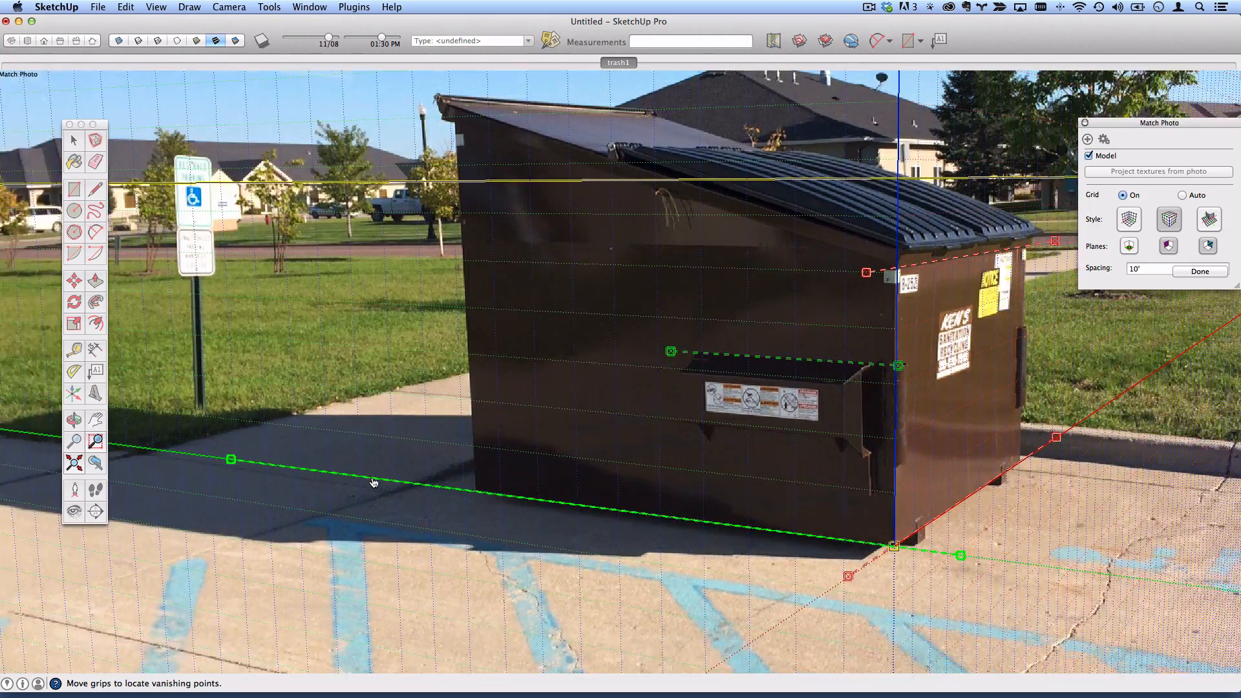
scroll(374, 483, "down", 1)
left_click_drag(244, 462, 437, 507)
scroll(452, 485, "up", 5)
scroll(465, 482, "up", 2)
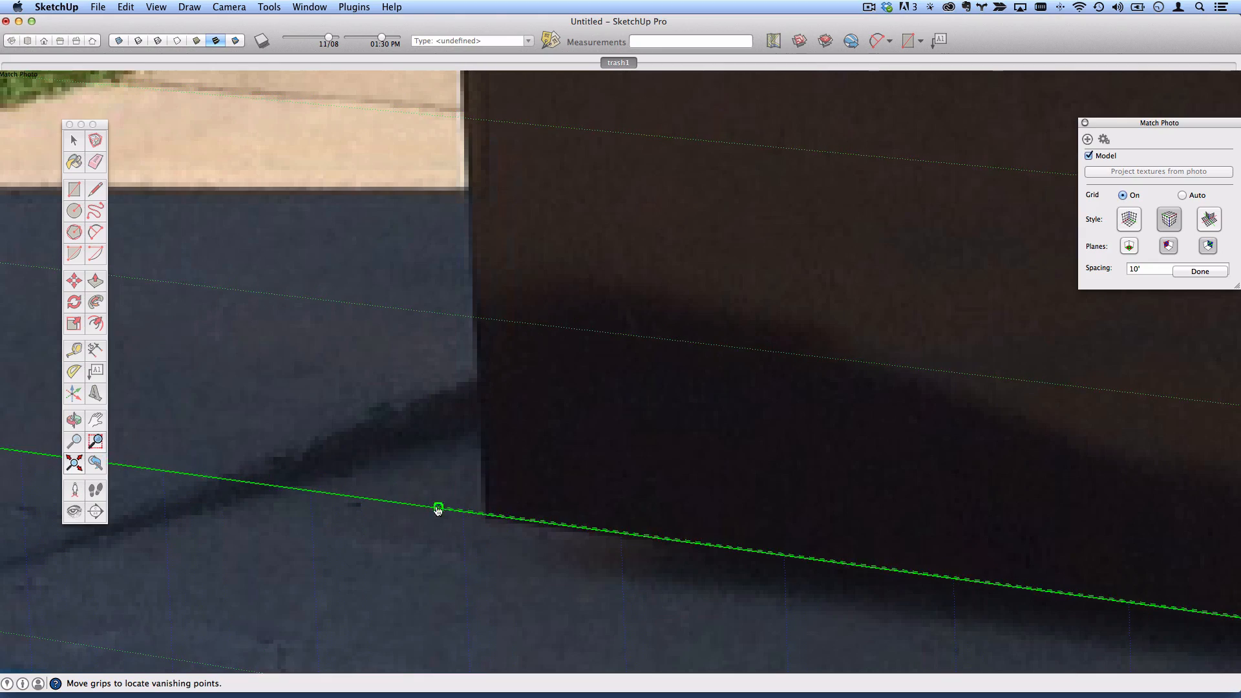
- Readjust the upper red bar slightly to match the top edge of the dumpster's narrow side
scroll(584, 352, "down", 6)
scroll(756, 265, "down", 5)
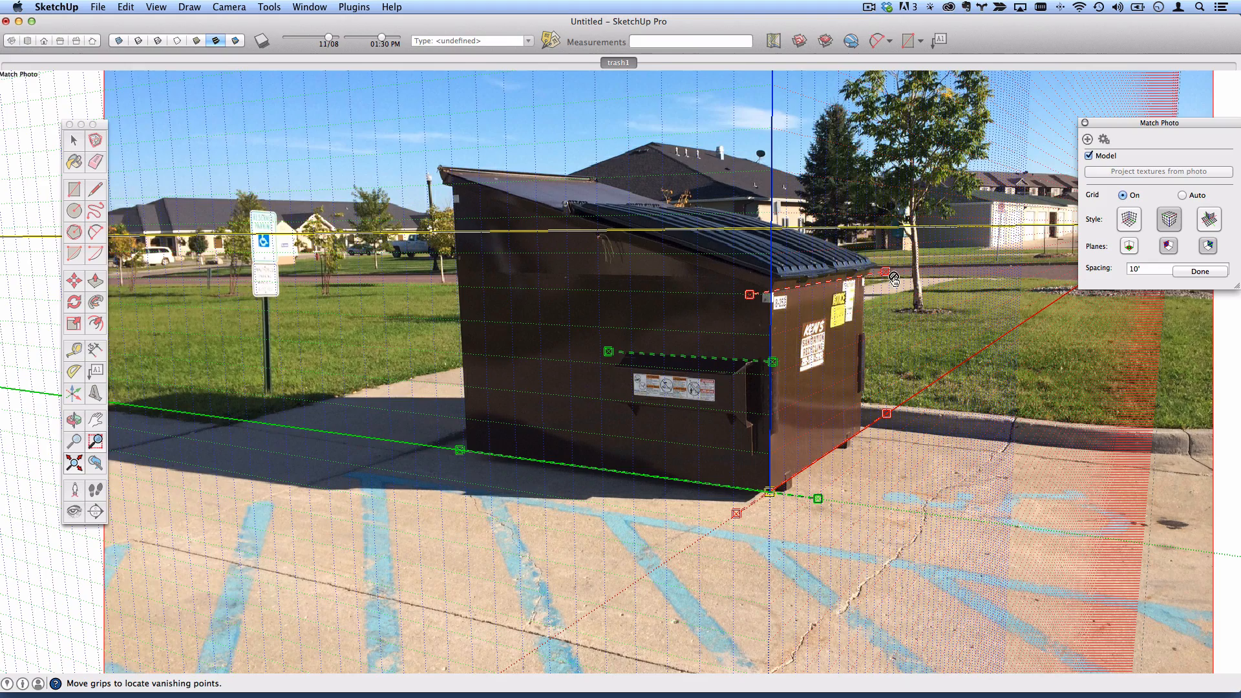
scroll(894, 278, "up", 6)
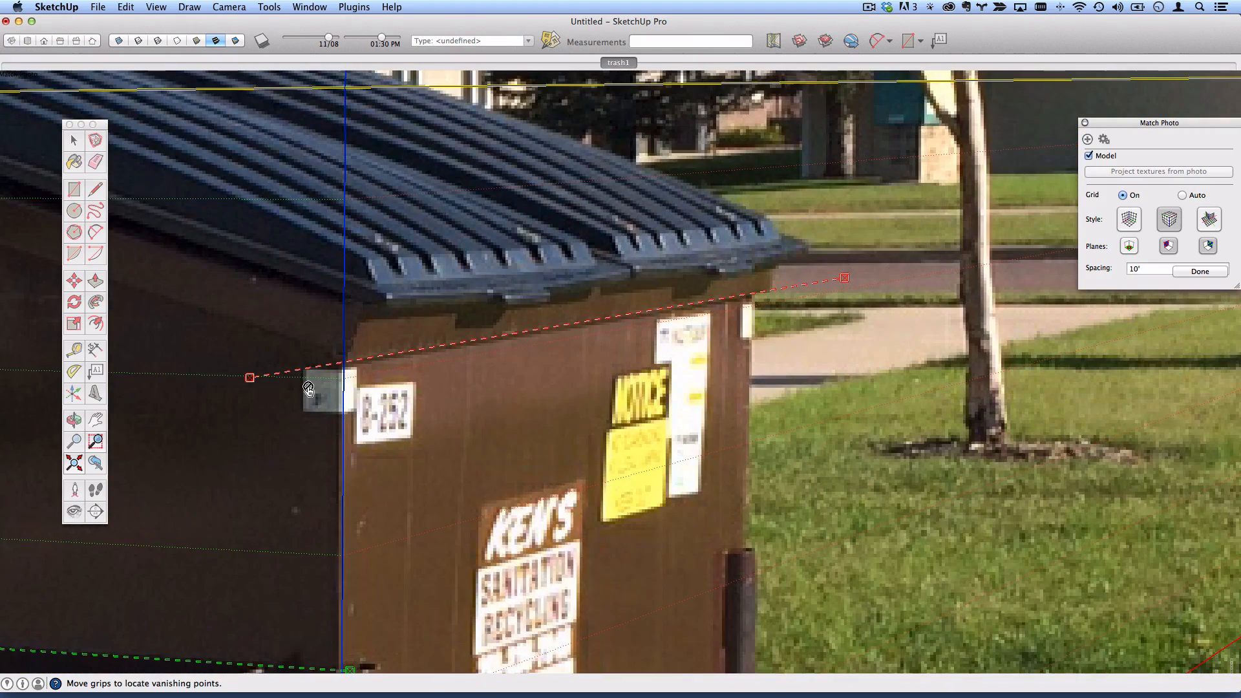
left_click_drag(250, 379, 250, 380)
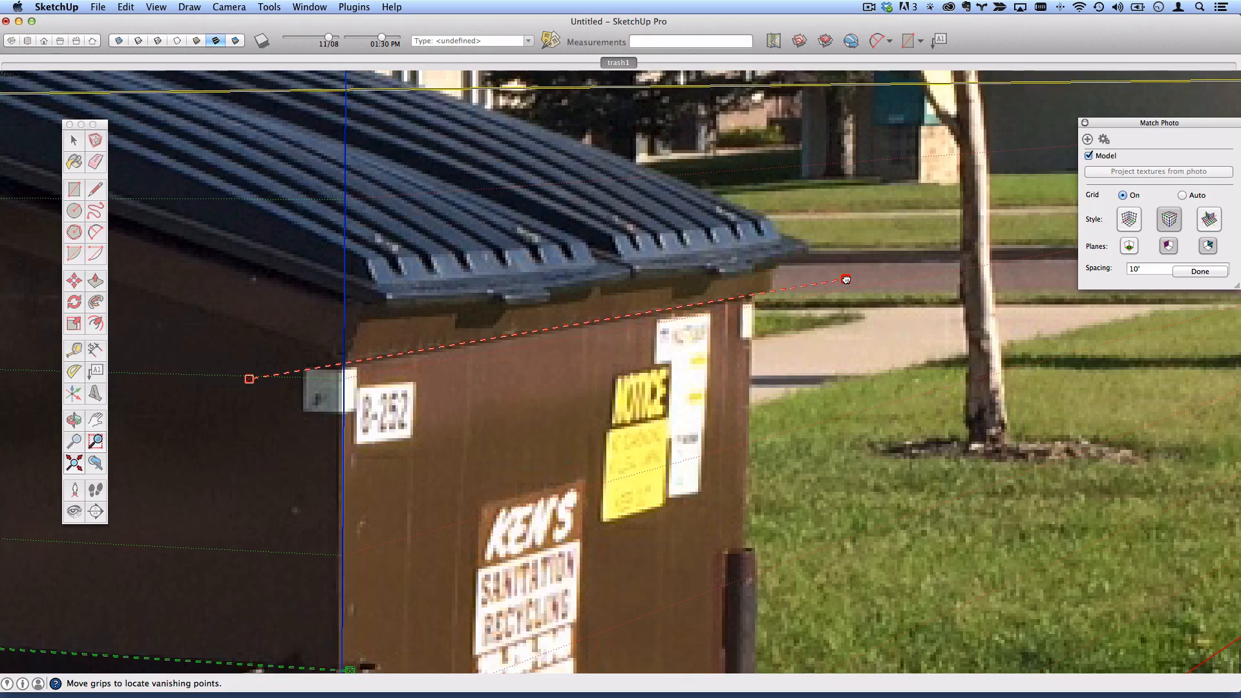
- Examine how the red, green and blue axes and all vanishing-point bars line up with the dumpster's edges
scroll(432, 401, "down", 3)
middle_click_drag(432, 401, 650, 249, "shift")
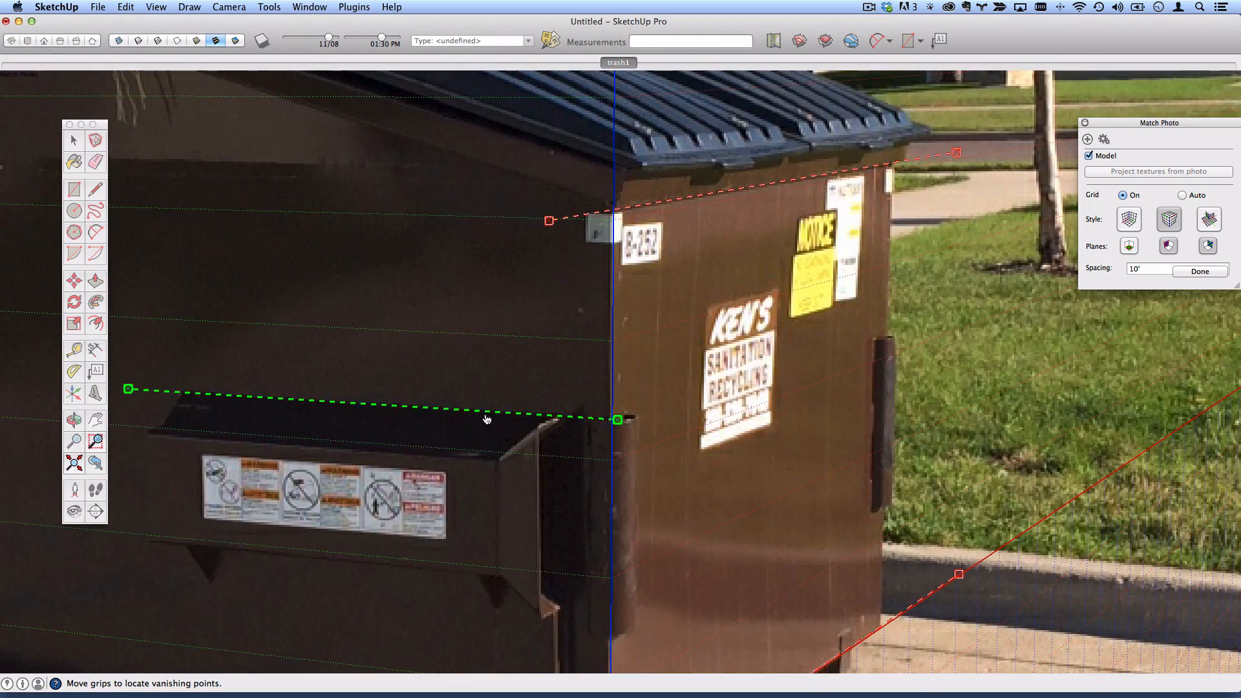
scroll(654, 441, "down", 2)
middle_click_drag(654, 441, 646, 269, "shift")
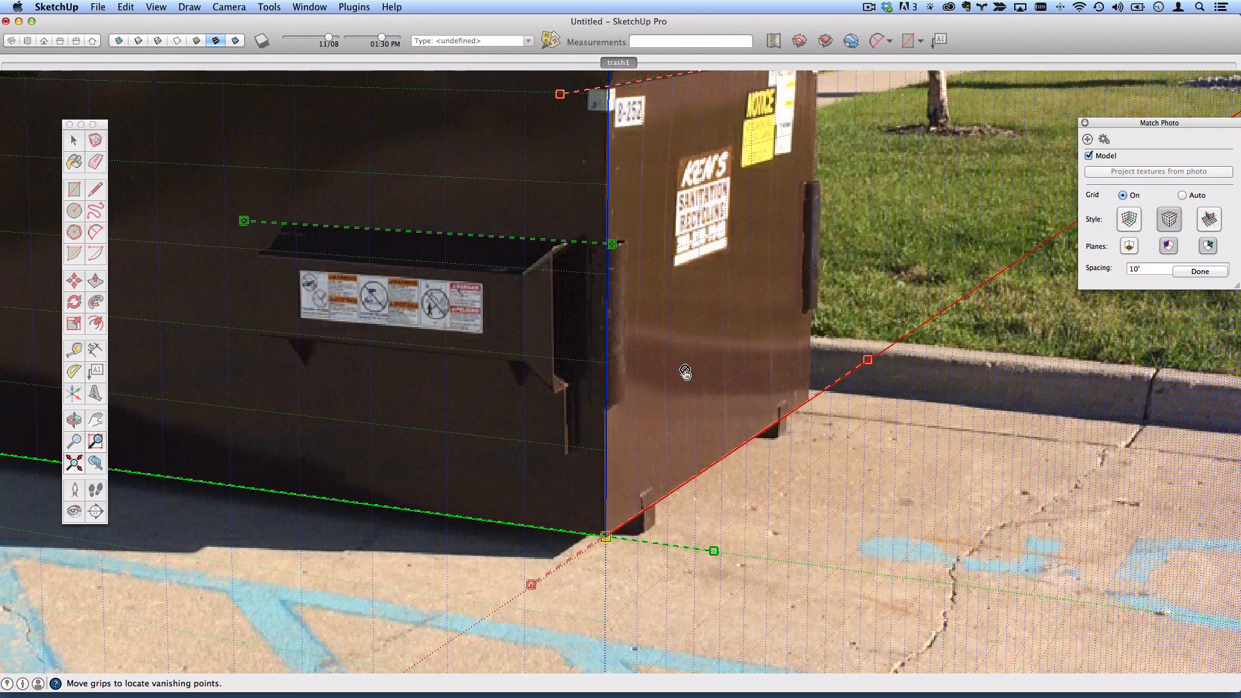
middle_click_drag(735, 355, 759, 541, "shift")
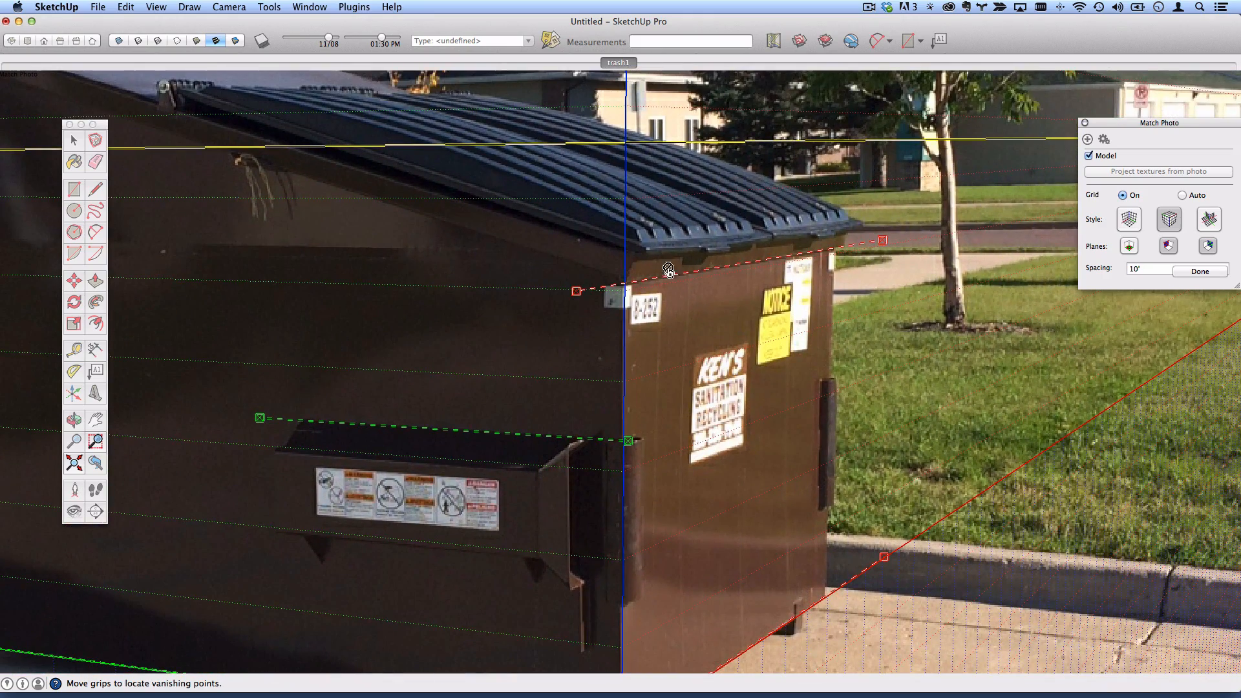
middle_click_drag(757, 432, 774, 141, "shift")
middle_click_drag(755, 276, 705, 507, "shift")
scroll(684, 375, "down", 1)
scroll(666, 366, "down", 1)
middle_click_drag(638, 271, 626, 376, "shift")
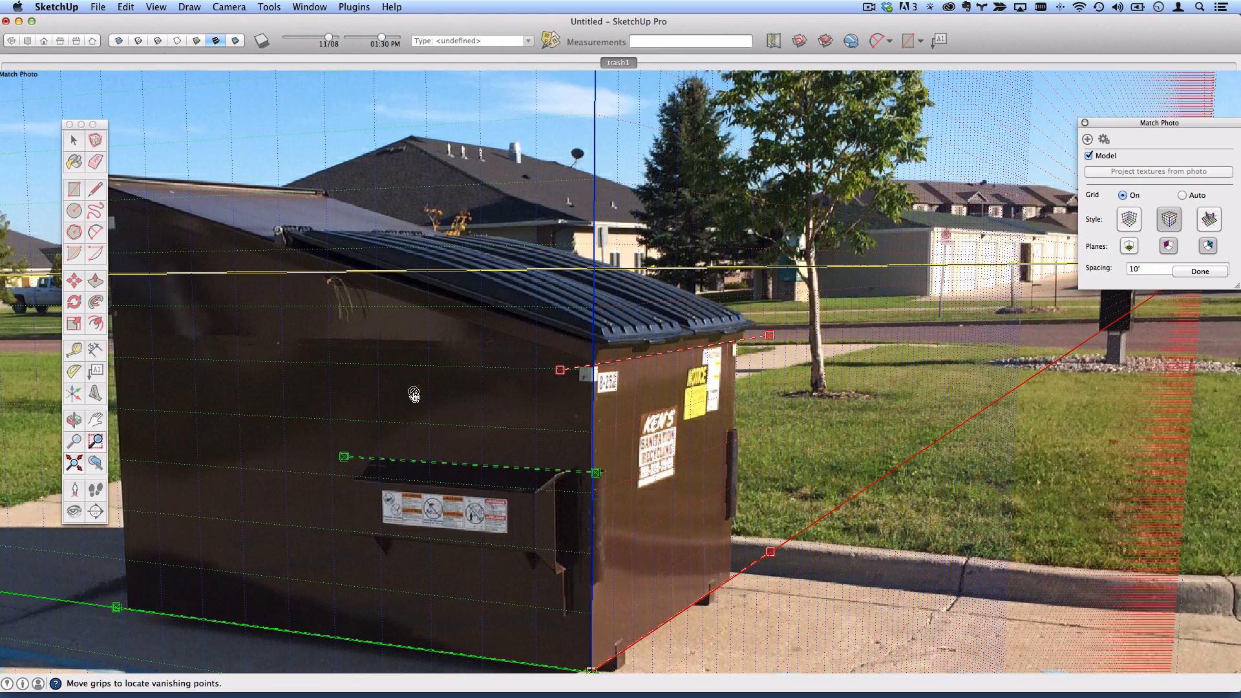
middle_click_drag(481, 394, 544, 363, "shift")
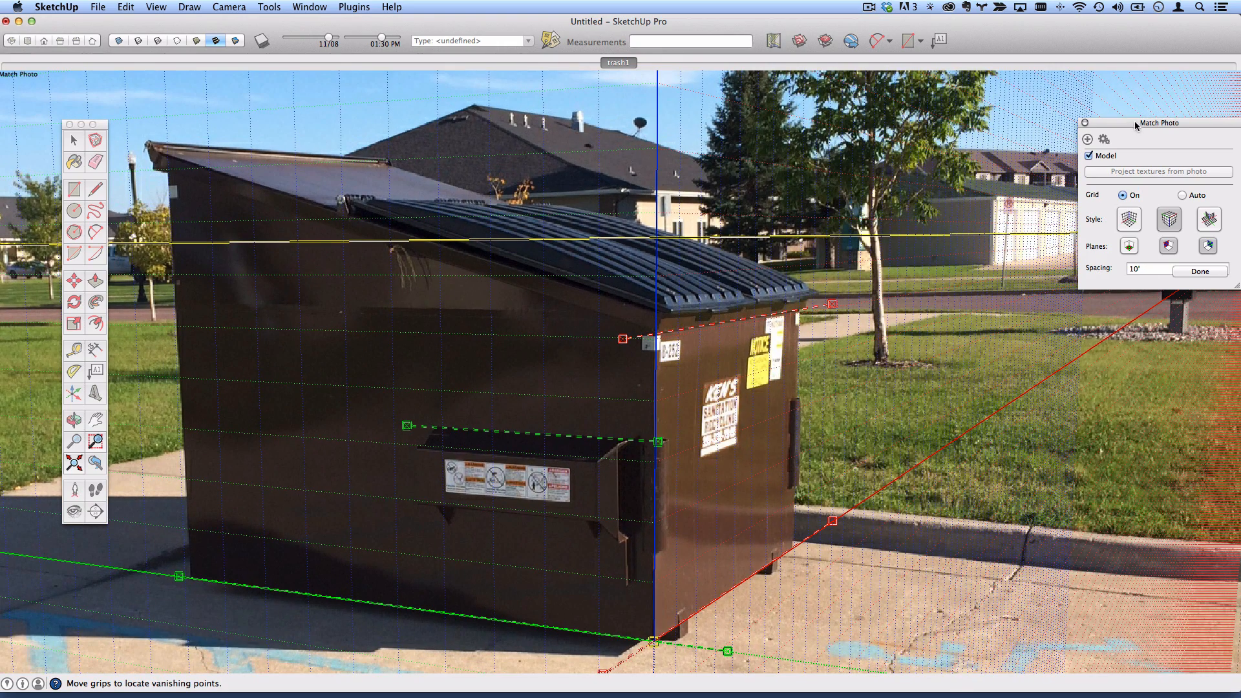
- Set the Match Photo grid spacing to 5'
left_click_drag(1135, 121, 735, 199)
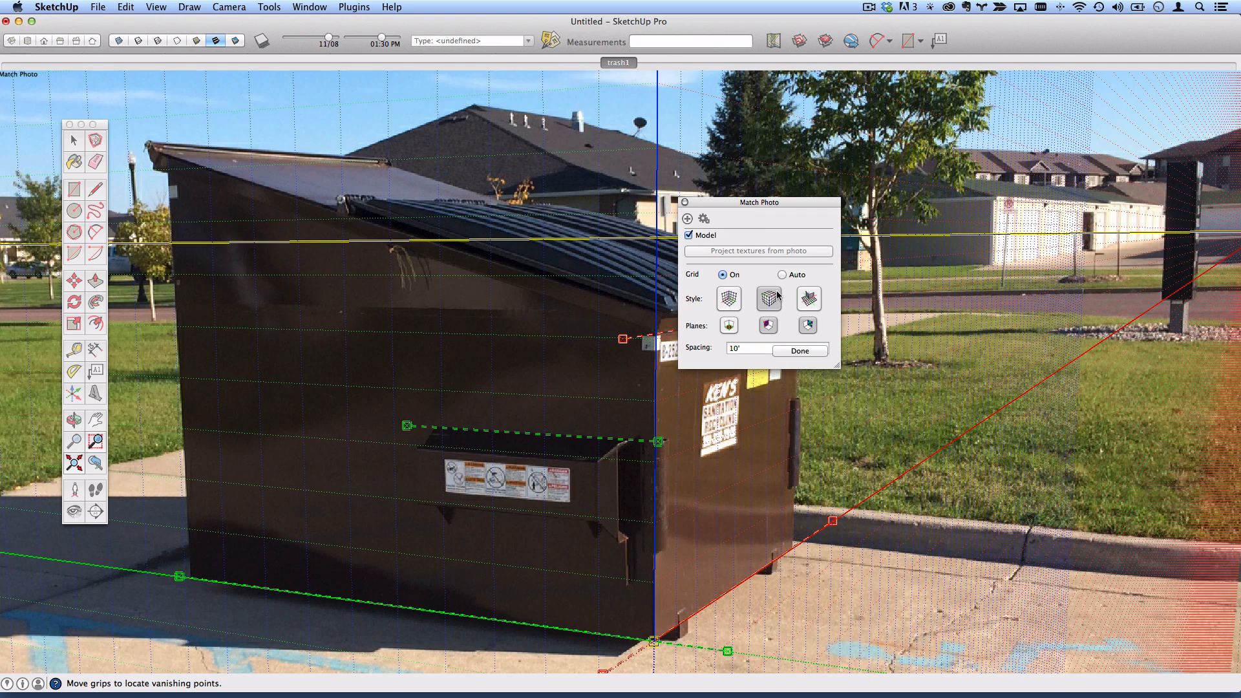
left_click(751, 352)
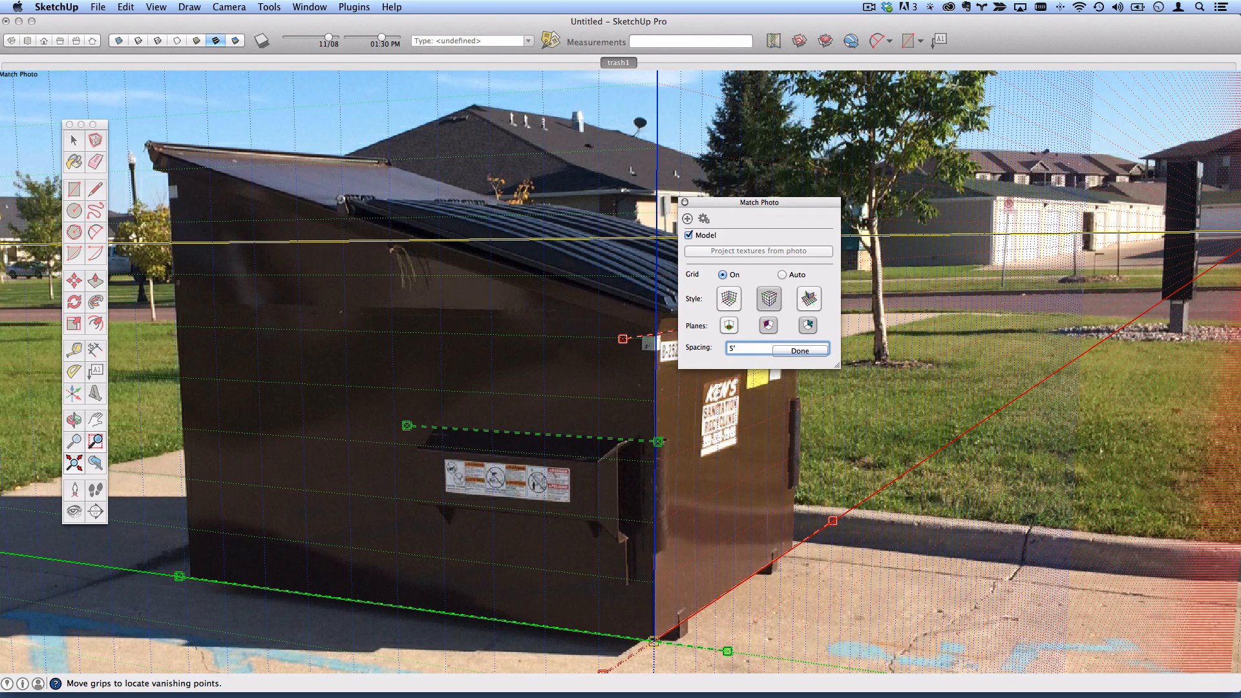
key("Return")
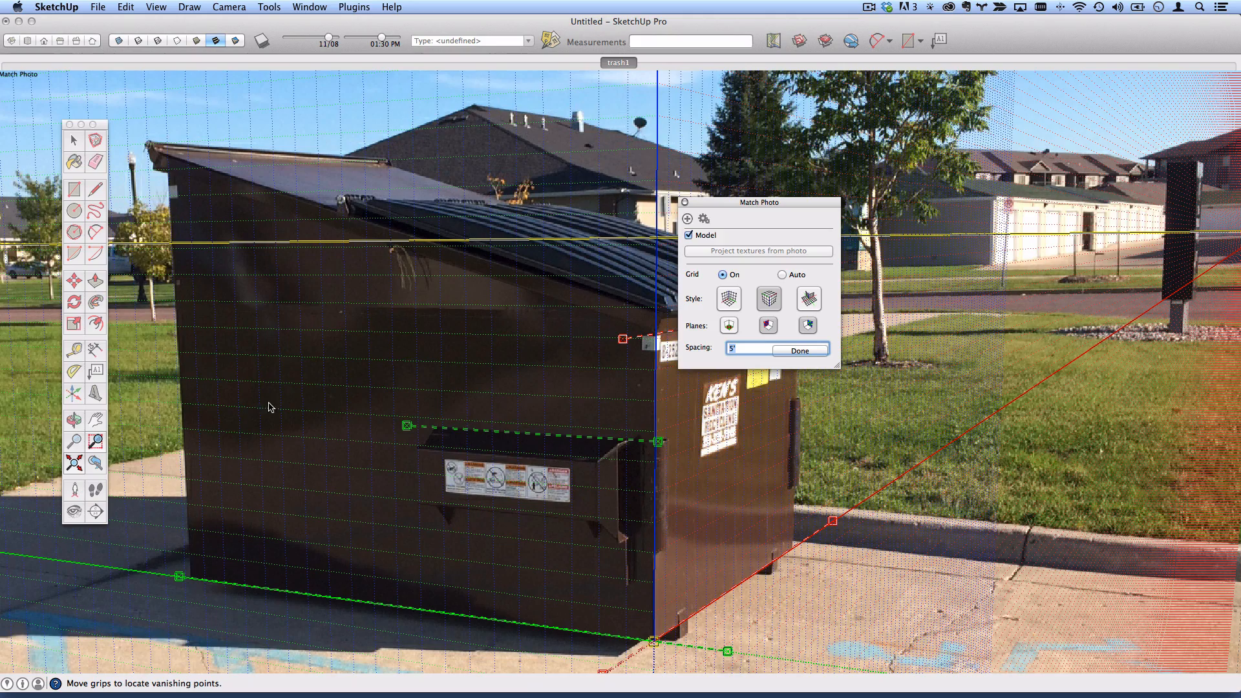
- Scale the matched photo's grid along the blue axis until one grid interval spans the dumpster's front corner height, and finish the photo match
left_click_drag(723, 201, 881, 179)
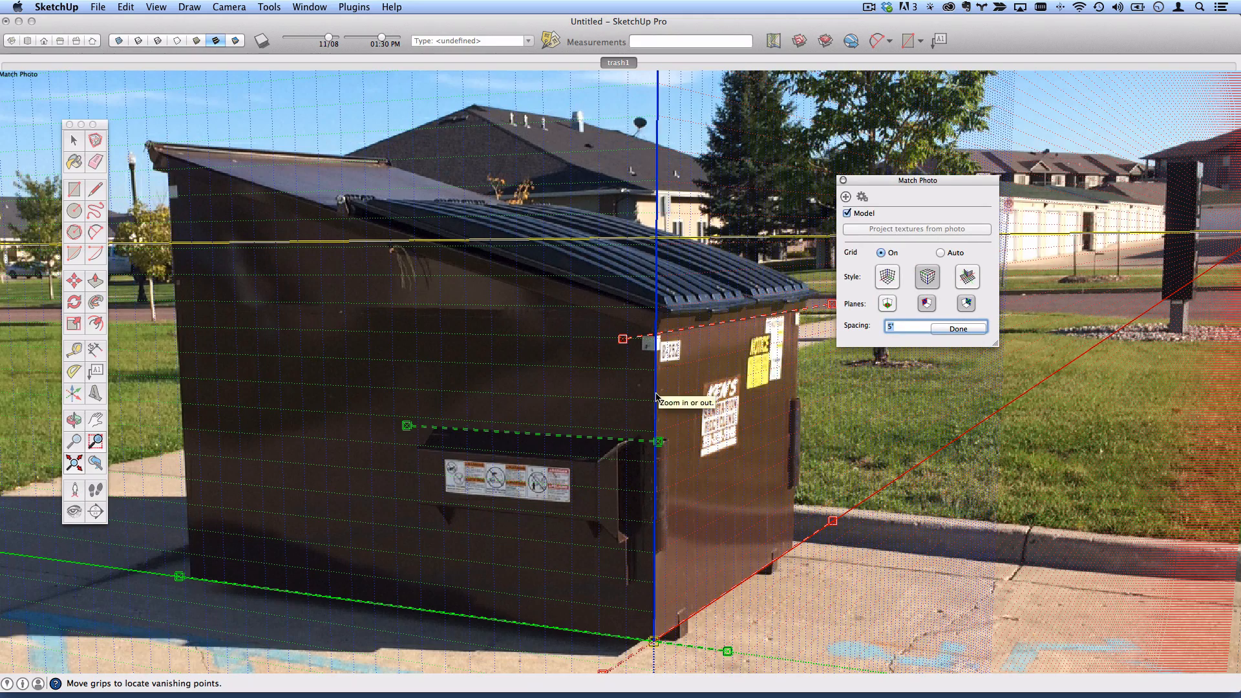
left_click_drag(658, 397, 656, 306)
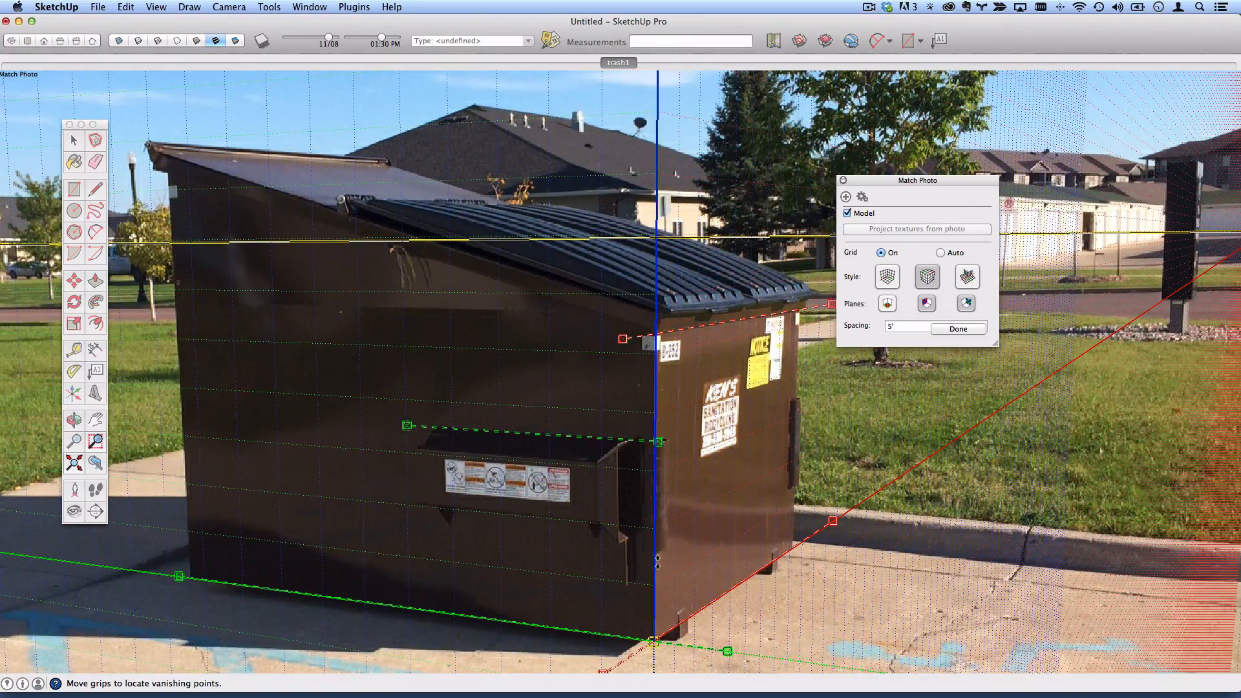
left_click_drag(656, 561, 657, 166)
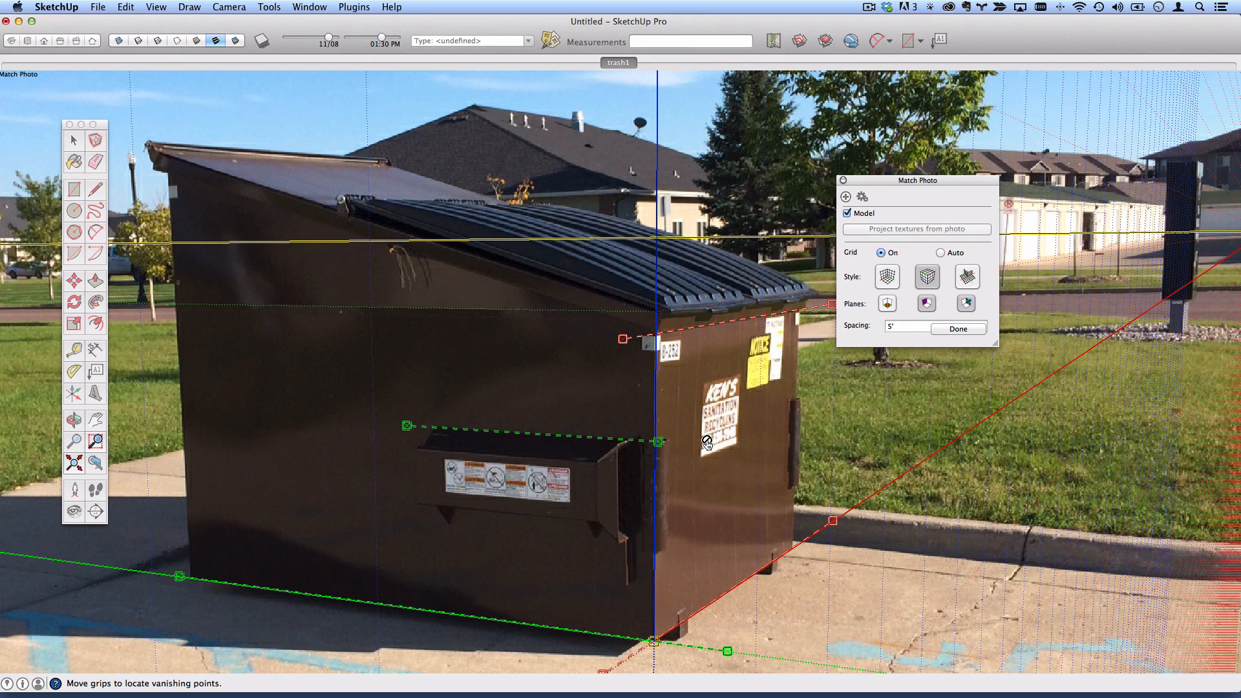
left_click(958, 329)
- Look at the model space outside the matched photo and return to the trash1 scene
scroll(670, 371, "down", 5)
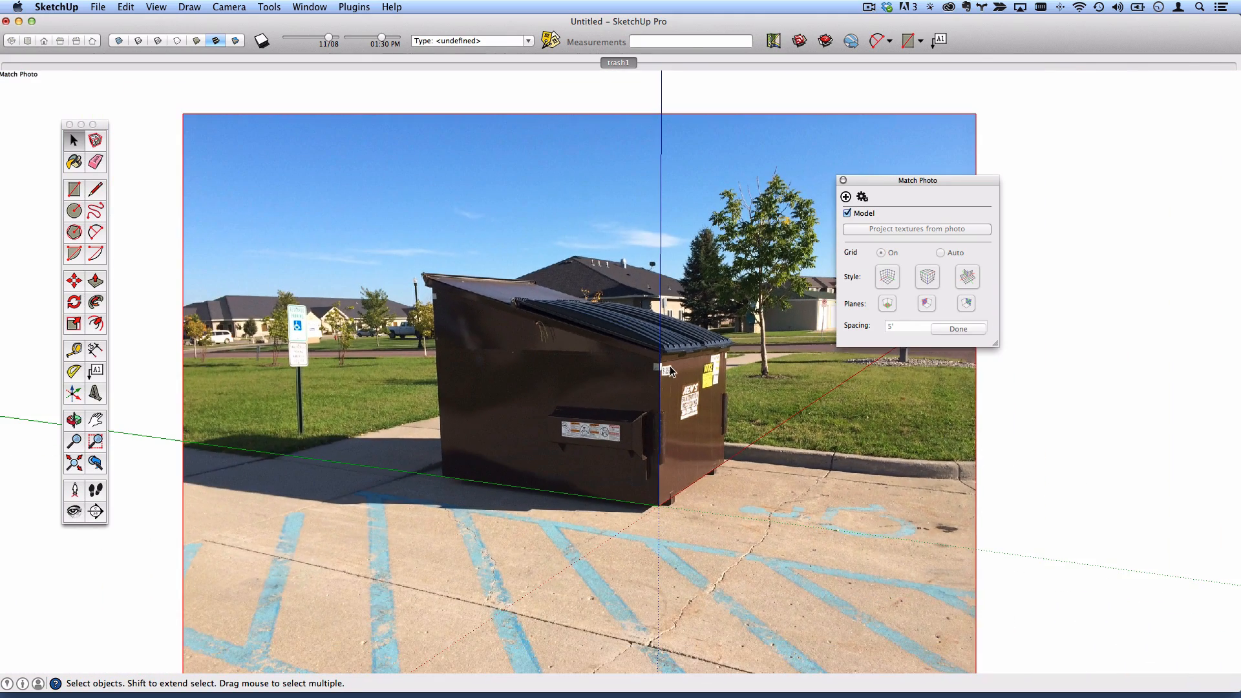
middle_click_drag(677, 373, 538, 420)
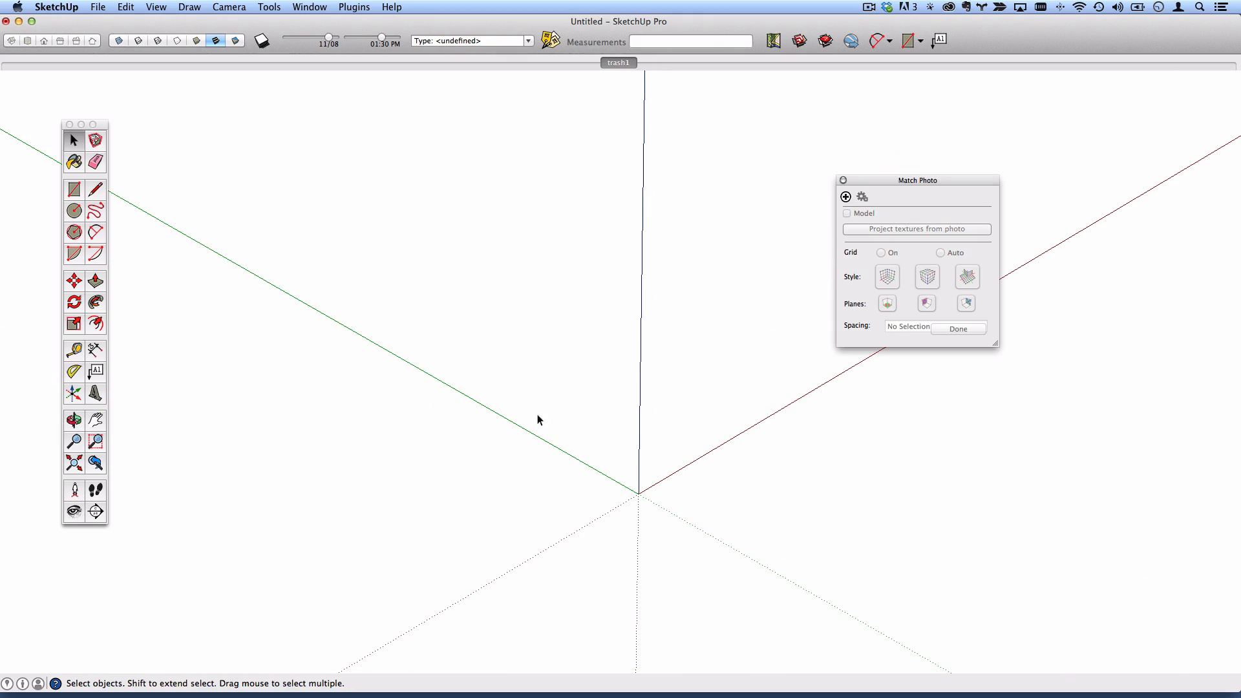
left_click(619, 64)
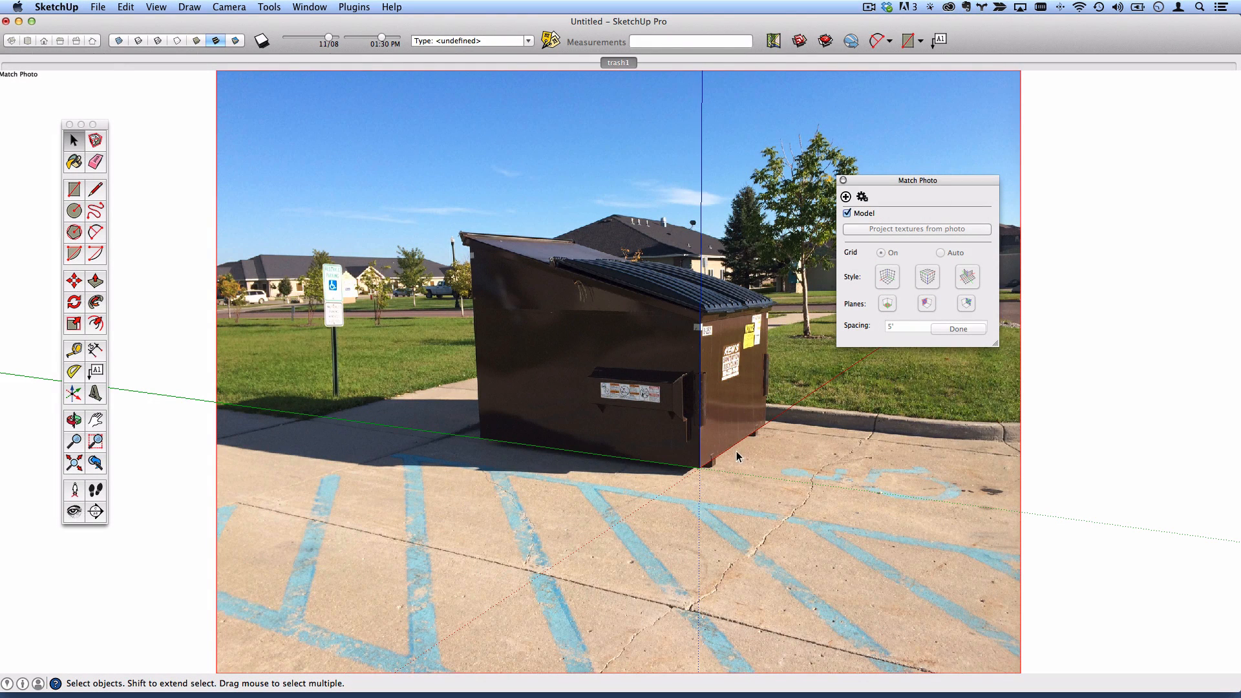
- Trace the dumpster's rectangular footprint with lines from the origin, about 9' along the green axis and 7' along the red axis
scroll(731, 419, "up", 5)
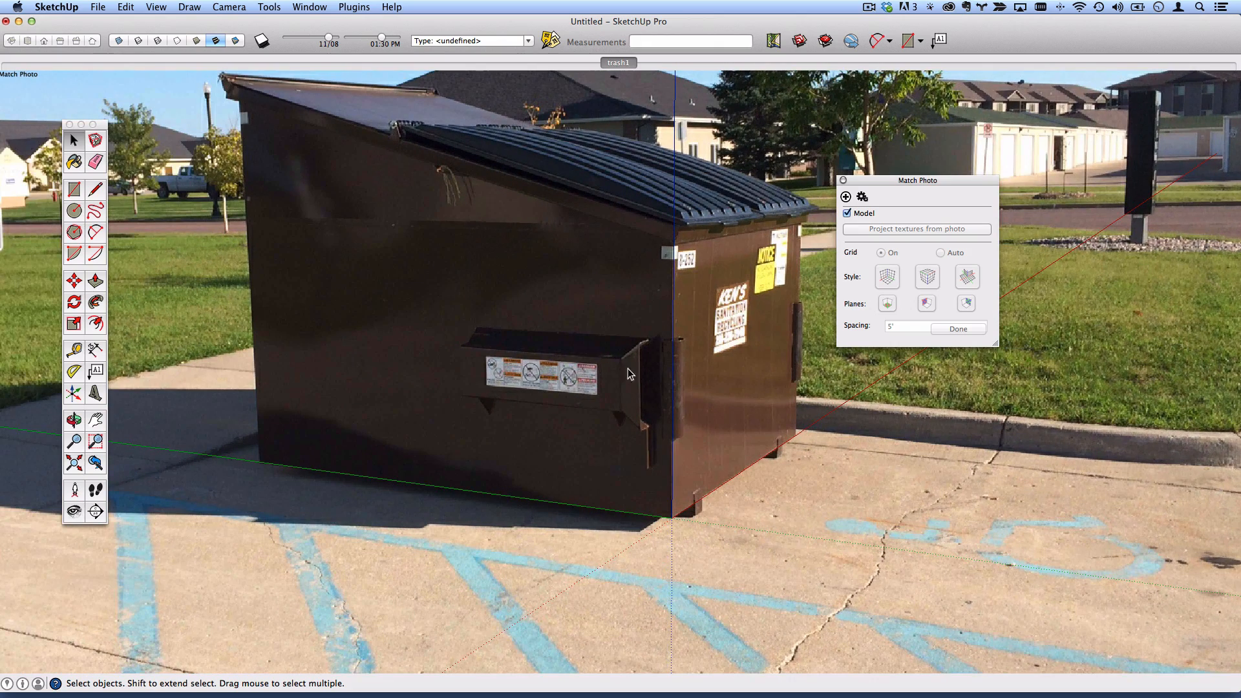
left_click(95, 190)
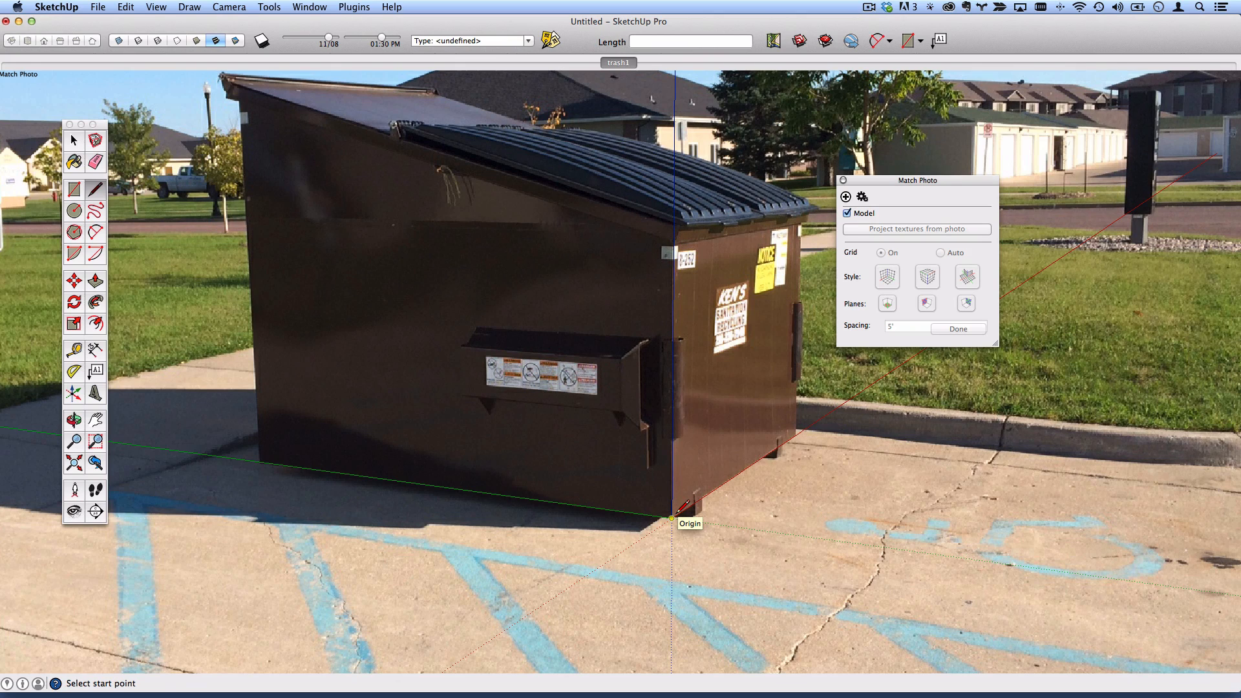
left_click(673, 517)
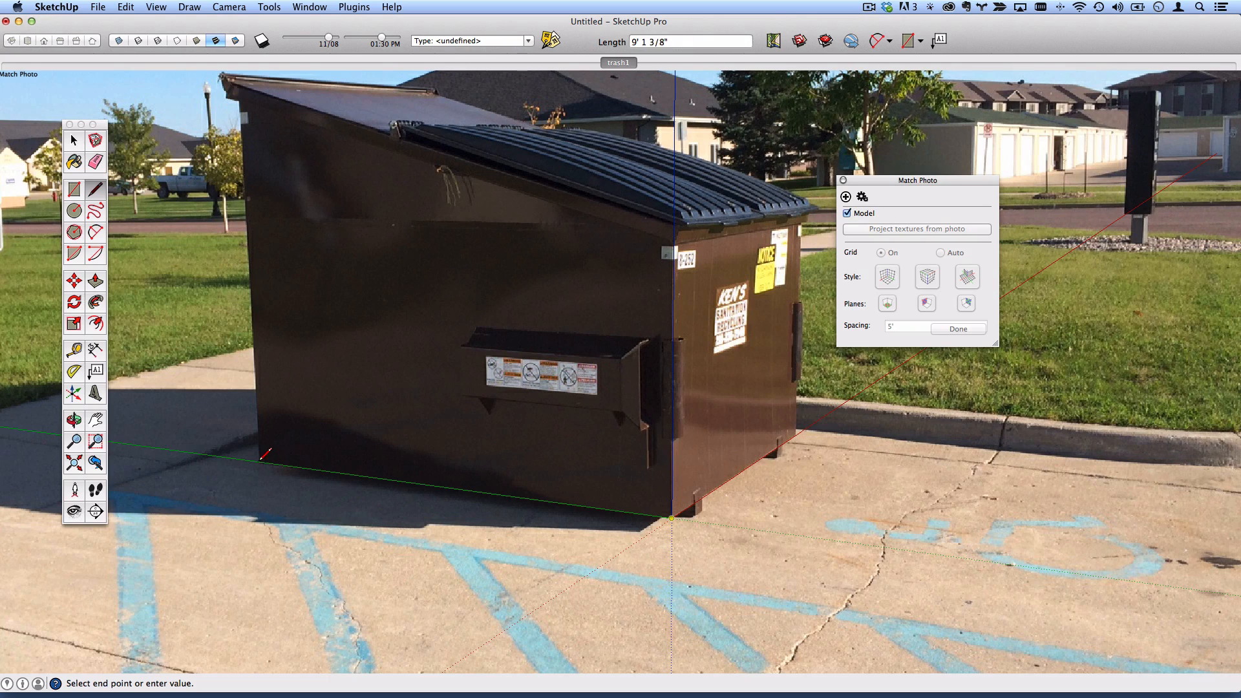
left_click(259, 461)
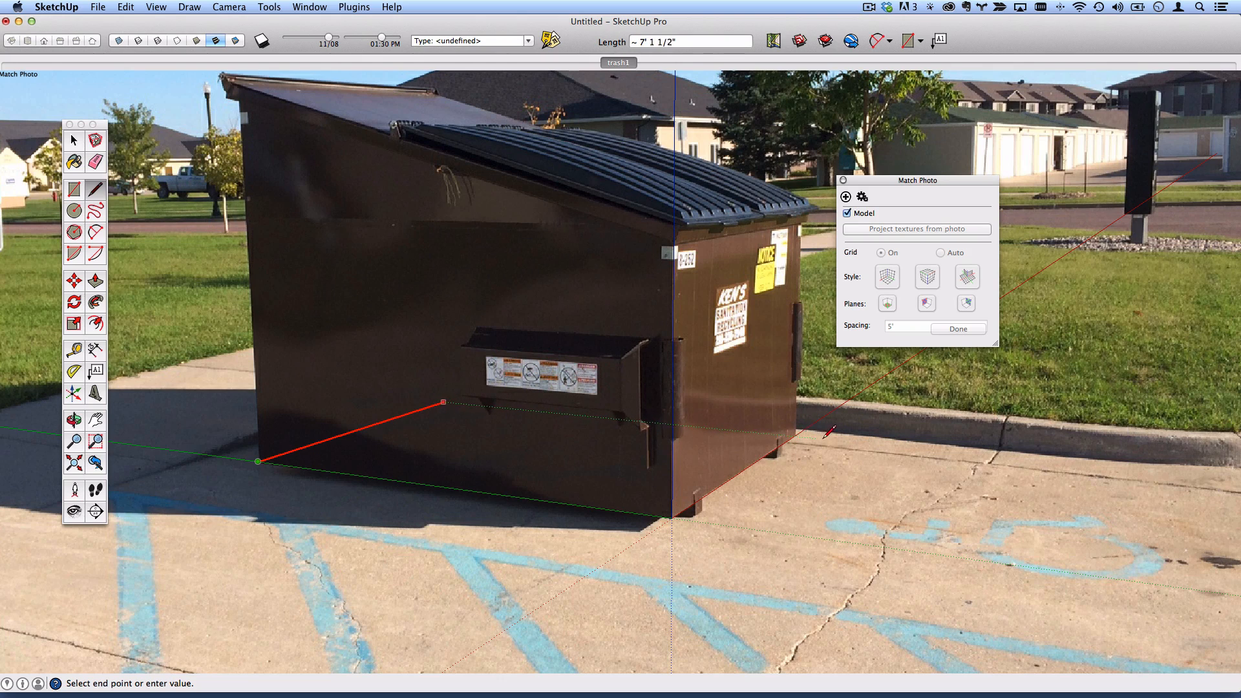
left_click(845, 436)
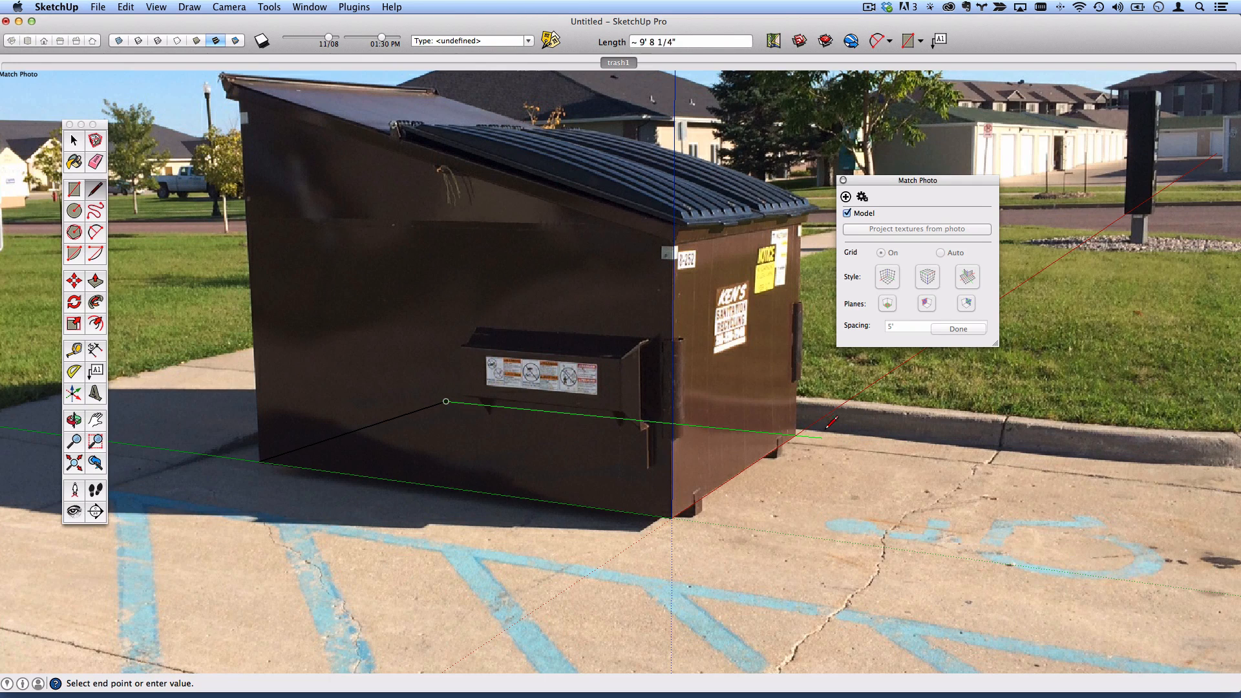
key("shift")
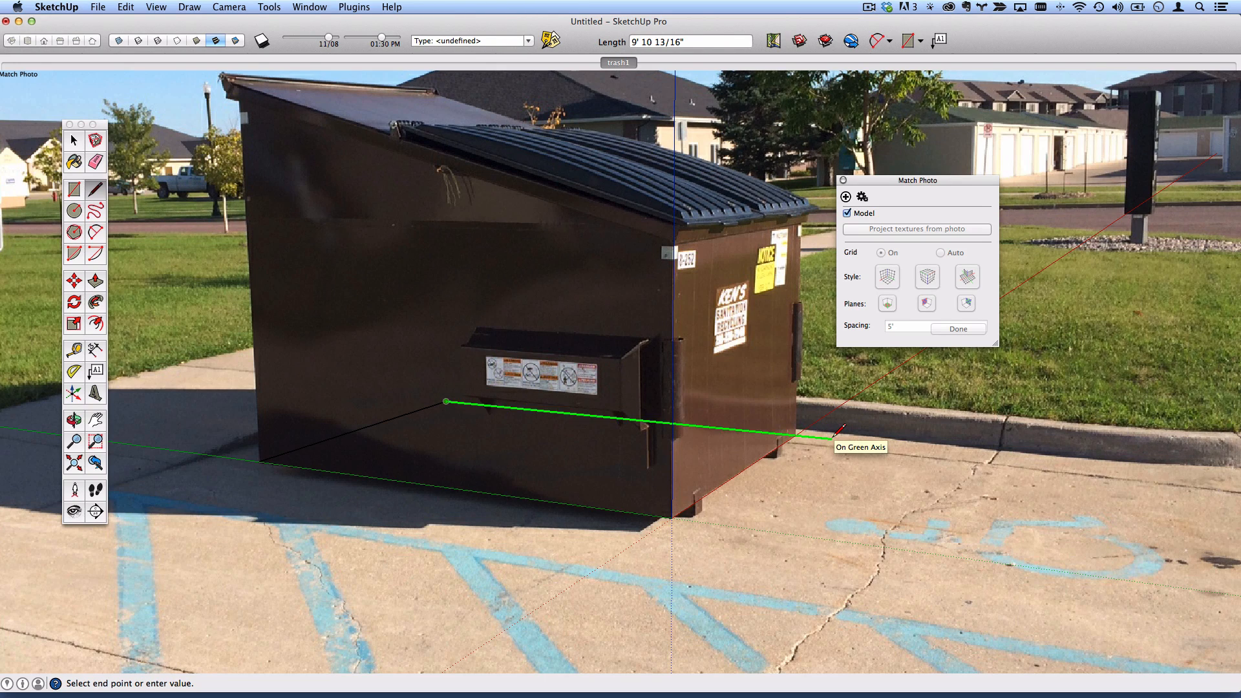
left_click(673, 517)
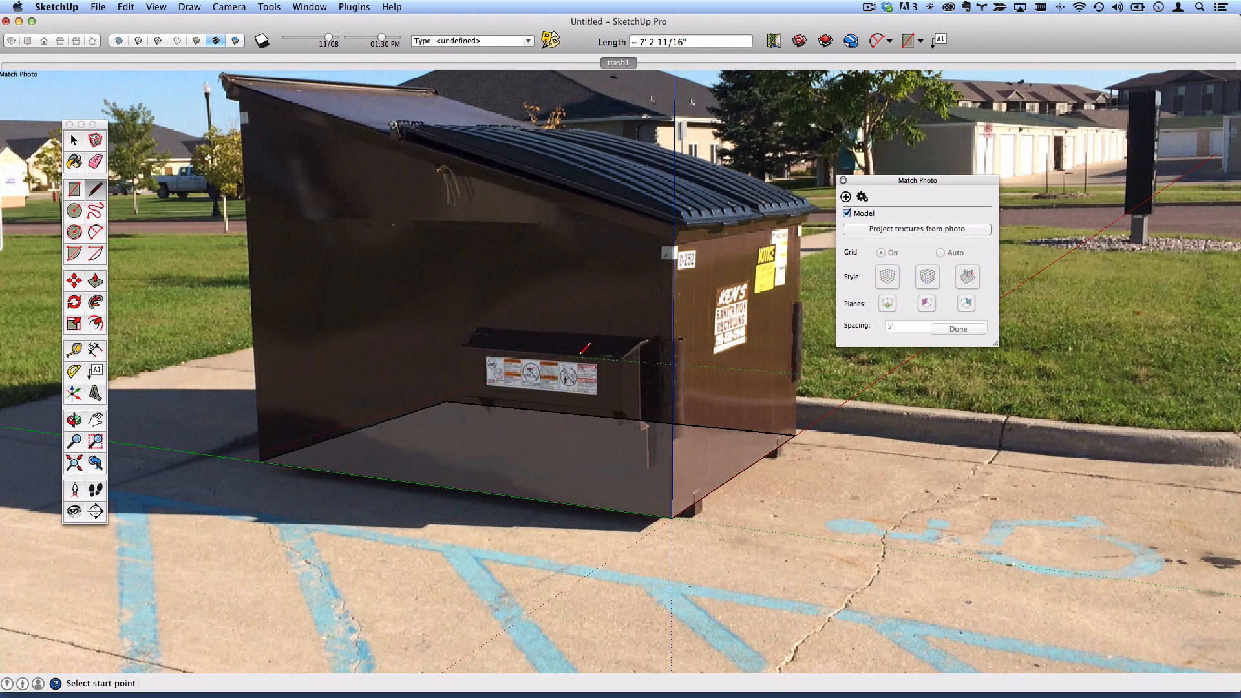
- Measure the footprint's long edge along the green axis with the Tape Measure
middle_click_drag(672, 518, 571, 521)
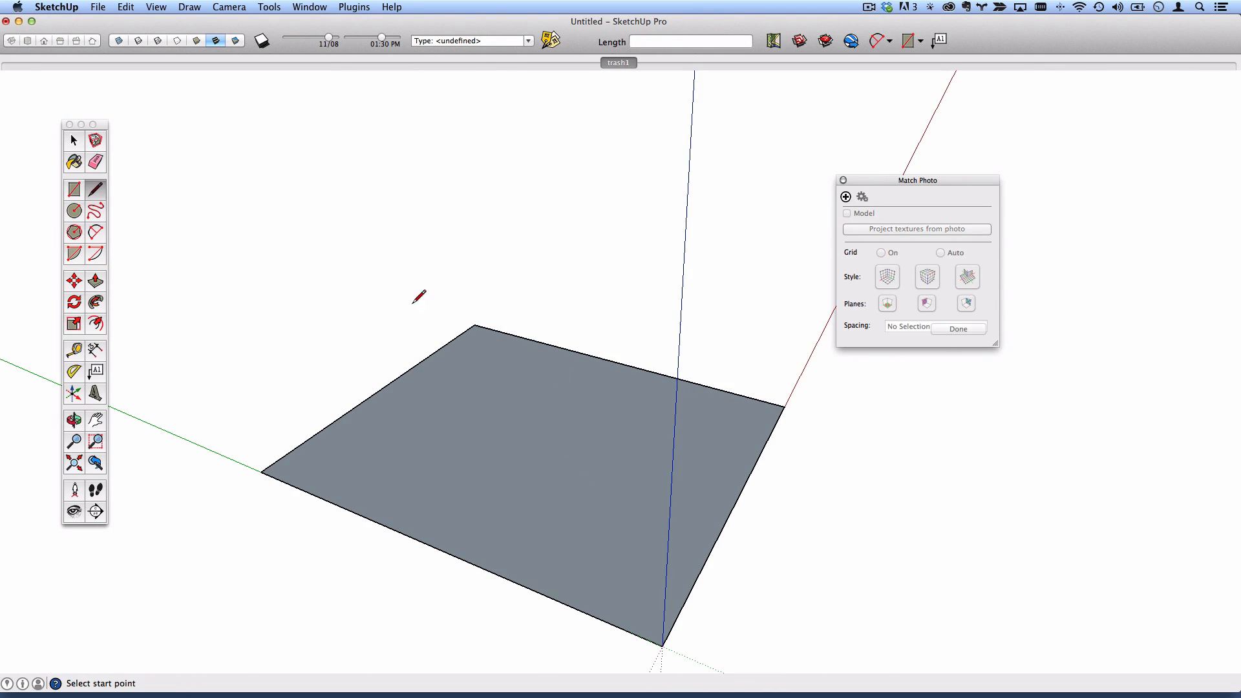
left_click(75, 351)
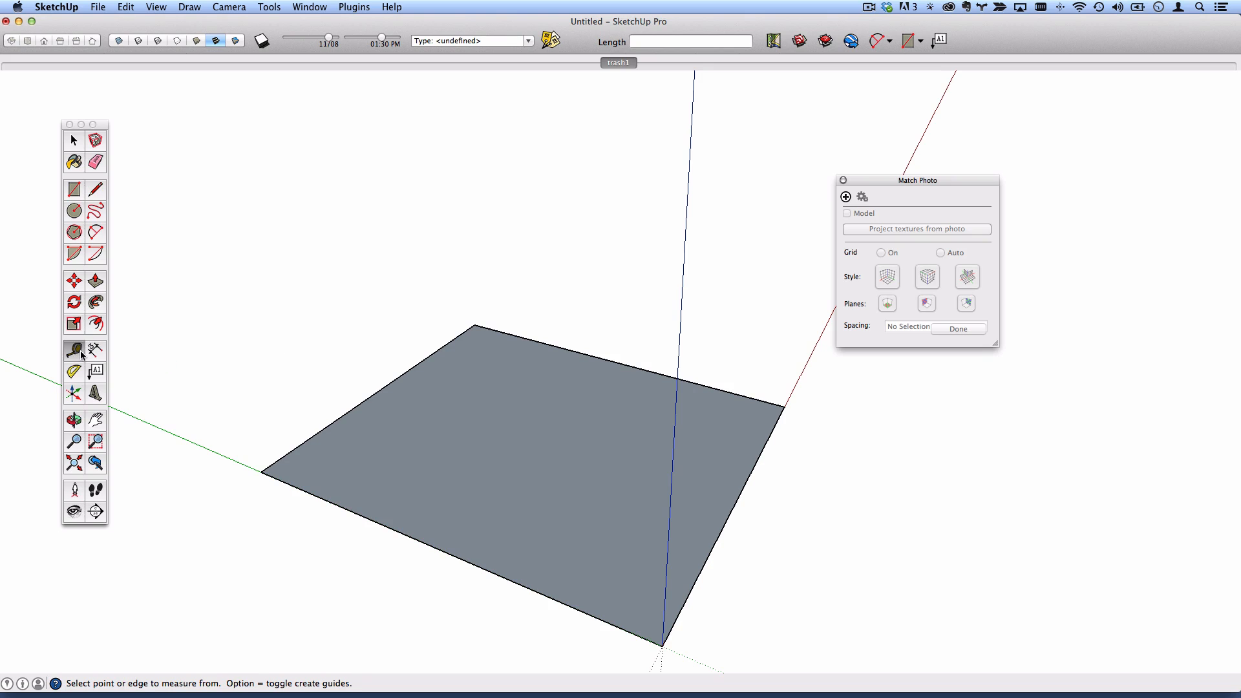
left_click(265, 470)
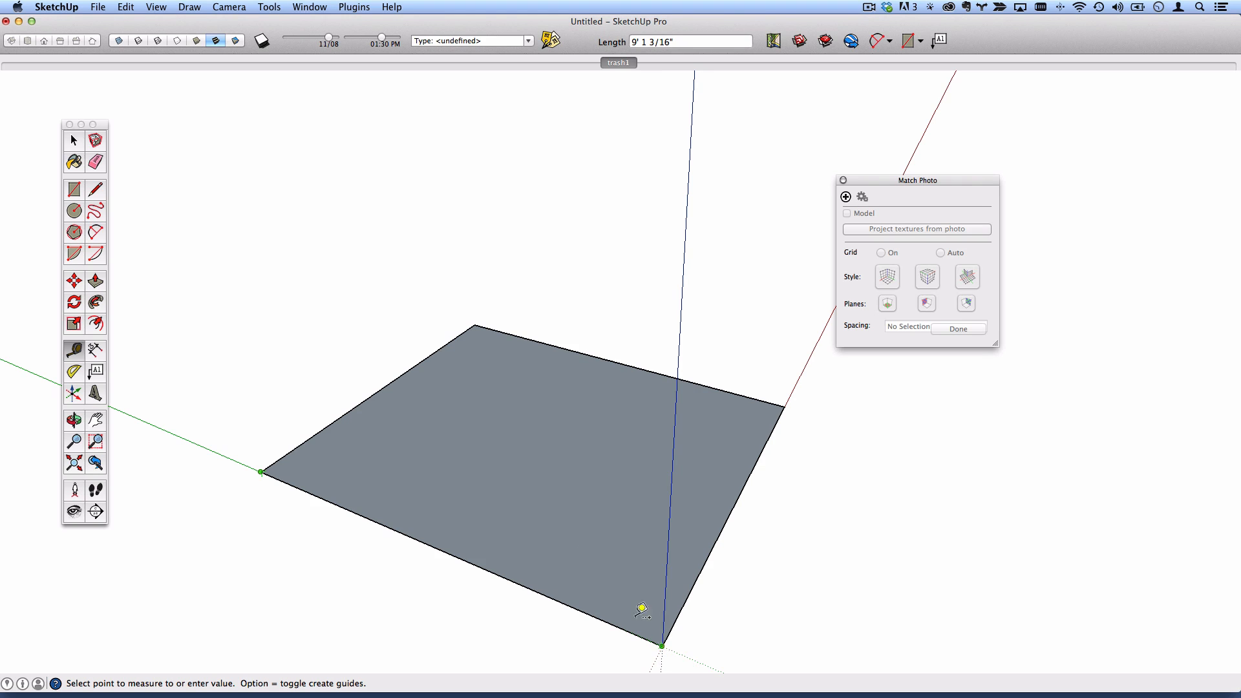
left_click(74, 140)
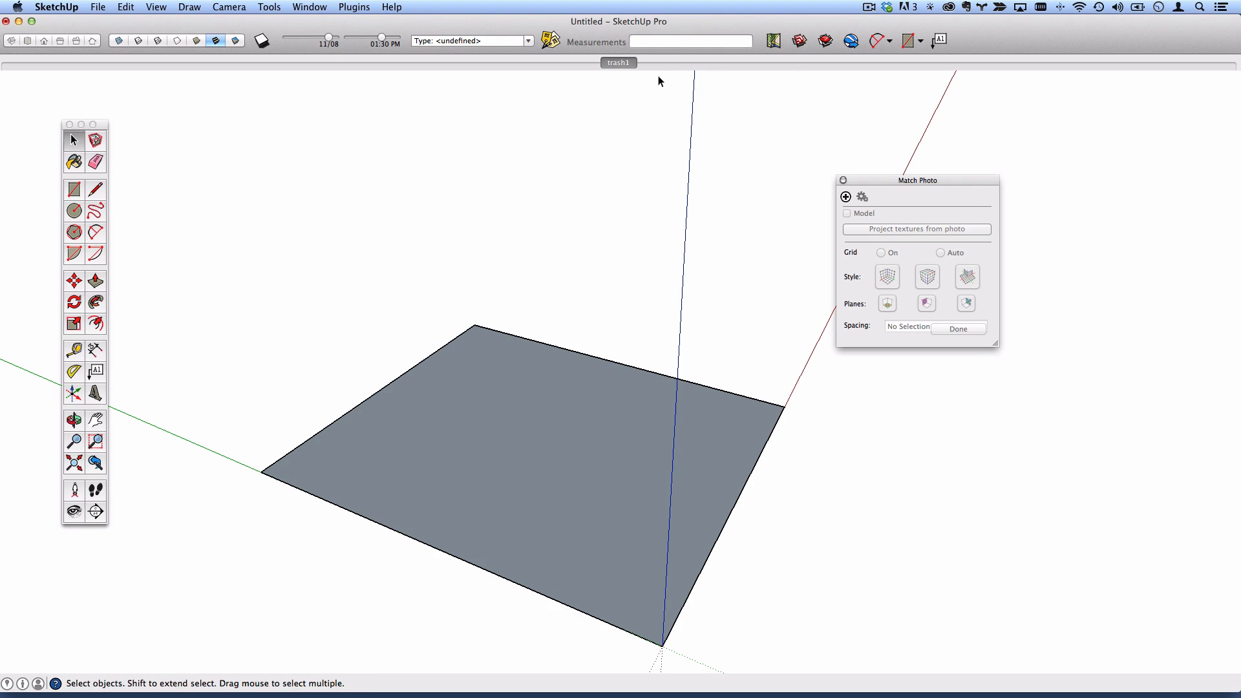
- Return to the trash1 scene and push/pull the footprint up about 4' 8 5/8" to the dumpster's front top edge
left_click(626, 63)
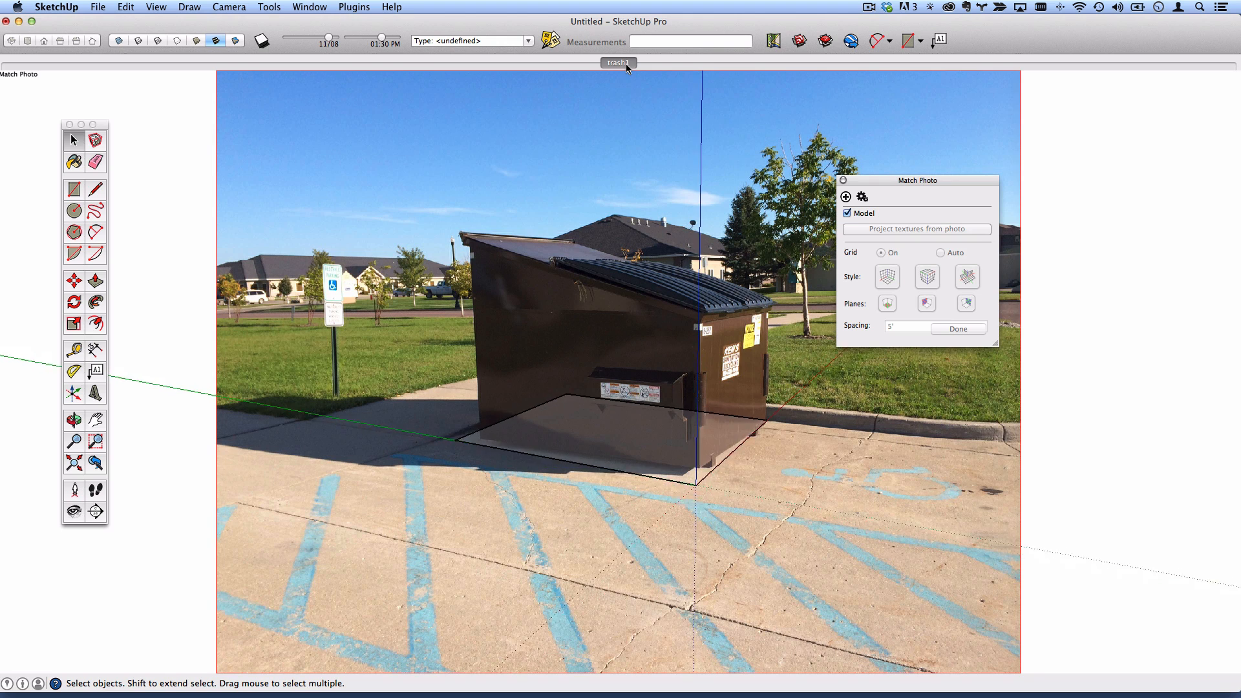
left_click(96, 282)
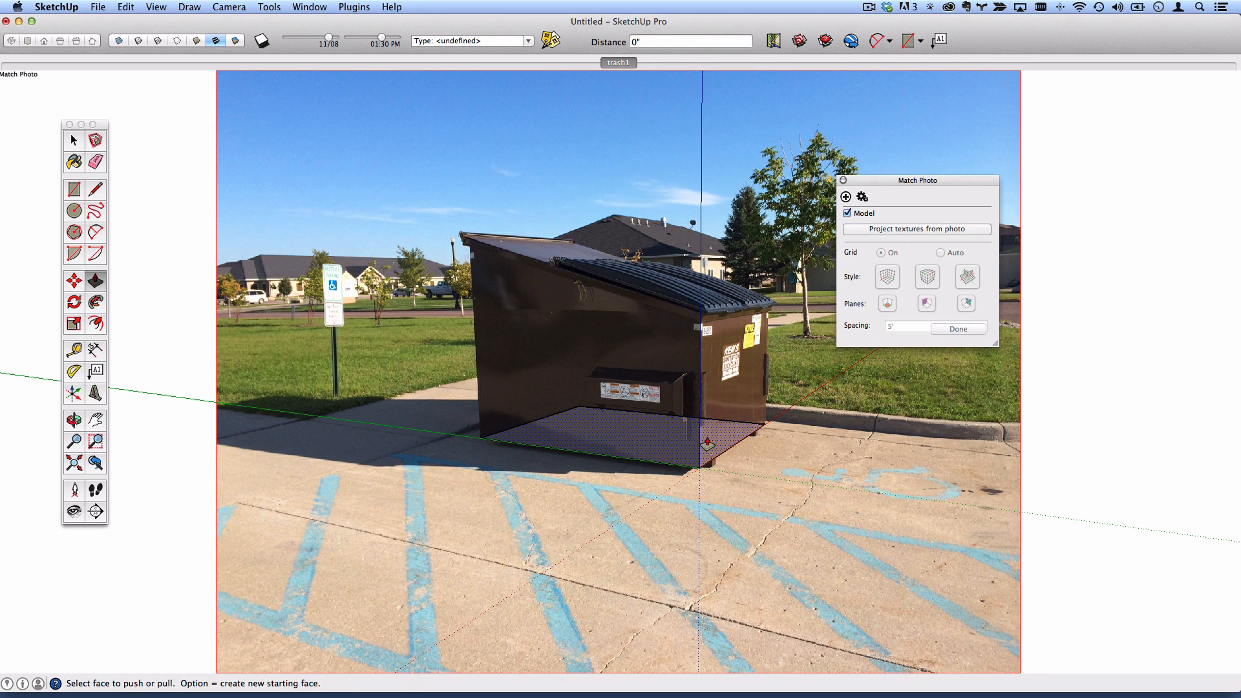
mouse_move(708, 444)
left_mouse_down()
mouse_move(729, 307)
mouse_move(734, 318)
left_mouse_up()
scroll(734, 318, "up", 4)
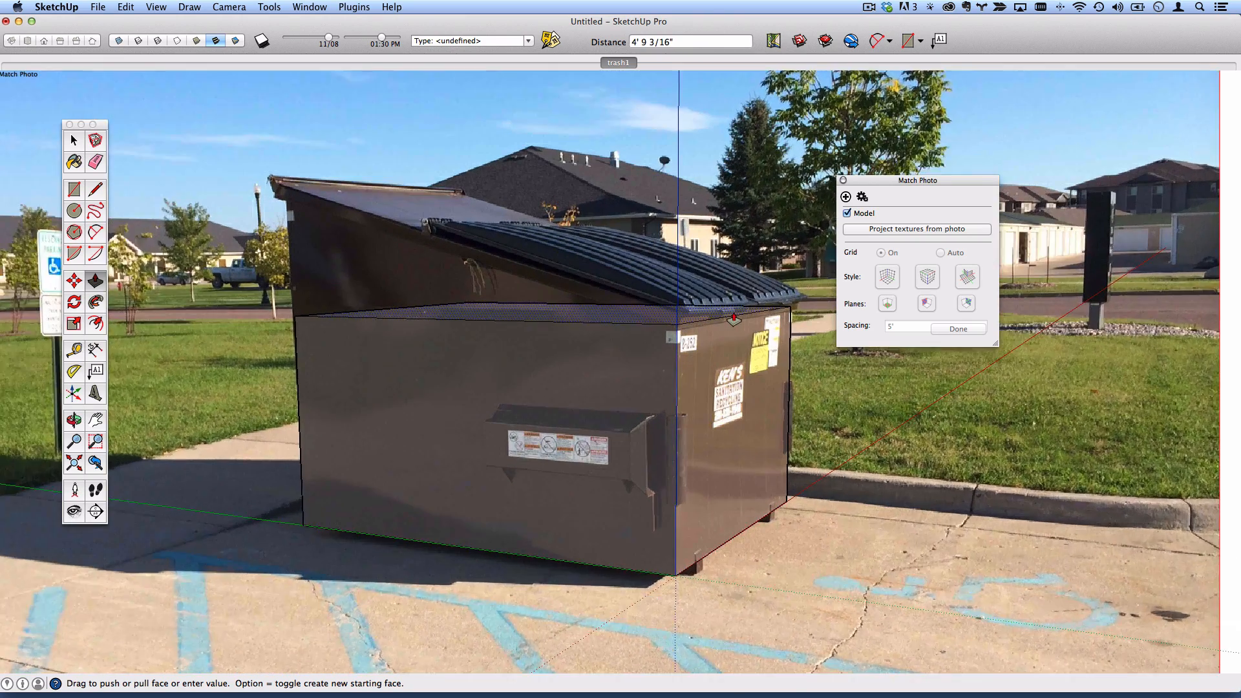
scroll(734, 318, "up", 2)
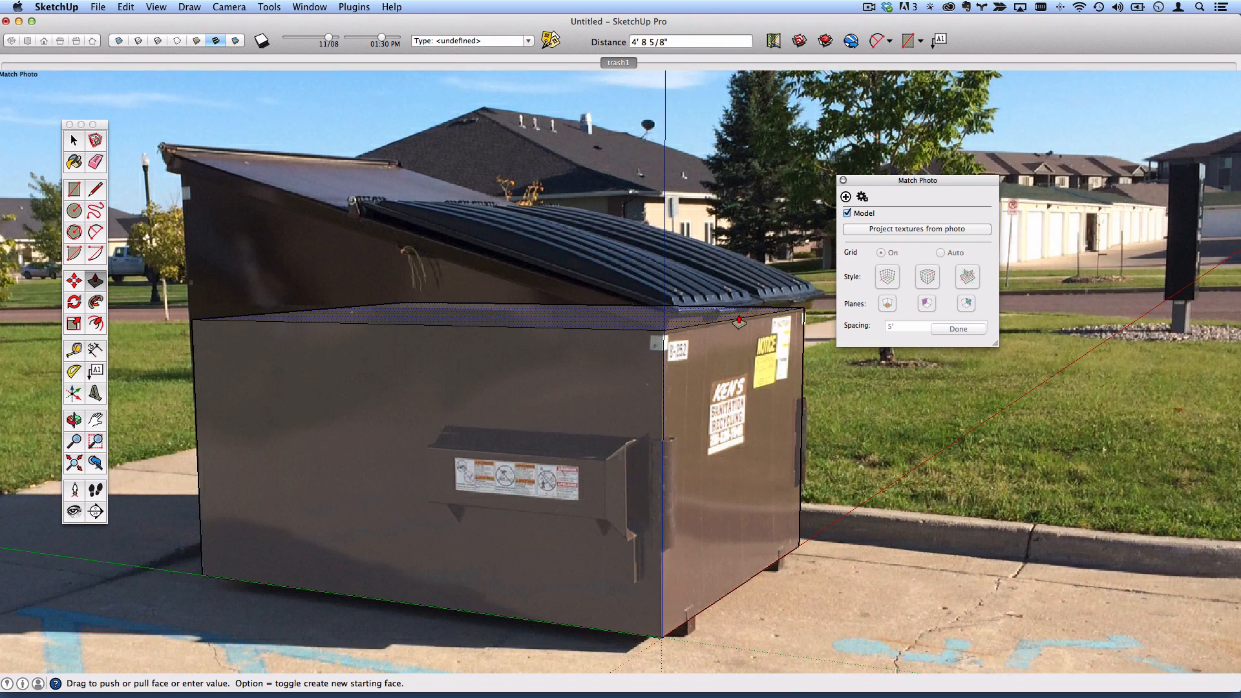
left_click(739, 322)
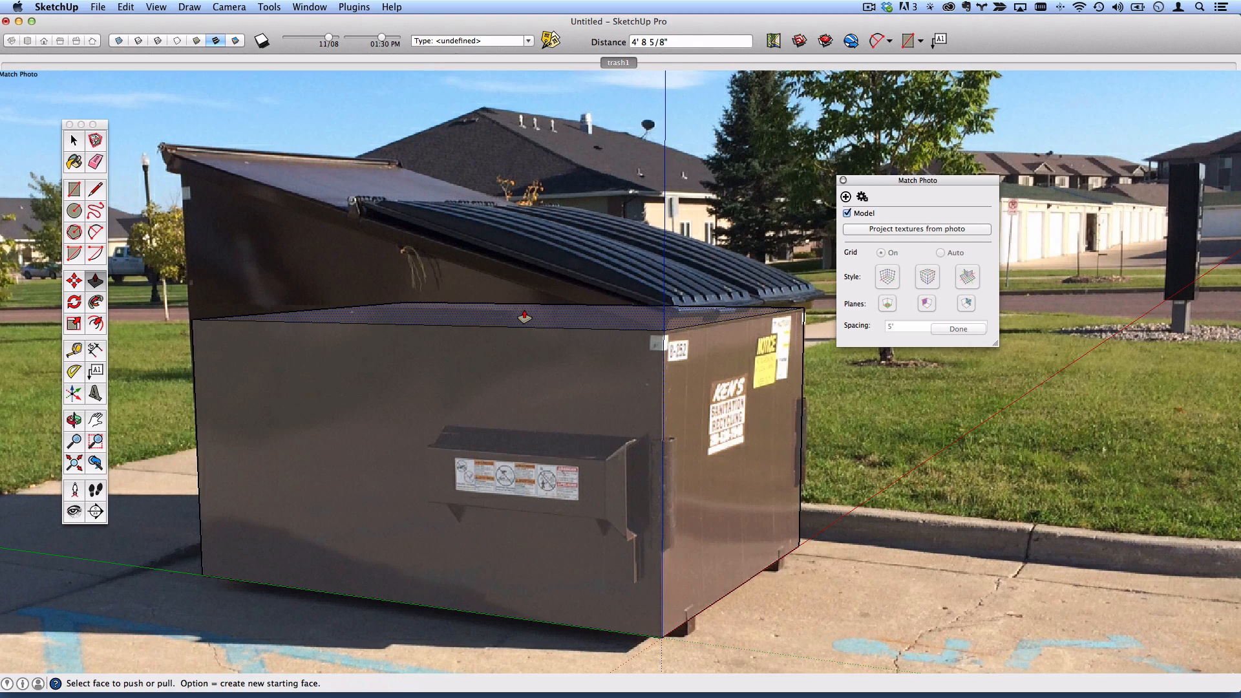
- Move the box's back top edge up along the blue axis about 2' 7 13/16" to form the dumpster's sloped top
scroll(524, 317, "down", 2)
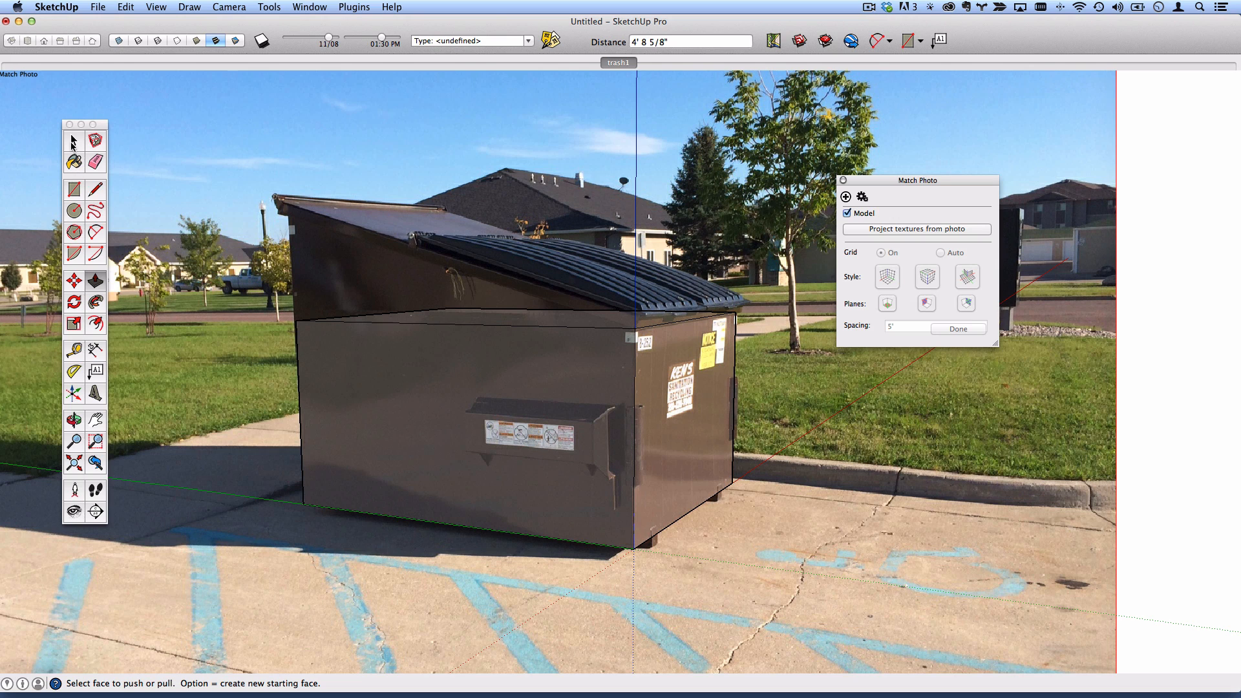
left_click(73, 141)
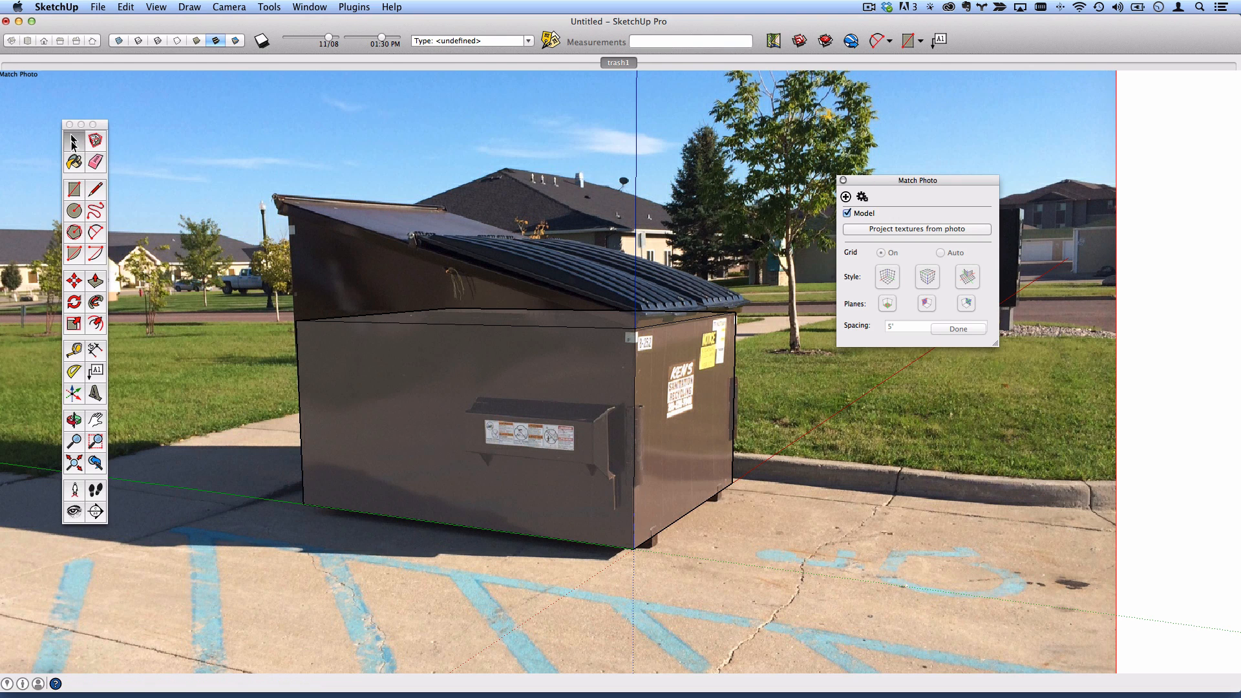
left_click(403, 315)
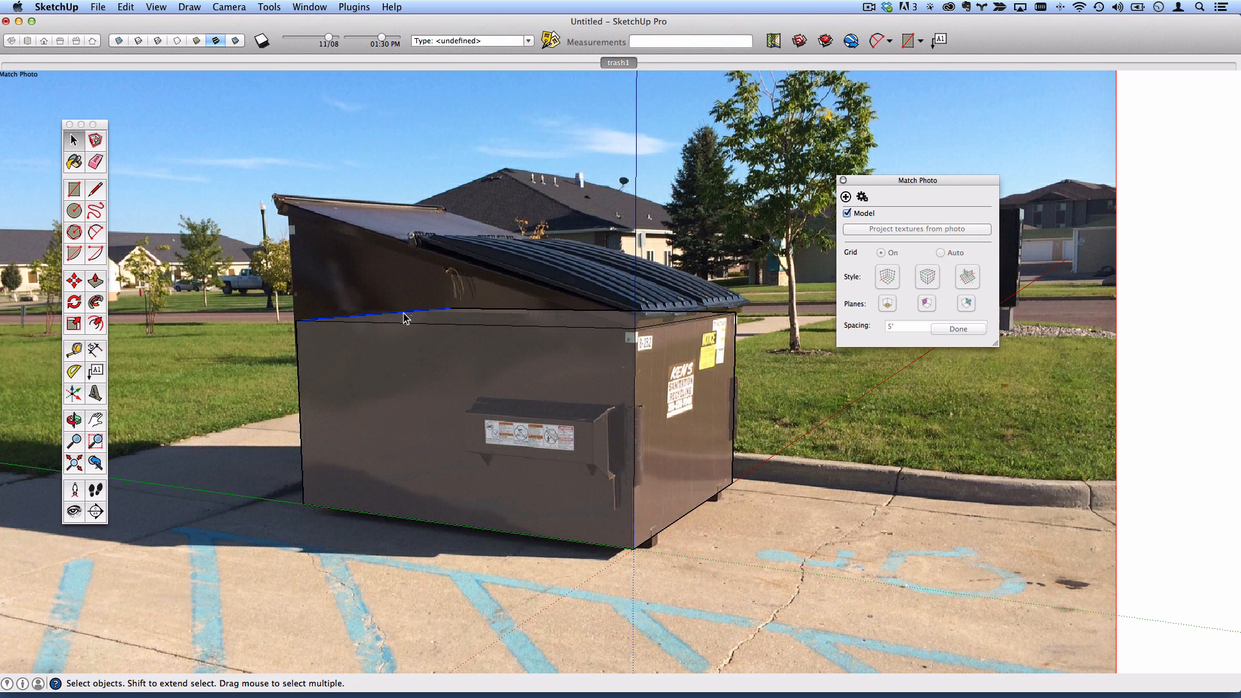
left_click(73, 281)
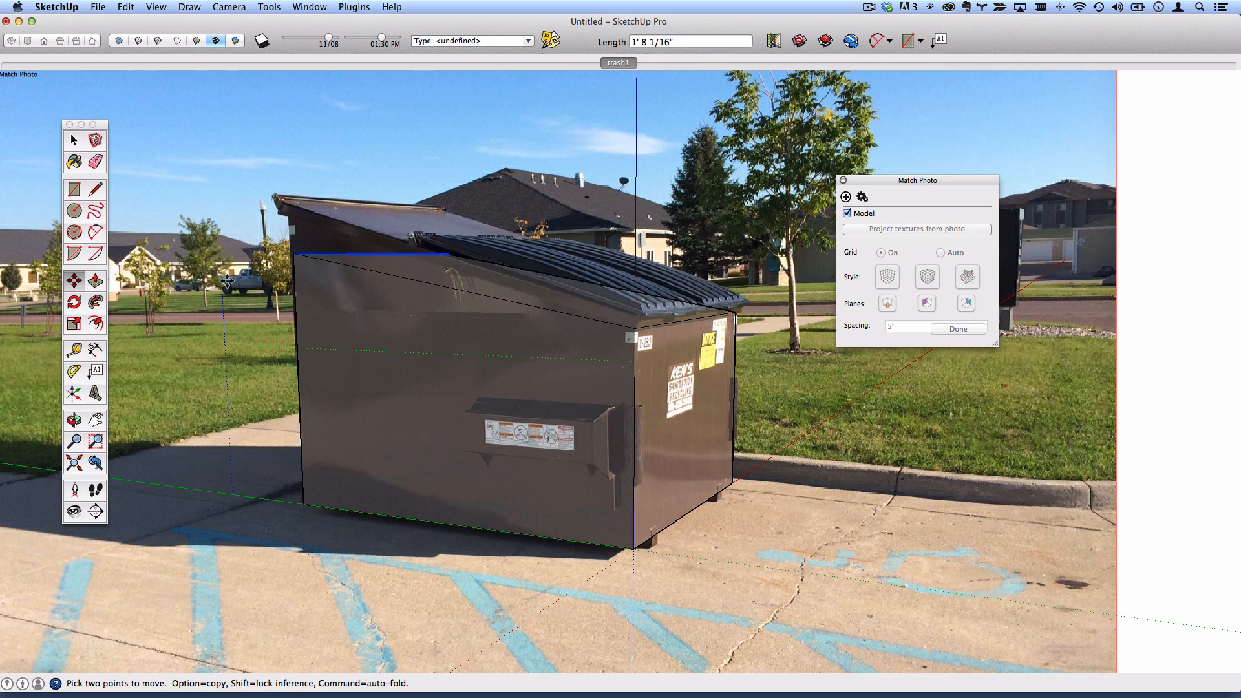
scroll(223, 256, "up", 5)
scroll(222, 256, "up", 2)
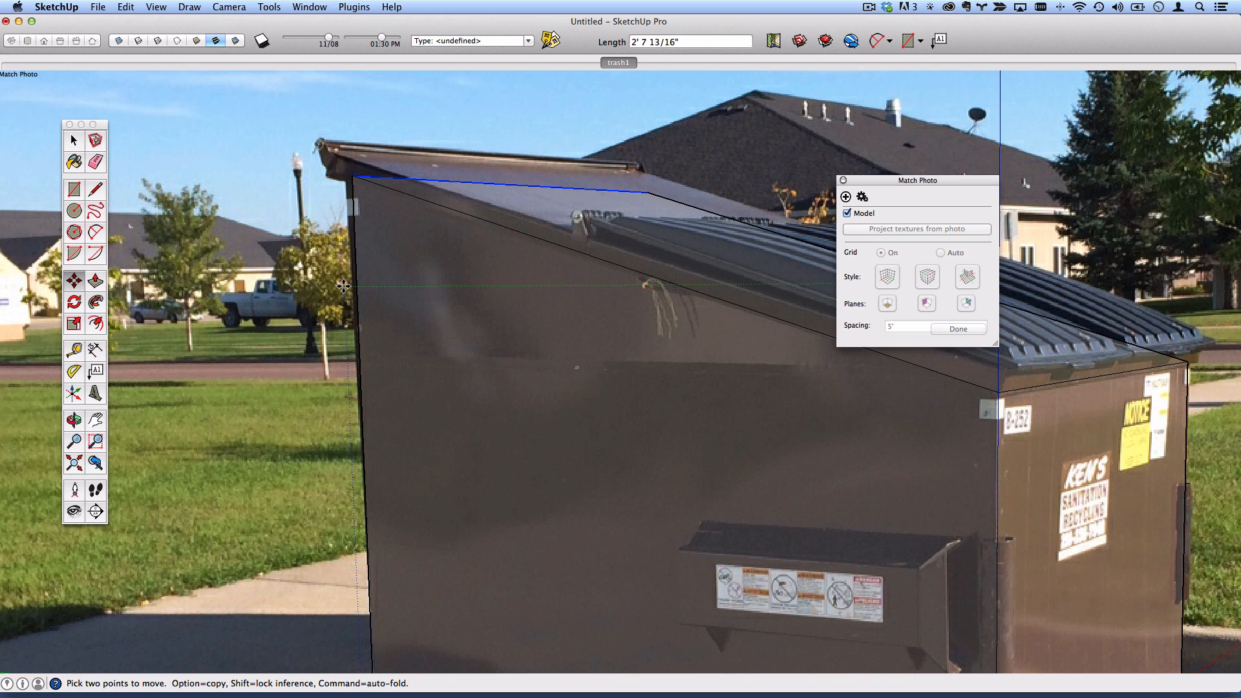
scroll(343, 286, "down", 3)
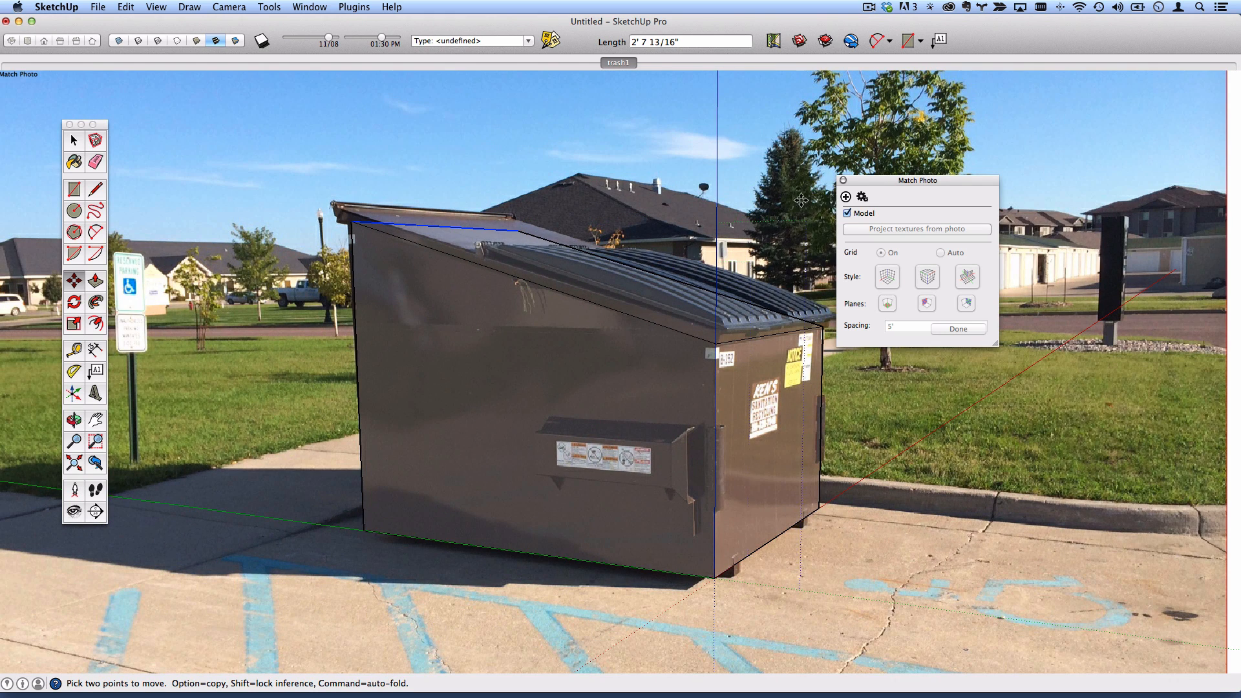
- Project the matched photo onto the dumpster's long side face and its narrow front face
left_click(75, 141)
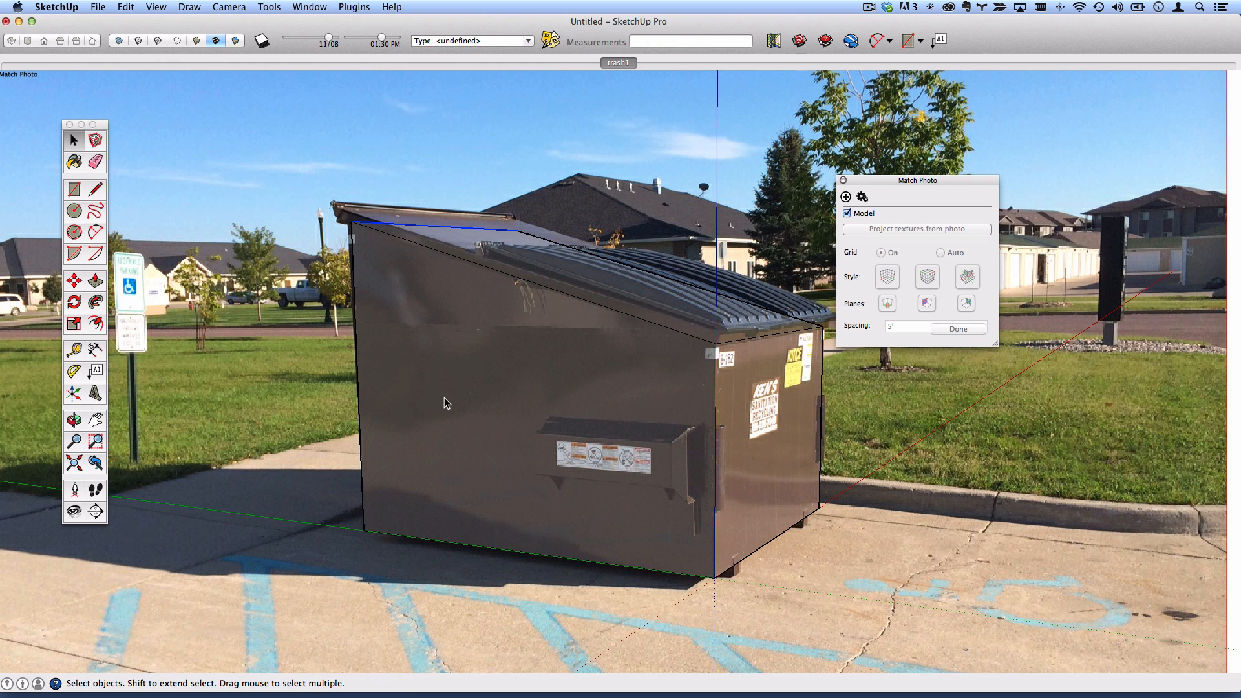
right_click(537, 390)
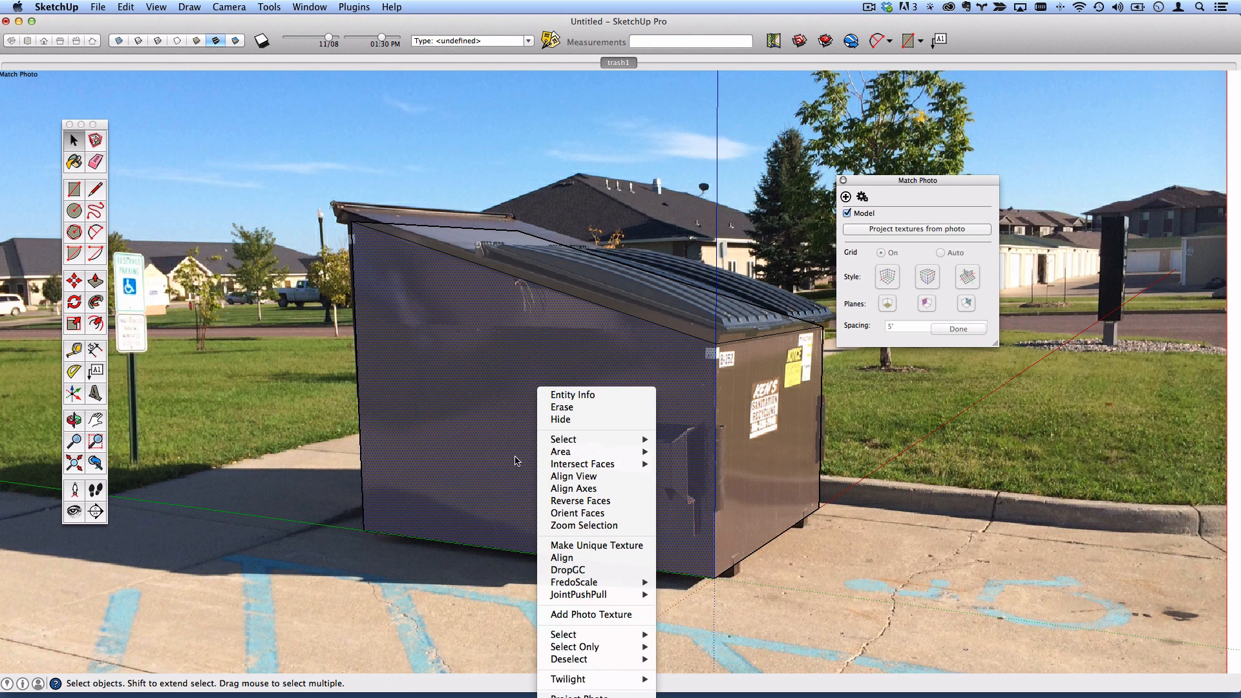
right_click(376, 247)
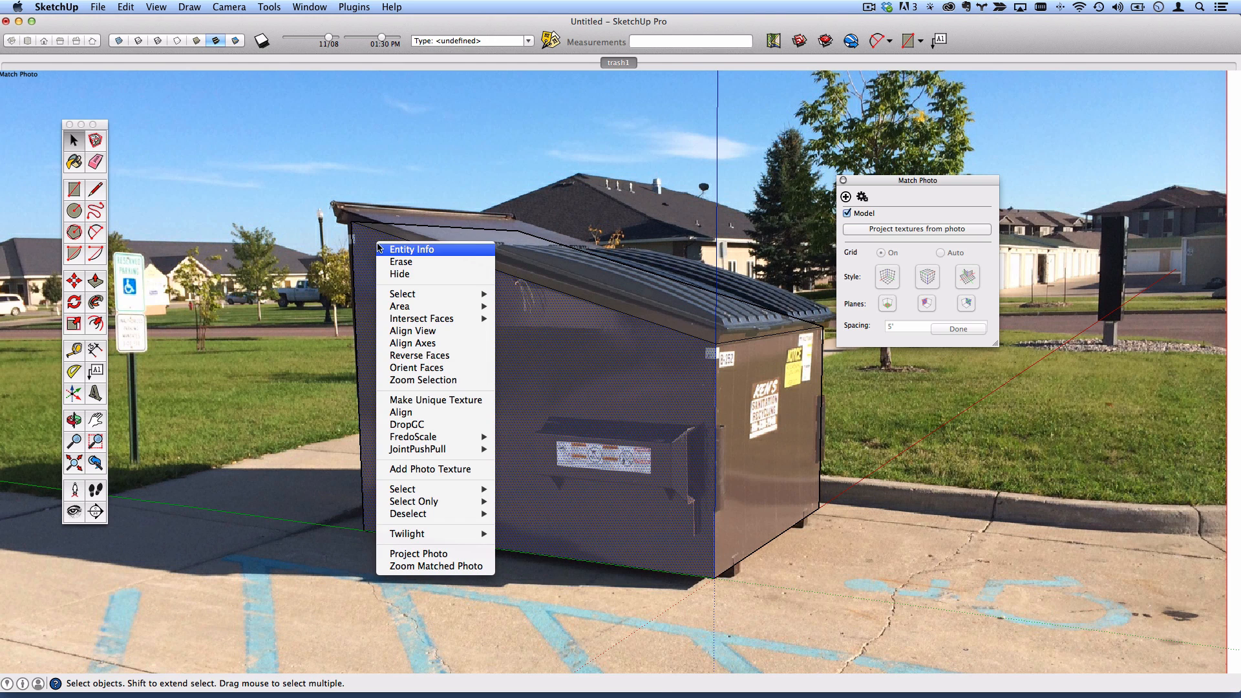
left_click(432, 556)
right_click(724, 351)
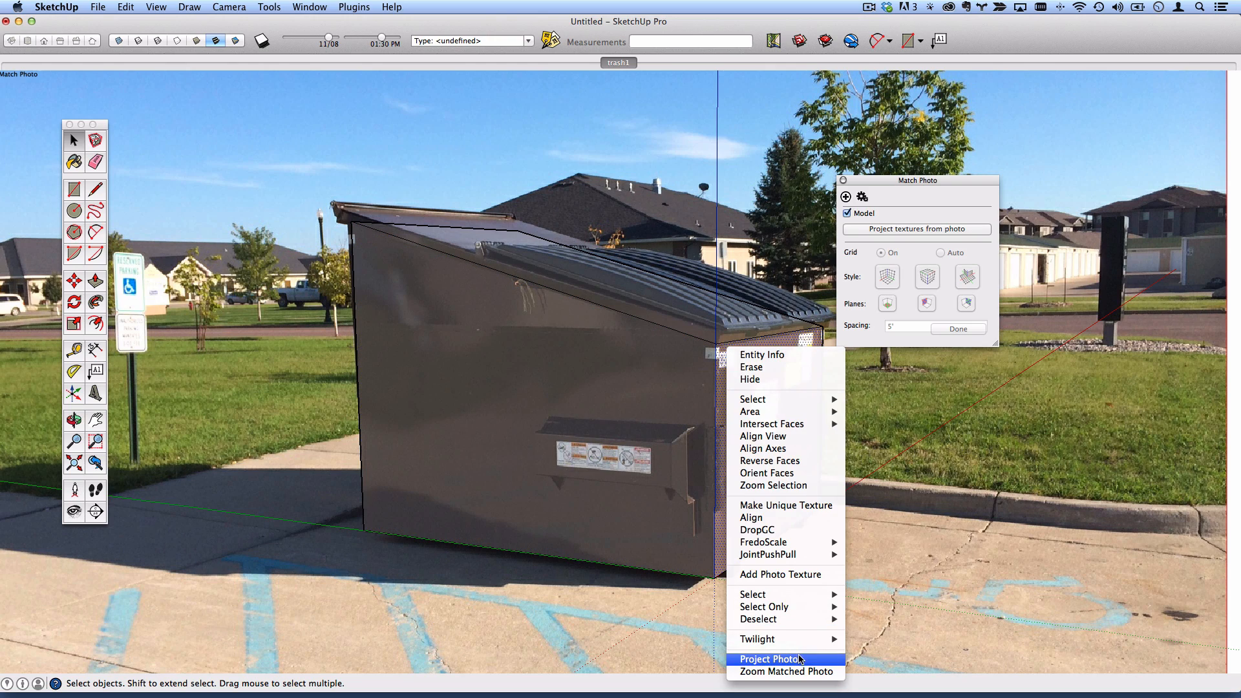
left_click(776, 659)
- Sample the long side's projected photo texture and paint it onto the dumpster's opposite long side
key("o")
left_click_drag(597, 476, 362, 445)
key("space")
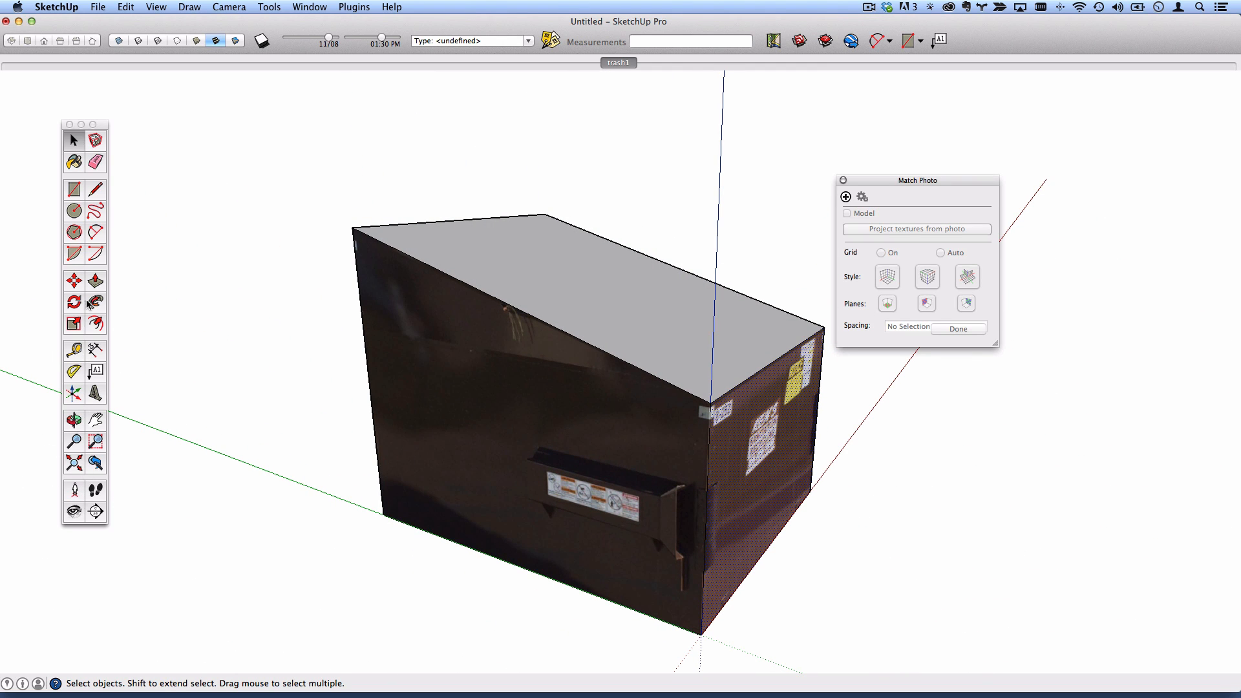
left_click(74, 162)
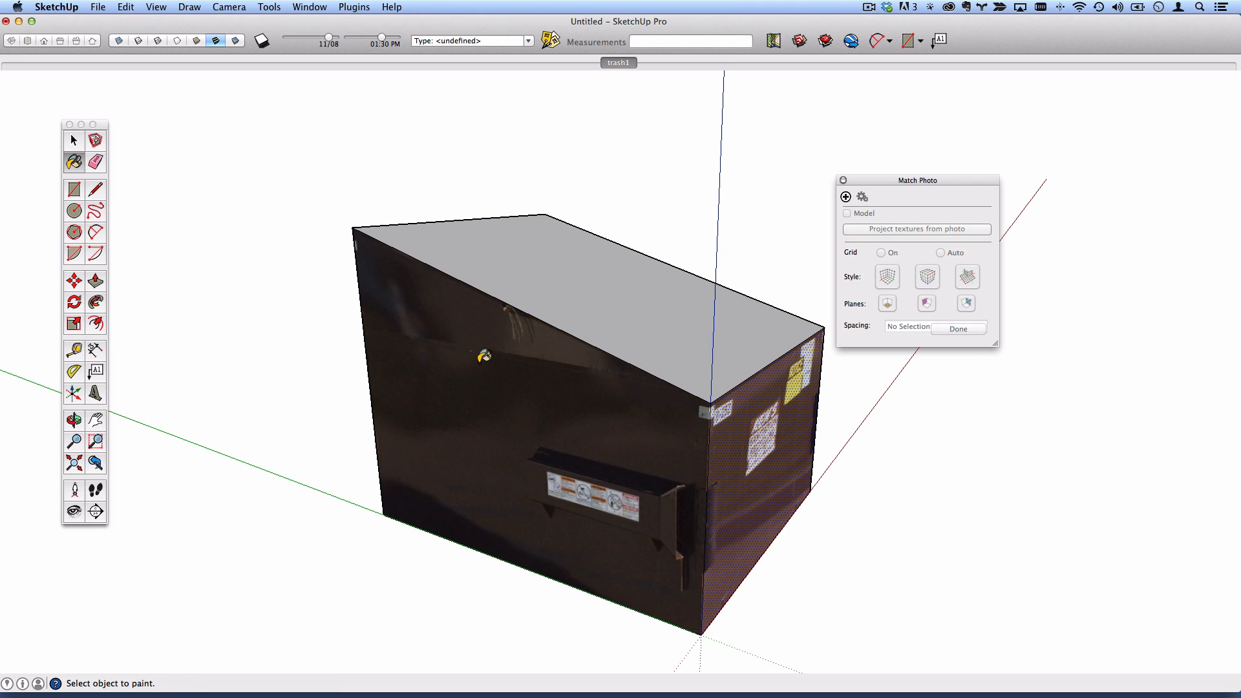
key("super")
mouse_move(808, 396)
middle_mouse_down()
mouse_move(324, 416)
mouse_move(642, 393)
middle_mouse_up()
left_click(677, 399)
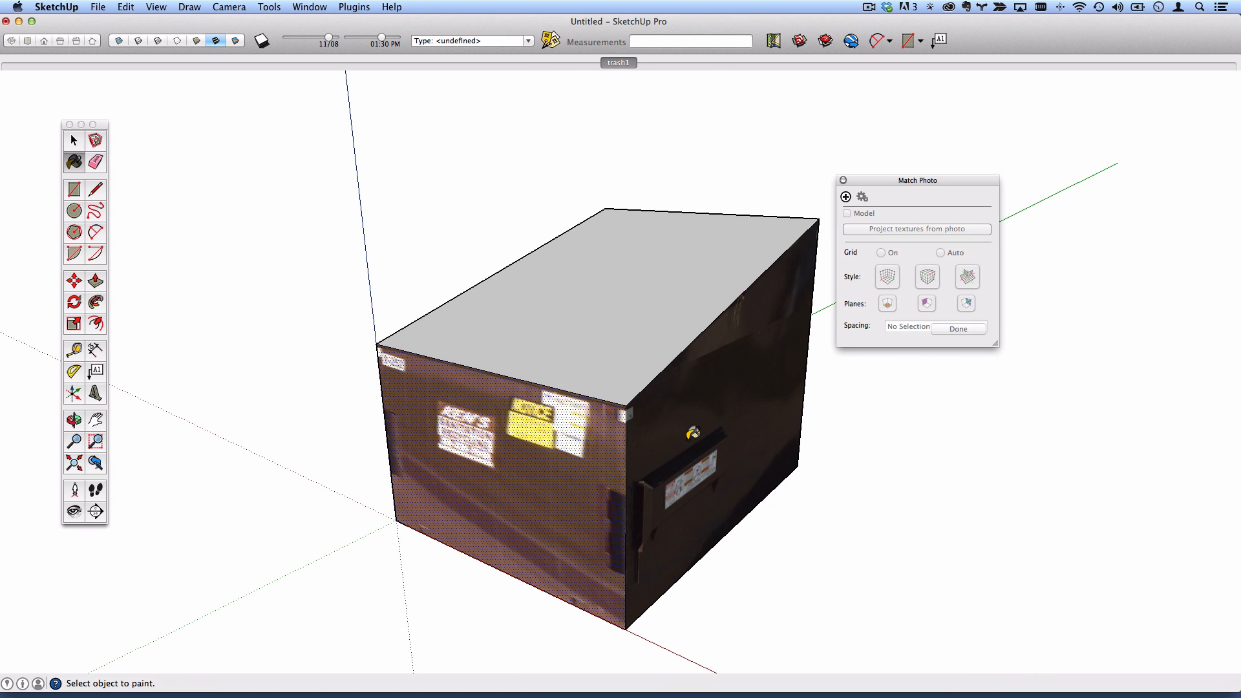
- Undo the texture painted on the opposite long side and bring the box's blank long side and back face into view
mouse_move(692, 434)
middle_mouse_down()
mouse_move(249, 410)
mouse_move(284, 418)
middle_mouse_up()
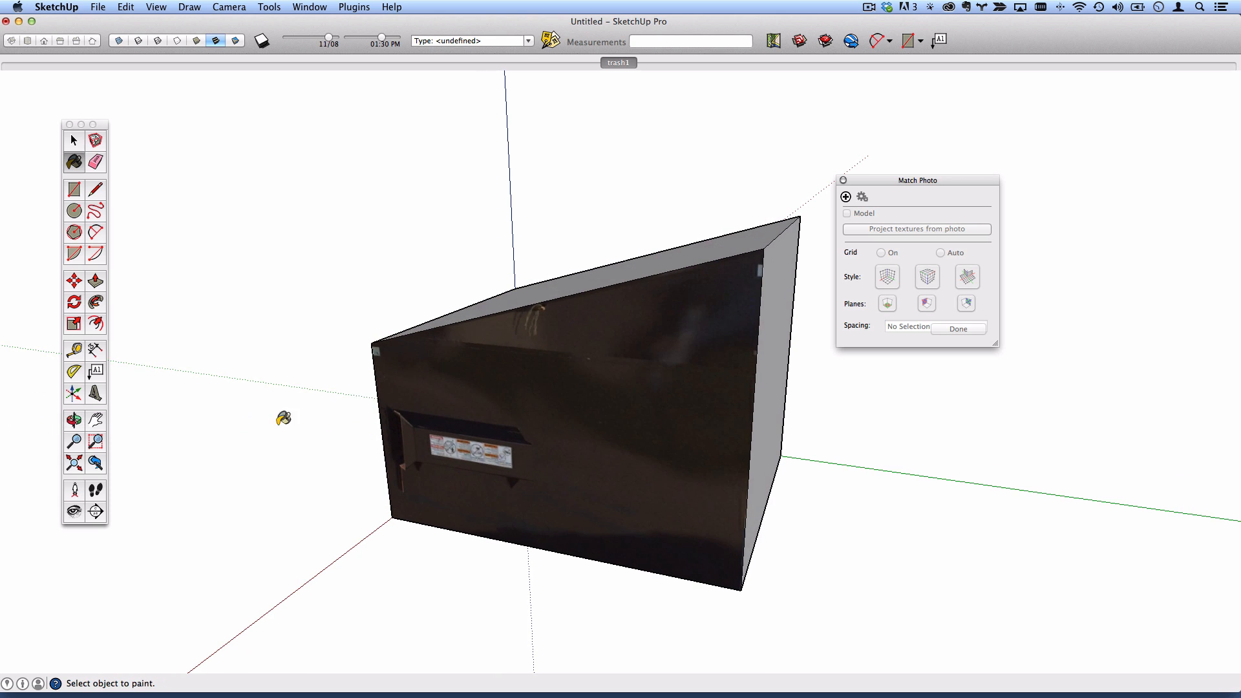
mouse_move(732, 319)
middle_mouse_down()
mouse_move(288, 336)
mouse_move(602, 482)
mouse_move(471, 493)
mouse_move(573, 463)
mouse_move(563, 466)
middle_mouse_up()
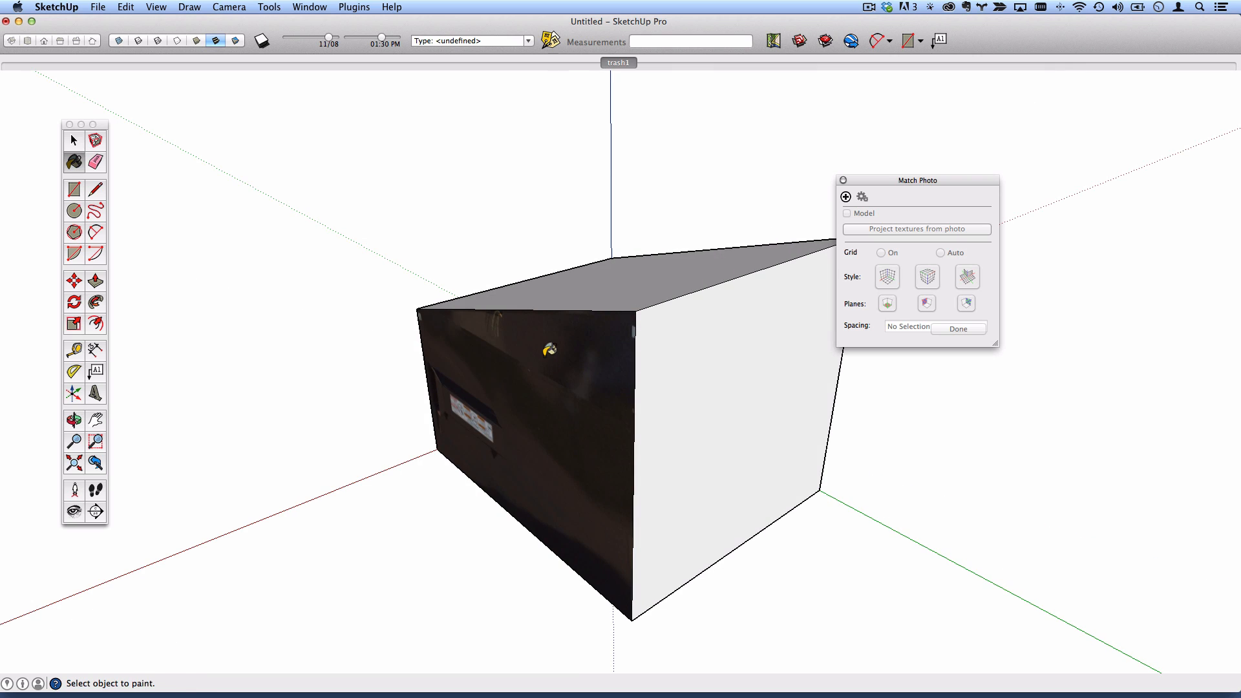
key("super+z")
mouse_move(652, 380)
middle_mouse_down()
mouse_move(686, 355)
mouse_move(588, 246)
mouse_move(596, 171)
middle_mouse_up()
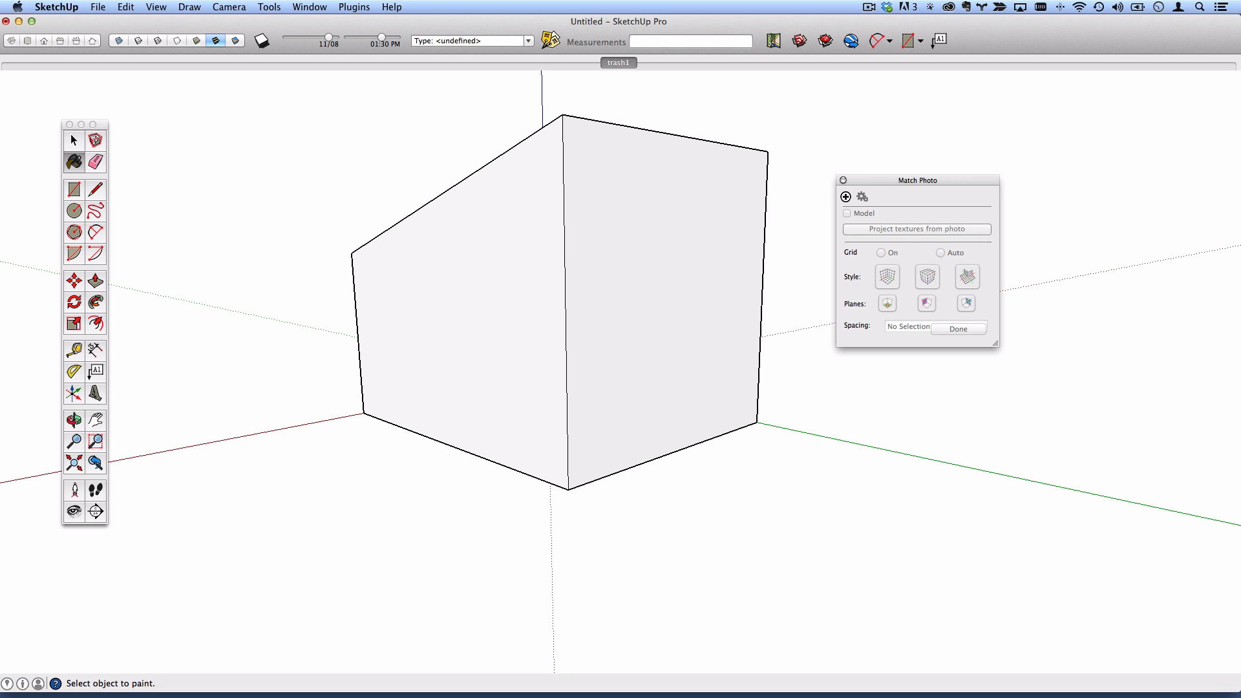
- Switch to Finder and compare the trash1.JPG and trash2.JPG photos in the mp example folder
key("super+Tab")
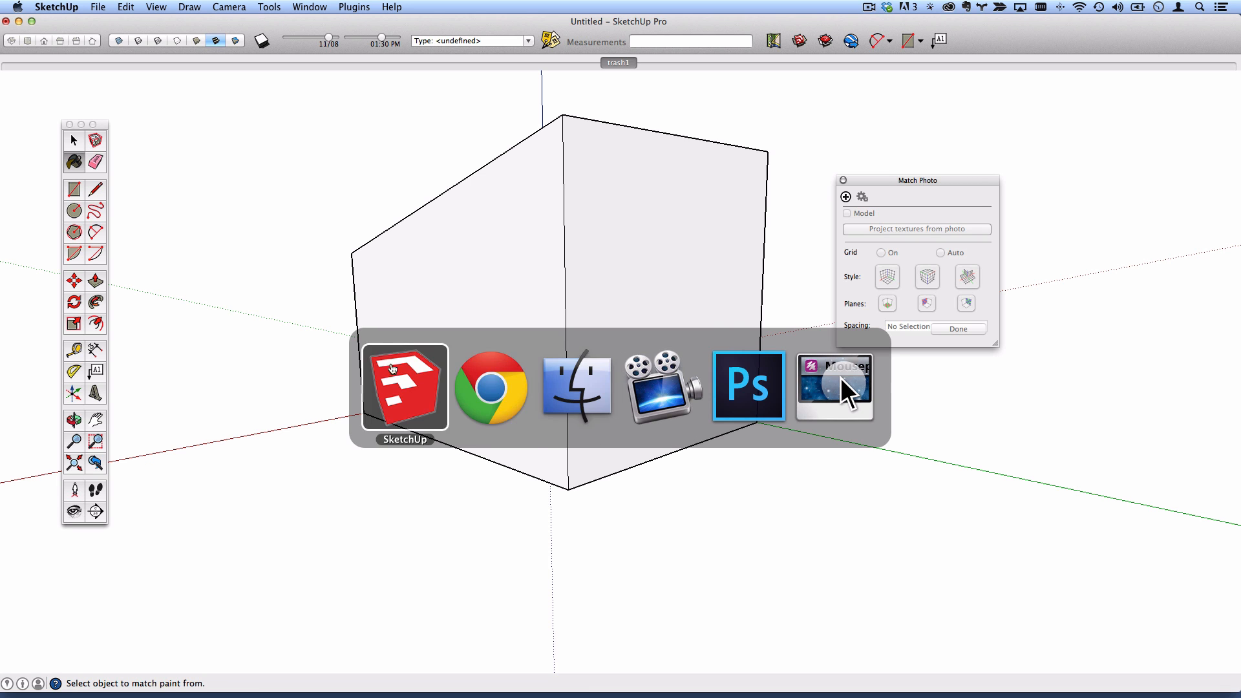
key("Tab")
key("Tab")
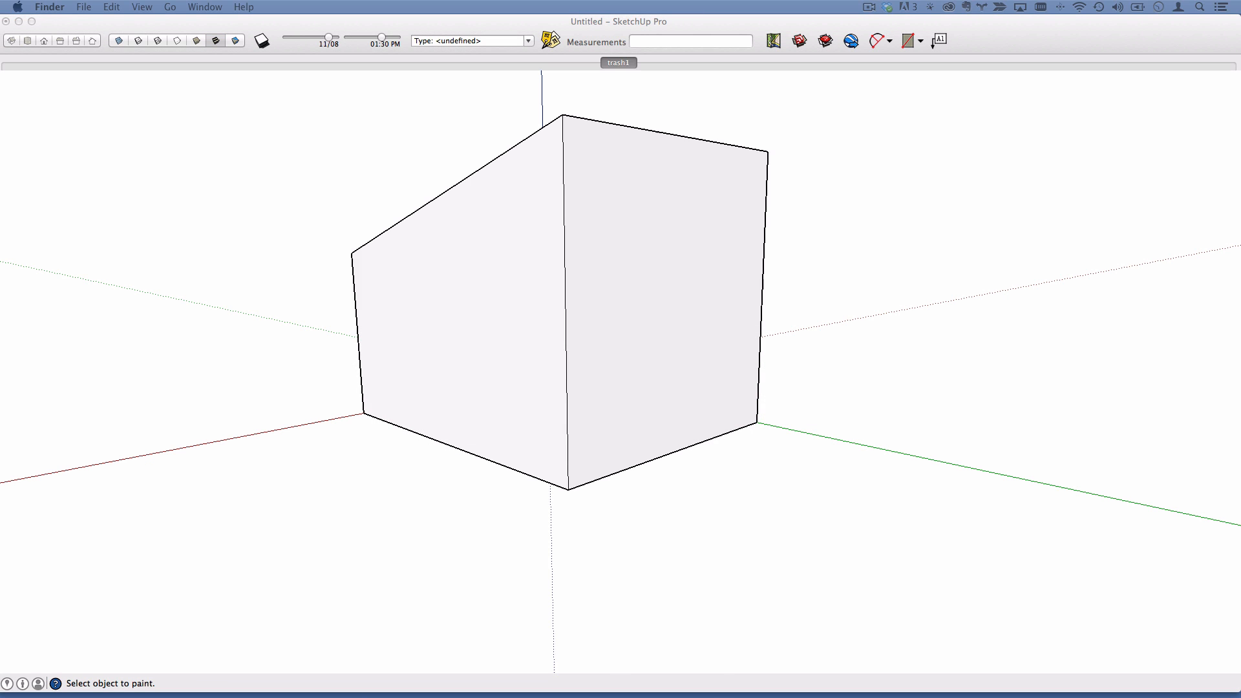
left_click_drag(0, 201, 753, 57)
scroll(692, 299, "down", 4)
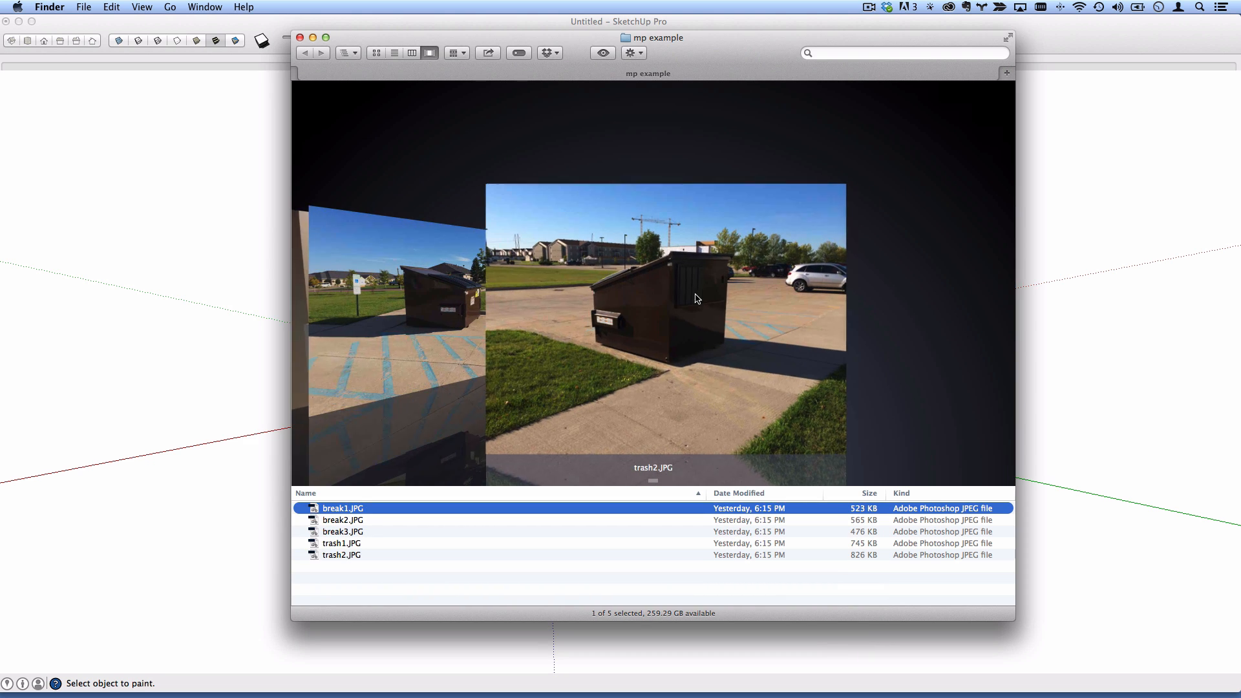
scroll(659, 368, "up", 1)
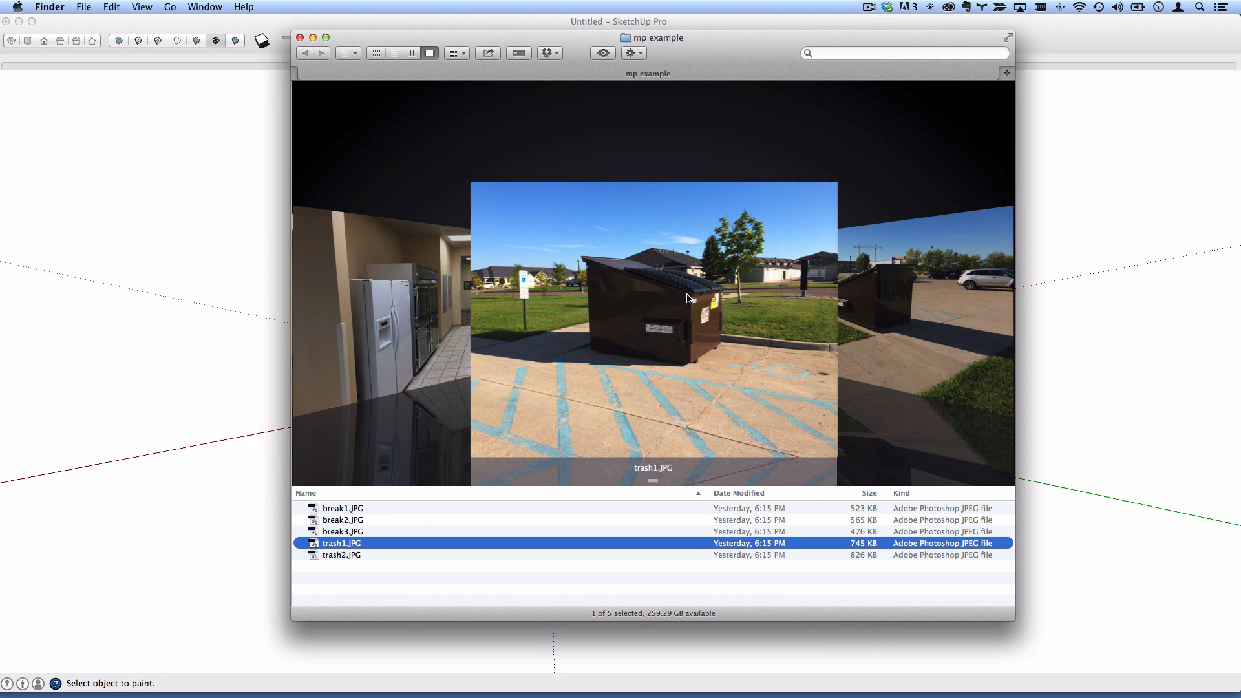
scroll(657, 298, "down", 1)
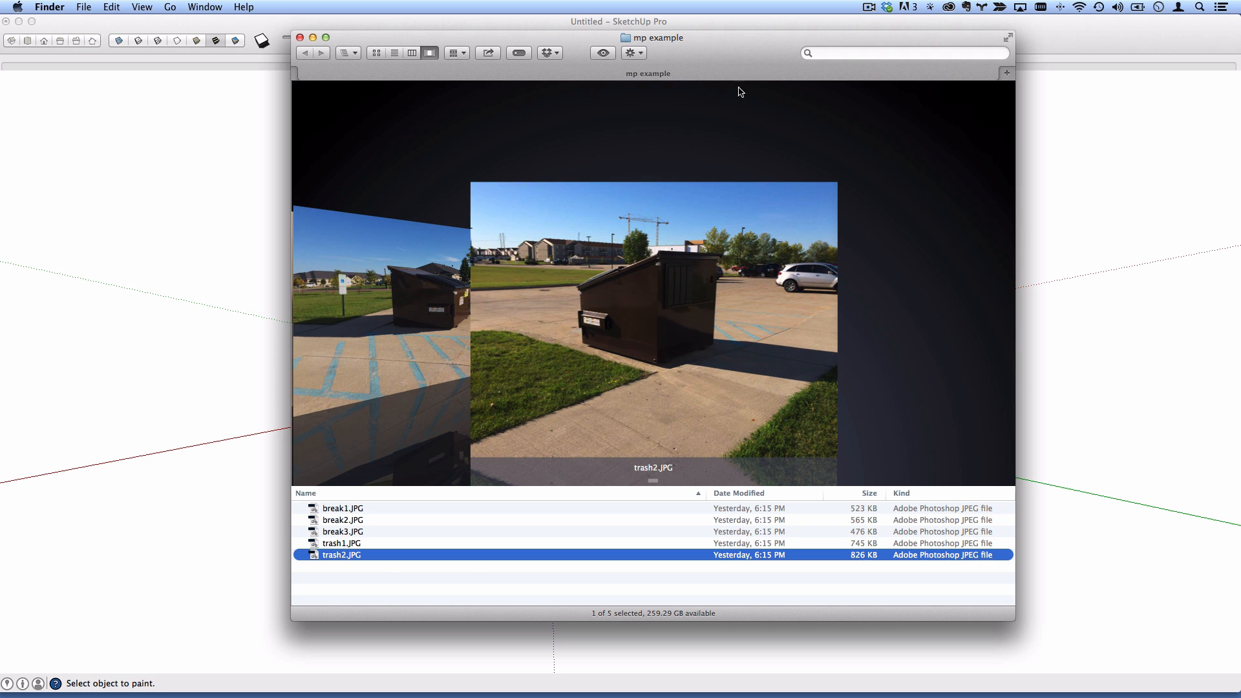
mouse_move(743, 45)
left_mouse_down()
mouse_move(799, 53)
mouse_move(0, 259)
left_mouse_up()
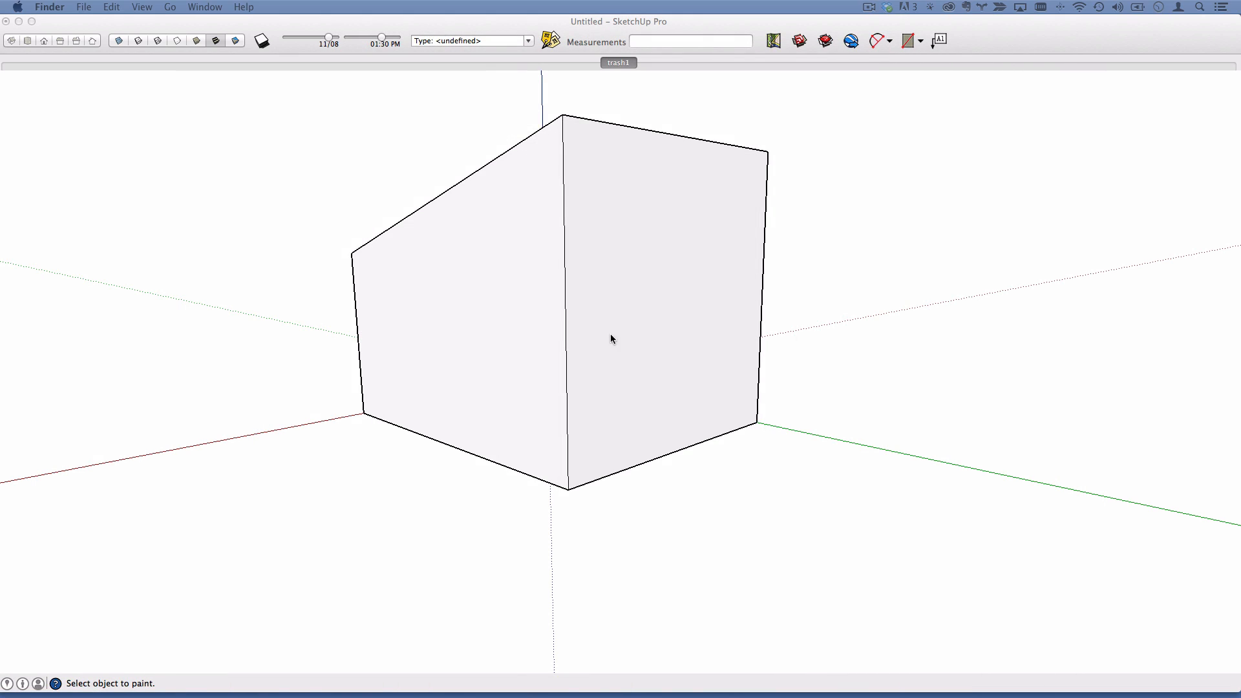
- Return to SketchUp and relocate the axes origin to the box's back bottom corner, aligning red and green with the adjoining bottom edges
middle_click_drag(546, 322, 546, 323)
left_click(661, 25)
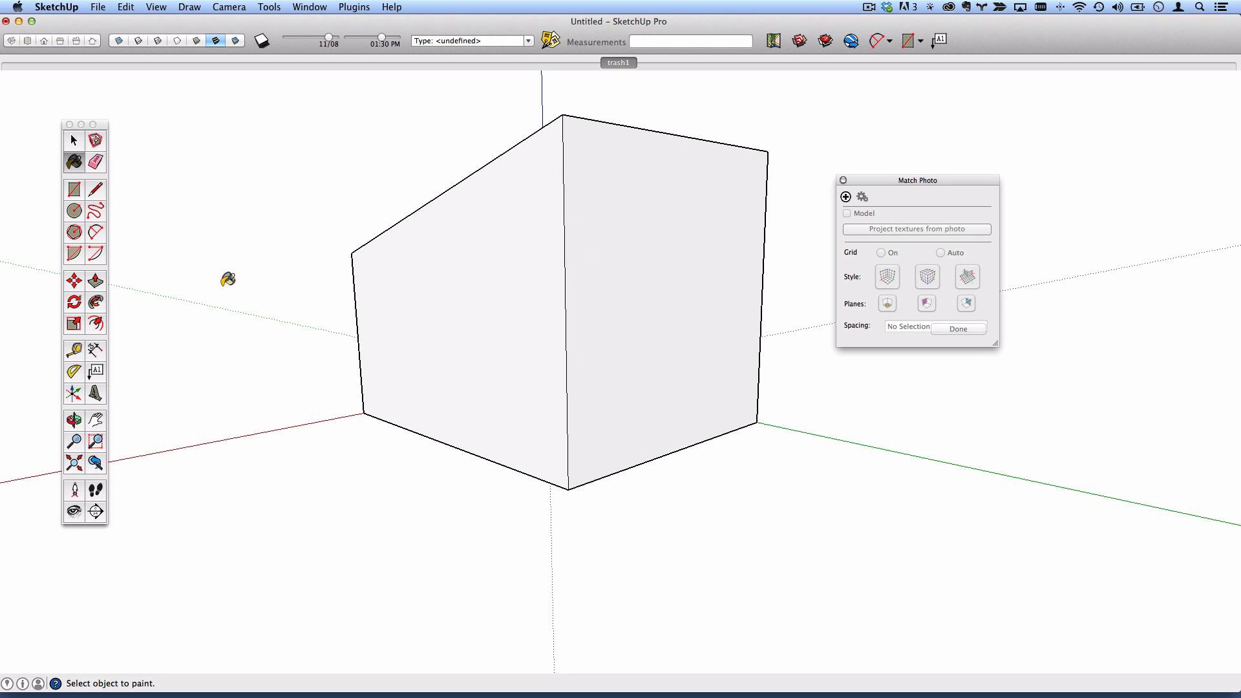
left_click(73, 393)
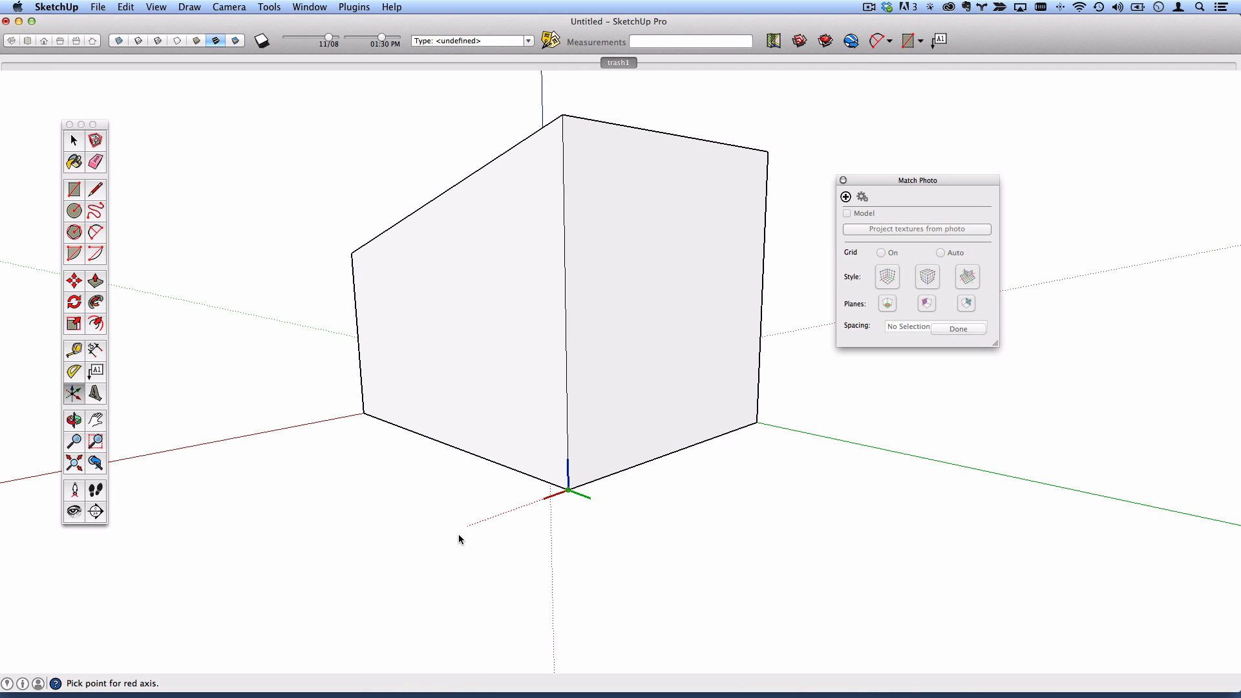
left_click(731, 549)
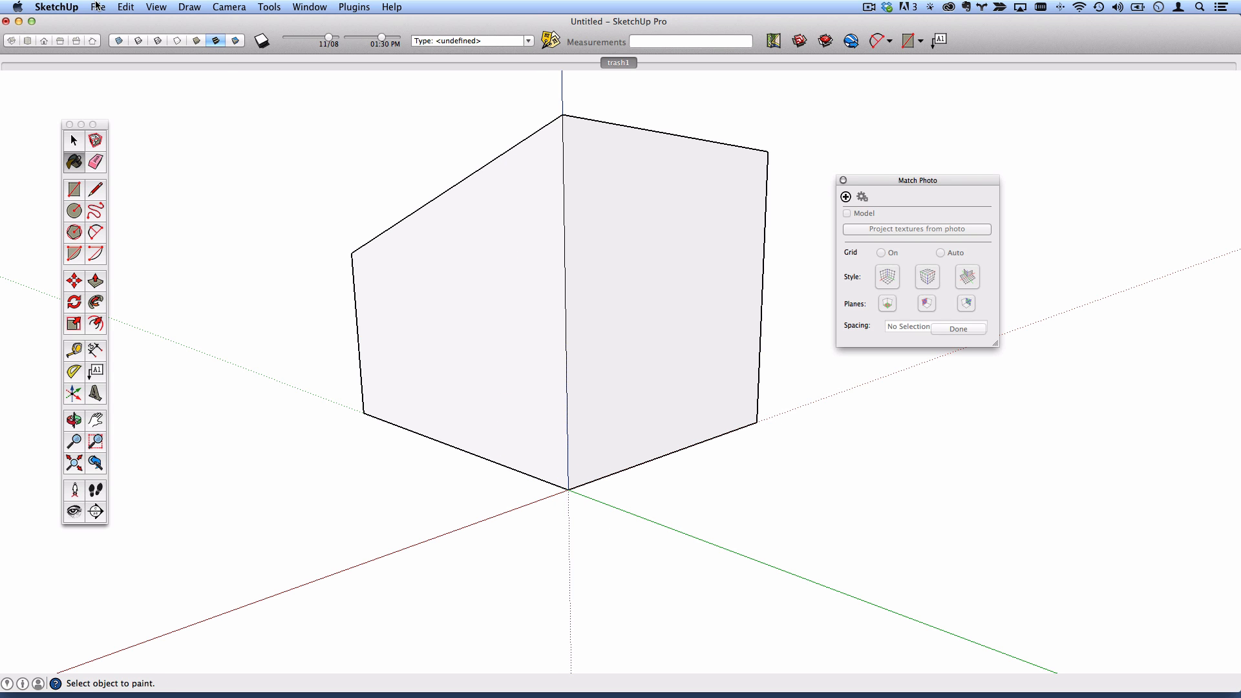
- Import trash2.JPG as a new matched photo
left_click(96, 7)
left_click(145, 223)
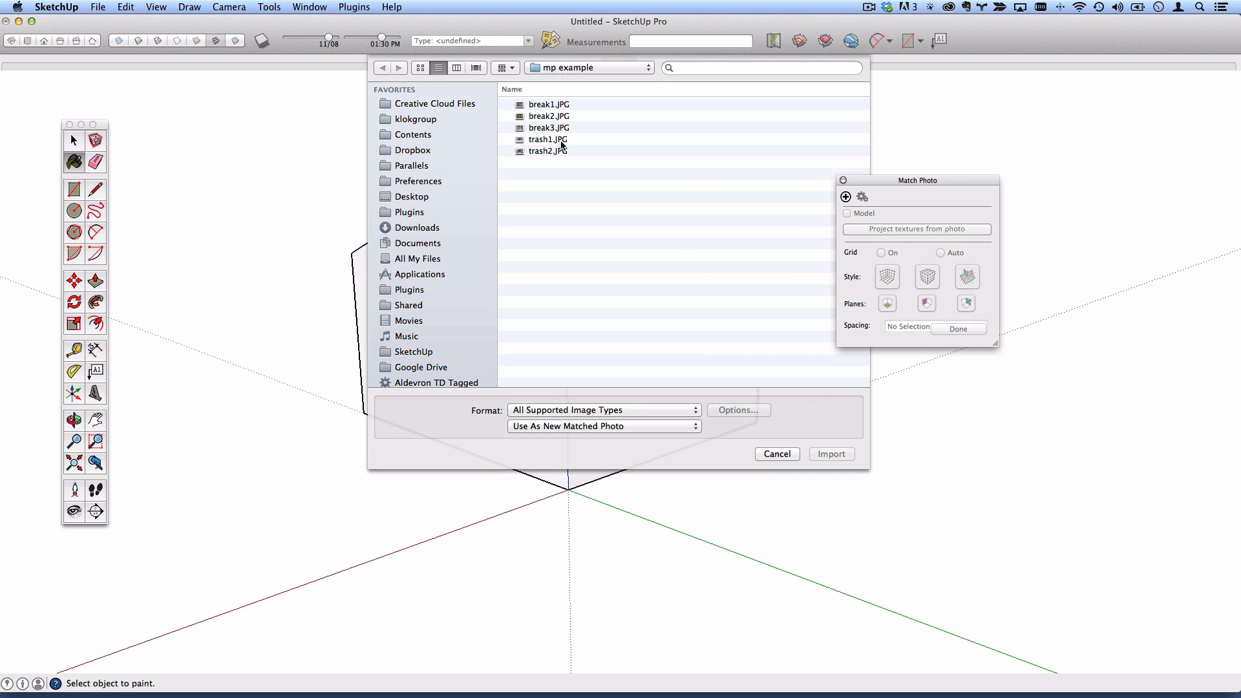
left_click(561, 150)
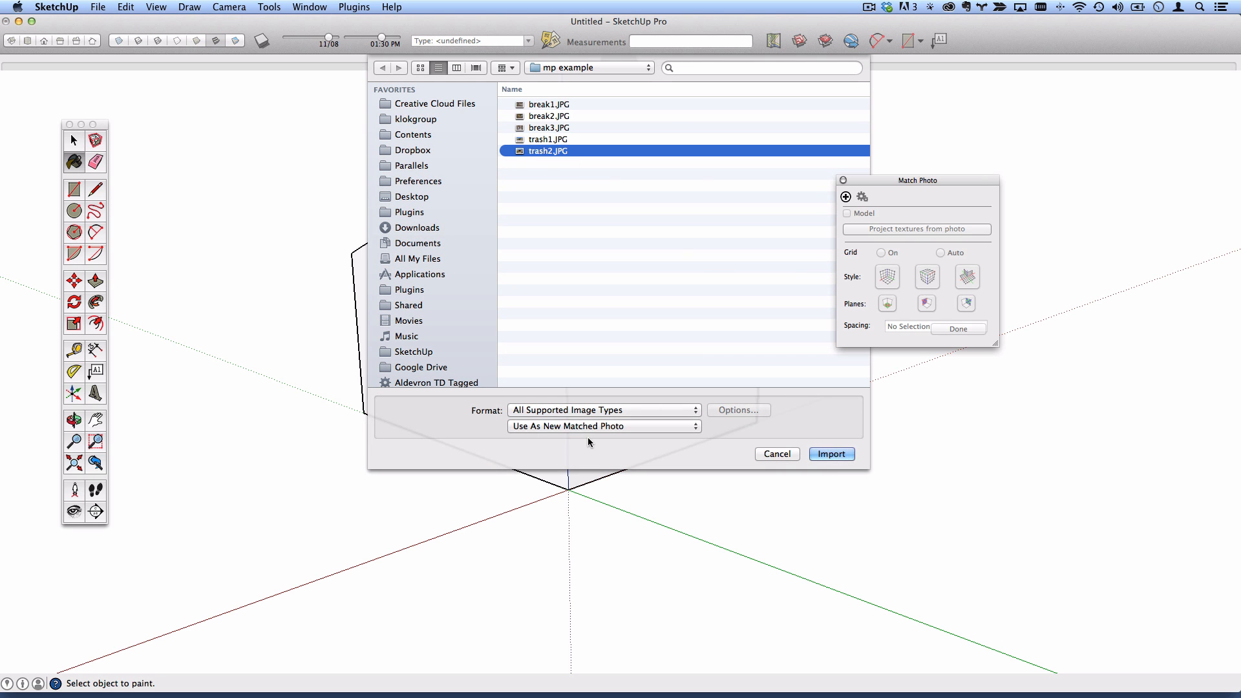
left_click(821, 454)
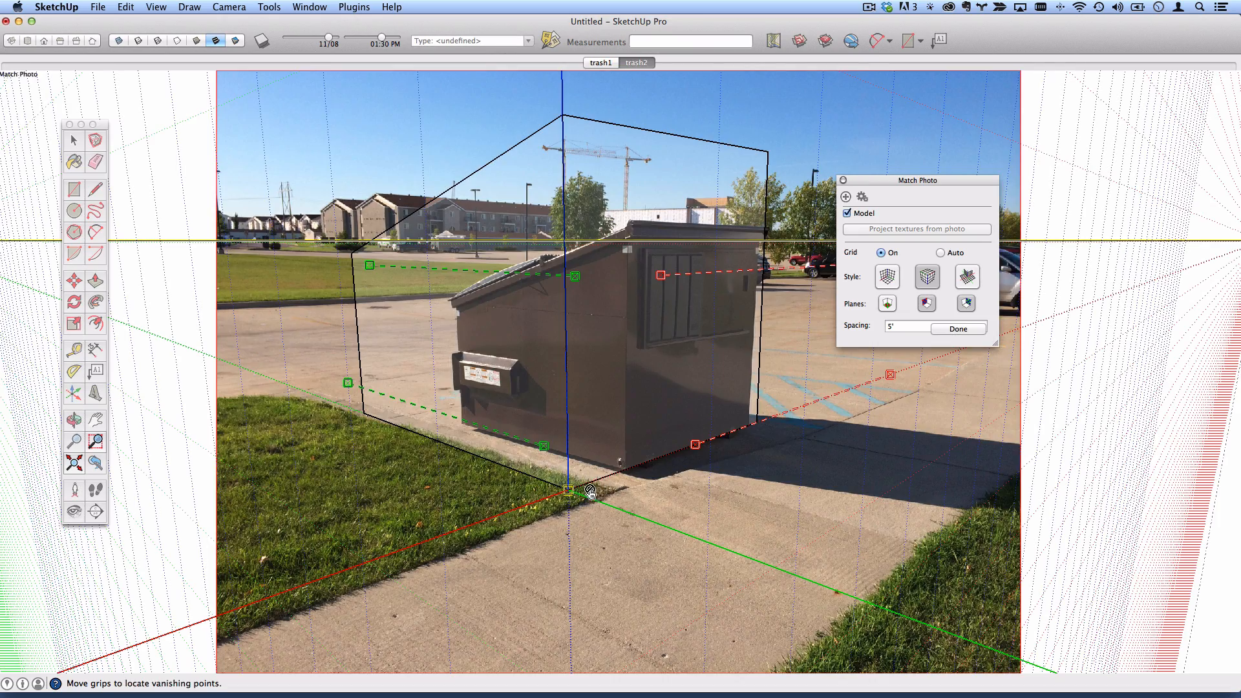
- Place the trash2 match origin precisely on the dumpster's nearest bottom corner
left_click_drag(568, 490, 586, 511)
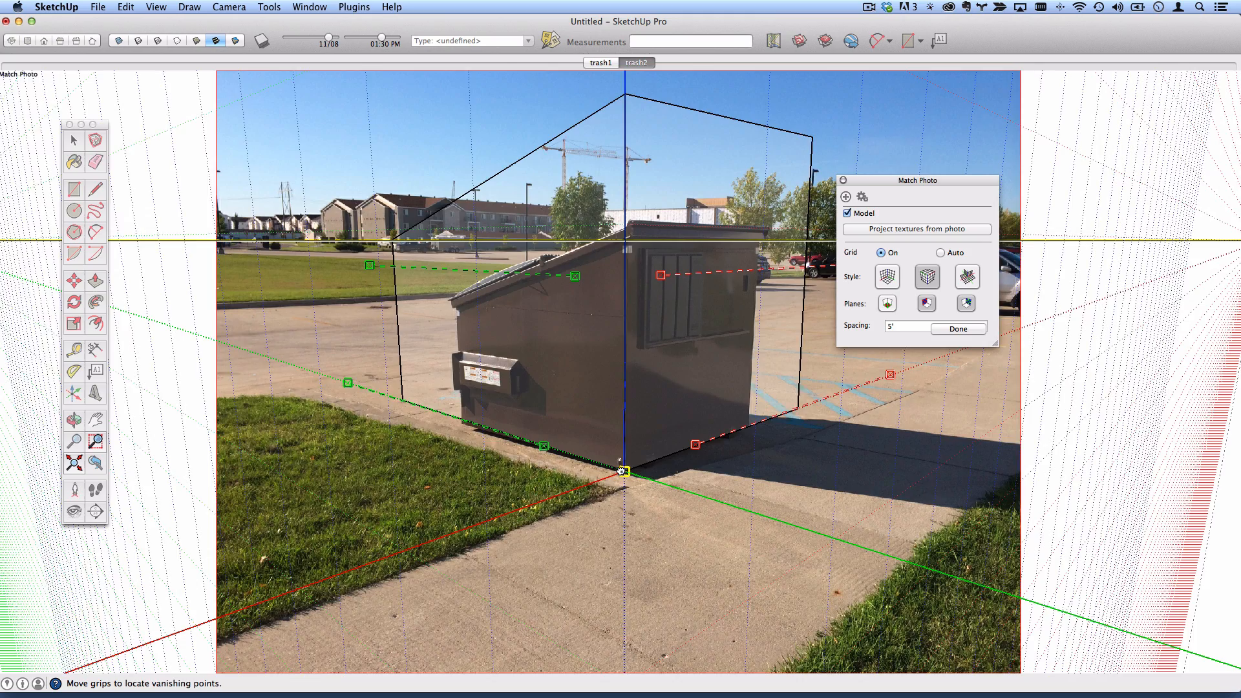
scroll(621, 472, "up", 5)
scroll(622, 472, "up", 1)
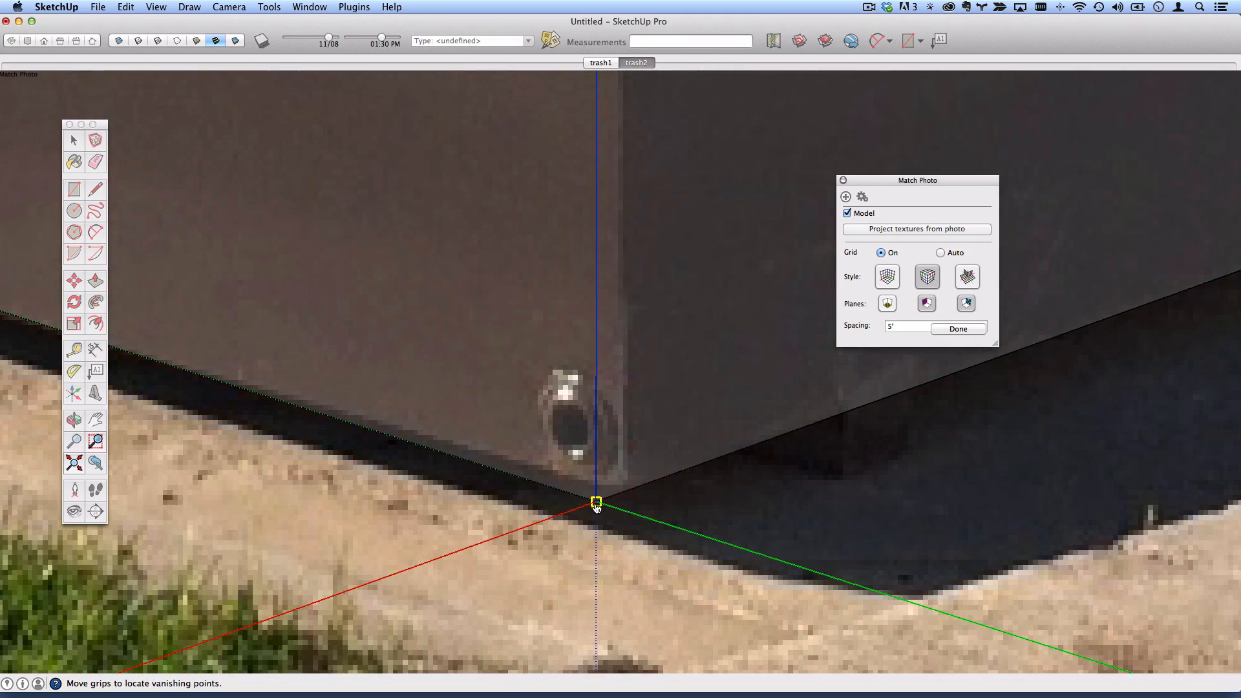
left_click_drag(596, 504, 624, 489)
- Align the lower red vanishing bar with the bottom edge of the dumpster's back face
scroll(624, 490, "down", 6)
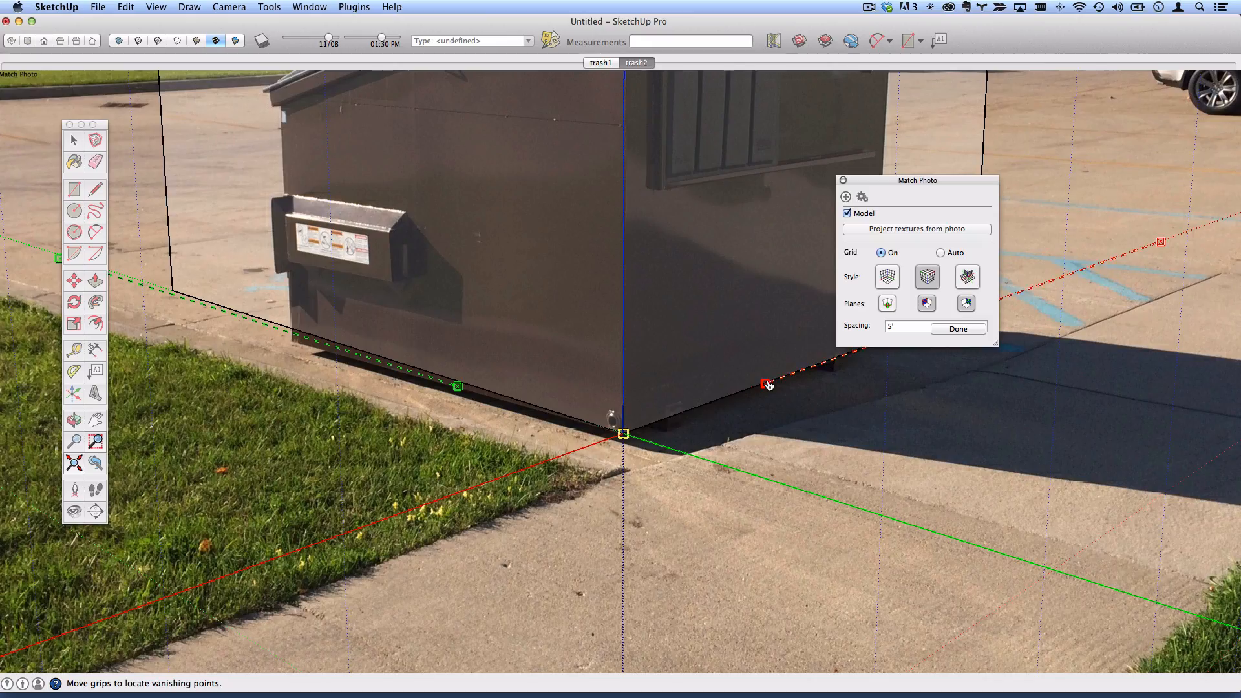
left_click_drag(768, 385, 598, 445)
scroll(637, 424, "down", 3)
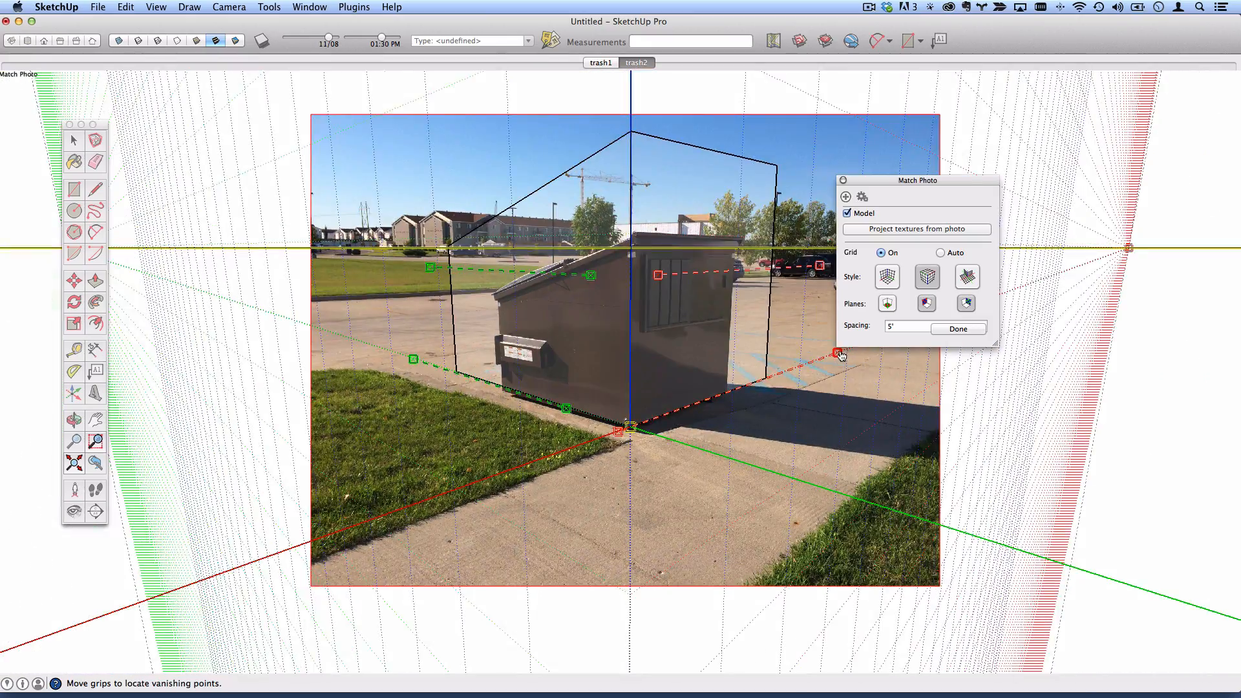
left_click_drag(838, 353, 735, 390)
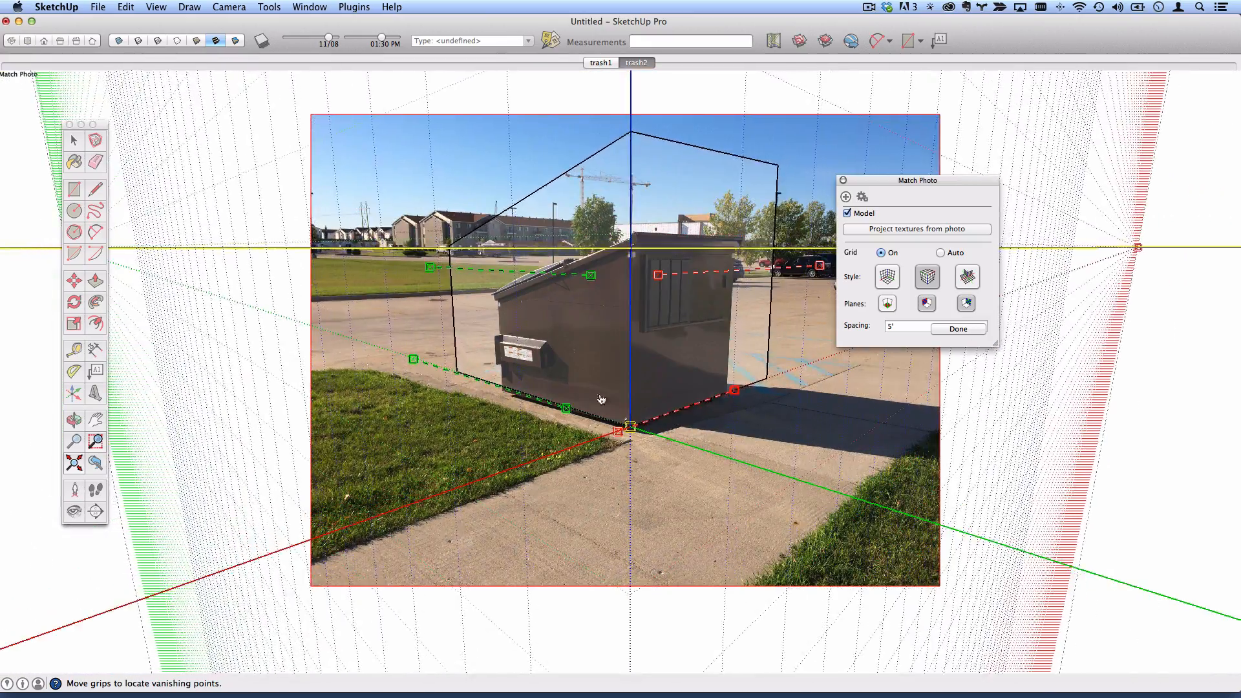
- Align the lower green vanishing bar with the bottom edge of the dumpster's long side
scroll(601, 400, "up", 6)
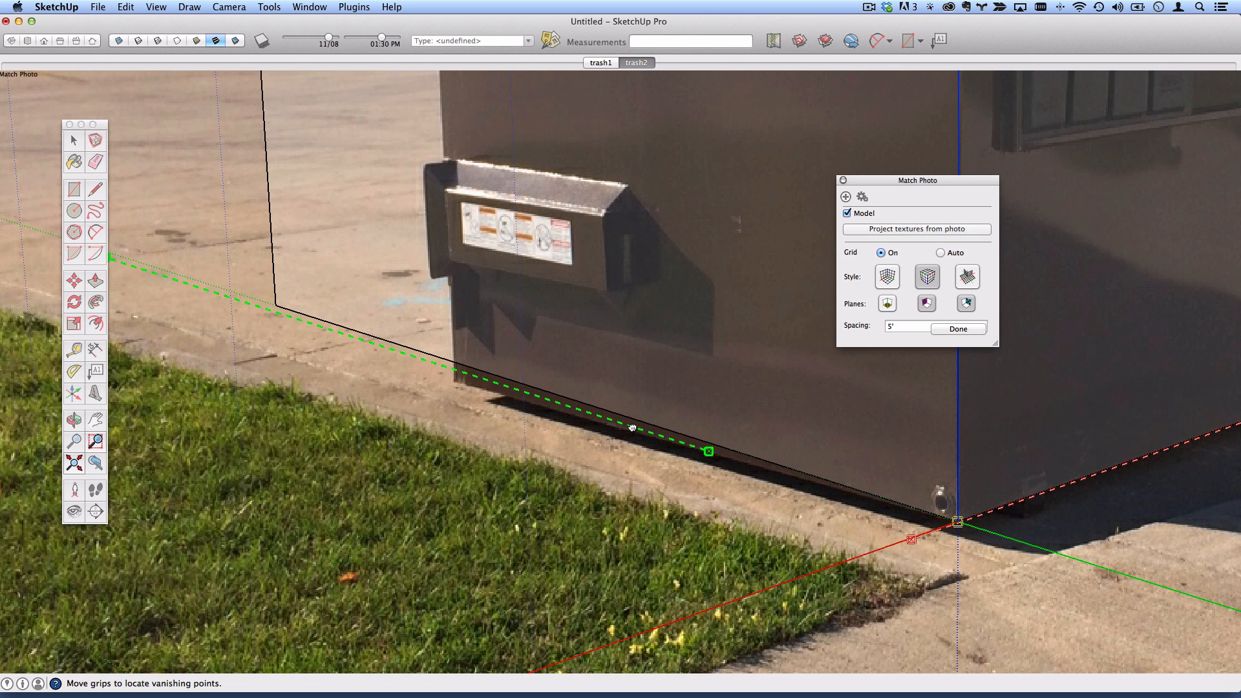
left_click_drag(632, 427, 916, 512)
left_click_drag(388, 343, 391, 352)
- Align the upper green vanishing bar with the top edge of the lift pocket on the long side, moving the Match Photo window clear
scroll(391, 352, "down", 3)
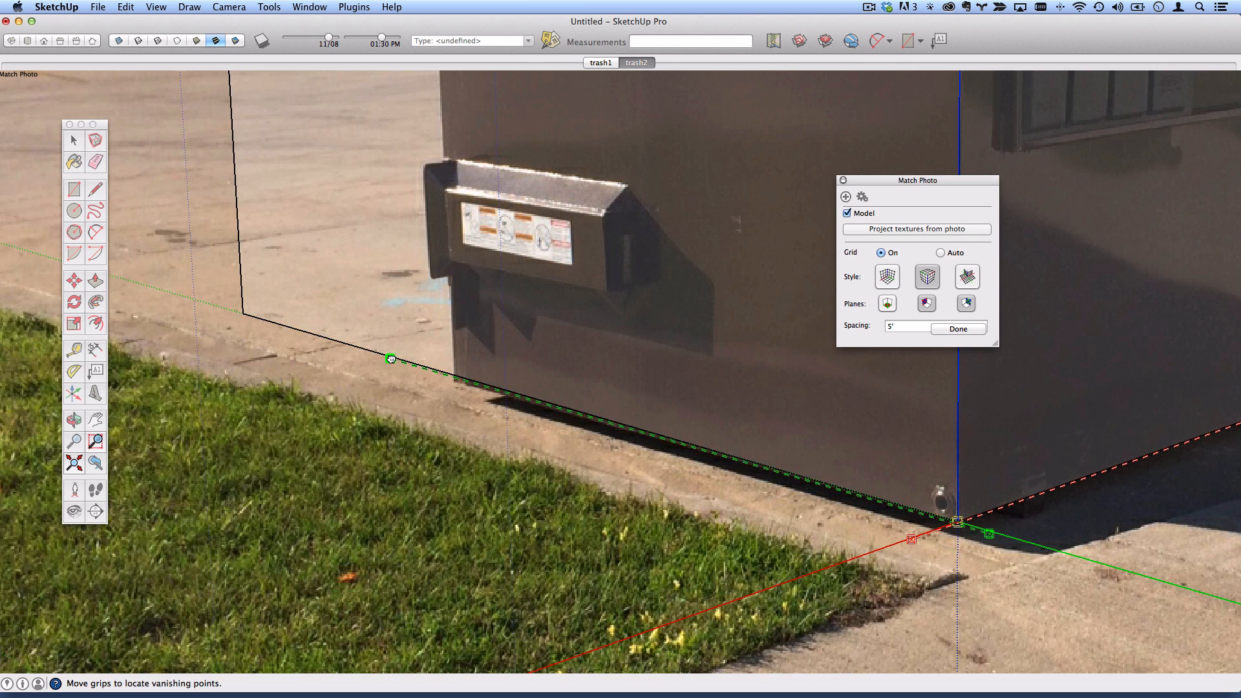
scroll(606, 194, "down", 3)
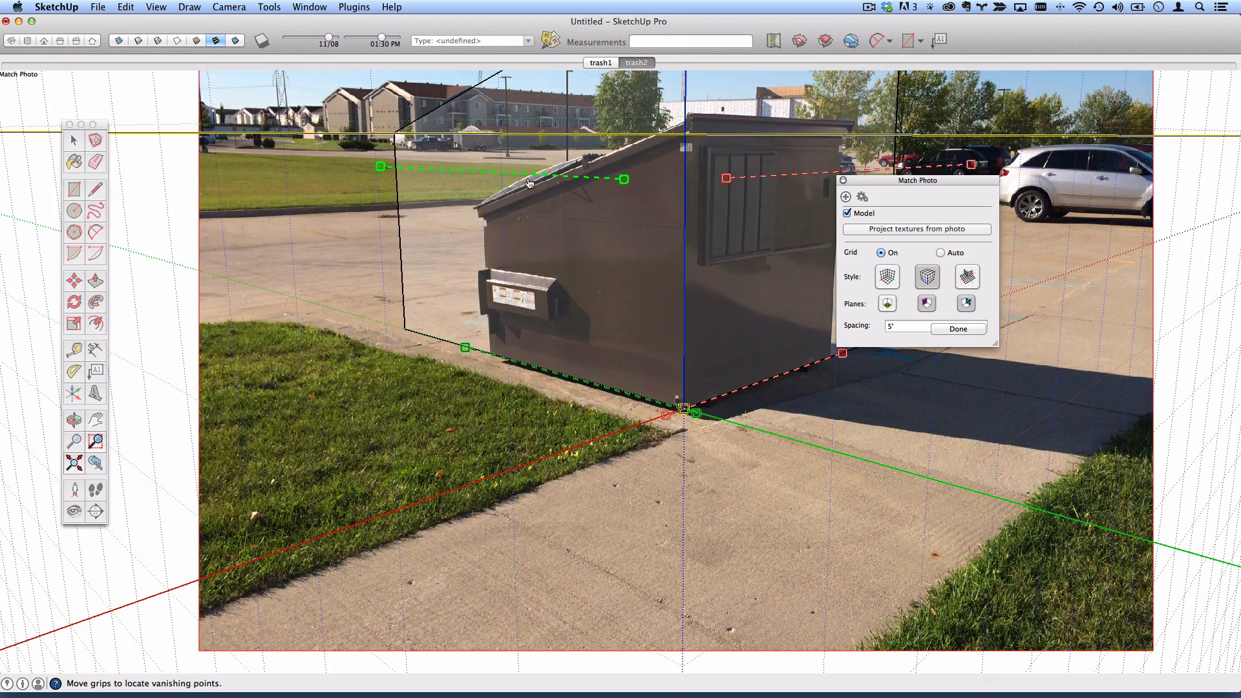
left_click_drag(525, 179, 567, 283)
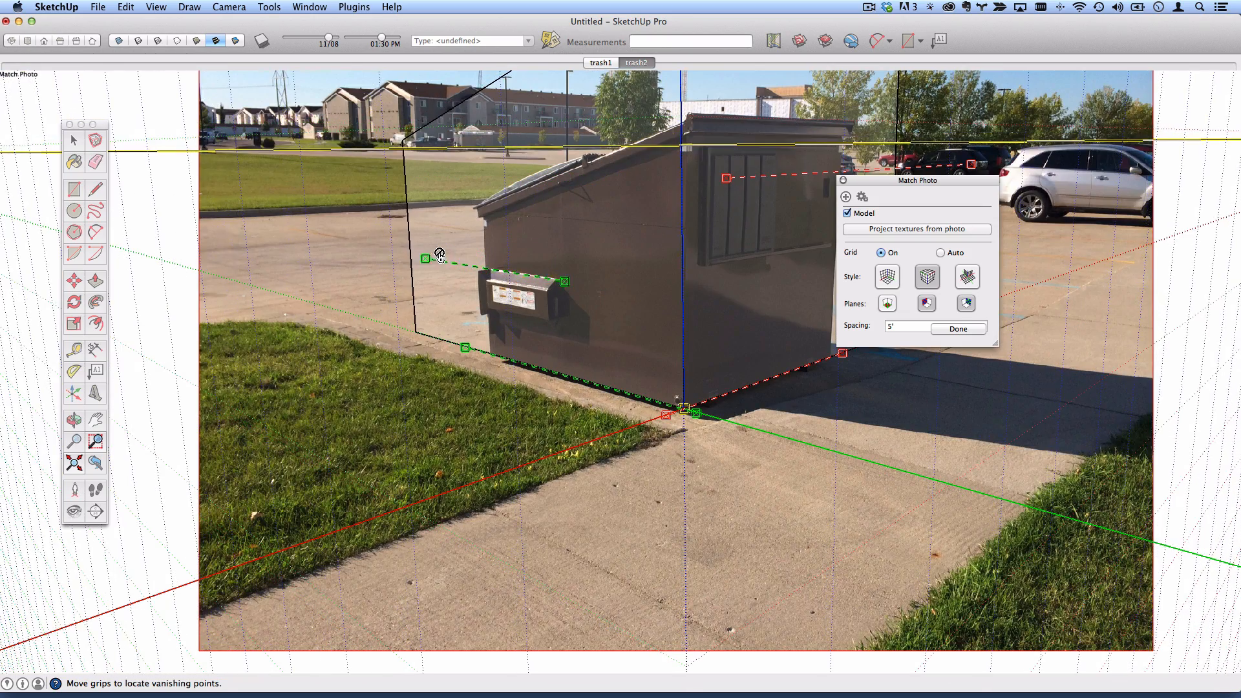
scroll(427, 277, "up", 3)
left_click_drag(404, 258, 552, 283)
left_click_drag(891, 186, 965, 159)
left_click_drag(845, 330, 849, 327)
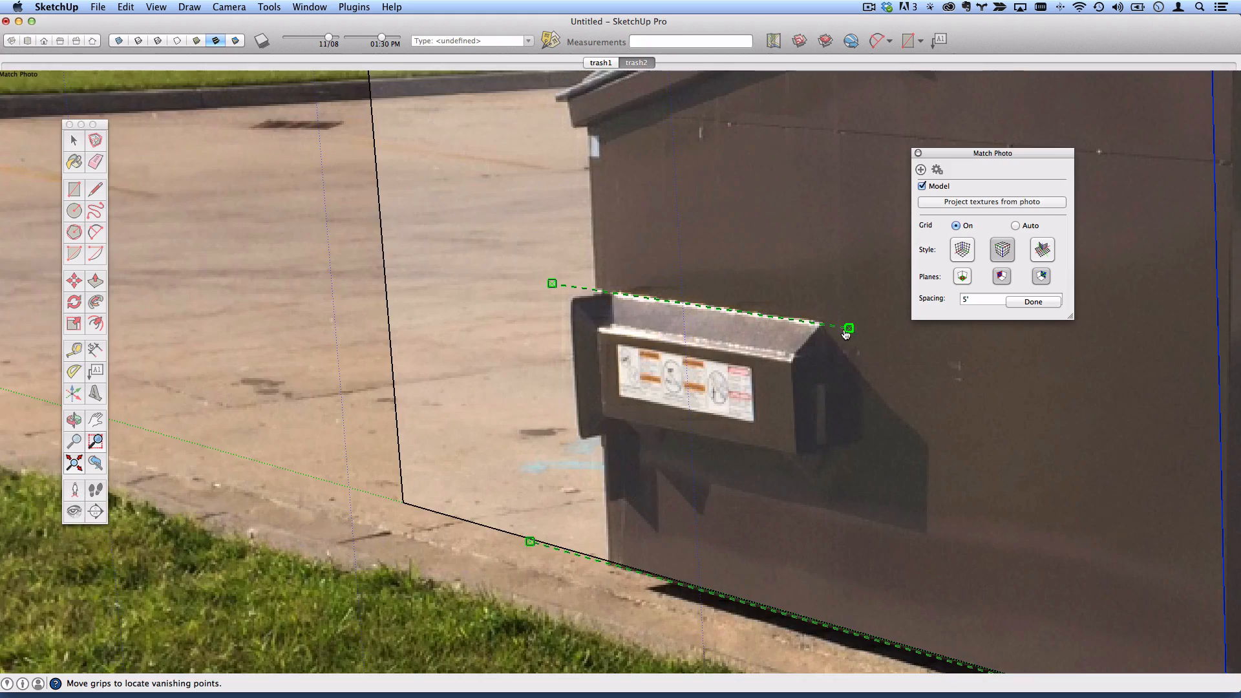
scroll(808, 326, "down", 5)
middle_click_drag(705, 286, 373, 364, "shift")
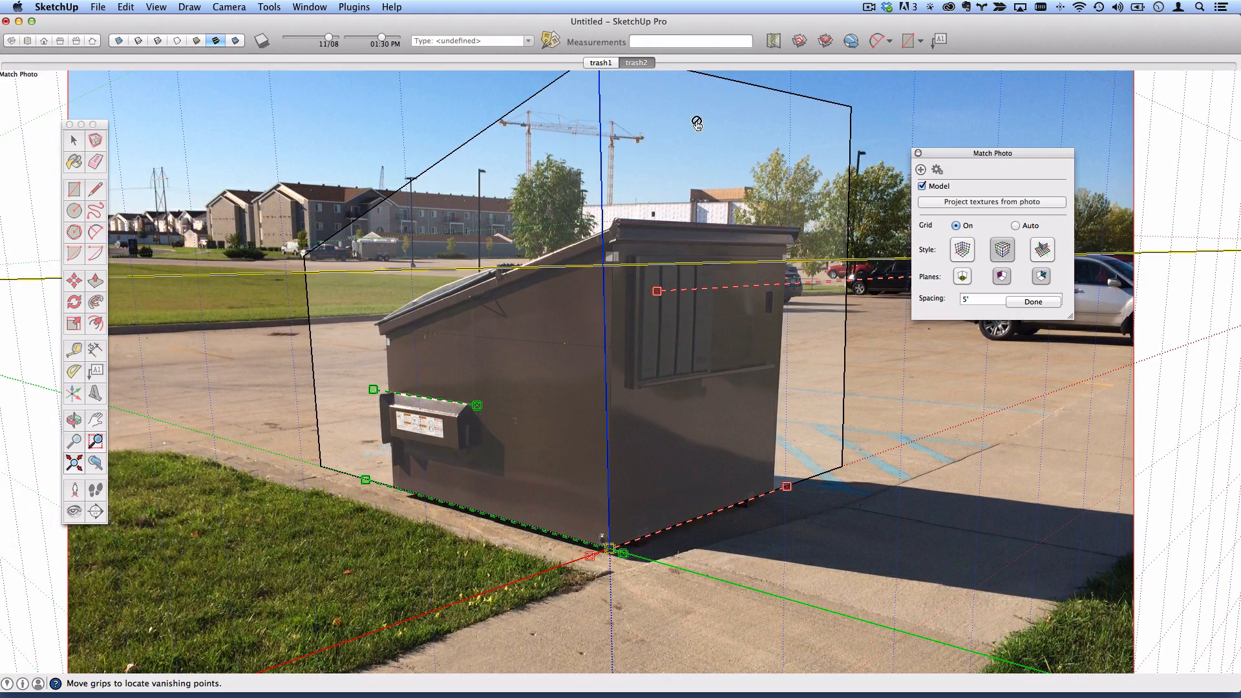
- Align the upper red vanishing bar with the two reflective stickers near the top of the dumpster's back face
left_click_drag(655, 291, 607, 254)
scroll(868, 286, "down", 3)
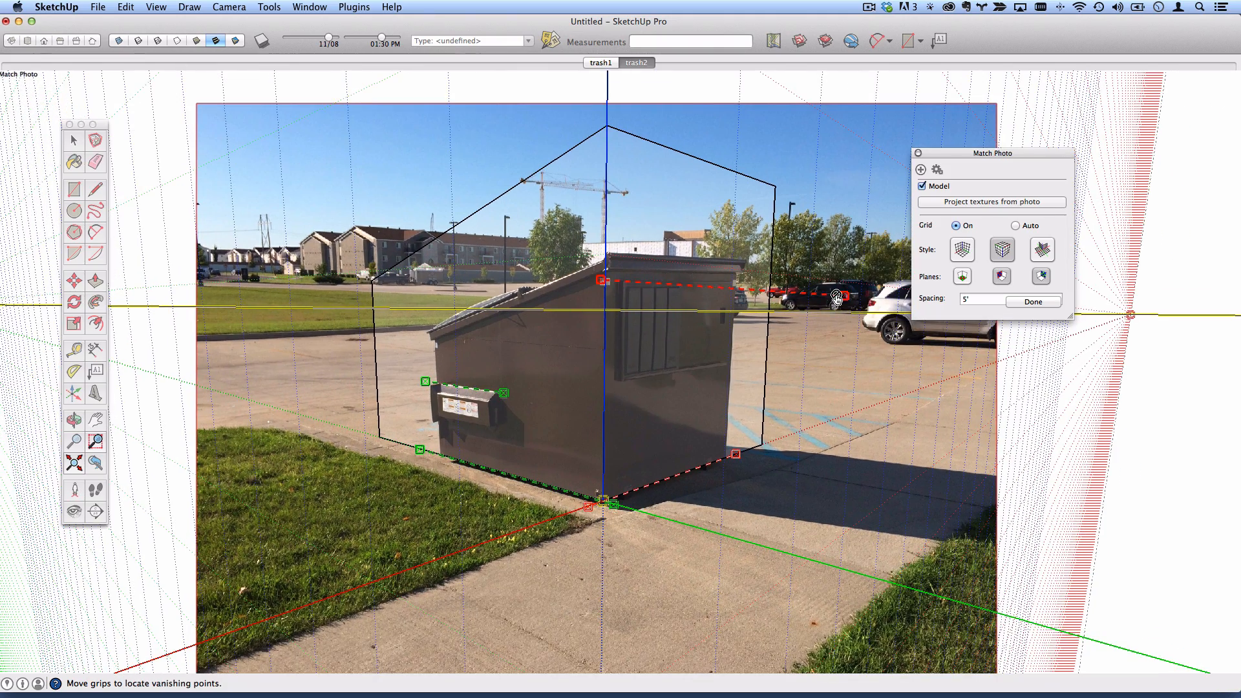
scroll(843, 299, "up", 6)
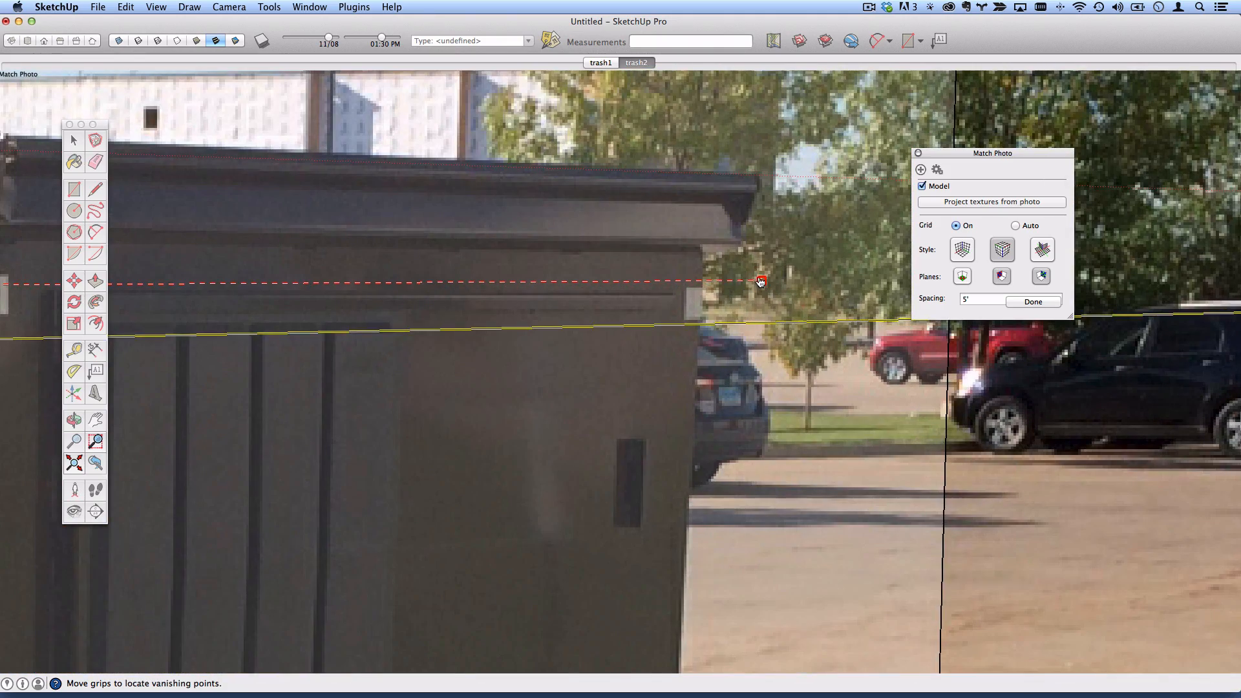
left_click_drag(761, 281, 760, 294)
scroll(457, 339, "down", 1)
middle_click_drag(330, 332, 546, 311, "shift")
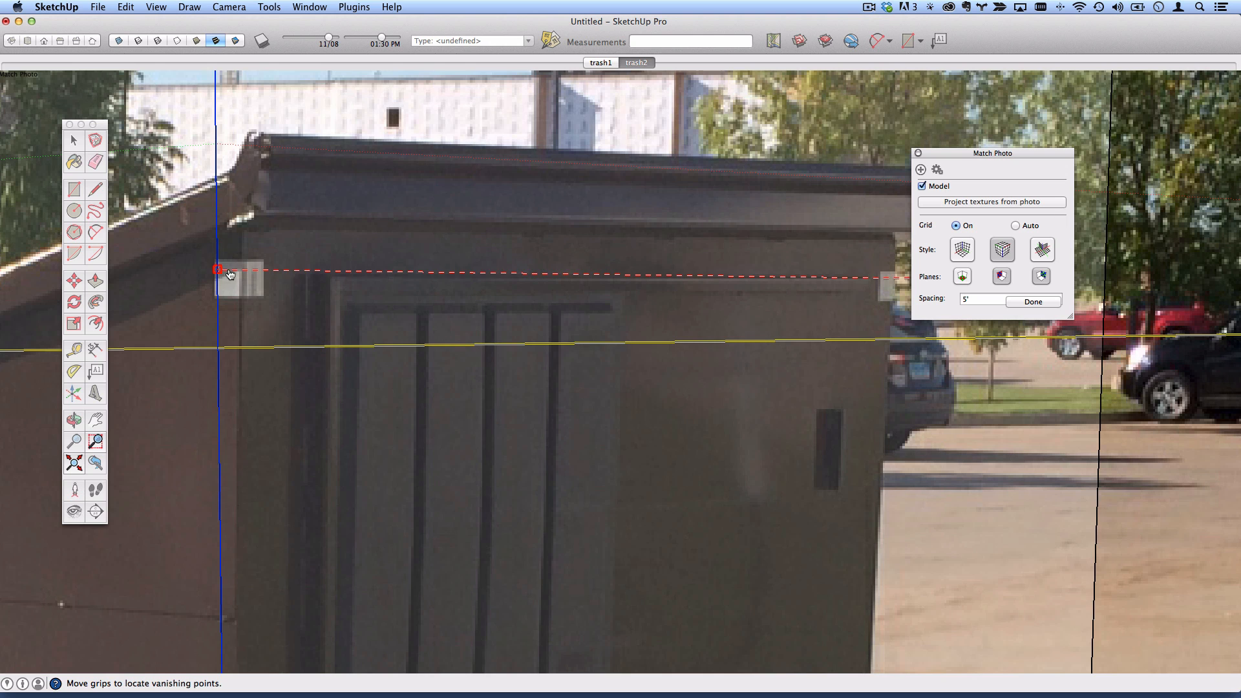
left_click_drag(217, 272, 220, 274)
- Fine-tune the ends of the lower red and green vanishing bars so both run exactly along the dumpster's bottom edges through the origin
scroll(337, 351, "down", 1)
middle_click_drag(478, 355, 601, 102, "shift")
middle_click_drag(648, 471, 606, 357, "shift")
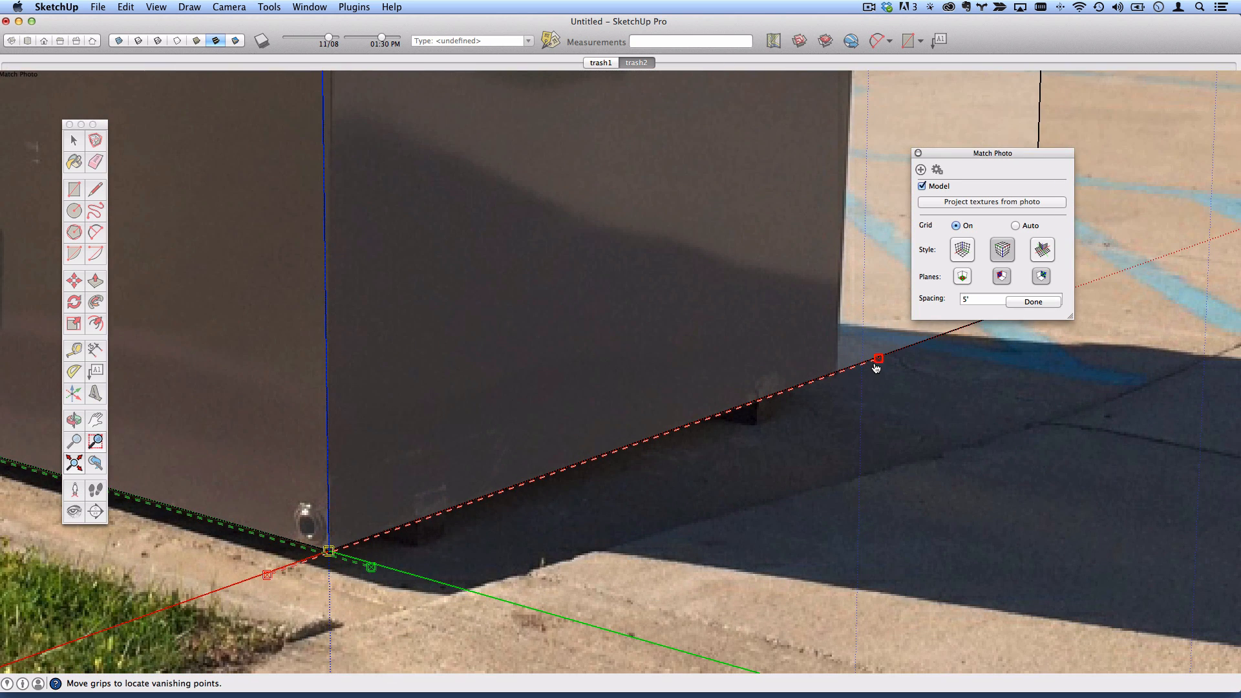
mouse_move(878, 363)
left_mouse_down()
mouse_move(878, 376)
mouse_move(878, 361)
left_mouse_up()
middle_click_drag(216, 567, 338, 465, "shift")
scroll(349, 476, "up", 3)
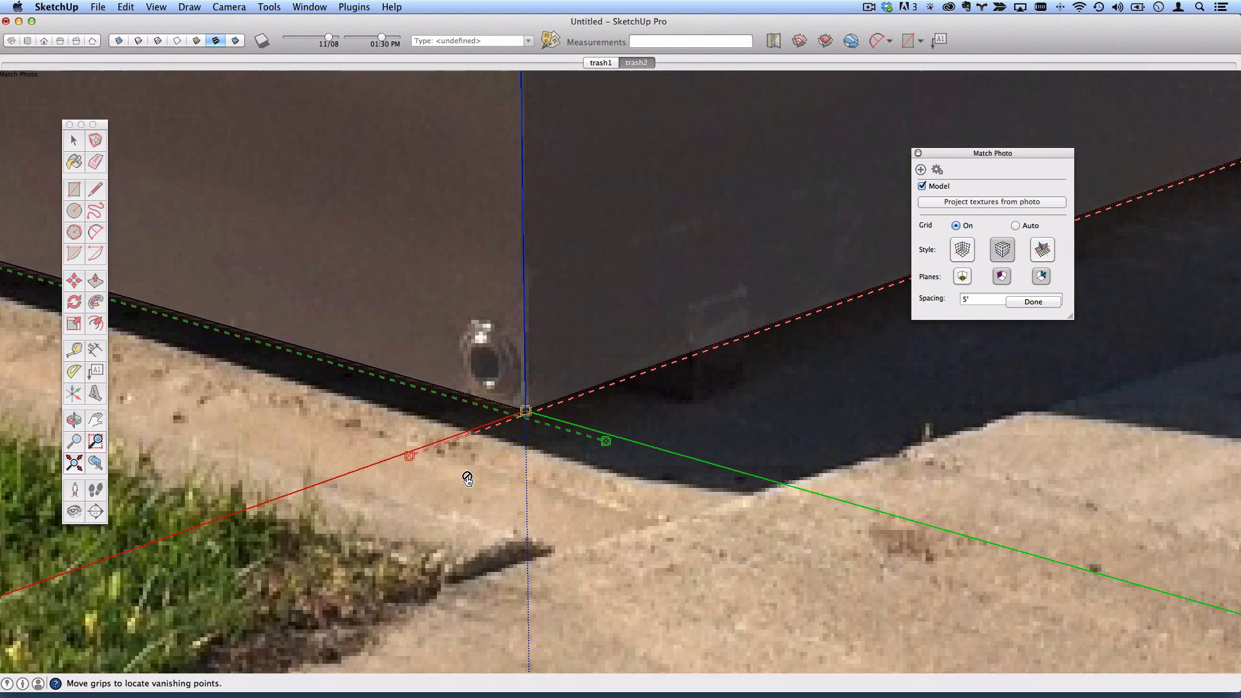
scroll(592, 473, "up", 2)
left_click_drag(611, 430, 614, 424)
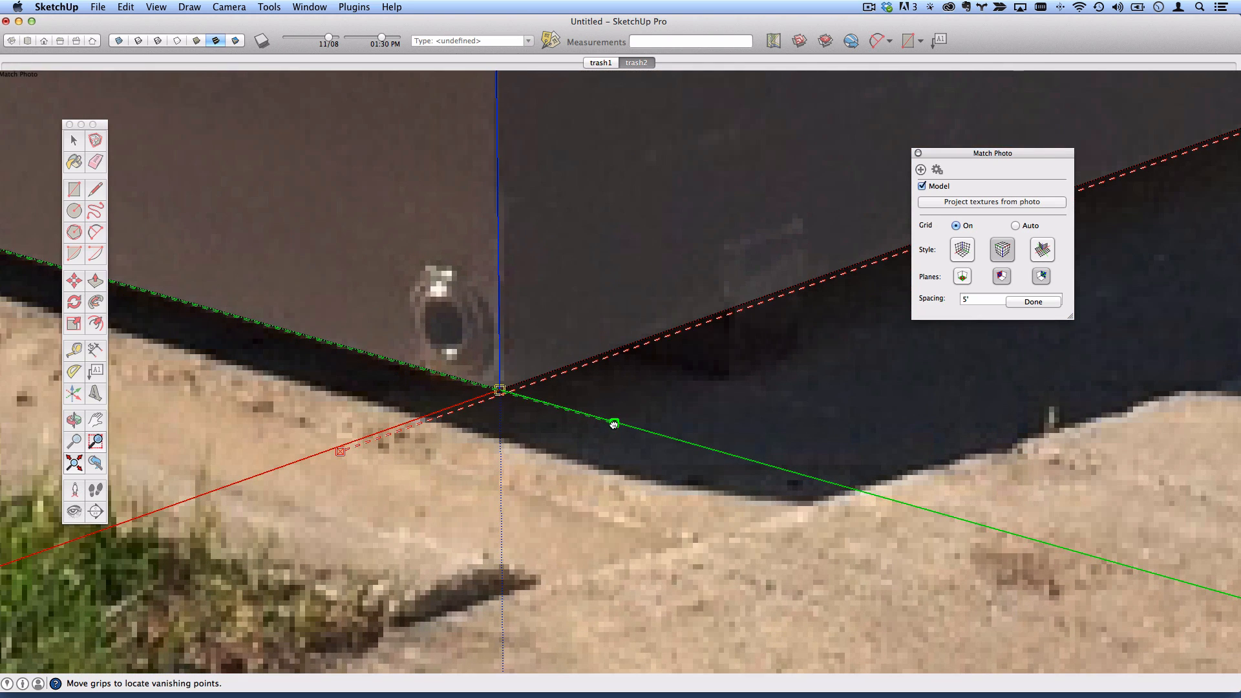
left_click_drag(342, 455, 339, 448)
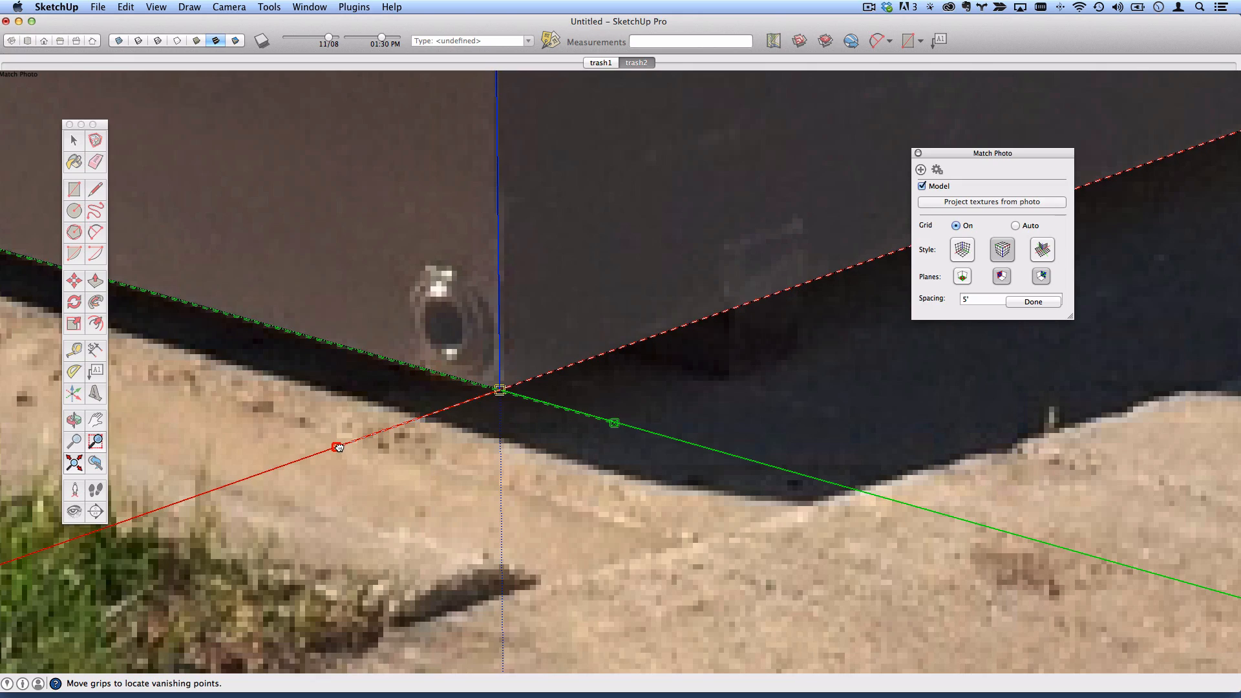
scroll(370, 446, "down", 10)
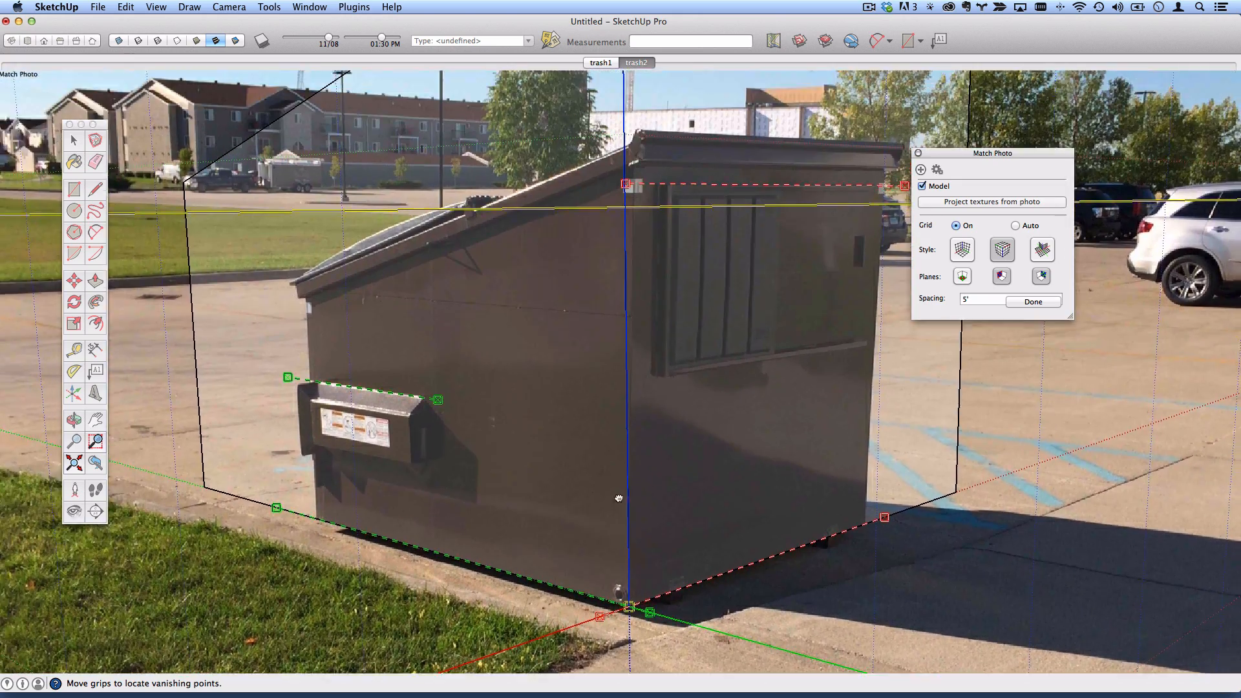
middle_click_drag(618, 498, 595, 501, "shift")
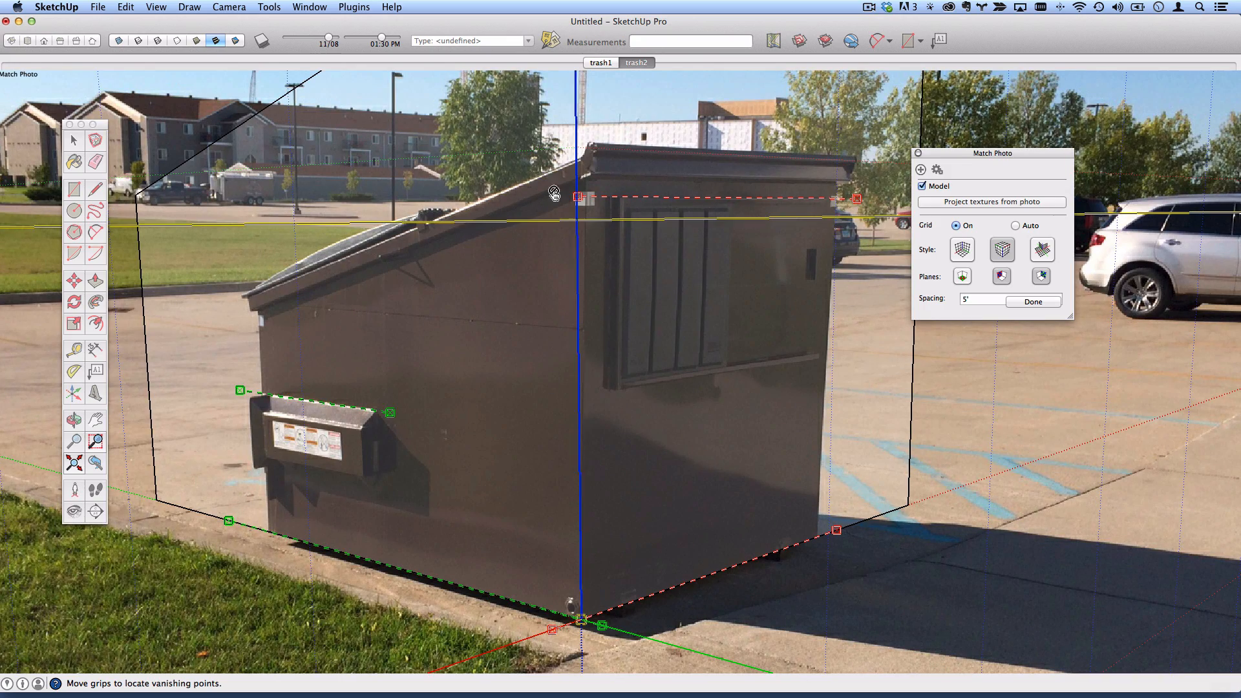
- Fine-tune the end of the upper green vanishing bar along the top edge of the lift pocket
scroll(591, 359, "down", 3)
scroll(415, 406, "up", 8)
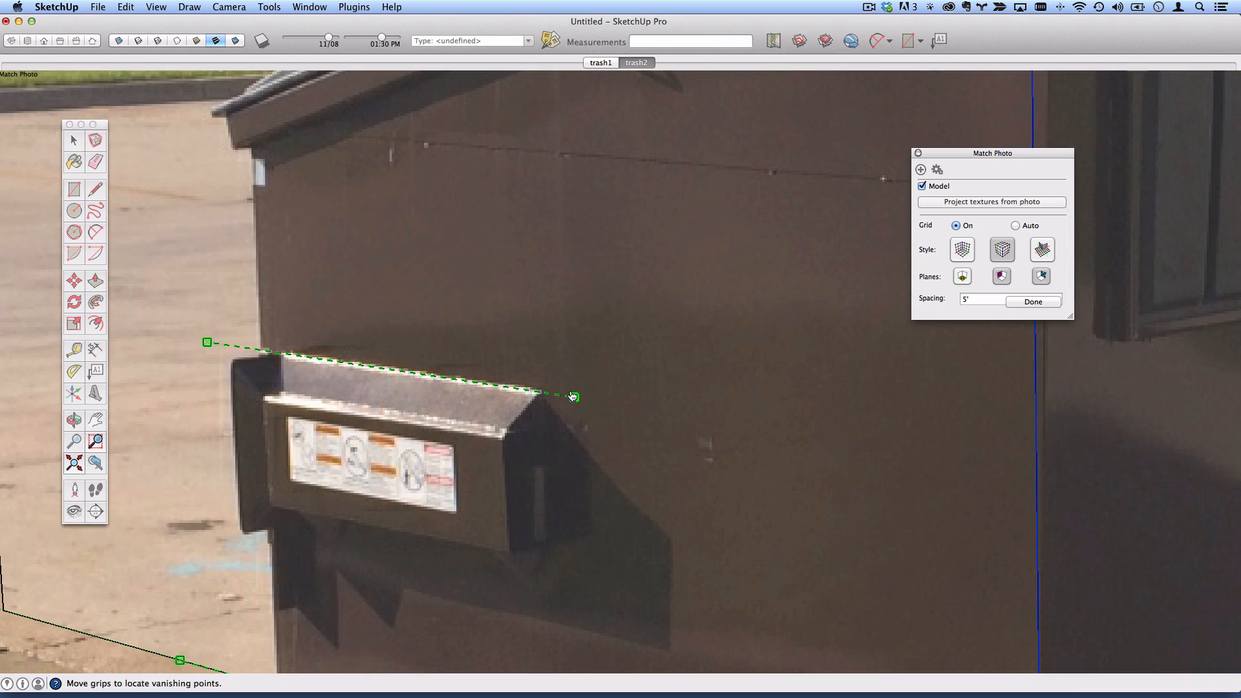
left_click_drag(573, 397, 576, 395)
scroll(385, 498, "down", 3)
- Fine-tune both ends of the upper red vanishing bar against the reflective stickers near the top of the back face
middle_click_drag(388, 399, 368, 481, "shift")
middle_click_drag(629, 356, 324, 444, "shift")
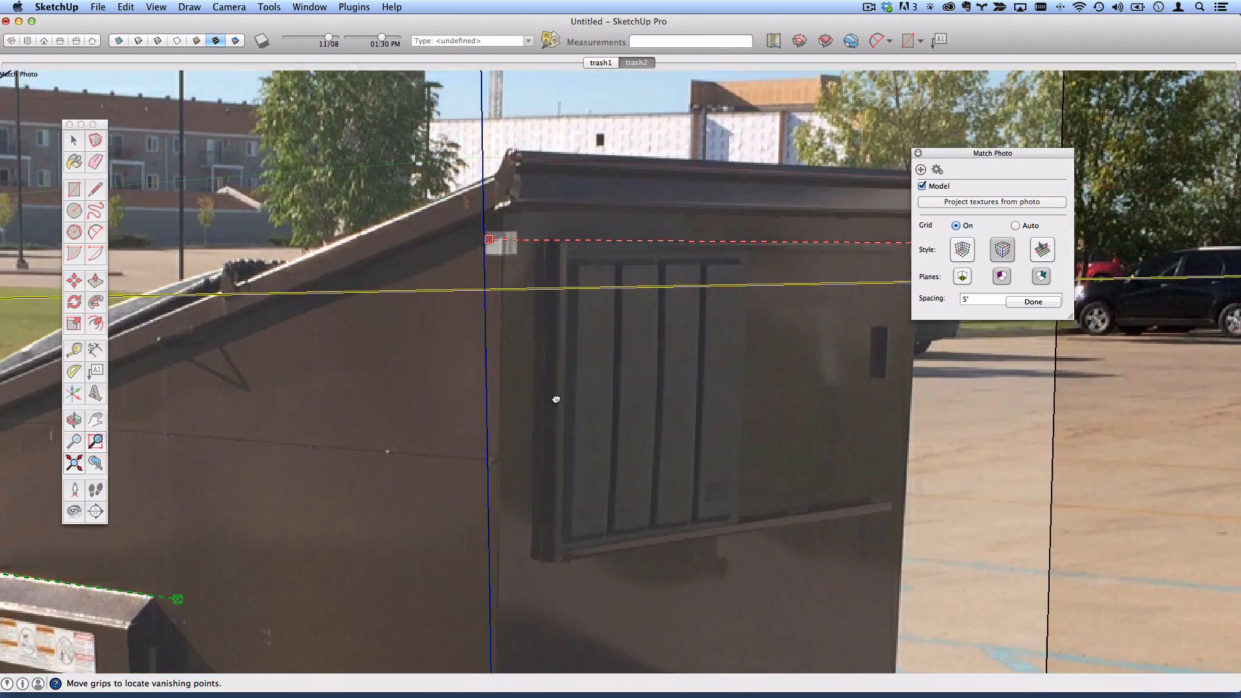
middle_click_drag(554, 399, 366, 438, "shift")
scroll(757, 278, "up", 3)
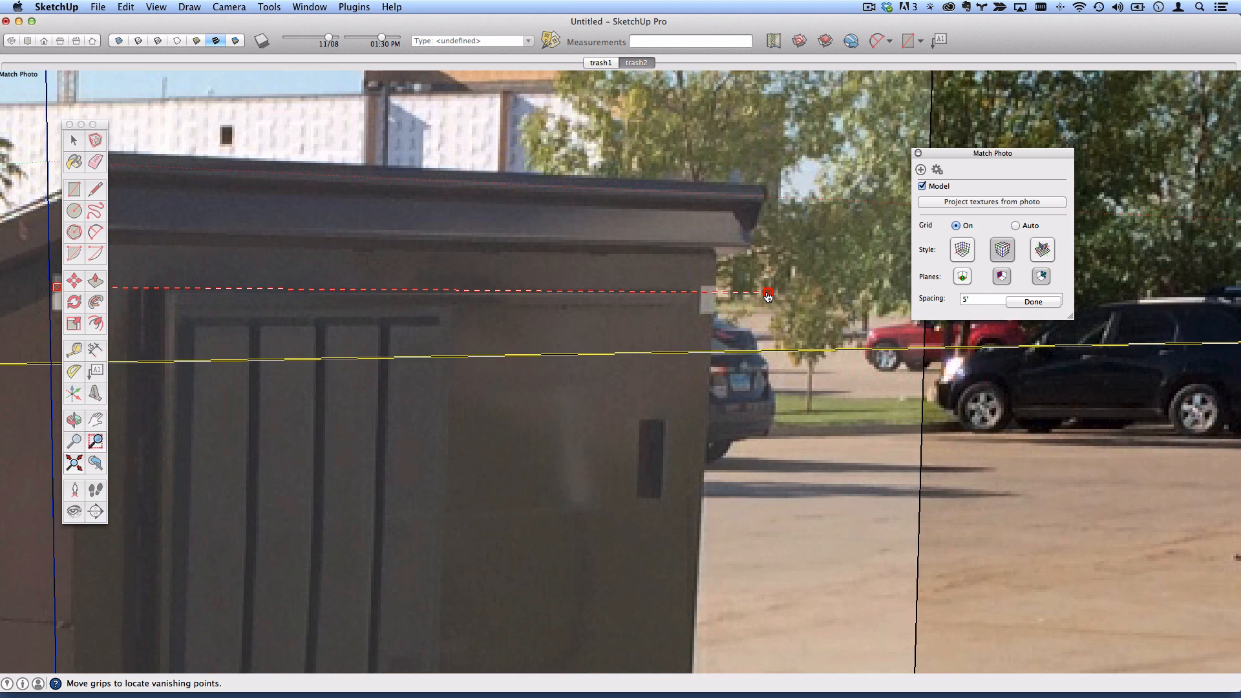
left_click_drag(768, 293, 767, 295)
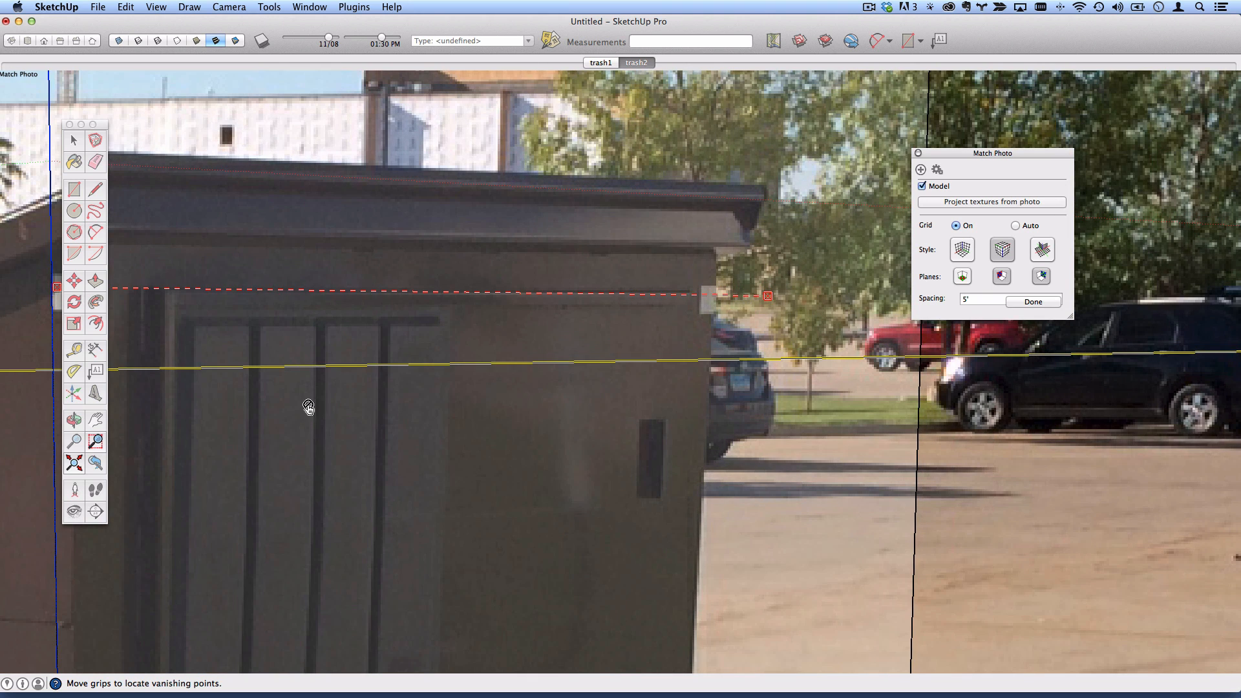
middle_click_drag(309, 407, 535, 392, "shift")
left_click_drag(283, 271, 284, 272)
middle_click_drag(428, 464, 90, 407, "shift")
left_click_drag(705, 222, 705, 219)
- Bring the lower red bar's far end to the back face's bottom corner and the lower green bar's near end closer to the origin
middle_click_drag(544, 434, 580, 191, "shift")
middle_click_drag(640, 520, 671, 152, "shift")
scroll(693, 414, "up", 8)
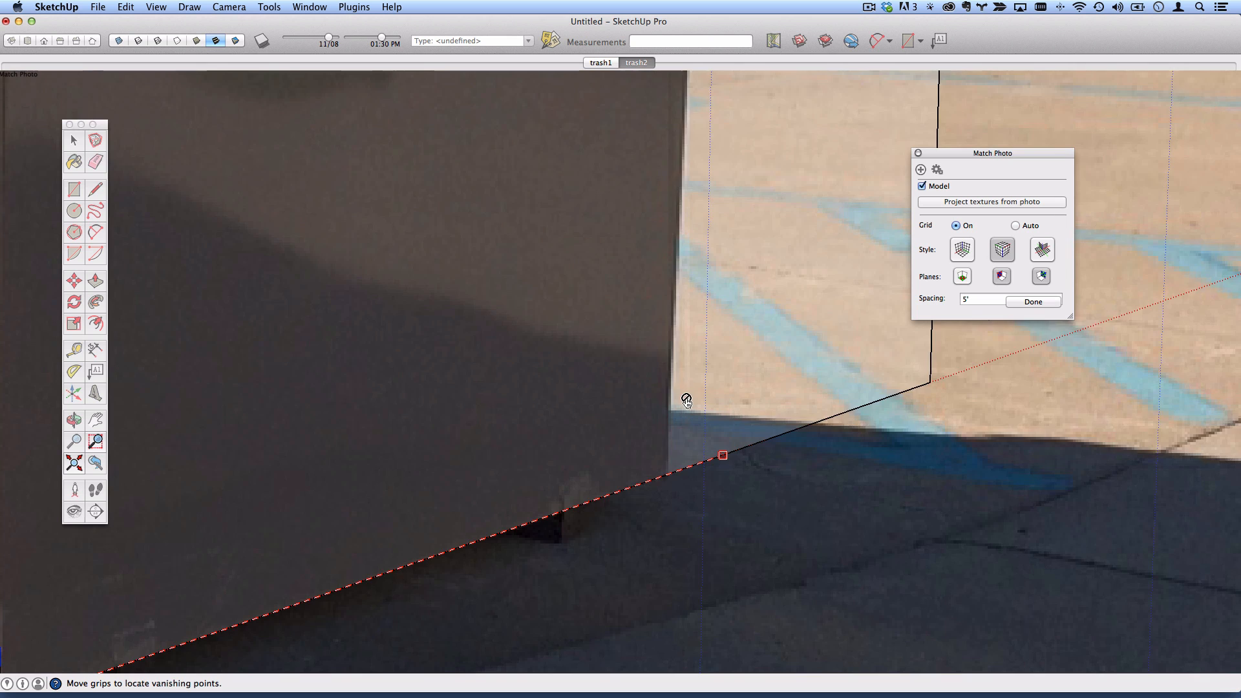
left_click_drag(760, 489, 638, 529)
scroll(497, 449, "down", 2)
middle_click_drag(349, 458, 722, 219, "shift")
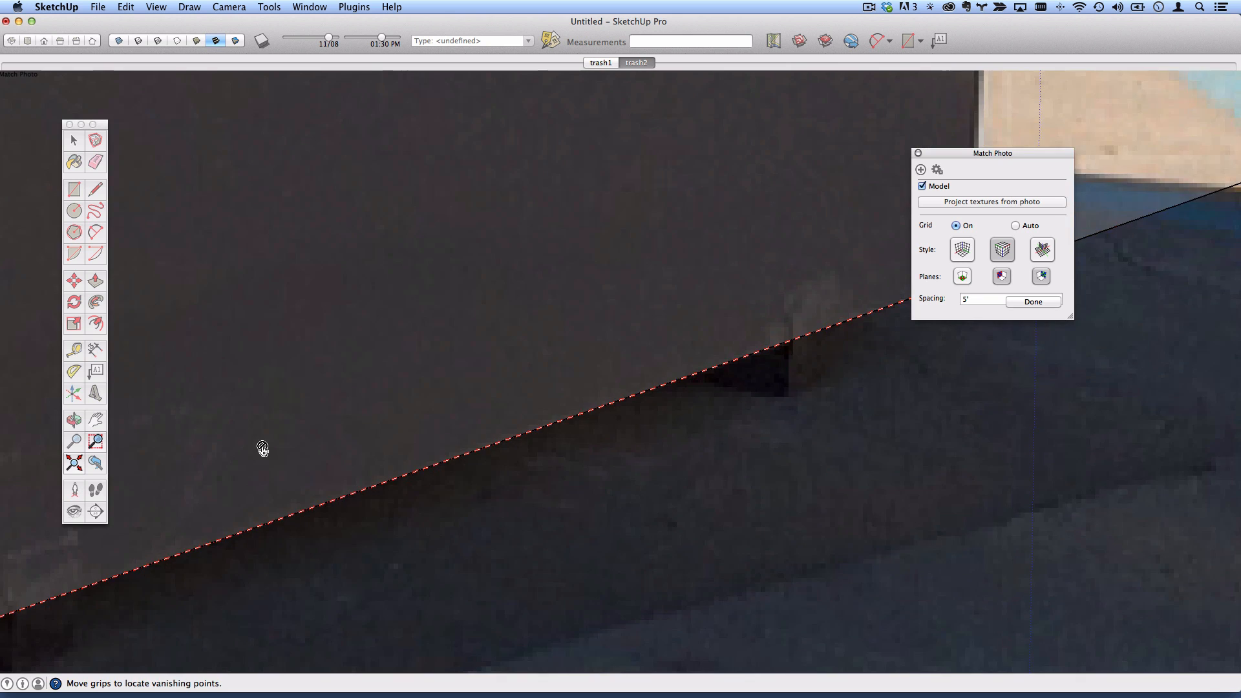
middle_click_drag(263, 449, 830, 280, "shift")
scroll(389, 504, "up", 1)
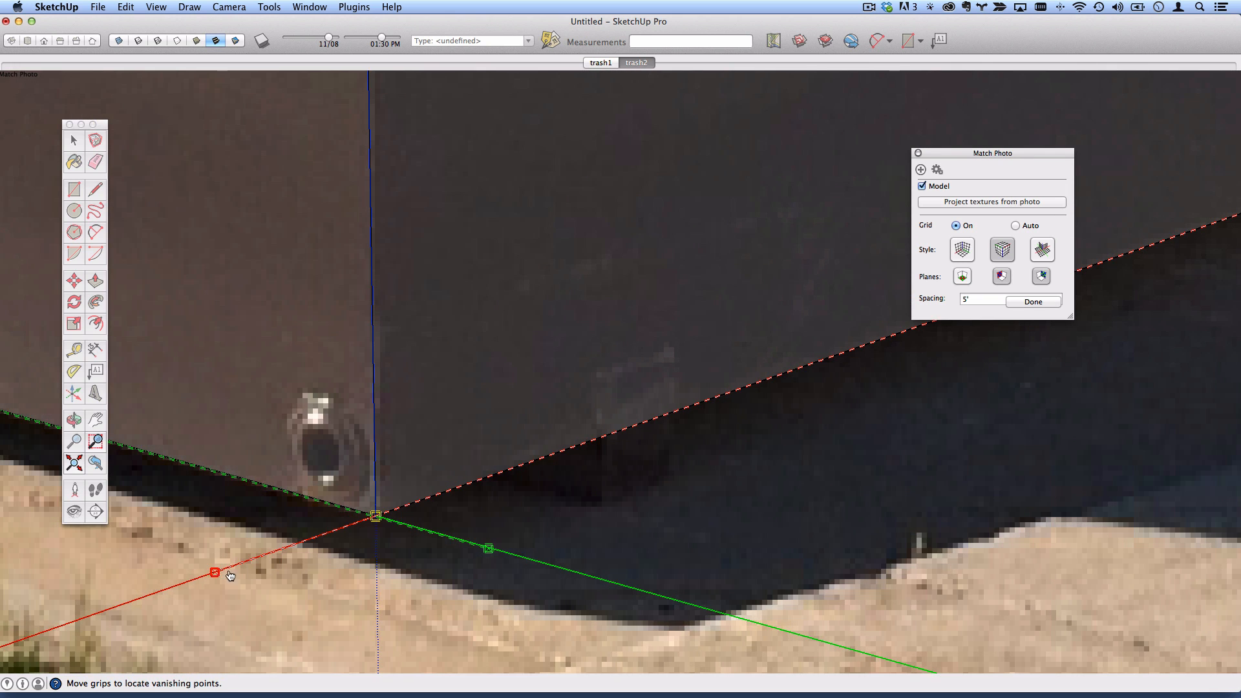
left_click_drag(489, 549, 421, 533)
- Move the upper green vanishing bar from the lift pocket to the long seam line below the lid and fit both ends to it
scroll(301, 356, "down", 5)
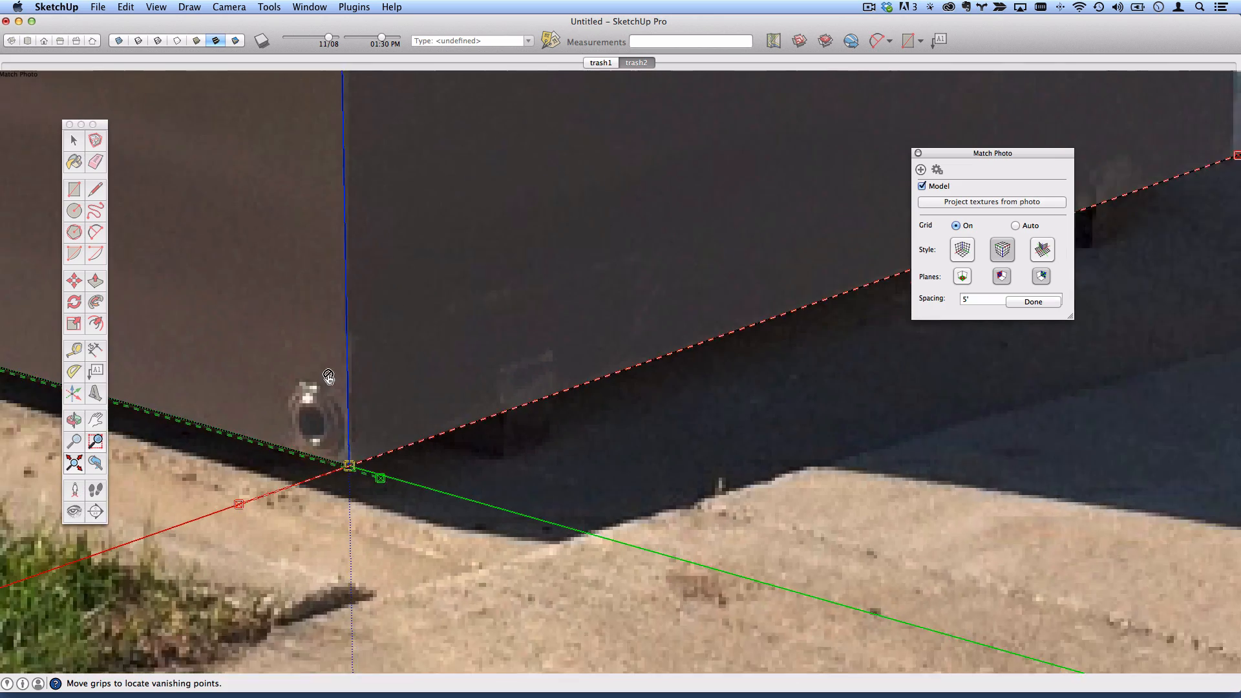
middle_click_drag(358, 336, 703, 600, "shift")
scroll(670, 474, "down", 5)
middle_click_drag(531, 215, 598, 426, "shift")
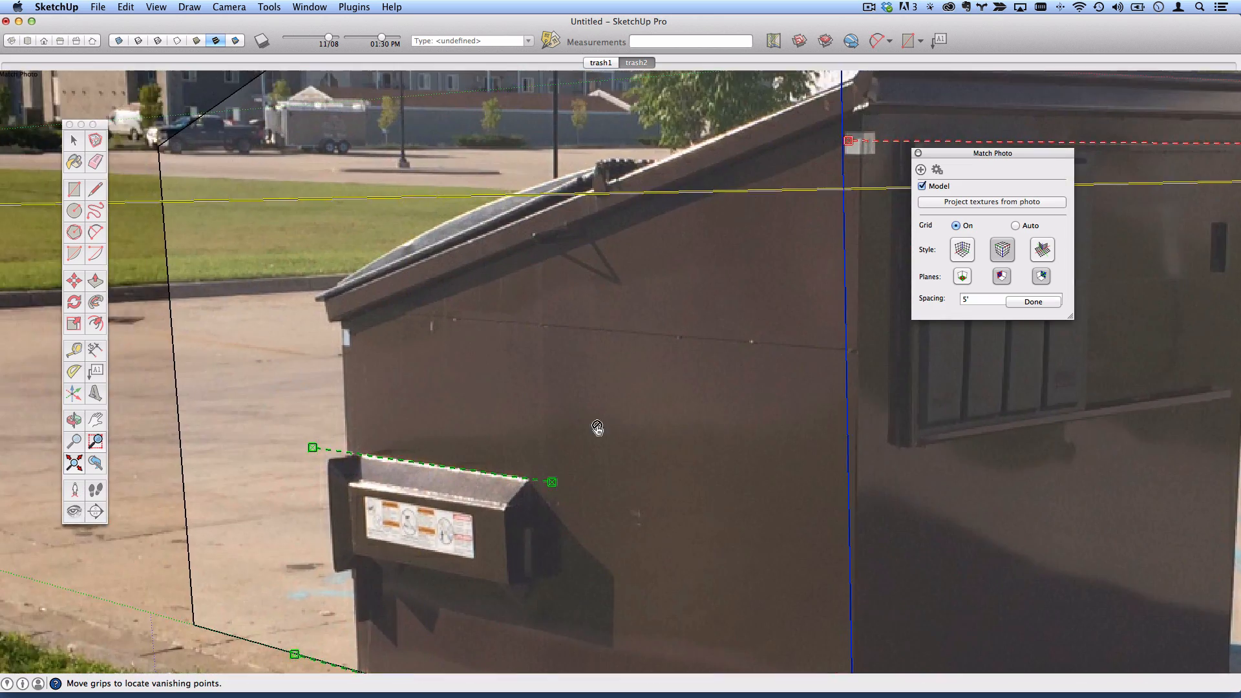
scroll(446, 453, "up", 5)
scroll(646, 336, "down", 3)
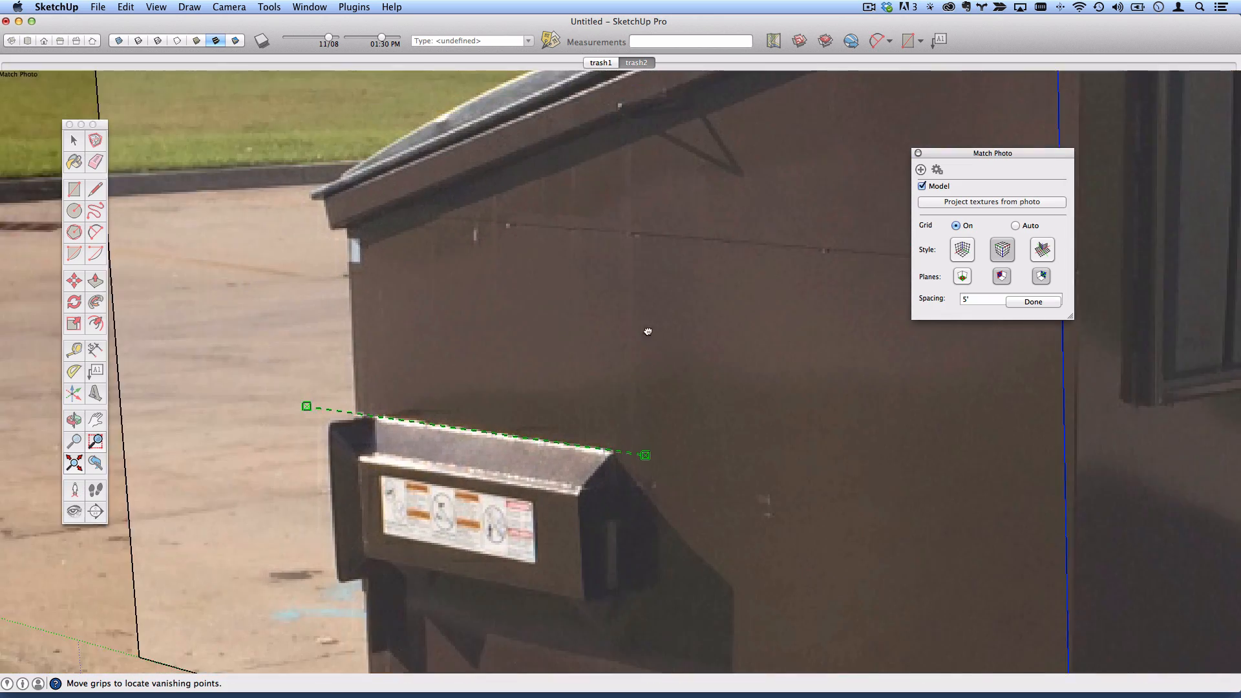
middle_click_drag(648, 332, 508, 291, "shift")
left_click_drag(502, 415, 830, 220)
left_click_drag(161, 372, 262, 181)
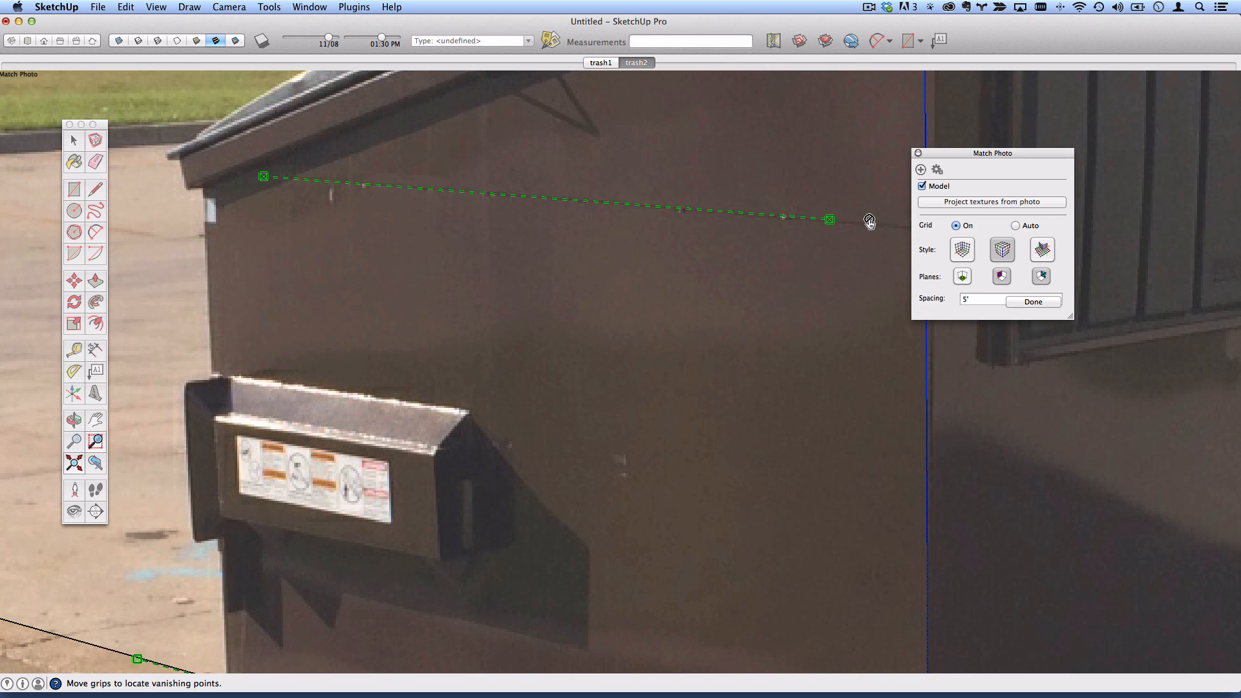
left_click_drag(832, 221, 834, 223)
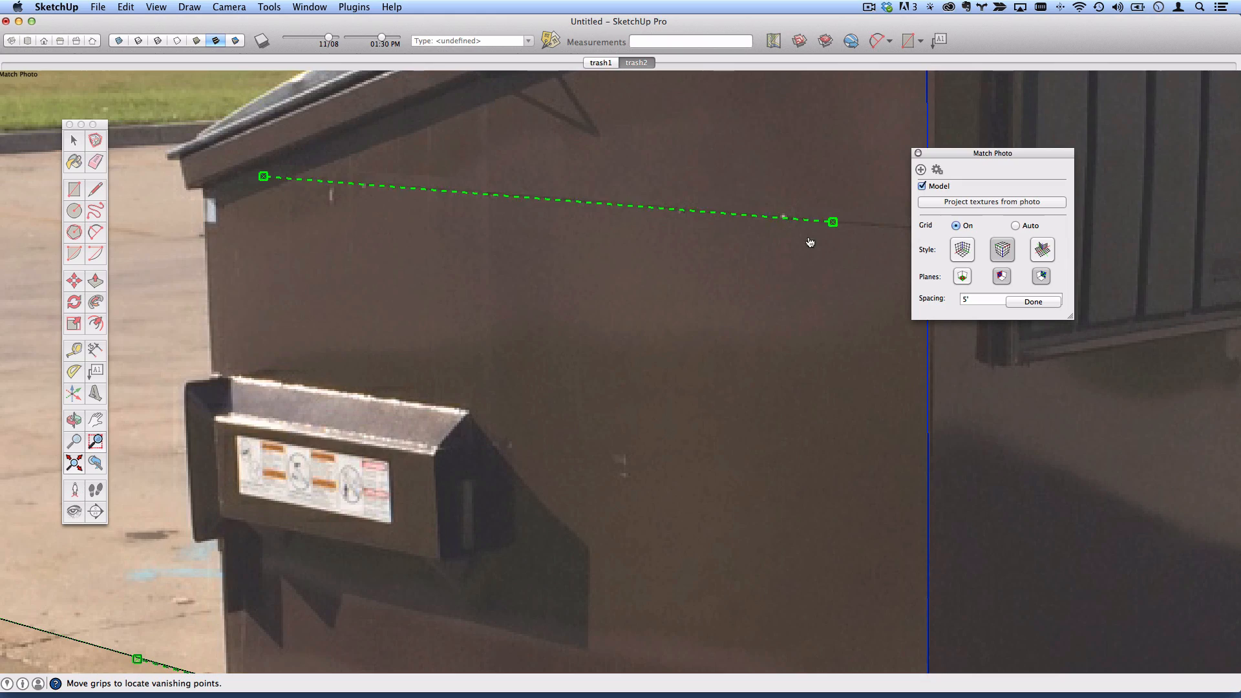
- Scale the match along the blue axis until the model's edges fit the dumpster in the photo, and finish the trash2 calibration
scroll(810, 242, "down", 10)
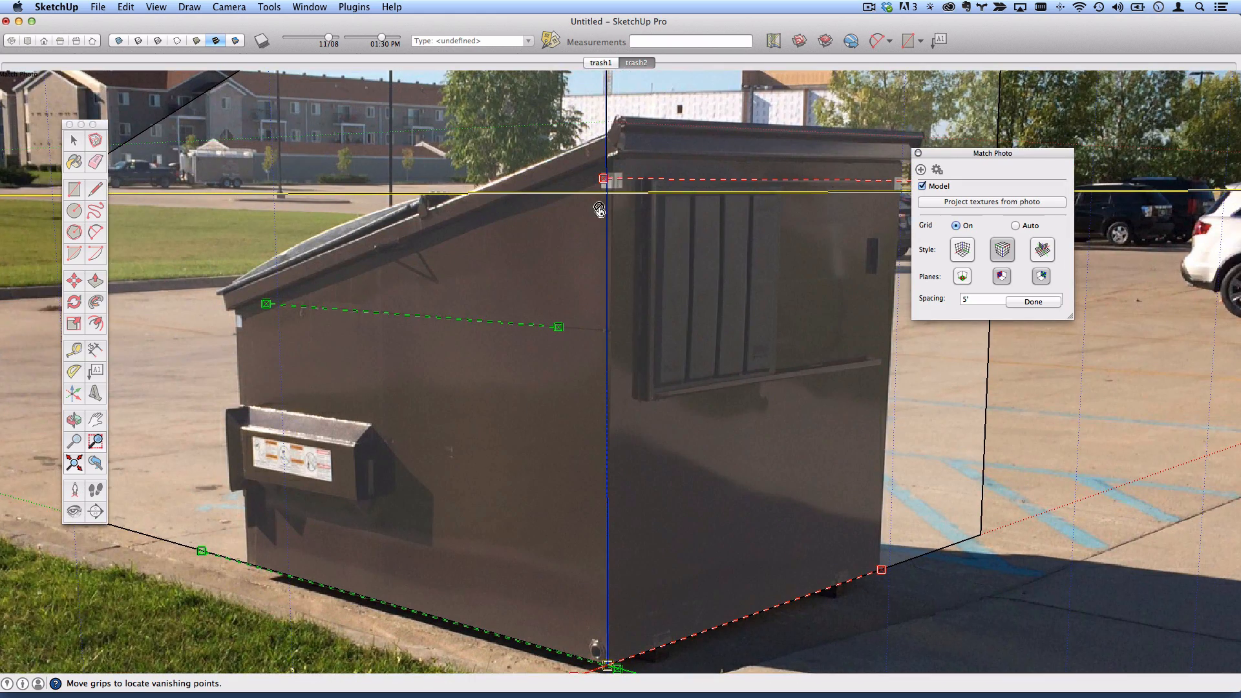
middle_click_drag(644, 327, 515, 341, "shift")
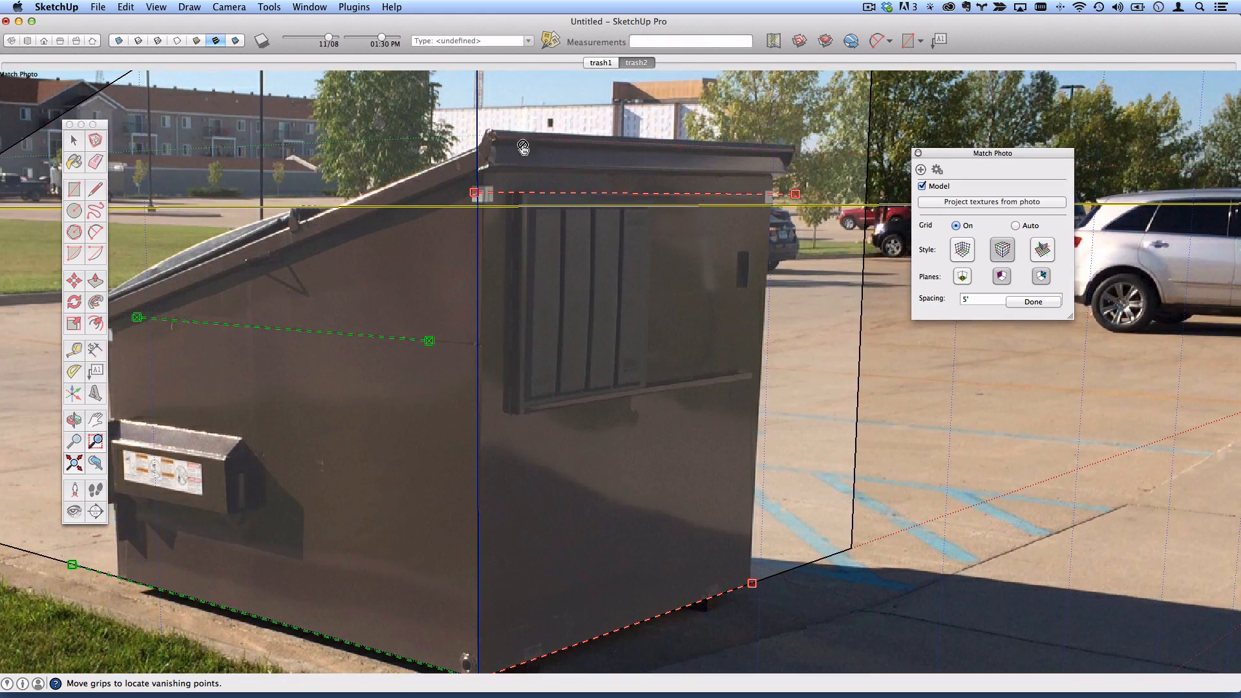
scroll(508, 368, "down", 3)
scroll(426, 429, "down", 3)
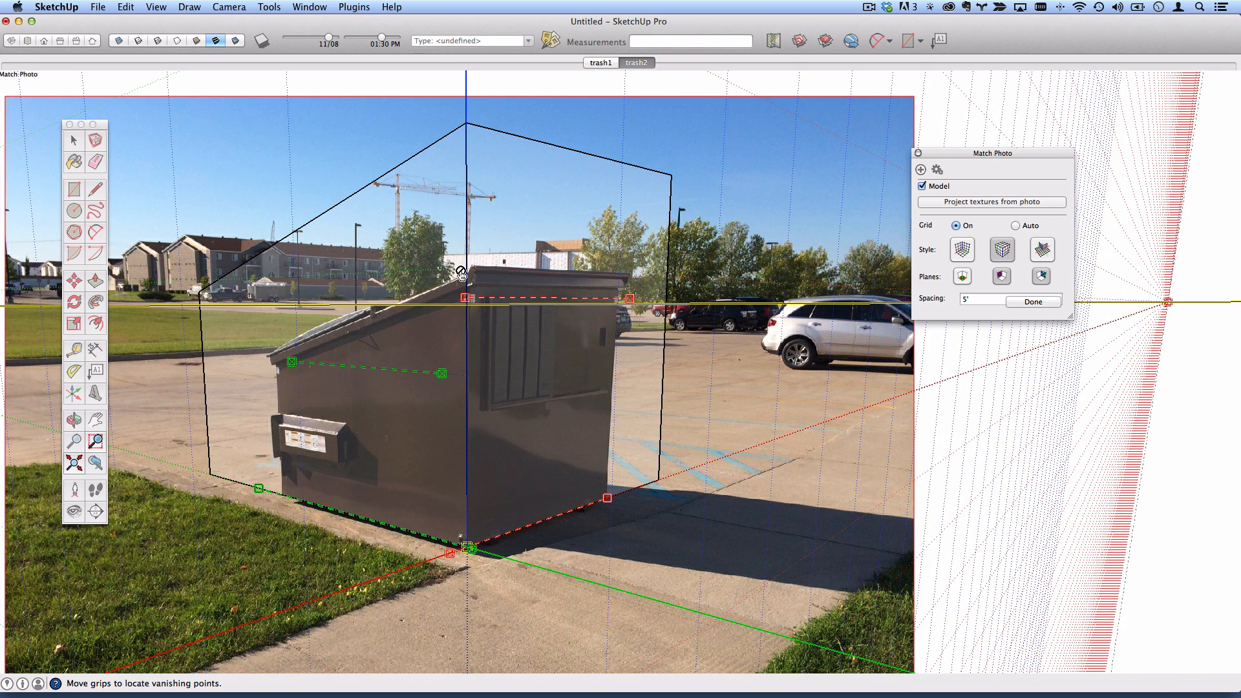
left_click_drag(984, 156, 802, 168)
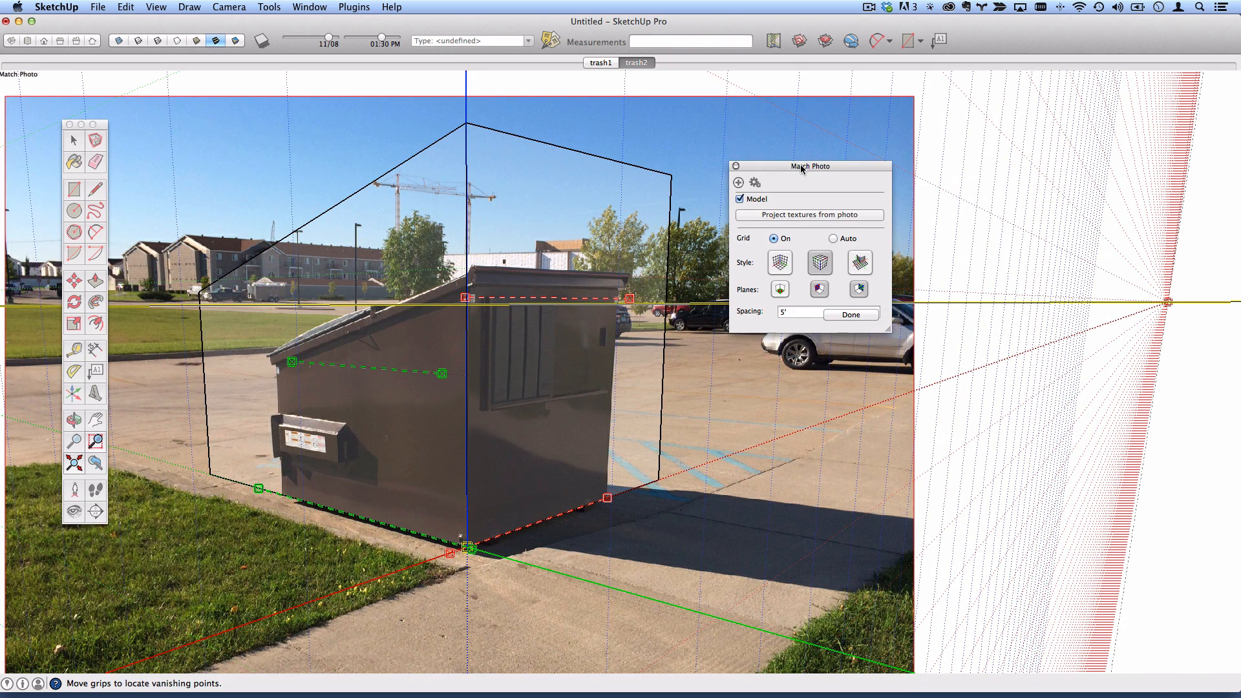
left_click(805, 314)
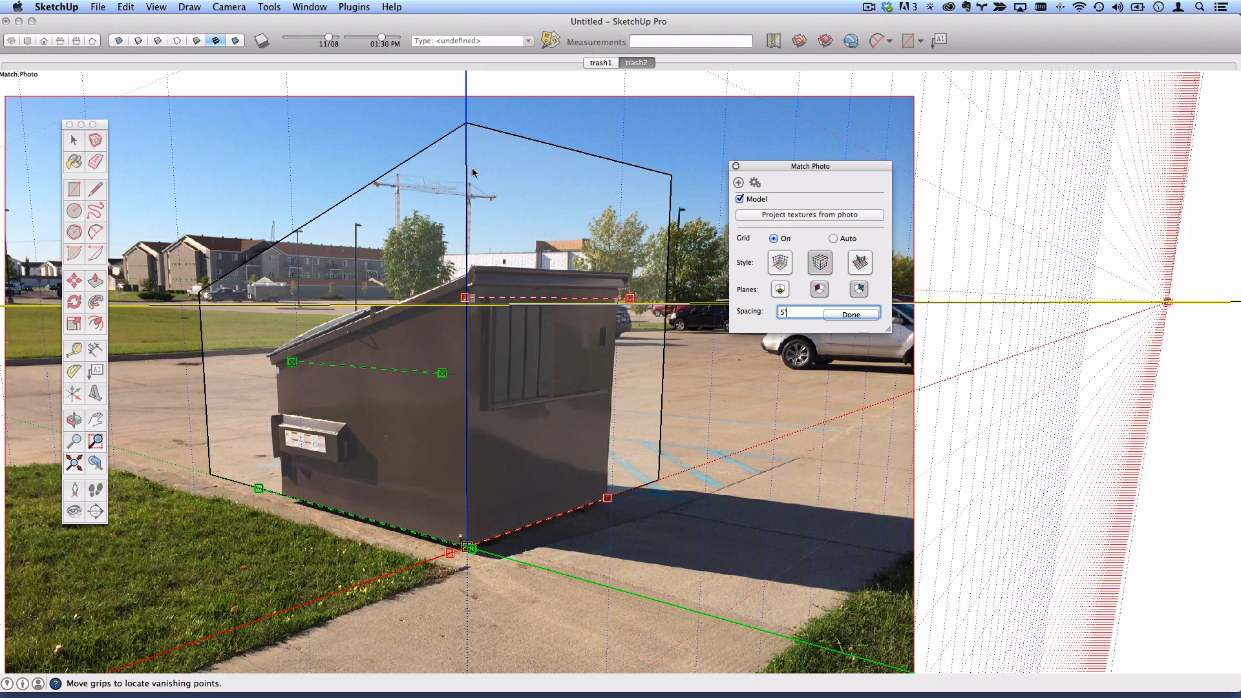
left_click_drag(465, 144, 474, 290)
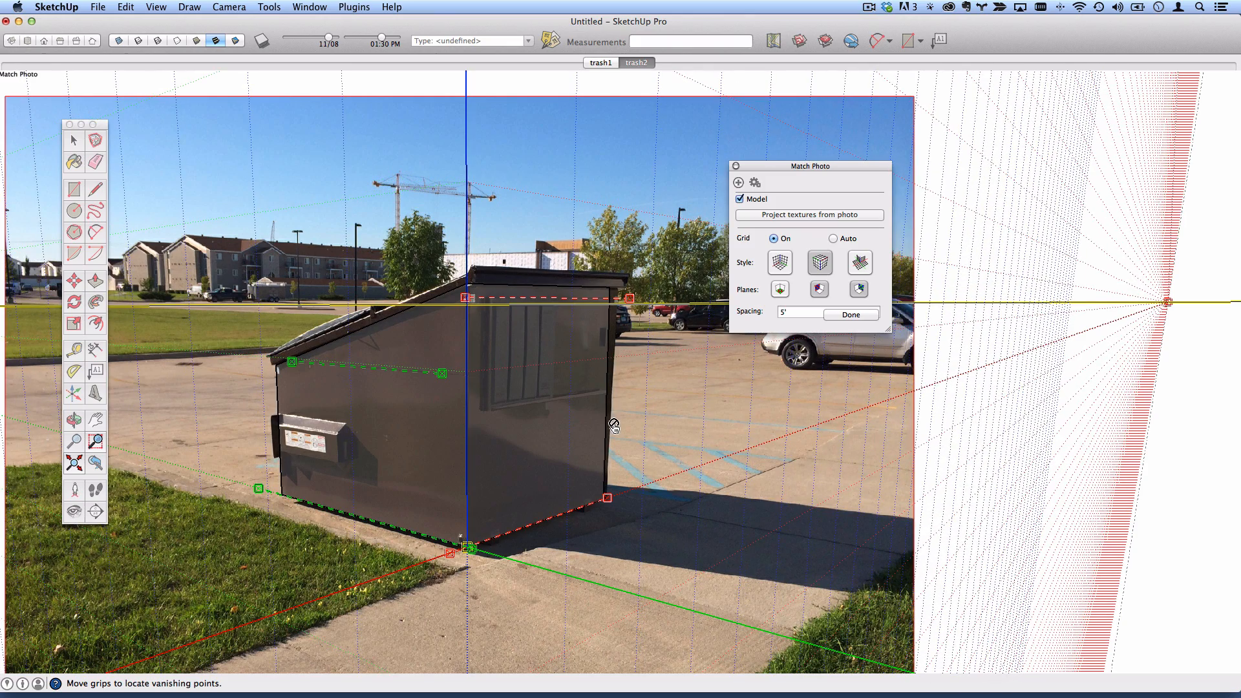
left_click_drag(468, 349, 468, 346)
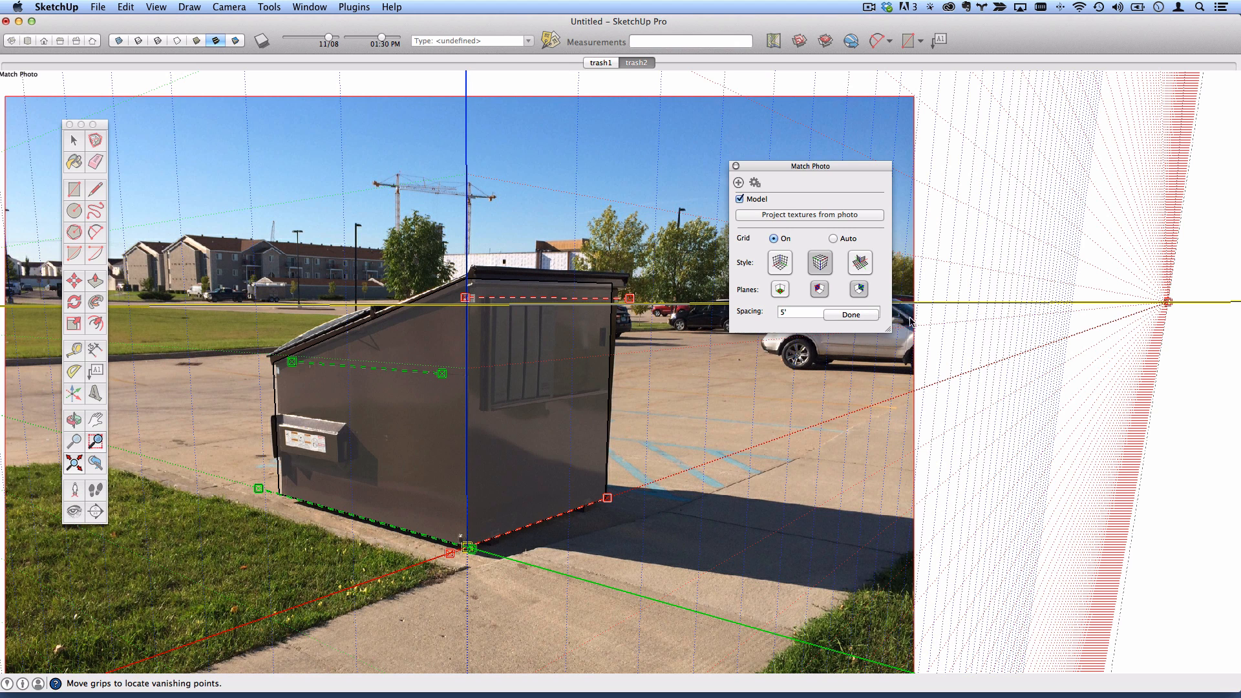
left_click(850, 315)
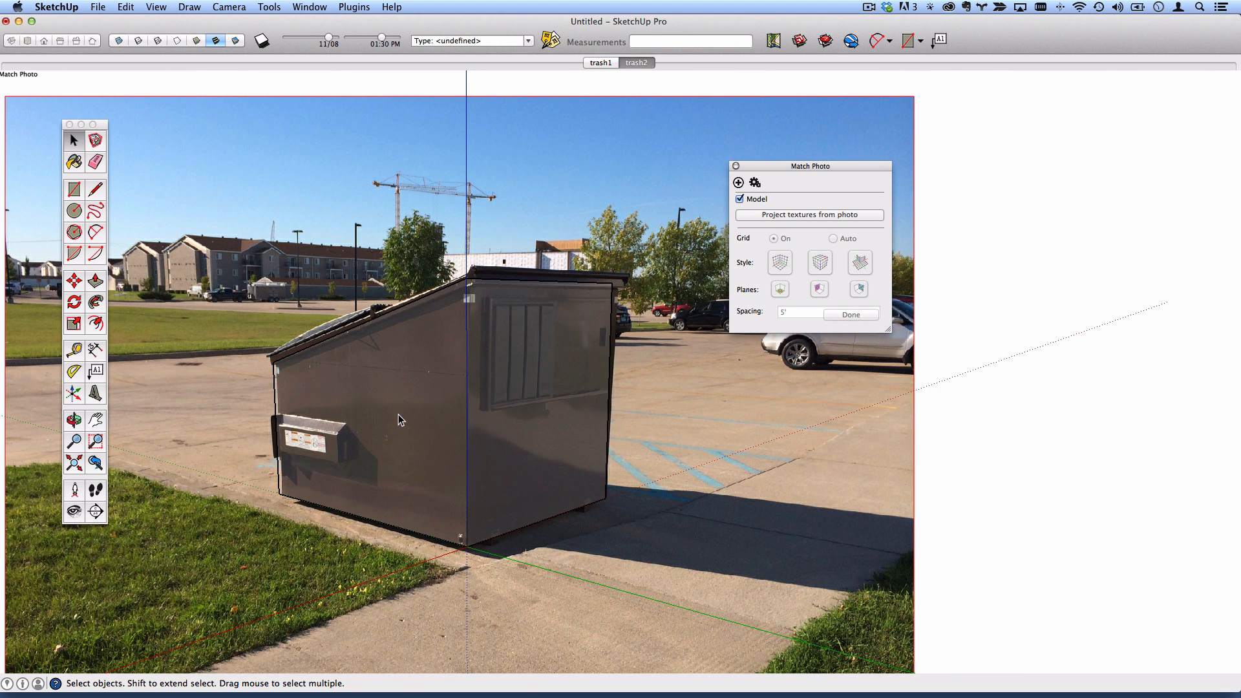
- Project the trash2 photo onto the dumpster's long side face and its back face
right_click(401, 417)
right_click(460, 317)
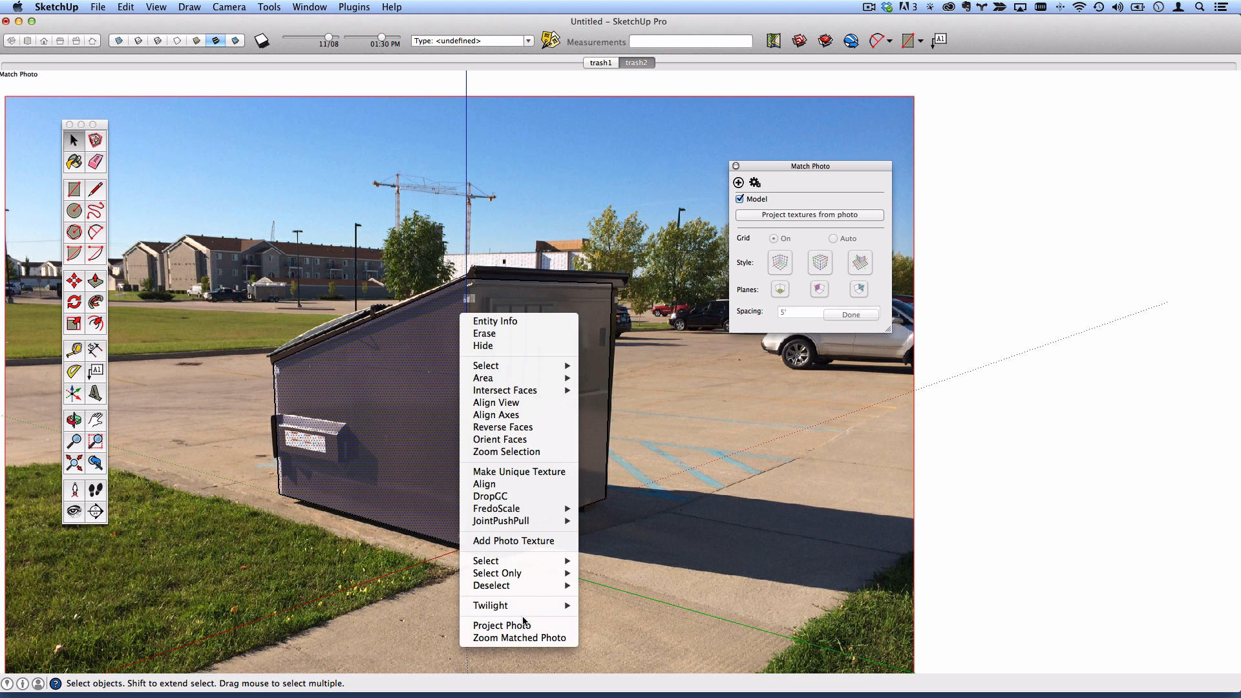
left_click(534, 626)
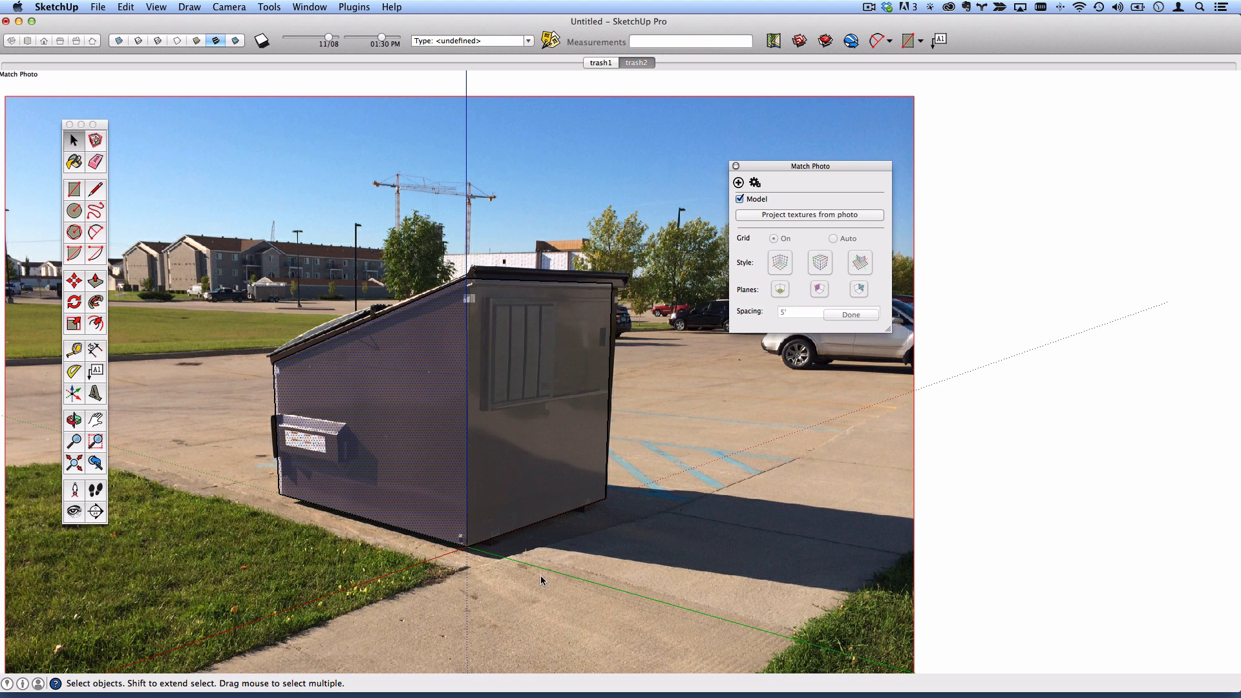
right_click(482, 302)
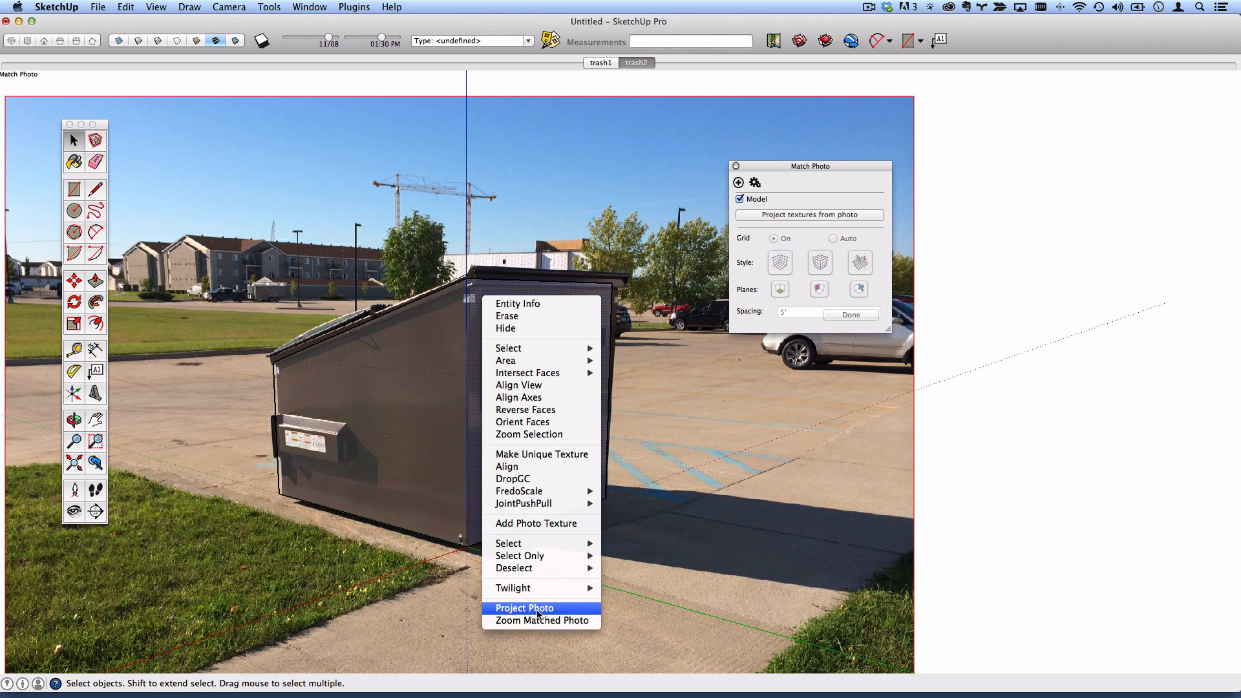
left_click(537, 608)
- Open the long side face's projected texture for pin positioning
scroll(540, 417, "down", 2)
key("o")
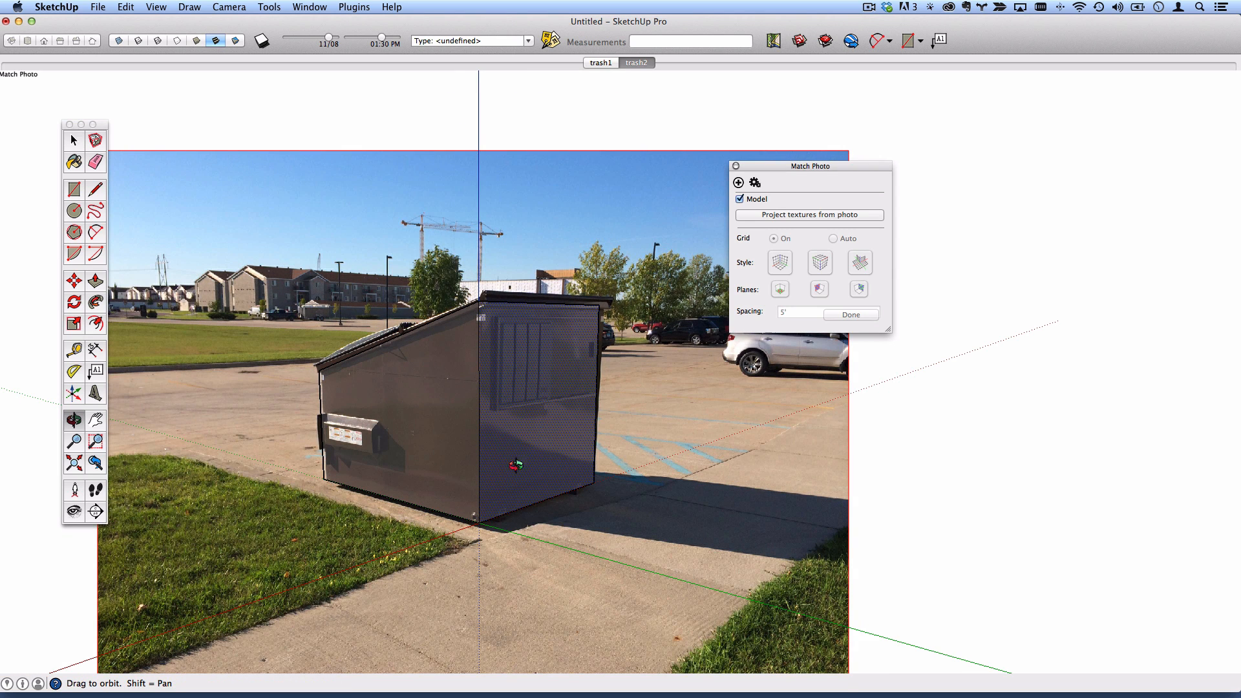
left_click_drag(374, 482, 559, 424)
key("space")
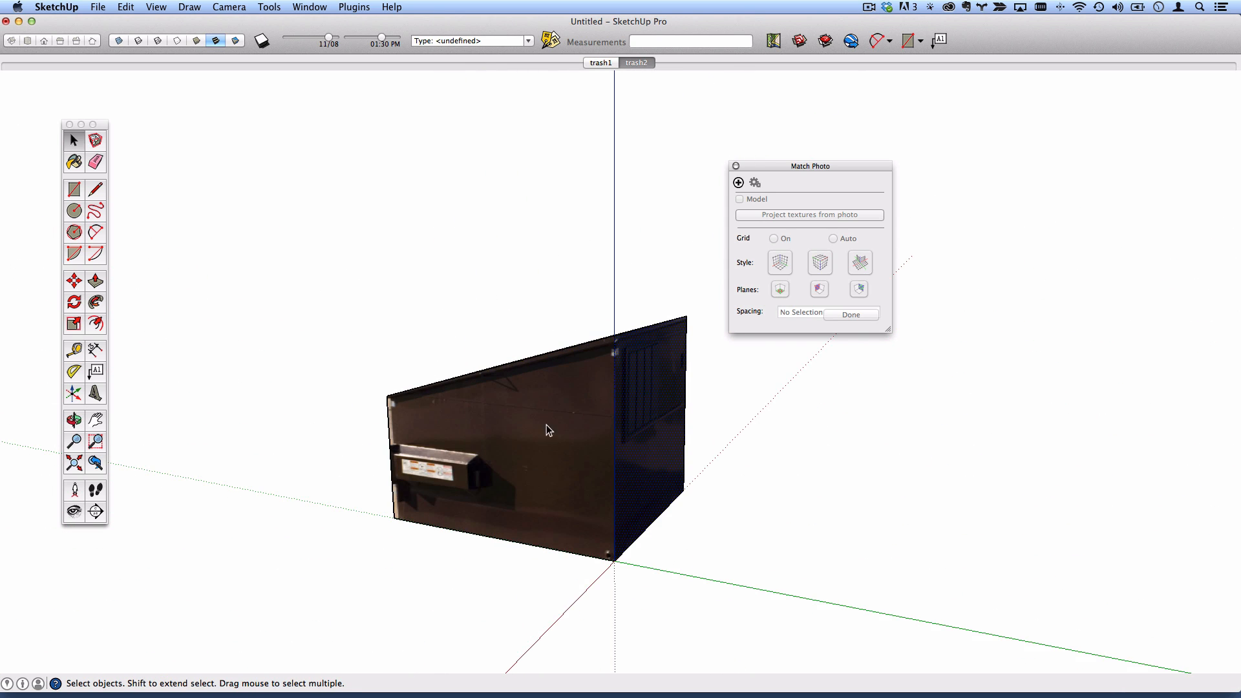
scroll(481, 429, "up", 3)
right_click(503, 417)
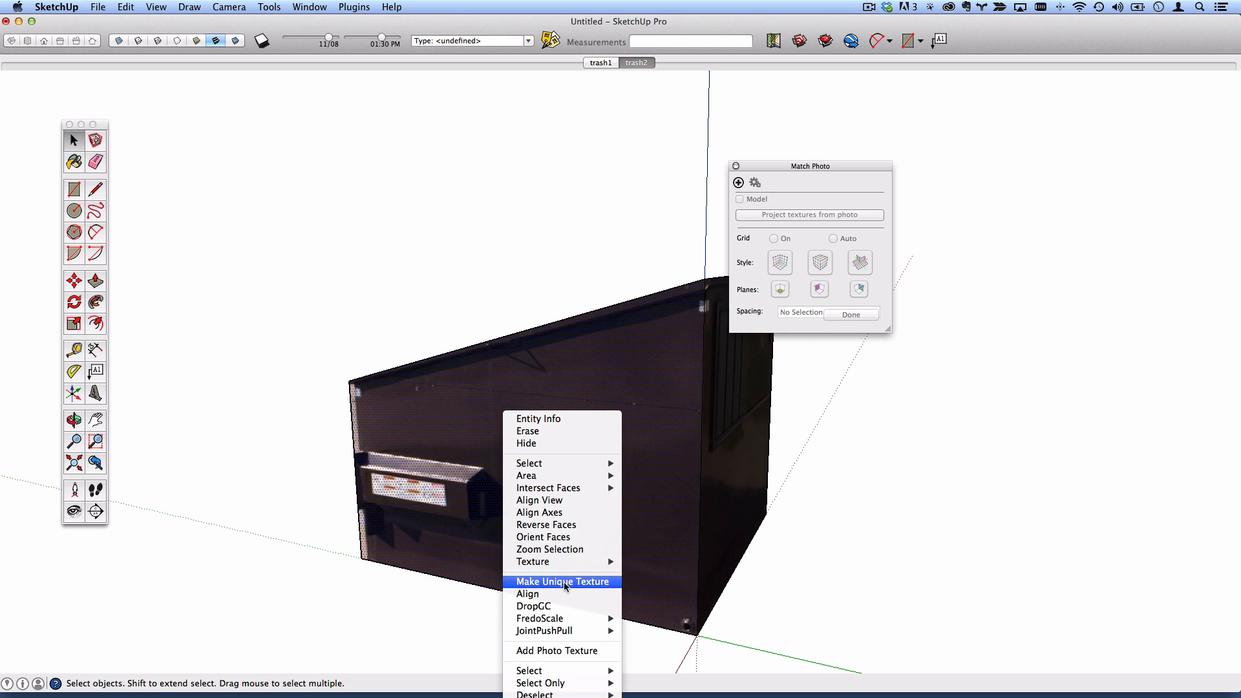
mouse_move(559, 567)
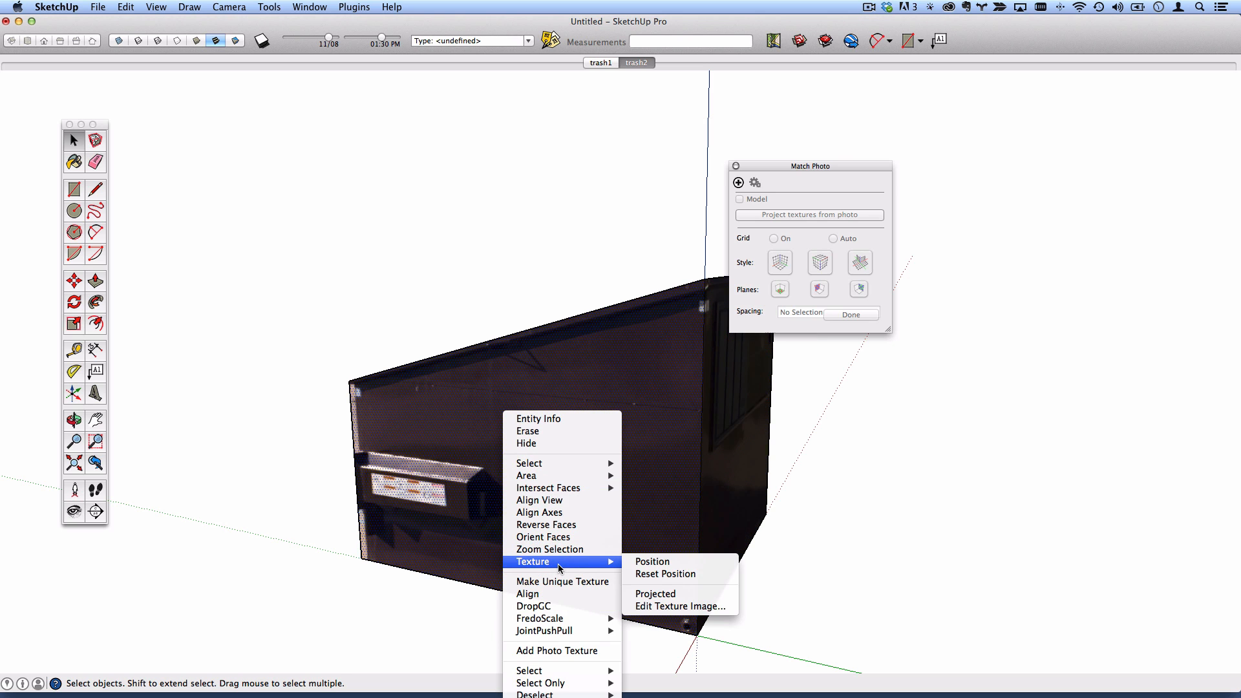
left_click(685, 560)
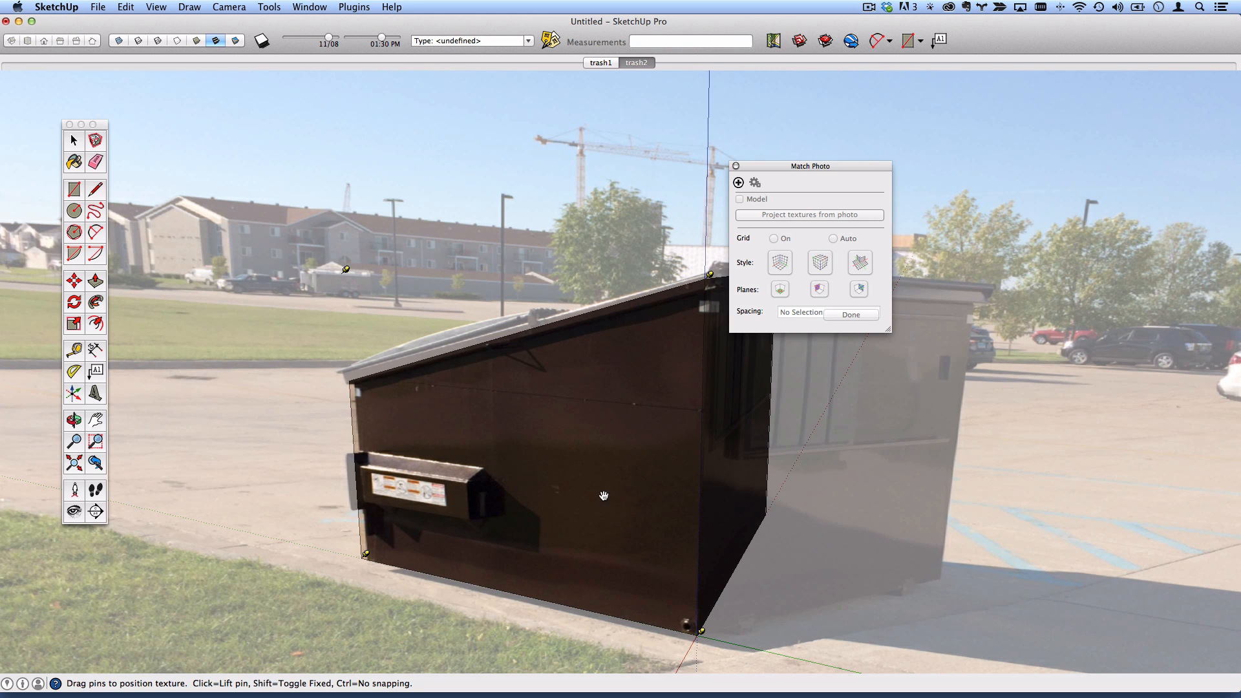
right_click(556, 408)
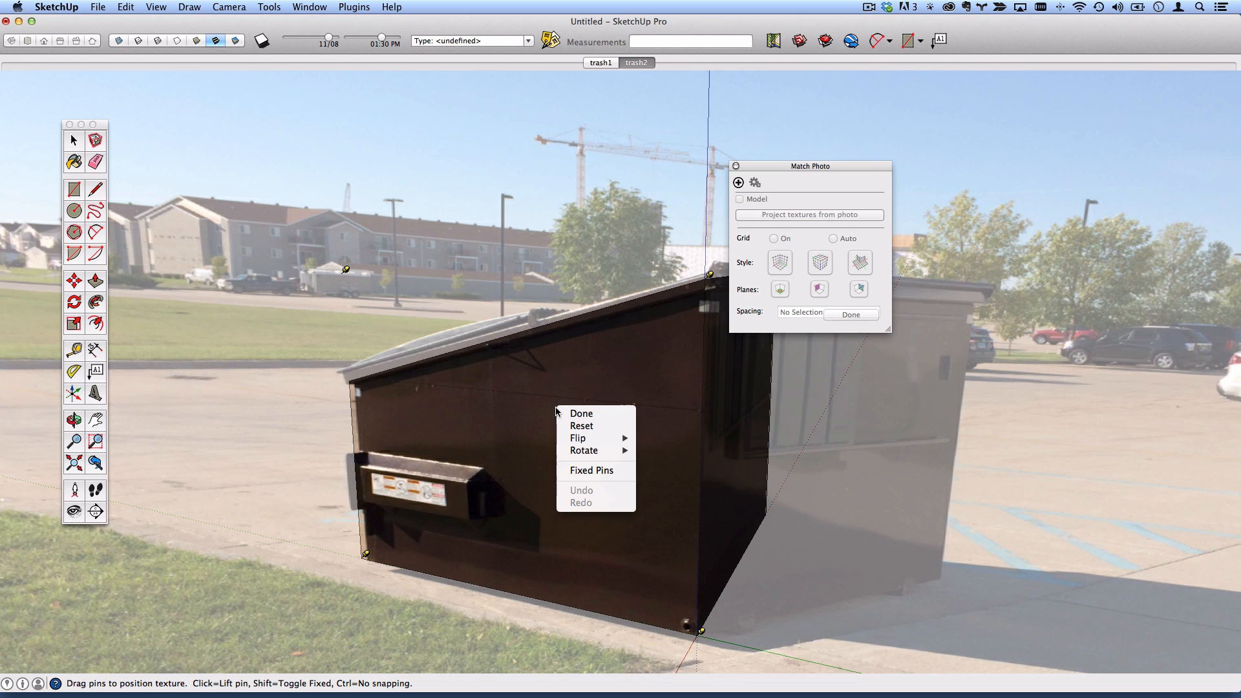
left_click(590, 471)
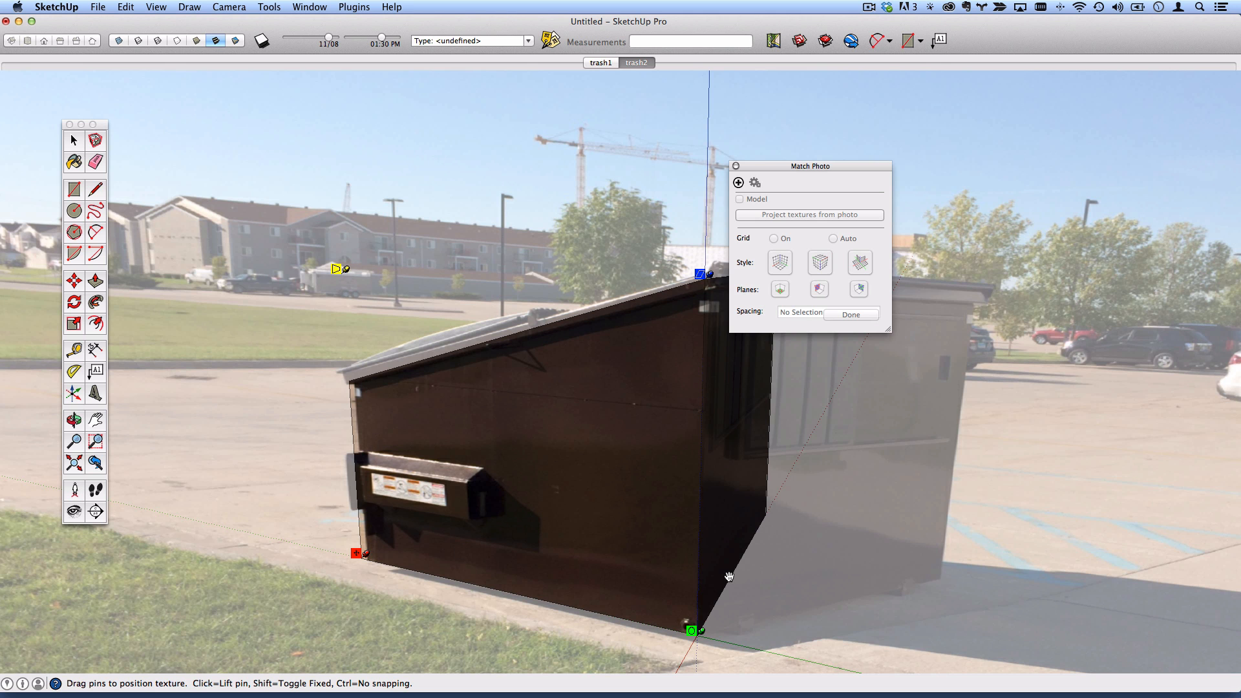
mouse_move(370, 561)
left_mouse_down()
mouse_move(363, 549)
mouse_move(444, 533)
mouse_move(382, 539)
mouse_move(364, 554)
left_mouse_up()
mouse_move(701, 635)
left_mouse_down()
mouse_move(623, 612)
mouse_move(693, 630)
left_mouse_up()
right_click(575, 365)
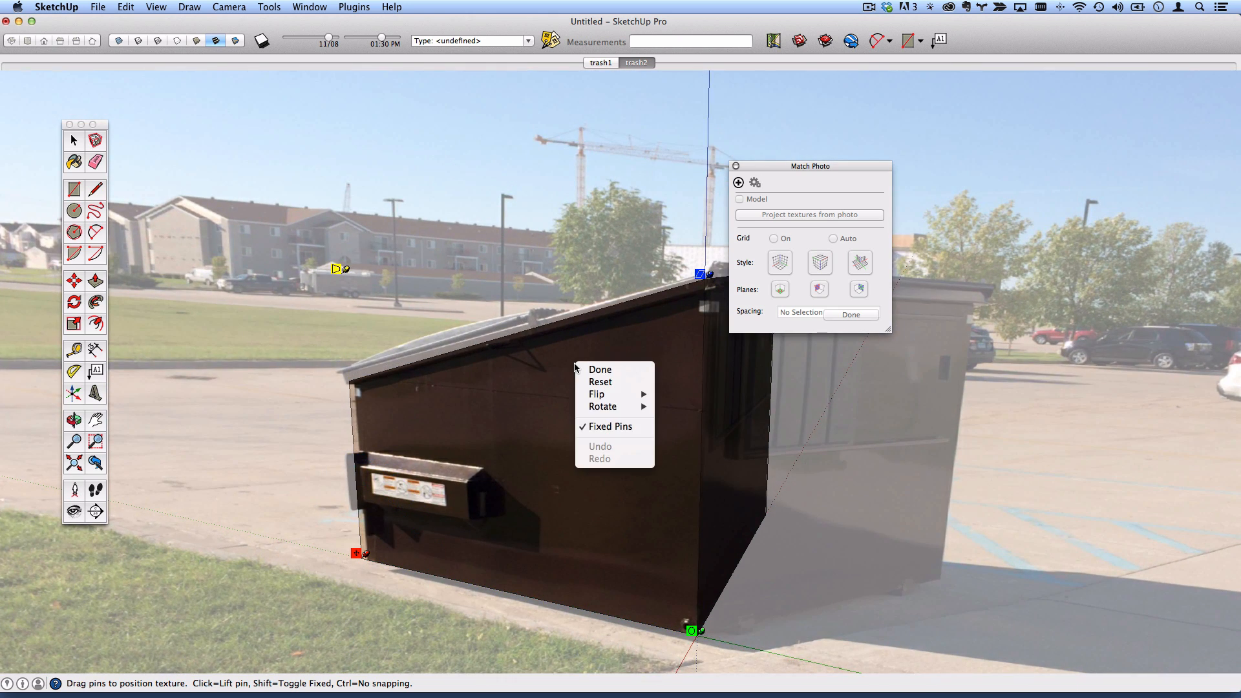
left_click(611, 426)
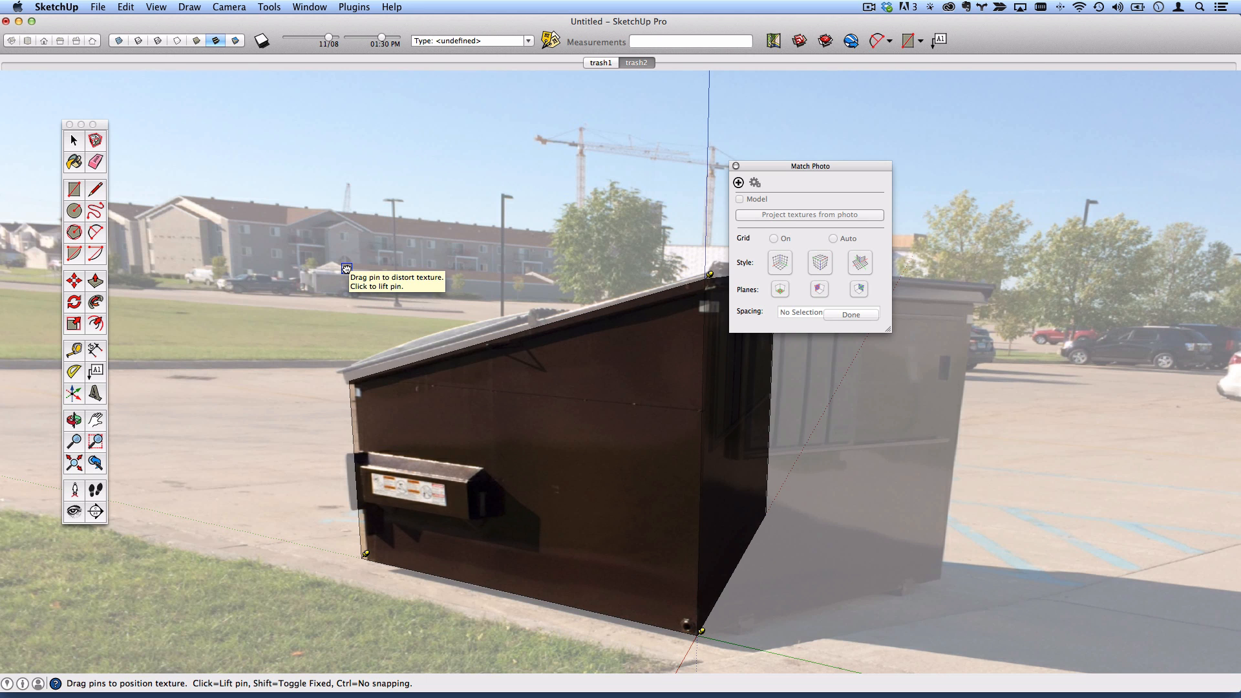
- Move the texture's upper outer pin onto the low upper corner of the dumpster's long side face
left_click_drag(347, 268, 356, 393)
scroll(356, 394, "up", 8)
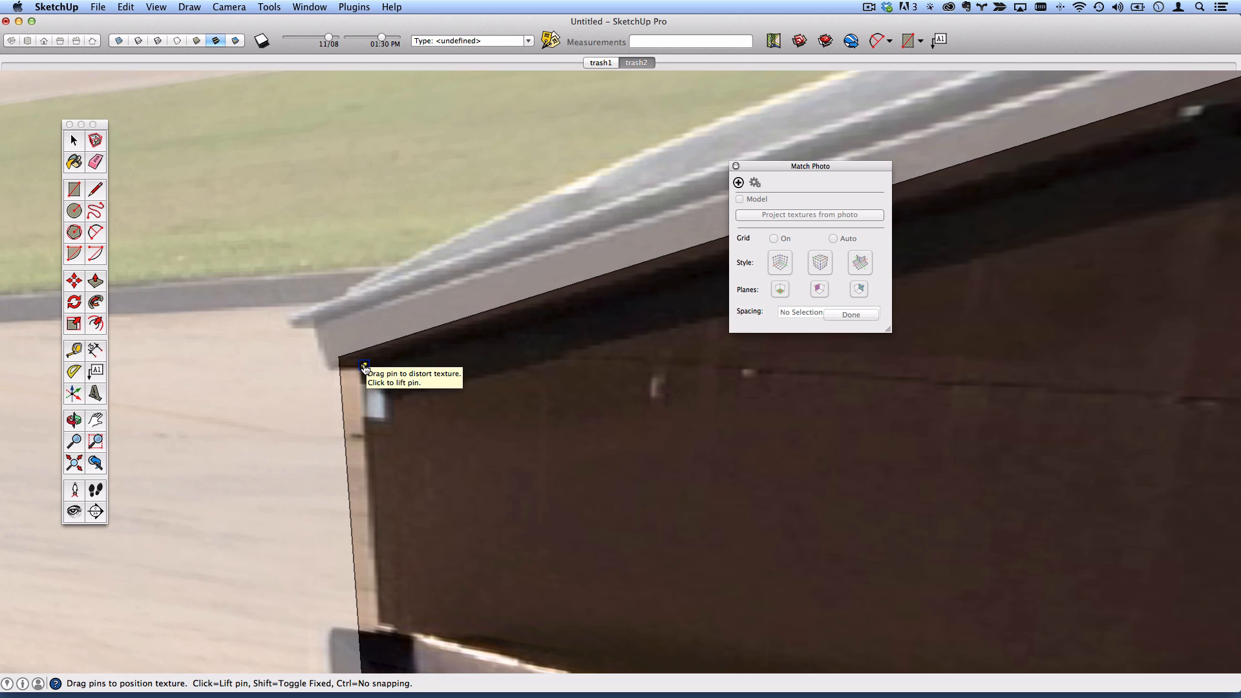
scroll(373, 370, "down", 6)
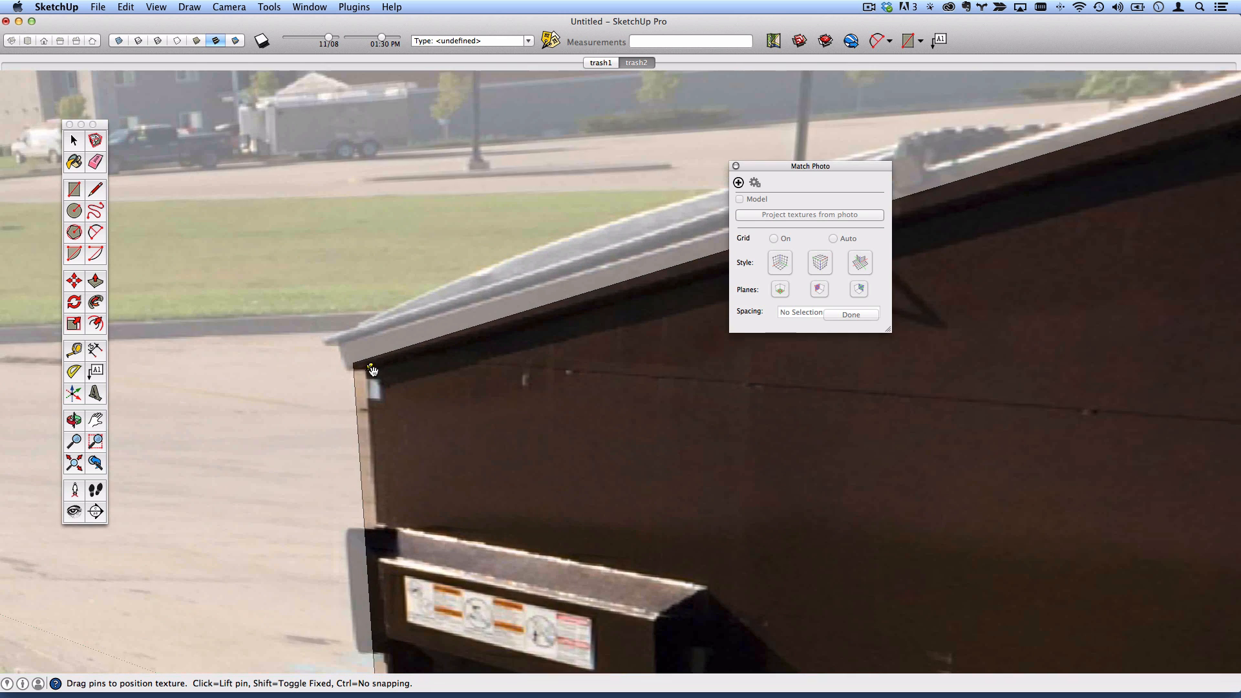
scroll(373, 370, "up", 3)
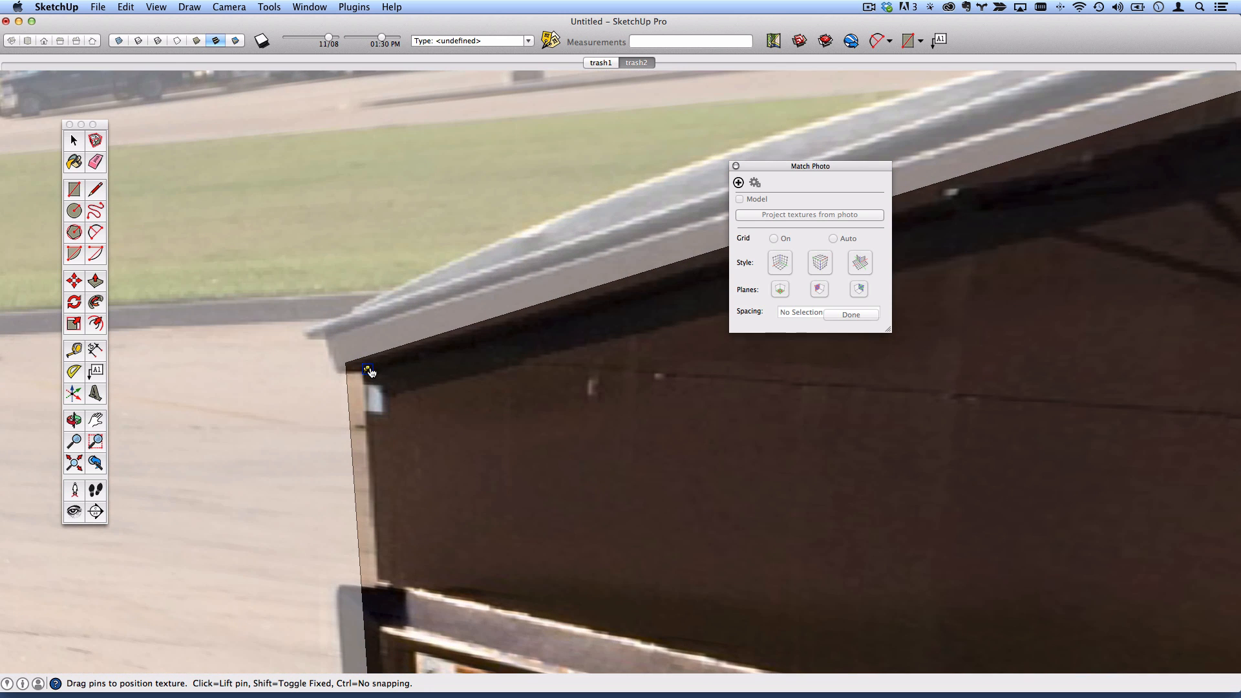
left_click_drag(371, 372, 353, 364)
scroll(354, 367, "down", 5)
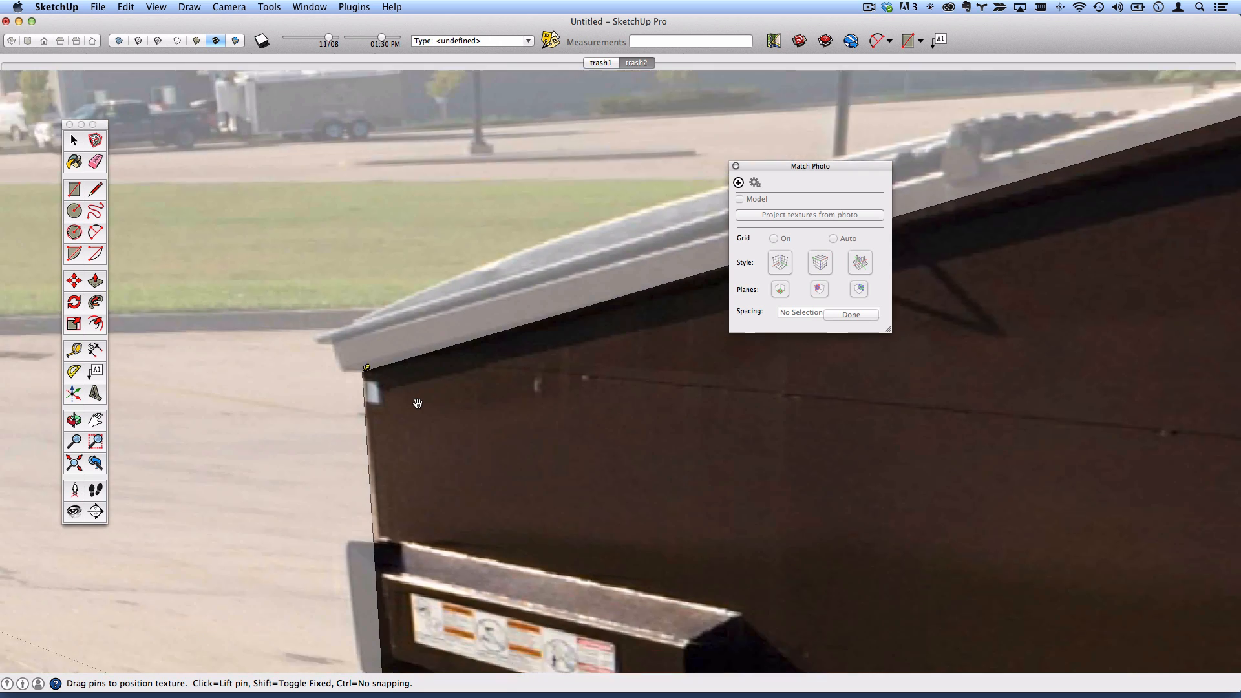
- Move the lower outer pin to the bottom corner of the long side face and apply the corrected texture
scroll(425, 583, "up", 5)
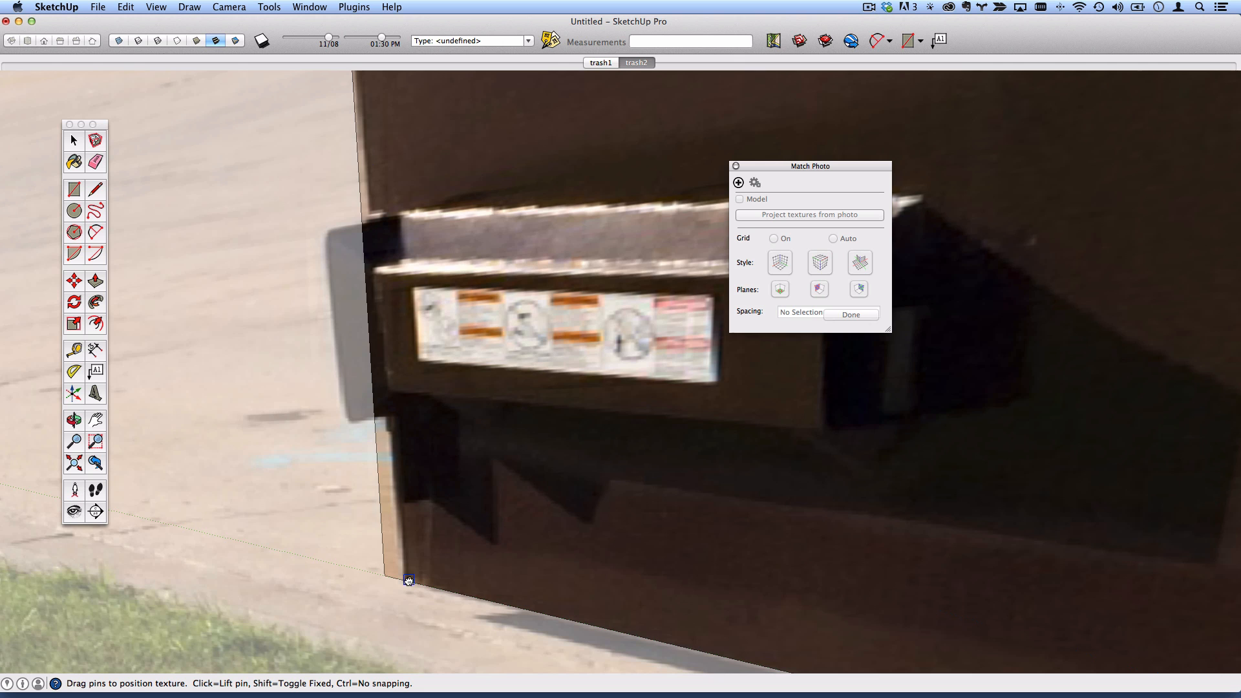
left_click_drag(409, 580, 390, 573)
scroll(401, 560, "down", 10)
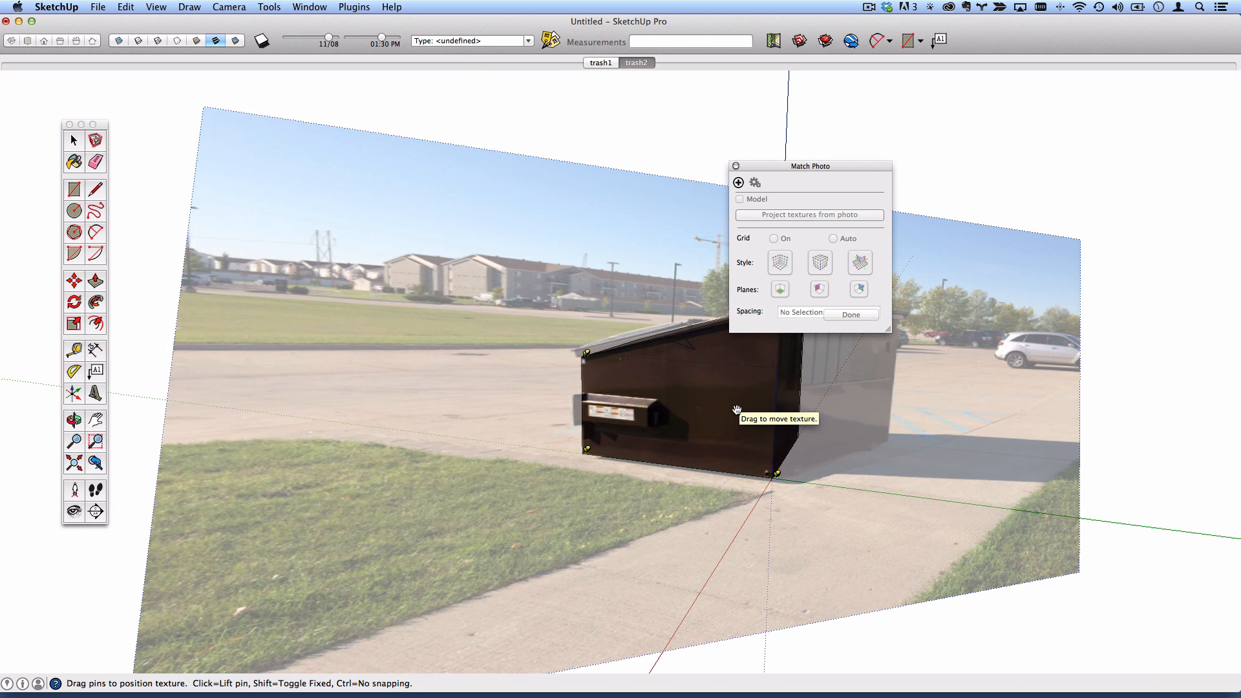
key("Return")
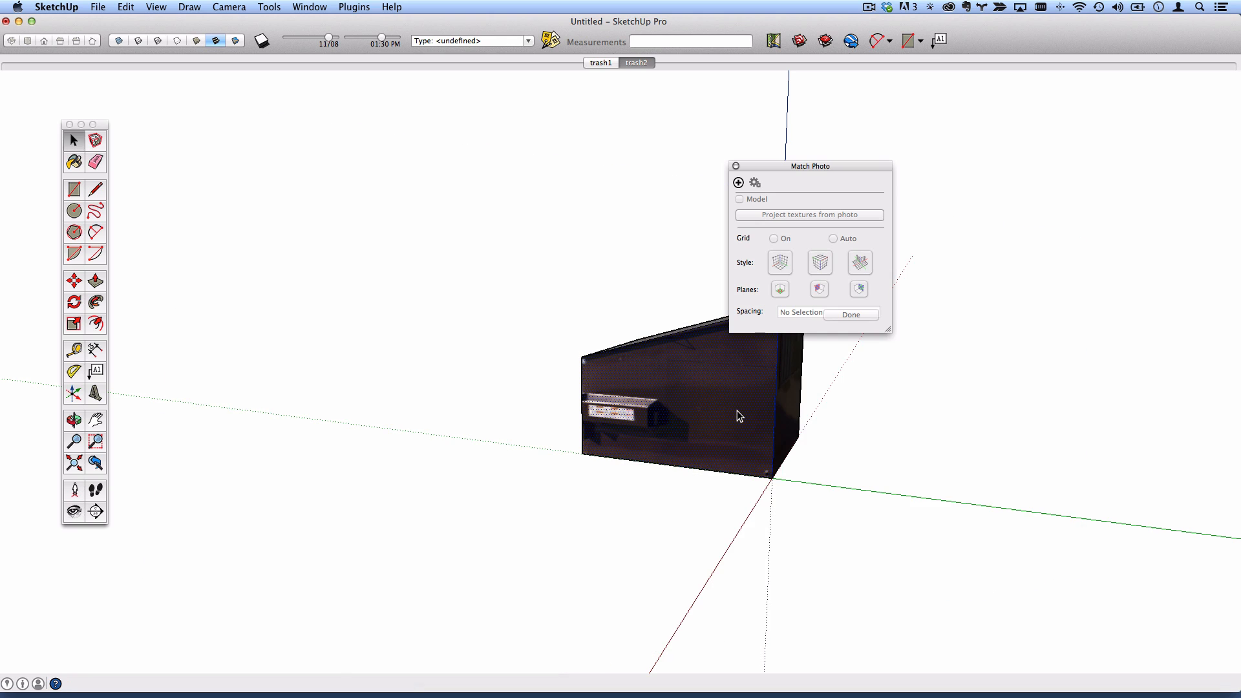
- Check the textured dumpster in 3D and compare it with the trash1 and trash2 matched photo scenes
middle_click_drag(730, 427, 552, 413)
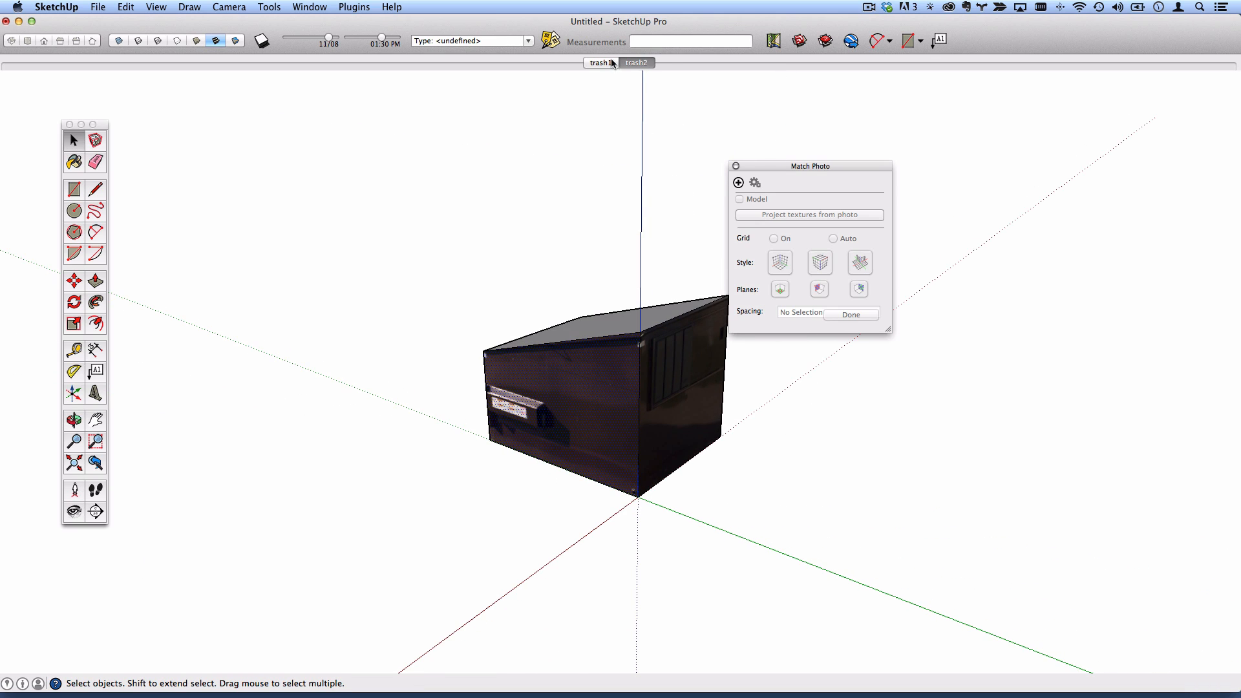
left_click(598, 64)
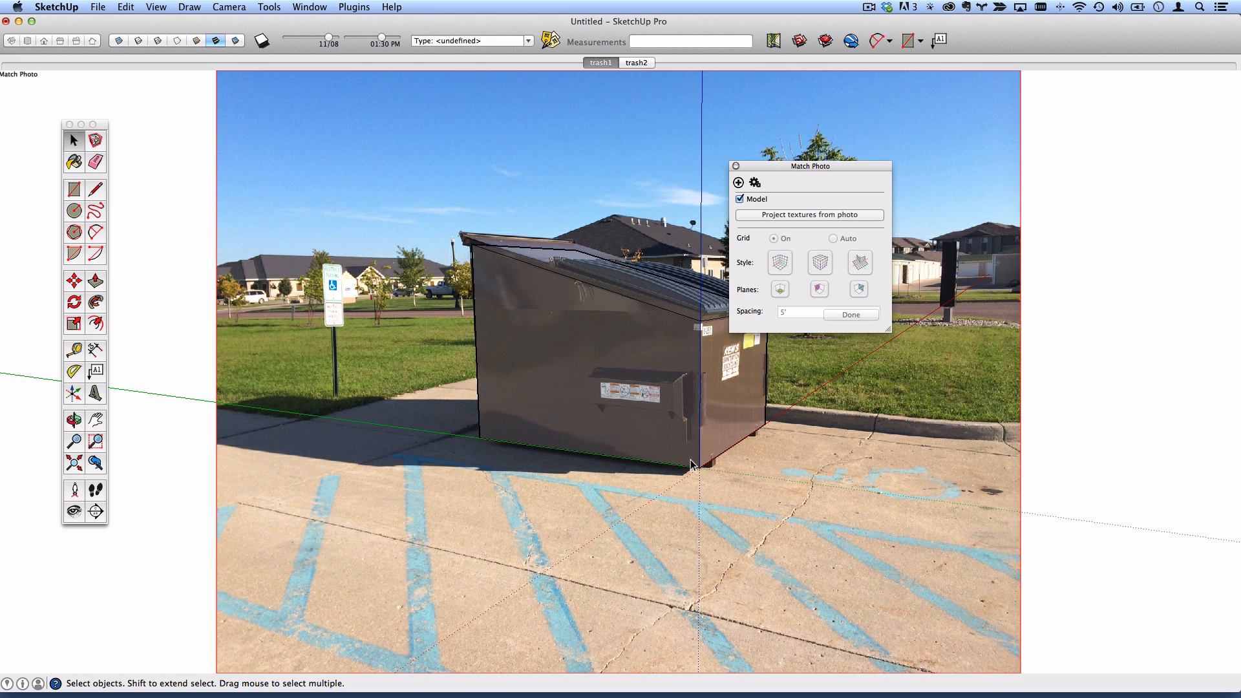
left_click(637, 61)
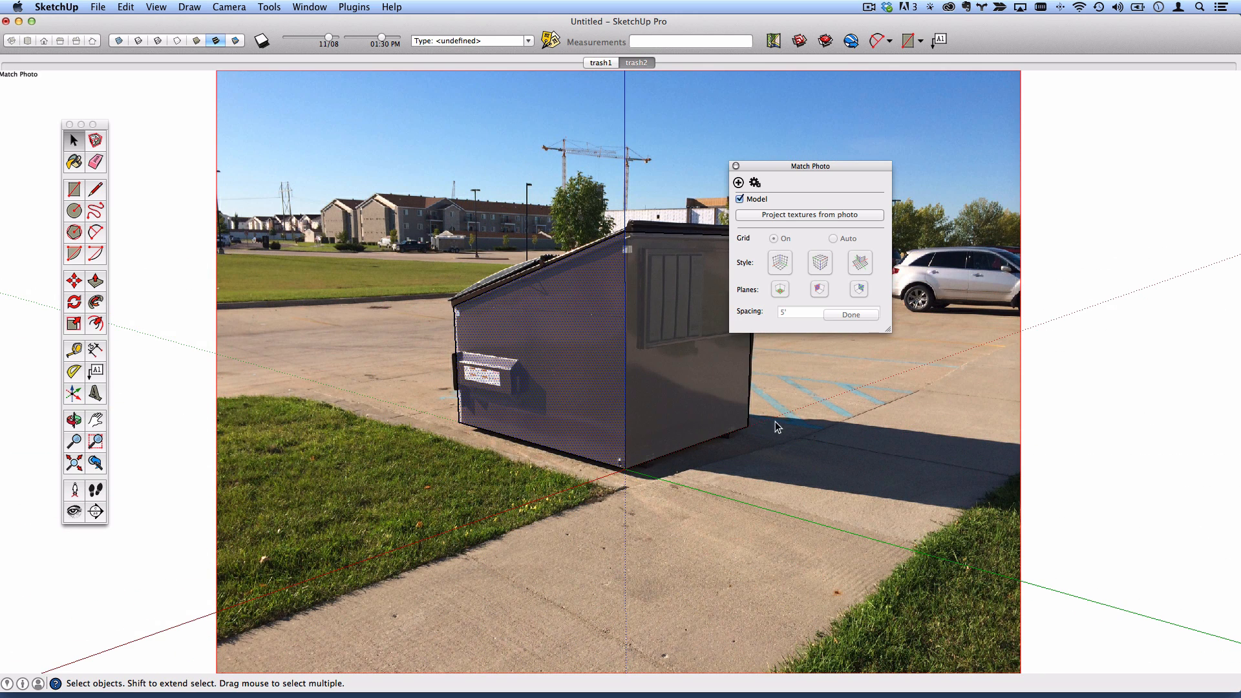
left_click(601, 65)
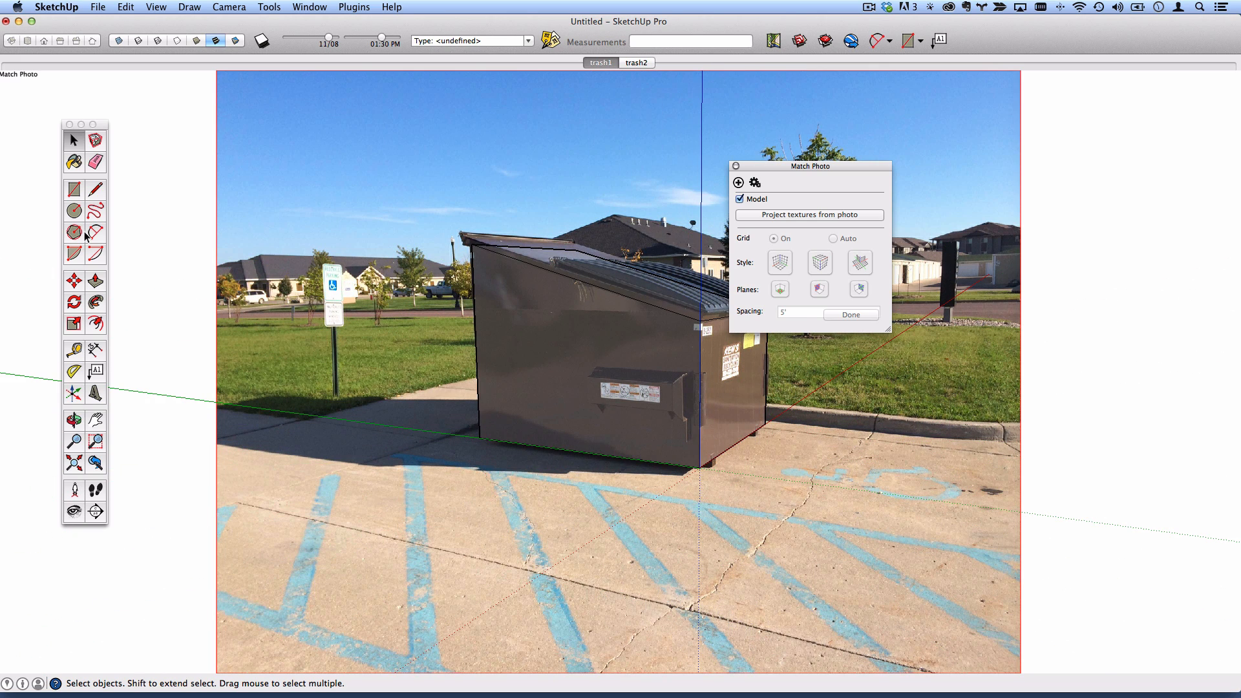
- Switch to the mp example folder in Finder and browse its photos back from trash2.JPG to break1.JPG
key("super+Tab")
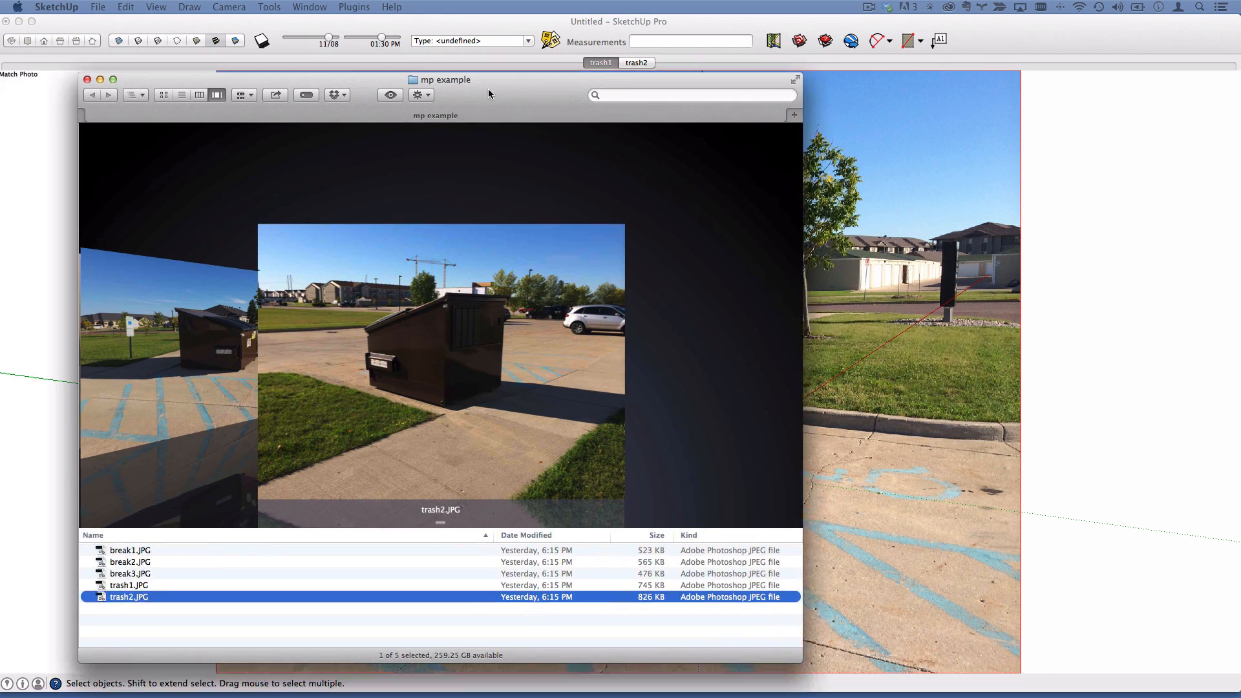
left_click_drag(487, 88, 710, 81)
key("Up")
key("Up")
key("Up")
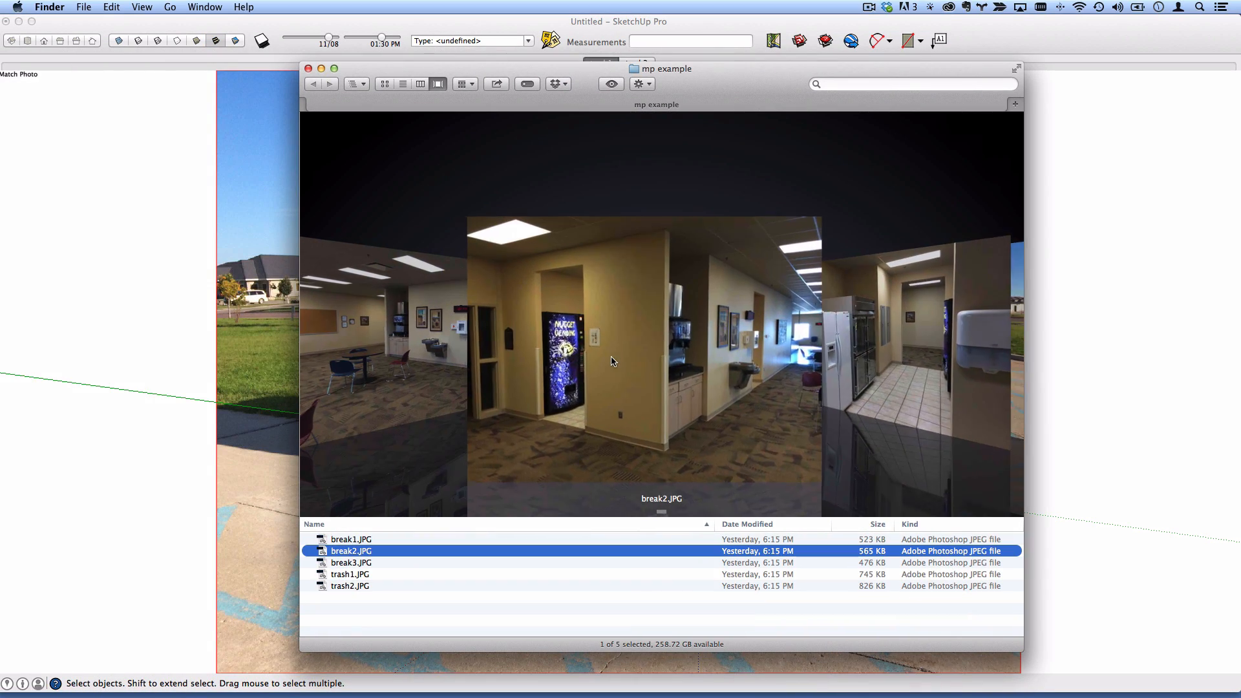
key("Up")
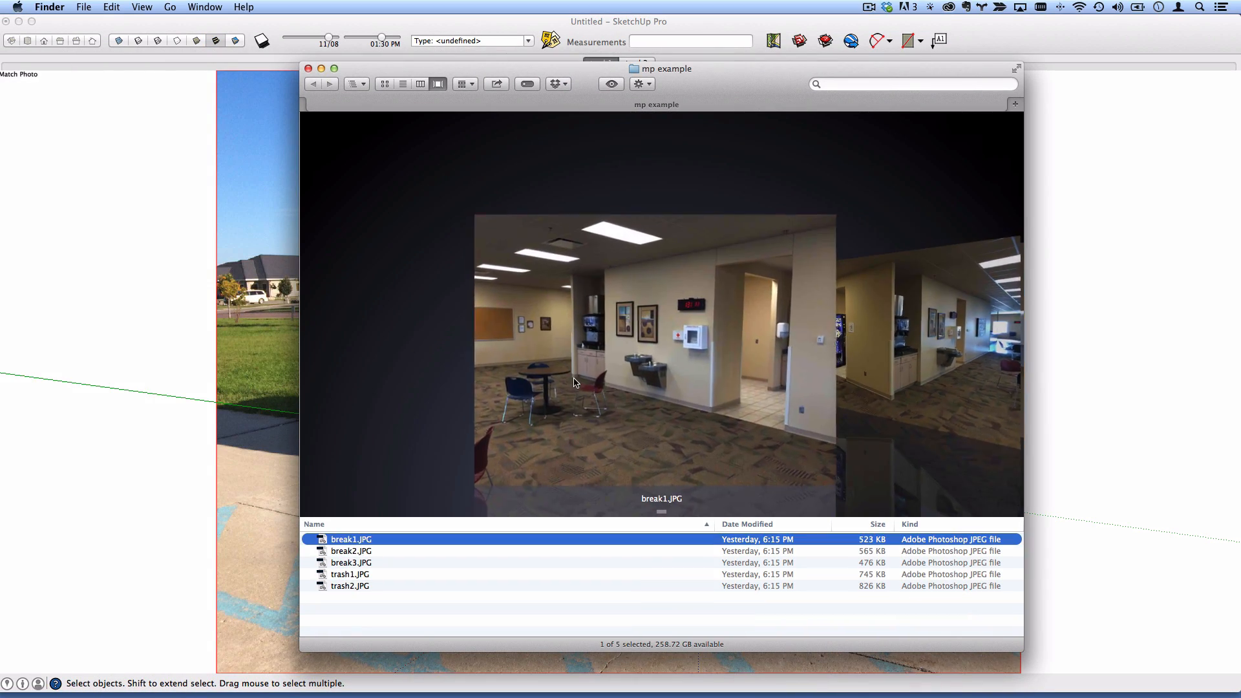
- Compare the room corners and wall lines in break1.JPG, break2.JPG and break3.JPG, finishing on break3.JPG
key("Down")
key("Down")
key("Down")
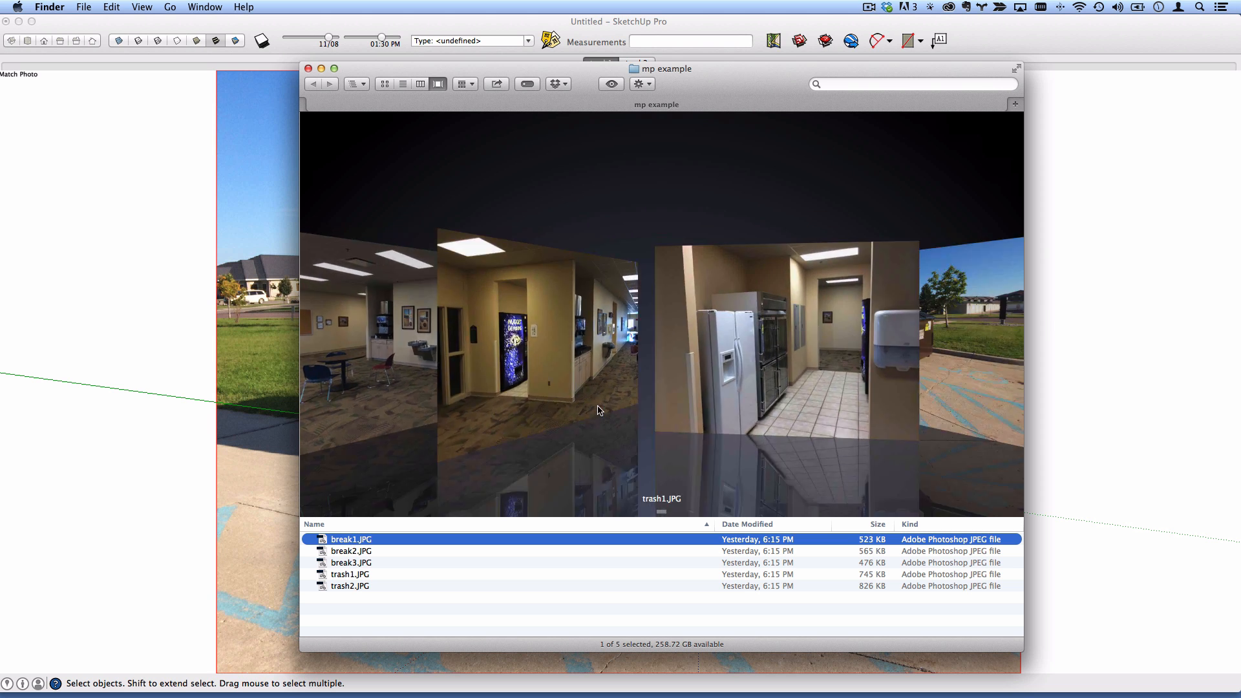
key("Up")
key("Up")
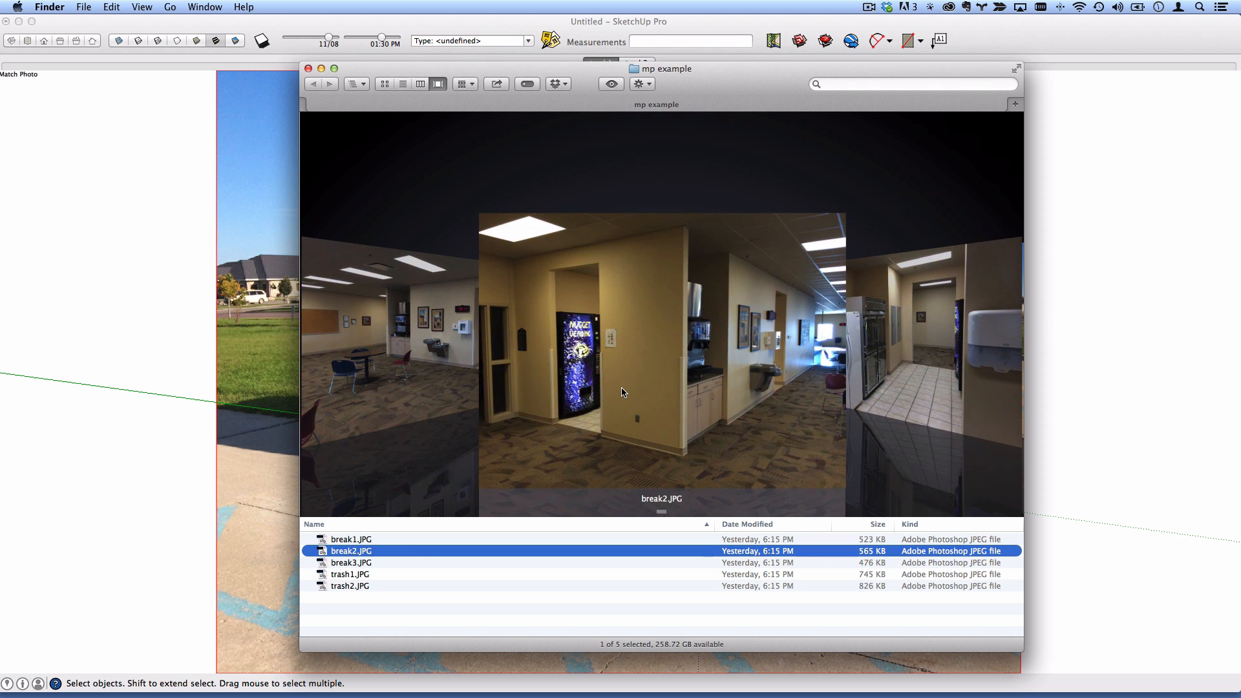
key("Up")
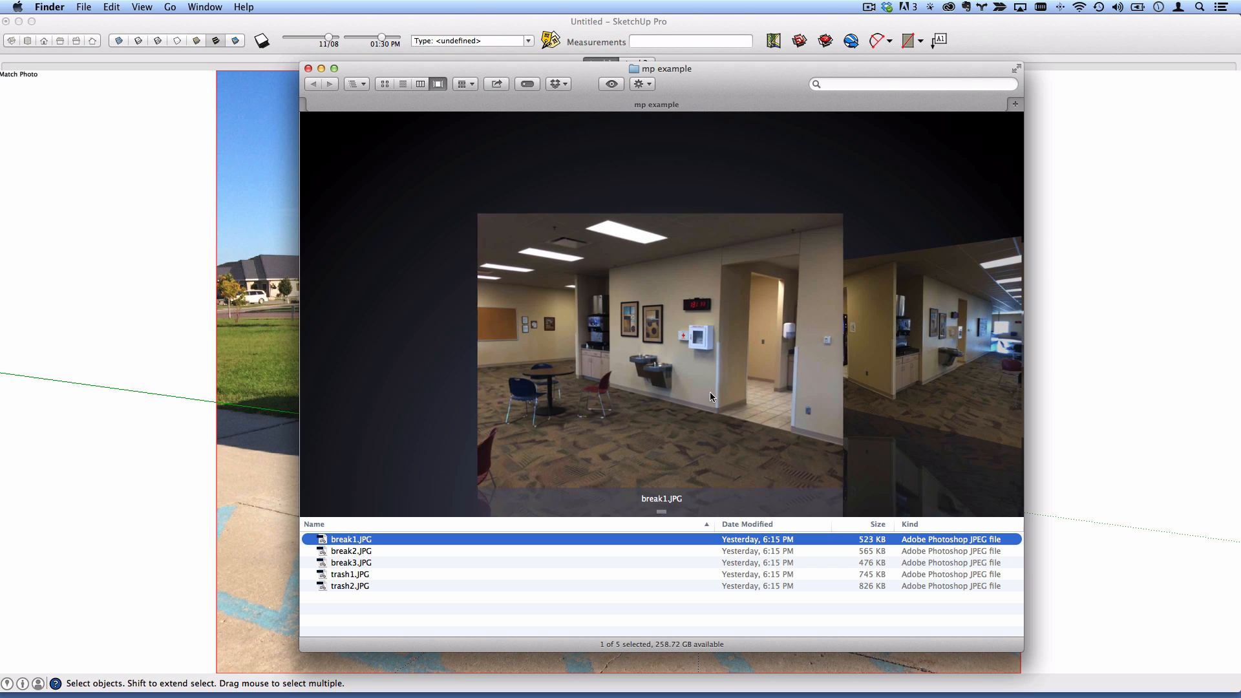
key("Down")
key("Down")
key("Down")
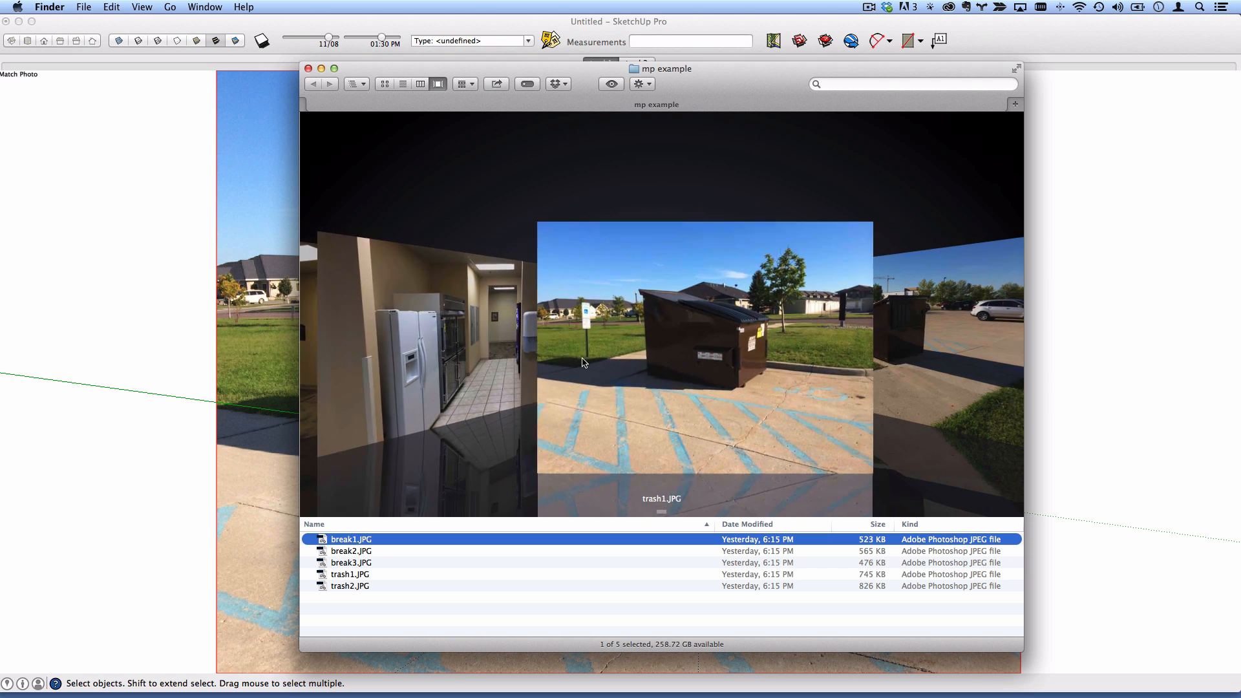
key("Up")
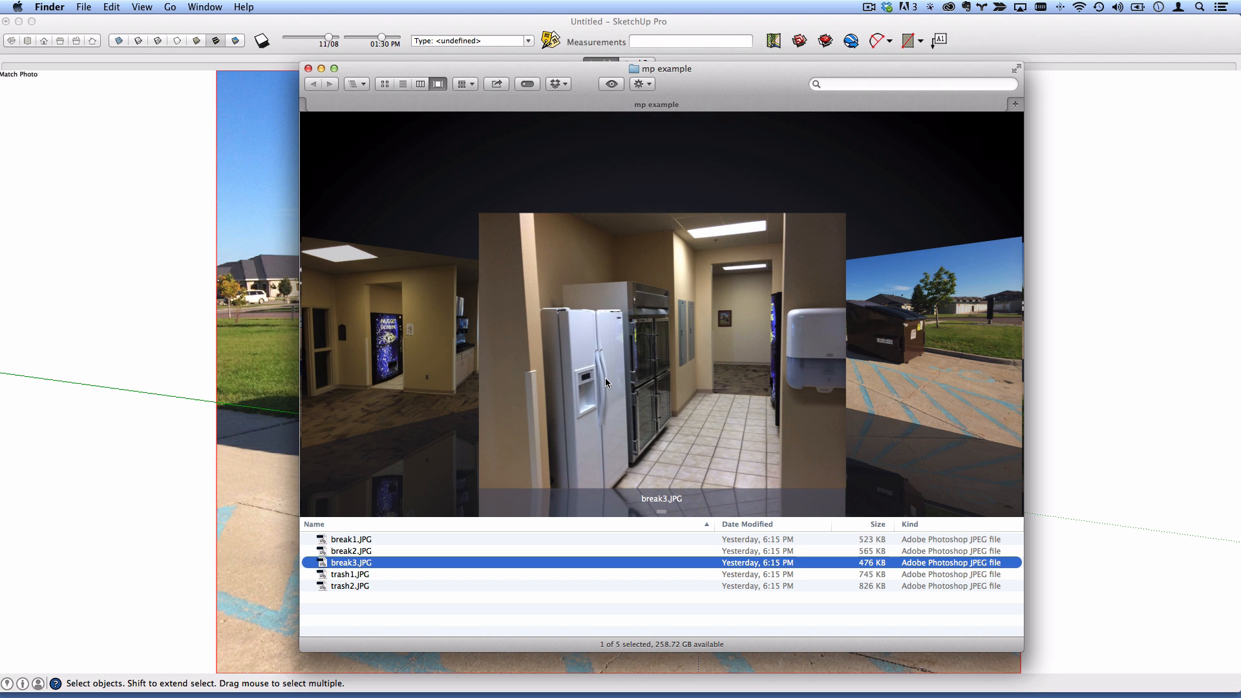
key("Up")
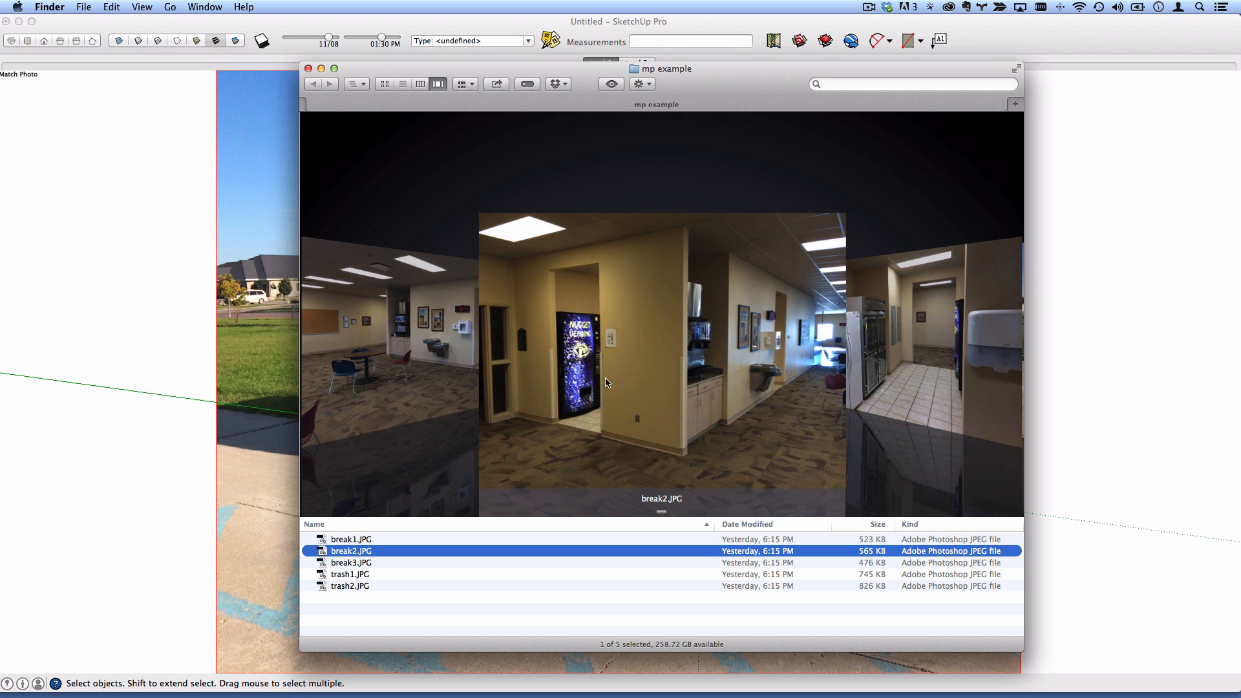
key("Up")
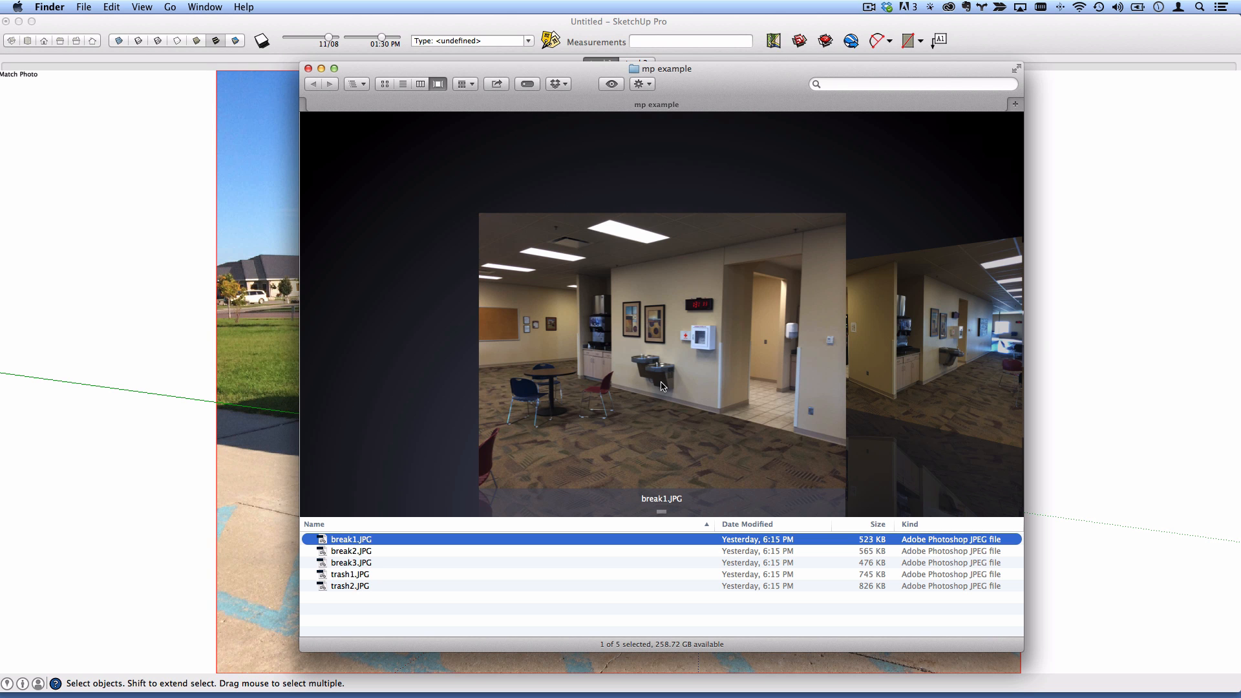
key("Down")
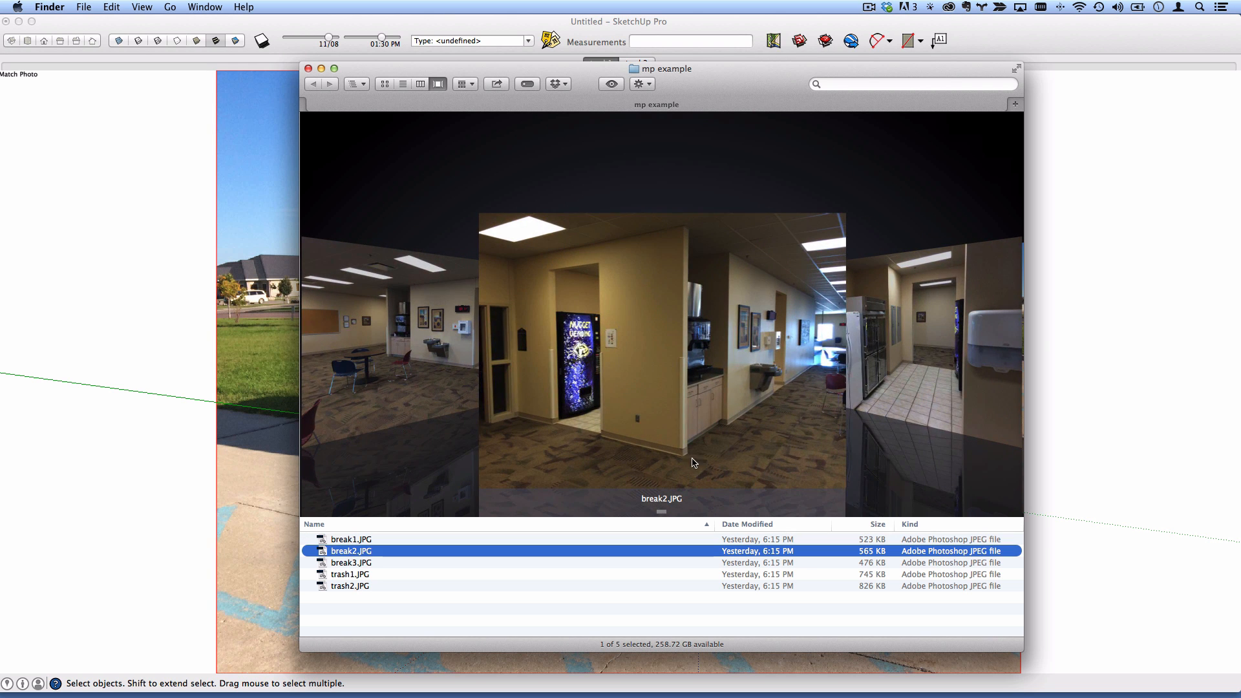
key("Down")
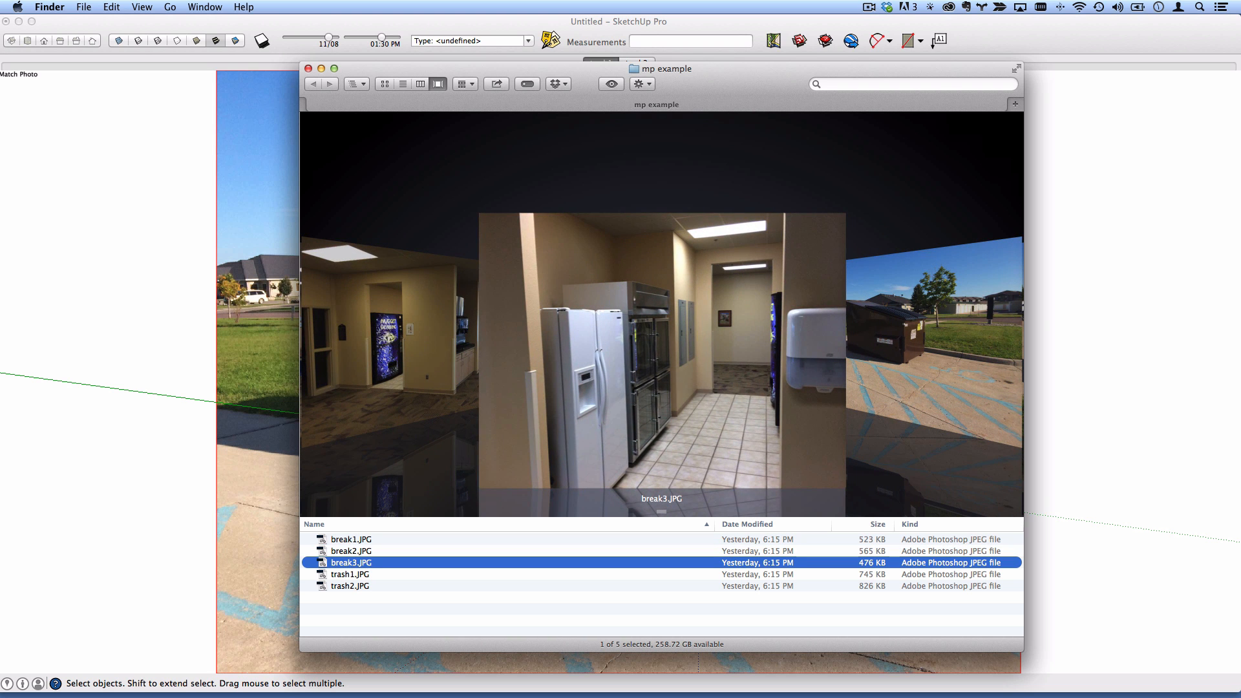
- Bring the fargo.skp model into view, clear the Match Photo palette off it, and examine the corner building with the Metro sign
mouse_move(0, 110)
left_mouse_down()
mouse_move(574, 158)
mouse_move(761, 113)
left_mouse_up()
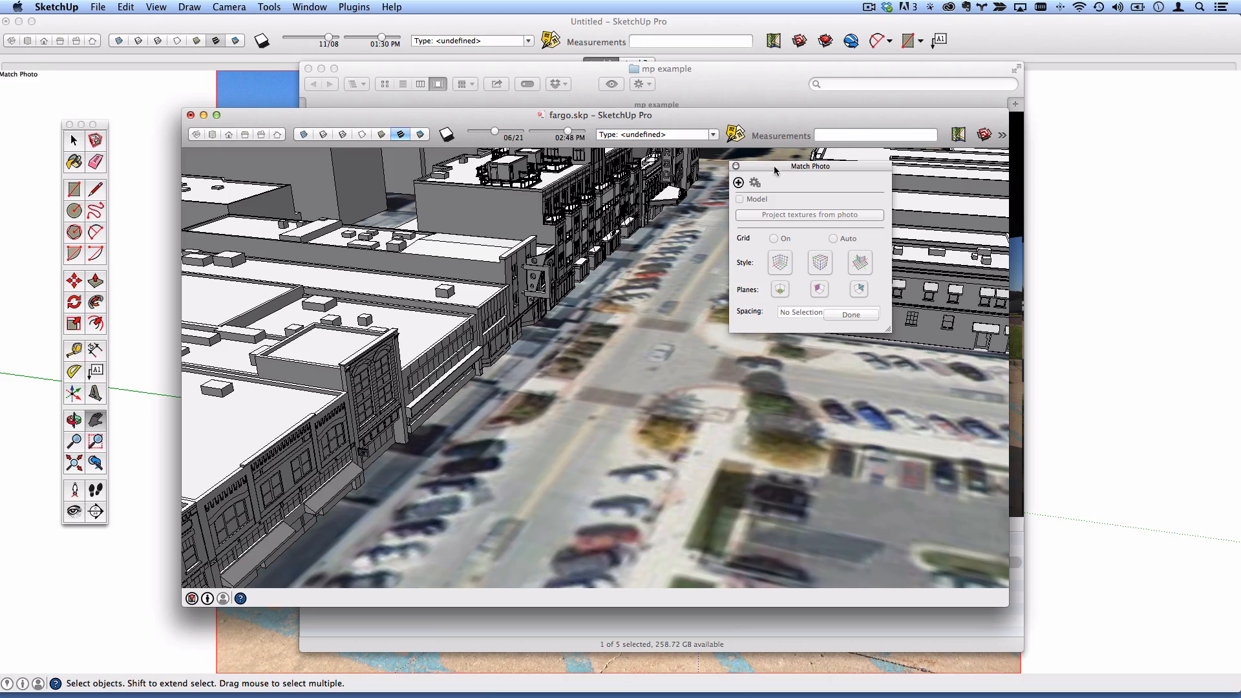
left_click_drag(776, 167, 1058, 165)
scroll(700, 324, "down", 5)
middle_click_drag(700, 324, 363, 420)
scroll(517, 262, "up", 5)
middle_click_drag(493, 197, 535, 320, "shift")
scroll(533, 327, "up", 5)
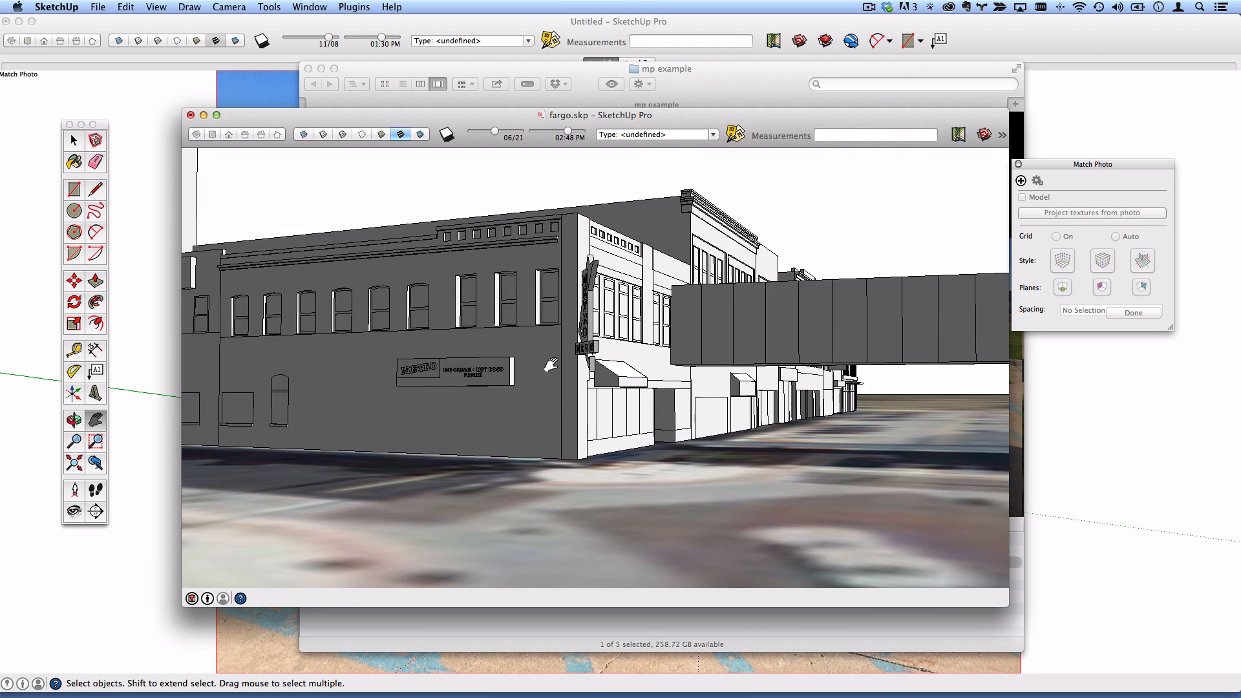
scroll(550, 366, "up", 3)
middle_click_drag(566, 391, 570, 404, "shift")
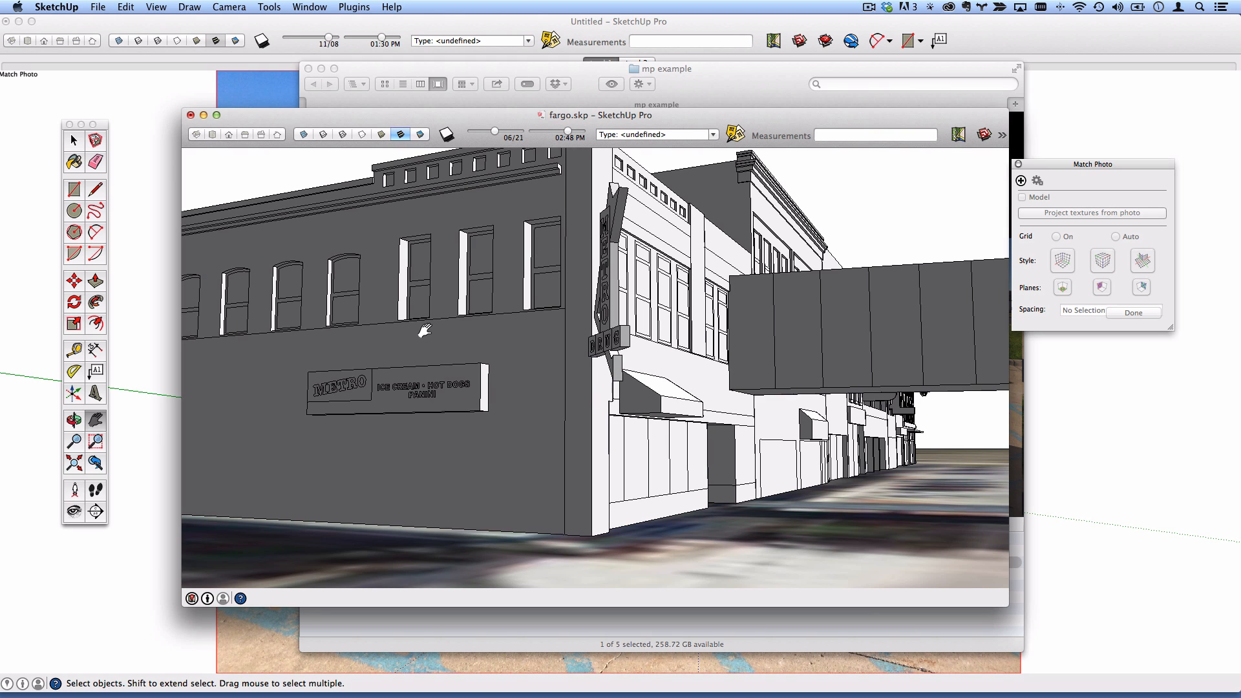
- Inspect the Metro building's long side facade and the skyway beyond it in the fargo.skp model
left_click_drag(501, 350, 887, 368)
left_click_drag(444, 391, 439, 391)
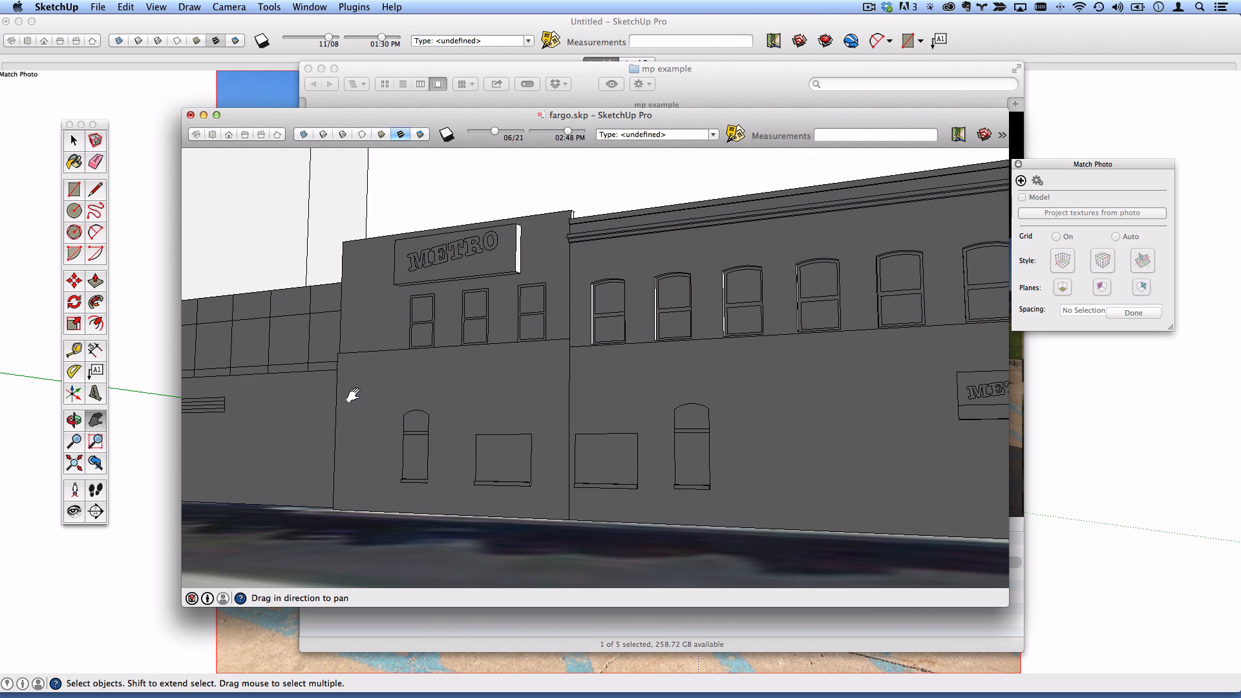
left_click_drag(314, 397, 774, 390)
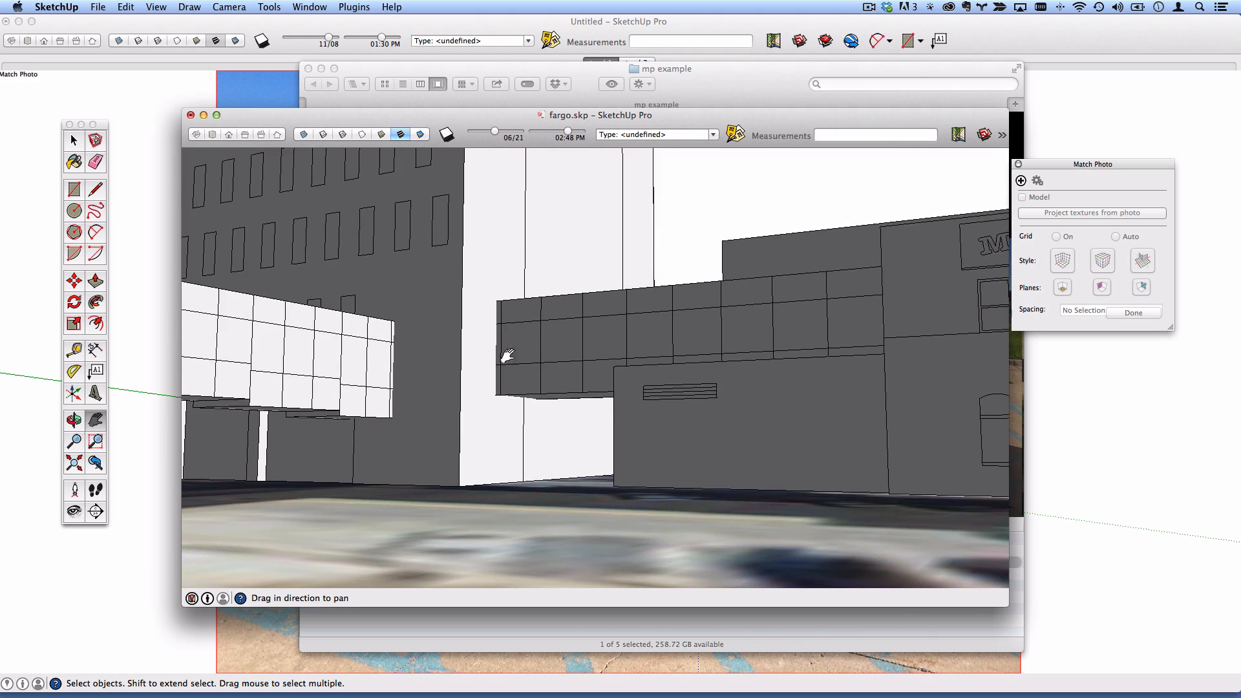
- Examine the whole downtown block layout of the fargo.skp model from above
key("o")
left_click_drag(504, 354, 615, 417)
middle_click_drag(615, 417, 492, 319, "shift")
scroll(493, 320, "down", 15)
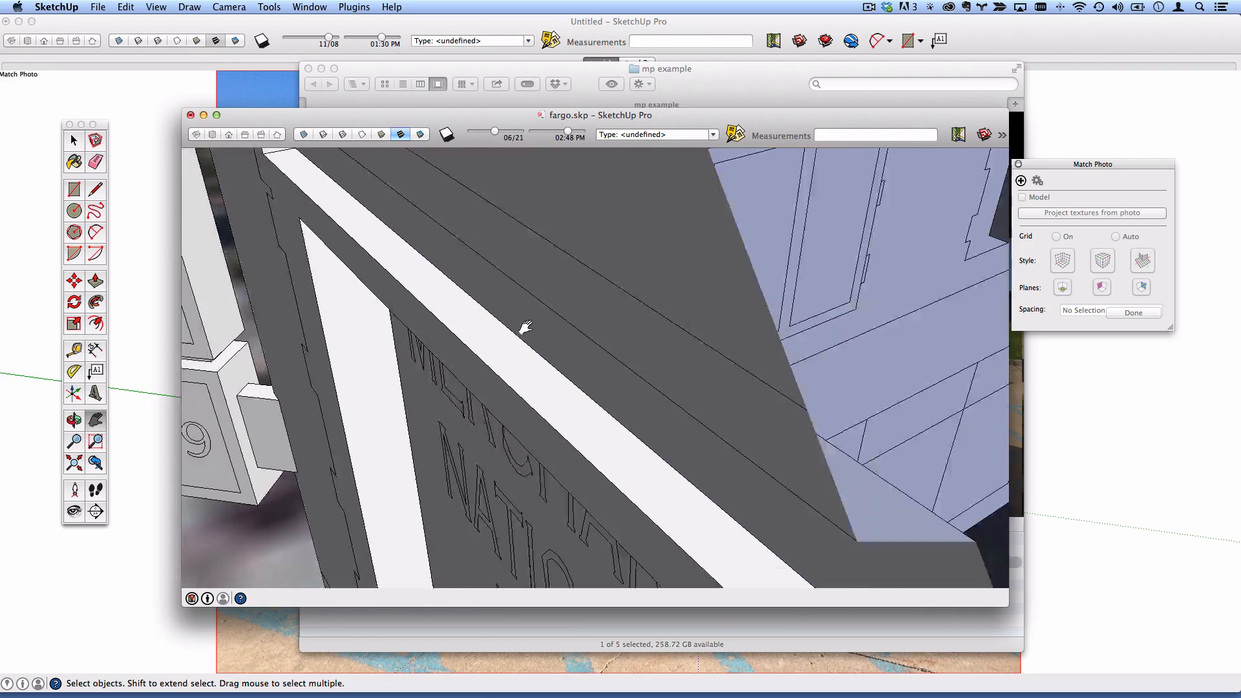
scroll(520, 343, "down", 7)
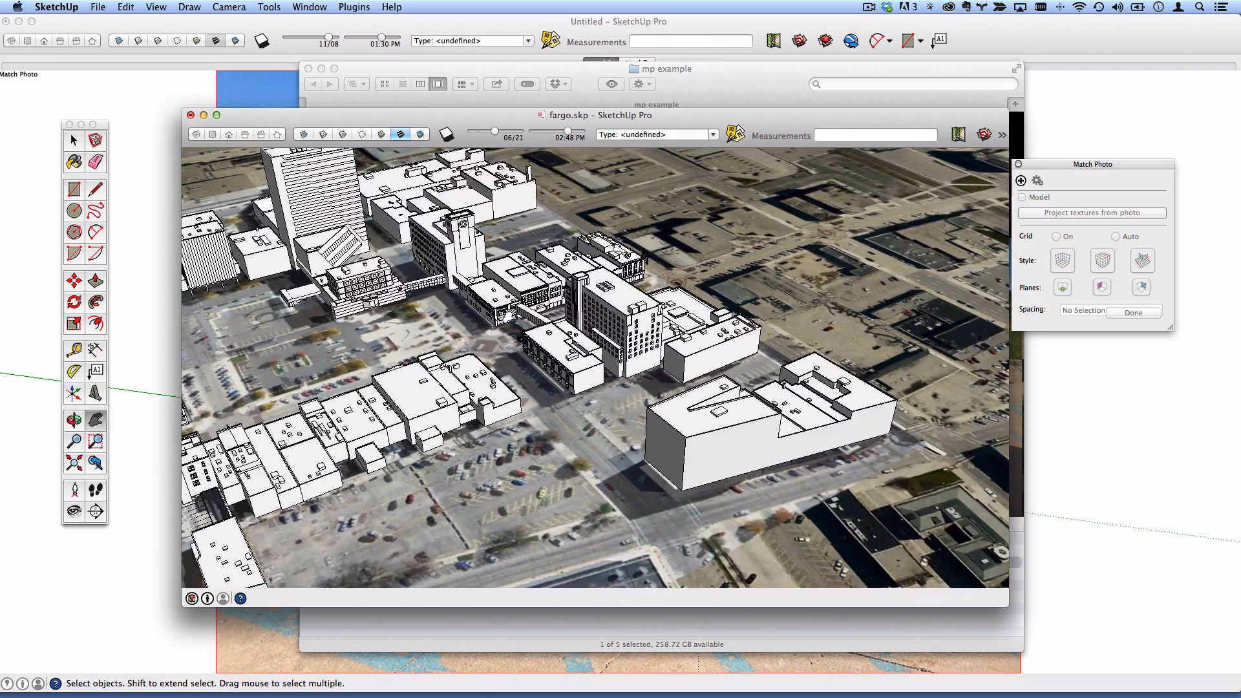
middle_click_drag(520, 343, 713, 307)
middle_click_drag(651, 317, 651, 317, "shift")
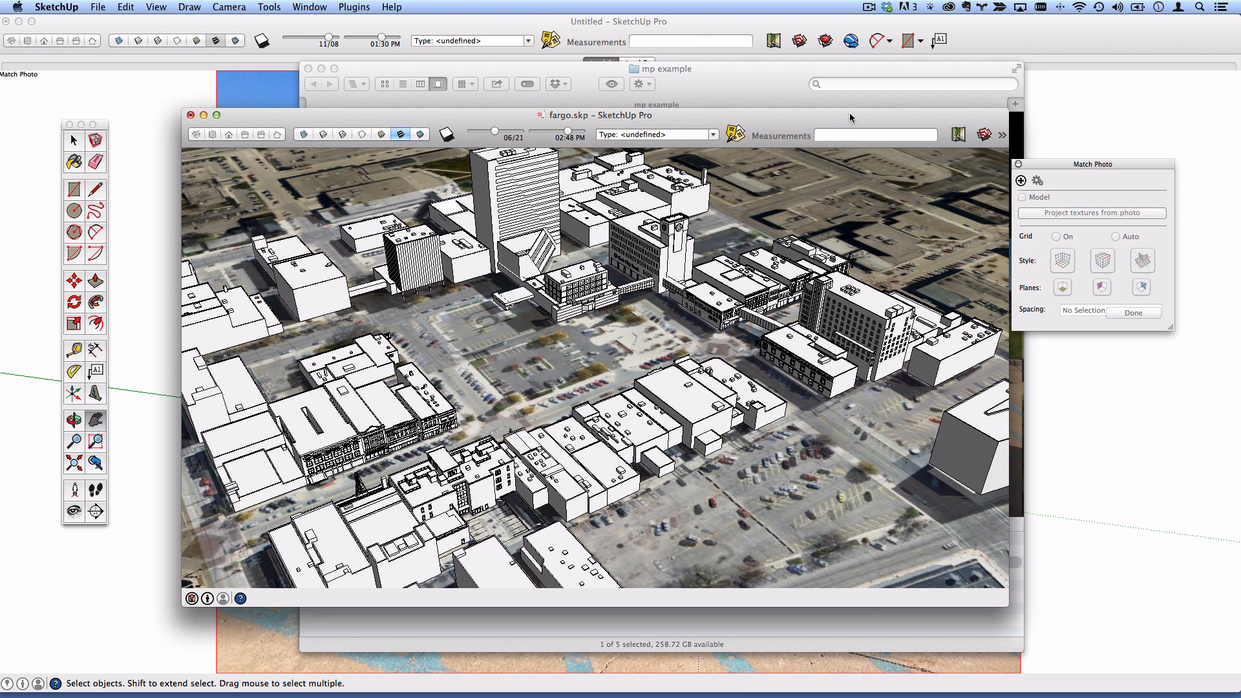
- Clear the fargo.skp, mp example and Untitled dumpster model windows off the screen
left_click_drag(895, 117, 0, 110)
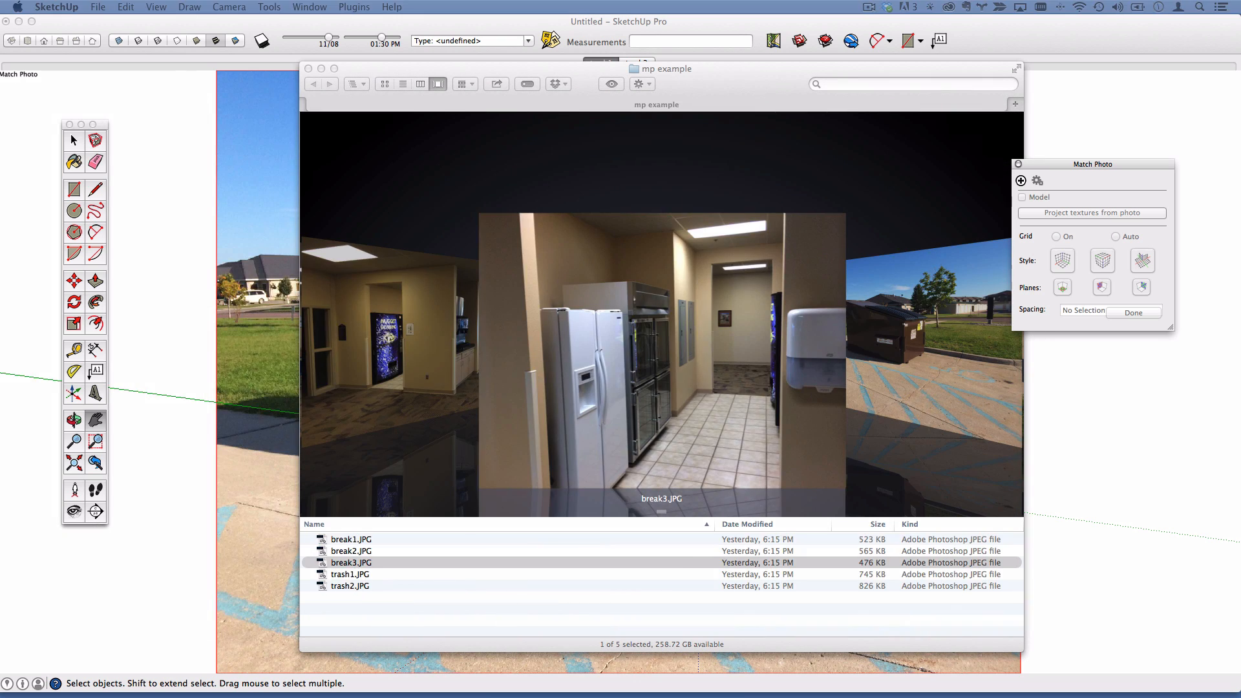
left_click(780, 81)
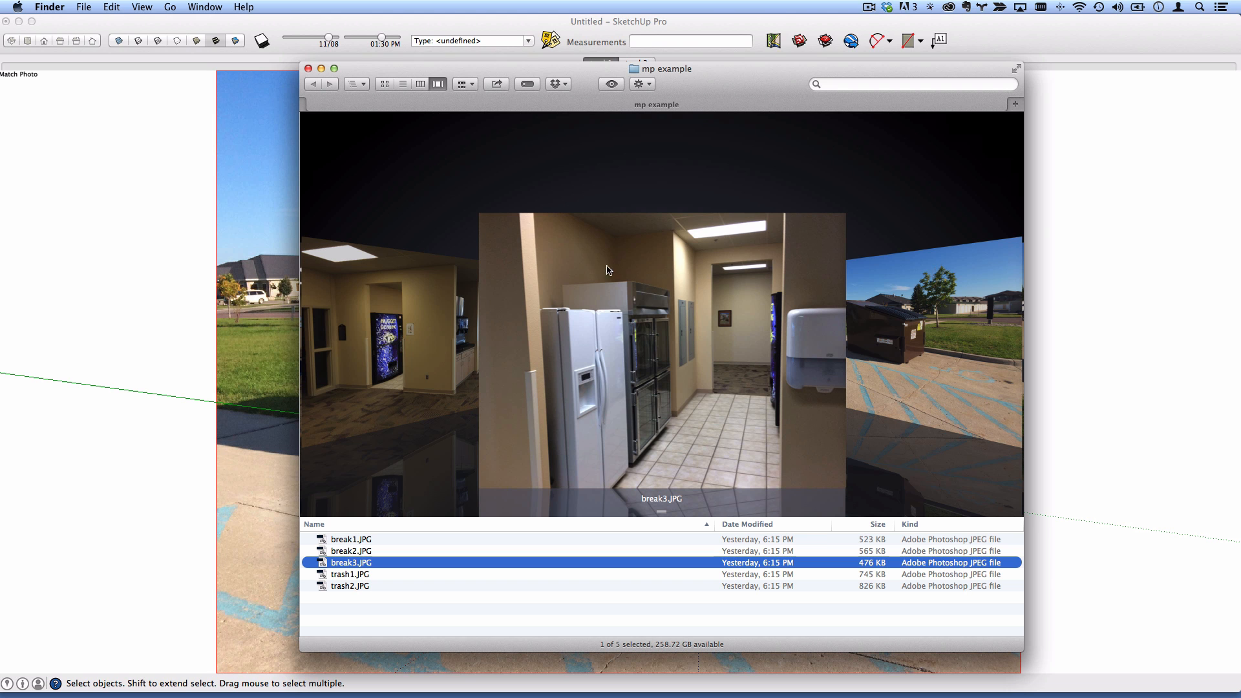
mouse_move(788, 79)
left_mouse_down()
mouse_move(0, 124)
mouse_move(0, 140)
left_mouse_up()
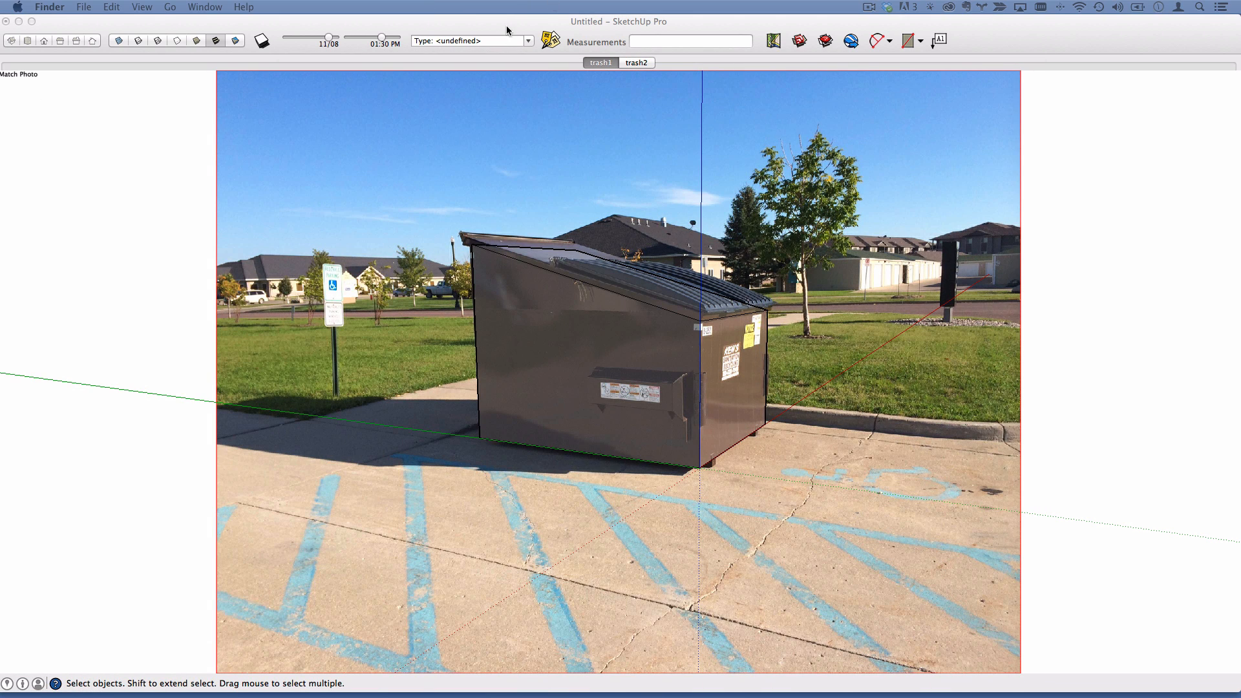
mouse_move(430, 27)
left_mouse_down()
mouse_move(456, 505)
mouse_move(452, 697)
left_mouse_up()
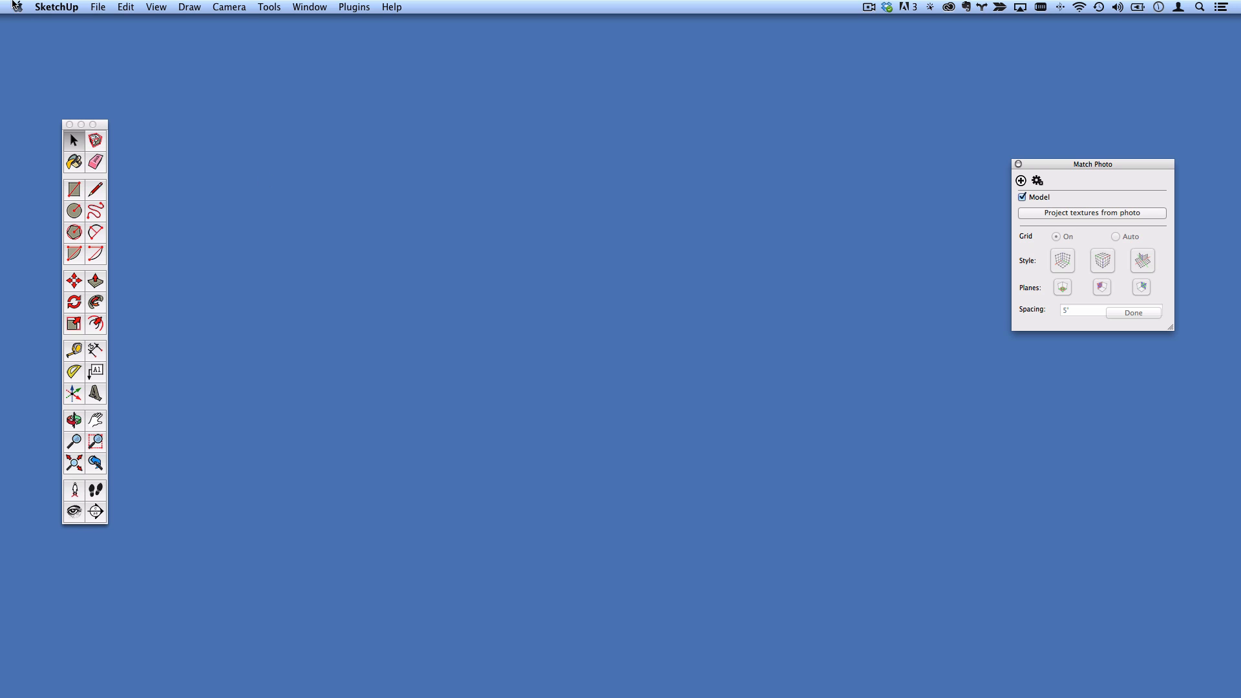
- Start a new blank model and enlarge its window to fill the screen
left_click(97, 7)
left_click(114, 28)
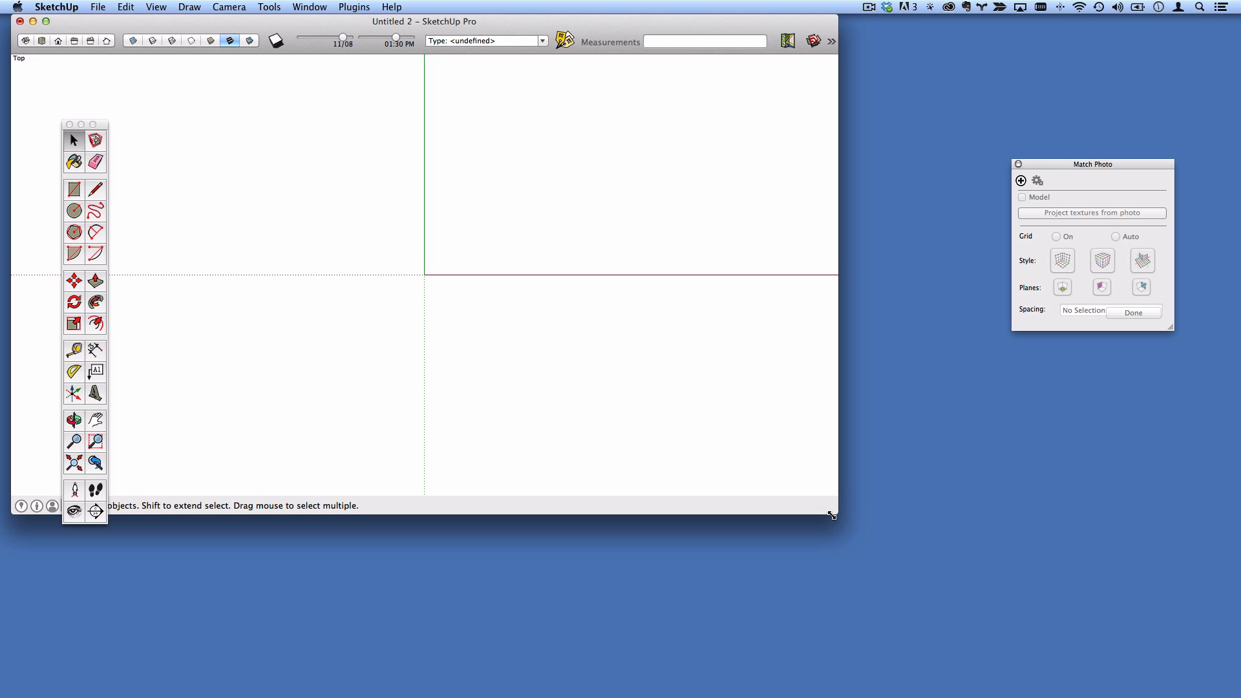
left_click_drag(832, 515, 1239, 689)
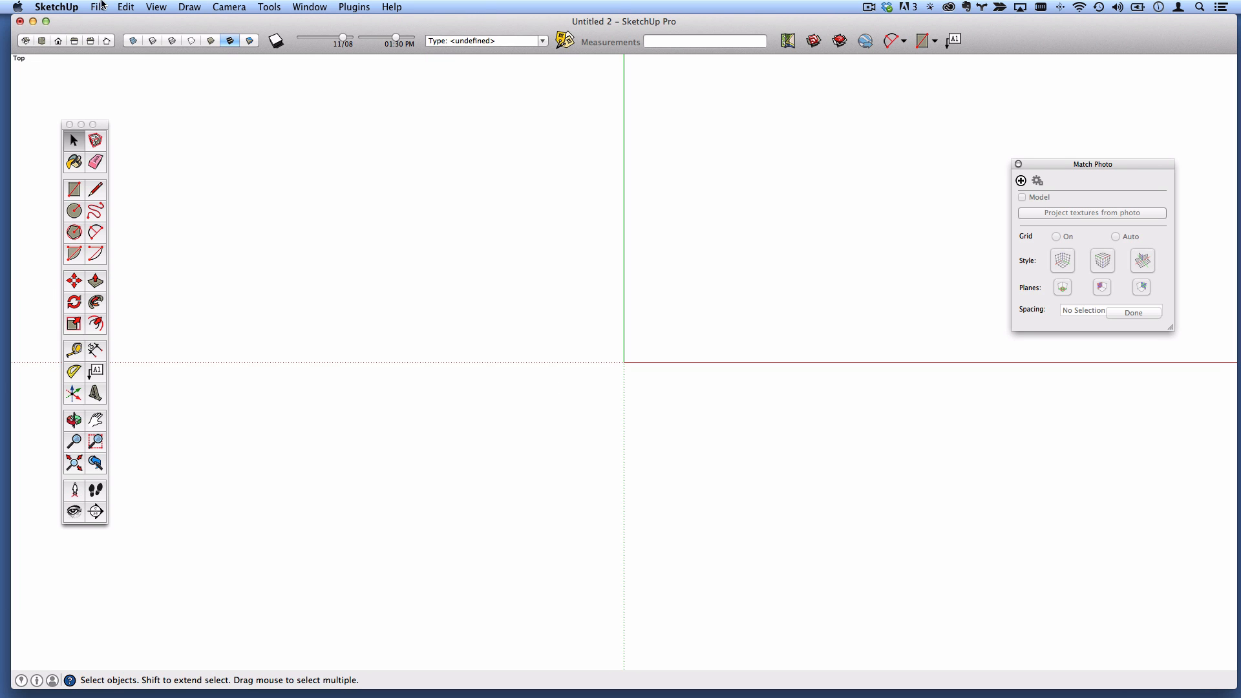
- Import break1.JPG from the mp example folder into the model as a new matched photo
left_click(100, 7)
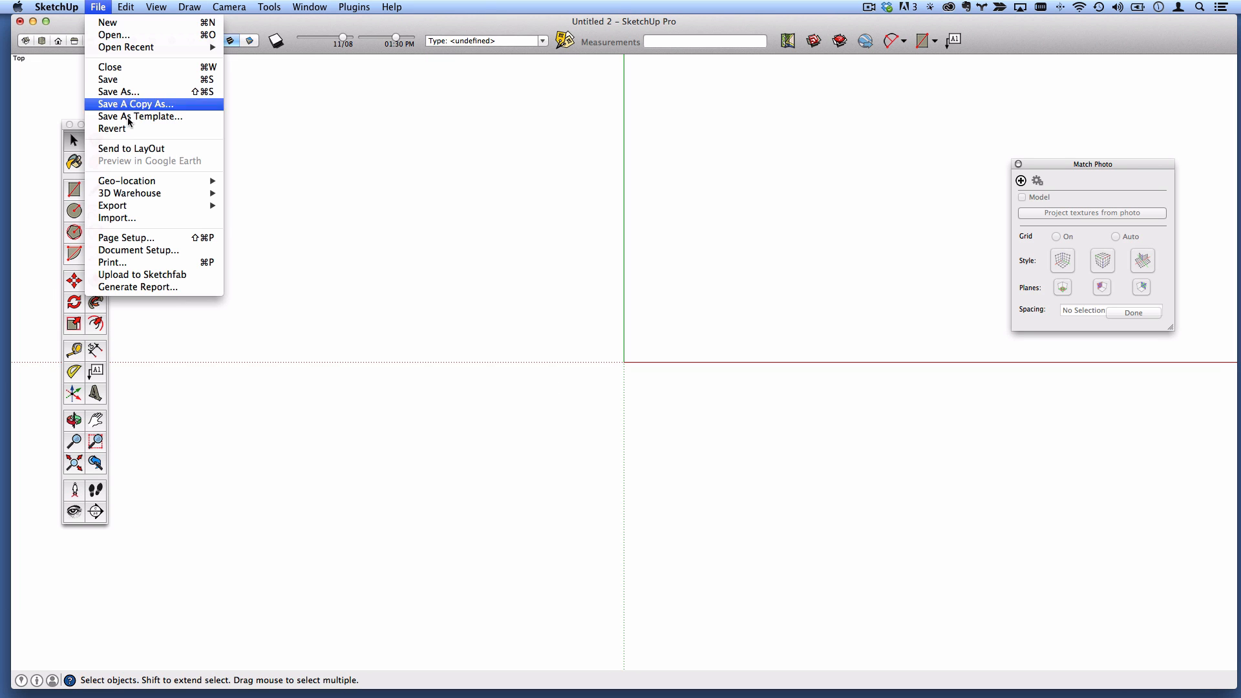
left_click(127, 218)
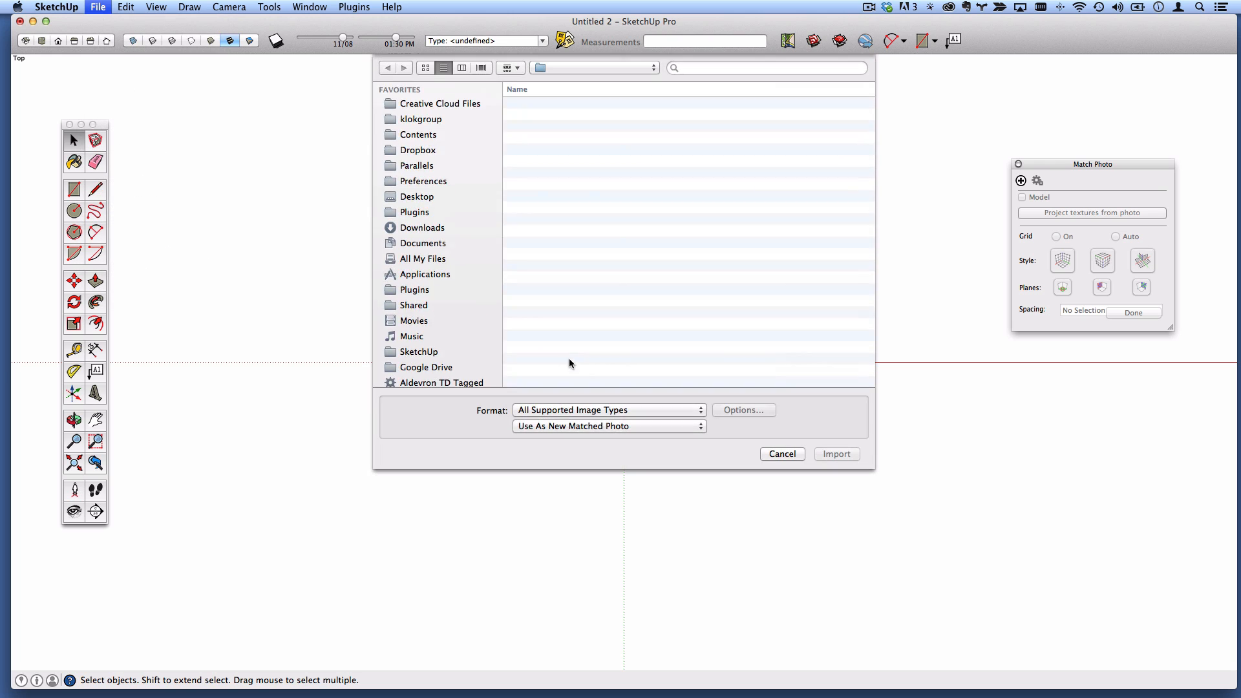
left_click(587, 413)
left_click(728, 211)
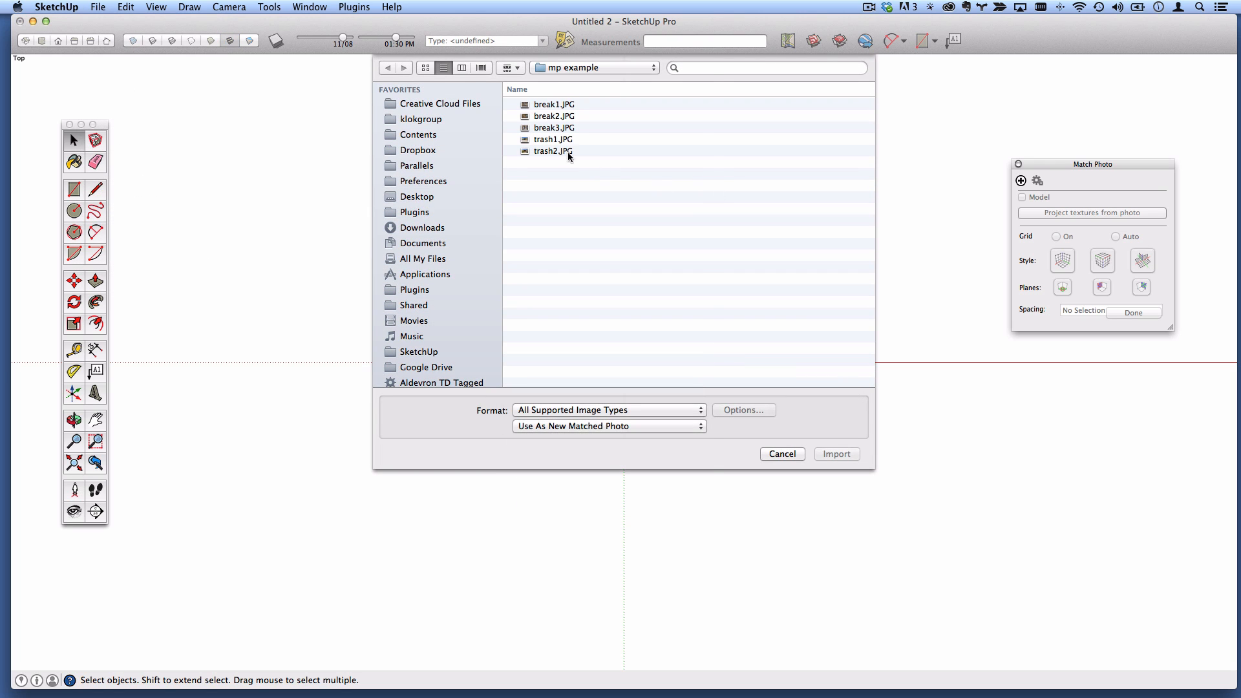
left_click(555, 105)
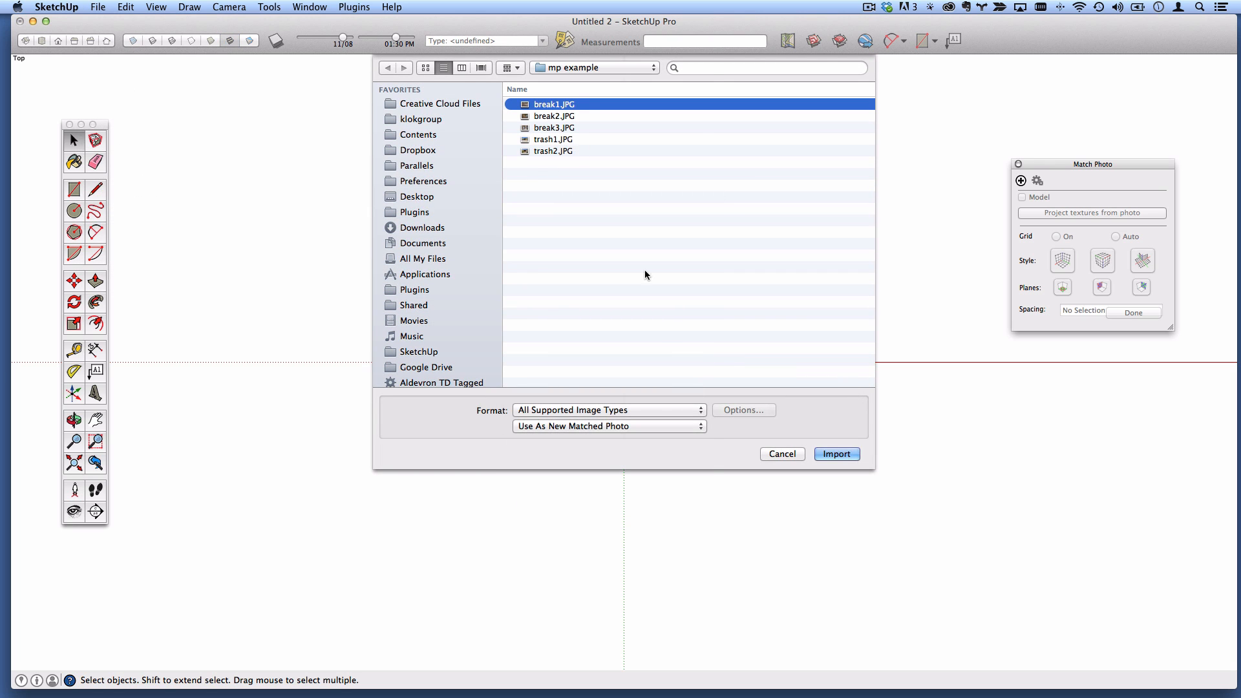
left_click(652, 426)
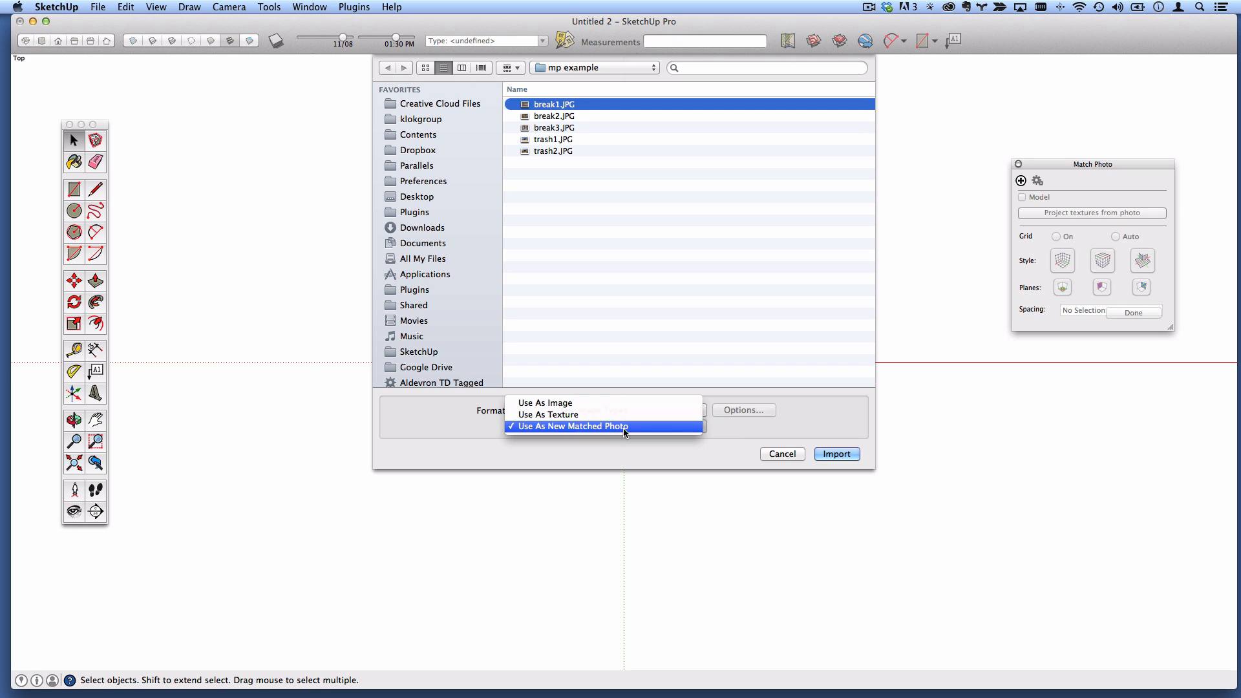
left_click(625, 427)
left_click(834, 454)
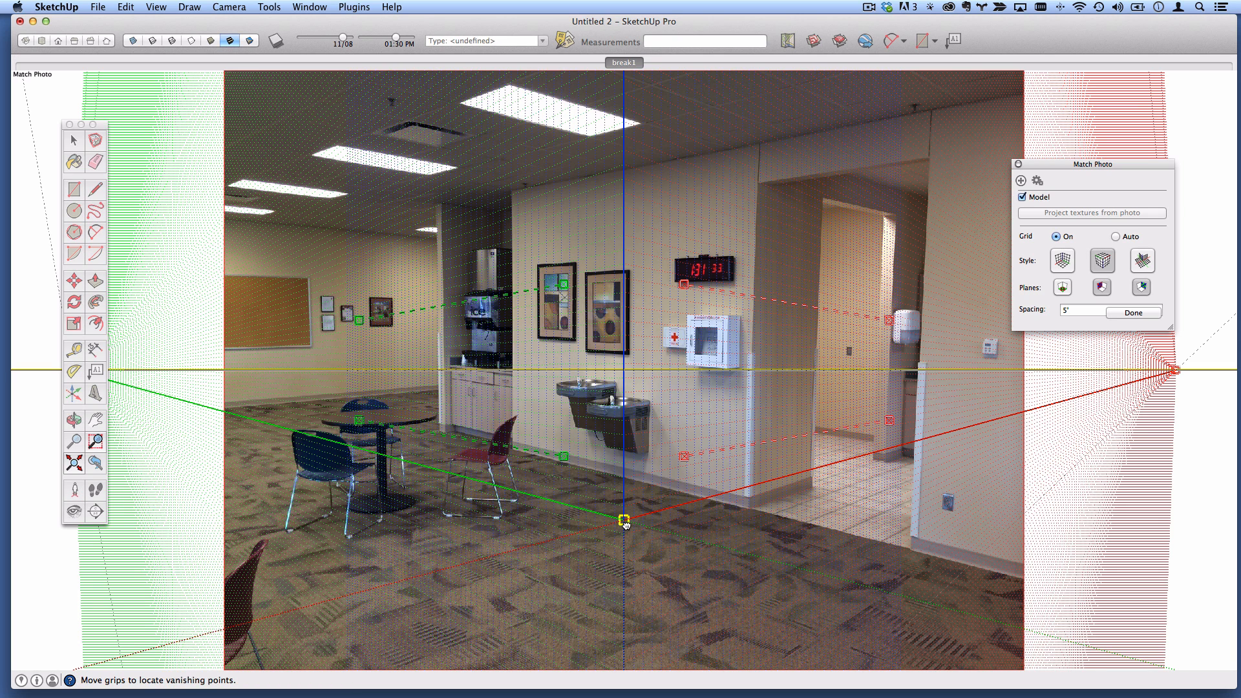
- Place the matched photo's axis origin at the floor corner of the wall beside the doorway
left_click_drag(625, 521, 711, 499)
scroll(758, 516, "up", 3)
scroll(794, 513, "up", 3)
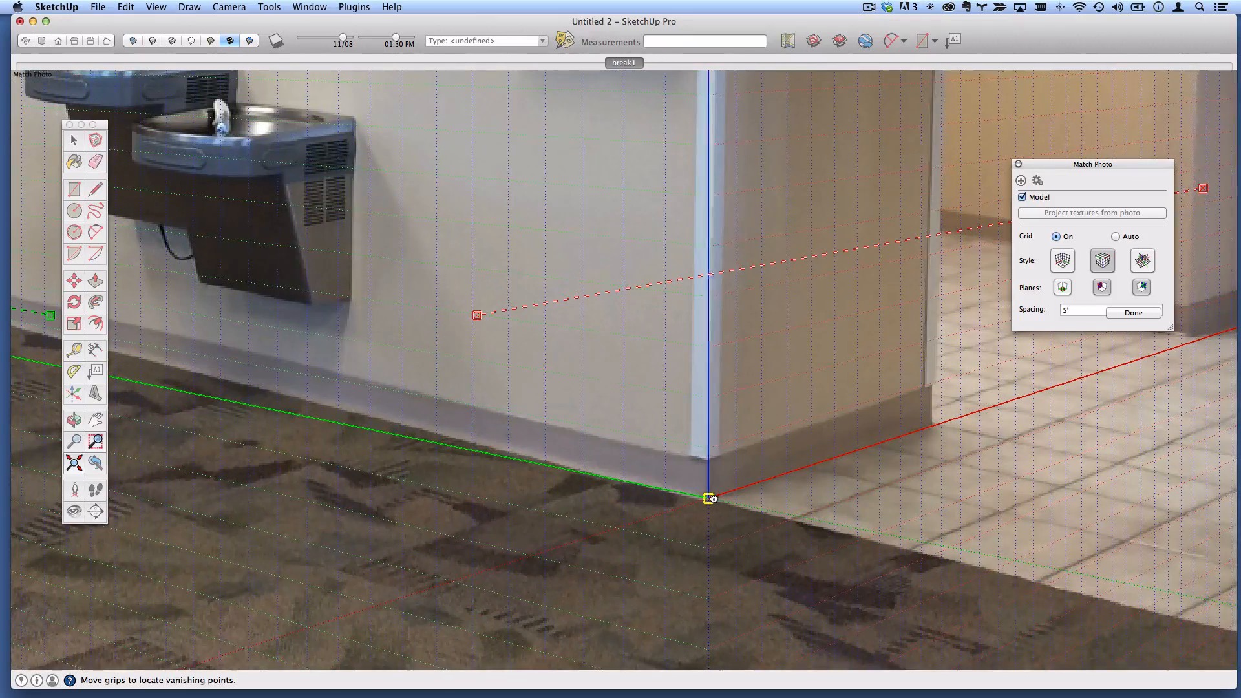
scroll(710, 499, "down", 5)
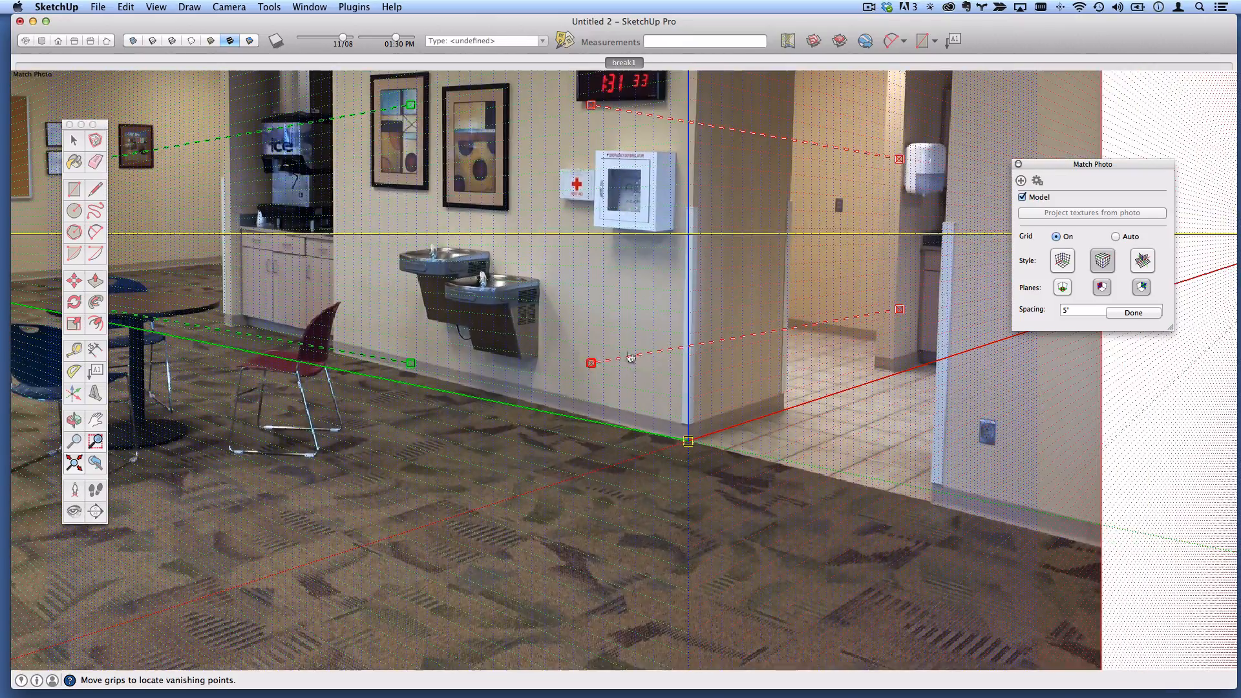
- Align the lower red vanishing line with the tile floor joints running back into the doorway passage
left_click_drag(637, 355, 739, 448)
left_click_drag(983, 359, 944, 370)
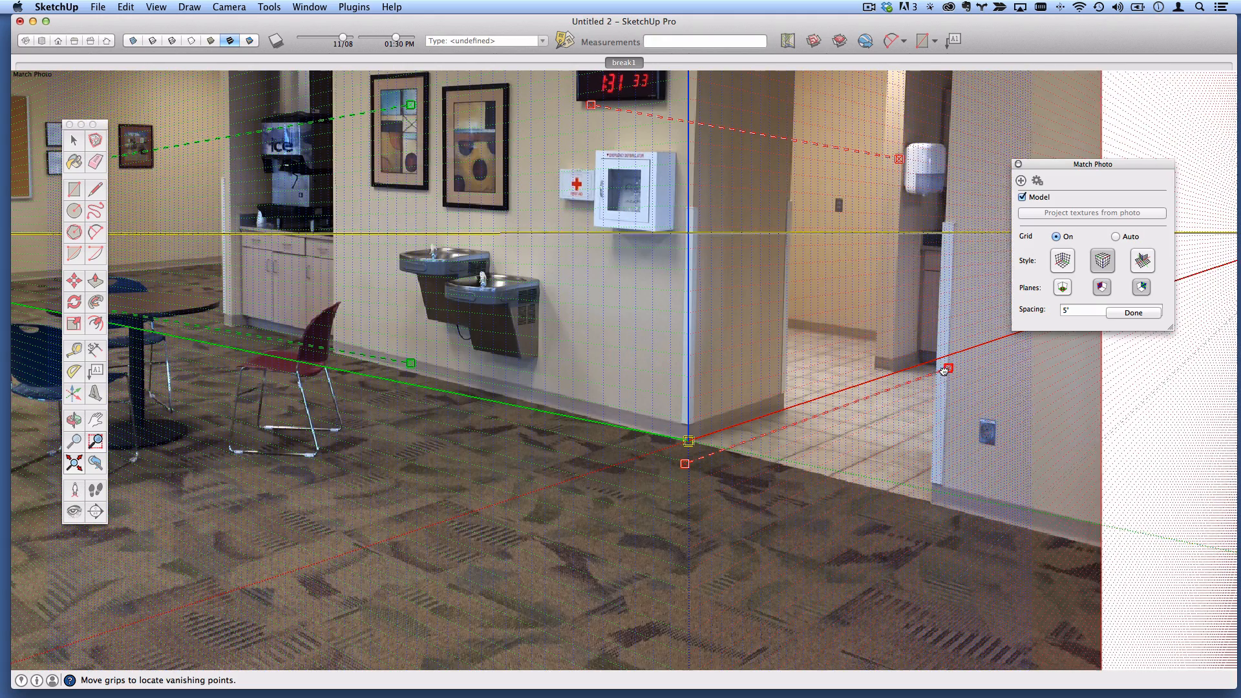
scroll(718, 472, "up", 6)
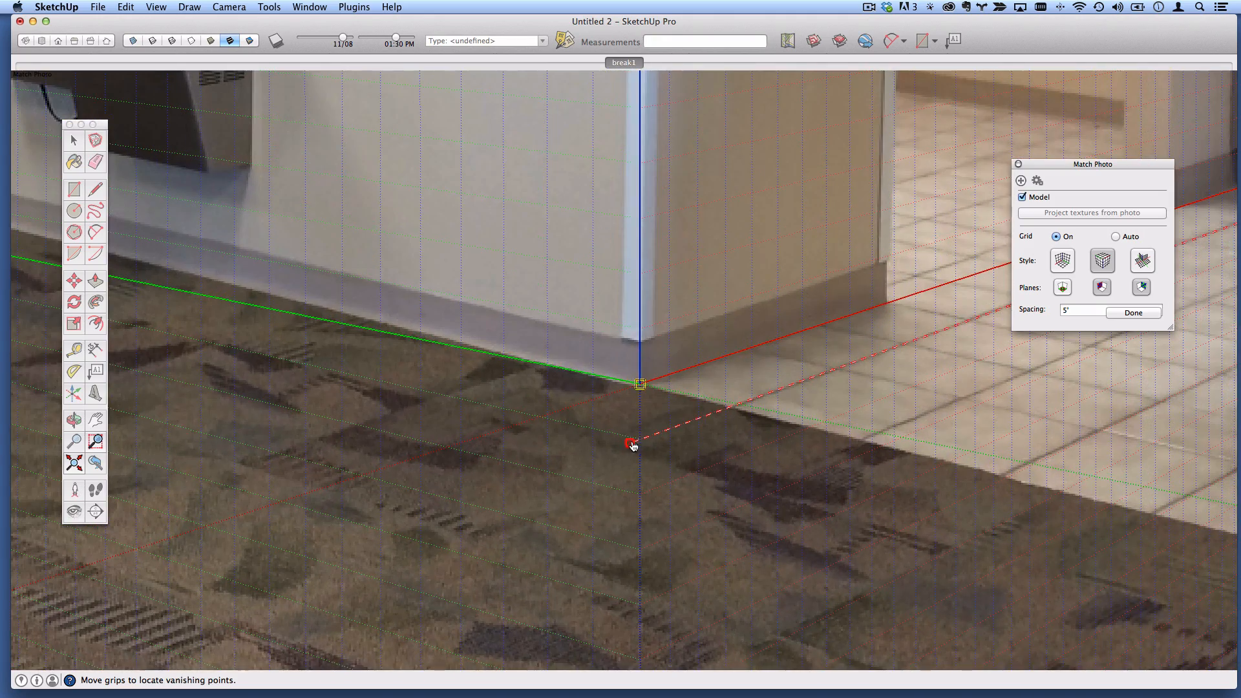
left_click_drag(633, 446, 697, 421)
- Align the upper red vanishing line with the head of the inner opening in the doorway passage
scroll(697, 421, "down", 2)
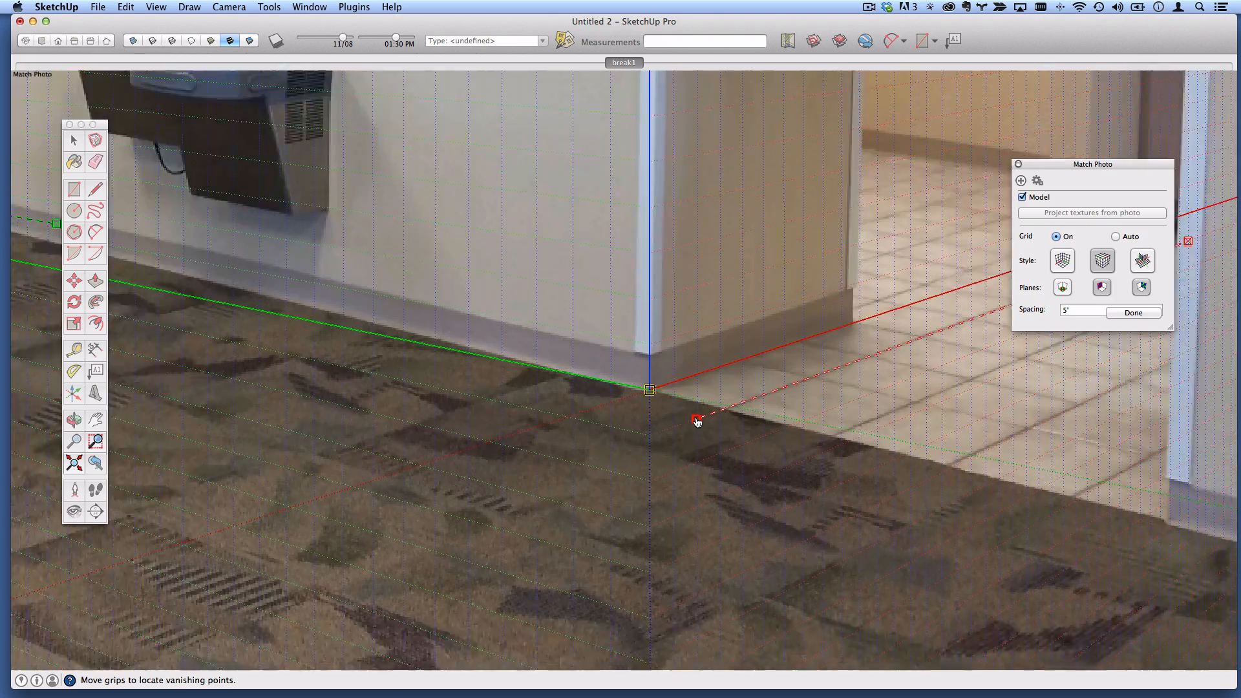
scroll(698, 422, "down", 2)
middle_click_drag(765, 230, 654, 662, "shift")
scroll(675, 479, "down", 1)
middle_click_drag(607, 381, 585, 446, "shift")
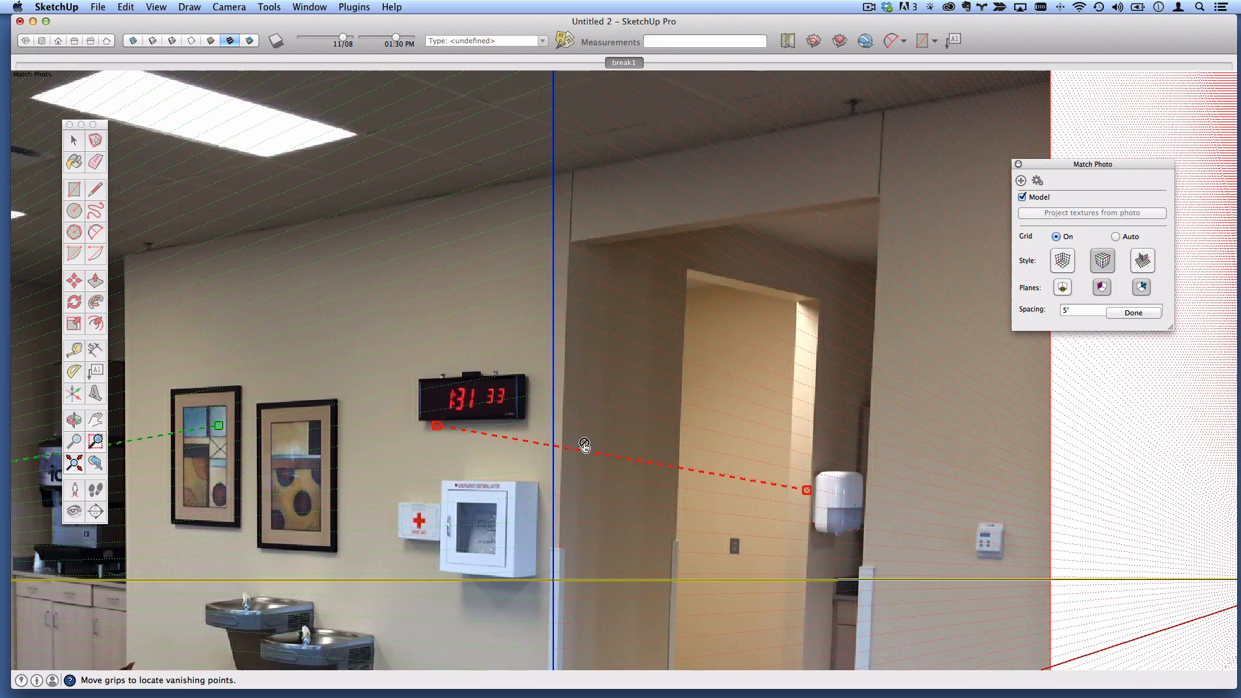
left_click_drag(598, 458, 673, 257)
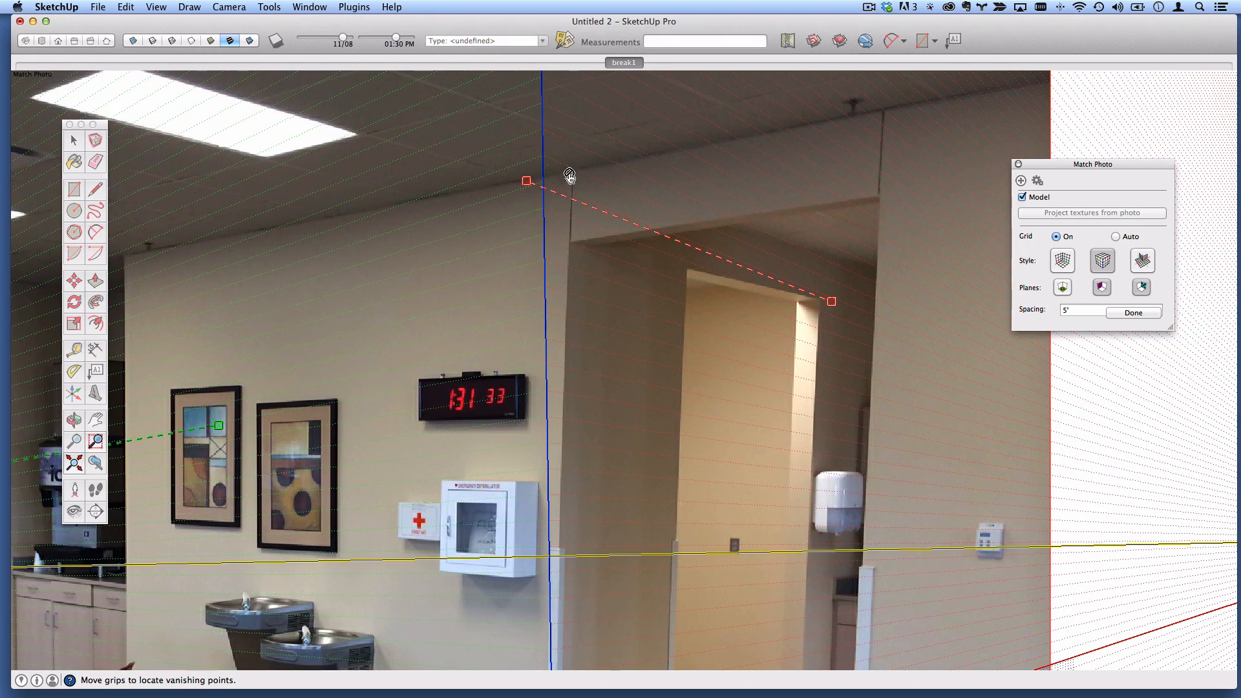
left_click_drag(532, 183, 663, 261)
scroll(792, 292, "up", 5)
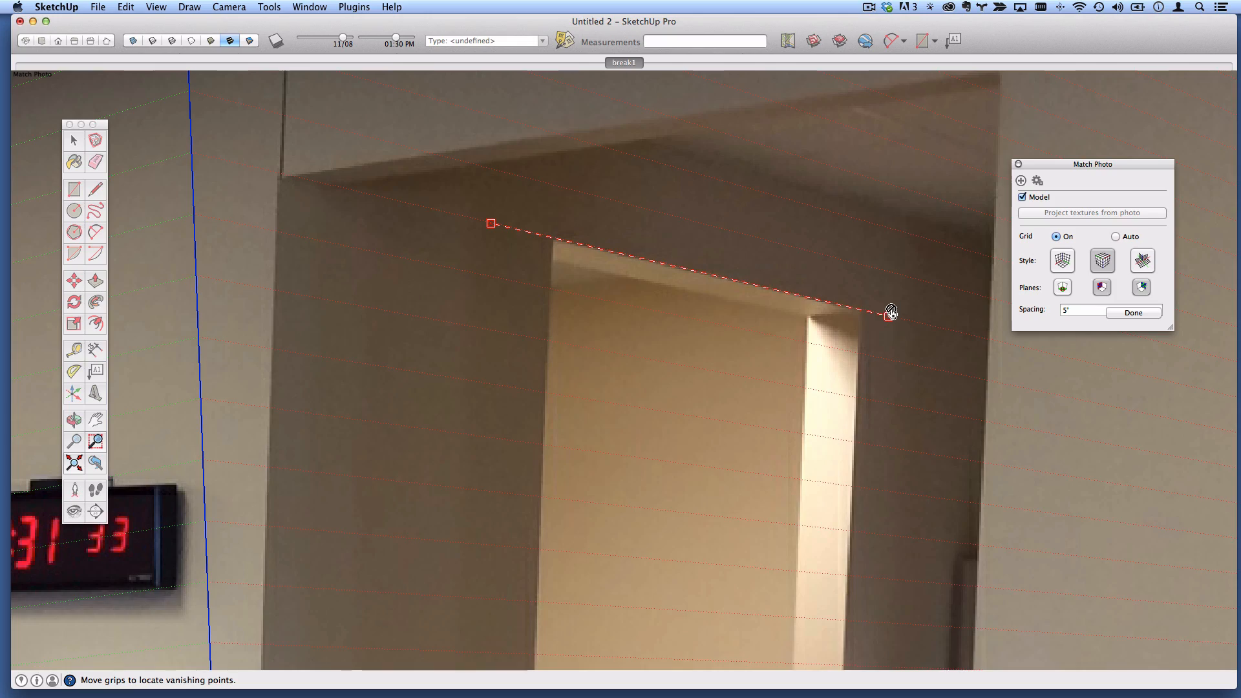
left_click_drag(892, 314, 892, 316)
scroll(485, 244, "down", 10)
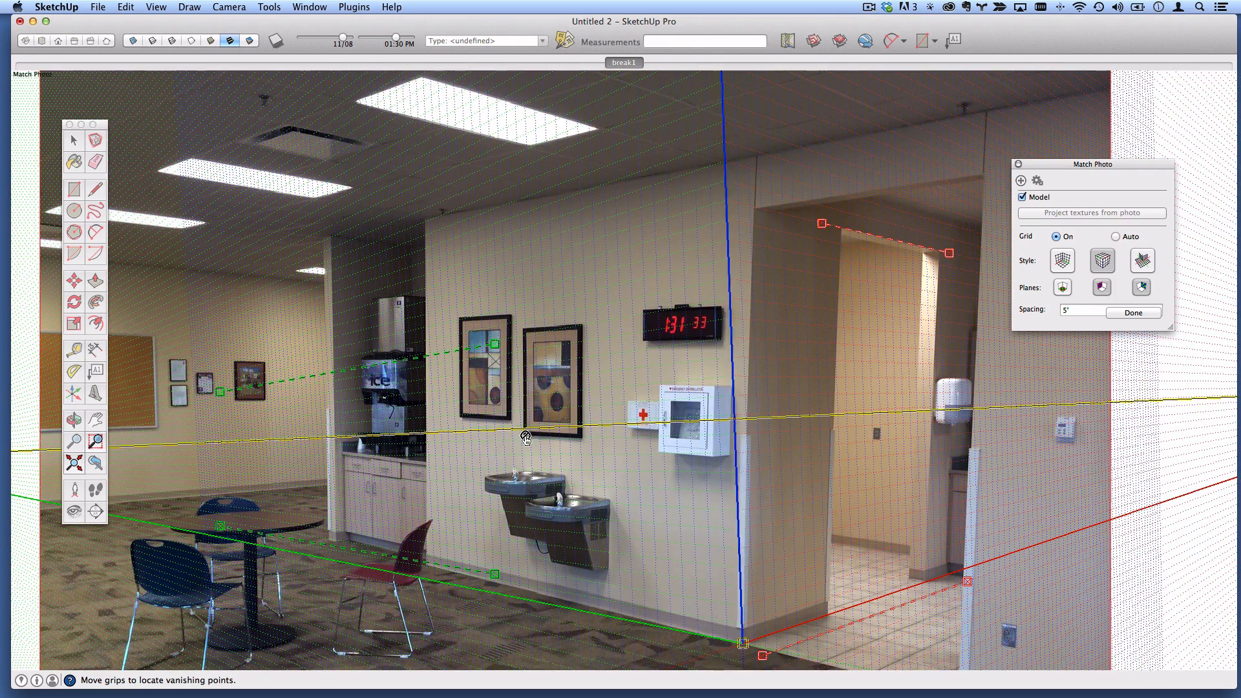
- Align the lower green vanishing line with the base of the drinking-fountain wall, extending it just past the axis origin
left_click_drag(228, 528, 314, 538)
scroll(656, 485, "up", 8)
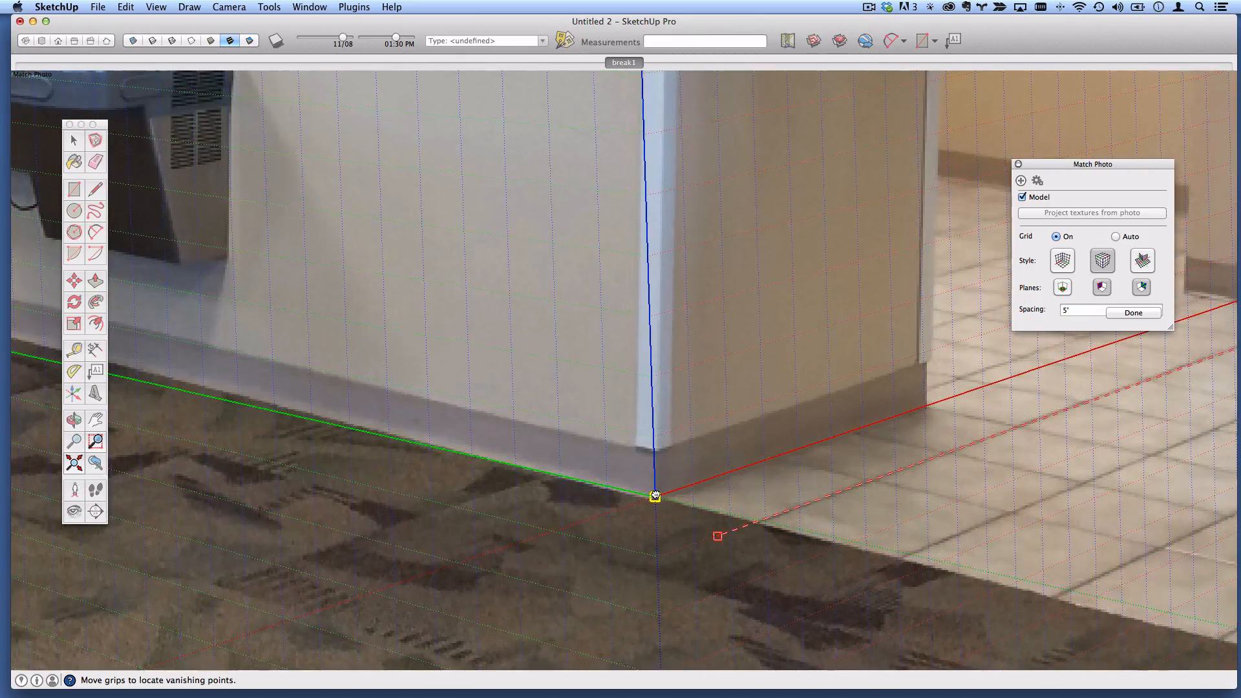
scroll(574, 469, "down", 3)
middle_click_drag(410, 434, 793, 360, "shift")
scroll(782, 367, "down", 2)
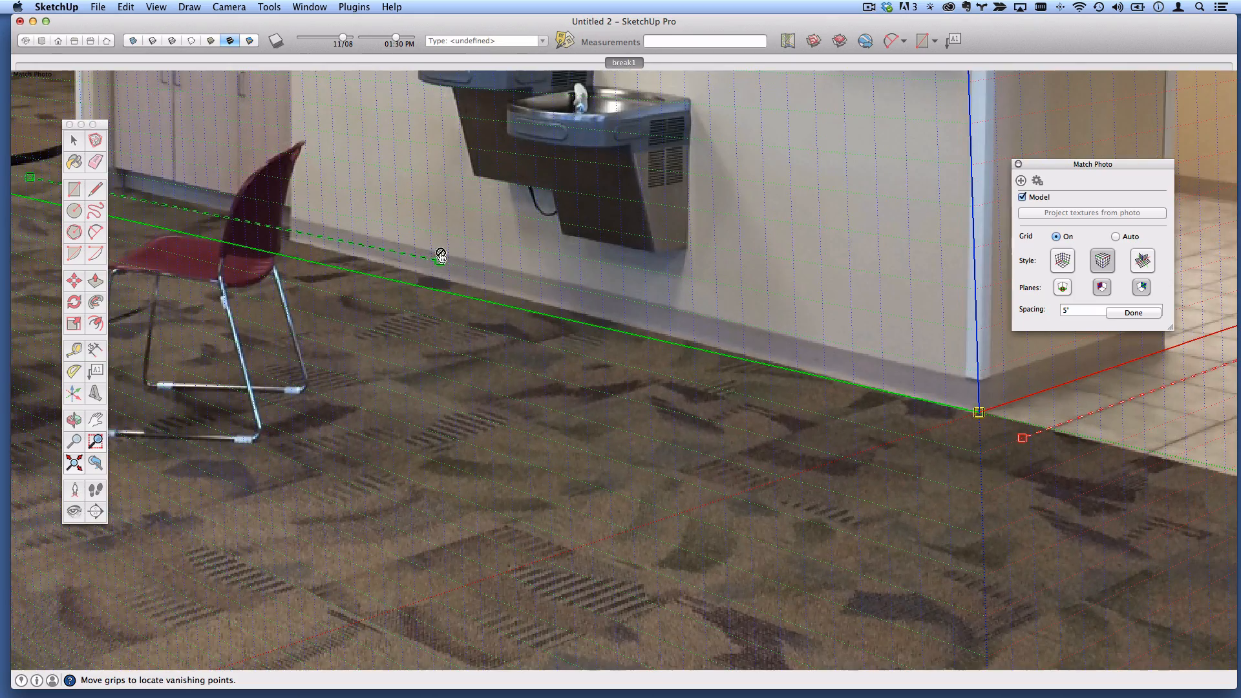
left_click_drag(446, 264, 1016, 423)
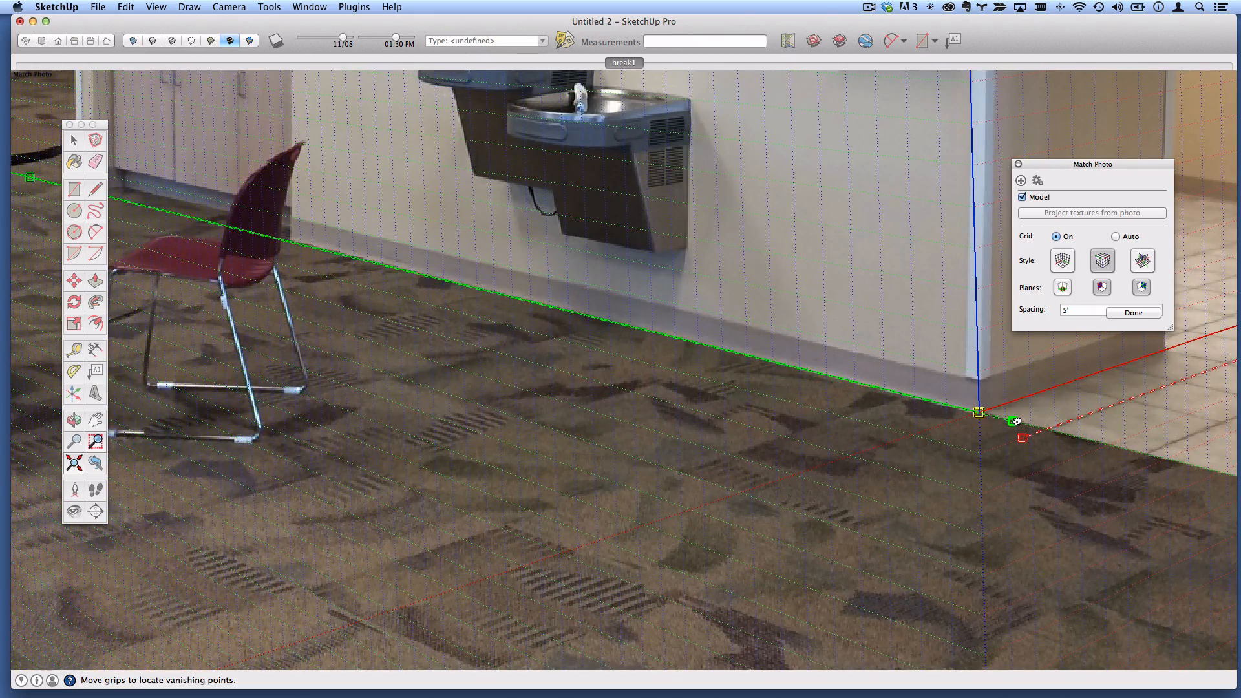
- Align the upper green vanishing line with the edge where the drinking-fountain wall meets the ceiling
scroll(667, 363, "down", 5)
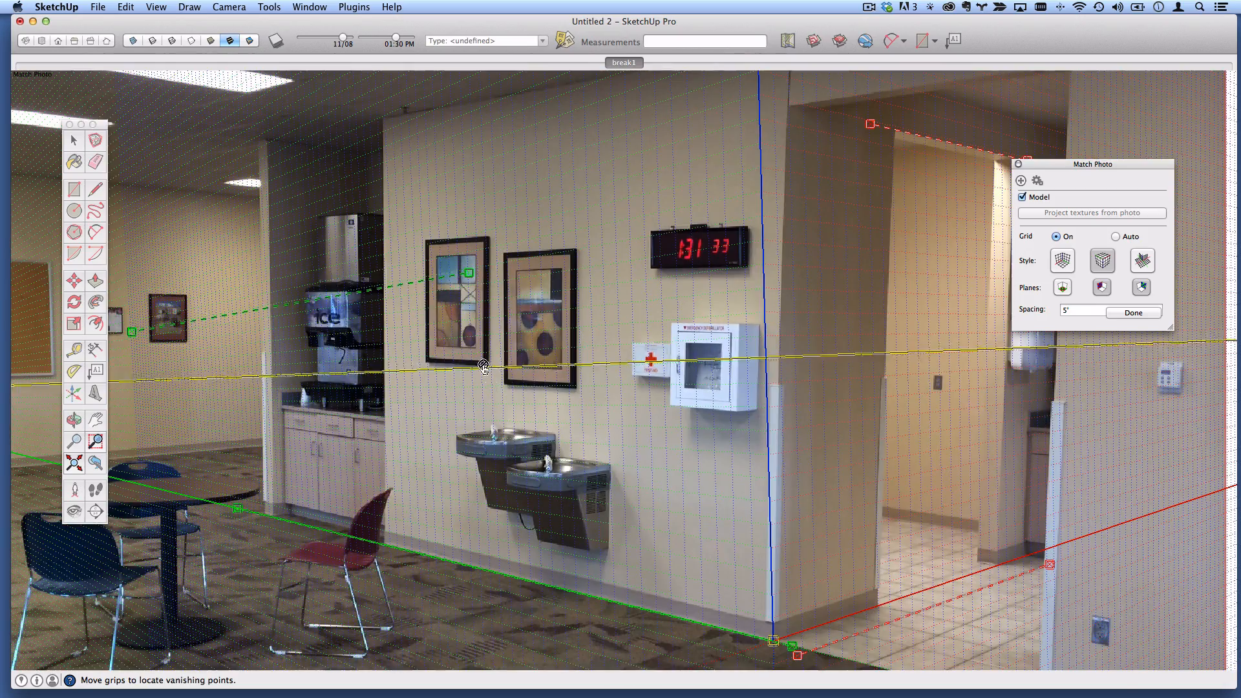
left_click_drag(132, 335, 228, 163)
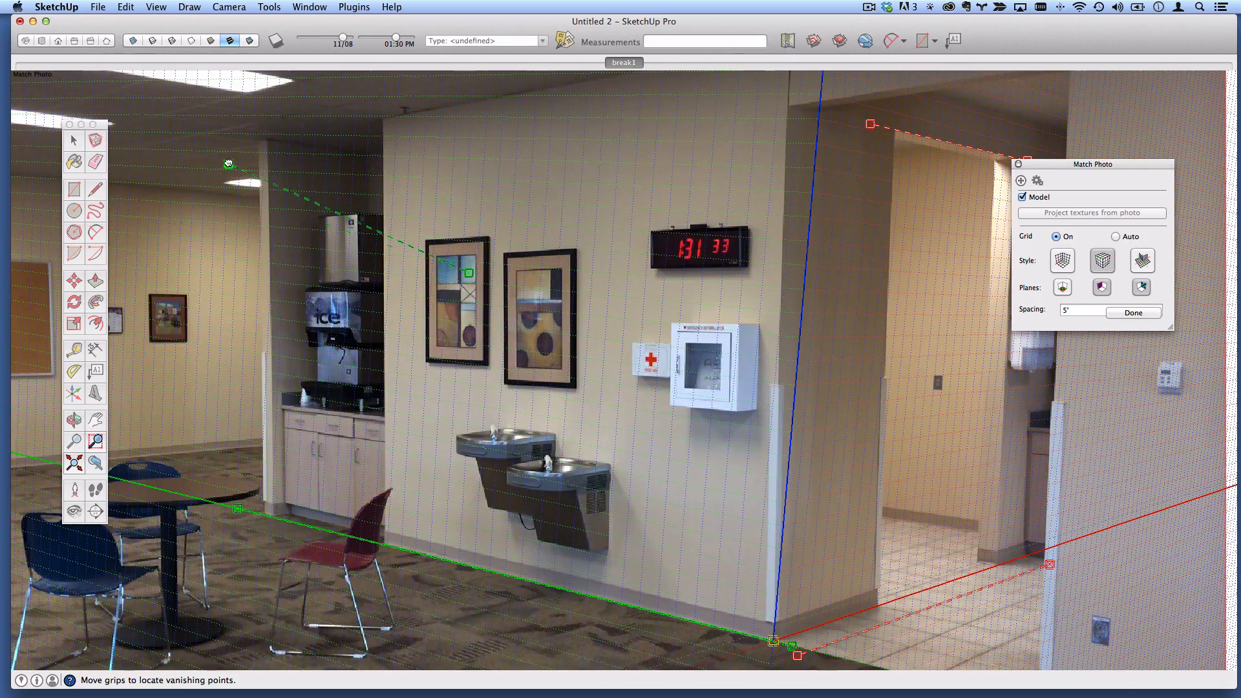
scroll(503, 414, "down", 3)
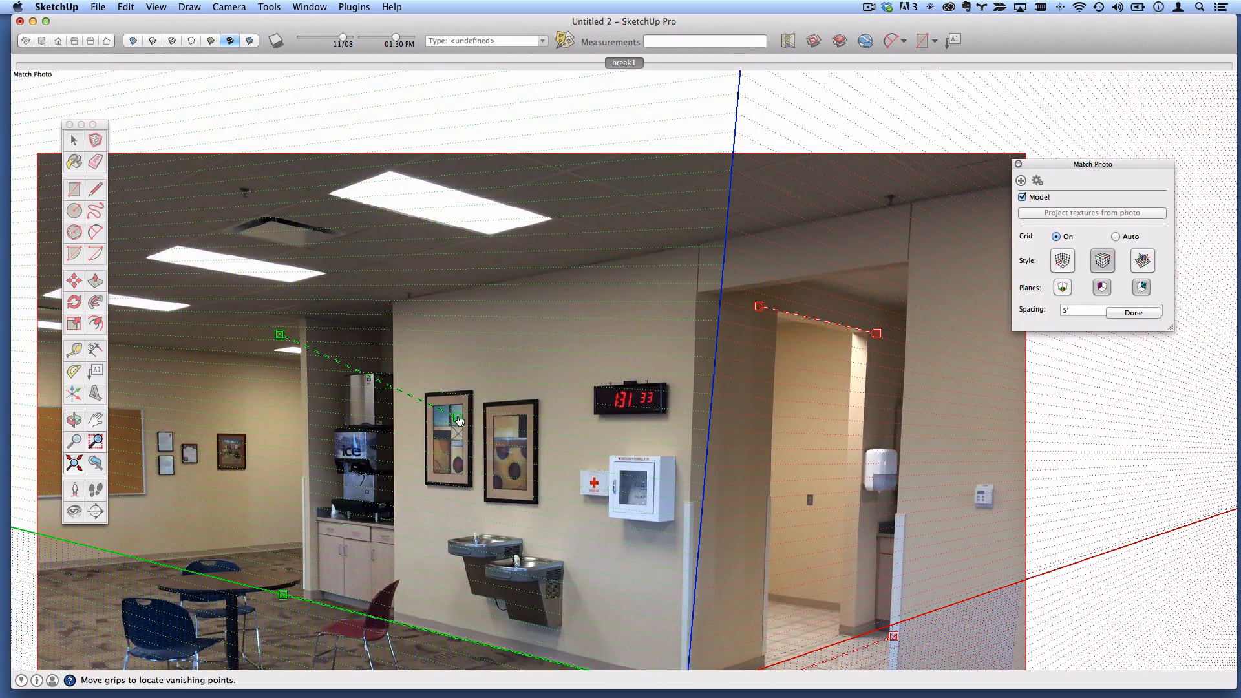
left_click_drag(458, 421, 820, 222)
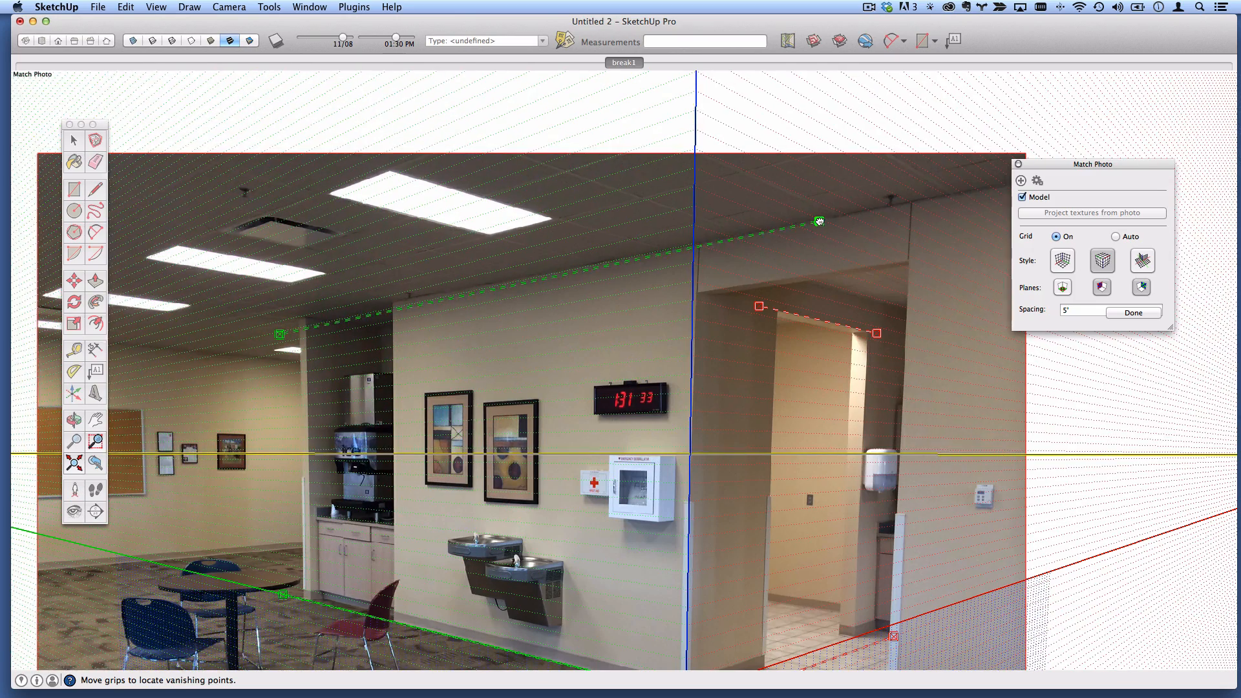
scroll(819, 222, "up", 6)
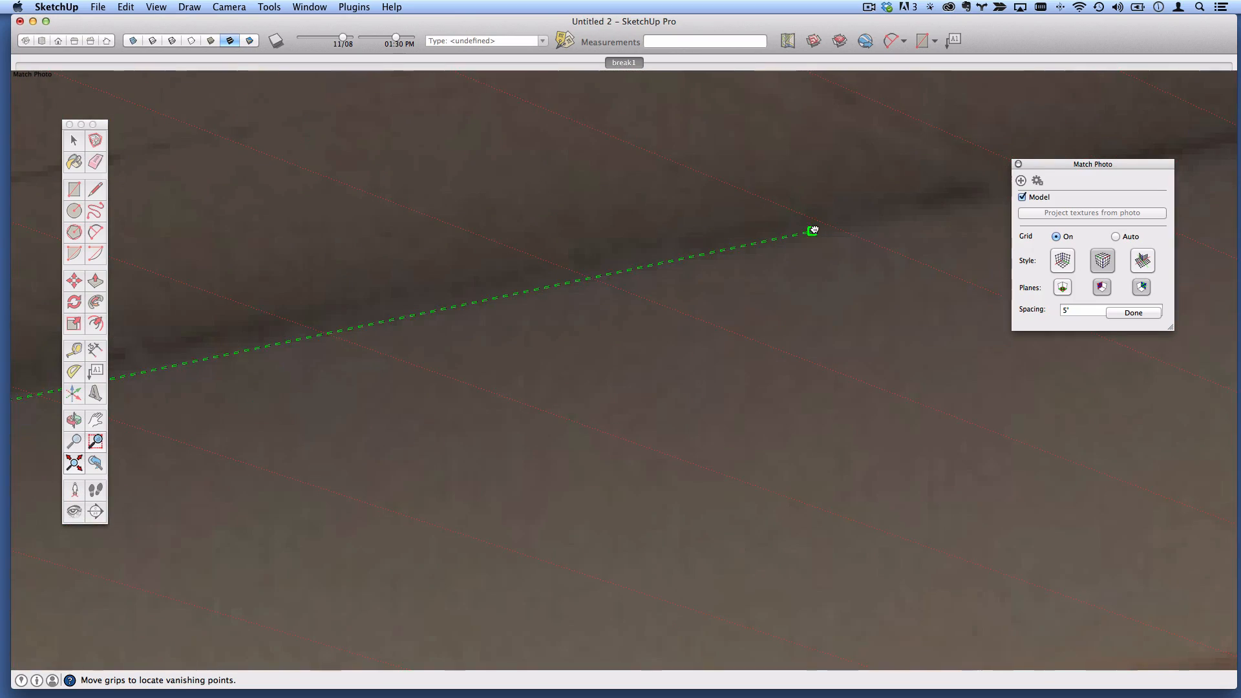
scroll(814, 233, "down", 6)
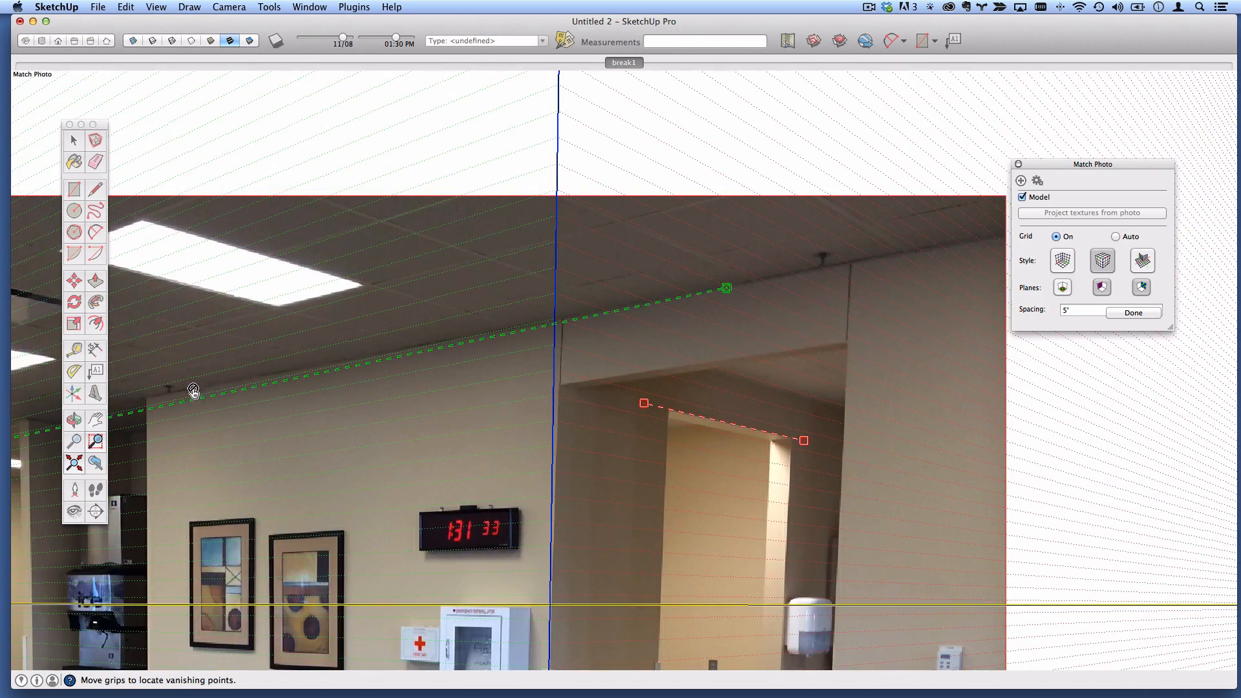
scroll(380, 369, "up", 5)
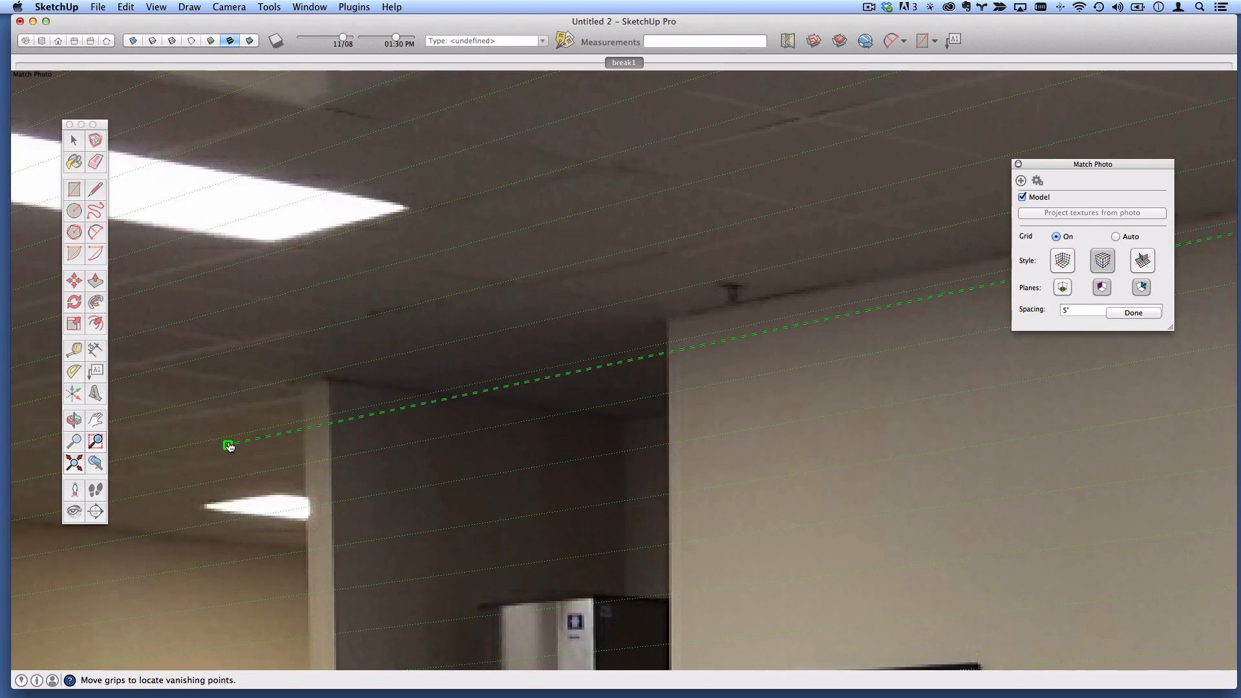
left_click_drag(229, 446, 254, 393)
scroll(768, 380, "down", 6)
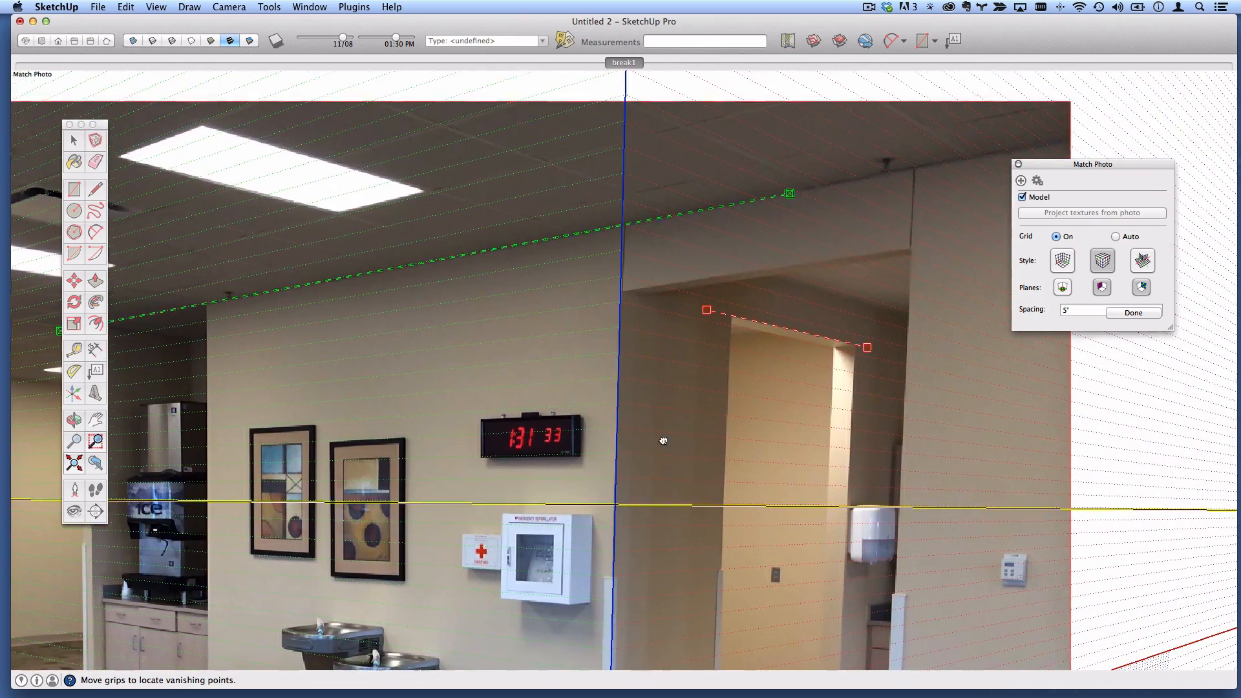
- Fine-tune both ends of the upper red vanishing line along the inner opening's head
left_click_drag(663, 441, 648, 346)
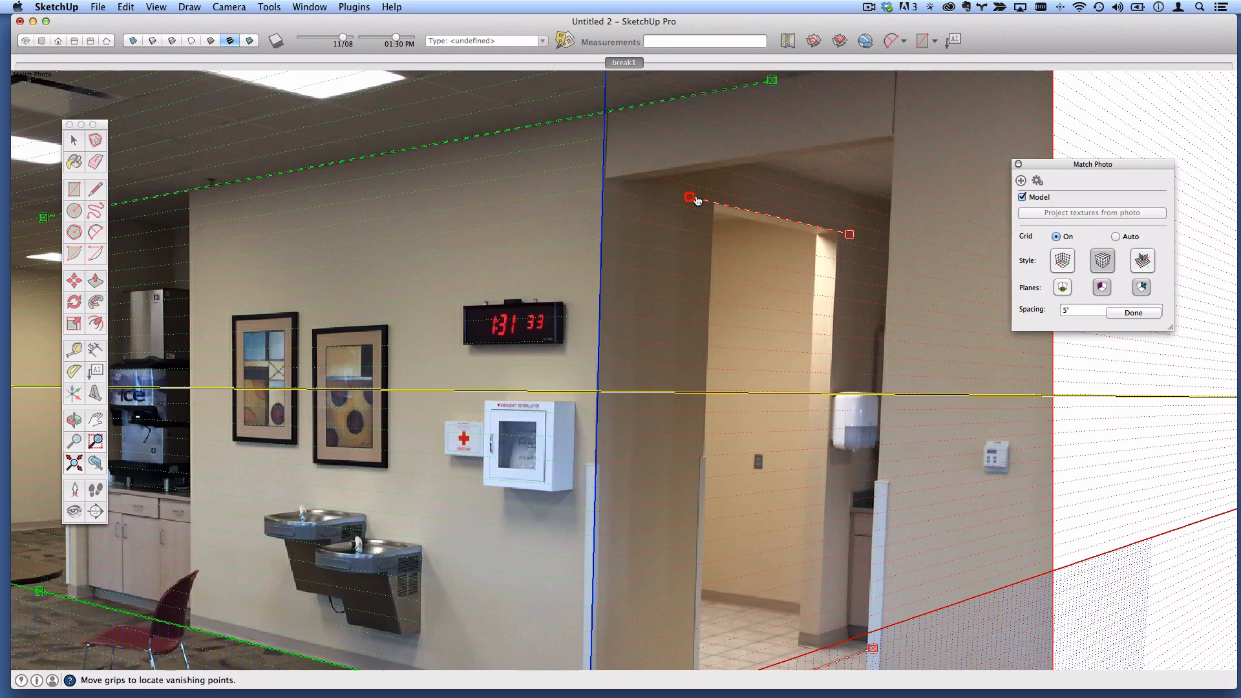
mouse_move(697, 201)
left_mouse_down()
mouse_move(685, 217)
mouse_move(698, 200)
left_mouse_up()
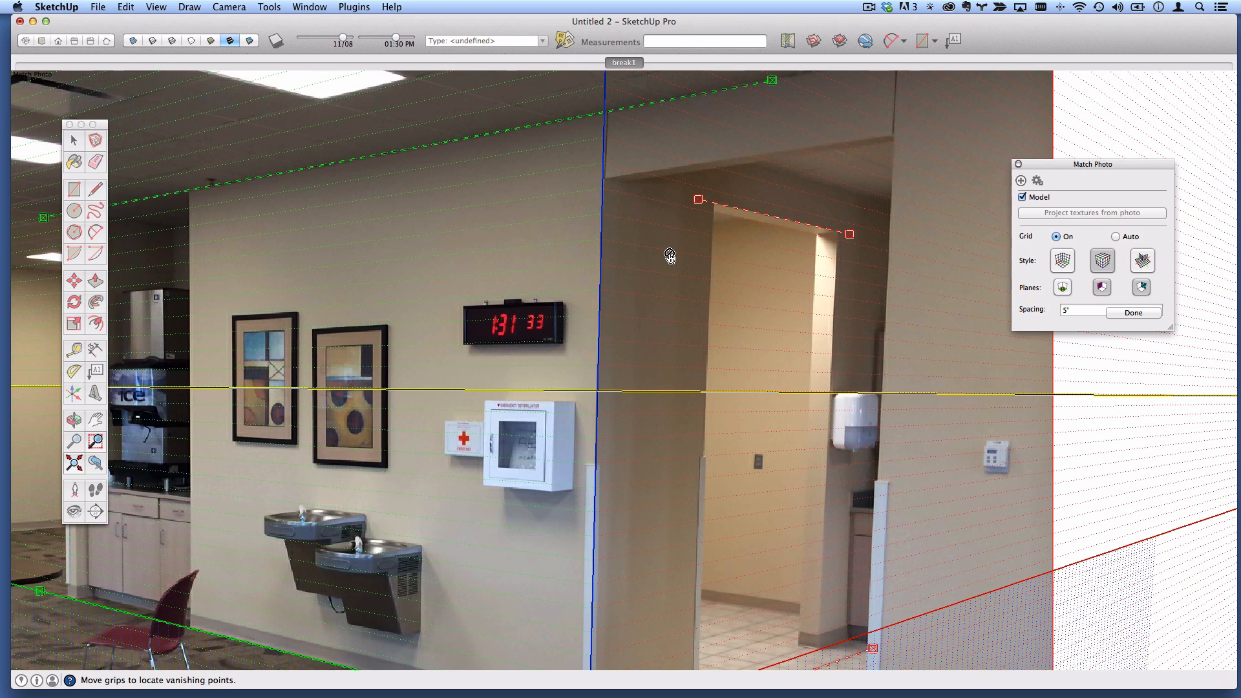
left_click_drag(853, 237, 854, 236)
left_click_drag(698, 199, 698, 197)
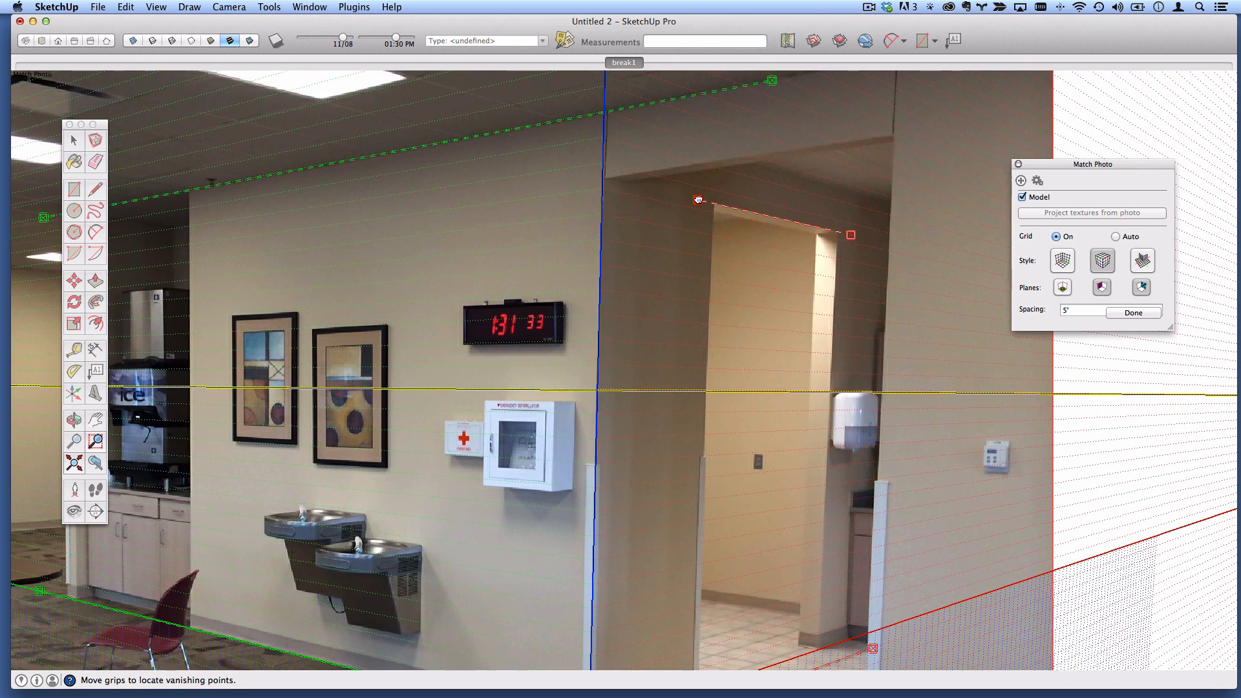
scroll(657, 283, "down", 2)
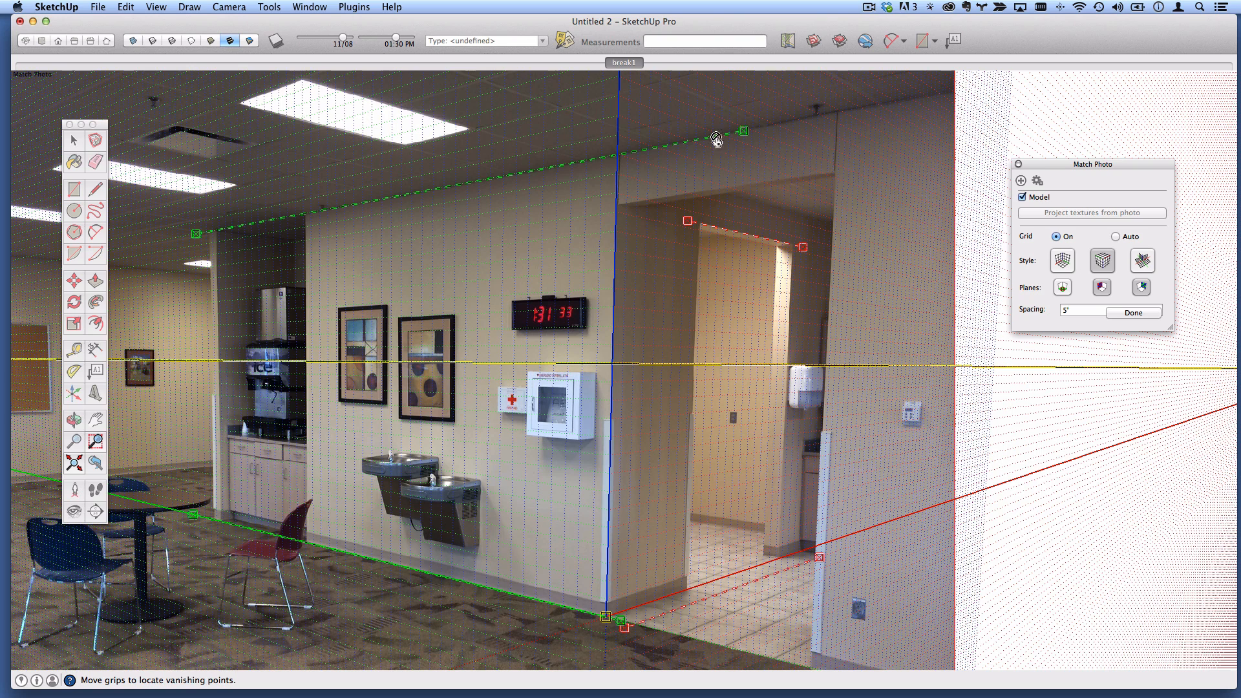
- Bring the Match Photo palette closer to the photo and set the grid spacing to 10'
left_click_drag(1097, 165, 865, 184)
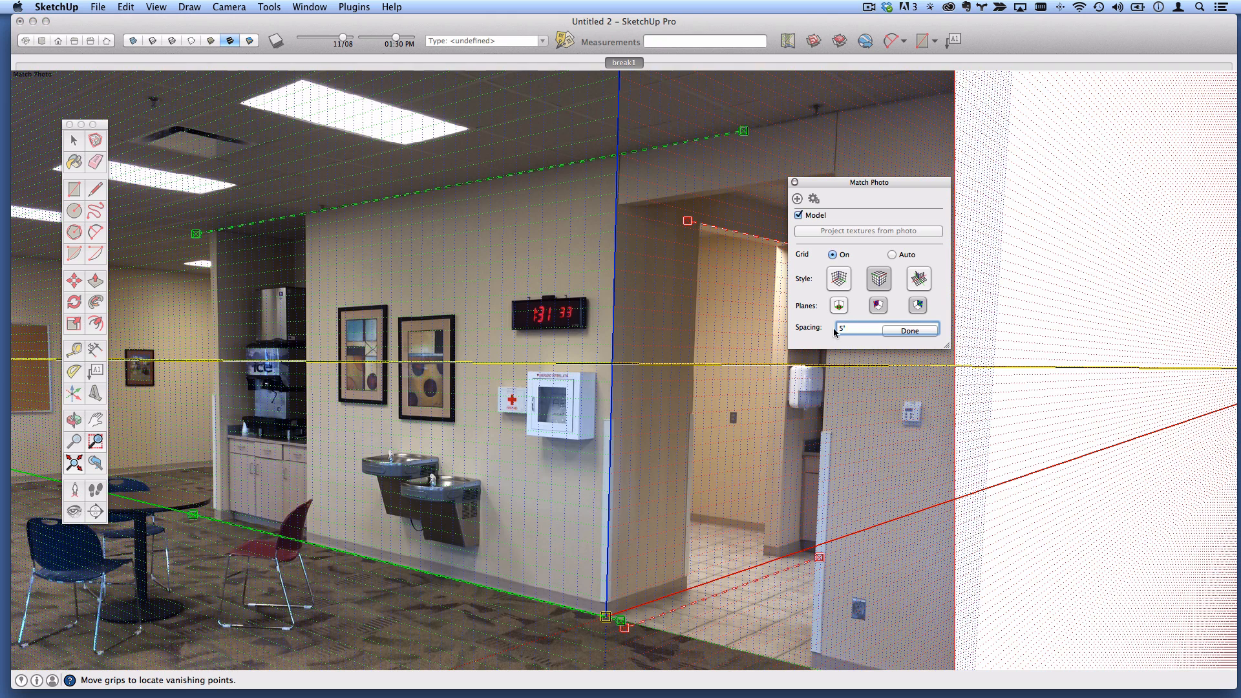
left_click(860, 328)
type("10'")
key("Return")
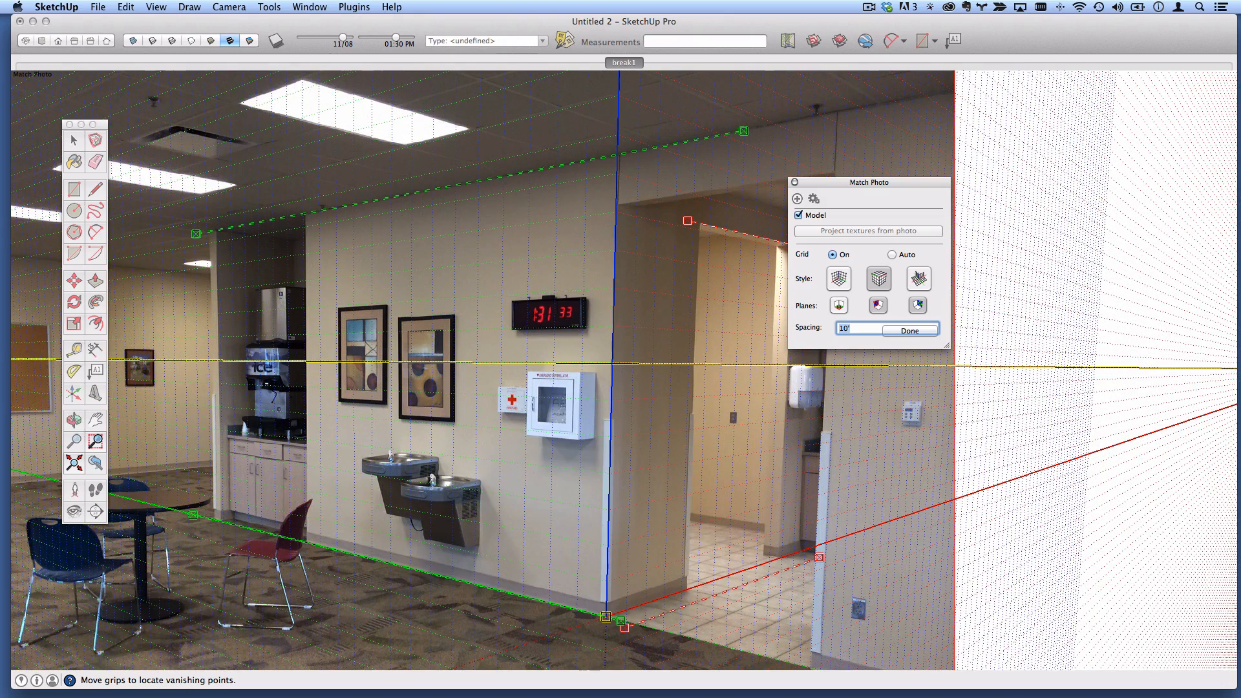
- Preview the room-corner grid style, return to the box style, and turn on the floor-plane grid
left_click(840, 278)
left_click(874, 278)
left_click(841, 288)
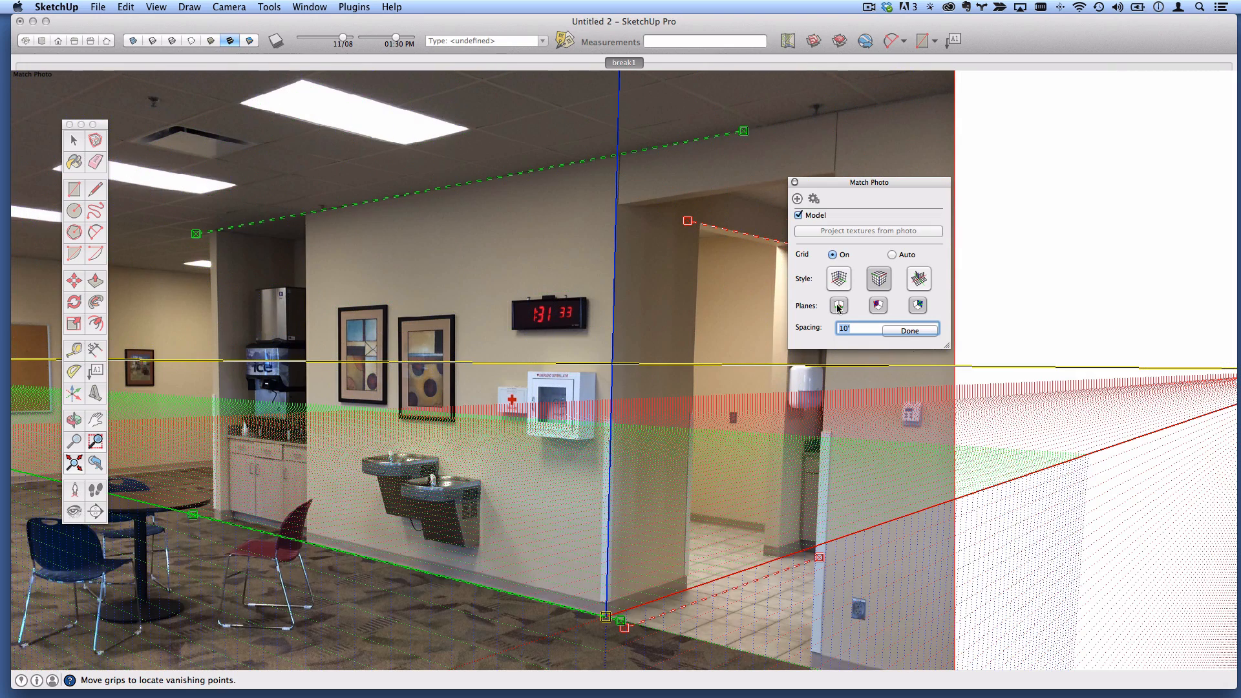
- With only the vertical grid planes shown, scale the grid so one 10' spacing spans the room corner from floor to ceiling, and finish matching
left_click(881, 306)
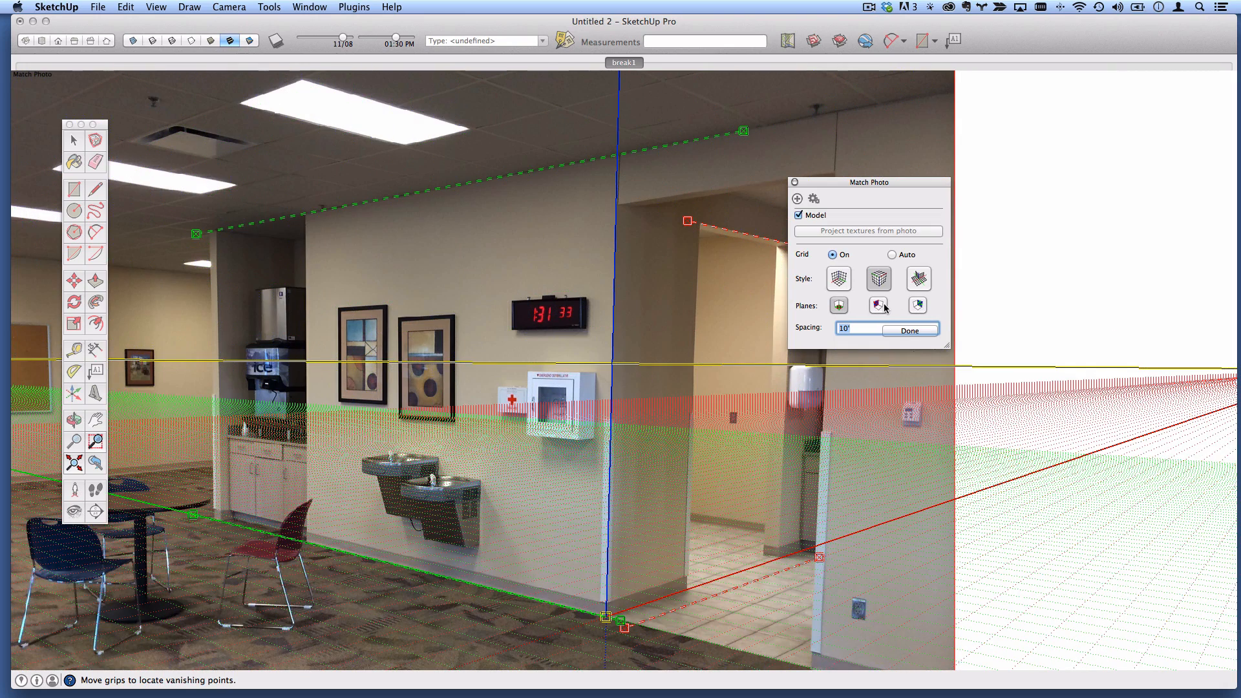
left_click(918, 306)
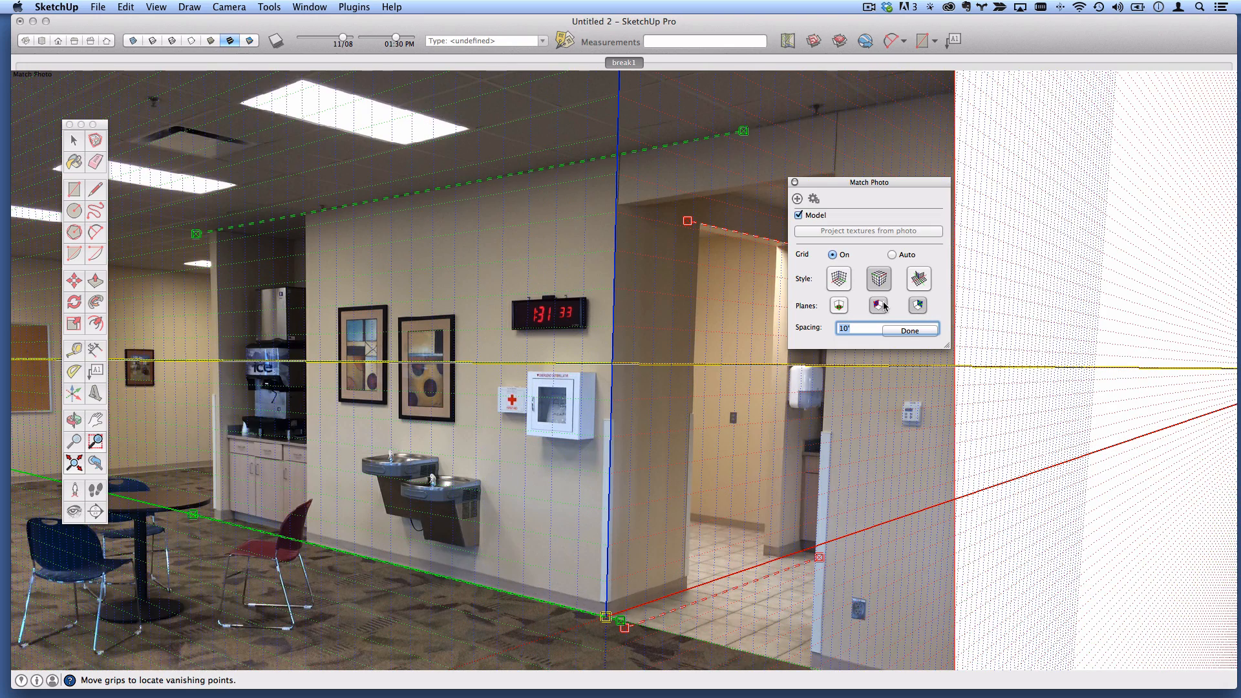
left_click_drag(608, 589, 610, 219)
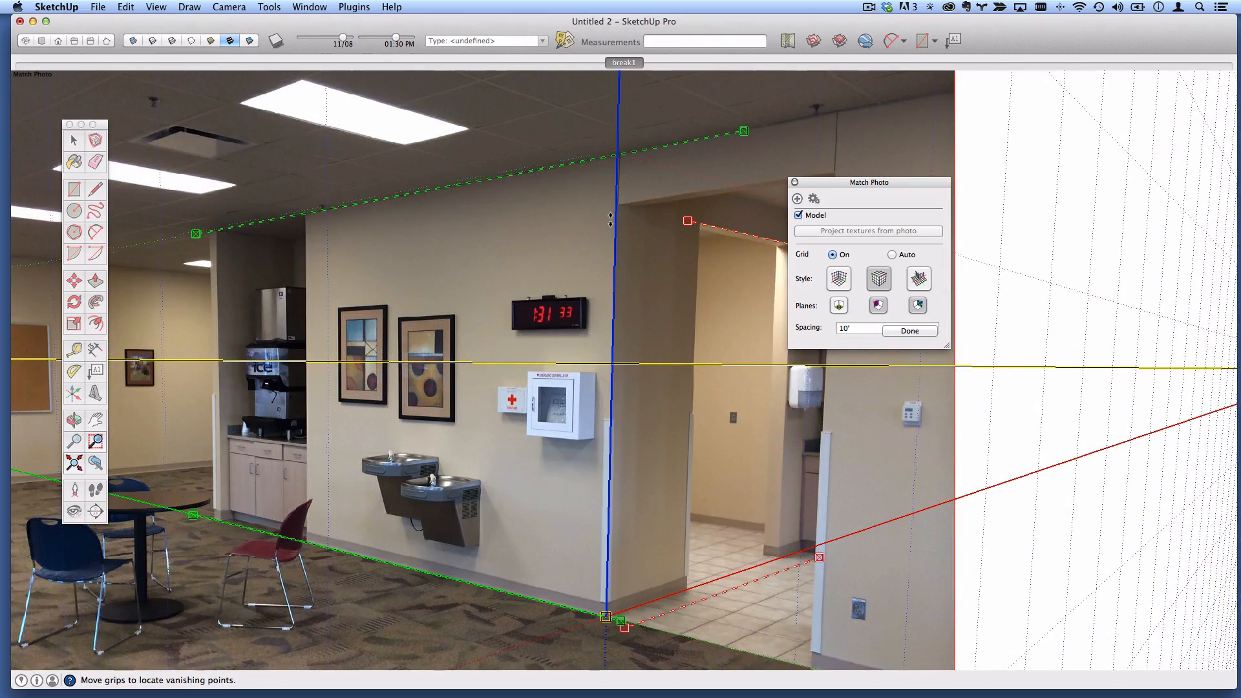
scroll(620, 162, "up", 6)
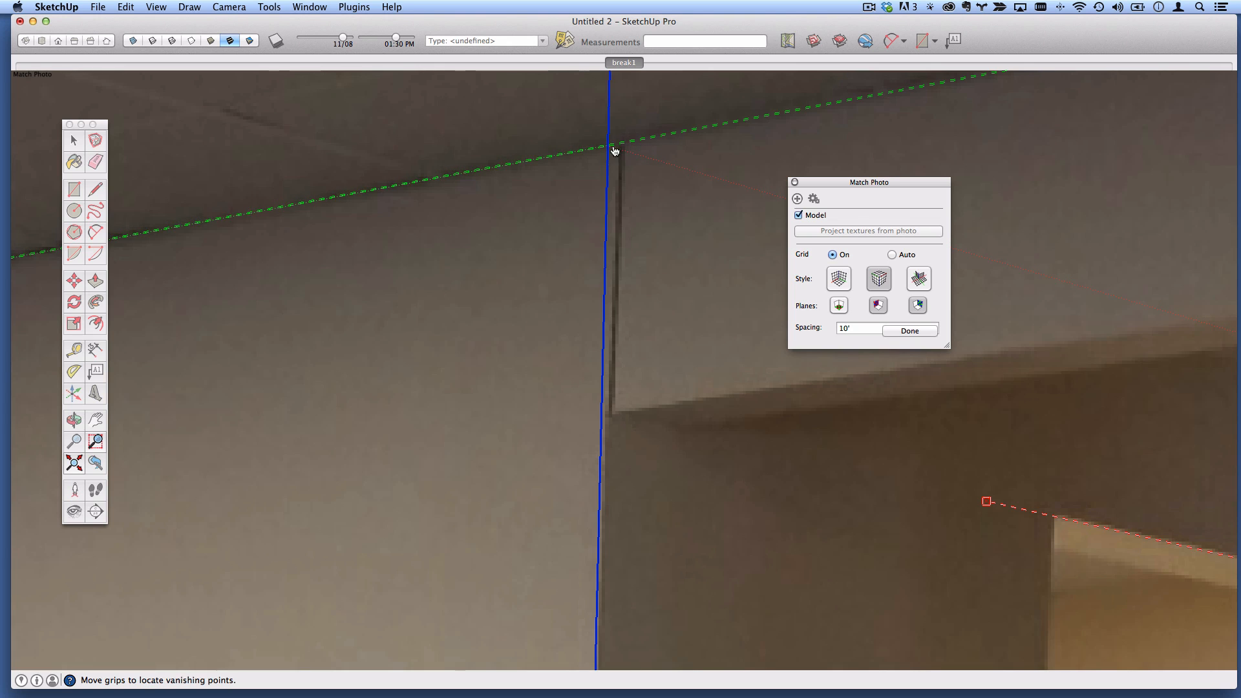
scroll(624, 258, "down", 6)
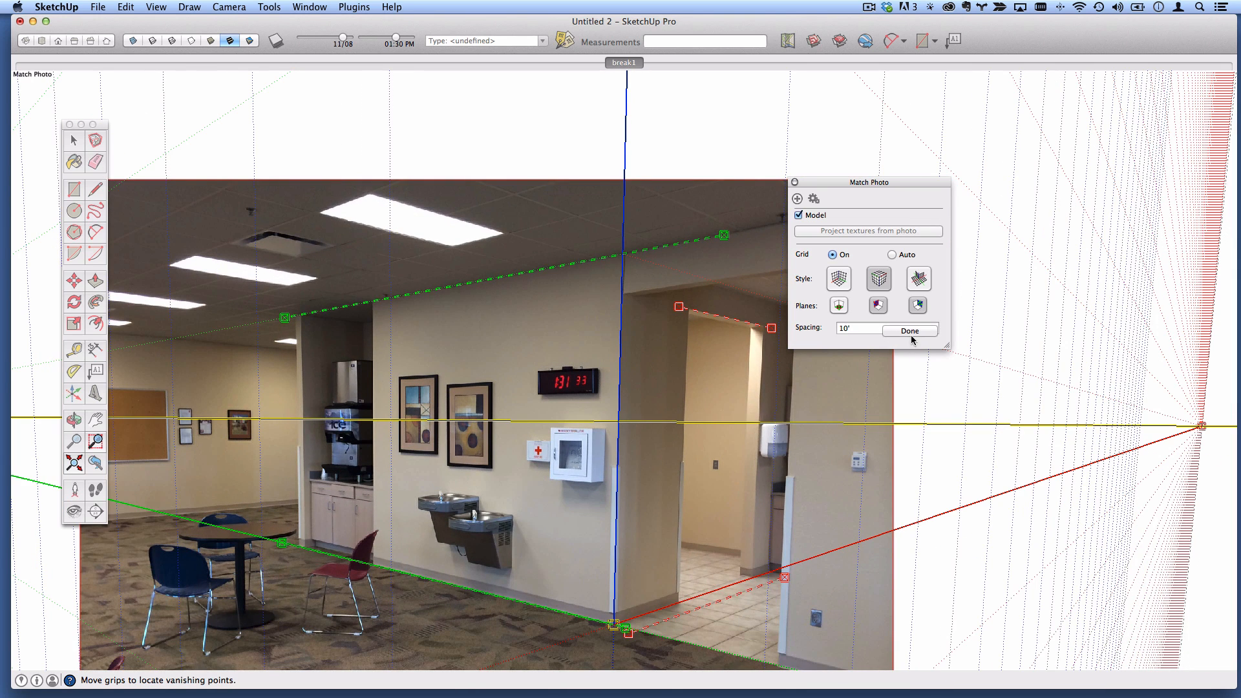
left_click(909, 331)
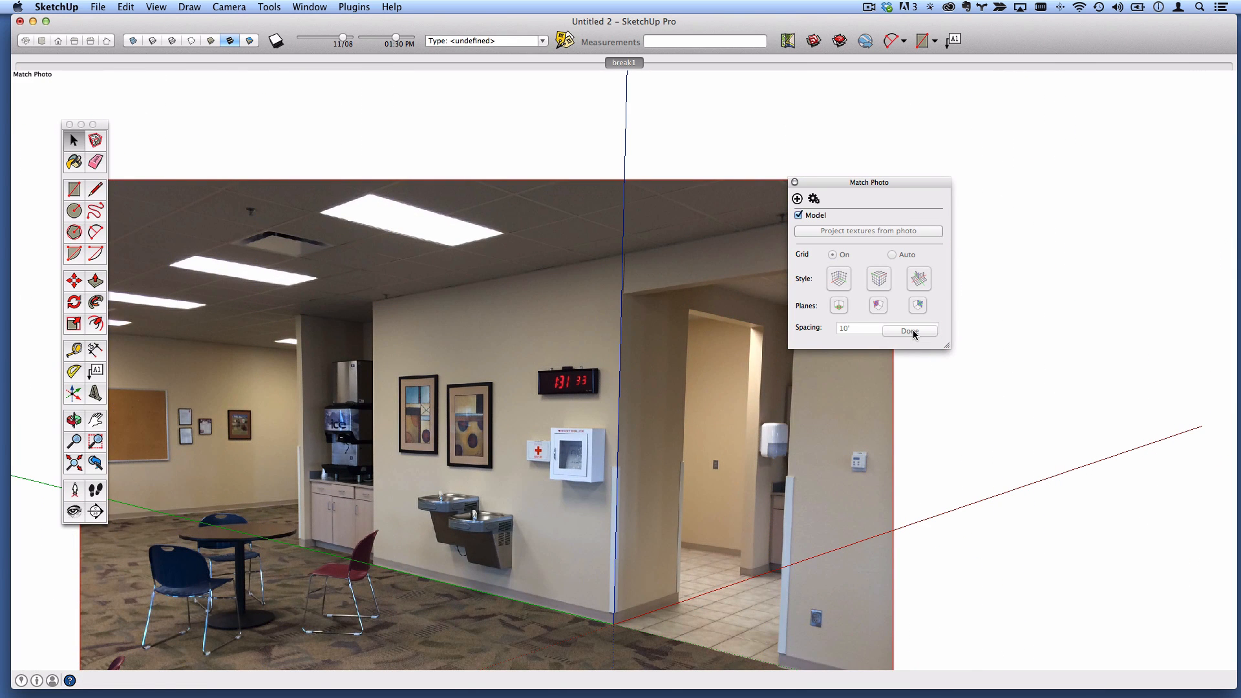
- Trace the drinking-fountain wall with lines as a closed face, from the corner origin along the floor, up to the ceiling and back
left_click(95, 189)
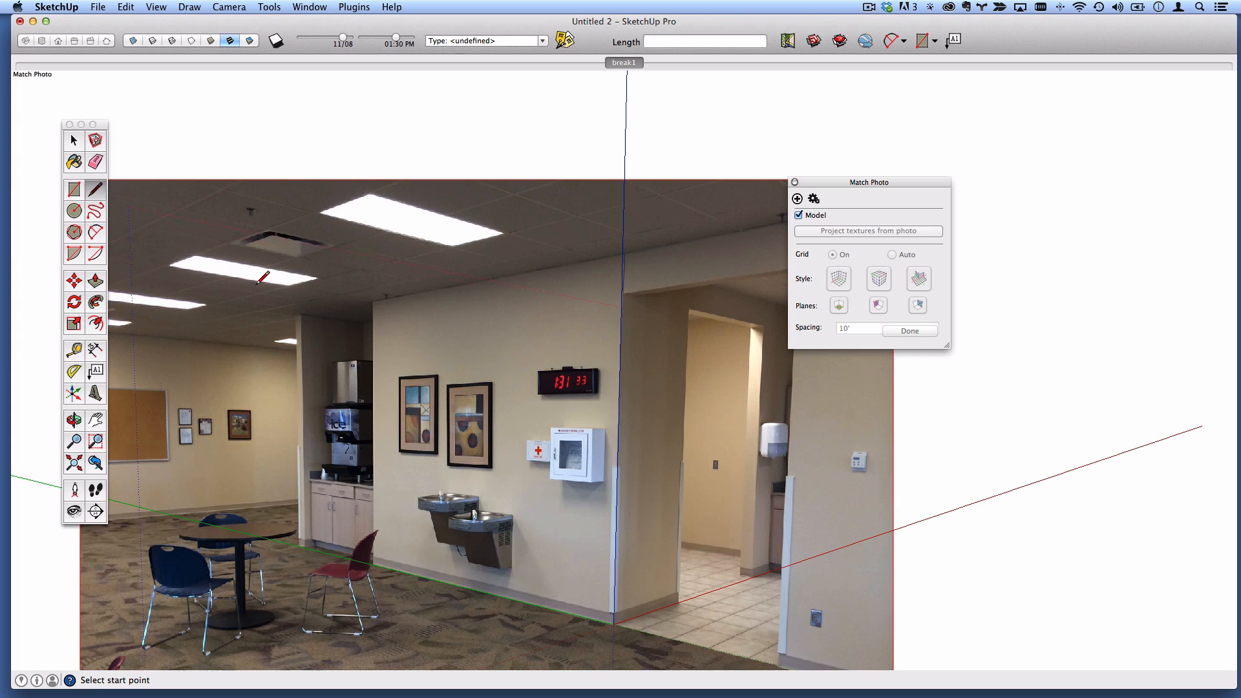
left_click(613, 623)
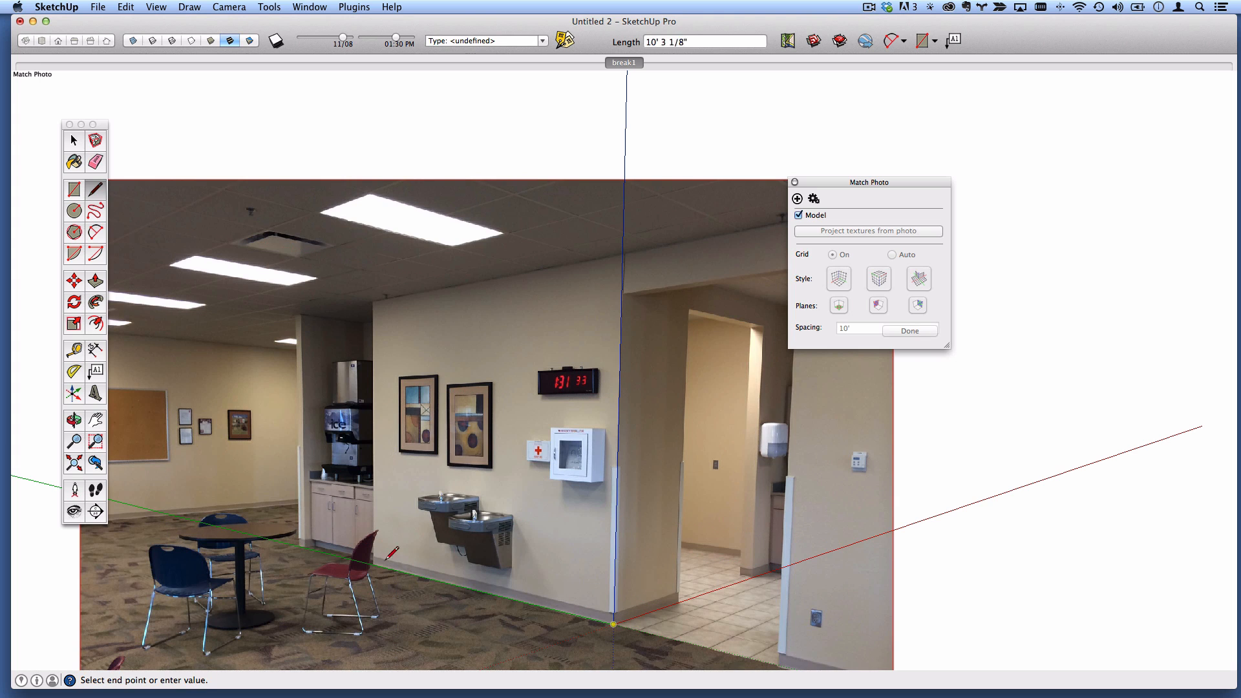
left_click(298, 545)
left_click(295, 316)
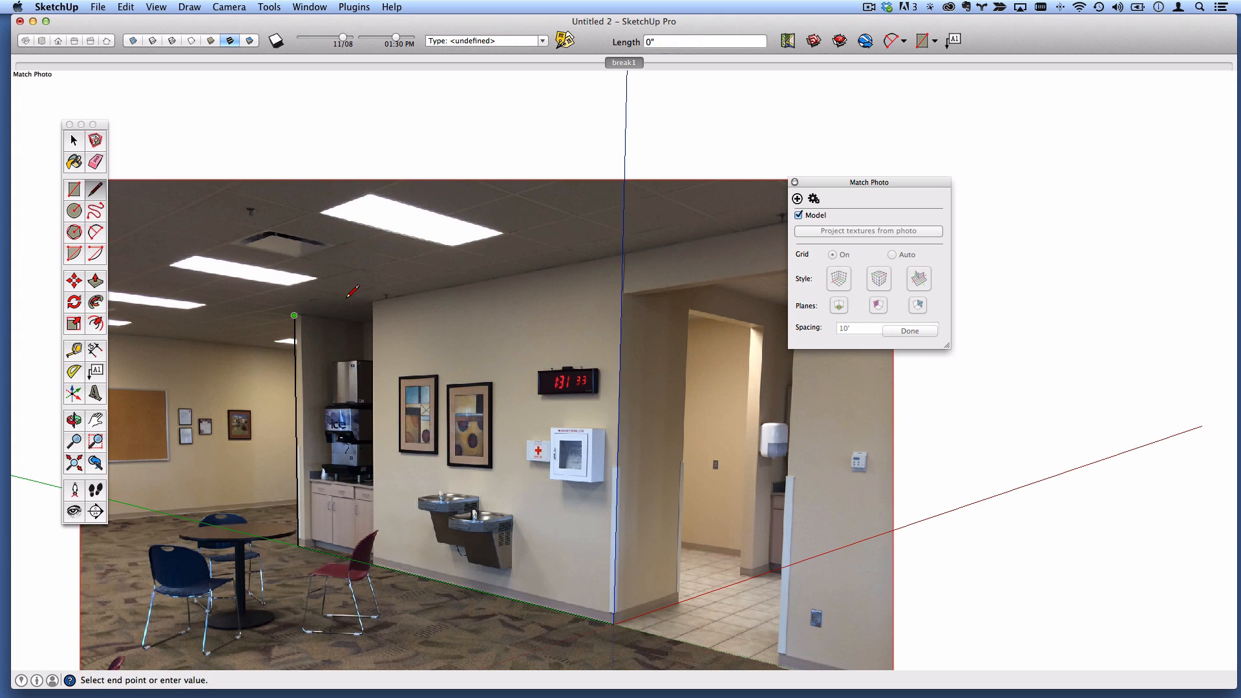
left_click(623, 254)
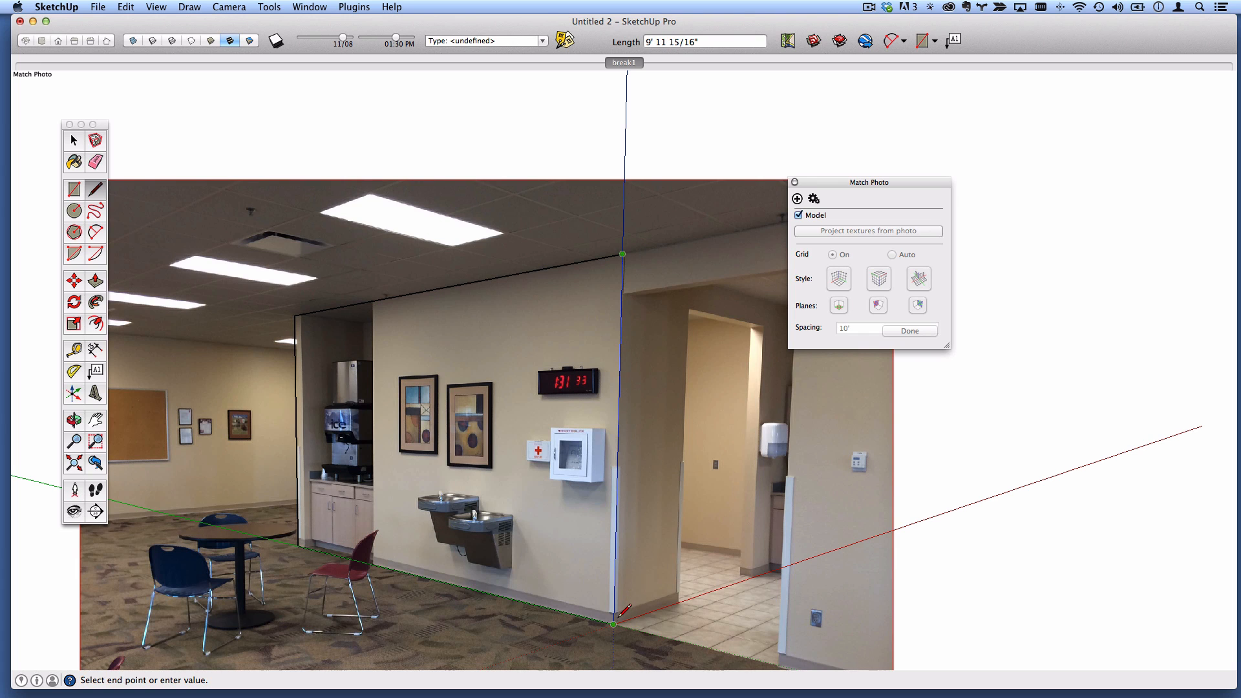
left_click(615, 623)
- Project the photo onto the drinking-fountain wall face and compare the textured wall in 3D with the break1 view
right_click(517, 337)
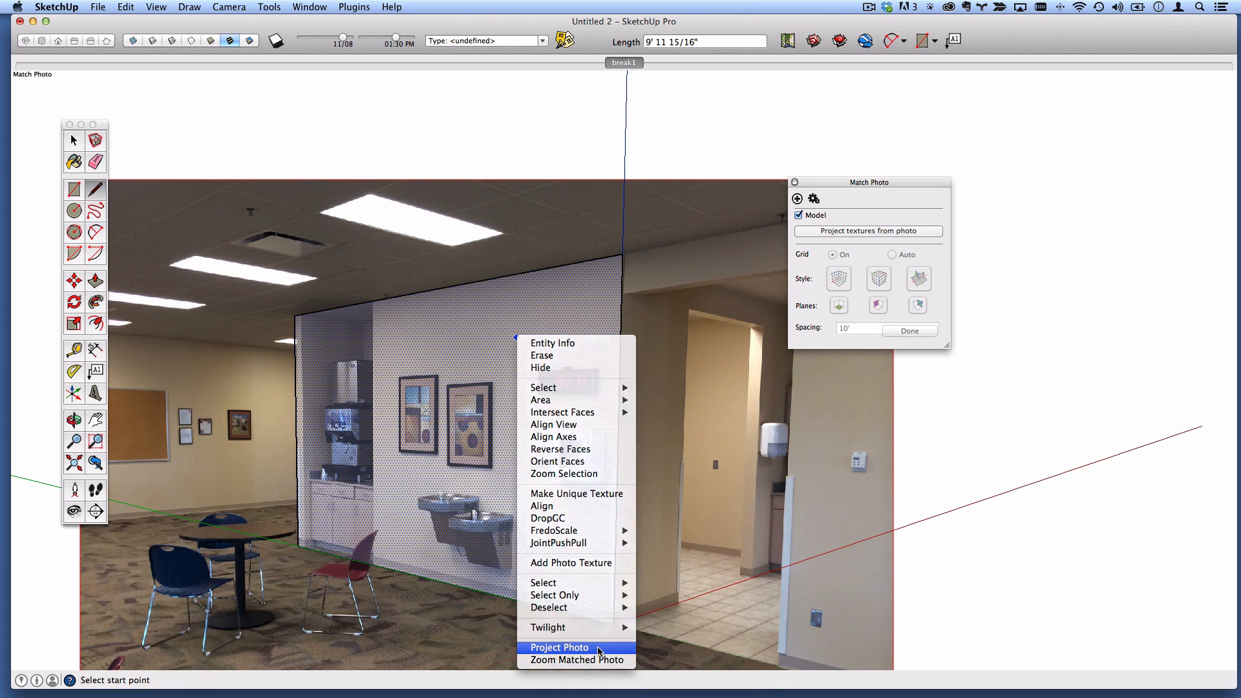
left_click(559, 647)
key("o")
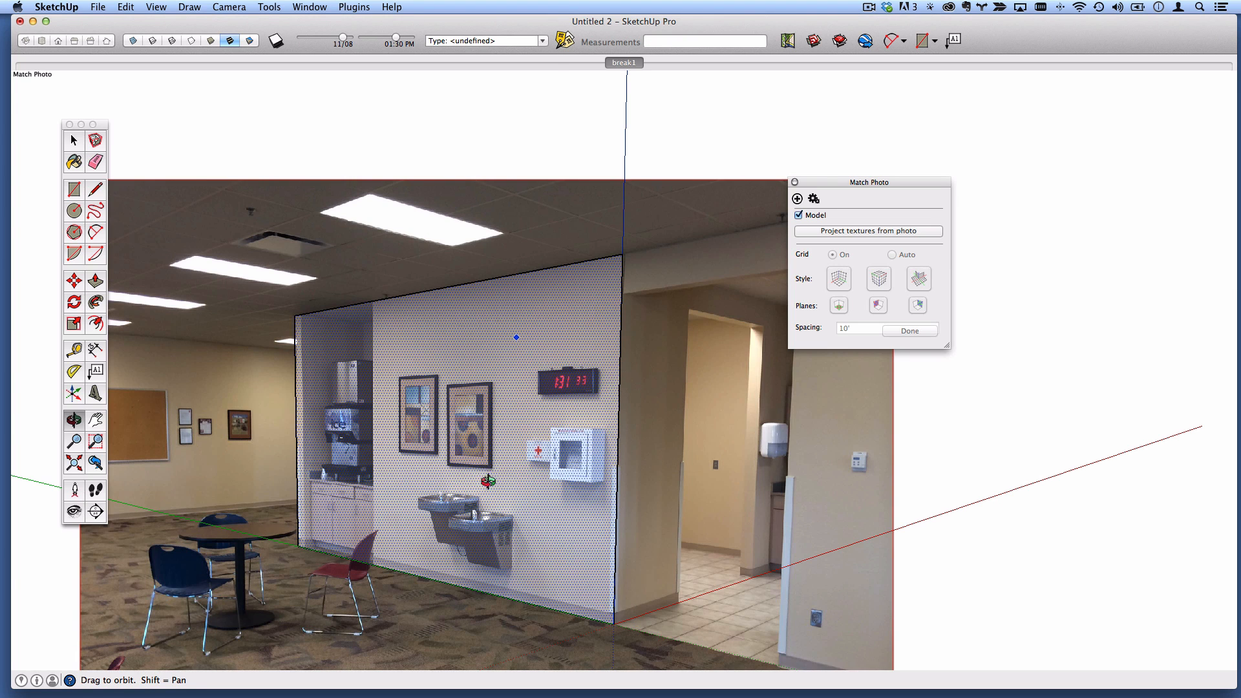
left_click_drag(488, 479, 769, 475)
key("l")
middle_click_drag(778, 457, 608, 510)
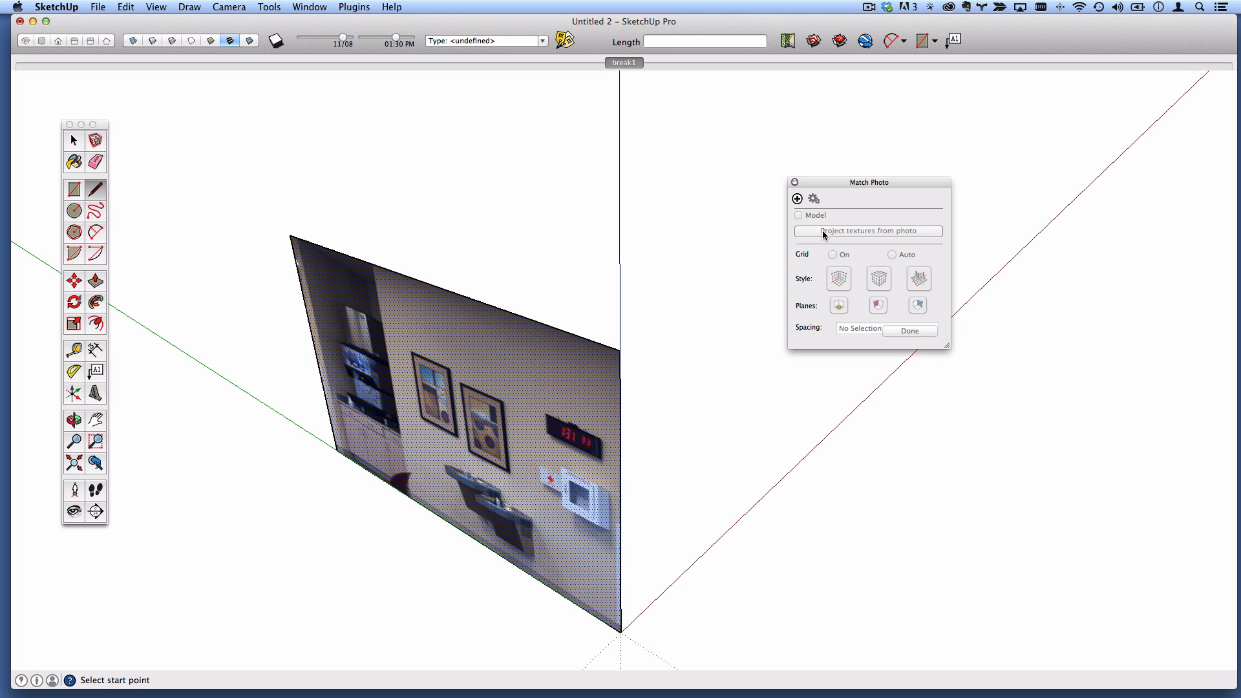
left_click(629, 63)
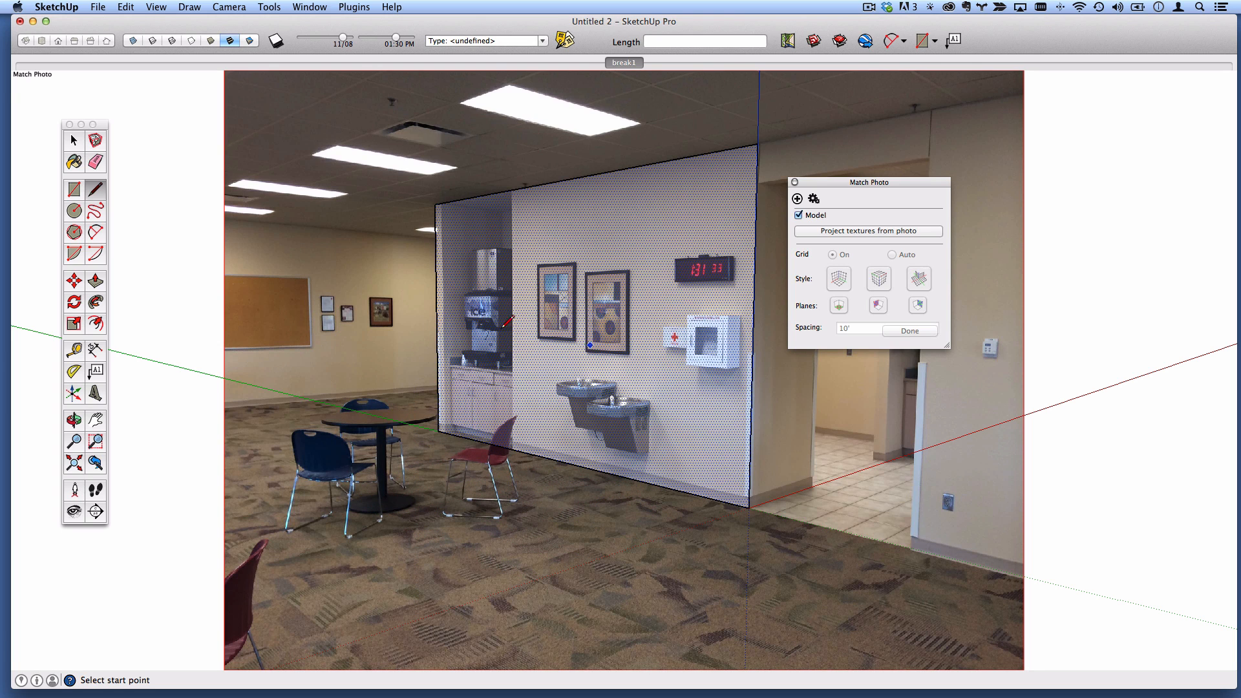
mouse_move(512, 258)
middle_mouse_down()
mouse_move(488, 388)
mouse_move(496, 408)
middle_mouse_up()
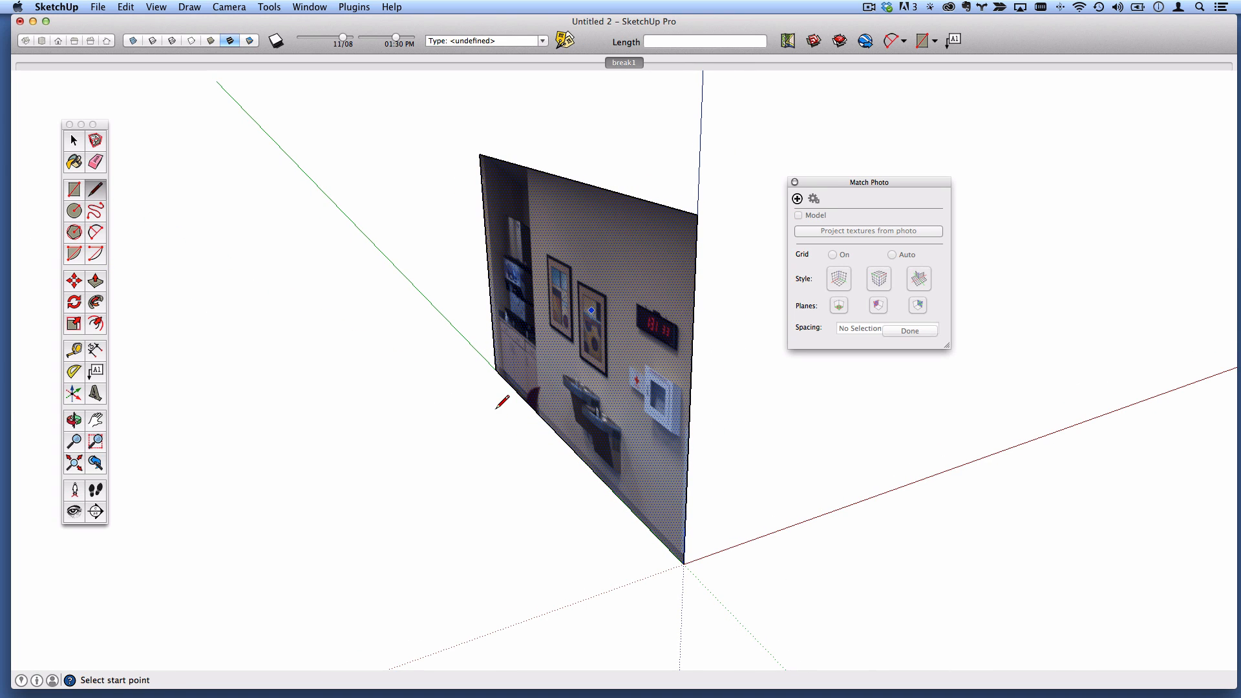
mouse_move(444, 369)
middle_mouse_down()
mouse_move(477, 413)
mouse_move(625, 208)
middle_mouse_up()
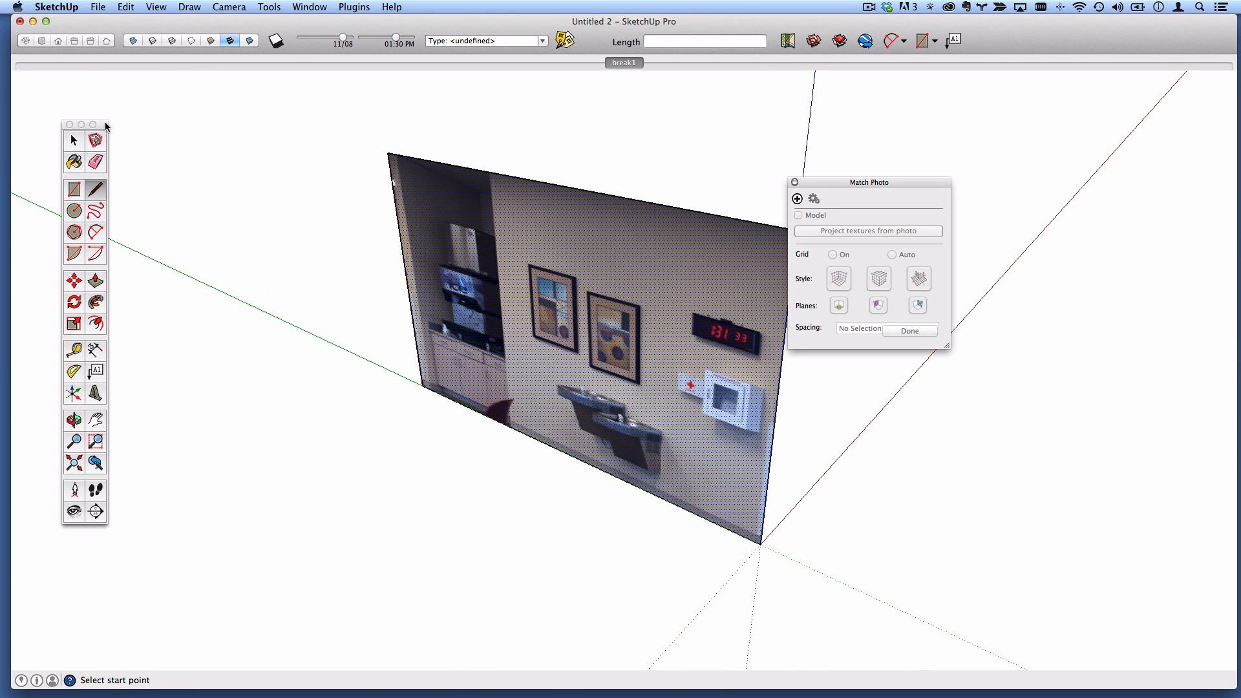
- Place a foosball table component in front of the wall's cabinet end and move it about 1' 1" away from the wall
left_click(72, 141)
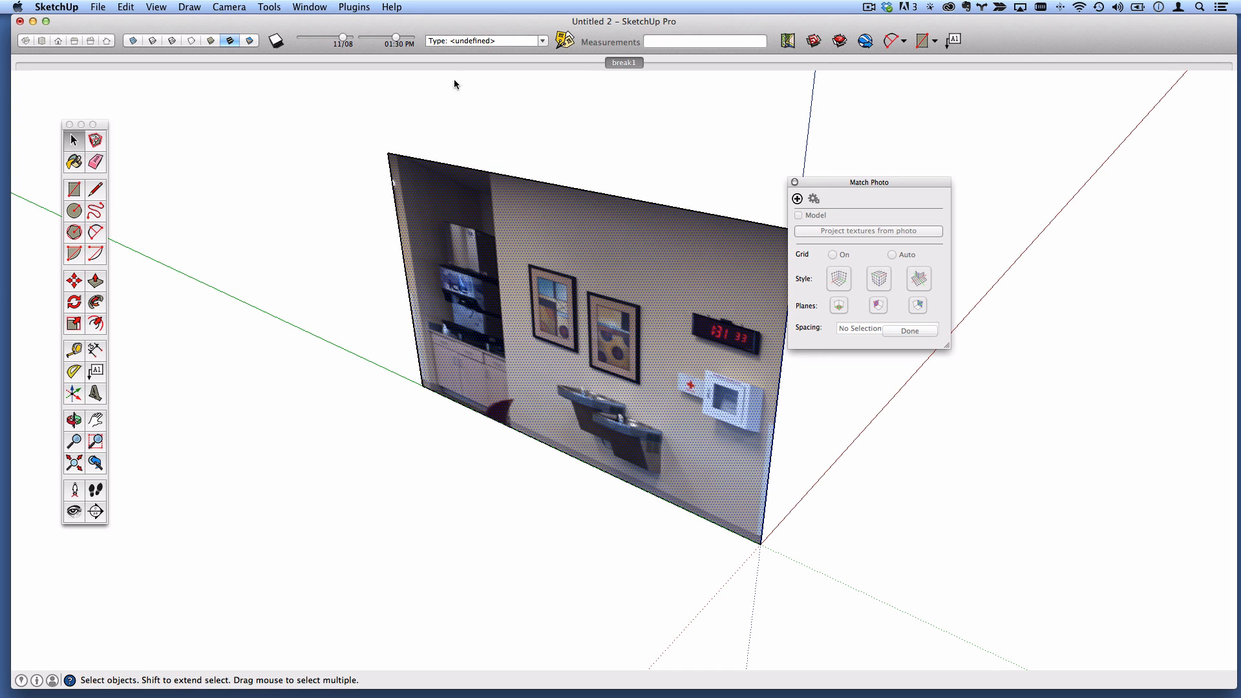
mouse_move(1, 636)
left_mouse_down()
mouse_move(231, 608)
mouse_move(343, 446)
left_mouse_up()
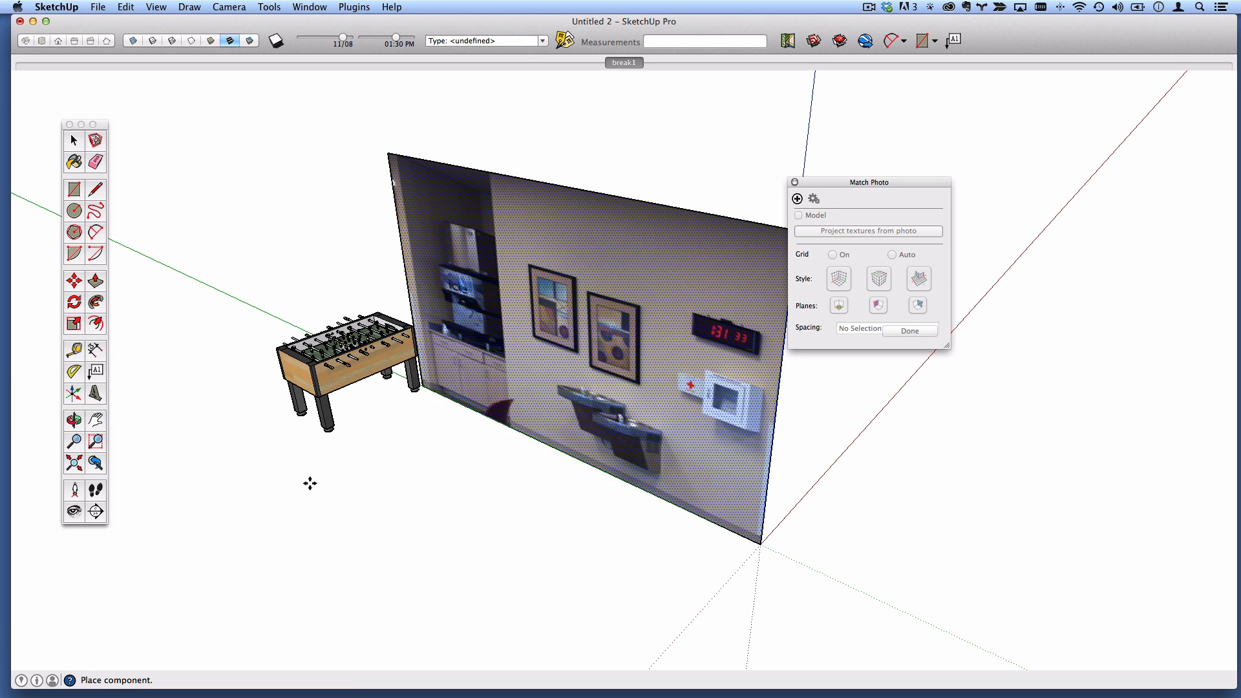
left_click_drag(368, 593, 458, 579)
left_click_drag(496, 462, 523, 423)
middle_click_drag(523, 423, 556, 477)
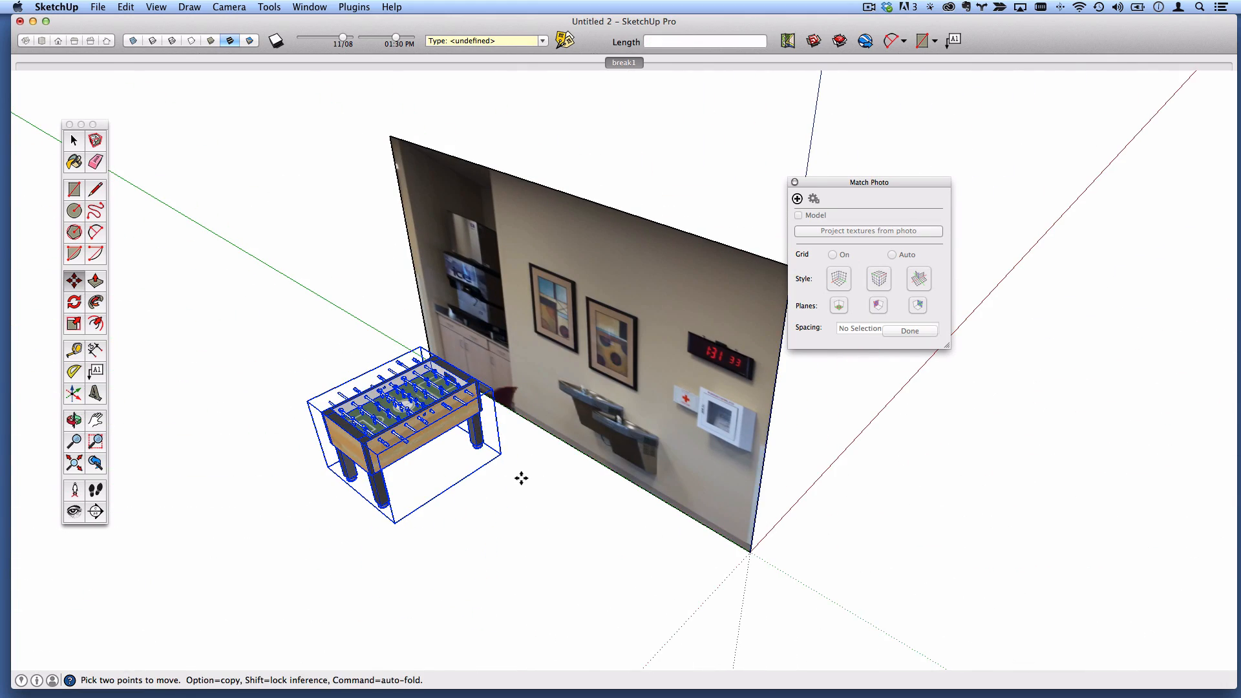
left_click_drag(521, 478, 435, 498)
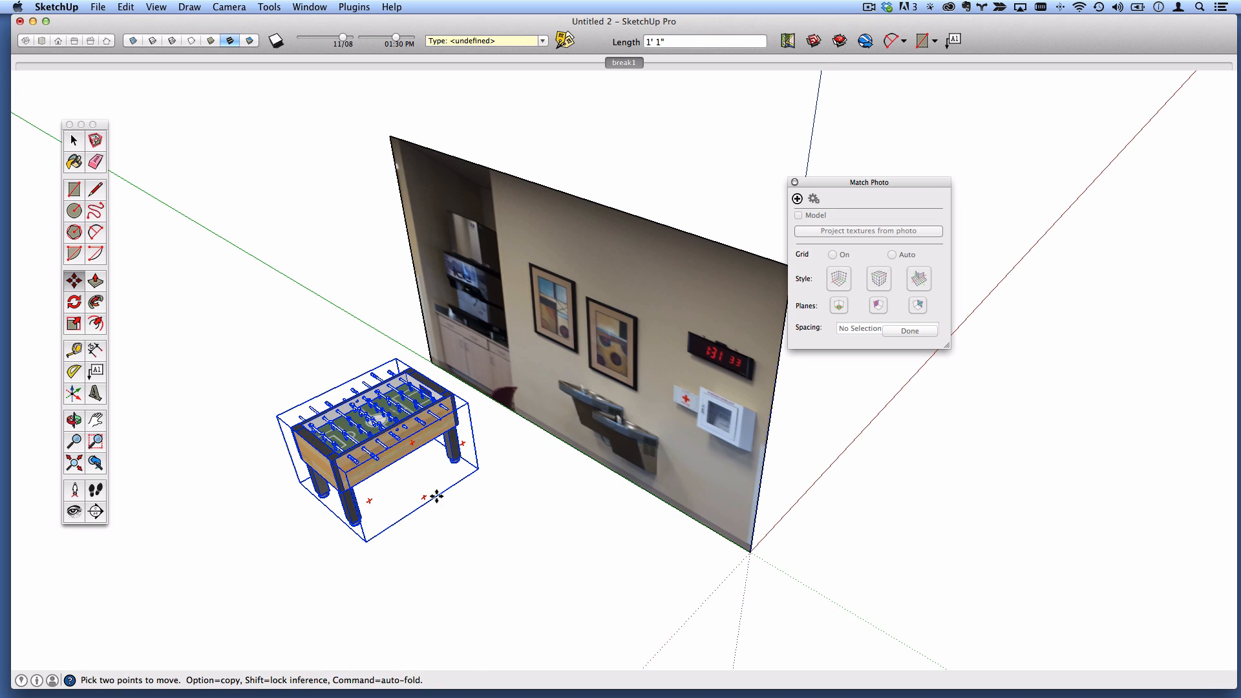
- Return to the break1 matched-photo view and deselect the foosball table
left_click(625, 63)
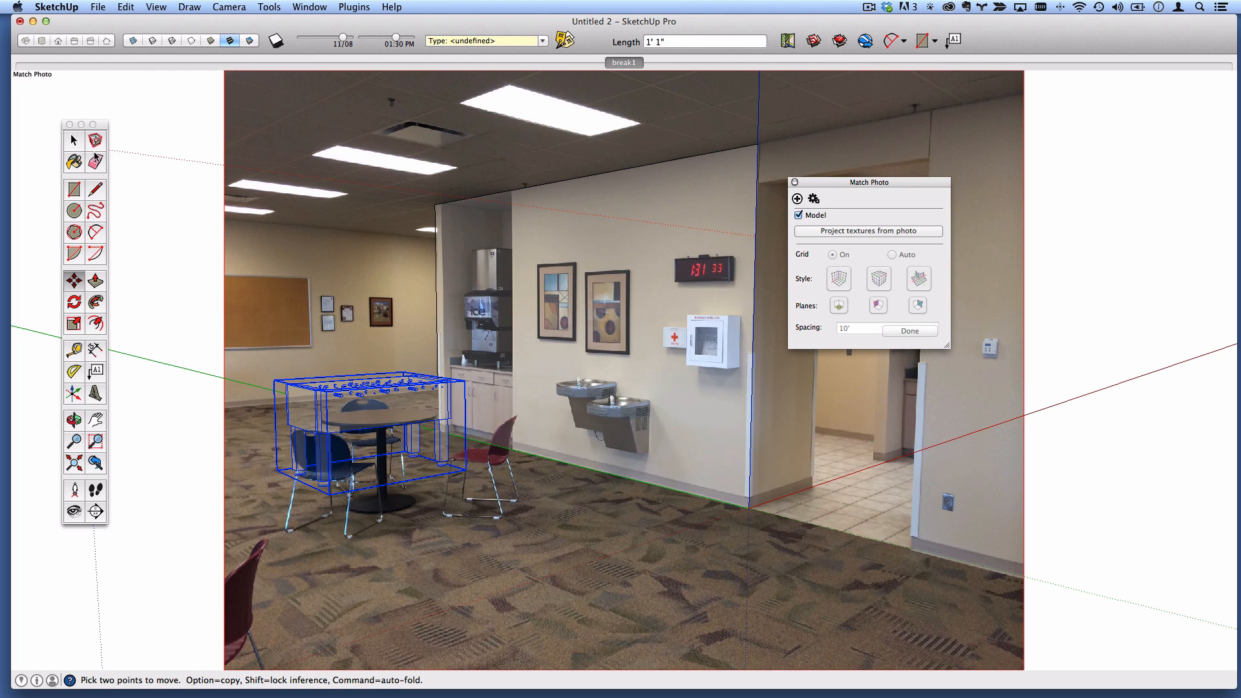
key("space")
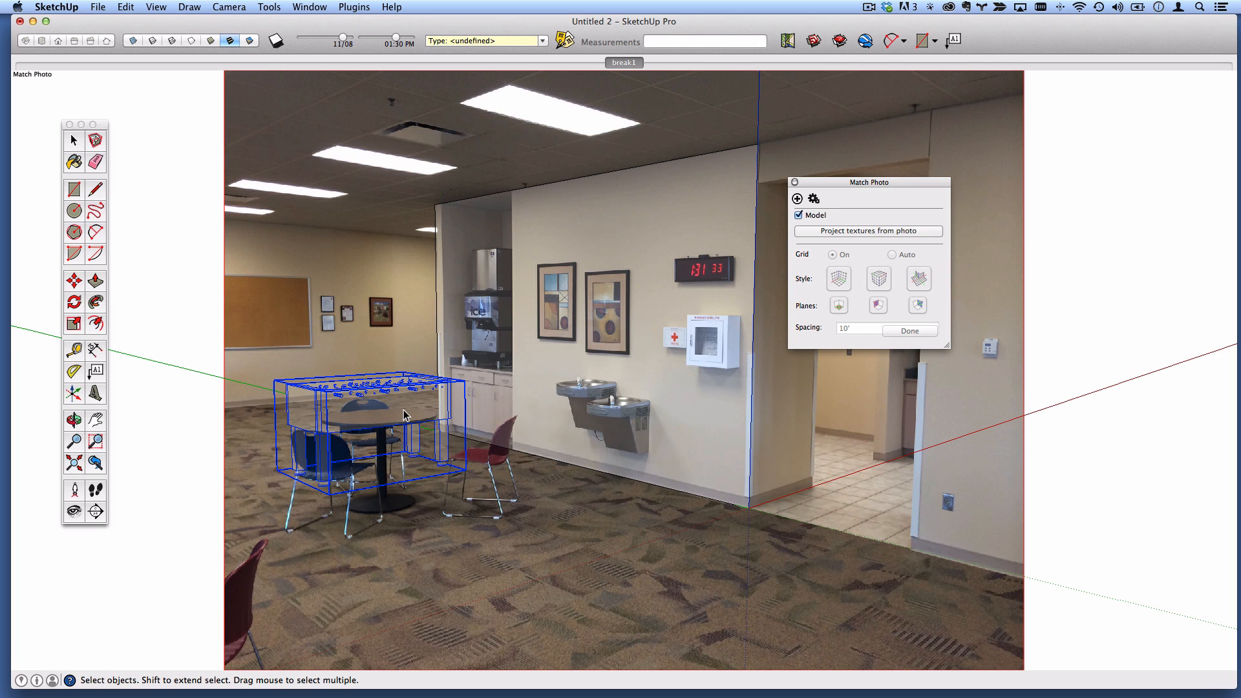
left_click(404, 410)
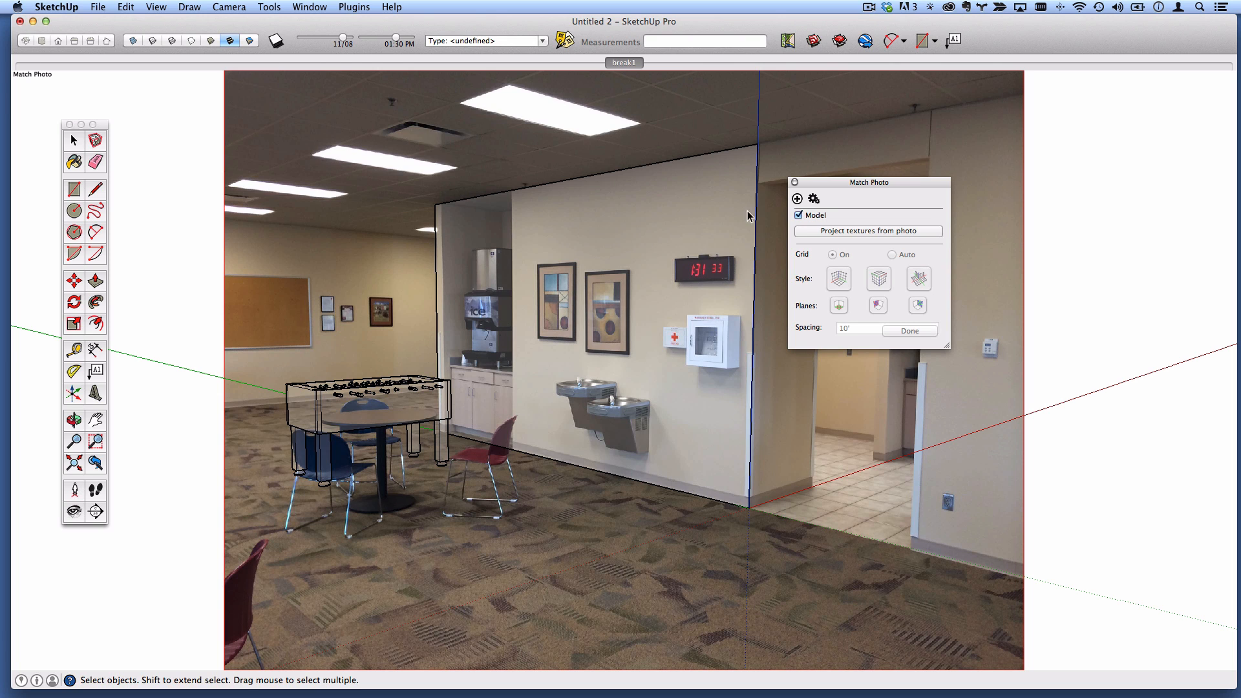
- Search the 3D Warehouse for pinball
left_click(816, 44)
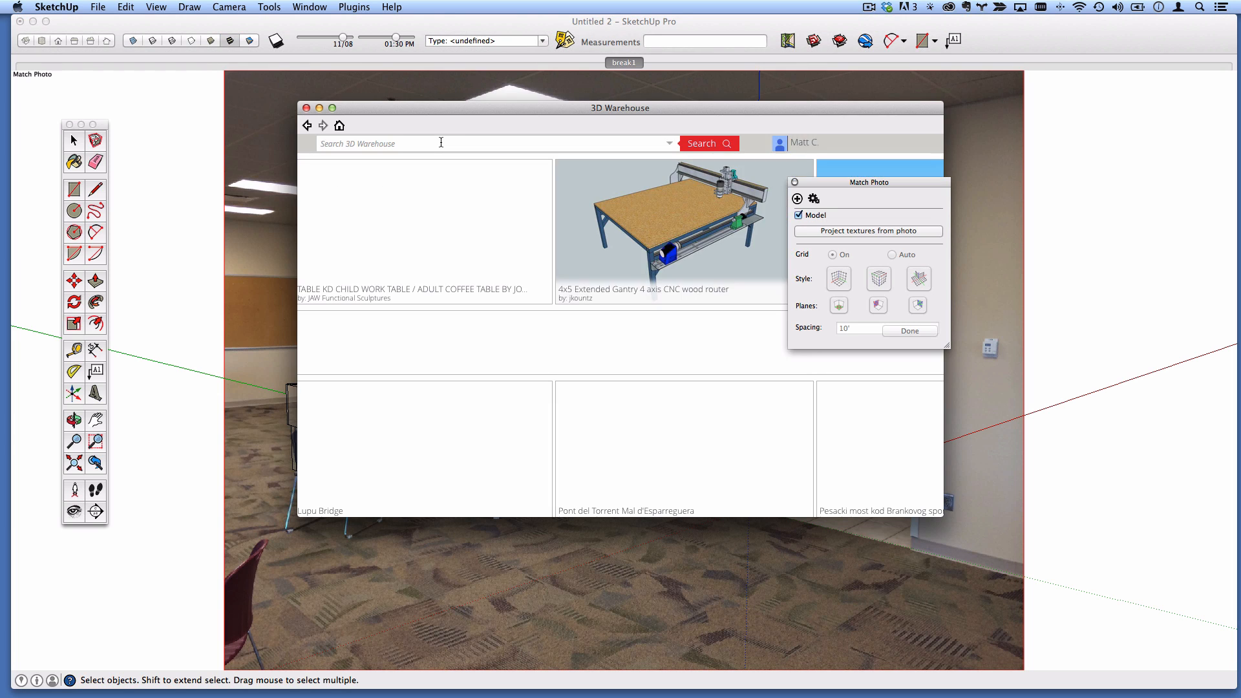
left_click(441, 142)
type("pinball")
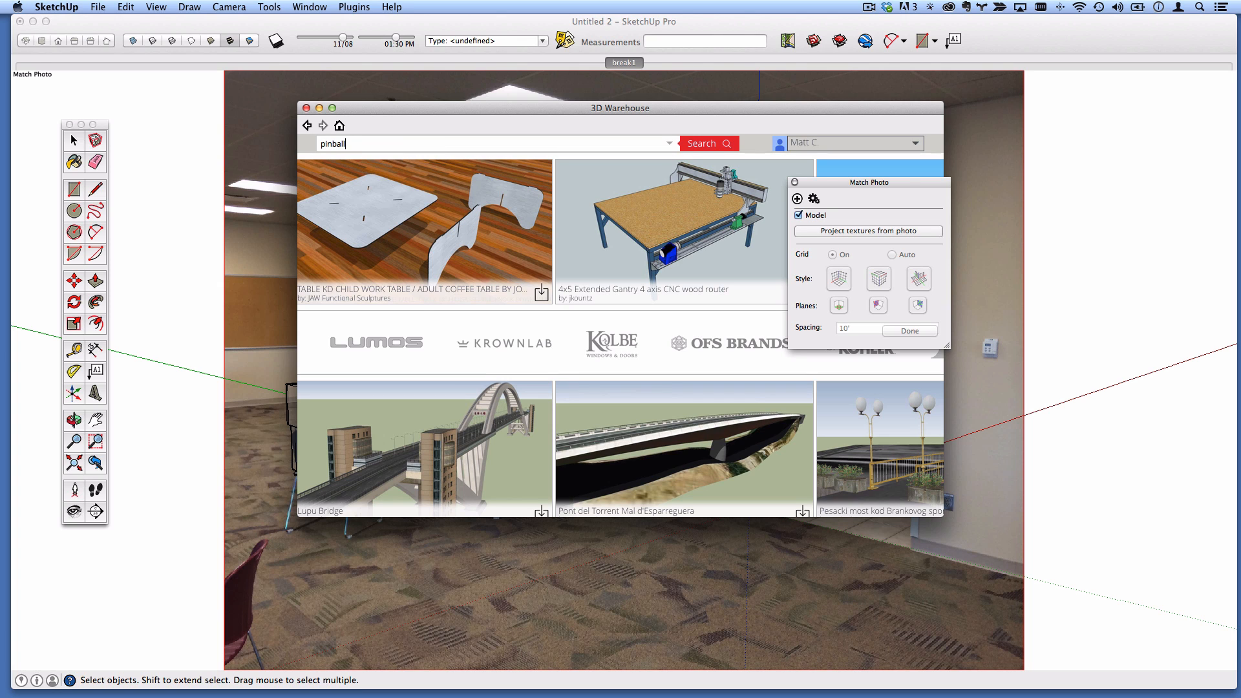
key("Return")
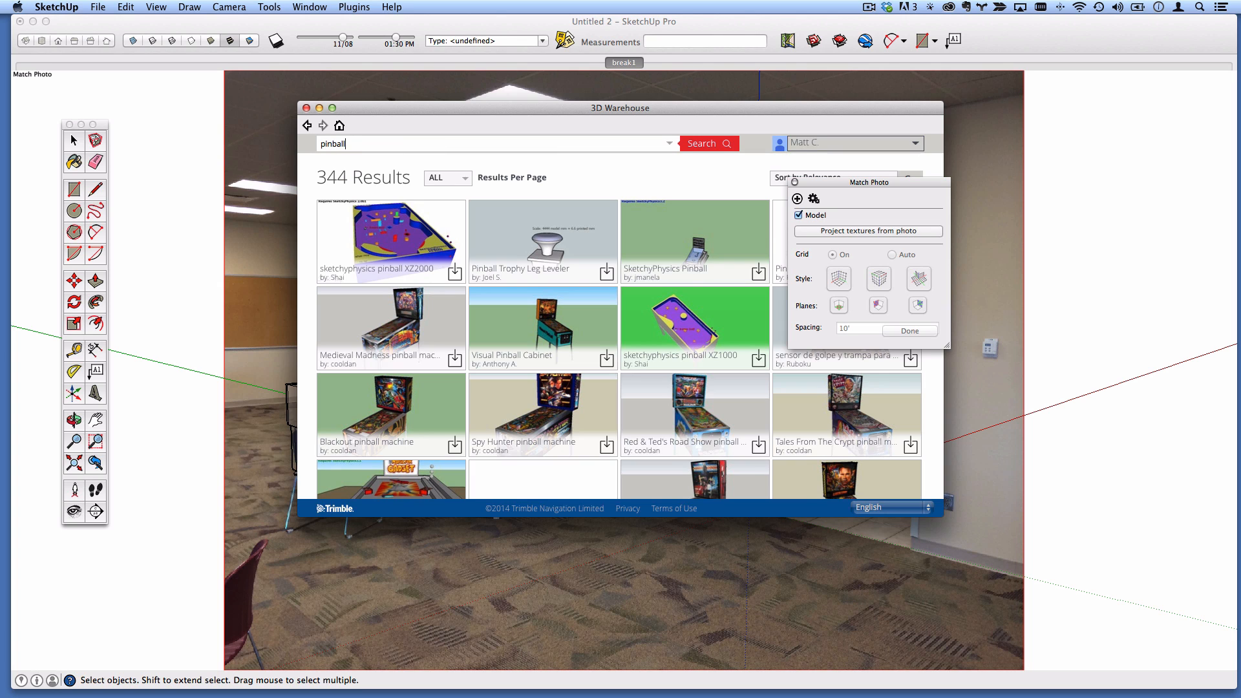
- Load the Medieval Madness pinball machine directly into the model and place it on the carpet in front of the drinking fountains
left_click(397, 332)
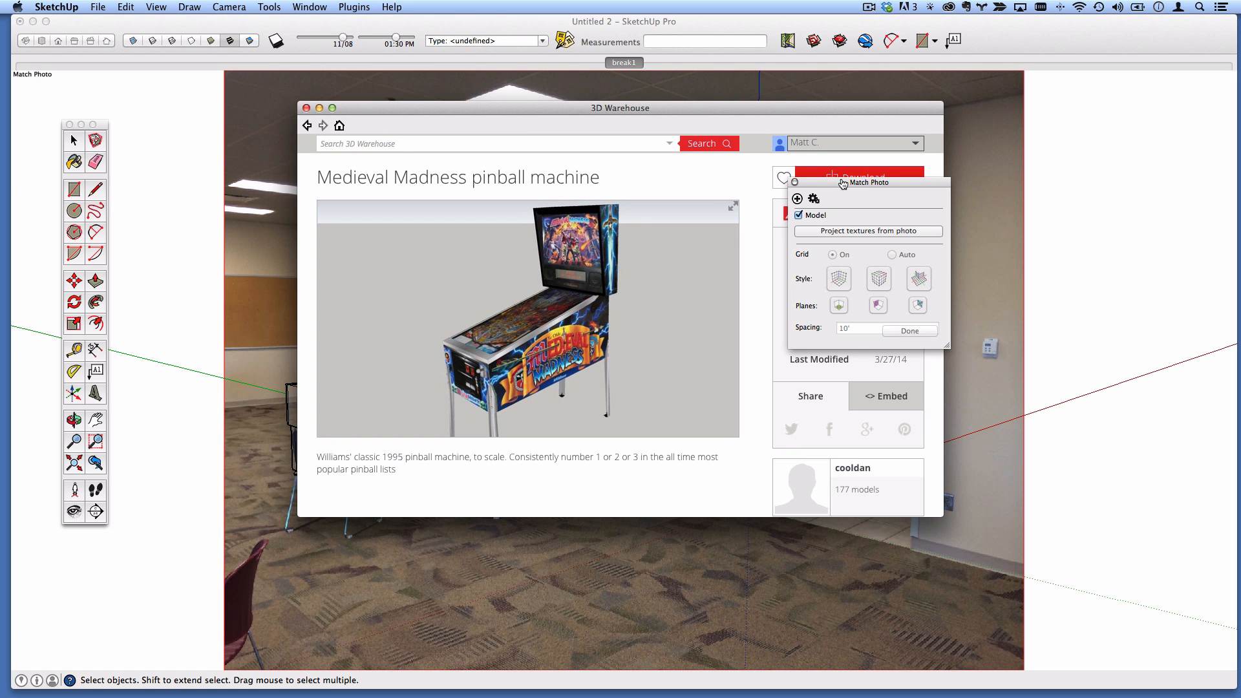
left_click_drag(846, 182, 1084, 217)
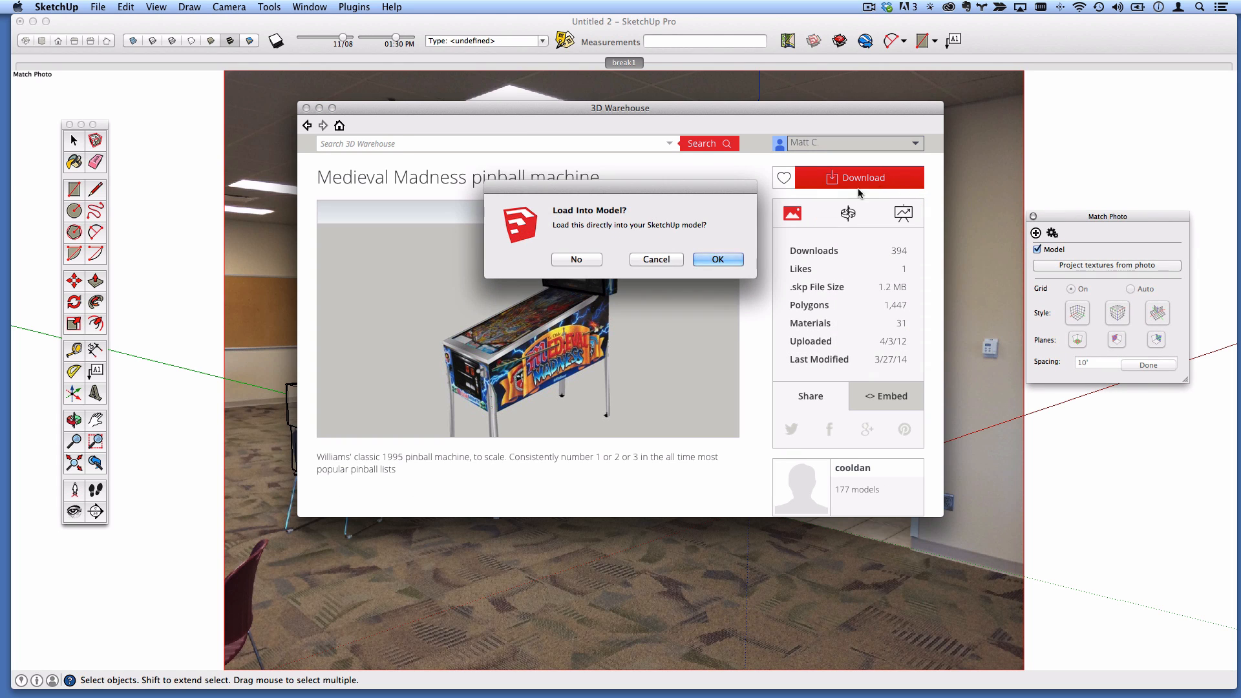
left_click(717, 258)
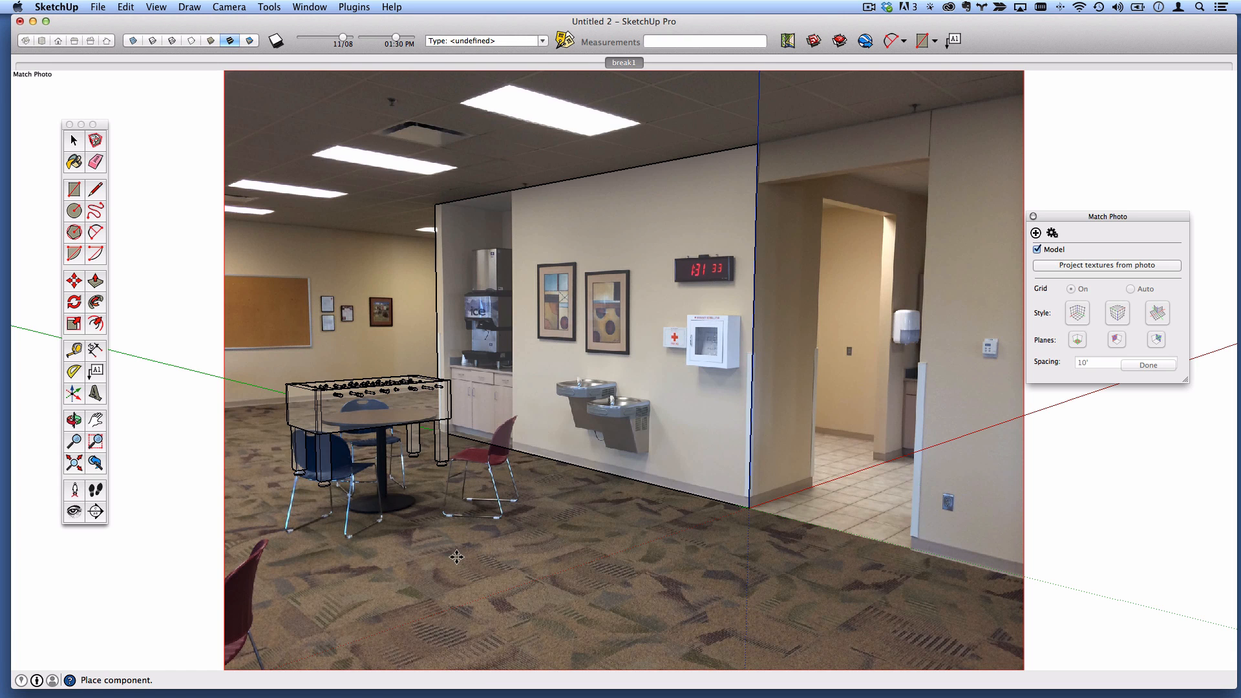
left_click(521, 555)
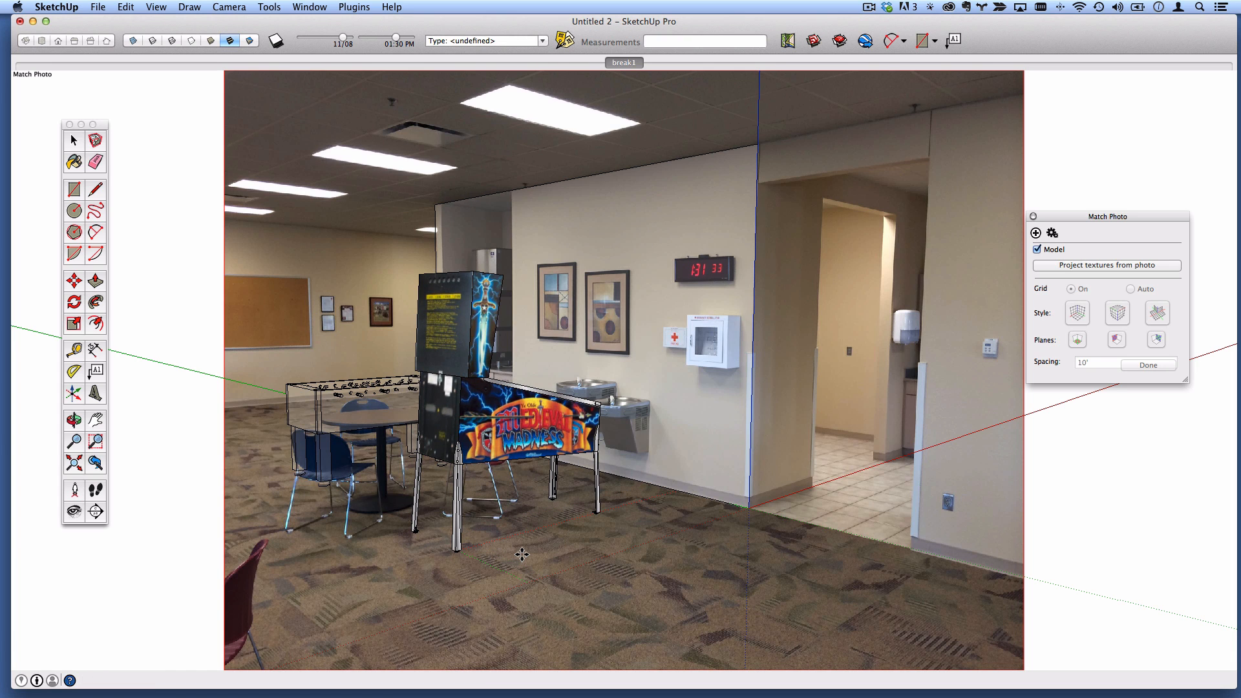
- Rotate the pinball machine half a turn so its backbox stands toward the wall
key("m")
left_click(521, 555)
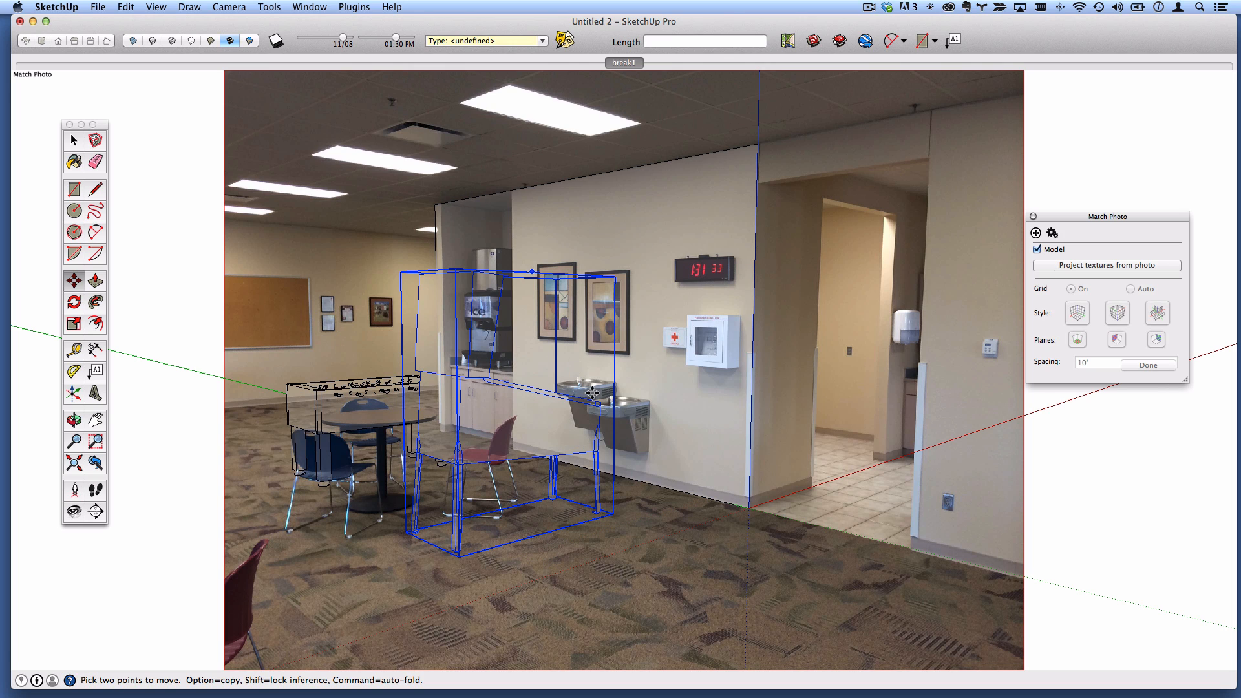
key("o")
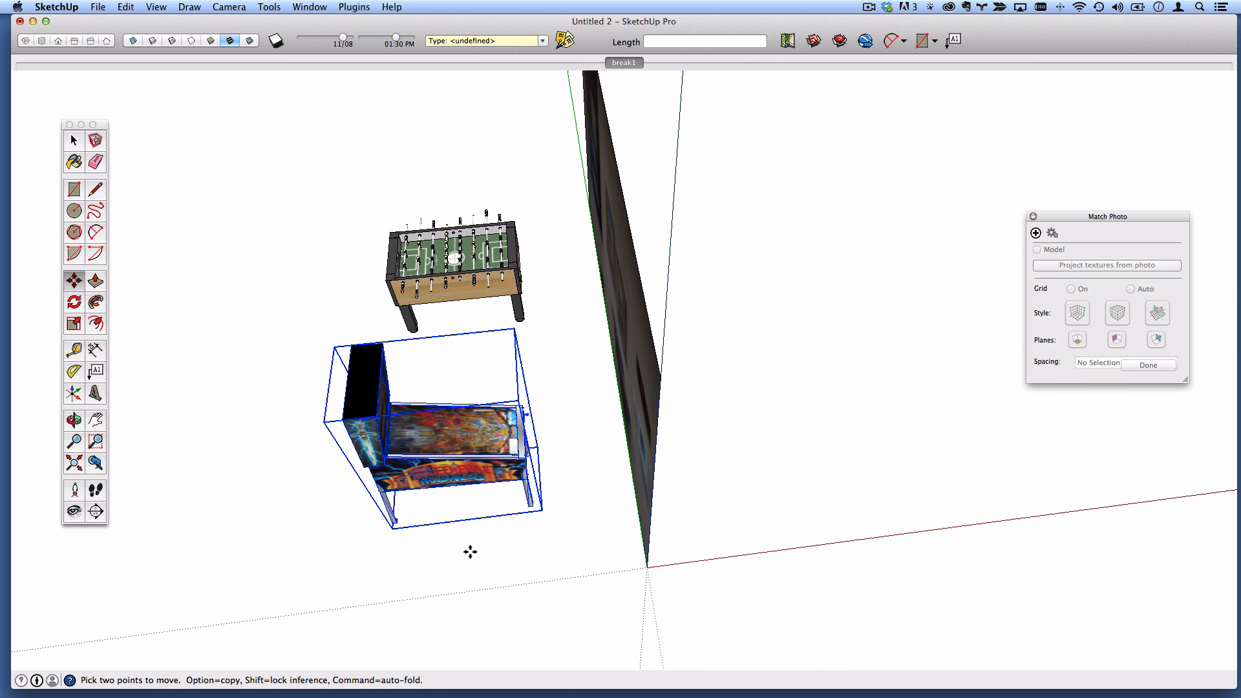
key("q")
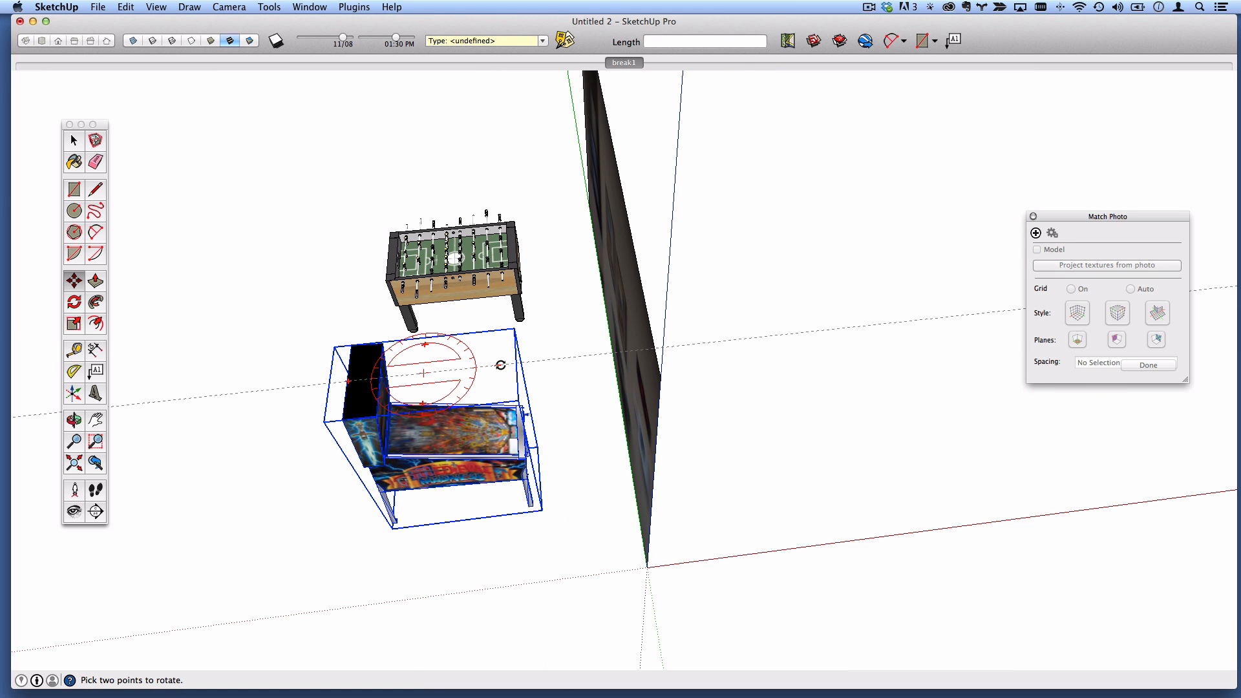
left_click(500, 365)
left_click(372, 381)
- Move the pinball machine about 2' 9 11/16" along the red axis toward the drinking-fountain wall
key("m")
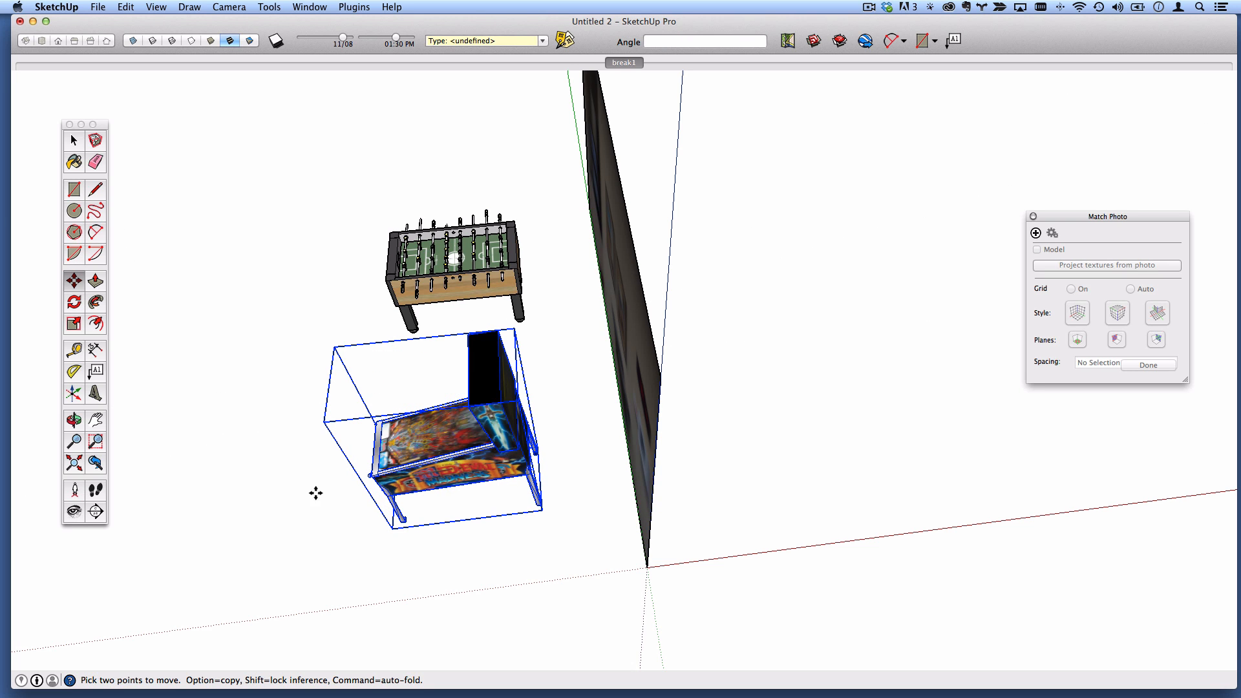
left_click(352, 541)
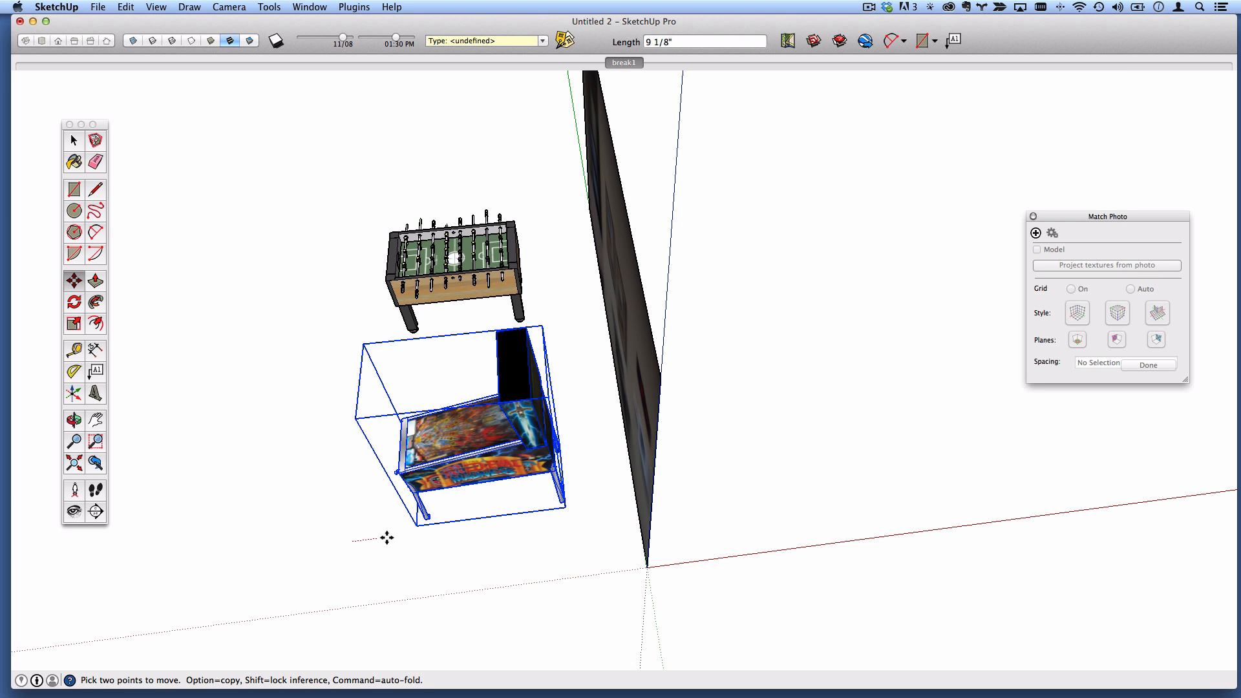
left_click(442, 528)
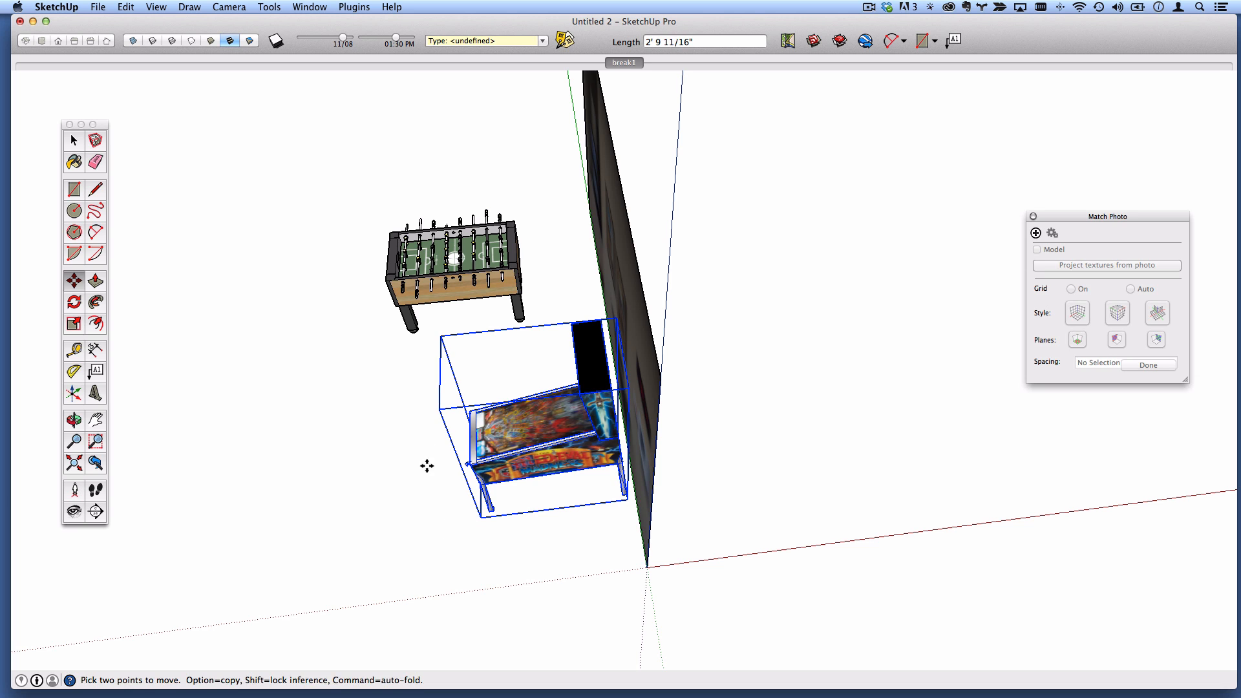
- Copy the pinball machine about 3' 3 7/8" along the green axis to stand a second machine beside it against the wall
middle_click_drag(441, 394, 764, 367)
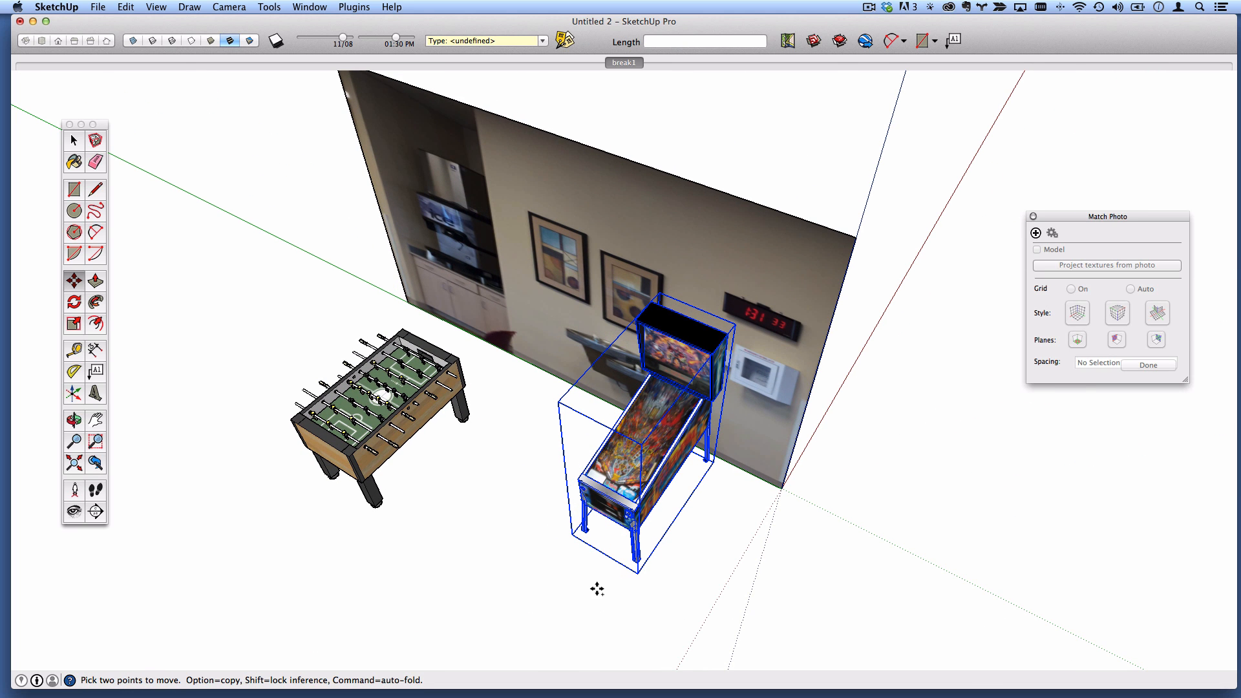
left_click(569, 577)
key("alt")
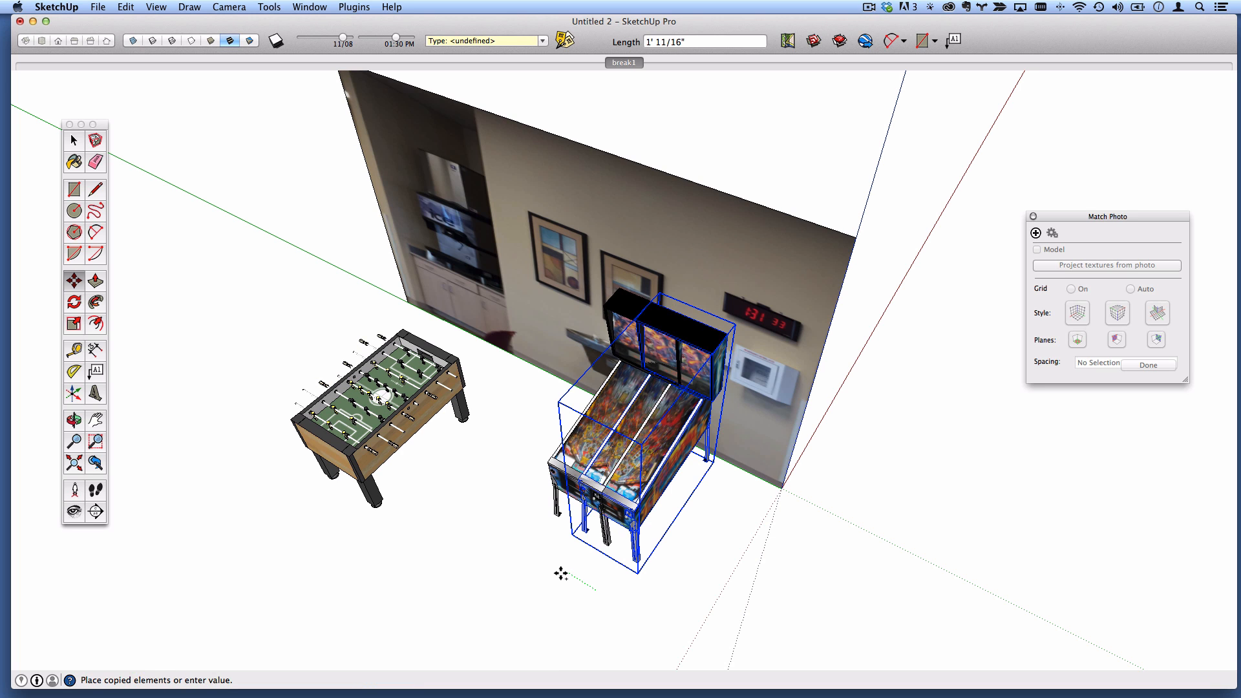
left_click(501, 541)
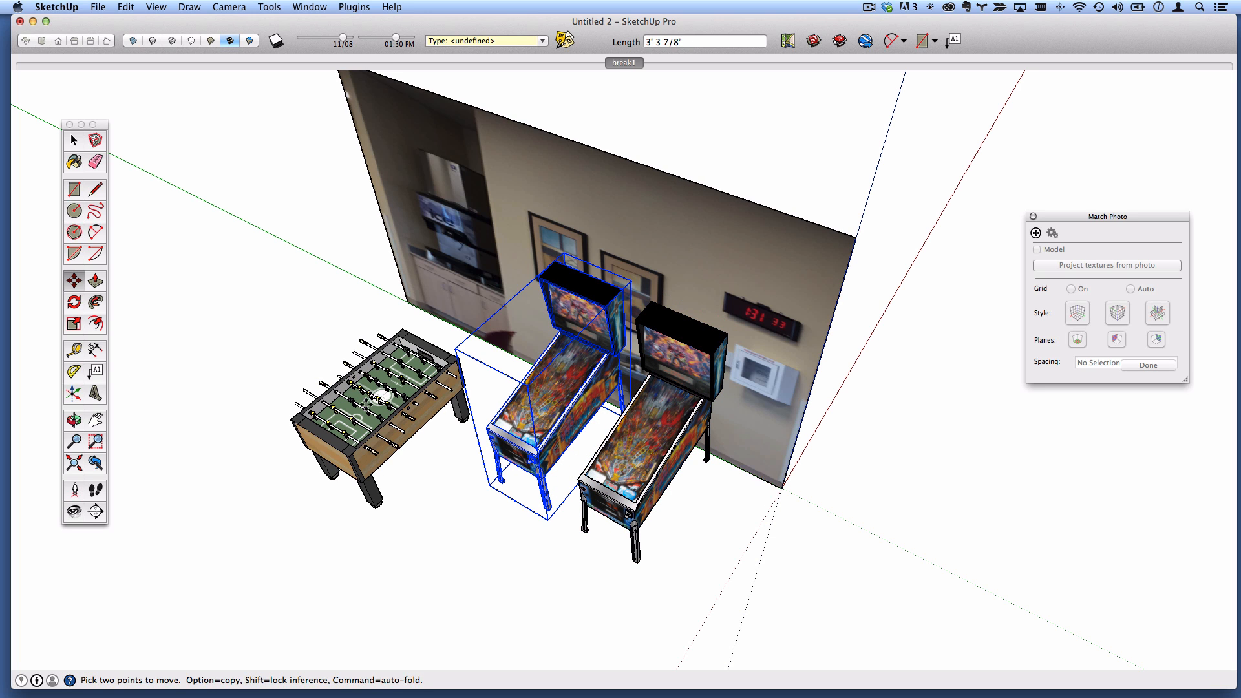
- Copy the foosball table about 11' 10 7/8" across the floor, past the cabinet end of the wall
key("o")
left_click_drag(349, 458, 610, 343)
key("m")
left_click(73, 140)
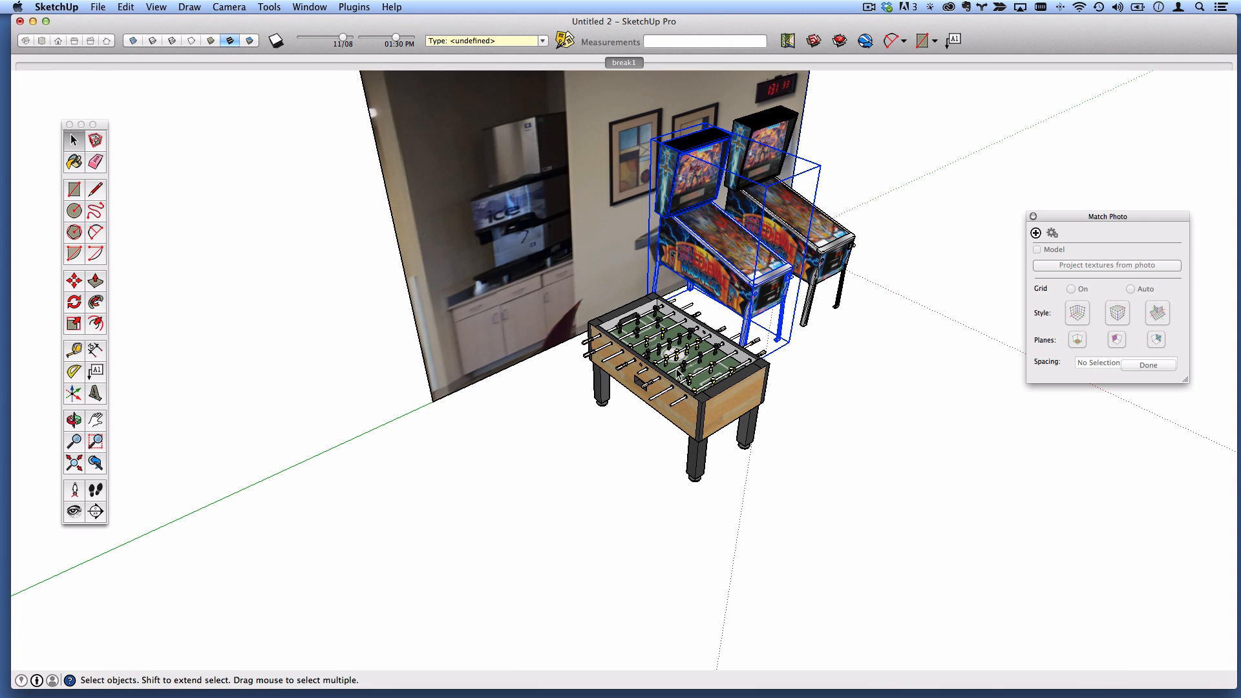
left_click(679, 373)
scroll(718, 375, "down", 2)
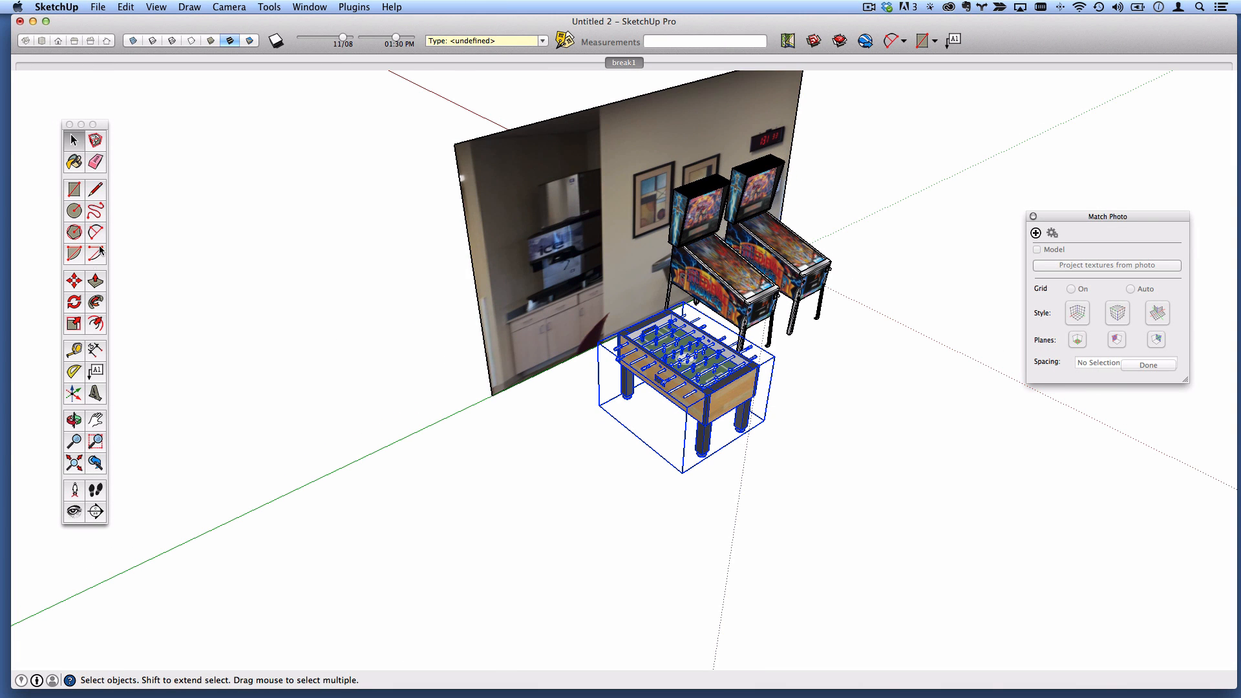
left_click(72, 288)
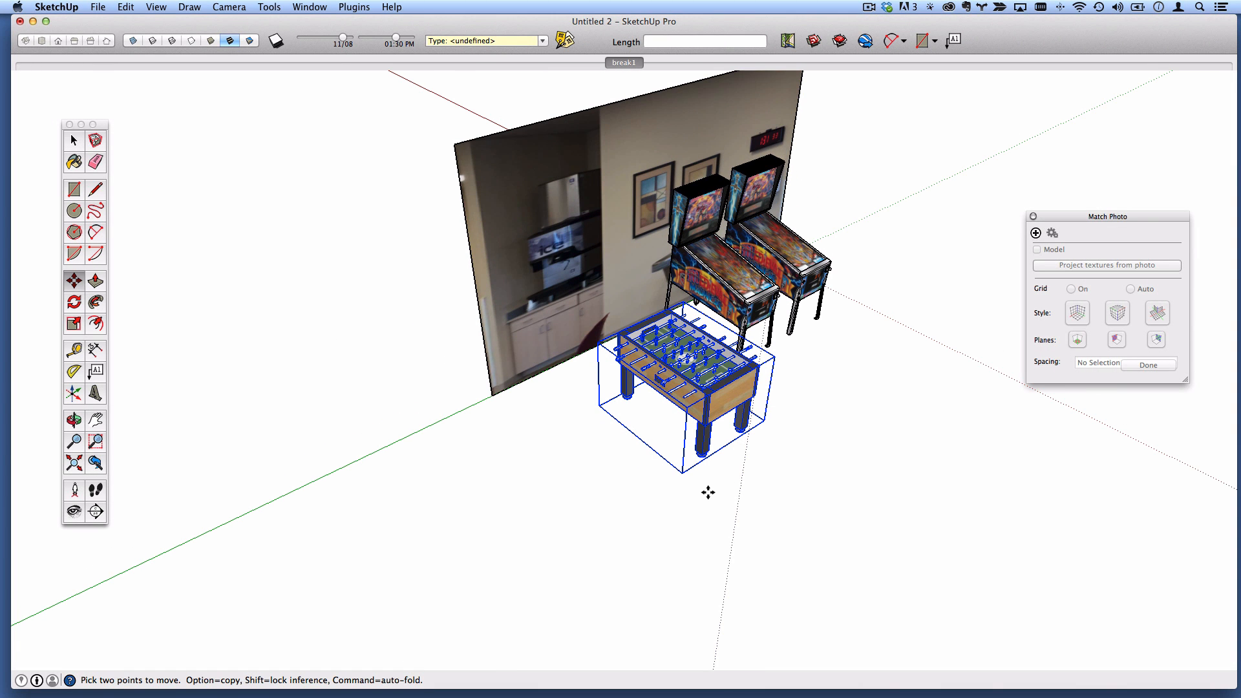
left_click(391, 481, "alt")
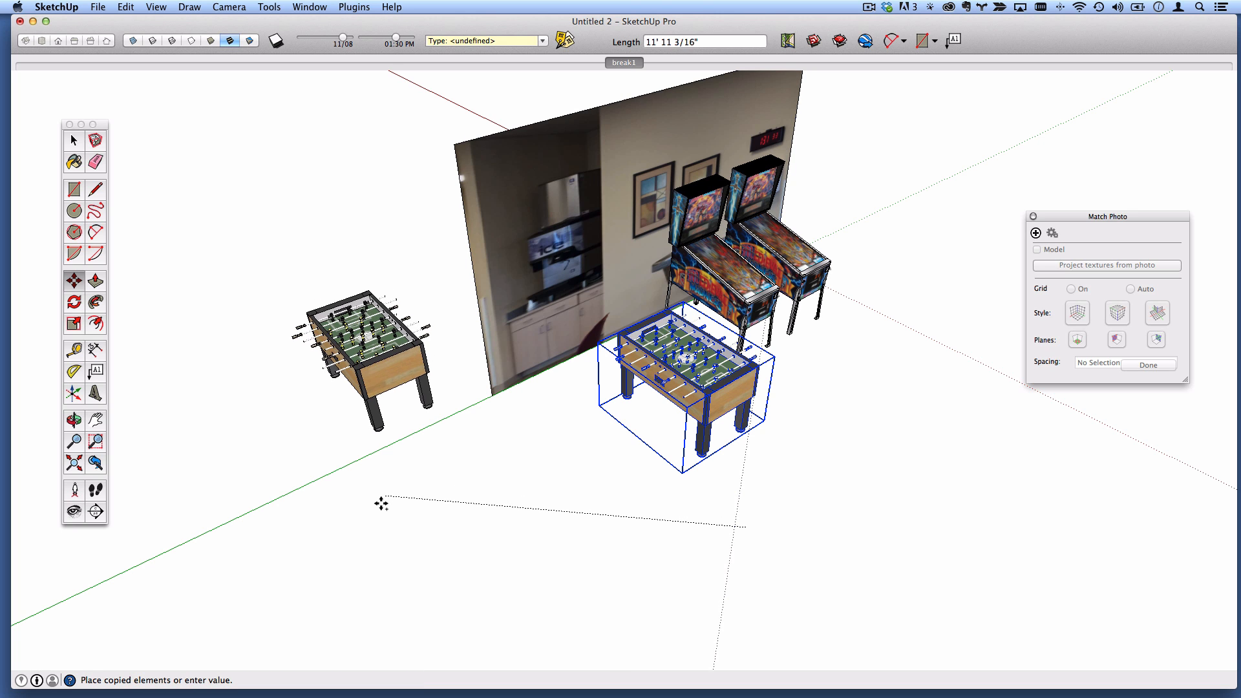
left_click(362, 450)
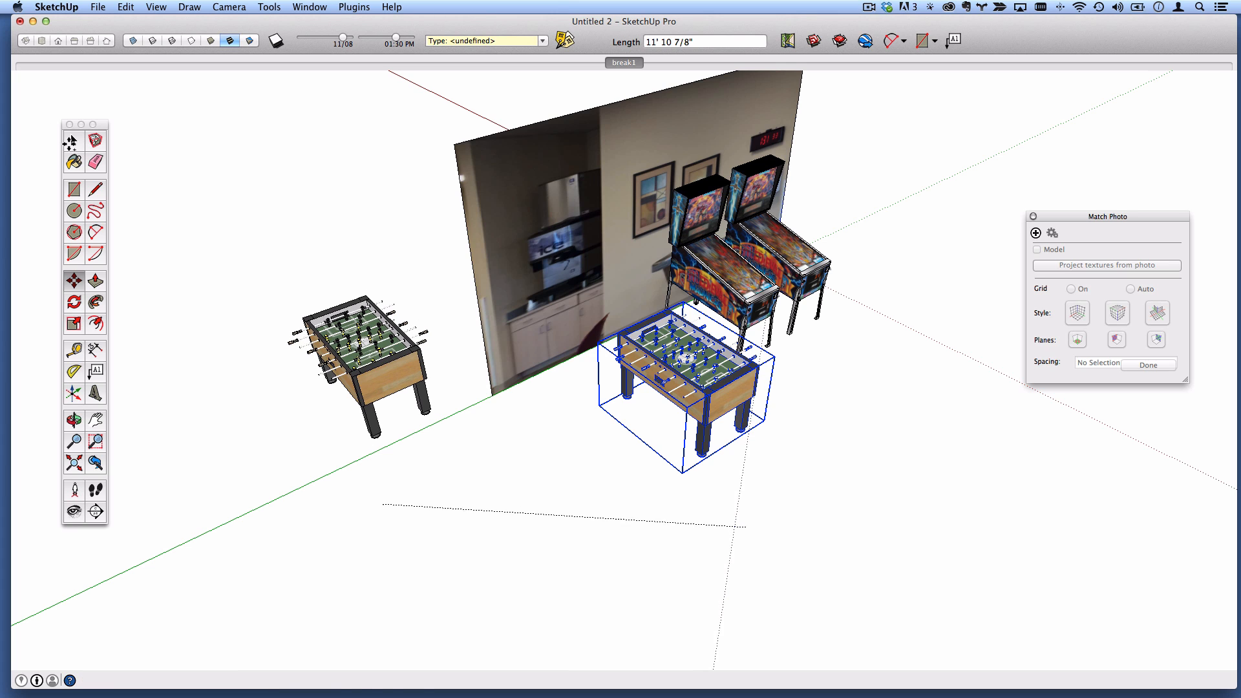
left_click(73, 142)
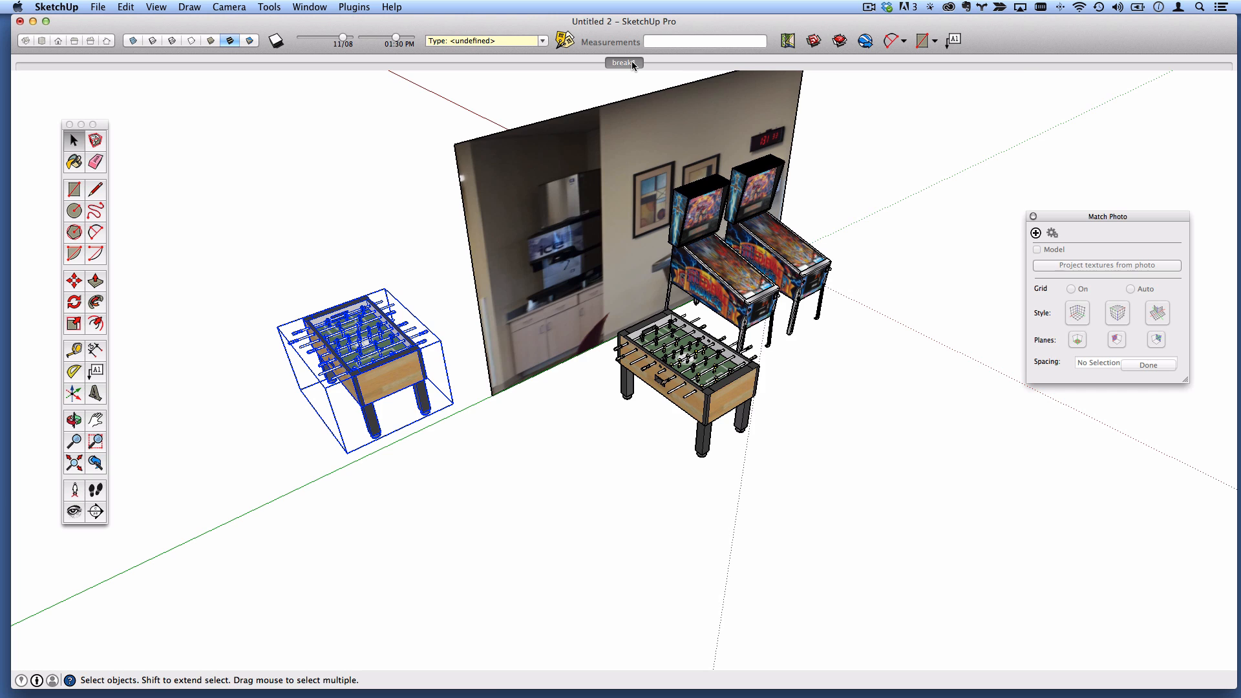
- Return to the break1 matched-photo view, add both pinball machines to the selected foosball table copy, and hide the selection
left_click(624, 63)
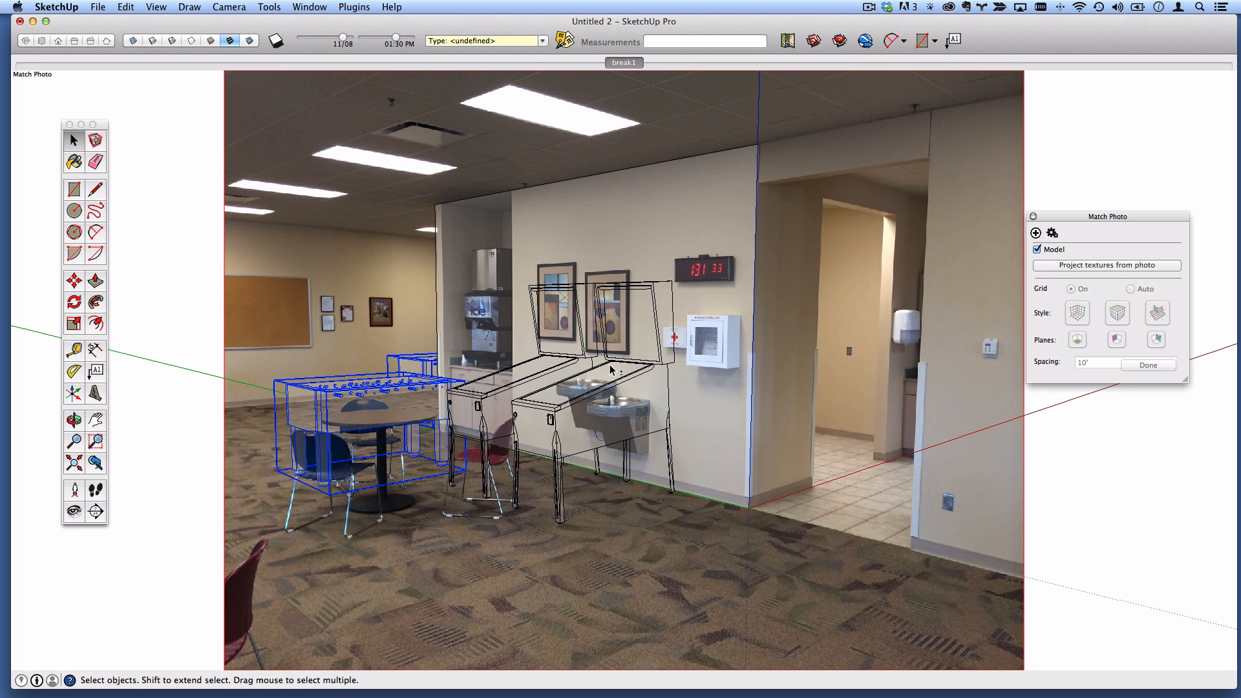
left_click(612, 388, "shift")
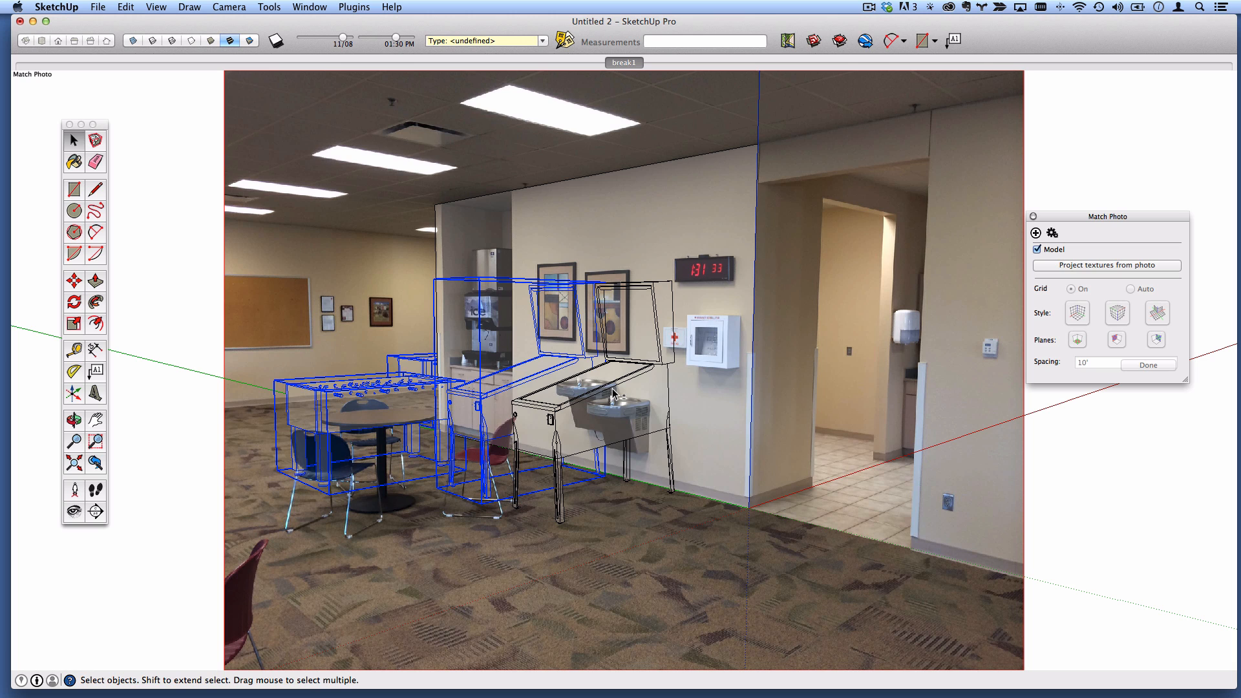
left_click(625, 295, "shift")
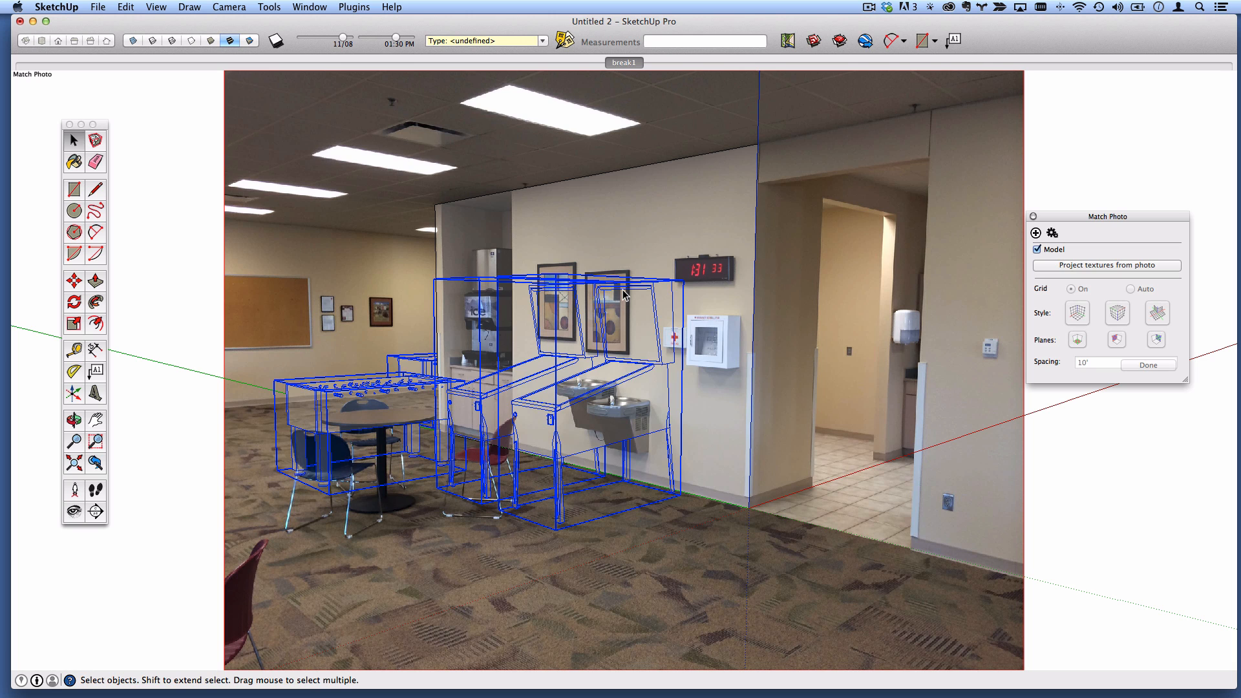
right_click(624, 295)
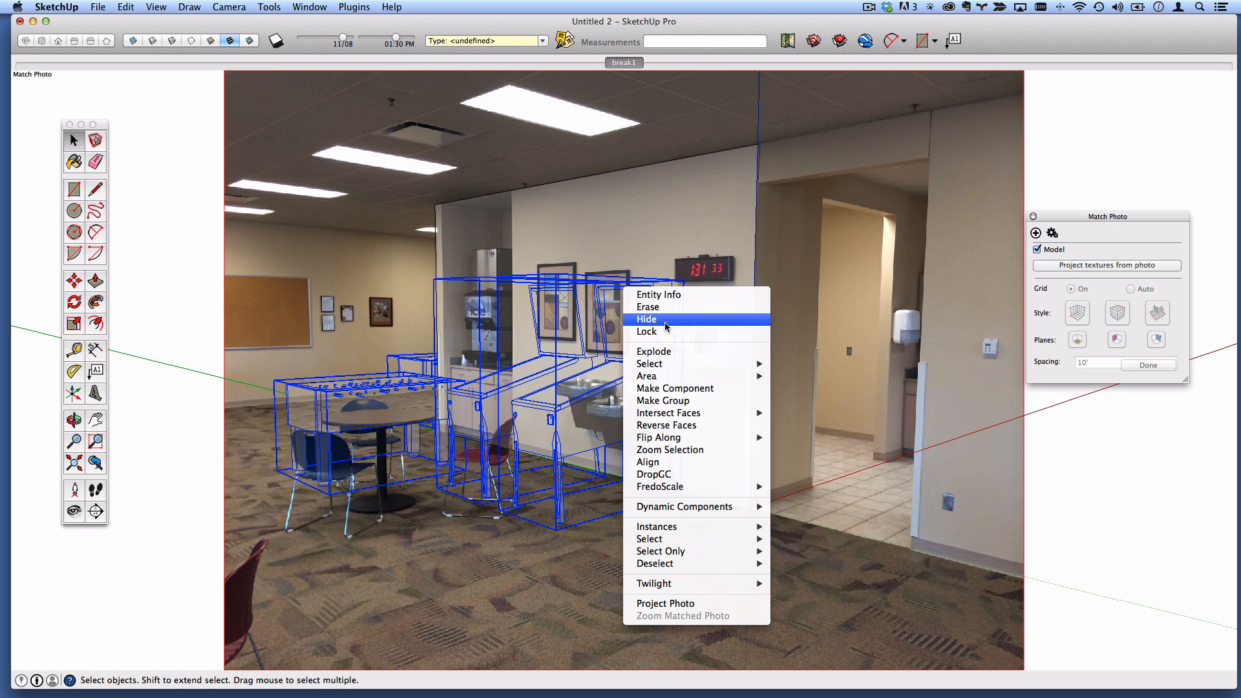
left_click(666, 319)
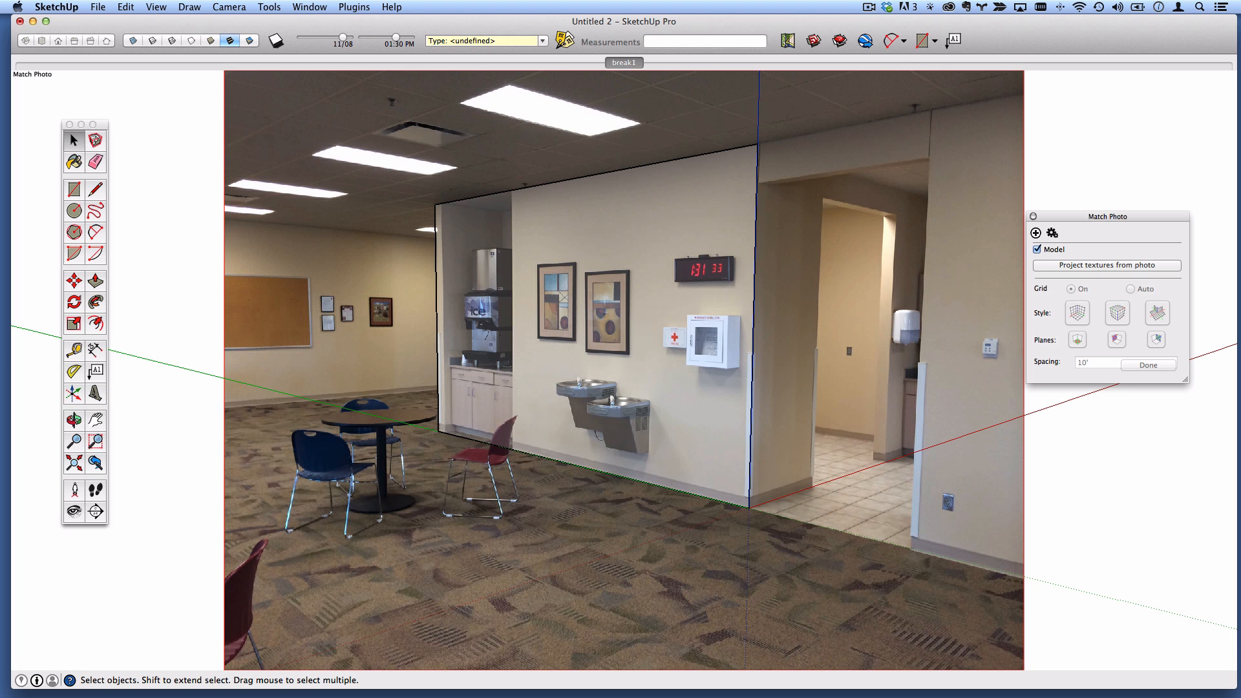
- Preview break3.JPG and break2.JPG in the mp example folder in Finder, and return to the break1 scene in SketchUp
mouse_move(0, 155)
left_mouse_down()
mouse_move(297, 150)
mouse_move(745, 78)
left_mouse_up()
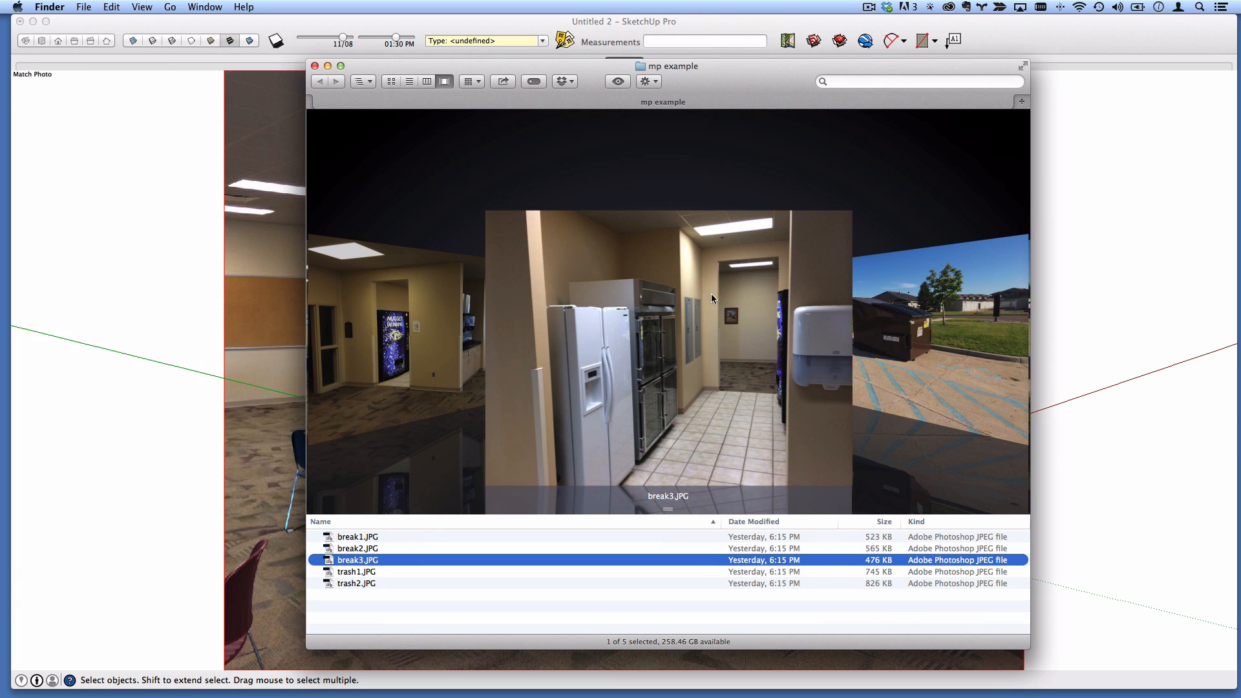
left_click(460, 363)
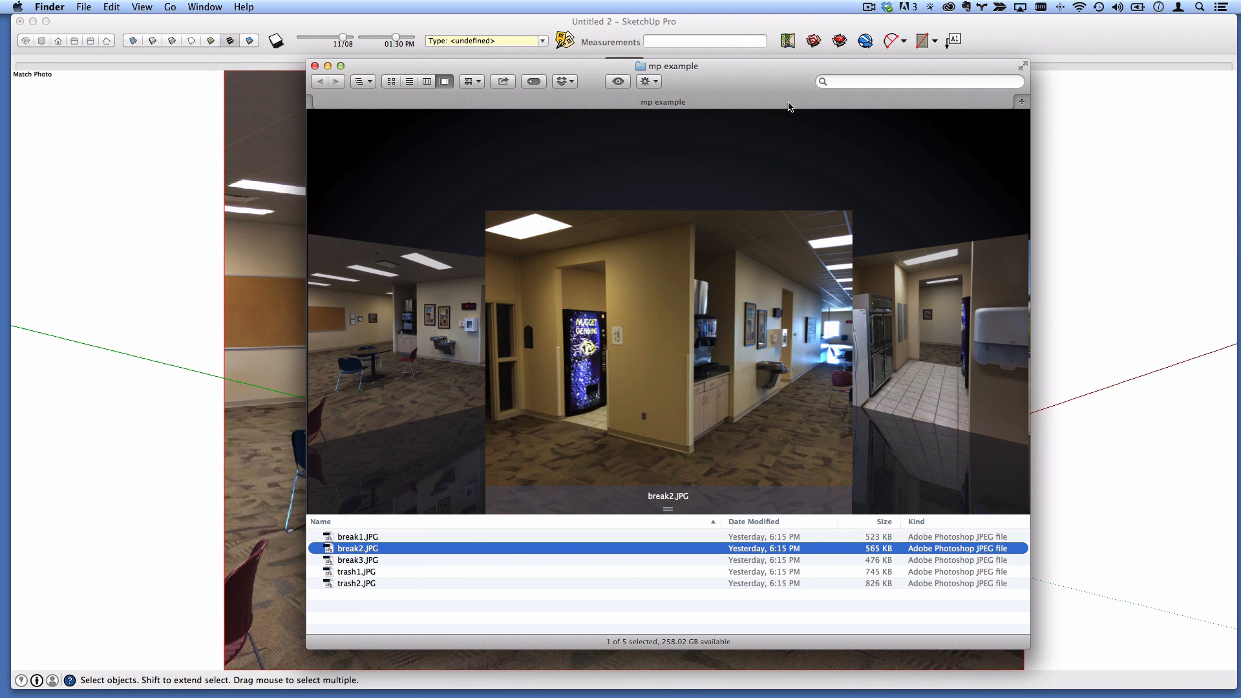
key("super+m")
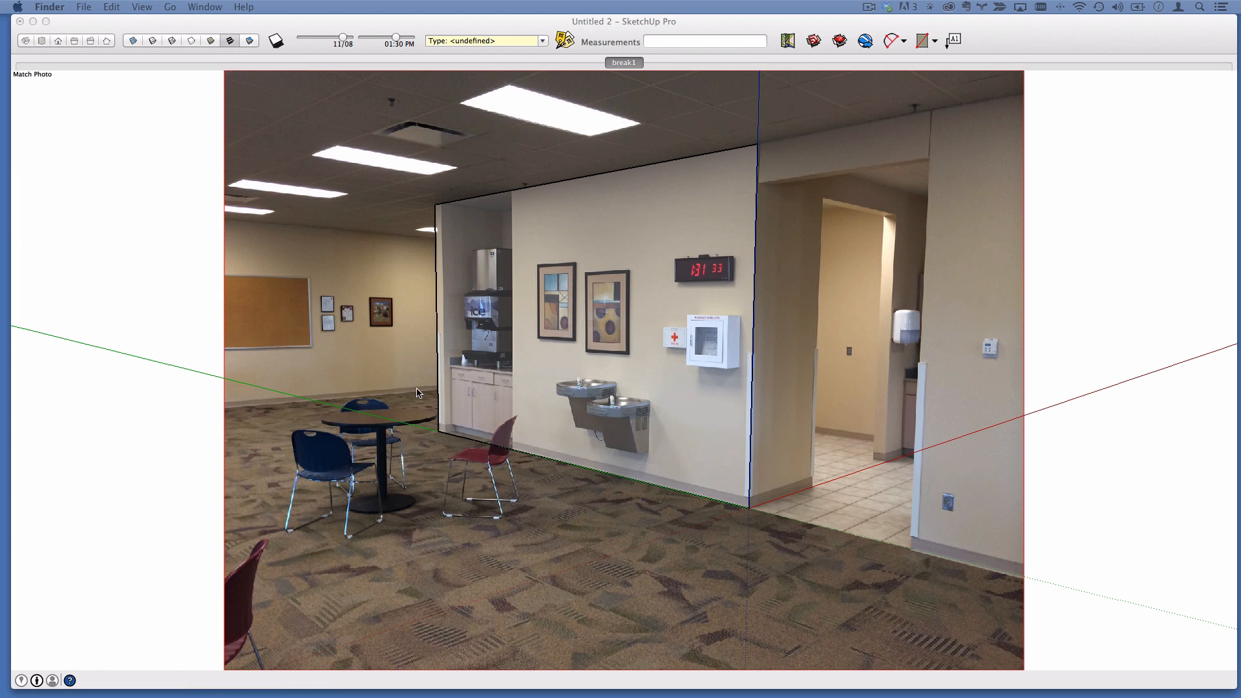
left_click(623, 65)
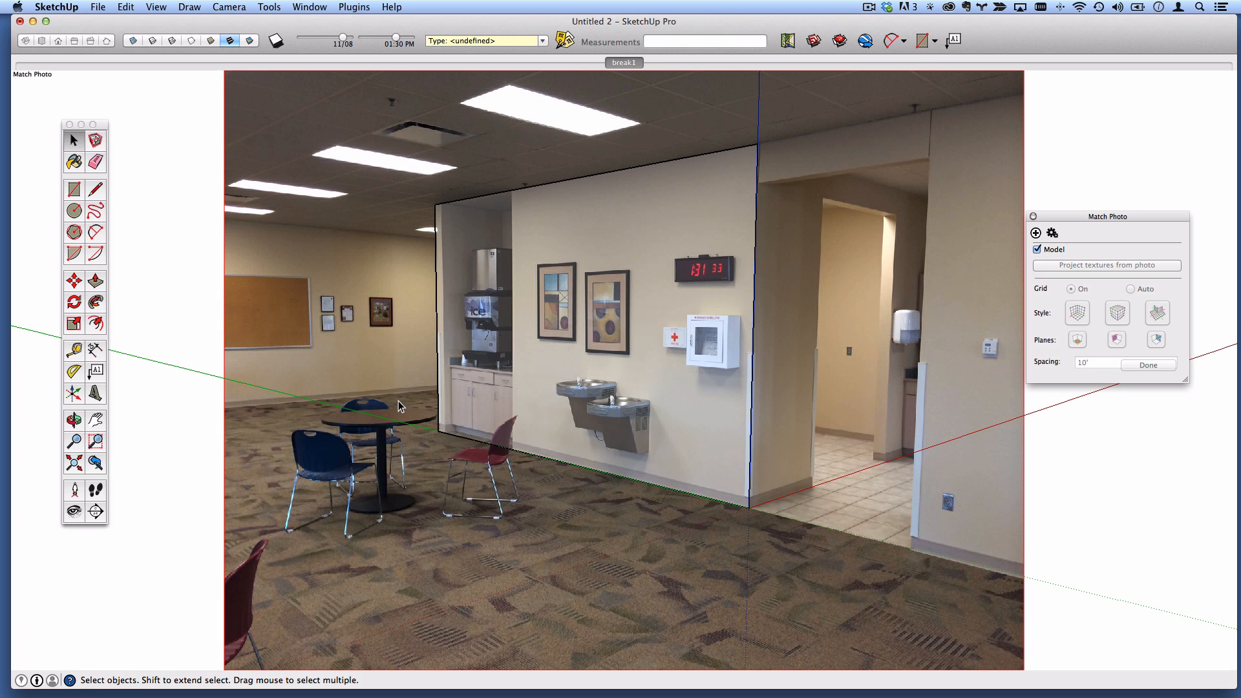
mouse_move(397, 402)
middle_mouse_down()
mouse_move(1012, 391)
mouse_move(1100, 410)
middle_mouse_up()
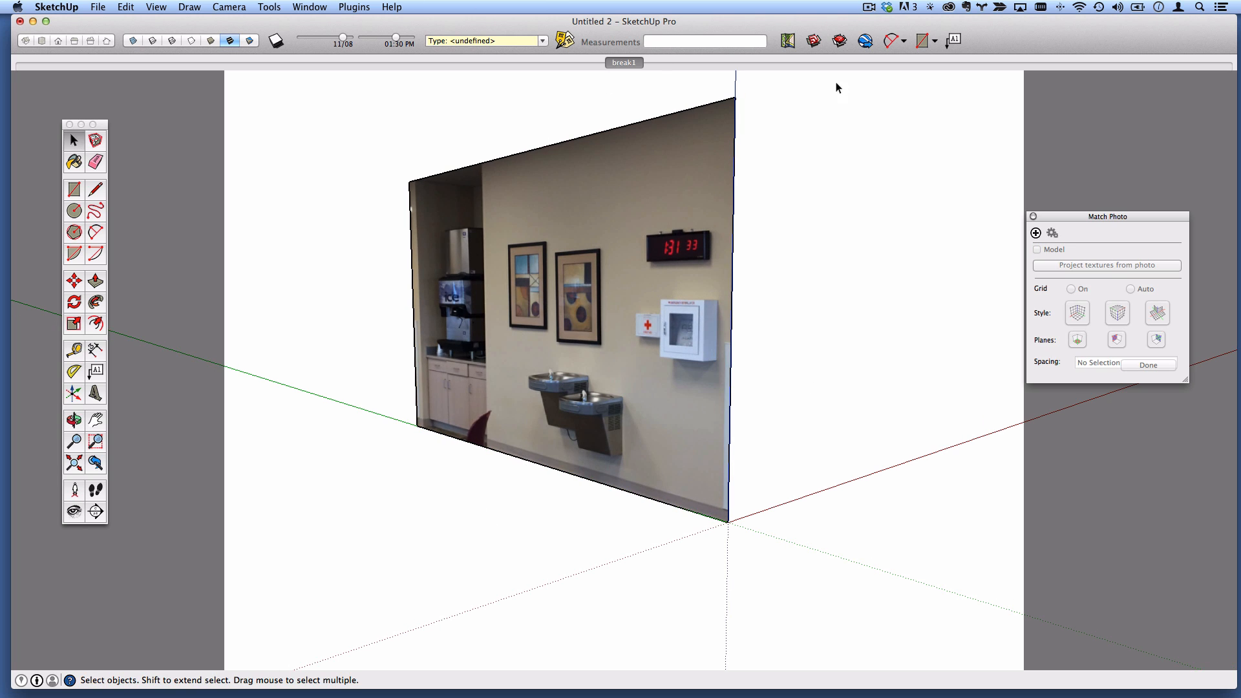
left_click(99, 6)
mouse_move(156, 26)
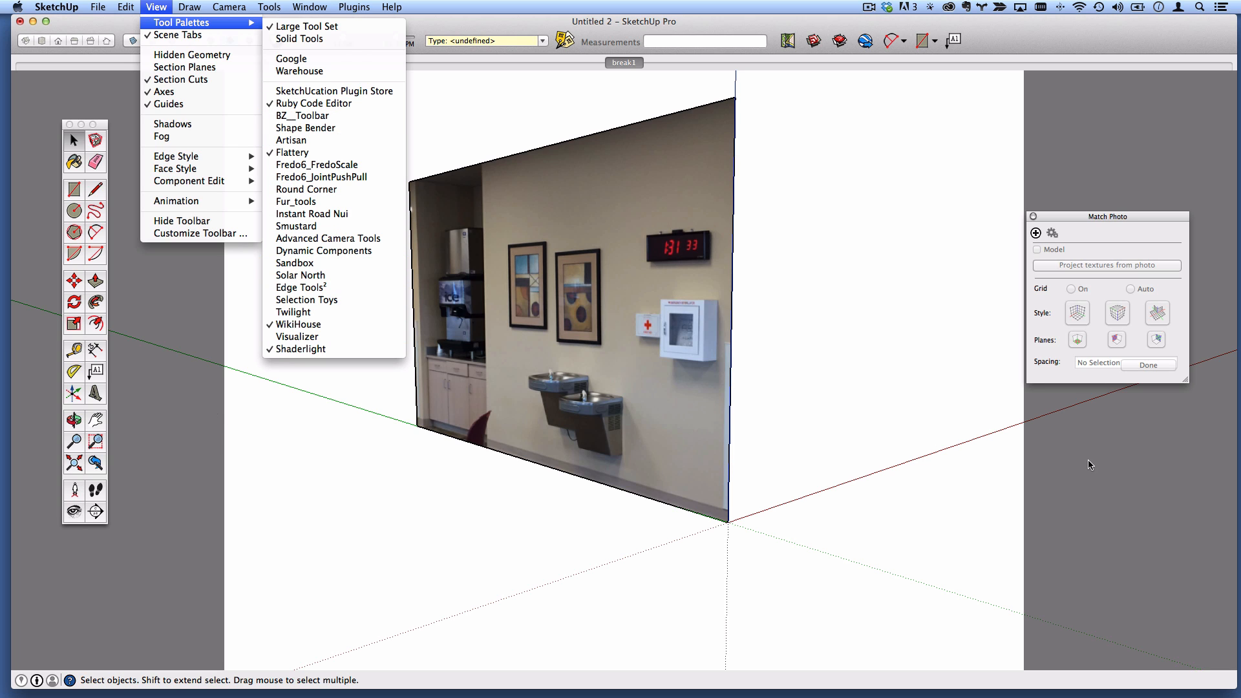
left_click(634, 71)
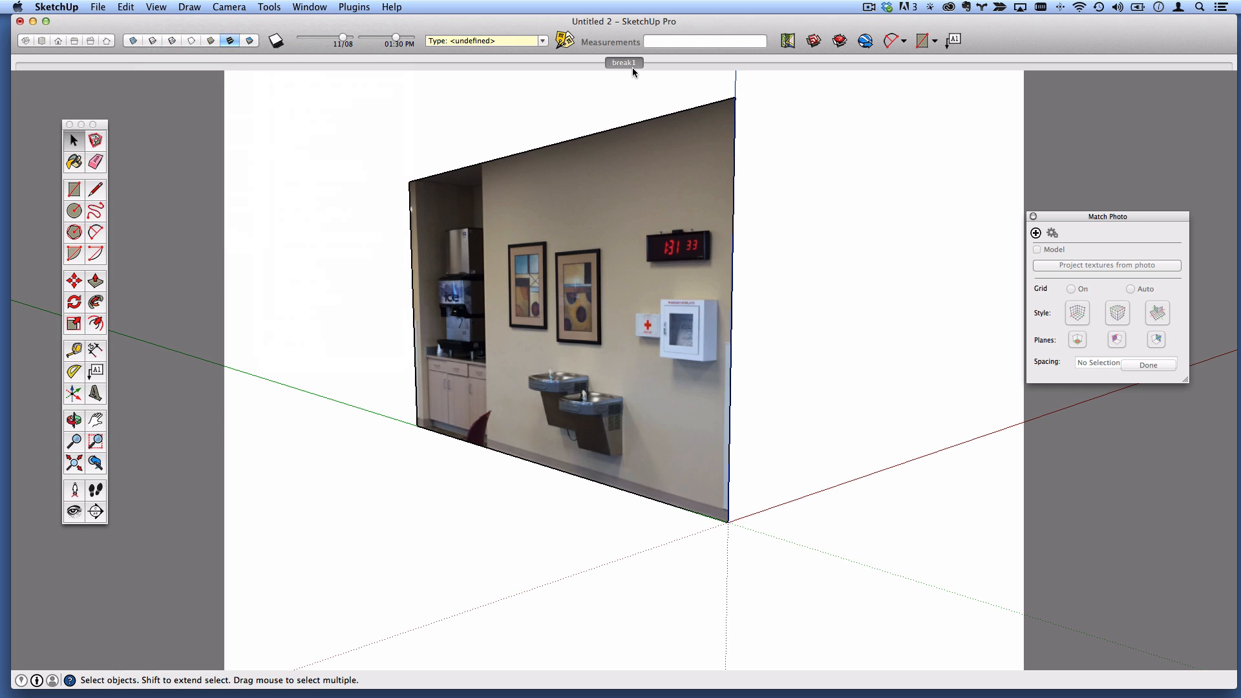
left_click(624, 62)
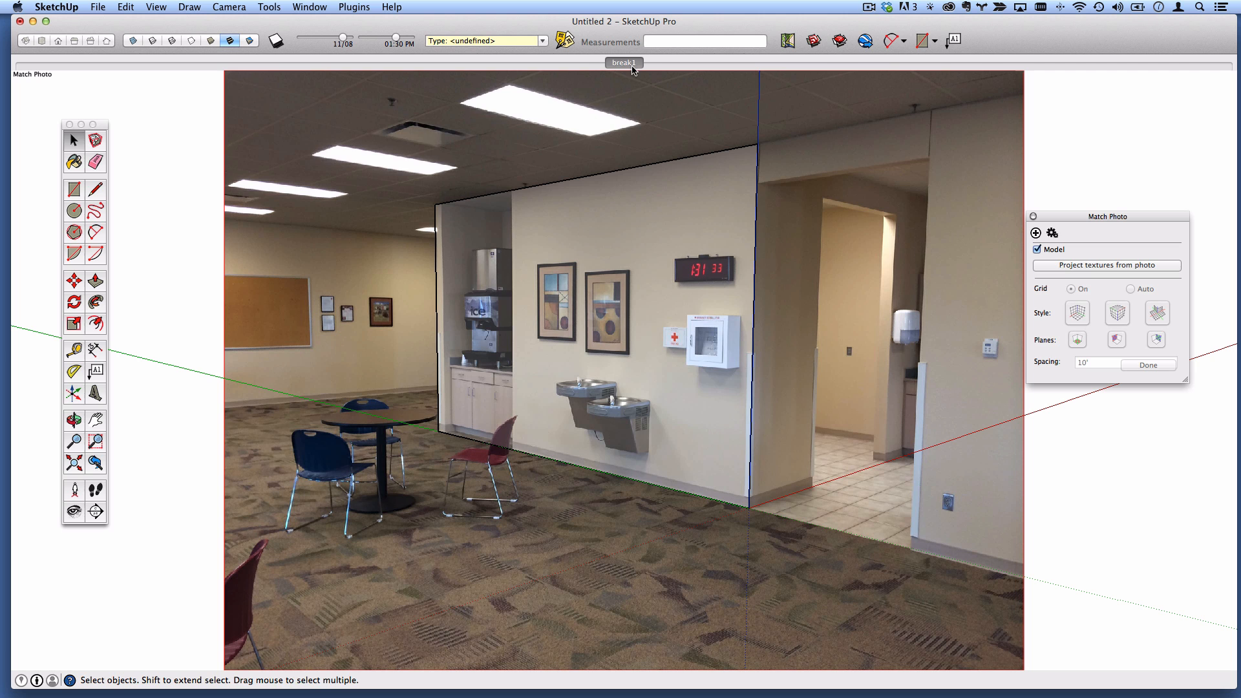
- Show the Advanced Camera Tools palette, place it beside the large tool set, and close it again
middle_click_drag(404, 311, 990, 360)
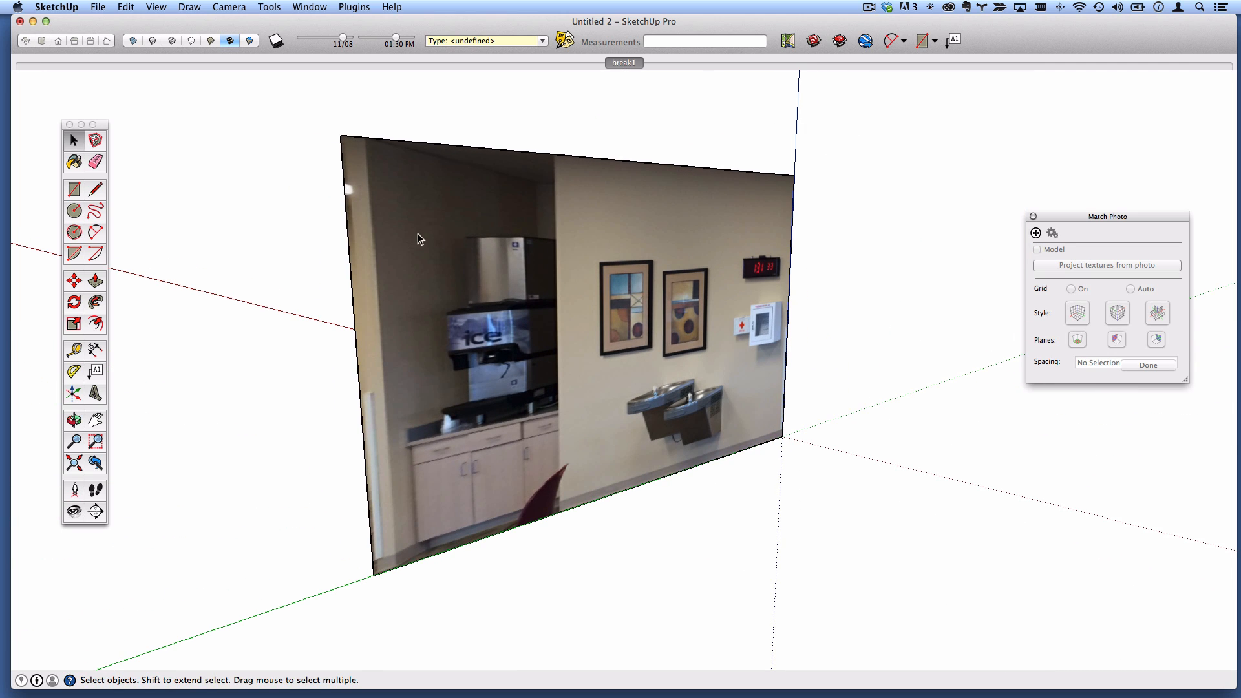
left_click(155, 8)
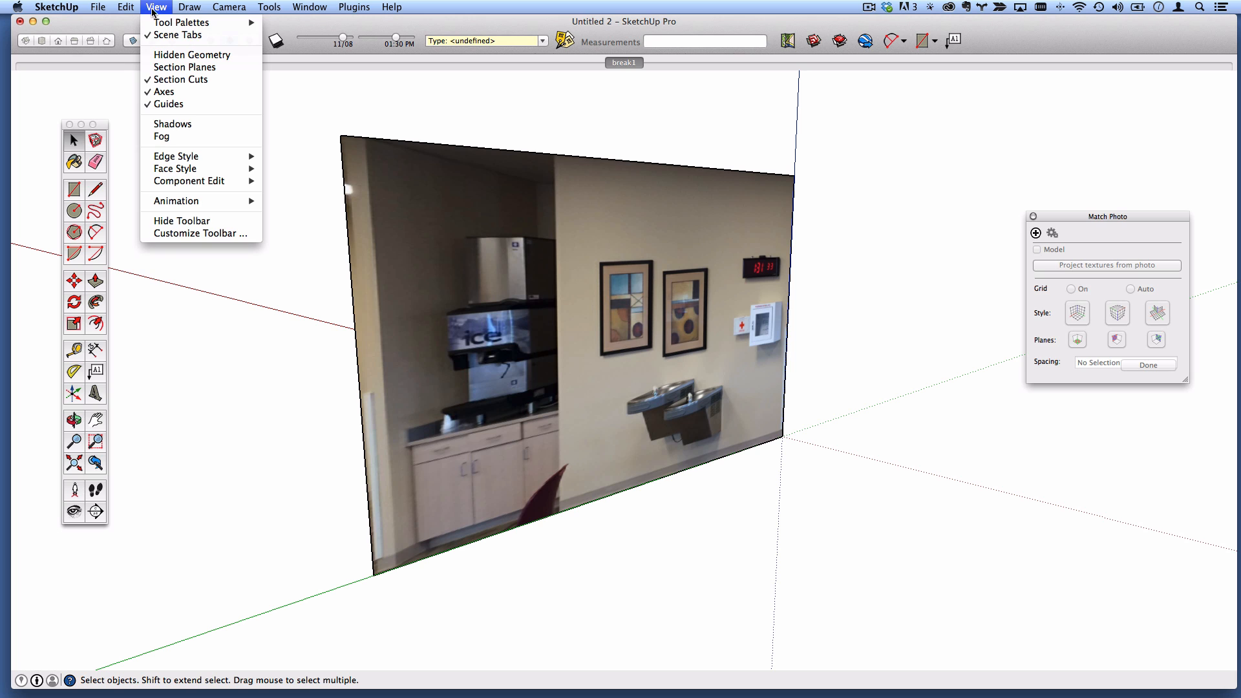
mouse_move(184, 22)
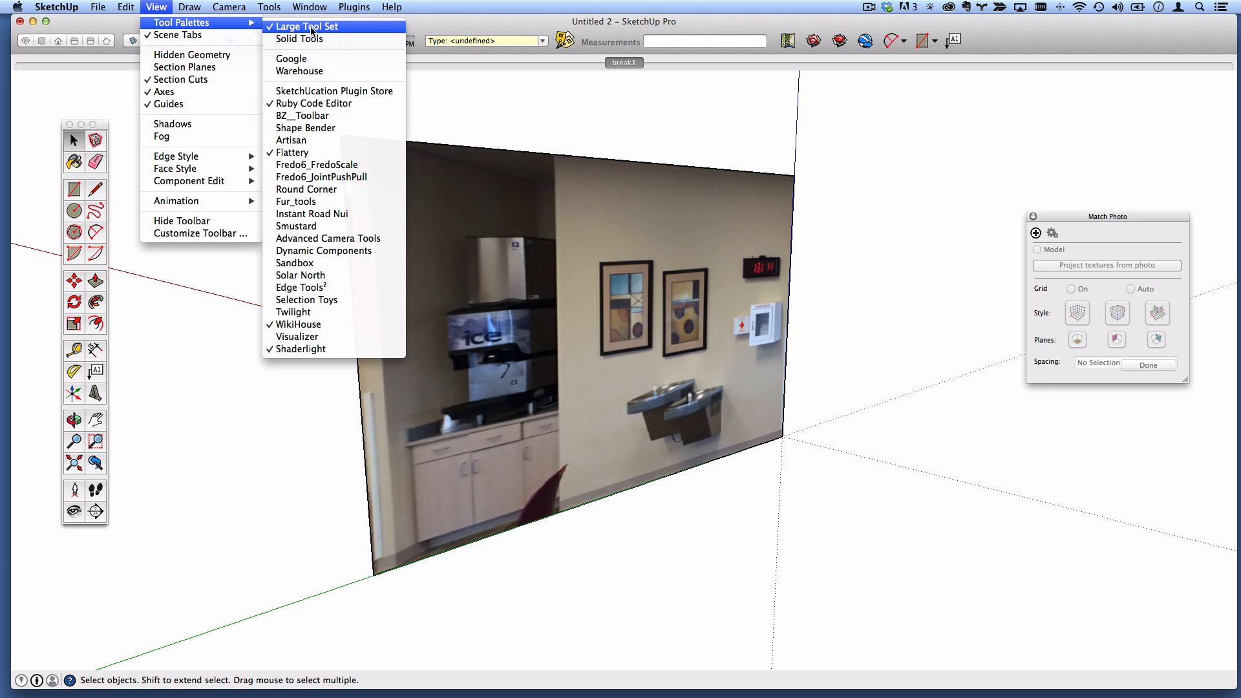
left_click(331, 243)
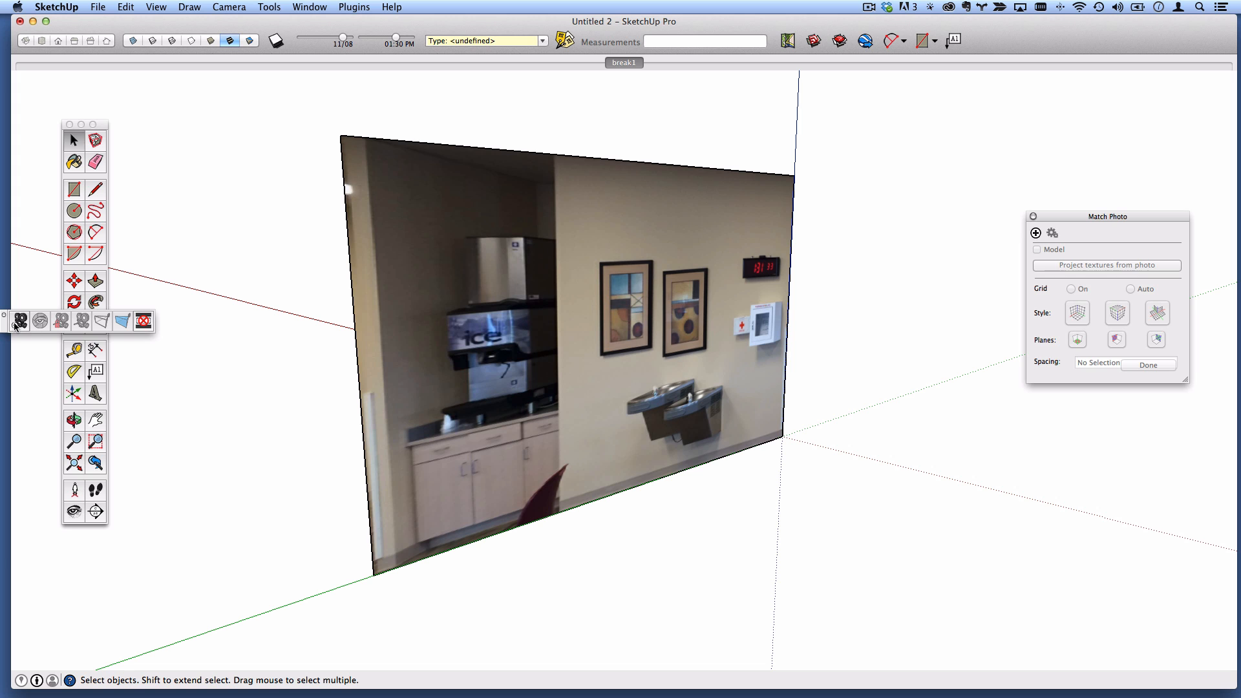
left_click_drag(6, 328, 236, 223)
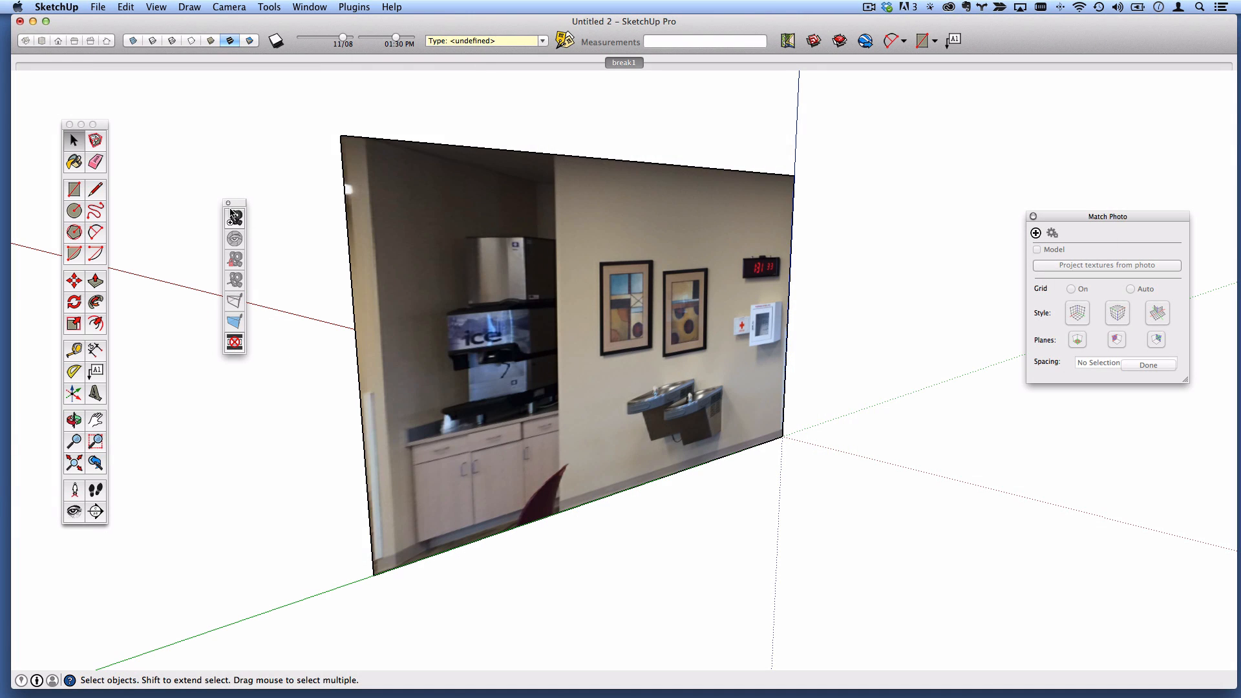
left_click(228, 203)
- Relocate the drawing axes to the wall's lower corner at the cabinet end, with green running along the wall's base and red away from it
scroll(494, 410, "down", 2)
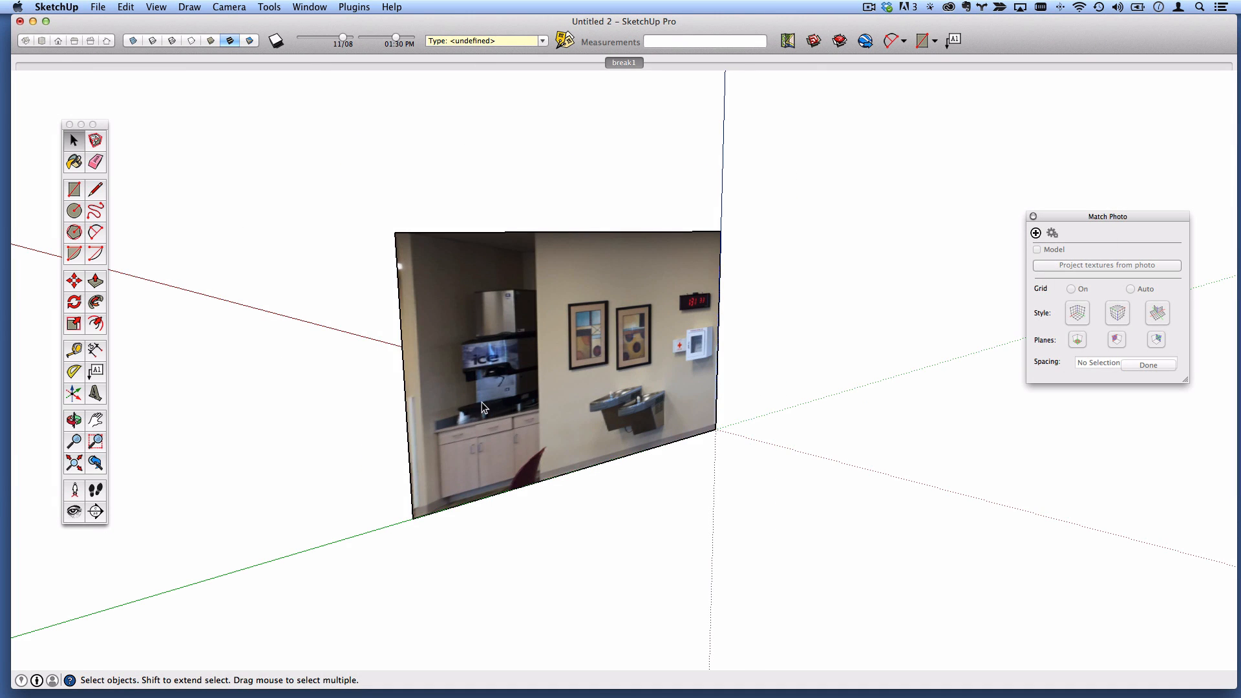
middle_click_drag(486, 409, 784, 299)
mouse_move(1, 99)
left_mouse_down()
mouse_move(663, 99)
mouse_move(0, 179)
left_mouse_up()
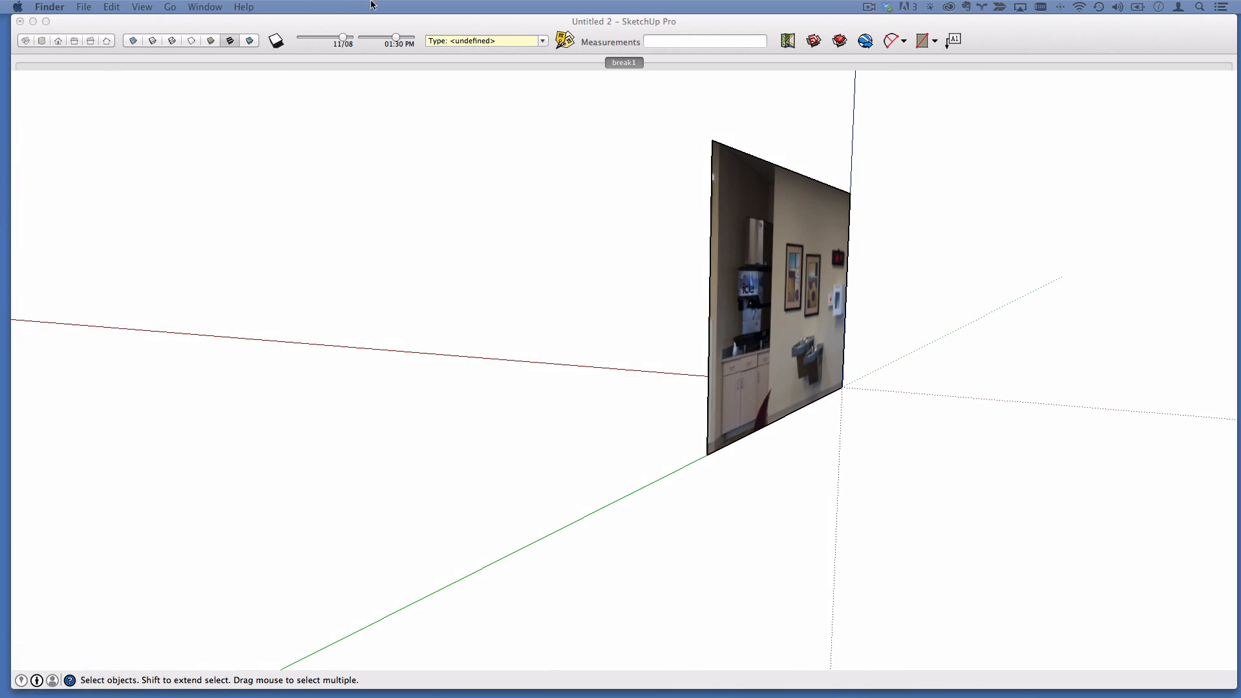
left_click(372, 24)
left_click(74, 392)
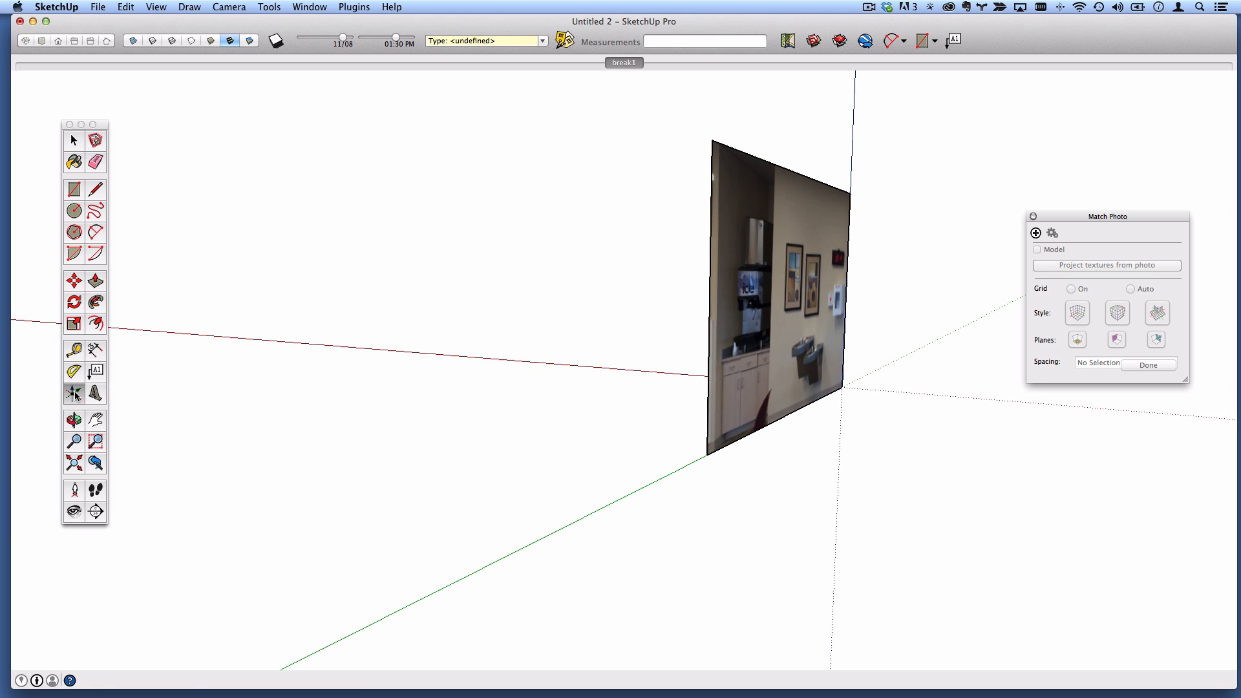
left_click(708, 455)
left_click(624, 442)
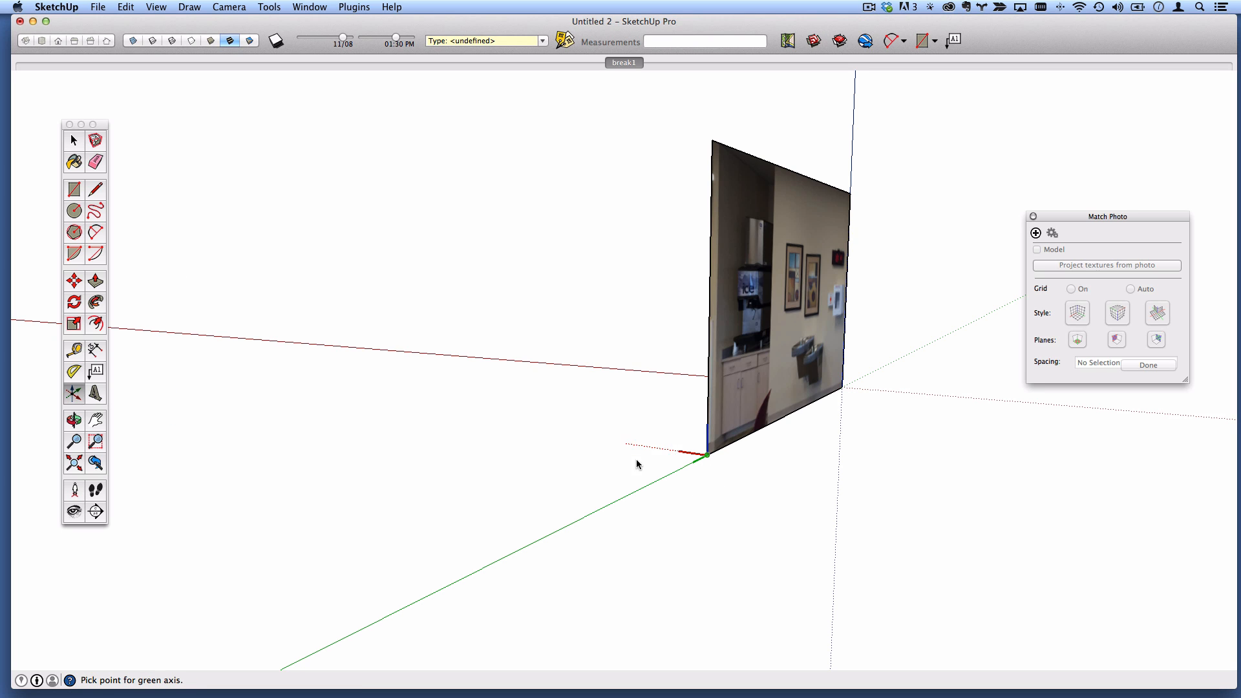
left_click(587, 517)
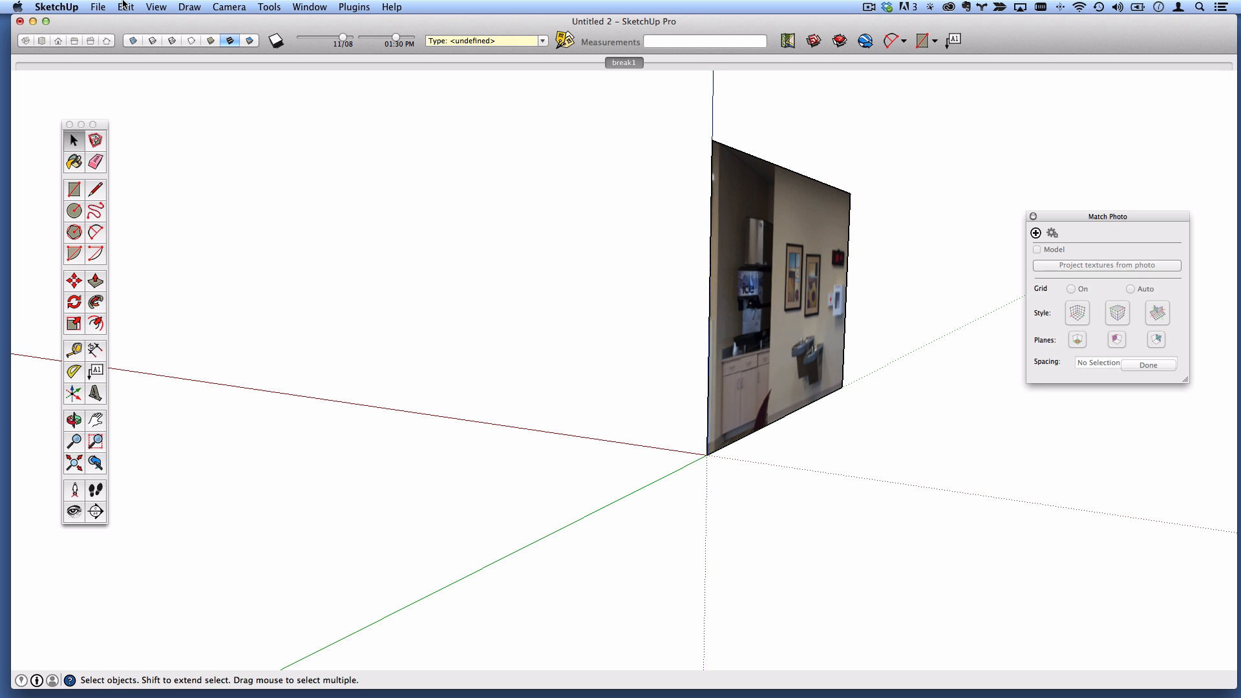
- Import break2.JPG as a new matched photo, place its axis origin at the lower outside corner of the wall, and finish the match
left_click(97, 8)
left_click(155, 217)
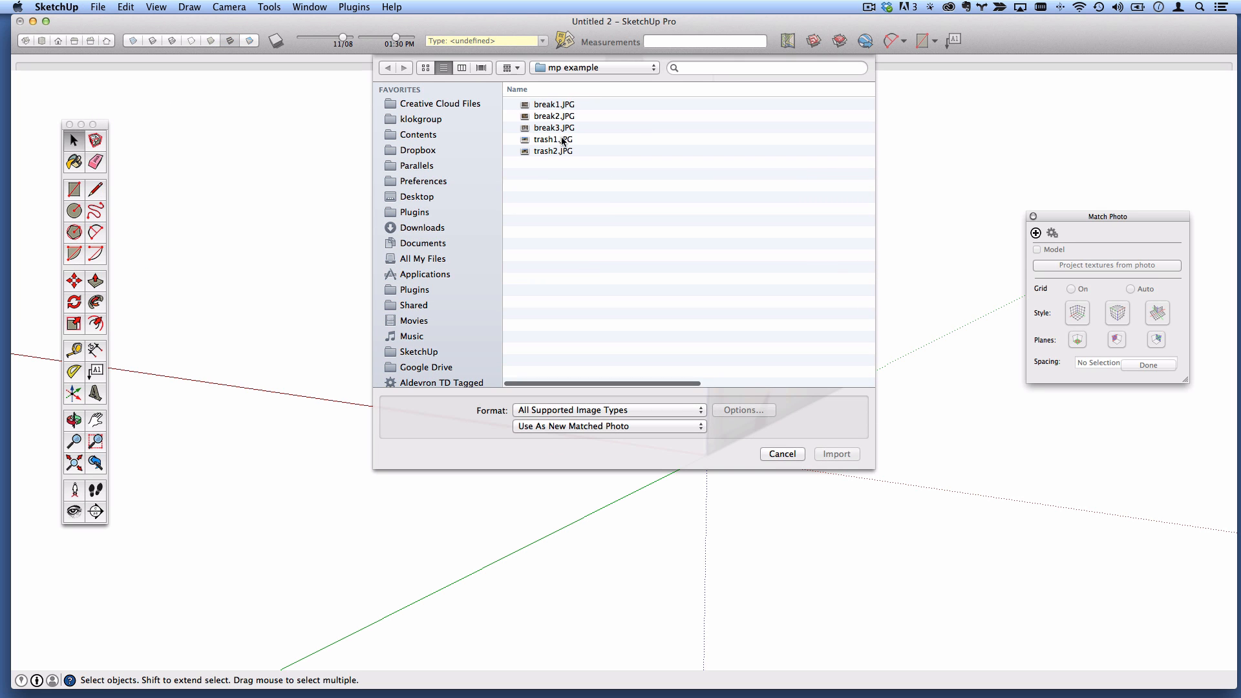
left_click(560, 118)
left_click(837, 454)
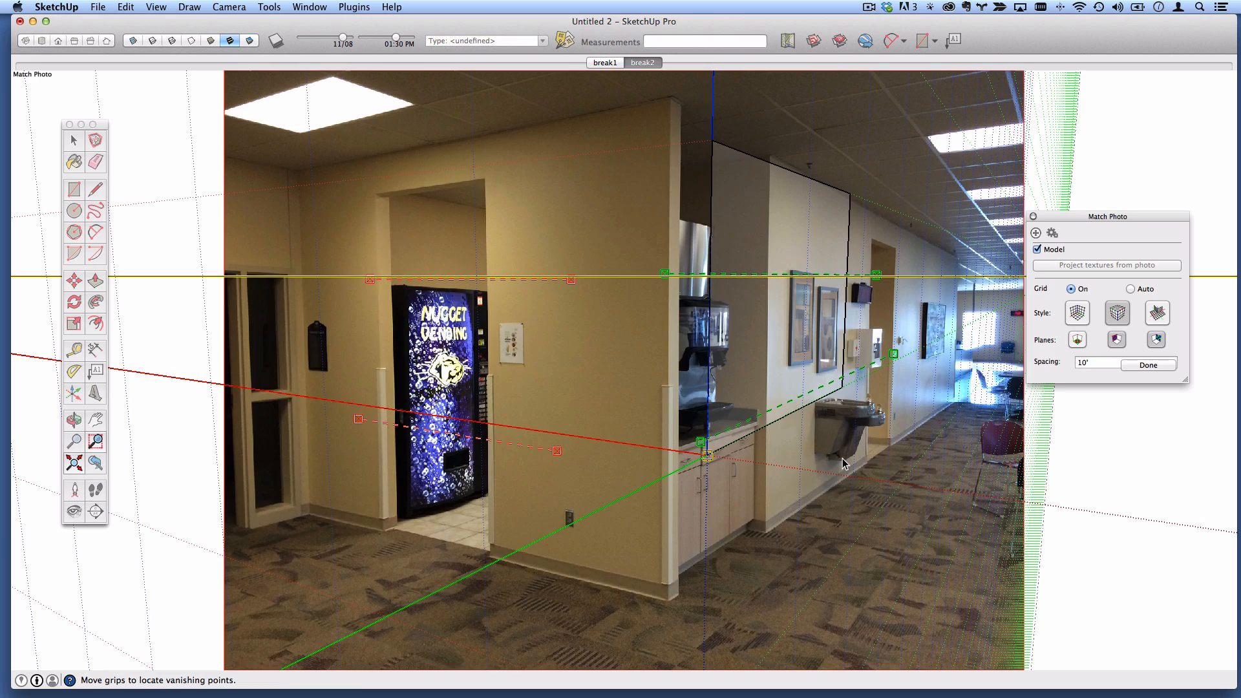
left_click_drag(707, 455, 670, 599)
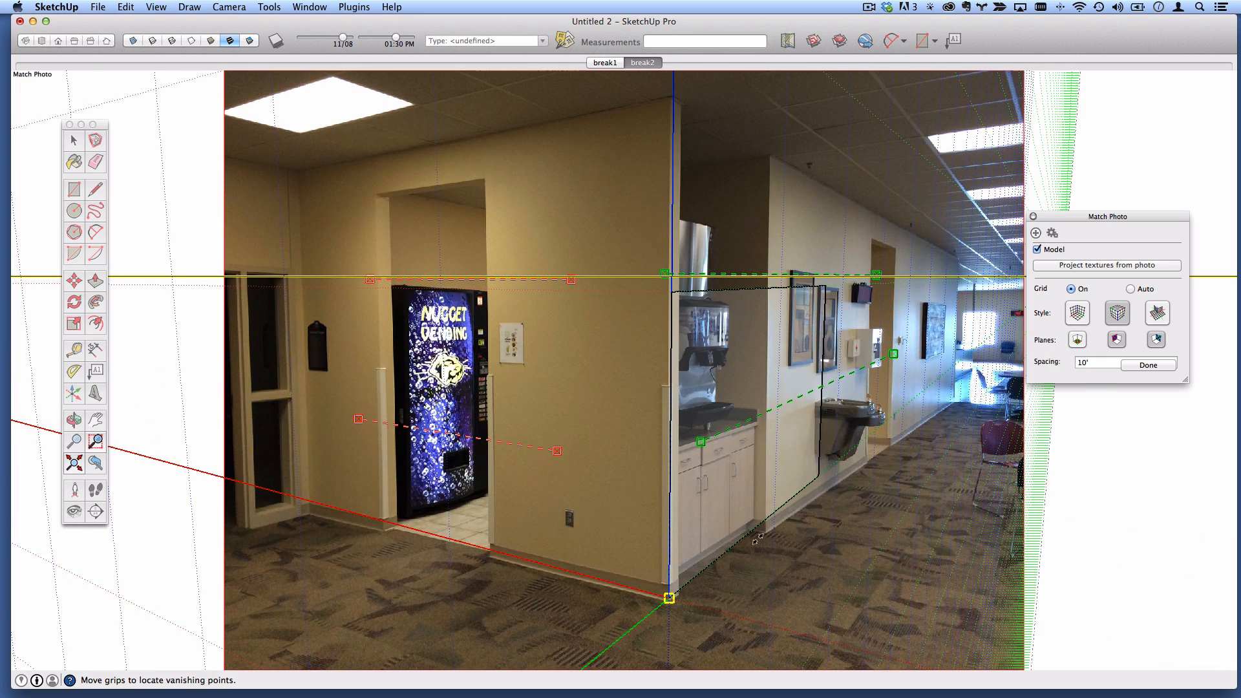
left_click(1148, 366)
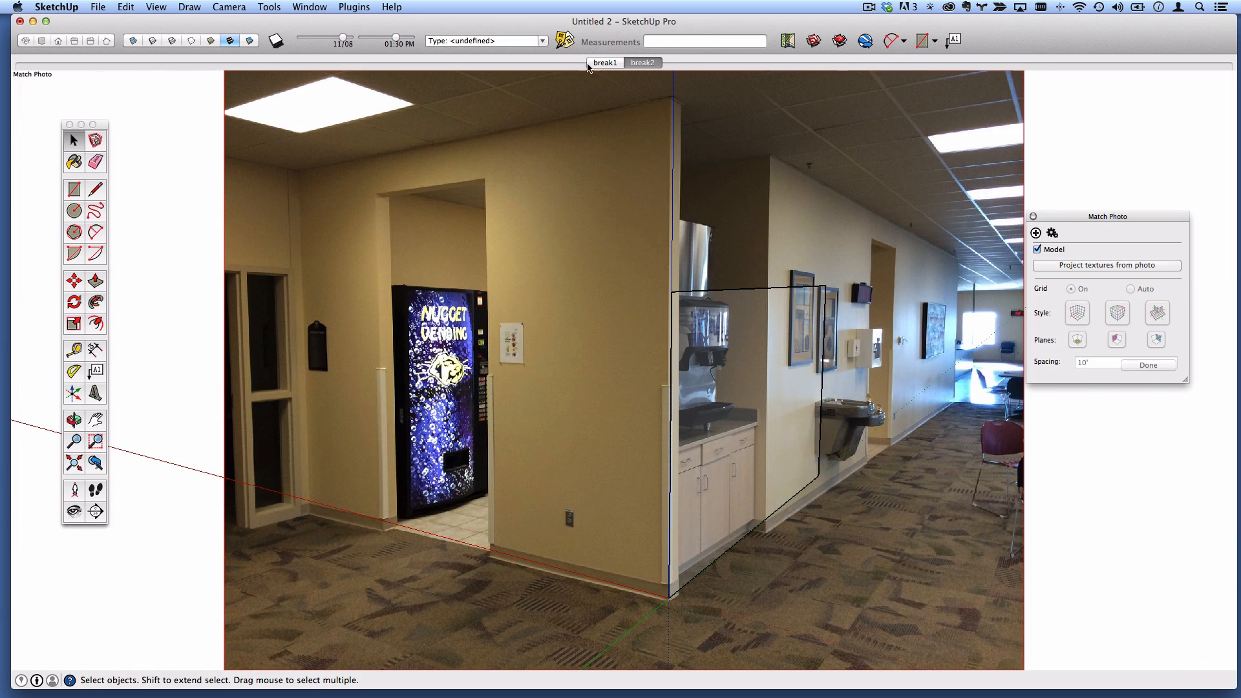
- In the break1 scene, extend the wall past the doorway with an edge along the ceiling line and a vertical edge down to the floor
left_click(596, 62)
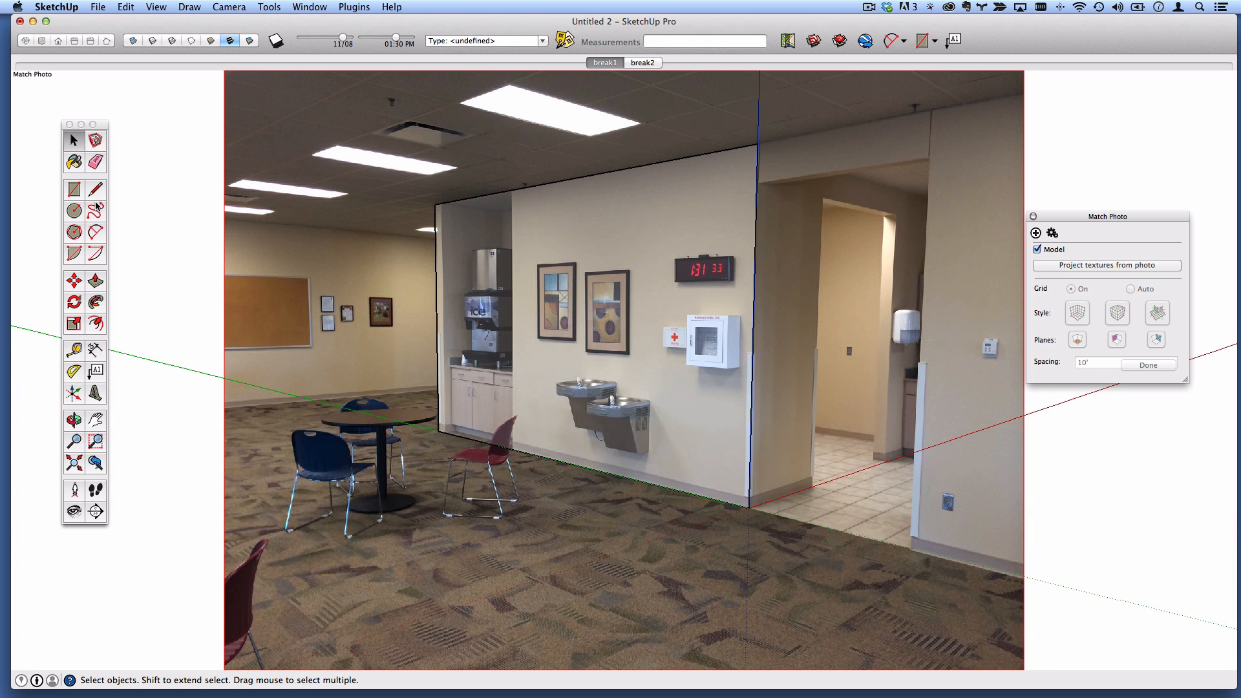
left_click(95, 189)
left_click(758, 143)
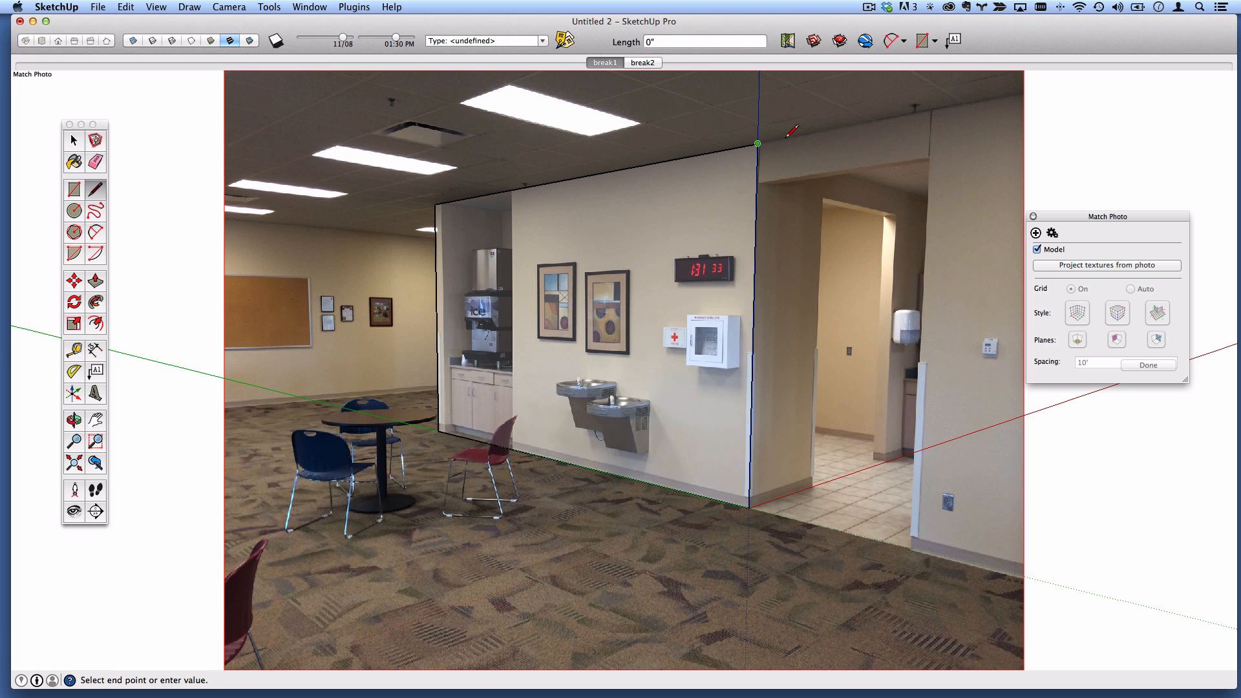
left_click(1003, 98)
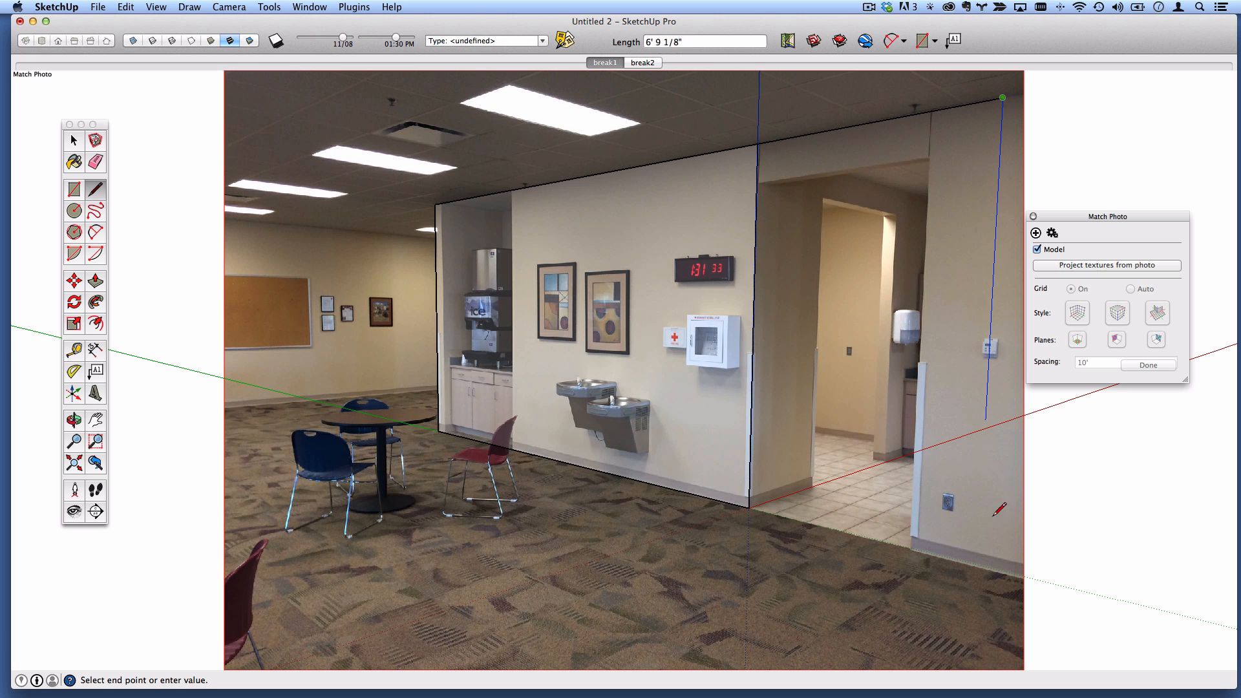
left_click(977, 565)
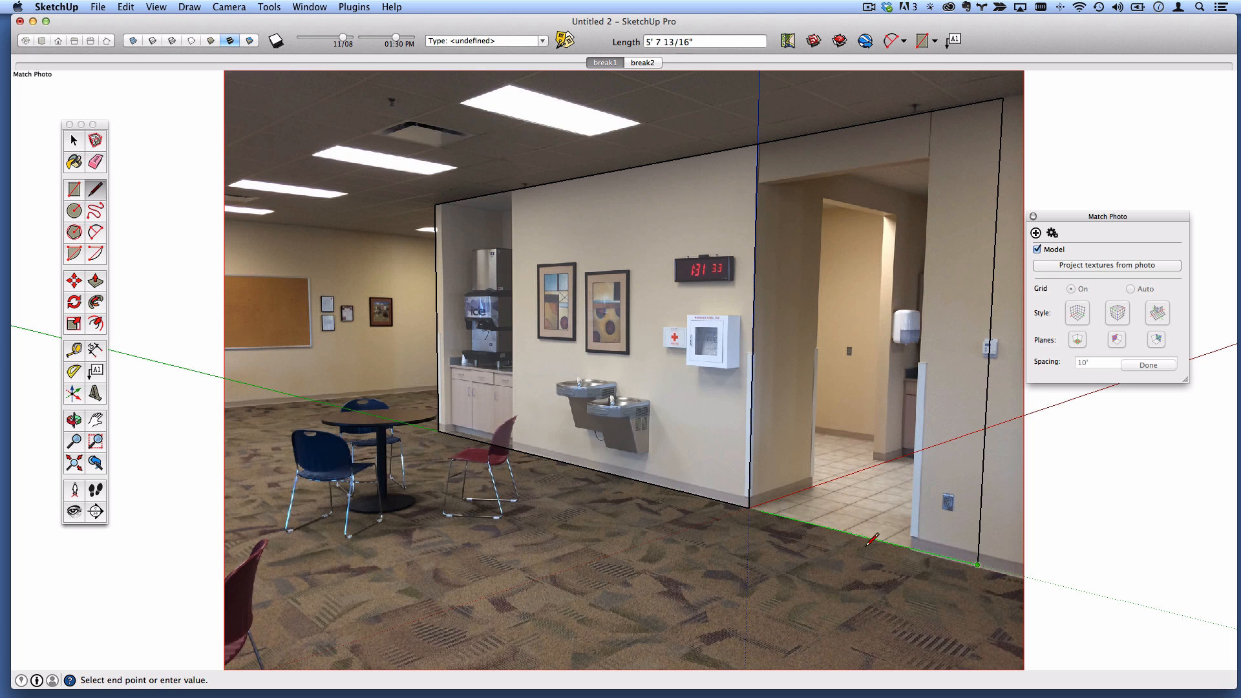
- Close the wall extension around the doorway by outlining an opening about 4 ft 6 in wide and 9 ft high
left_click(910, 547)
left_click(928, 158)
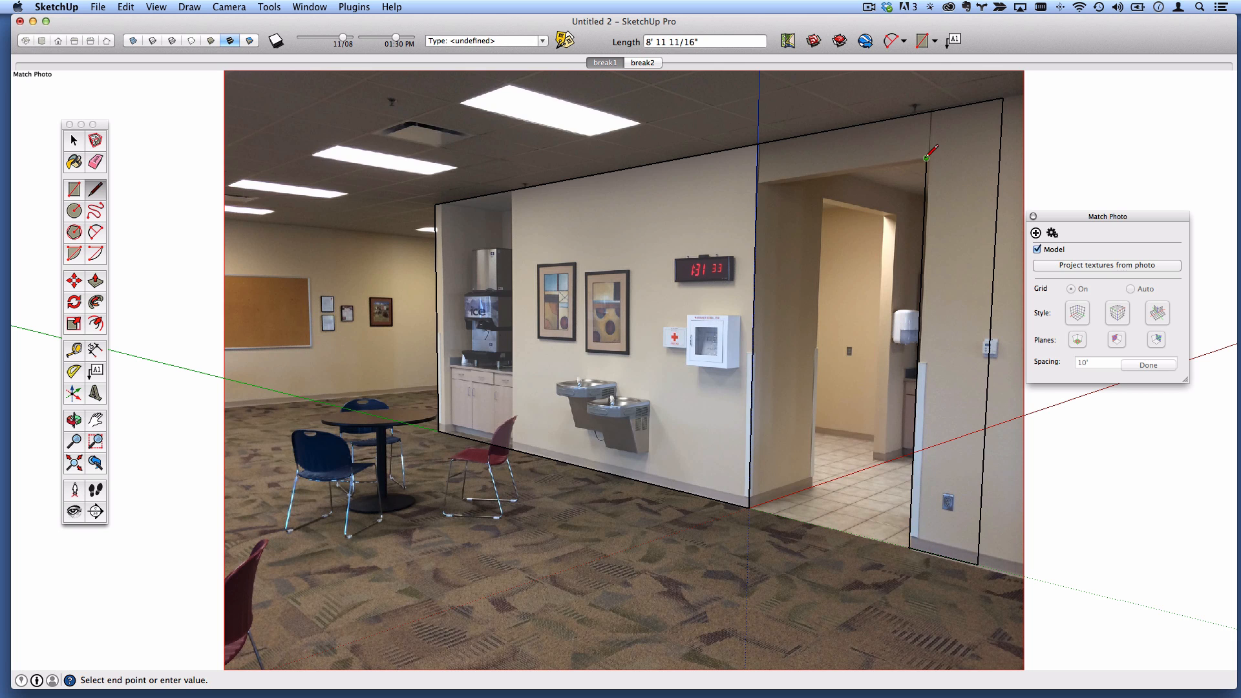
left_click(759, 177)
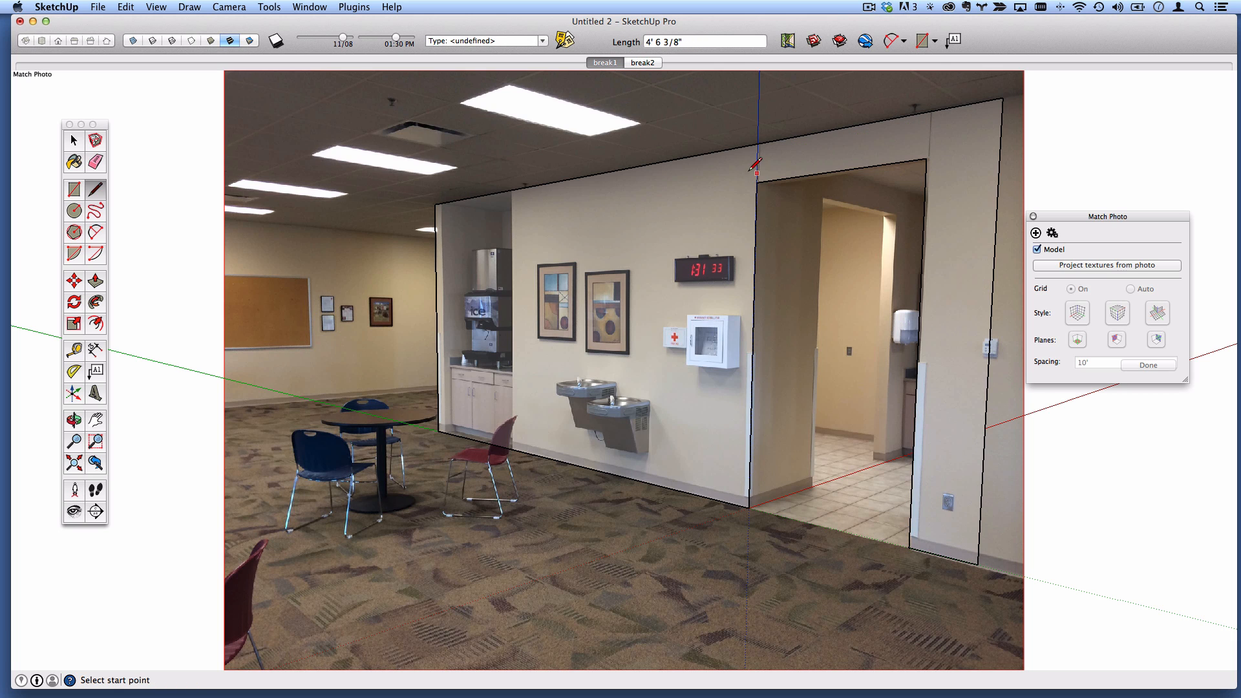
- Erase the short edge between the original wall and the doorway header, and inspect the extended wall in 3D
left_click(94, 161)
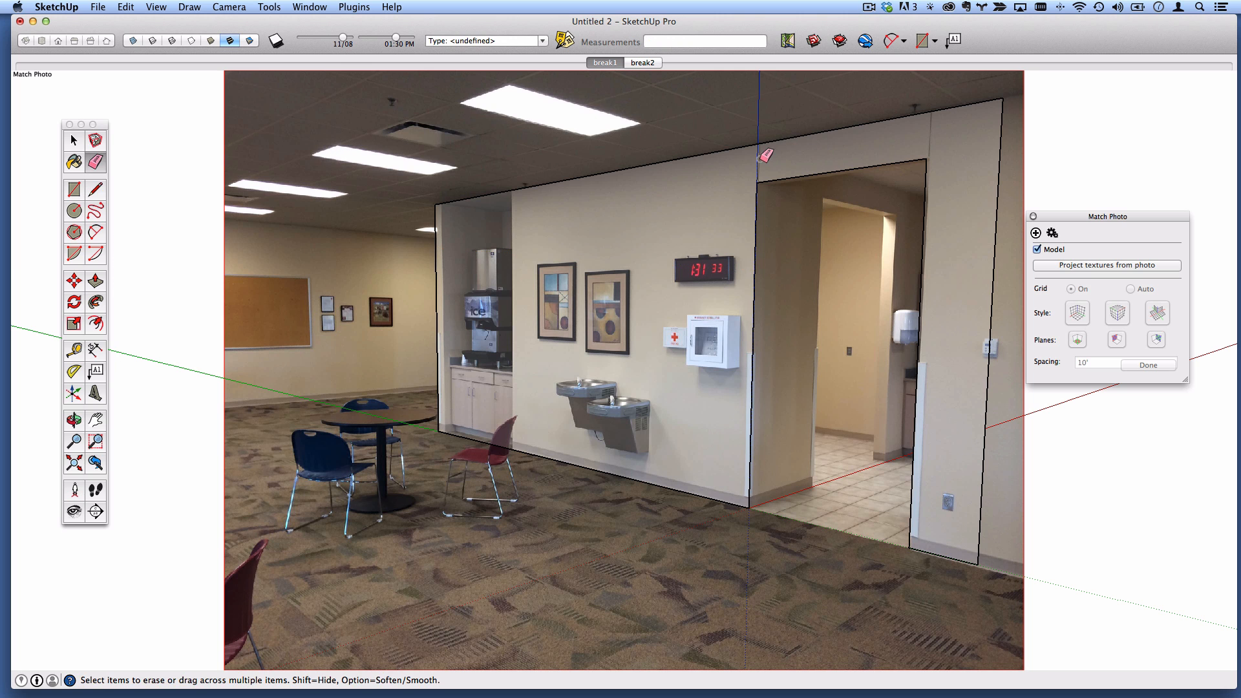
scroll(598, 359, "down", 2)
mouse_move(599, 360)
middle_mouse_down()
mouse_move(737, 438)
mouse_move(850, 465)
mouse_move(547, 234)
middle_mouse_up()
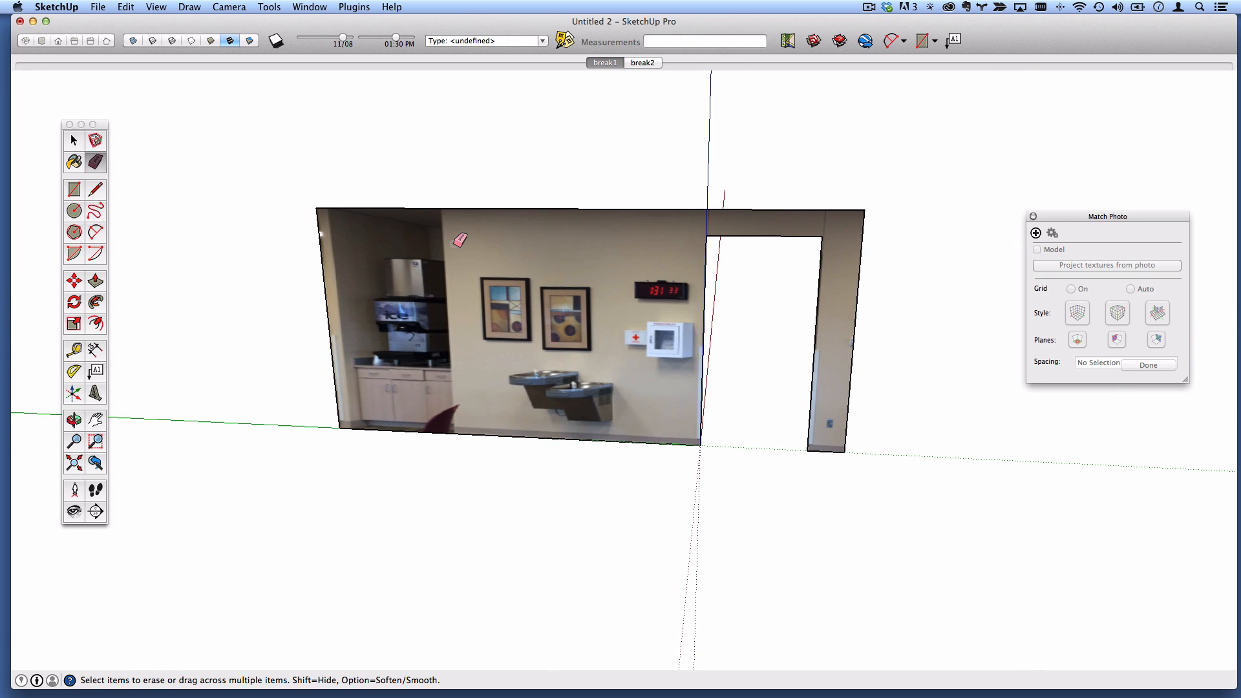
middle_click_drag(489, 344, 621, 97)
- Return to the break2 scene and reopen its photo match for editing, with the Match Photo window moved clear of the photo
left_click(648, 62)
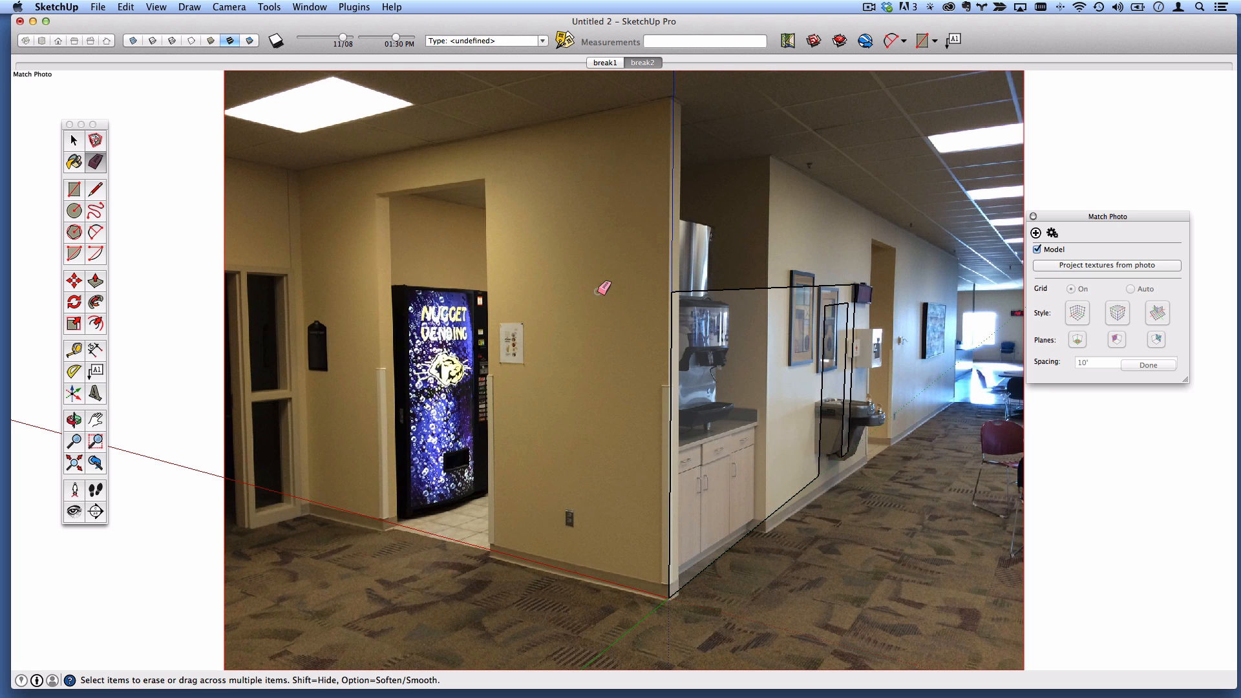
left_click_drag(1069, 221, 749, 205)
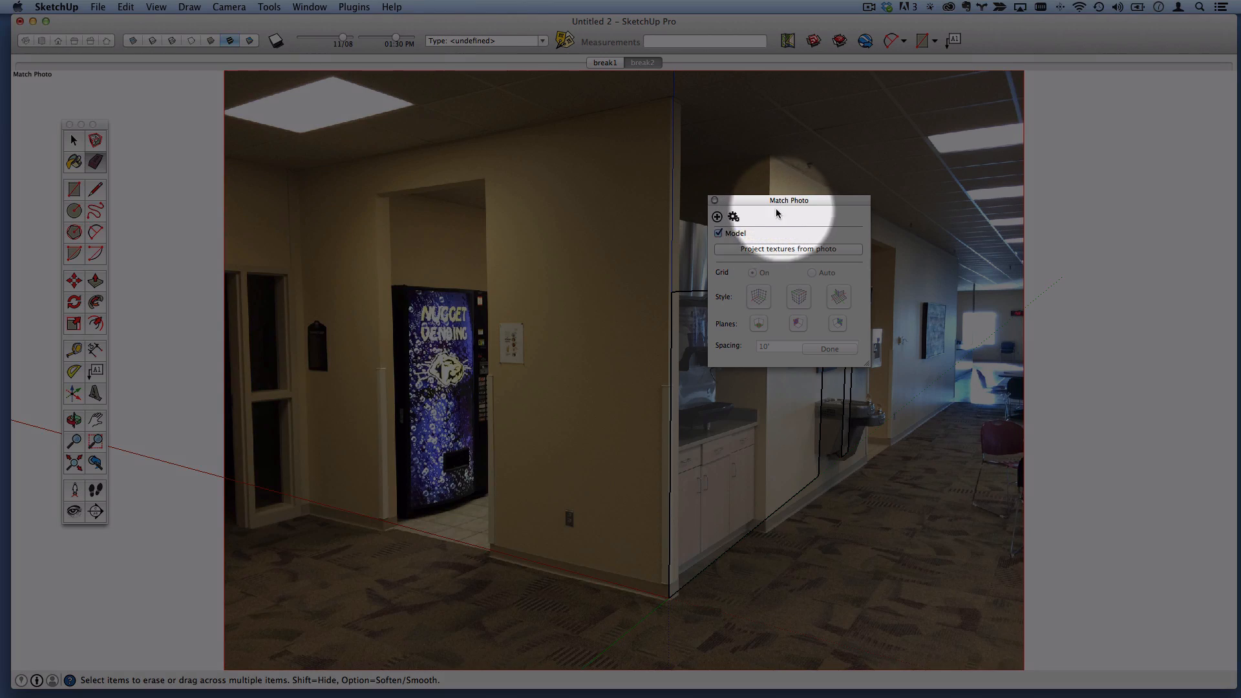
left_click(733, 217)
left_click_drag(739, 201, 1139, 307)
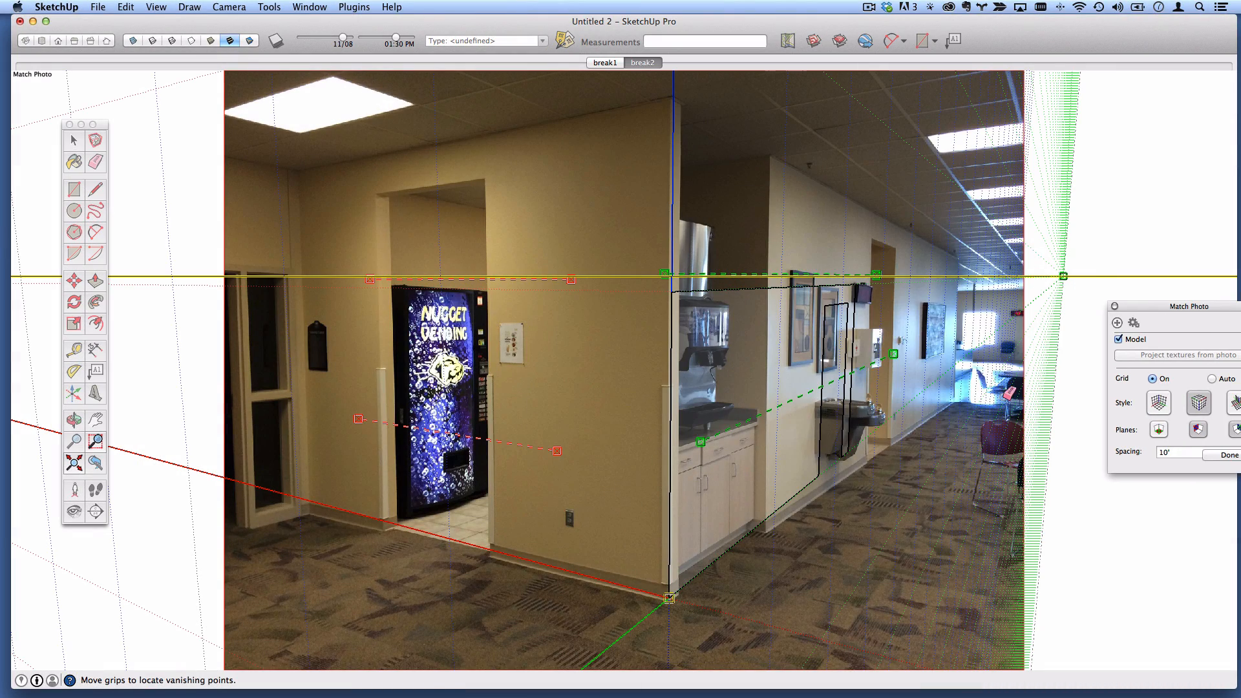
scroll(655, 611, "up", 6)
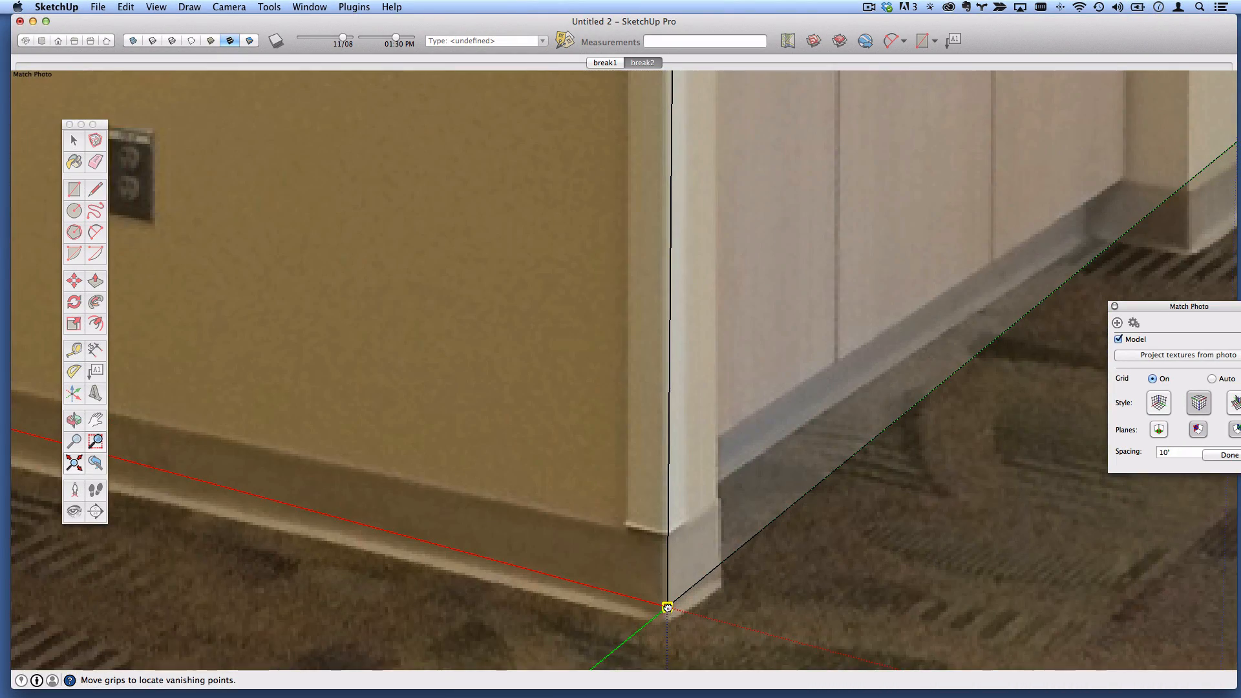
- Align the two red vanishing-point lines with the vending-machine wall's ceiling edge and its baseboard in the photo
scroll(668, 608, "down", 6)
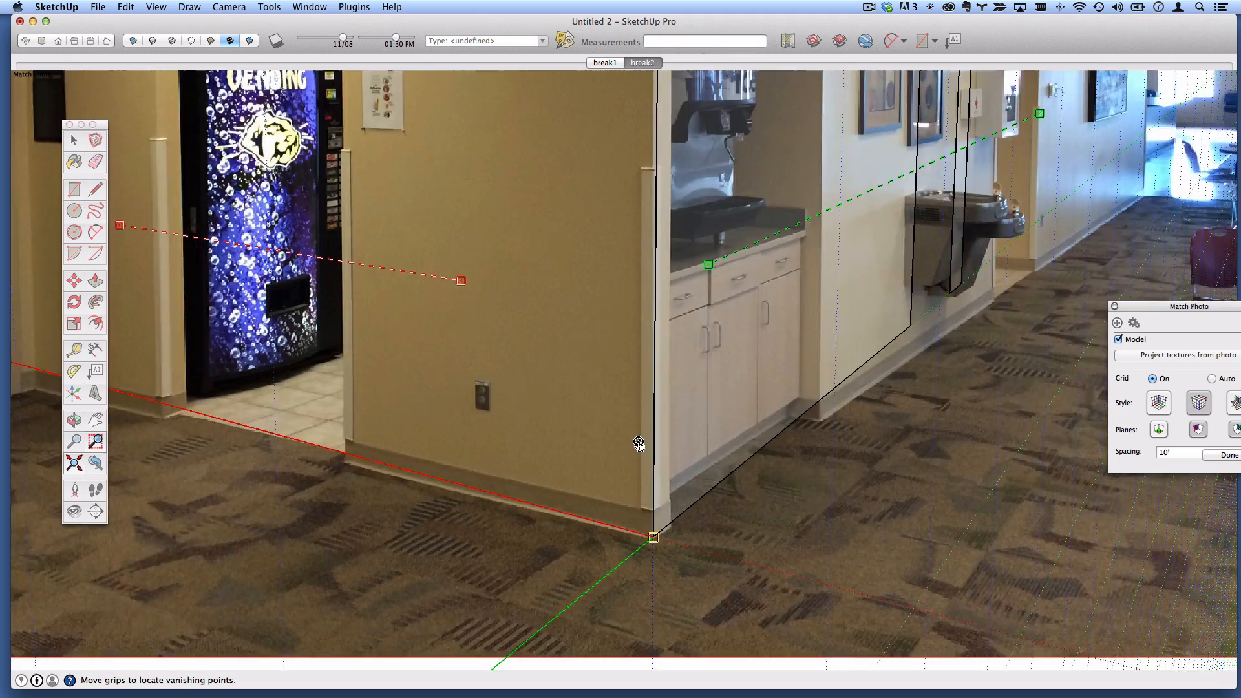
scroll(638, 444, "down", 4)
scroll(515, 224, "down", 2)
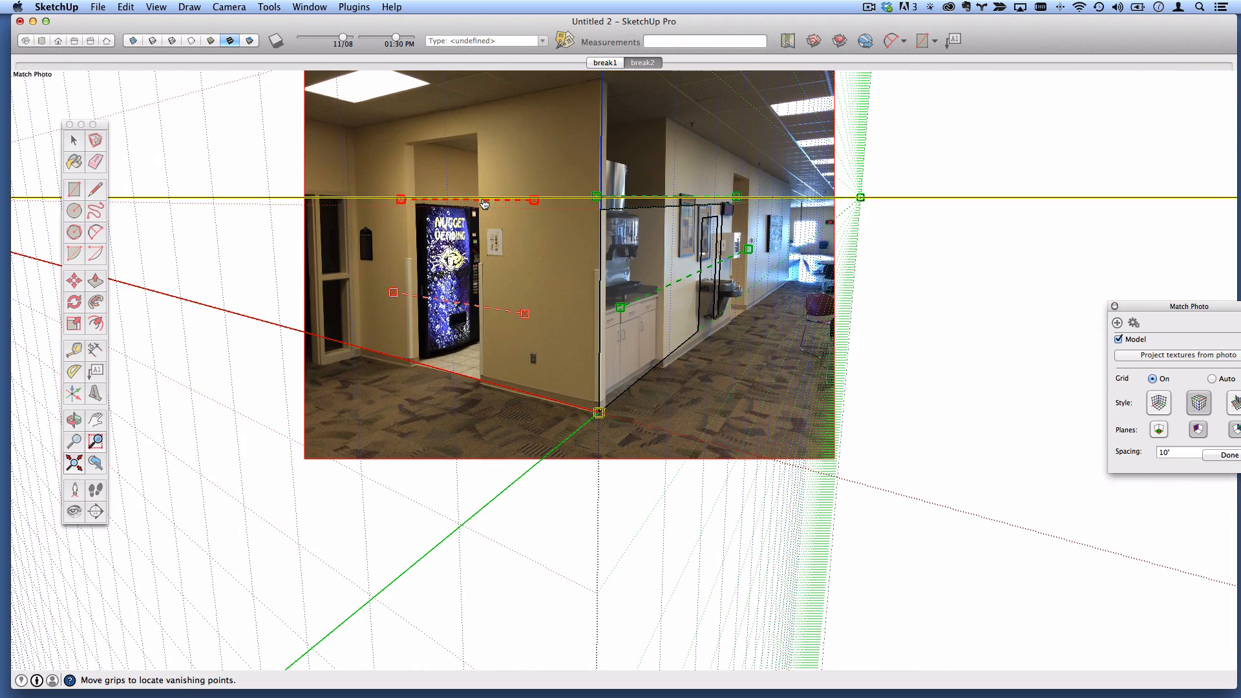
left_click_drag(482, 202, 600, 79)
scroll(357, 102, "up", 1)
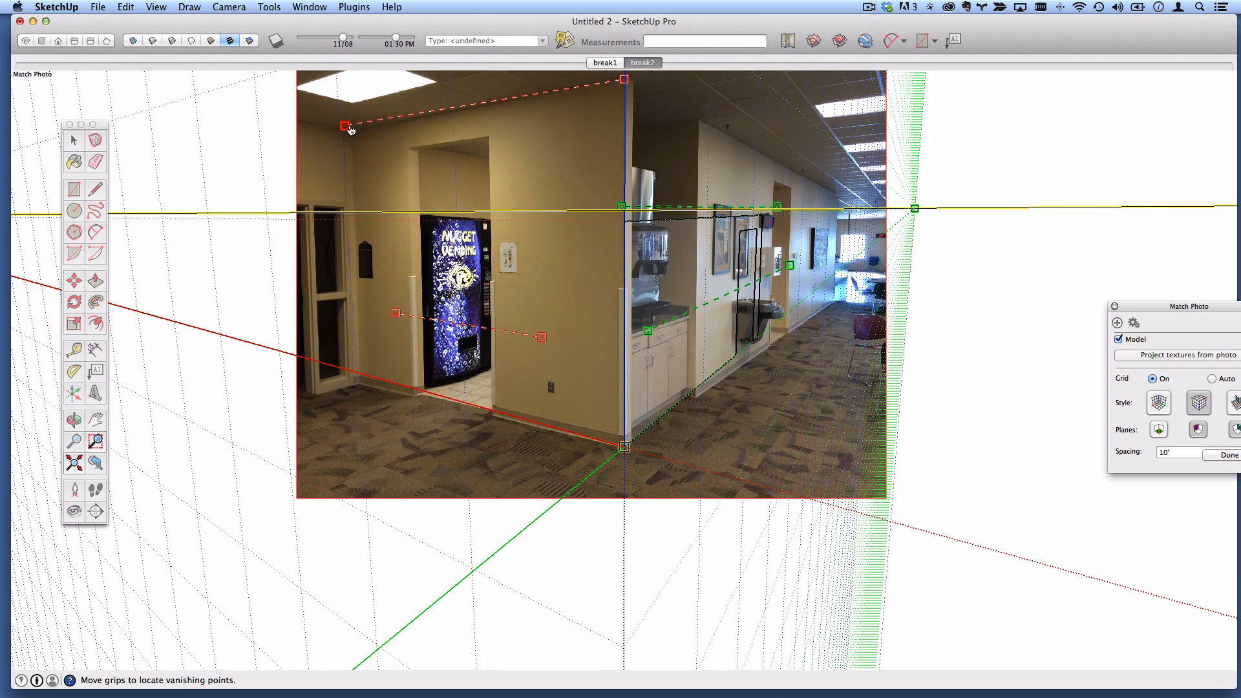
left_click_drag(348, 126, 348, 132)
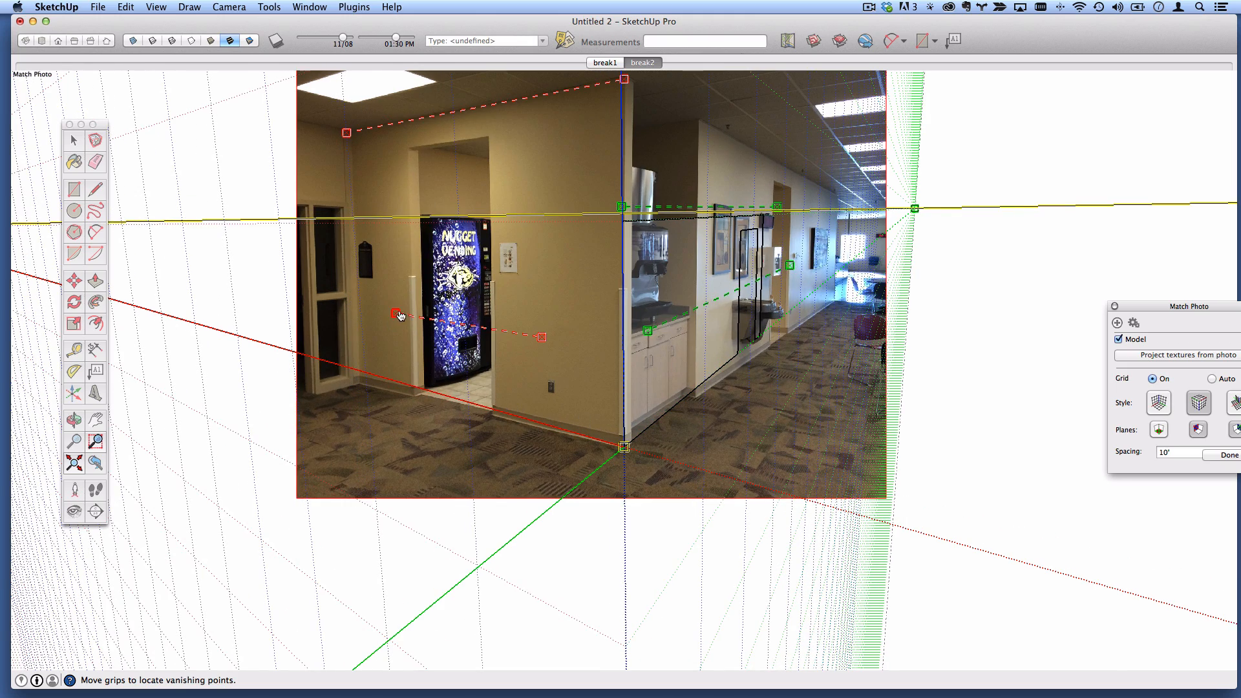
left_click_drag(397, 314, 356, 377)
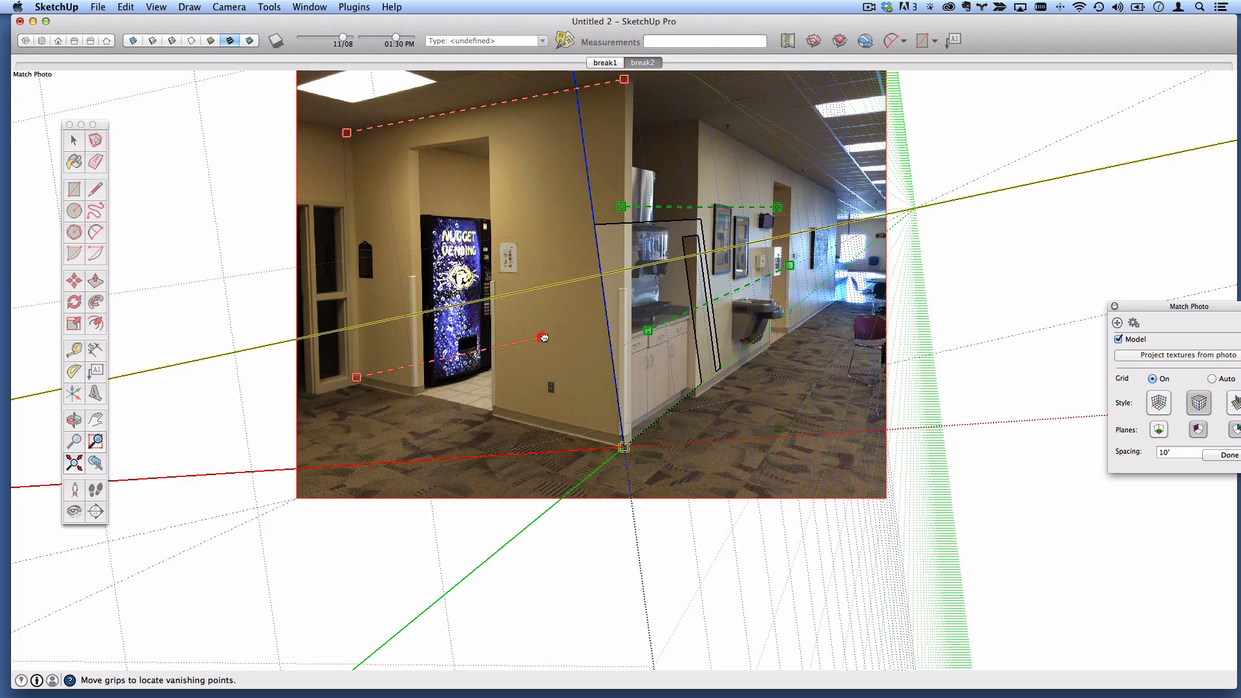
left_click_drag(543, 337, 659, 442)
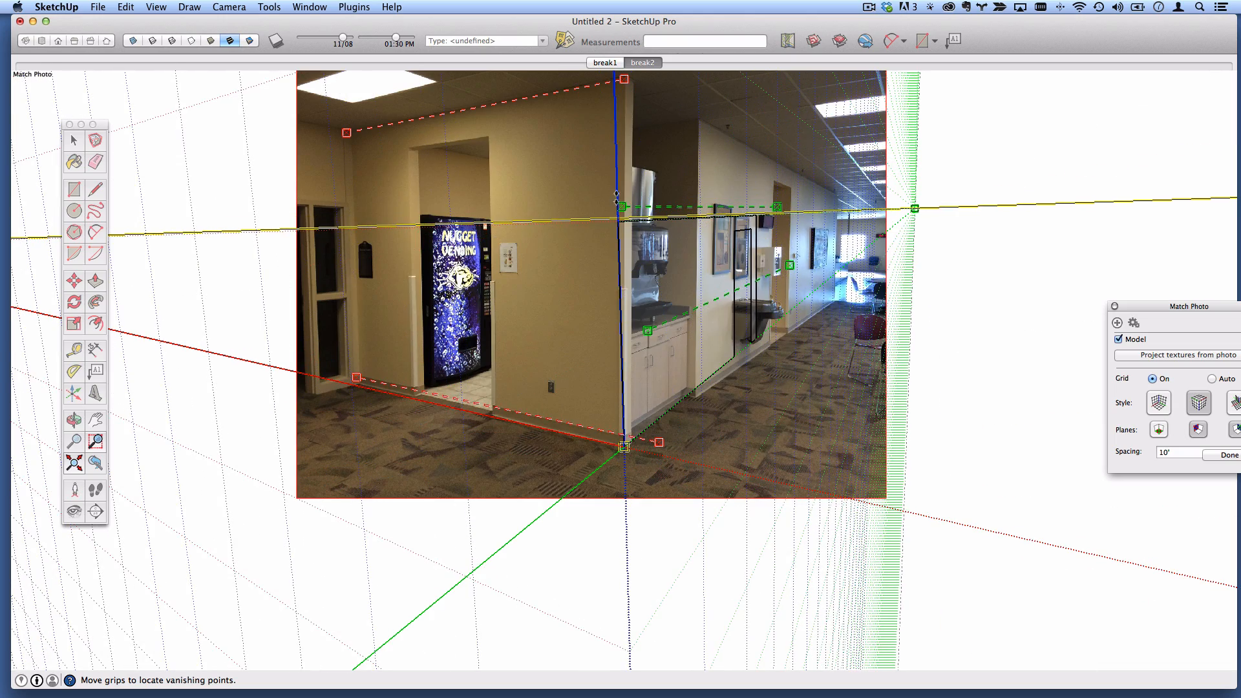
- Place the two green vanishing-point lines along the hallway wall's ceiling edge and its baseboard, running from the front corner
left_click_drag(622, 207, 616, 78)
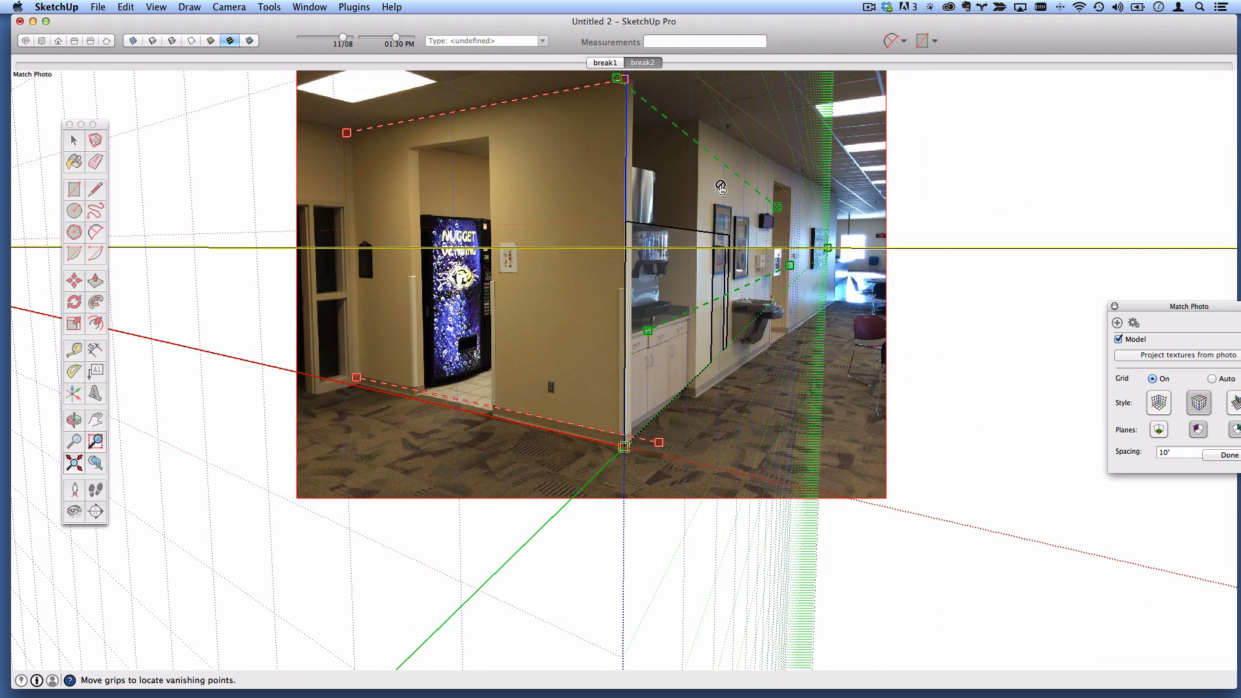
left_click_drag(778, 207, 795, 172)
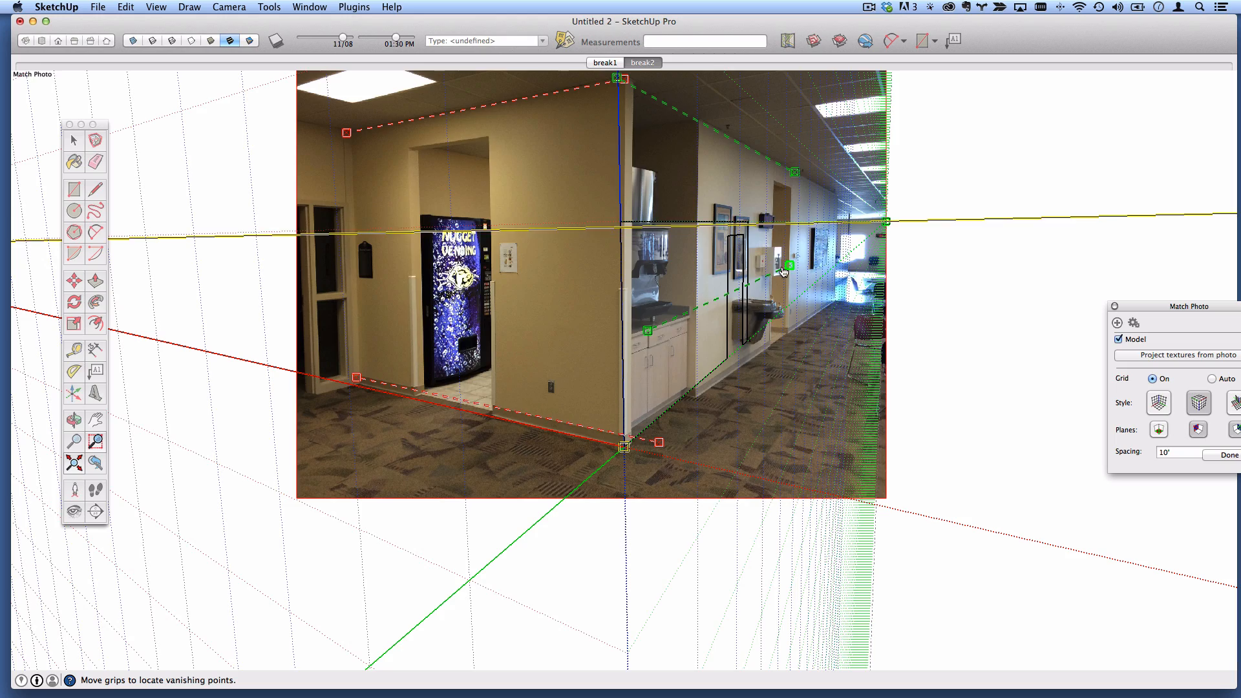
left_click_drag(783, 271, 807, 319)
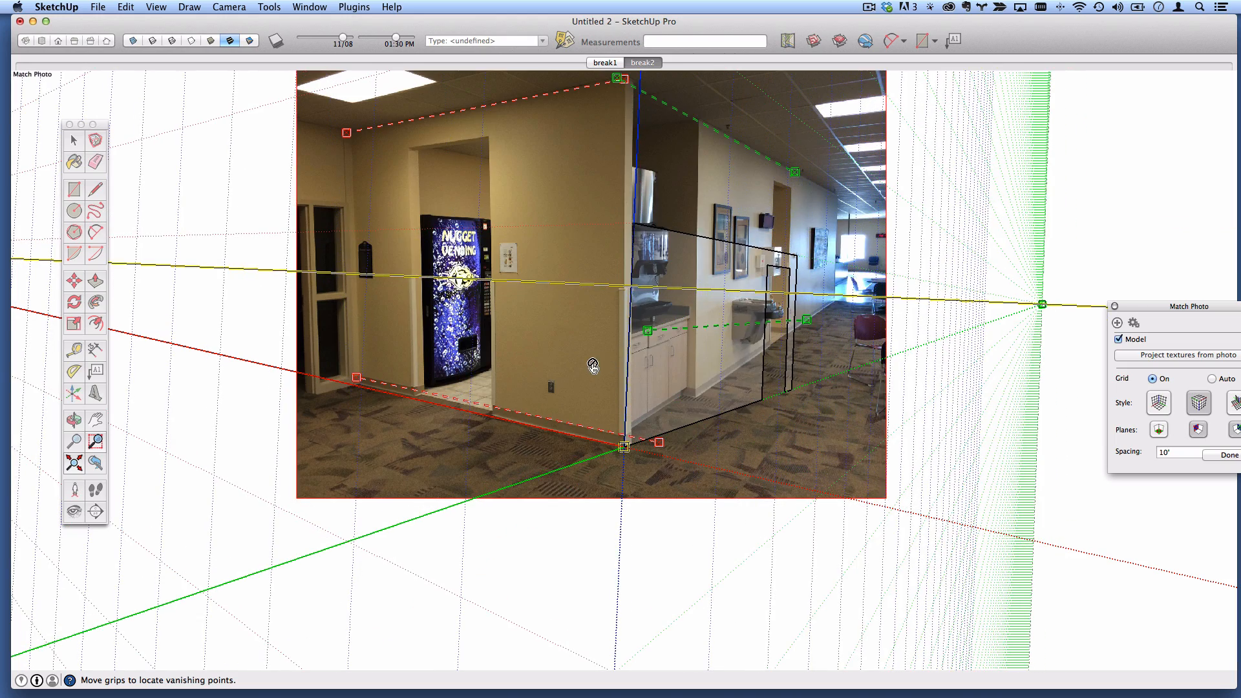
left_click_drag(652, 333, 598, 458)
- Fine-tune both ends of the lower green vanishing line to follow the top of the hallway baseboard
scroll(810, 311, "up", 3)
scroll(810, 311, "up", 6)
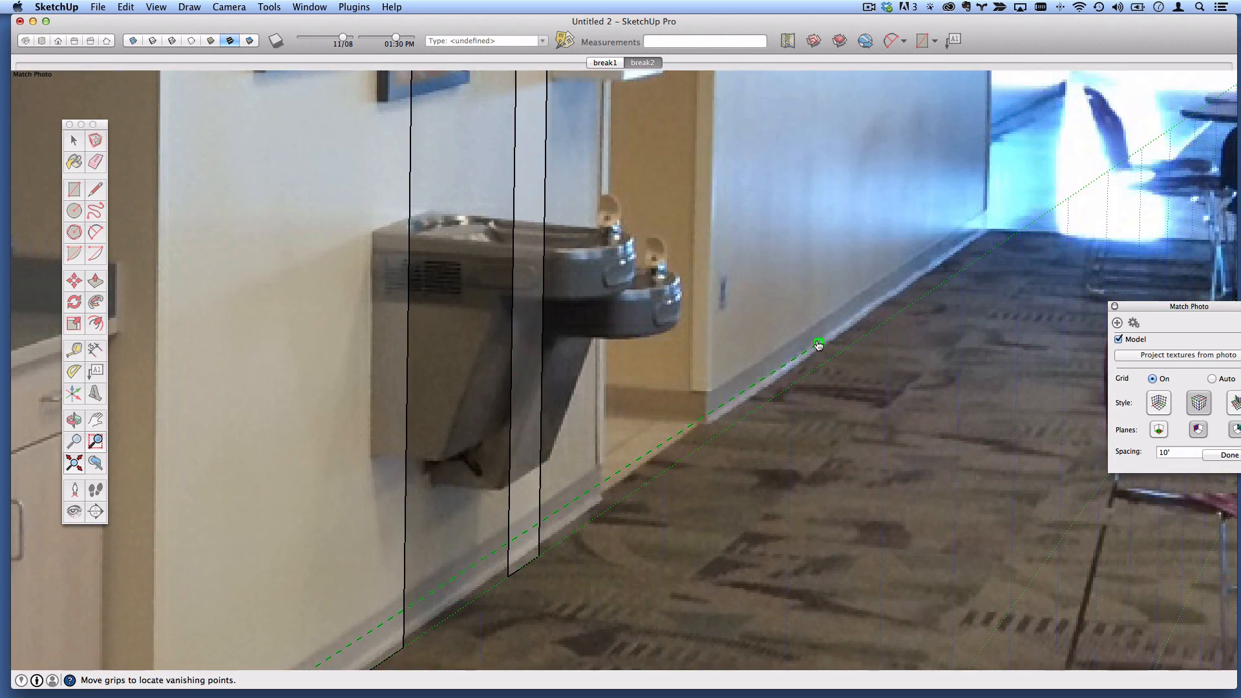
left_click_drag(817, 337, 819, 325)
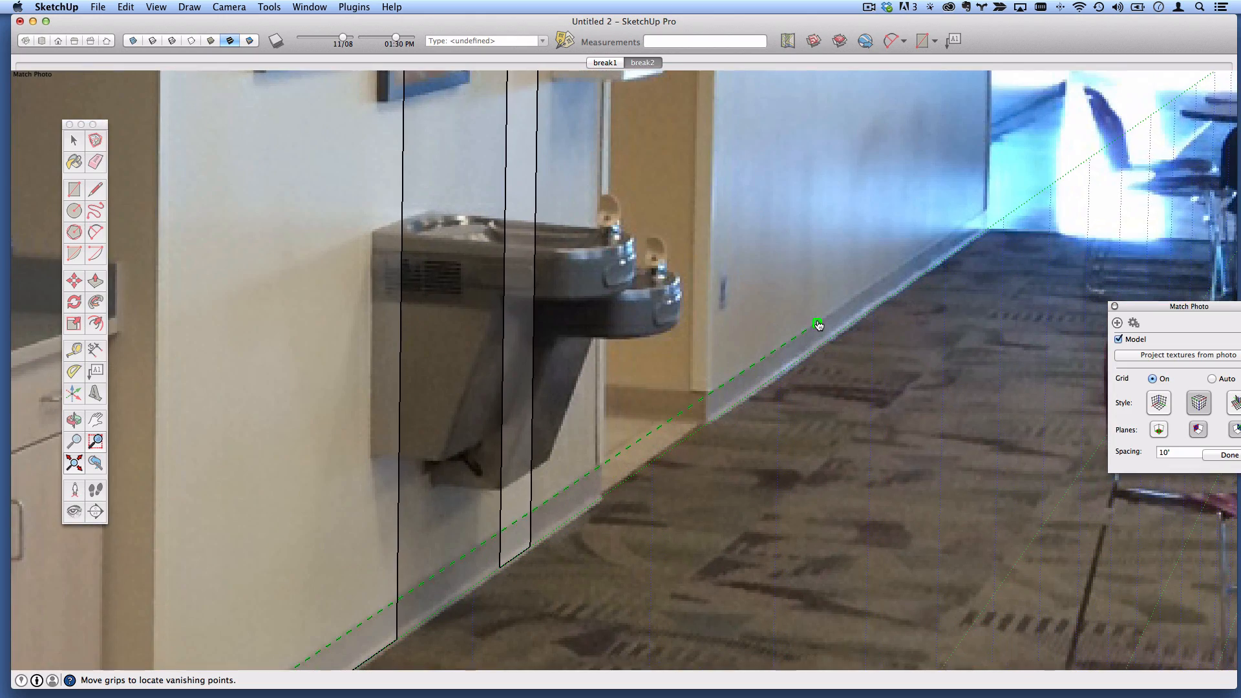
scroll(819, 327, "down", 6)
scroll(436, 573, "up", 5)
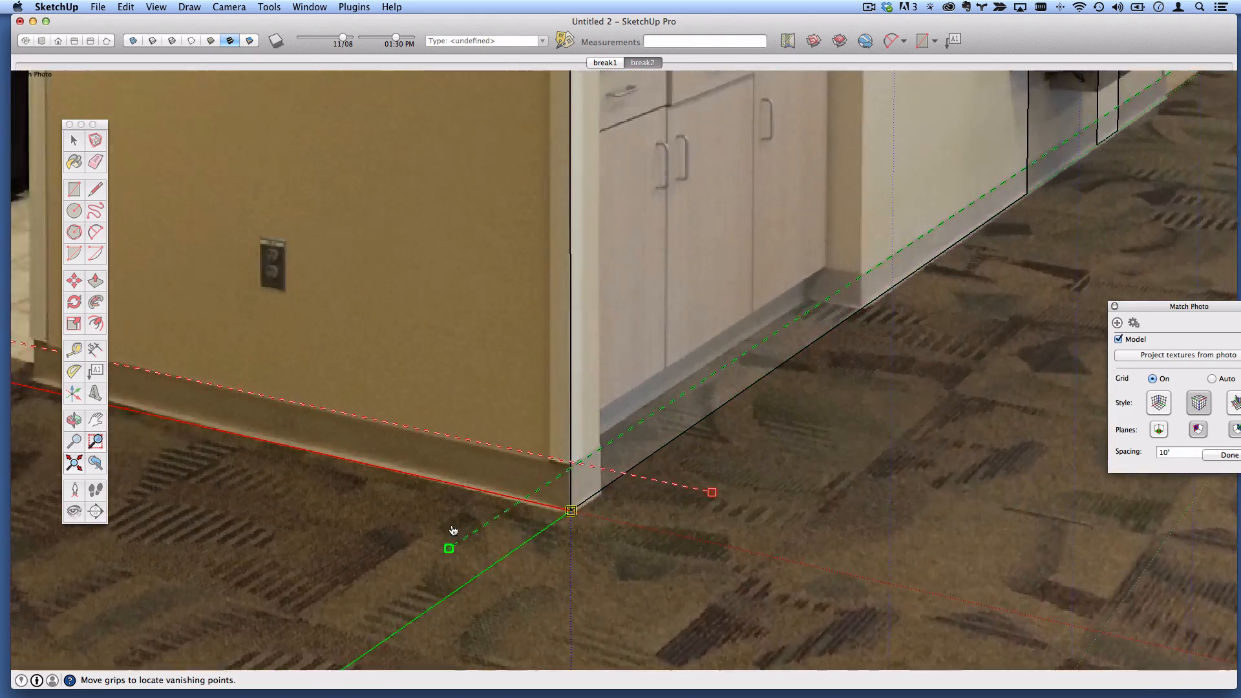
left_click_drag(451, 555, 450, 547)
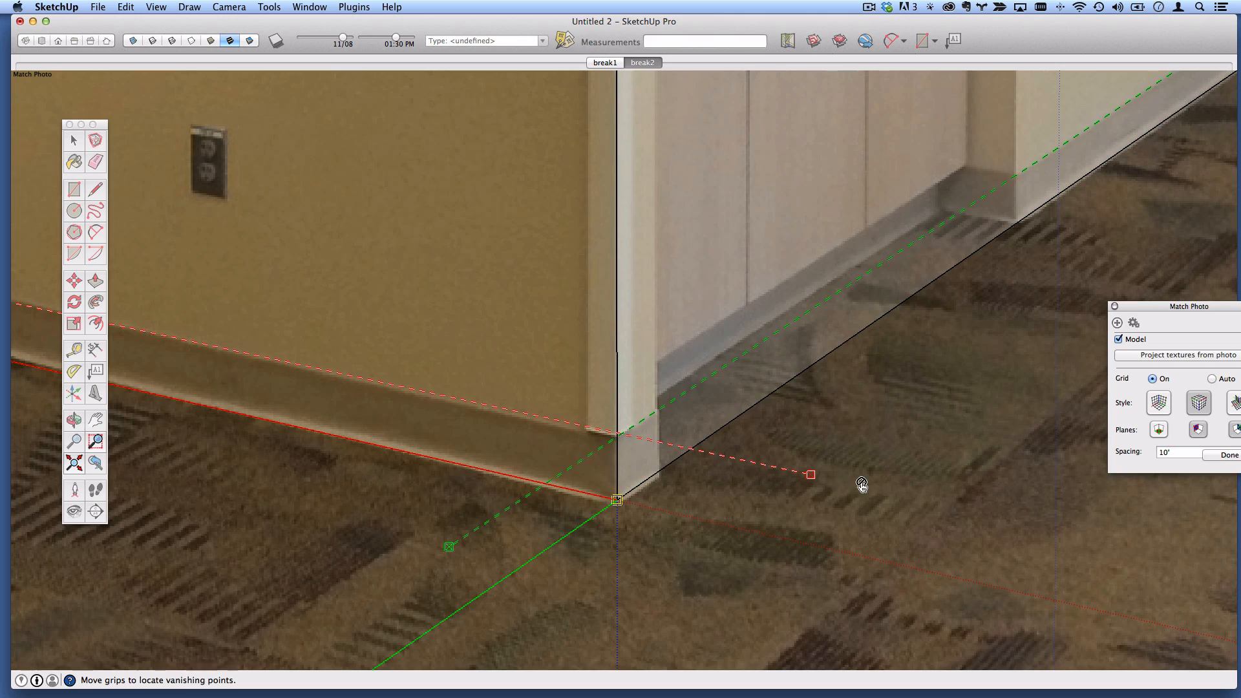
- Fine-tune both ends of the lower red vanishing line to follow the top of the vending wall's baseboard
left_click_drag(807, 469, 801, 479)
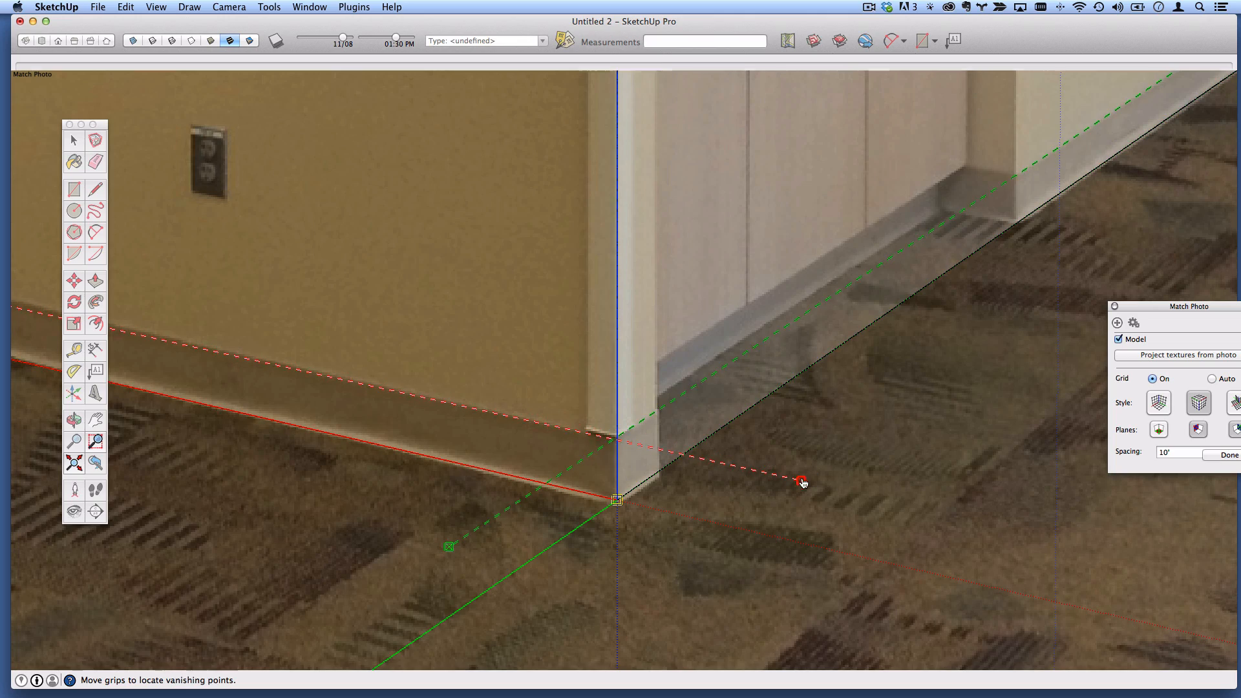
scroll(628, 498, "down", 10)
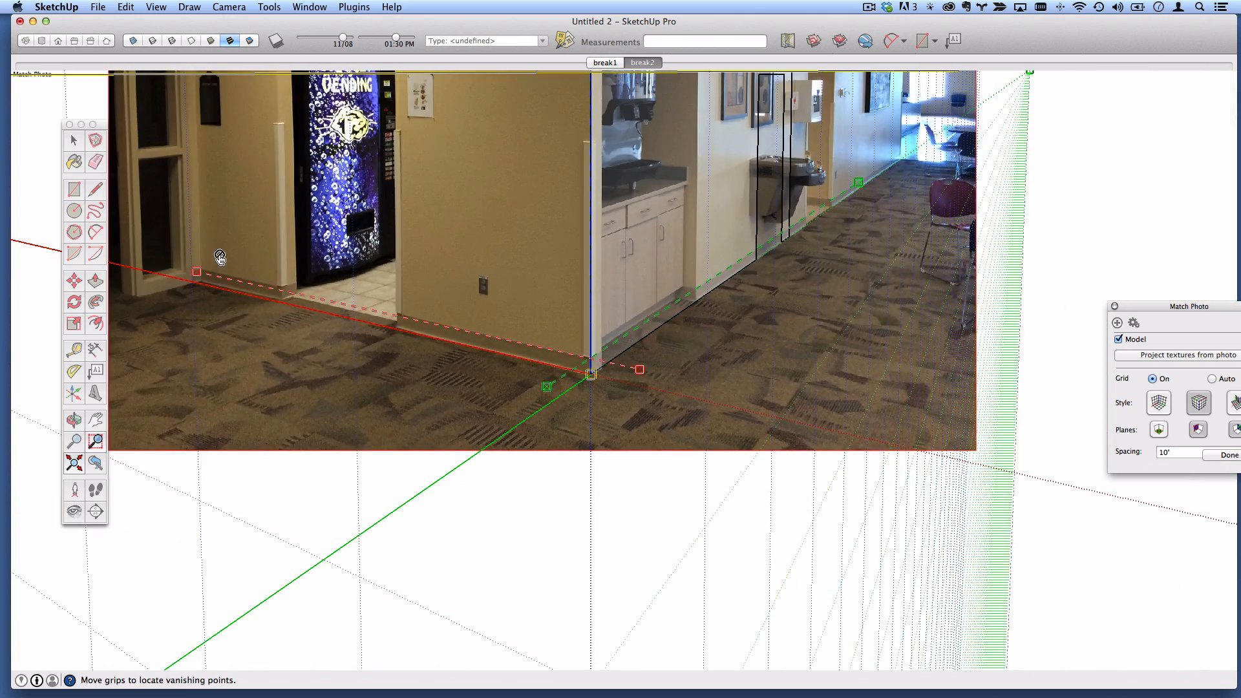
scroll(179, 289, "up", 6)
scroll(179, 289, "up", 2)
left_click_drag(226, 244, 229, 232)
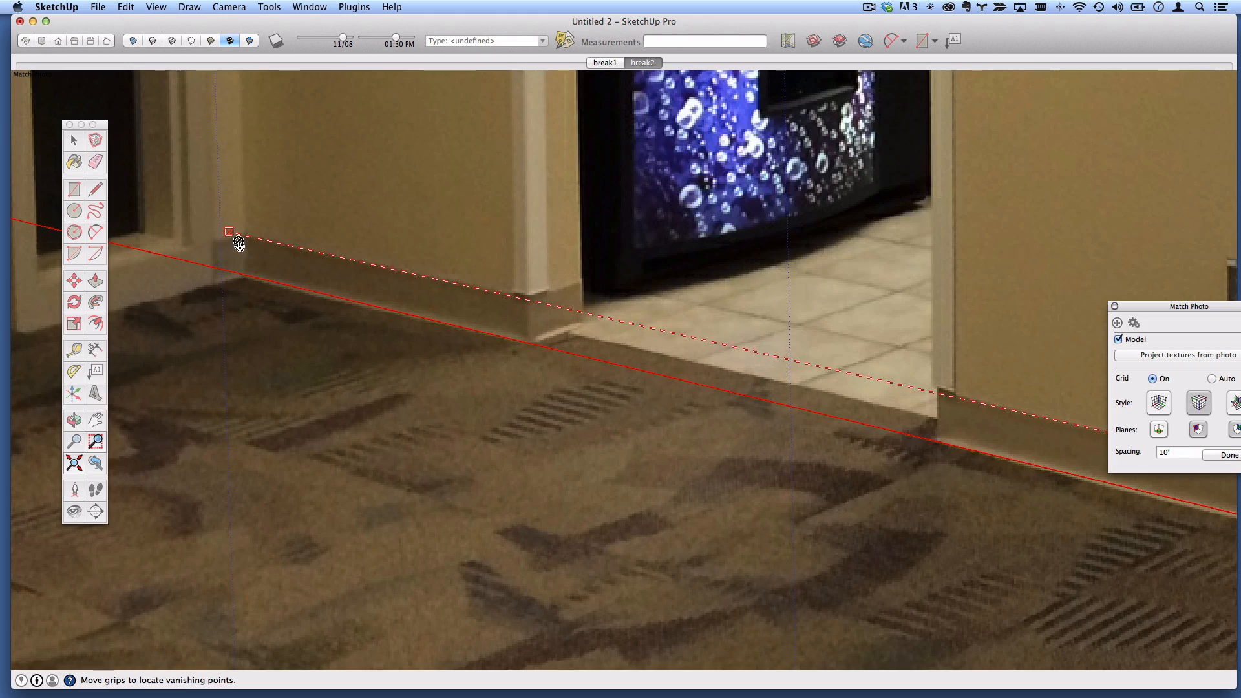
- Refine both ends of the upper red vanishing line so it follows the vending wall's ceiling edge past the corner
scroll(238, 243, "down", 10)
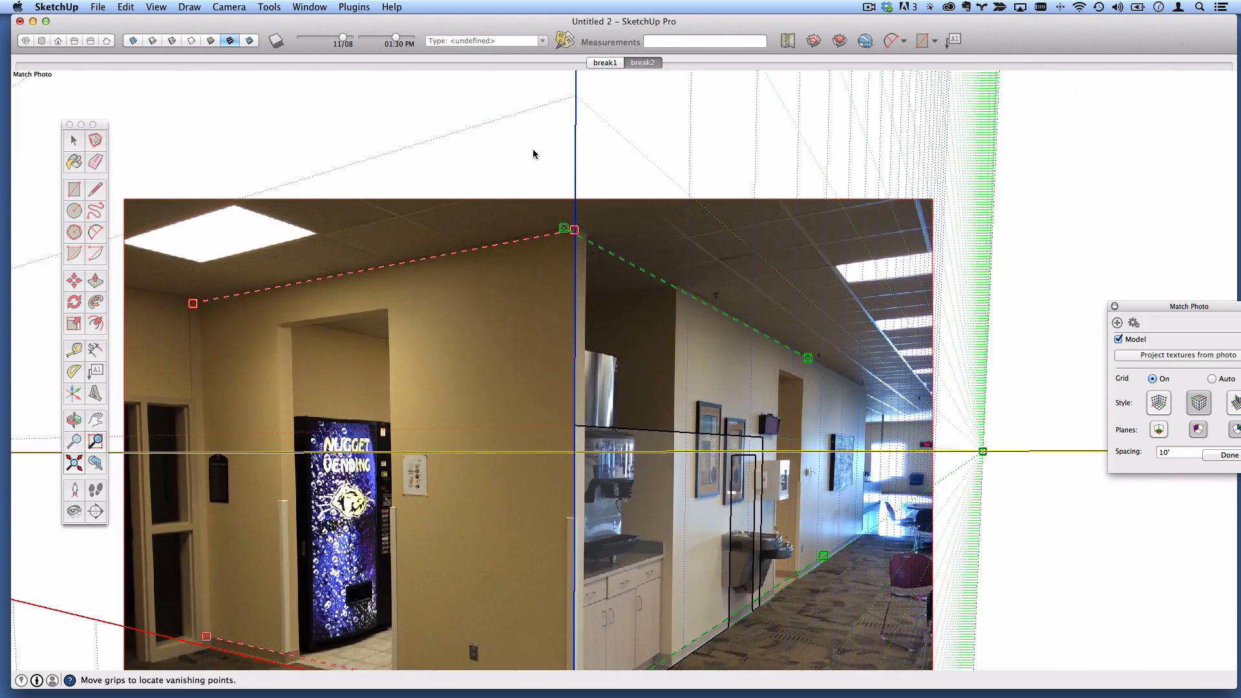
scroll(621, 272, "up", 6)
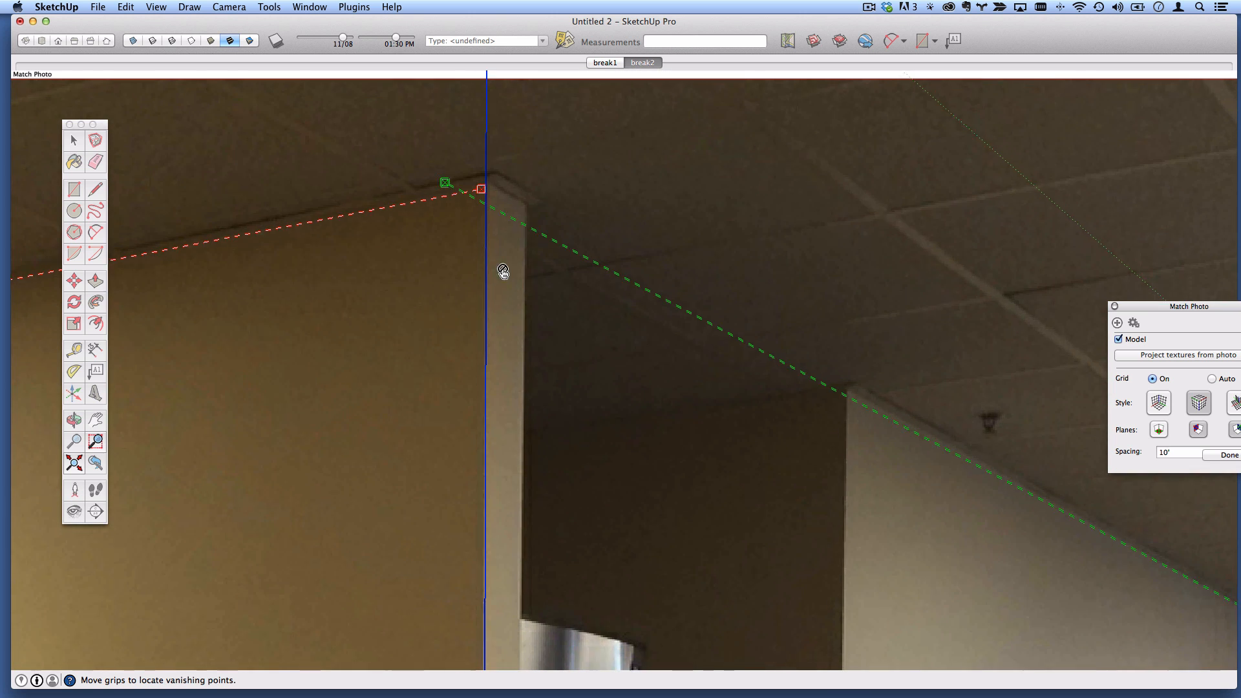
left_click_drag(481, 189, 511, 172)
scroll(486, 274, "down", 3)
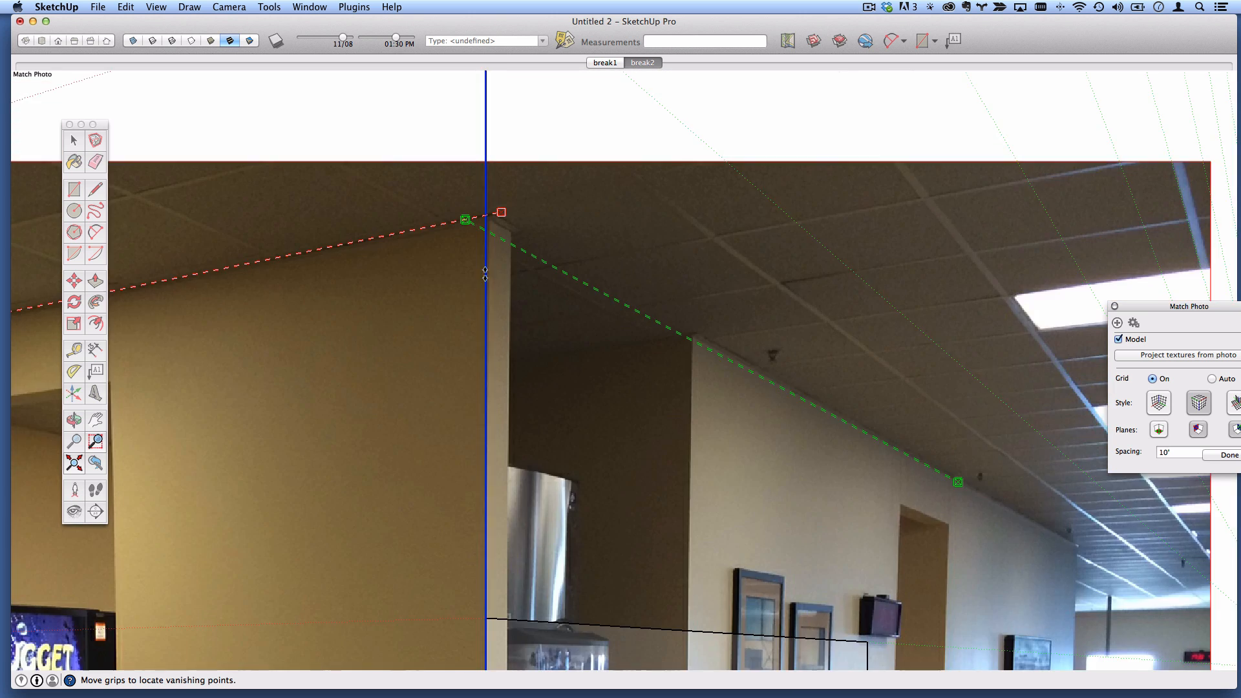
mouse_move(352, 358)
middle_mouse_down("shift")
mouse_move(687, 316)
mouse_move(813, 316)
middle_mouse_up("shift")
scroll(192, 333, "up", 2)
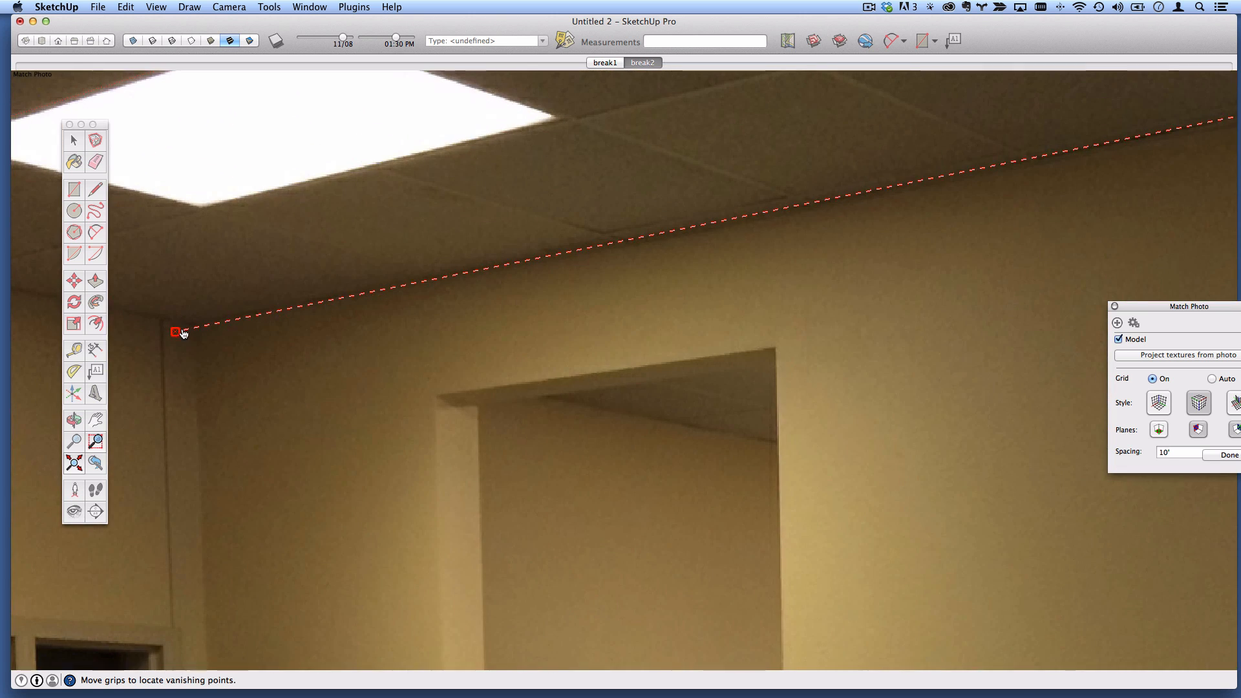
left_click_drag(178, 336, 172, 334)
scroll(343, 346, "down", 3)
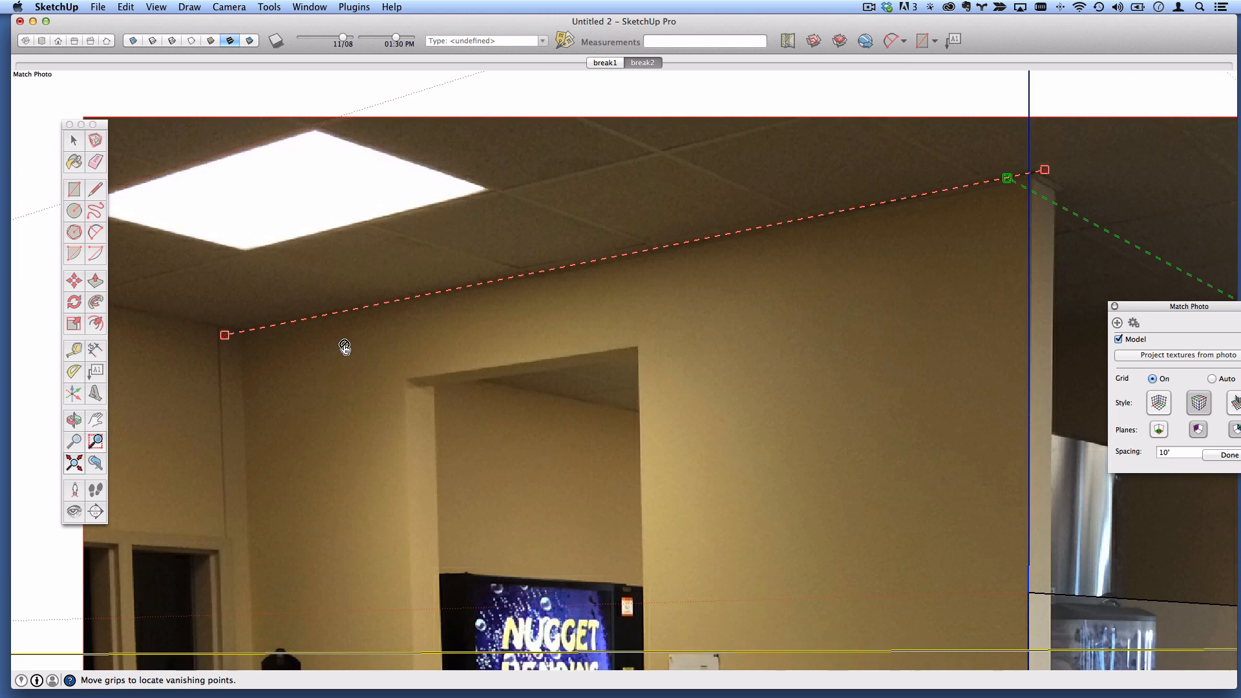
- Refine the near end of the upper green vanishing line to match the hallway wall's ceiling edge
mouse_move(765, 361)
middle_mouse_down("shift")
mouse_move(770, 371)
mouse_move(423, 416)
middle_mouse_up("shift")
scroll(473, 239, "up", 2)
scroll(485, 293, "up", 1)
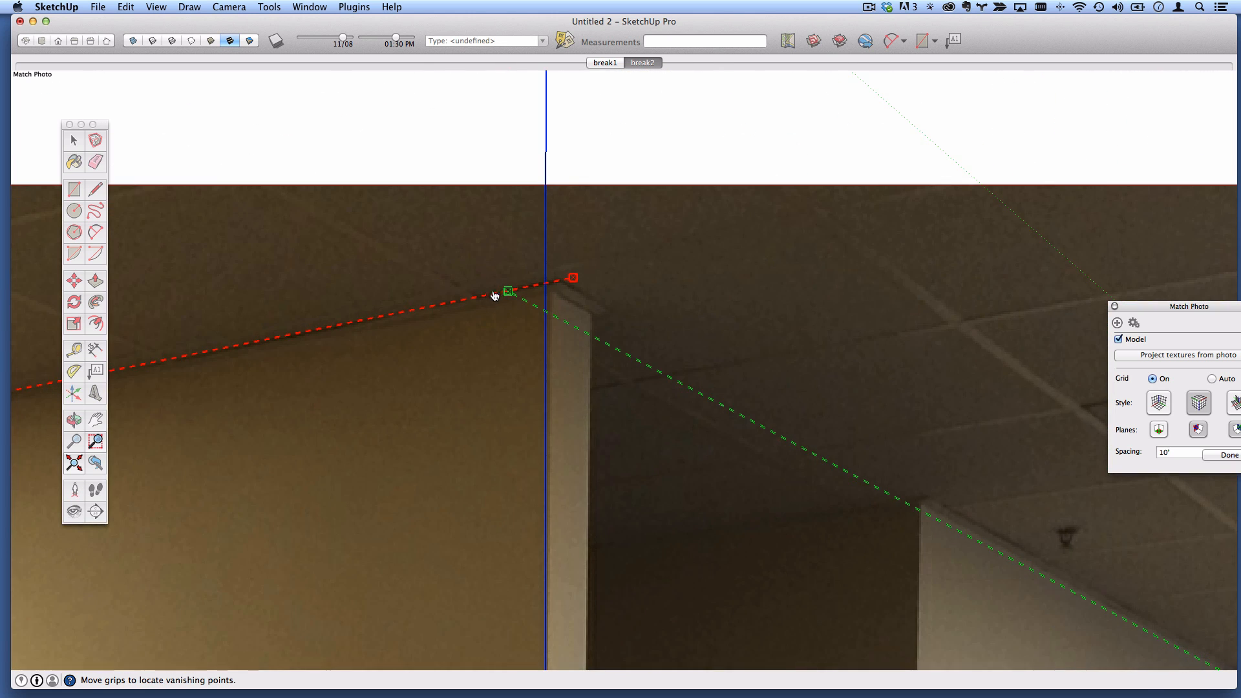
left_click_drag(510, 295, 504, 265)
scroll(800, 435, "down", 2)
mouse_move(921, 470)
middle_mouse_down("shift")
mouse_move(944, 476)
mouse_move(462, 297)
middle_mouse_up("shift")
scroll(754, 460, "up", 5)
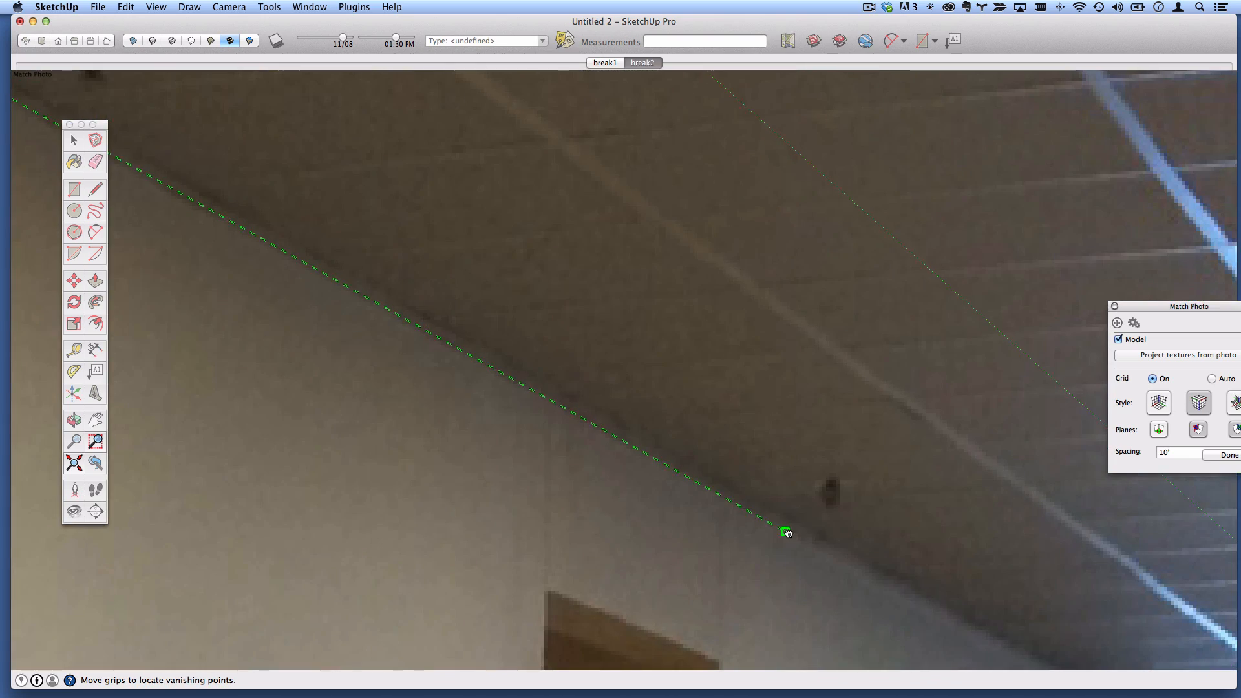
- Scale the photo match along the blue axis until the modelled hallway wall's top edge meets the ceiling line at the corner
scroll(790, 537, "down", 6)
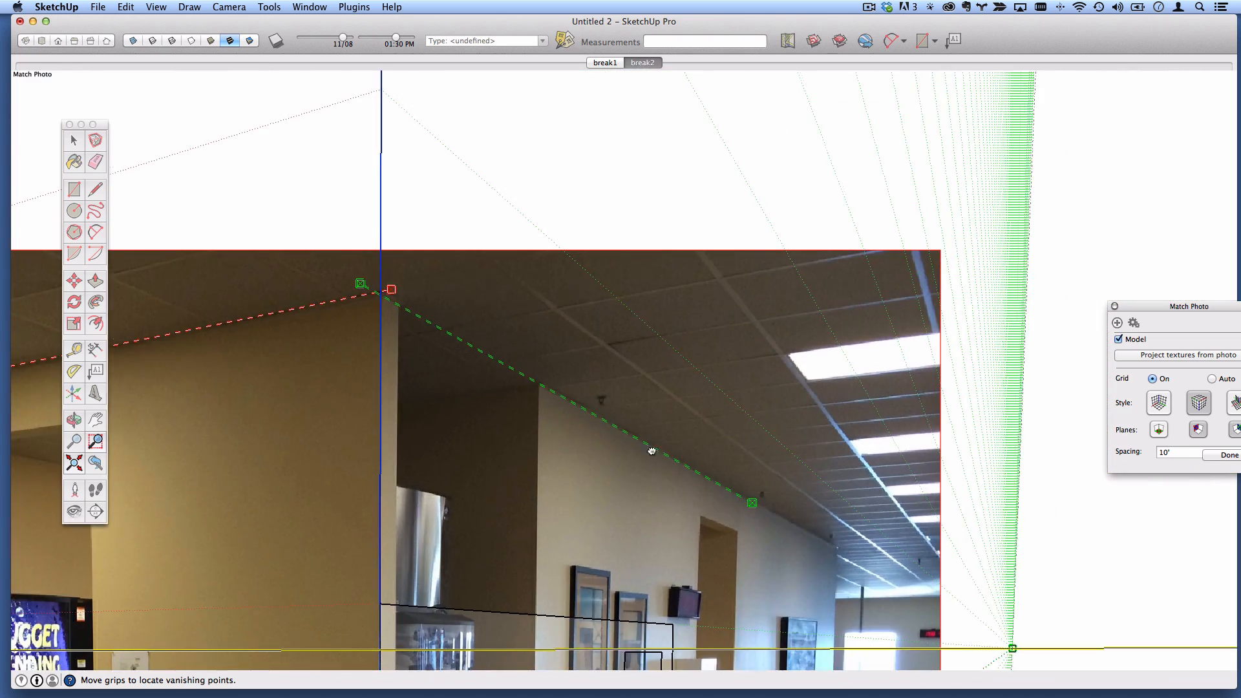
mouse_move(665, 452)
middle_mouse_down("shift")
mouse_move(699, 235)
mouse_move(755, 213)
middle_mouse_up("shift")
middle_click_drag(592, 487, 692, 410, "shift")
scroll(675, 370, "down", 4)
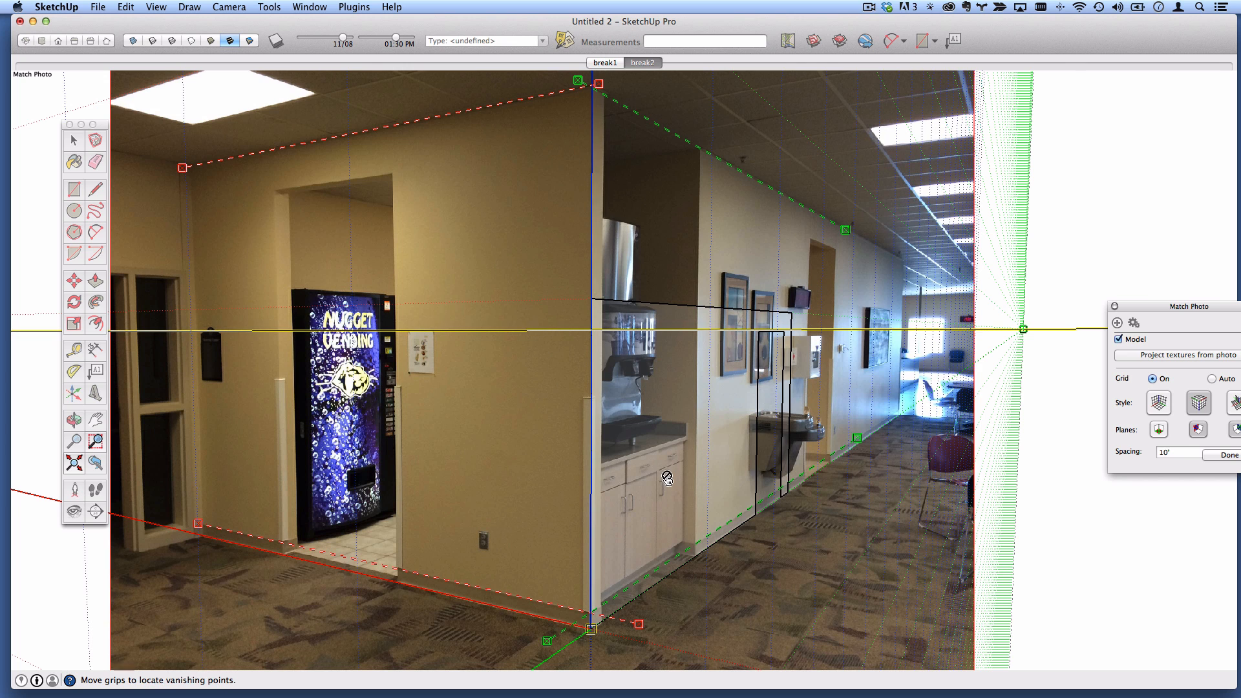
middle_click_drag(668, 479, 705, 484, "shift")
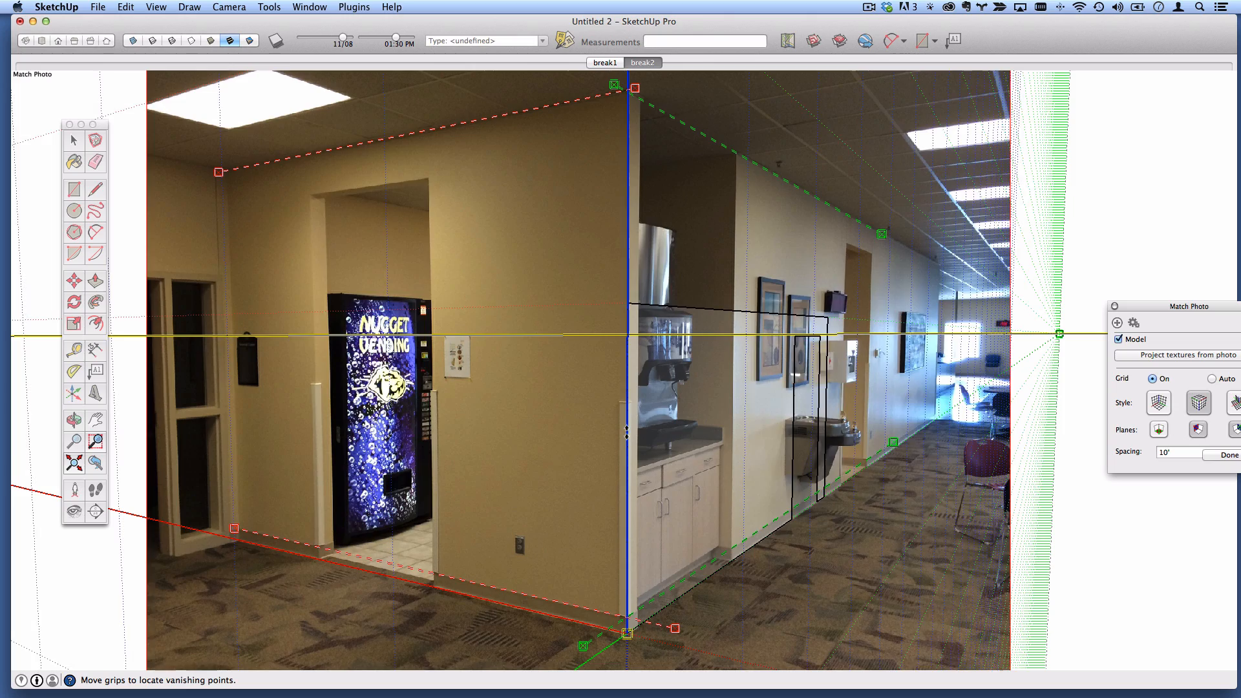
left_click_drag(626, 433, 625, 302)
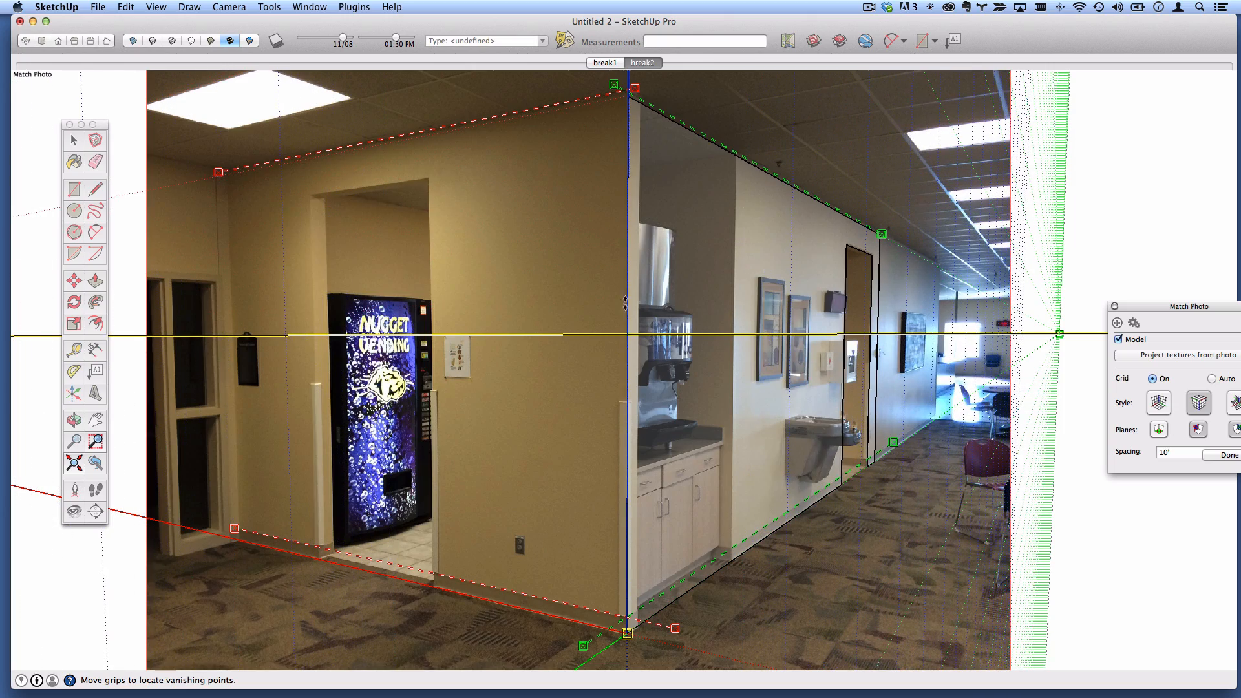
scroll(611, 81, "up", 10)
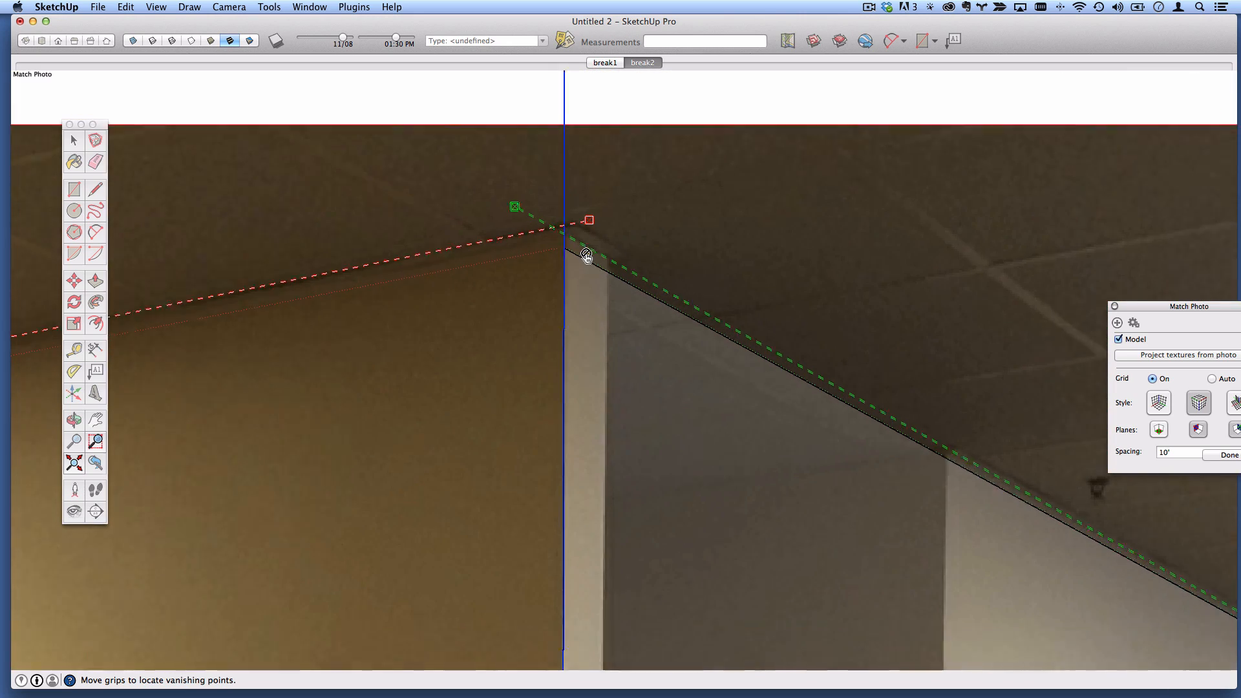
scroll(586, 256, "up", 1)
left_click_drag(561, 323, 560, 308)
scroll(585, 324, "down", 10)
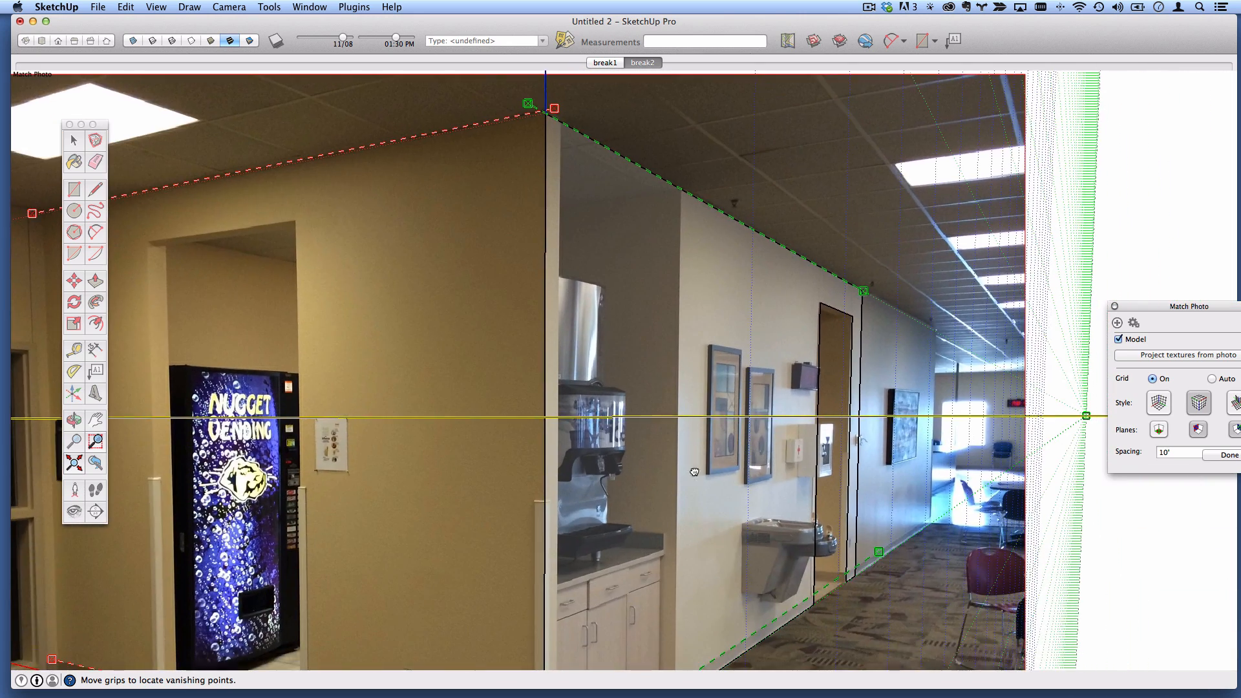
- Check the overall alignment of the modelled wall with the photo and finish editing the photo match
middle_click_drag(694, 472, 707, 305)
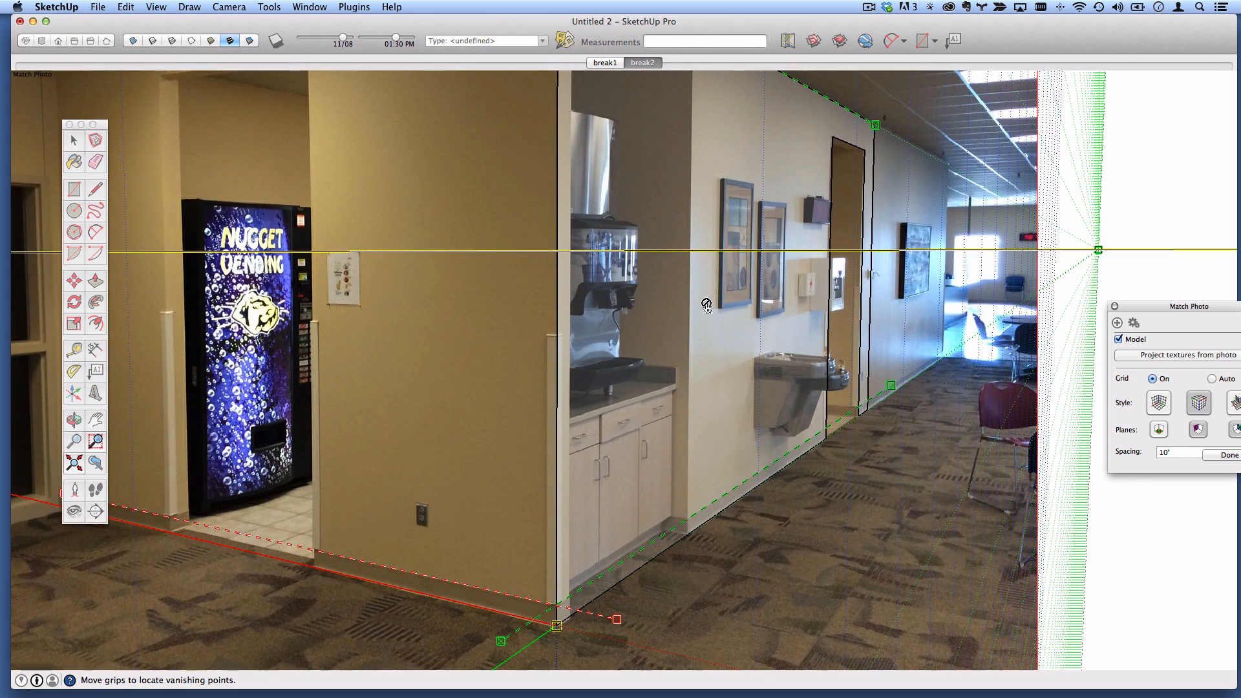
scroll(733, 454, "down", 4)
scroll(585, 325, "down", 1)
mouse_move(578, 312)
middle_mouse_down()
mouse_move(586, 384)
mouse_move(585, 333)
middle_mouse_up()
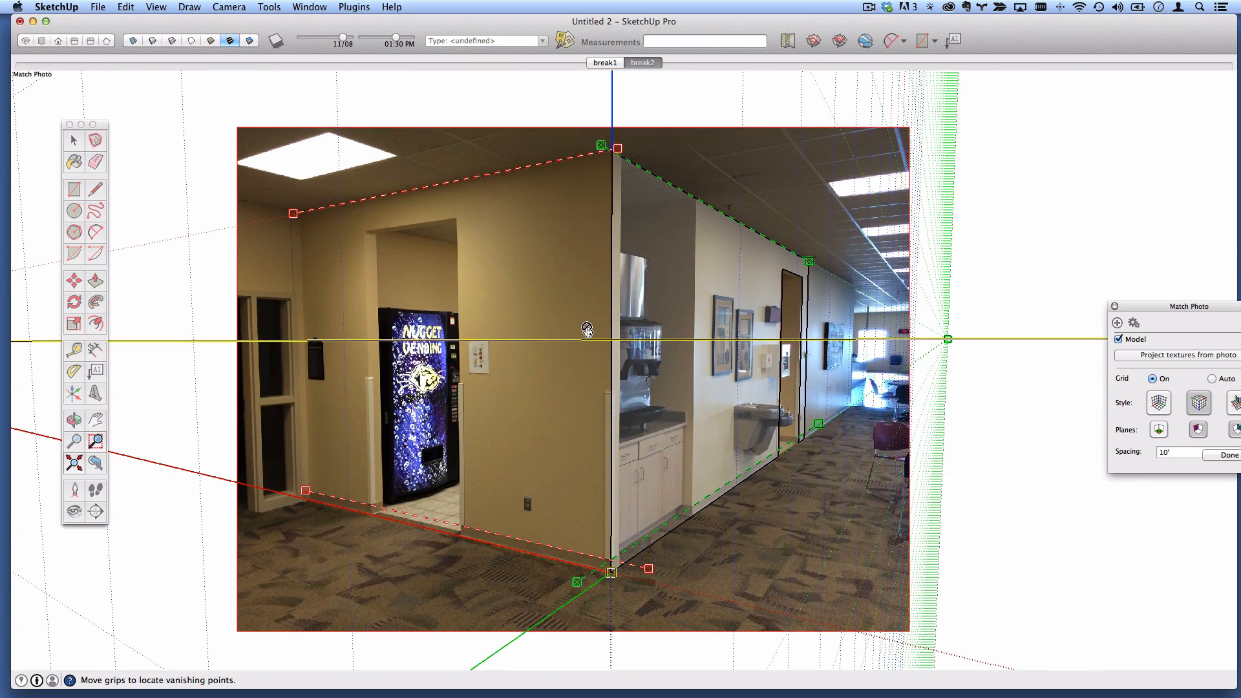
left_click(1229, 455)
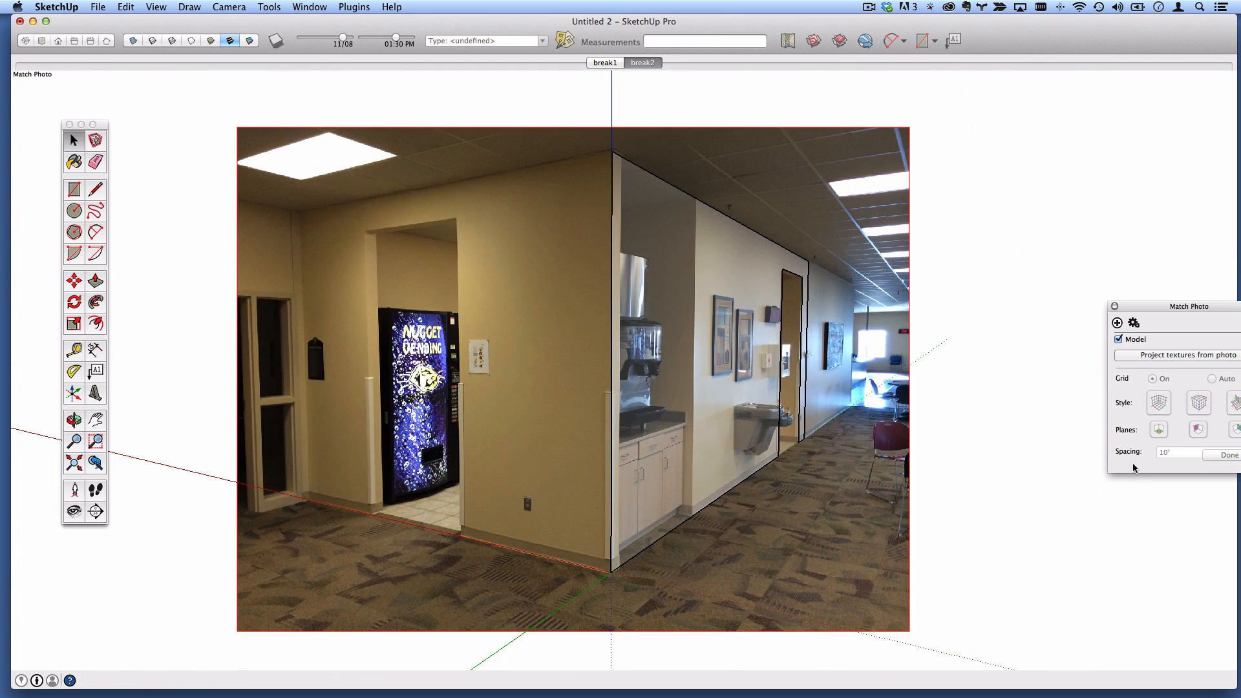
- Draw the vending wall's floor edge with the Line tool from the front corner to its far corner, about 12' 3" long
left_click(96, 190)
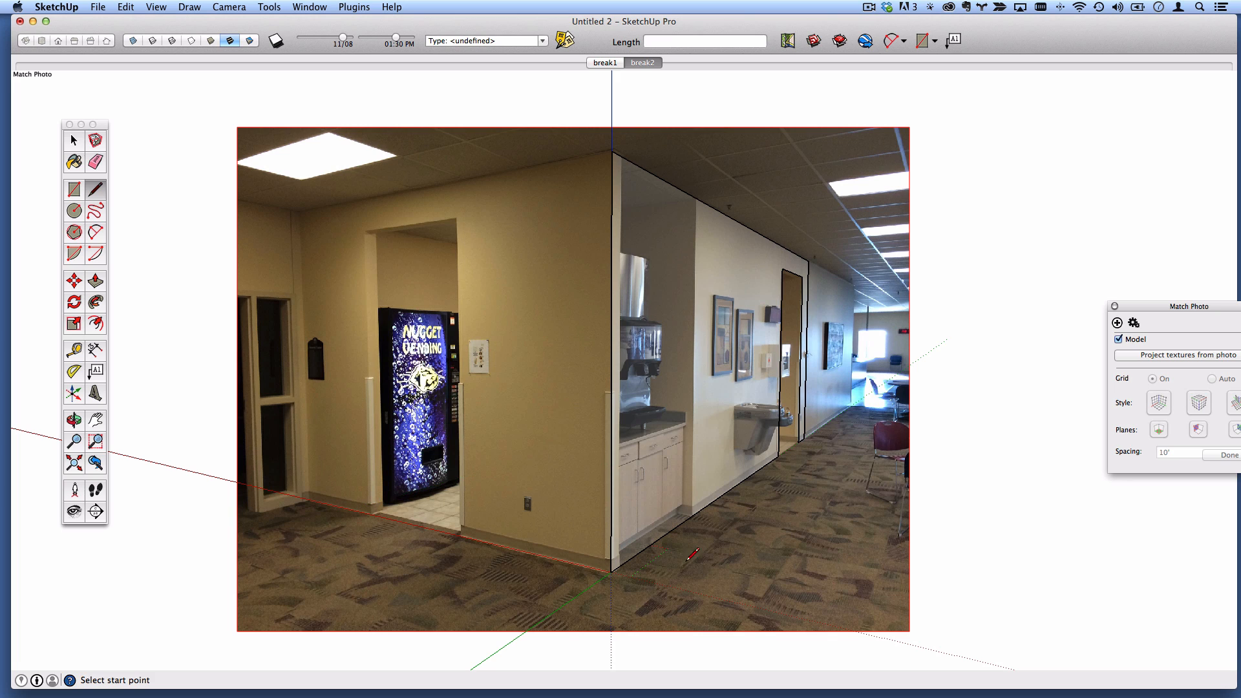
left_click(611, 573)
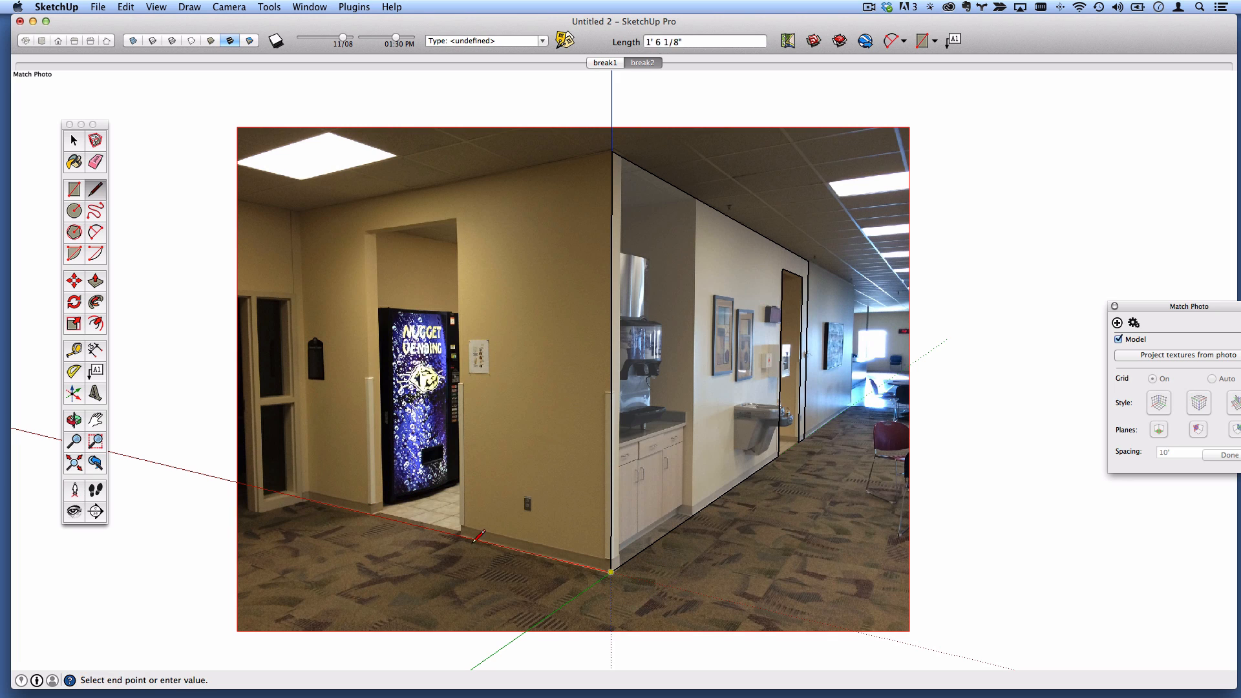
left_click(308, 499)
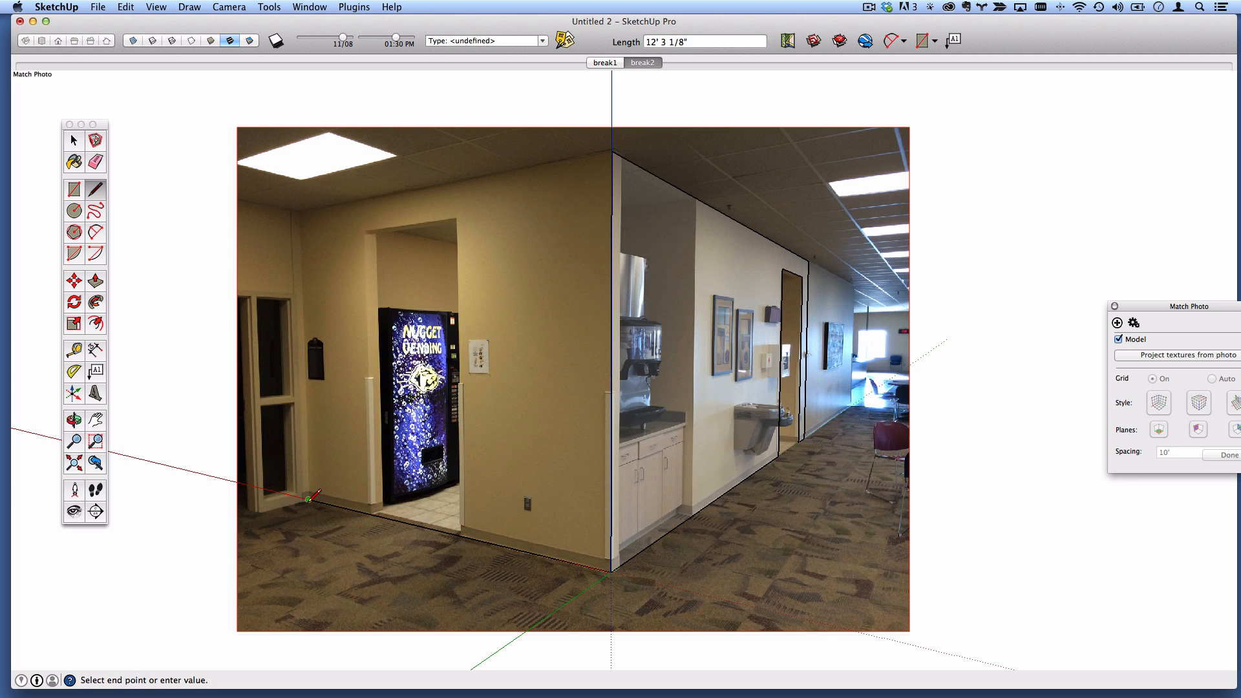
- Trace the short window wall beyond the vending wall's far corner with floor, outer vertical and ceiling edges, matching the modelled ceiling height
left_click(258, 512)
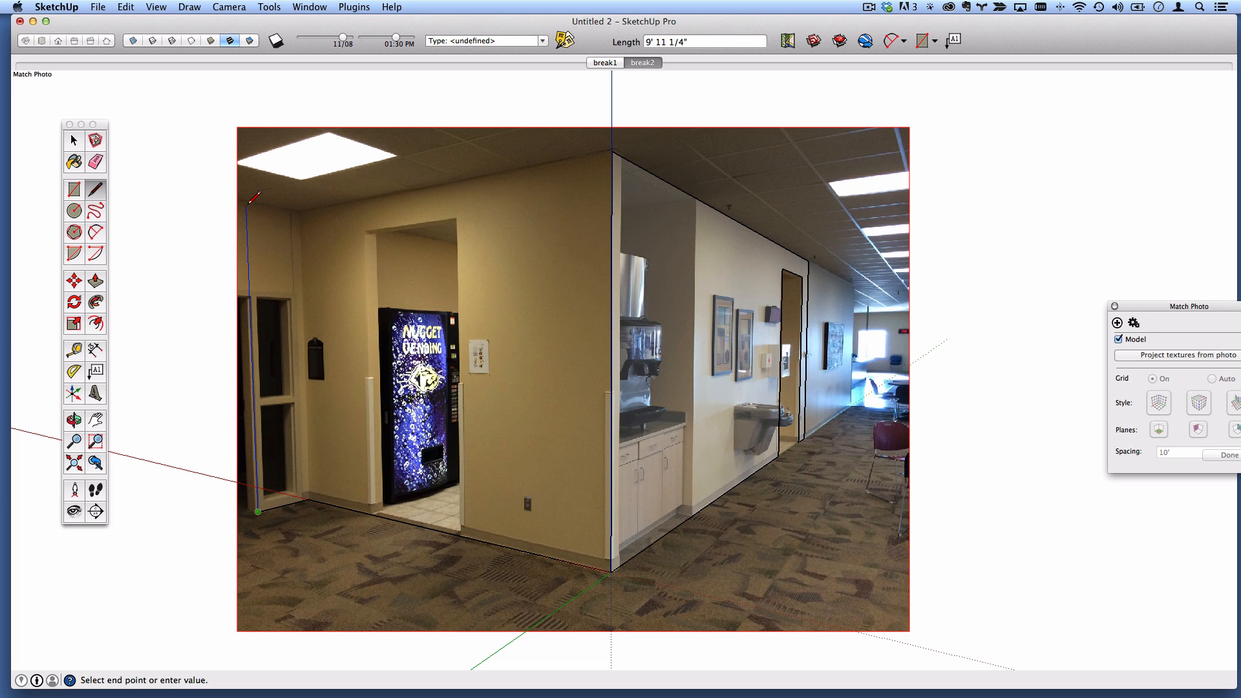
scroll(248, 201, "up", 3)
scroll(248, 201, "down", 4)
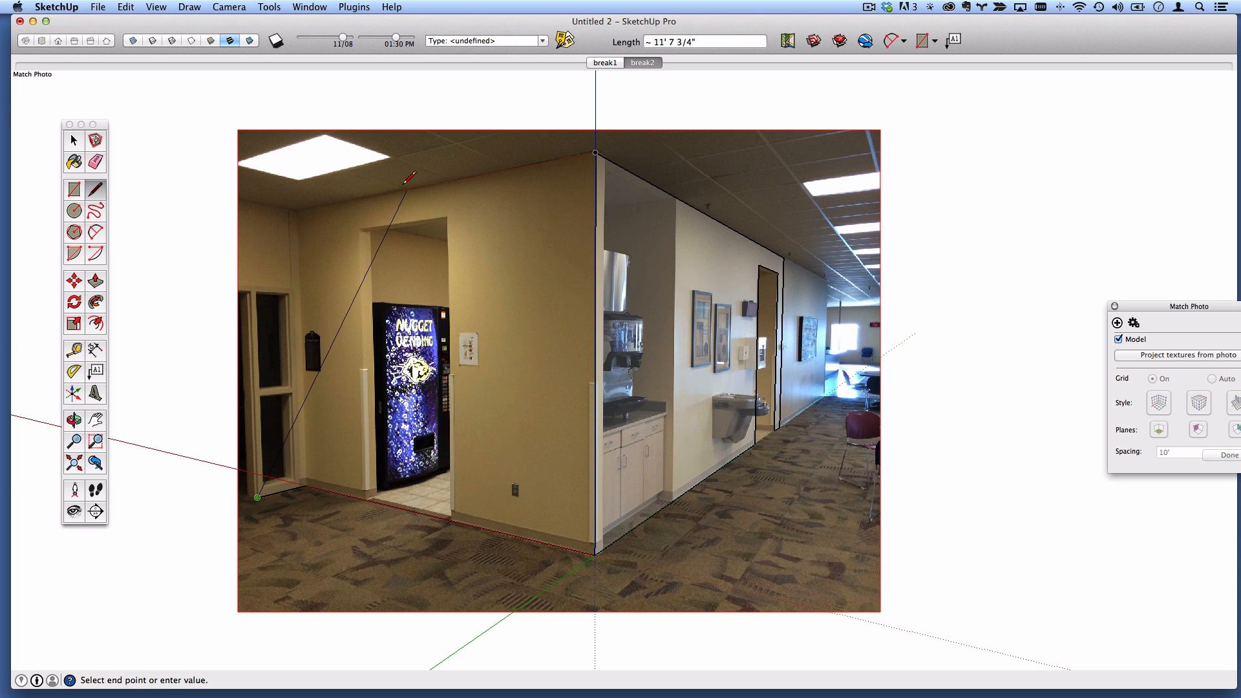
left_click(247, 202)
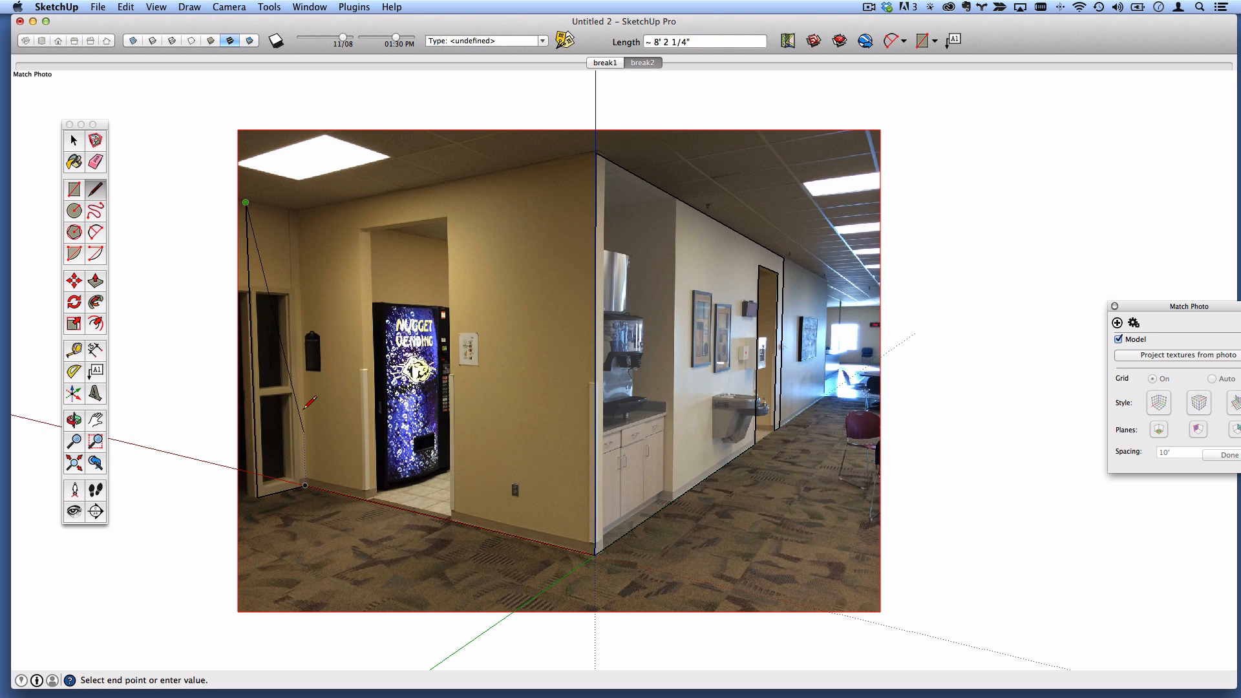
left_click(301, 207)
- Close the vending wall with a ceiling edge to the front corner and a vertical edge about 10' tall at its far corner
left_click(596, 152)
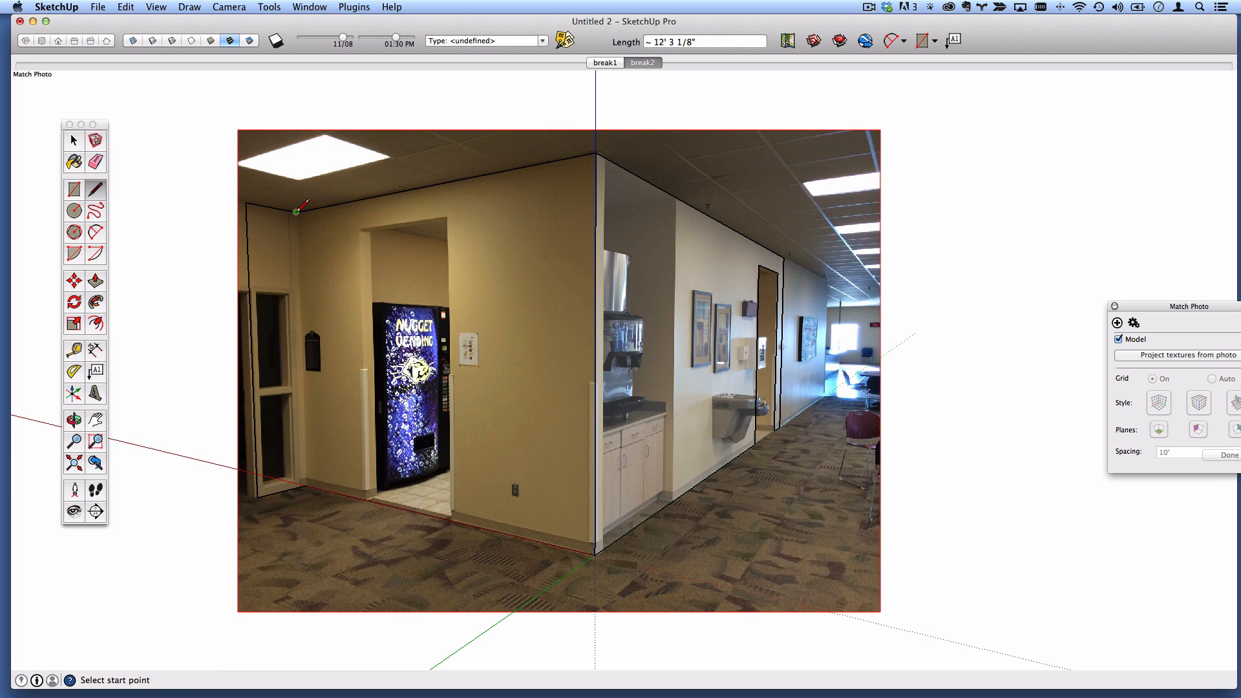
left_click(296, 211)
left_click(305, 484)
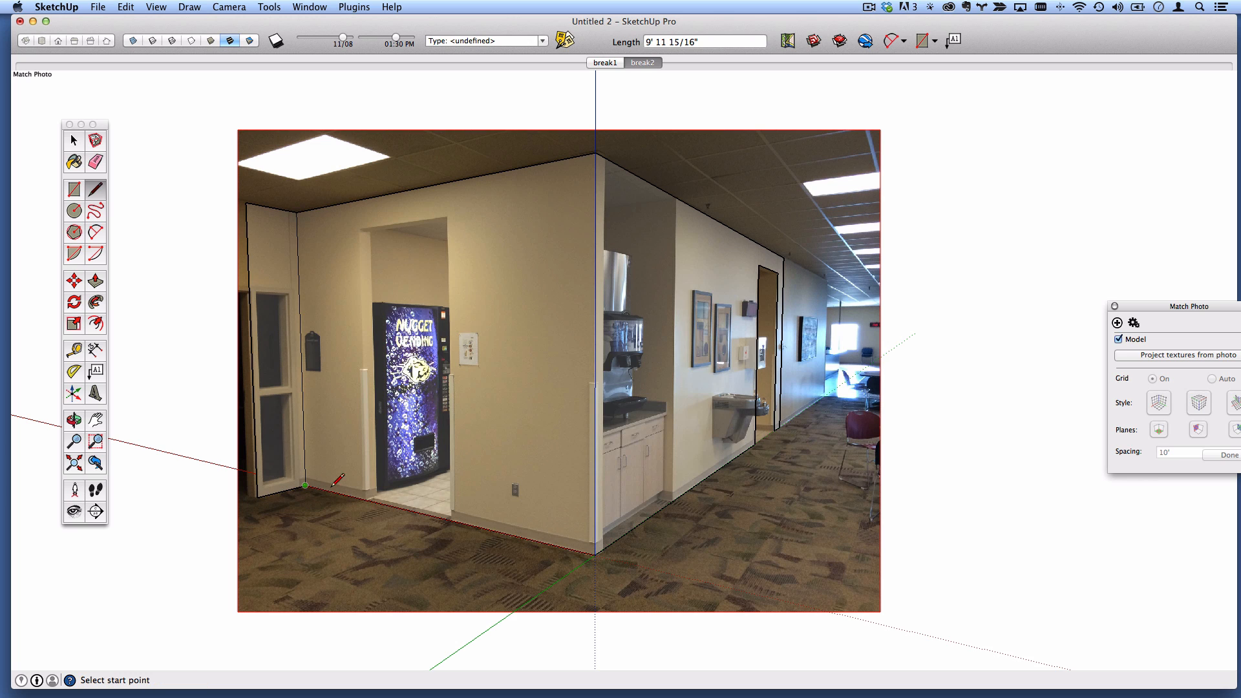
- Trace the vending doorway about 3' 11" wide and 9' tall, inferring its height from the top of the hallway doorway
left_click(366, 499)
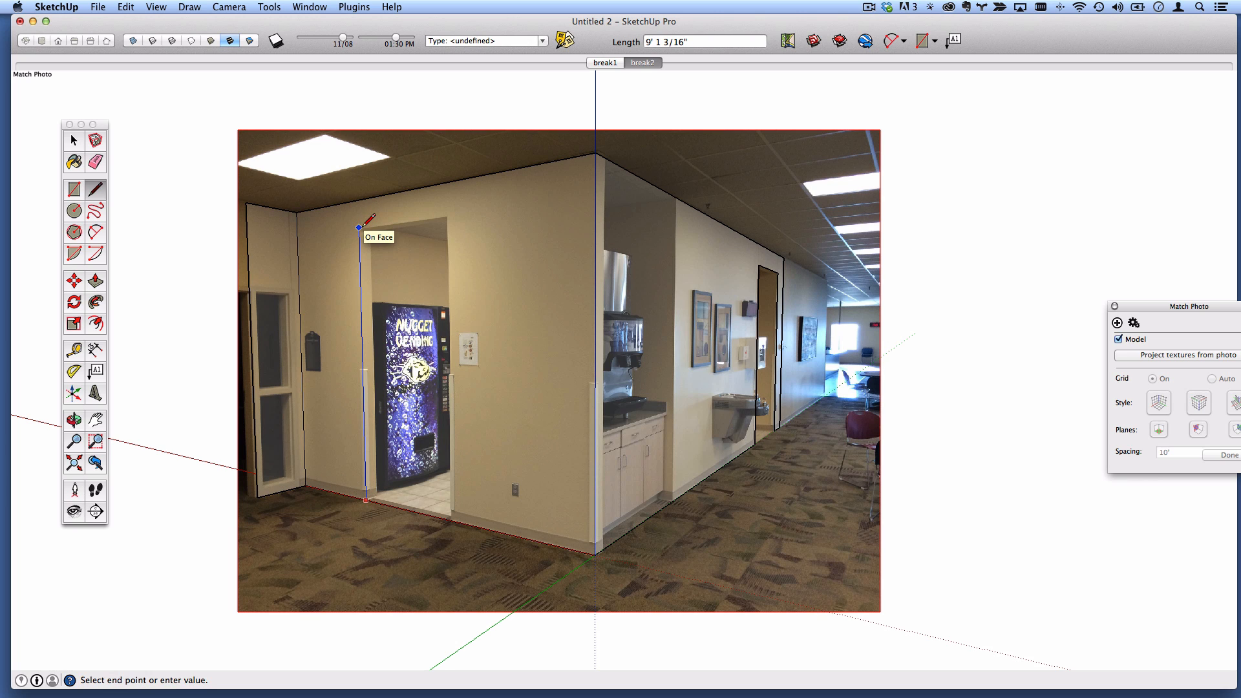
key("shift")
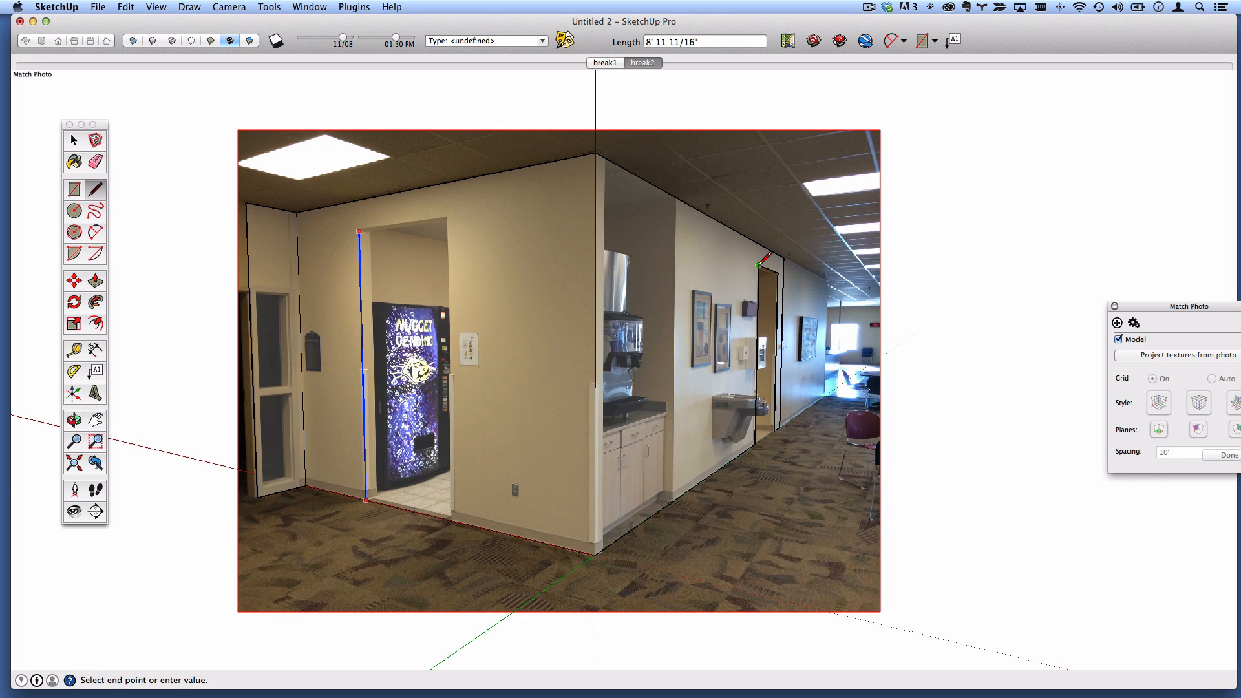
left_click(359, 231)
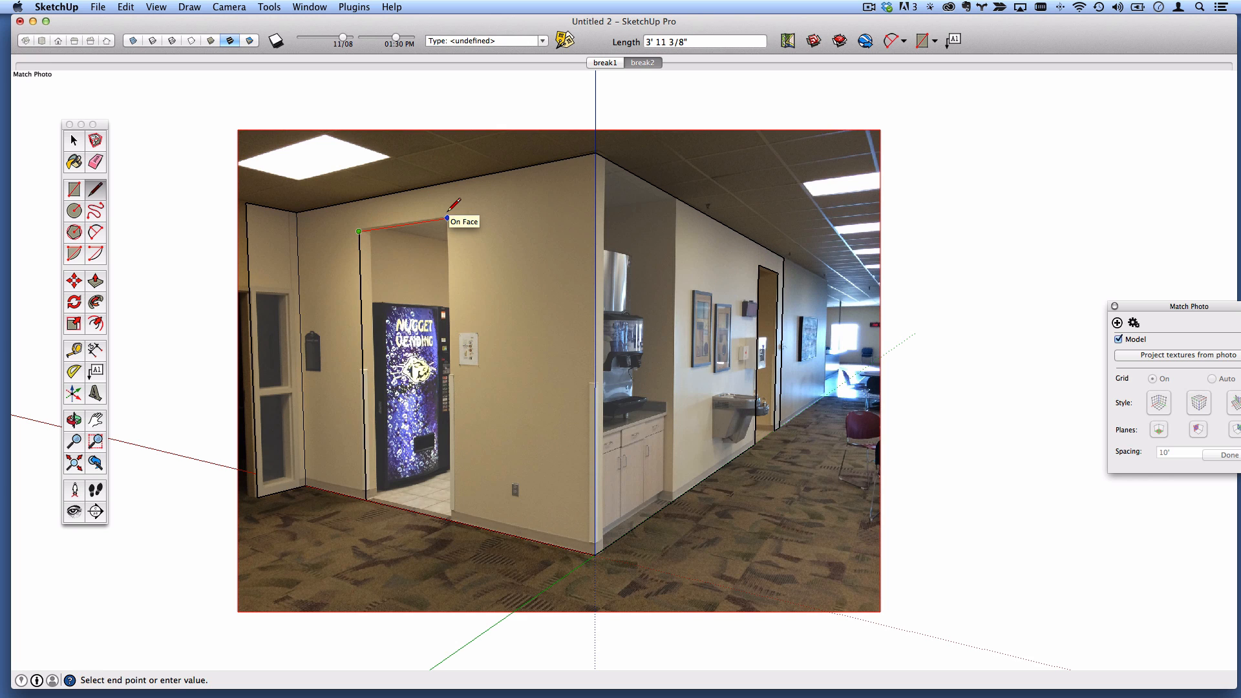
left_click(447, 217)
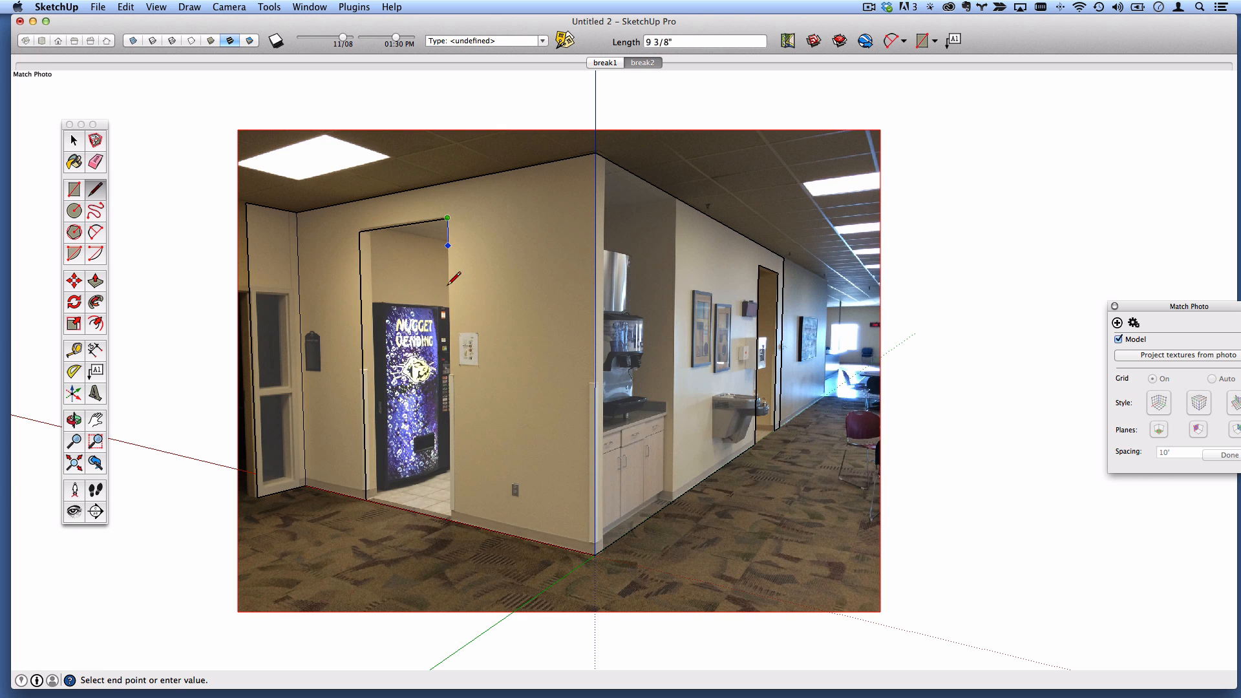
left_click(452, 521)
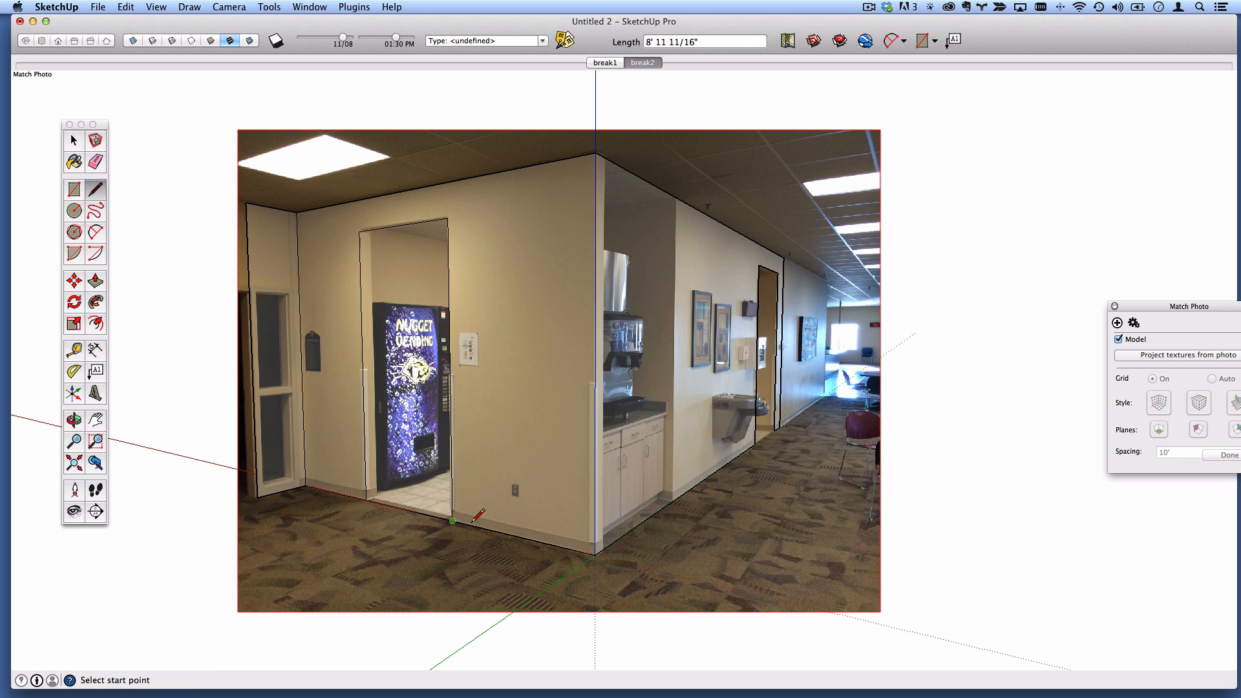
- Erase the floor edge across the vending doorway to open it up, and inspect the opening in 3D
left_click(100, 162)
left_click_drag(419, 498, 420, 519)
scroll(633, 417, "down", 3)
mouse_move(632, 417)
middle_mouse_down()
mouse_move(582, 449)
mouse_move(433, 408)
mouse_move(781, 366)
mouse_move(743, 324)
middle_mouse_up()
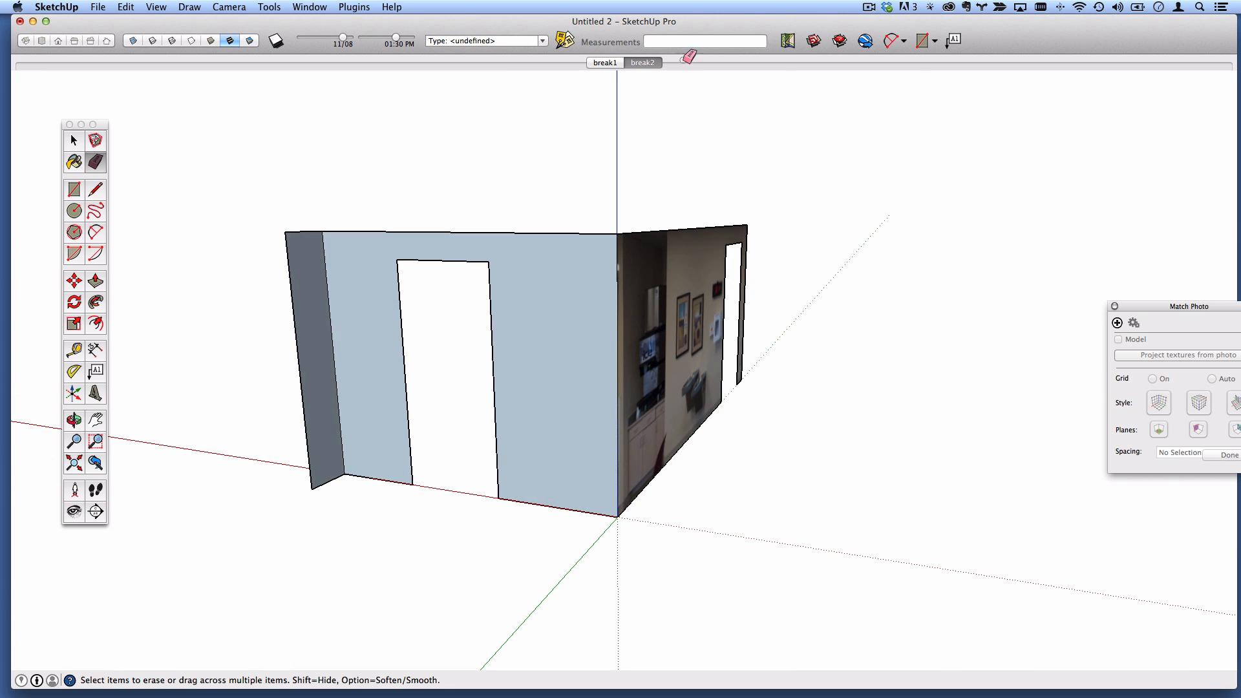
- Return to the break2 scene and project its photo onto the vending wall's face
left_click(640, 63)
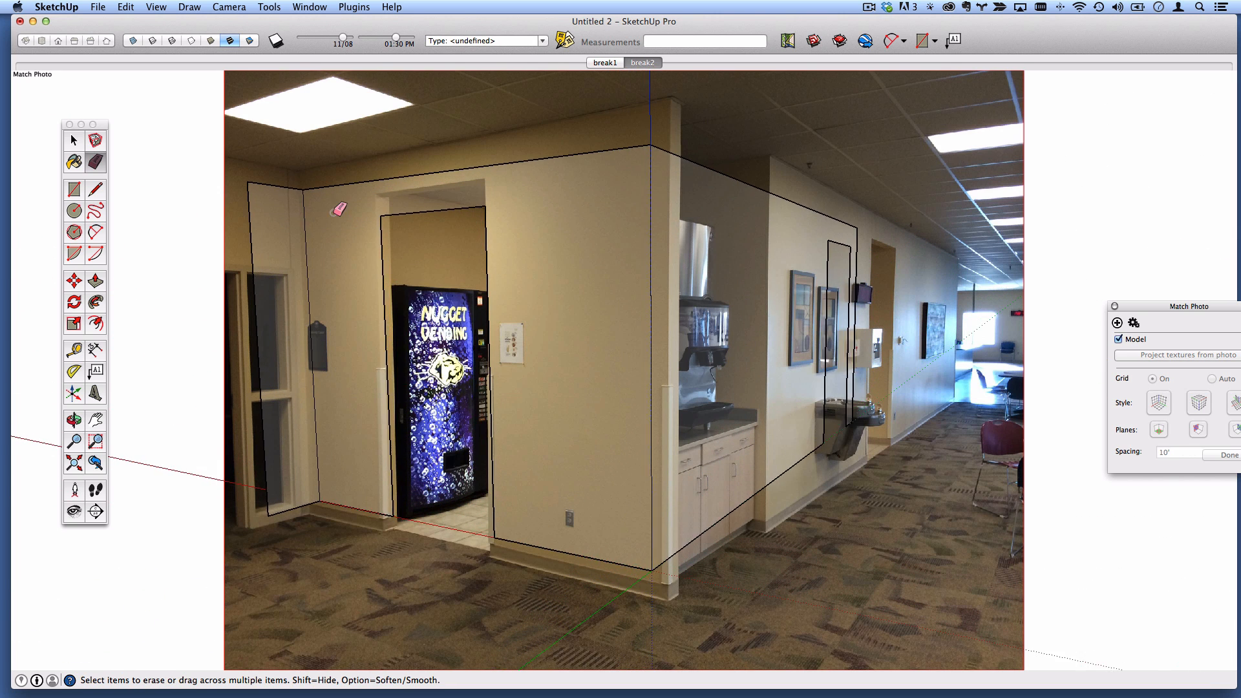
left_click(74, 140)
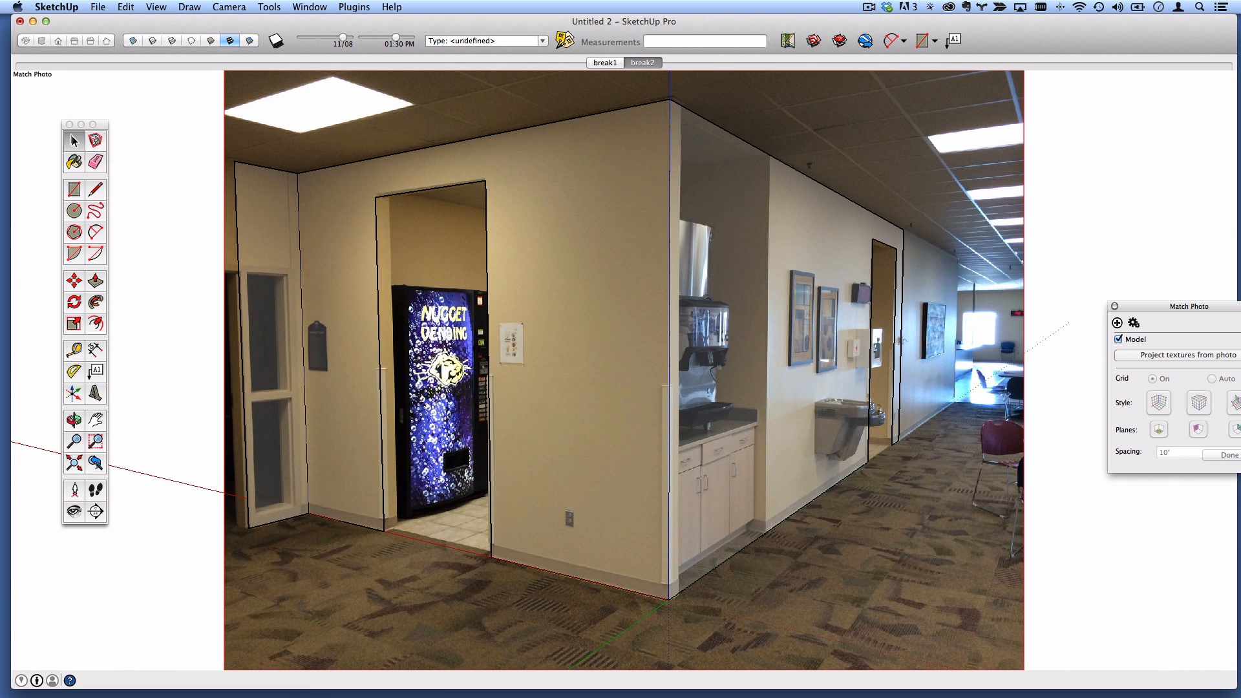
right_click(331, 198)
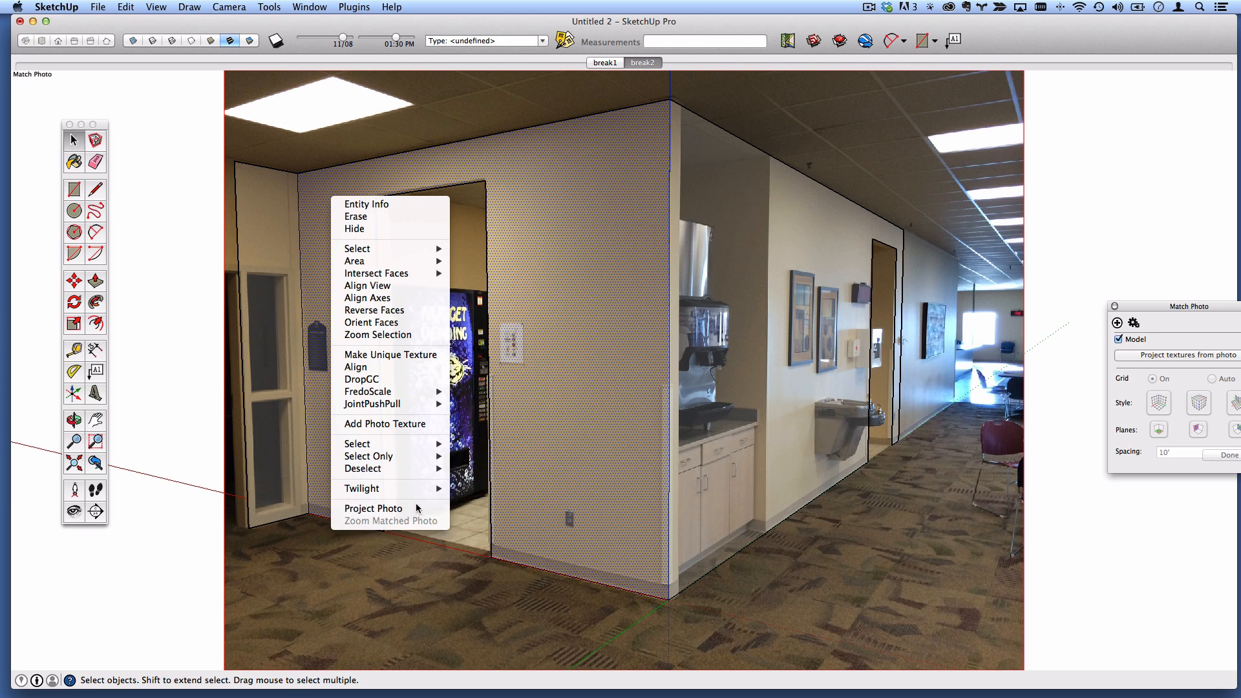
left_click(373, 509)
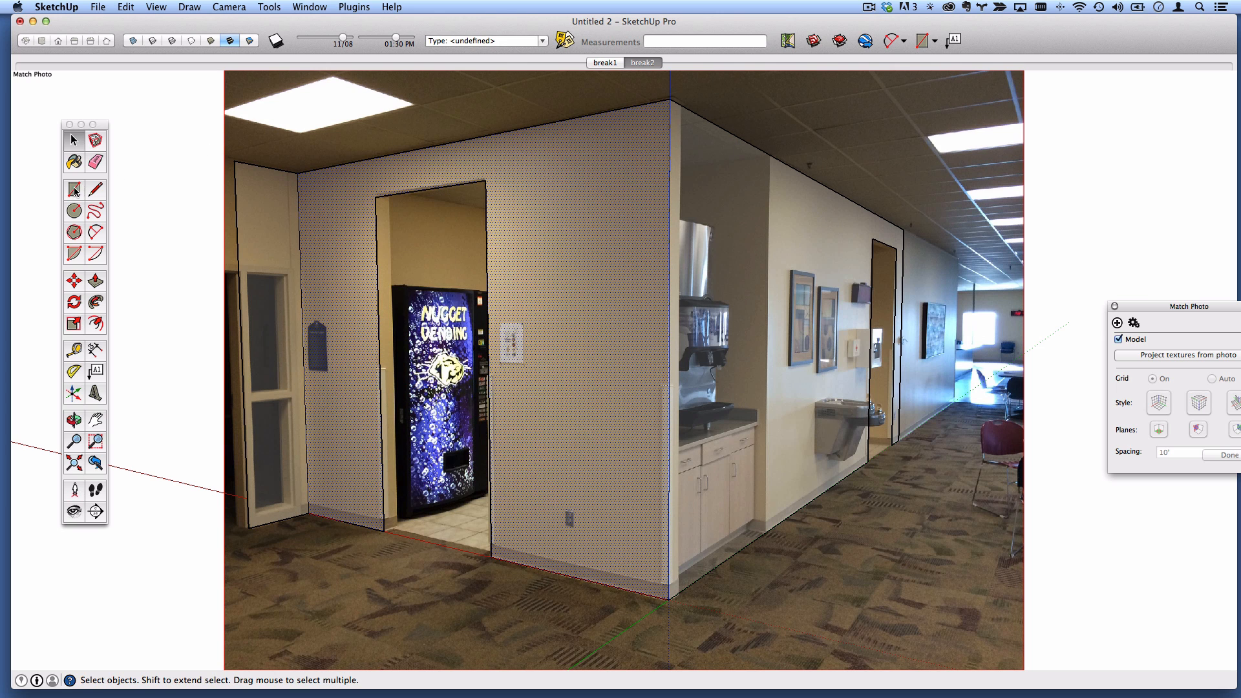
- Draw two full-height vertical lines on the hallway wall along both edges of the ice-machine alcove
left_click(95, 189)
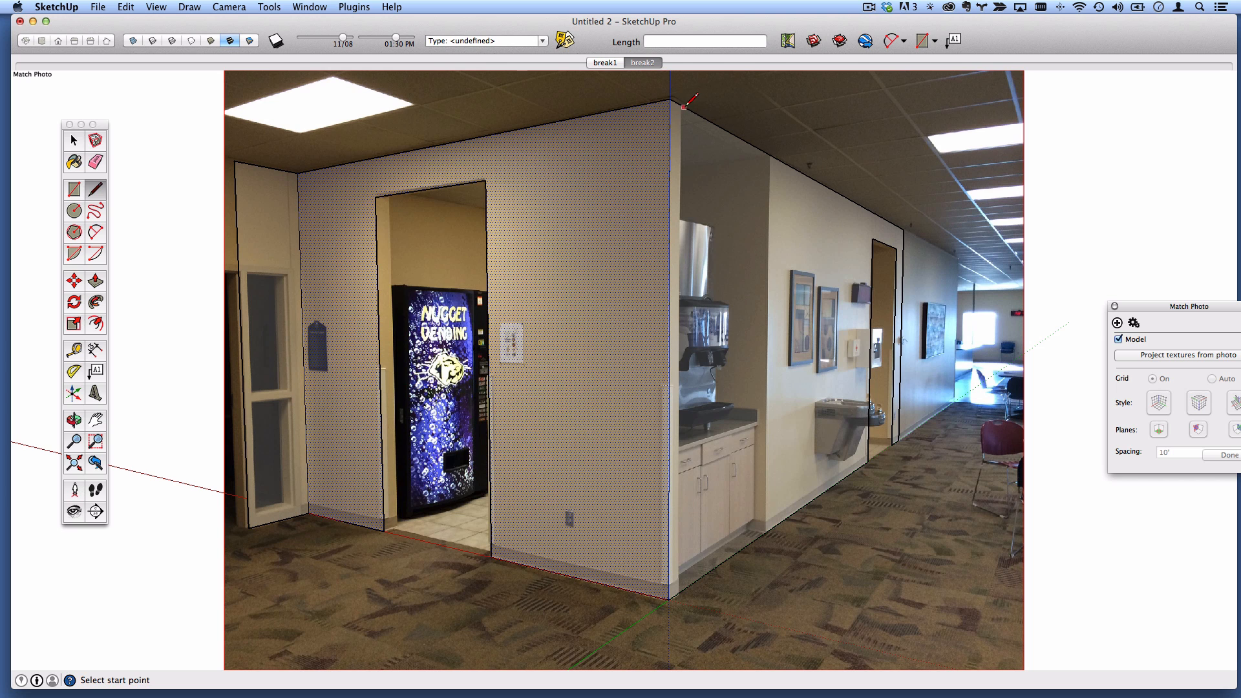
key("o")
middle_click_drag(743, 336, 647, 317)
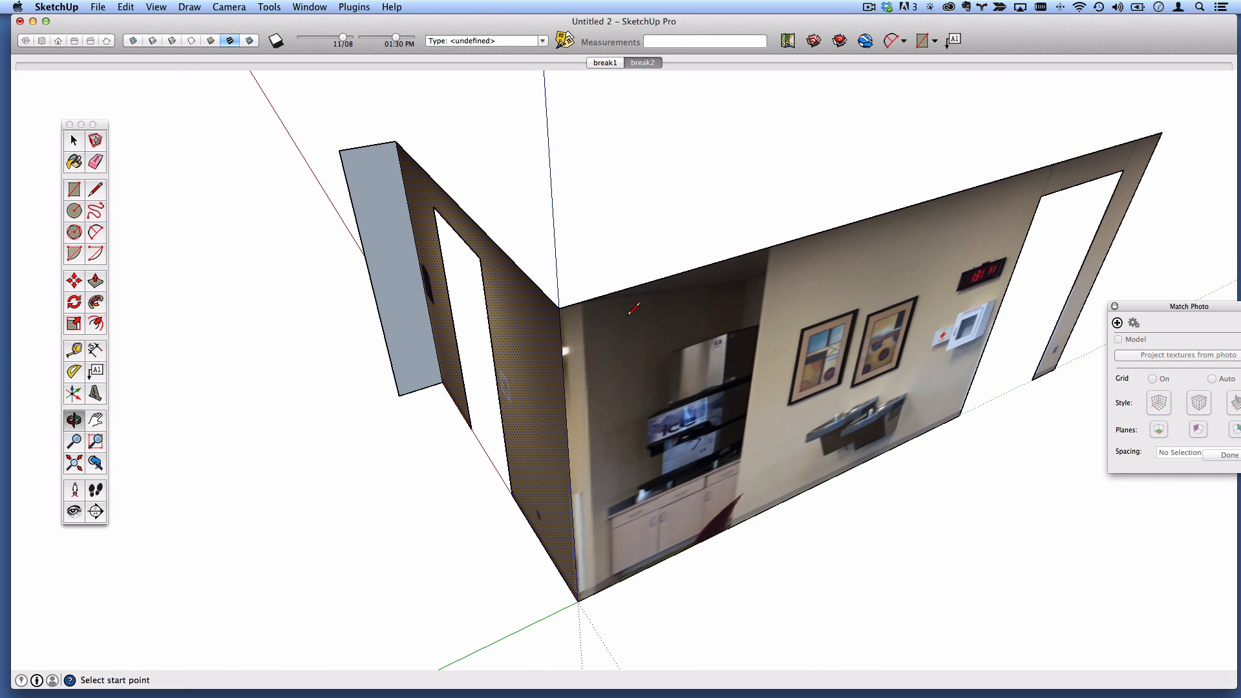
left_click(584, 301)
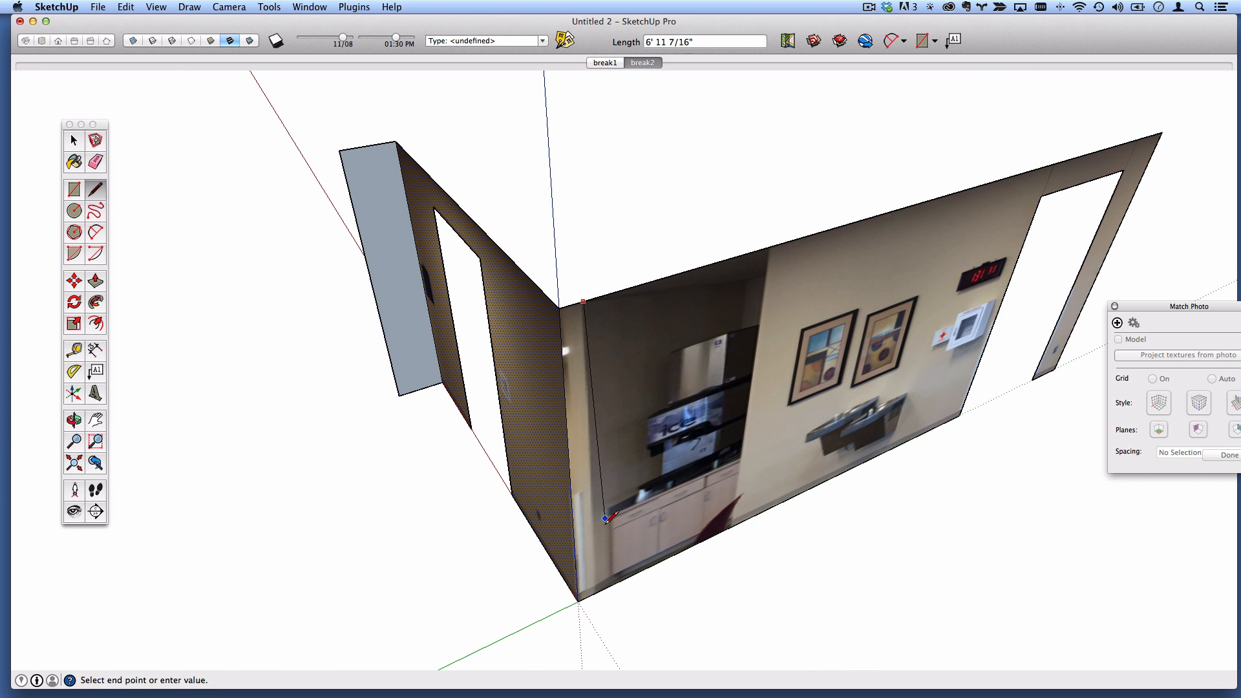
left_click(594, 592)
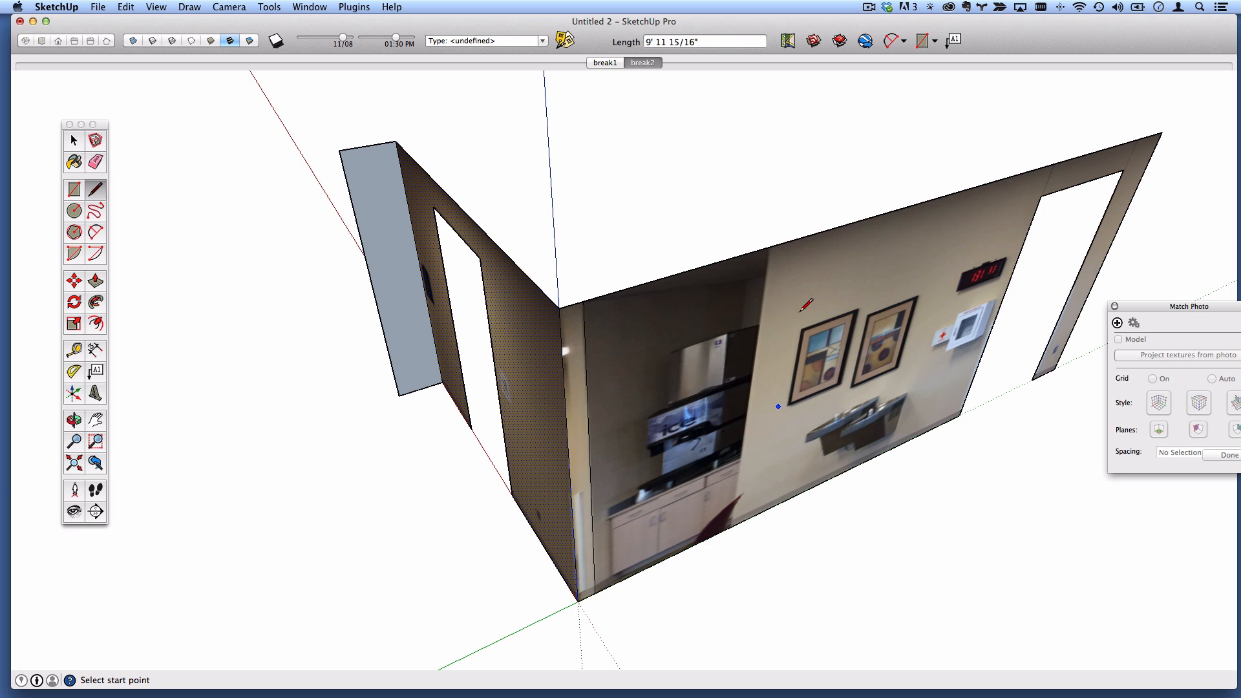
left_click(768, 247)
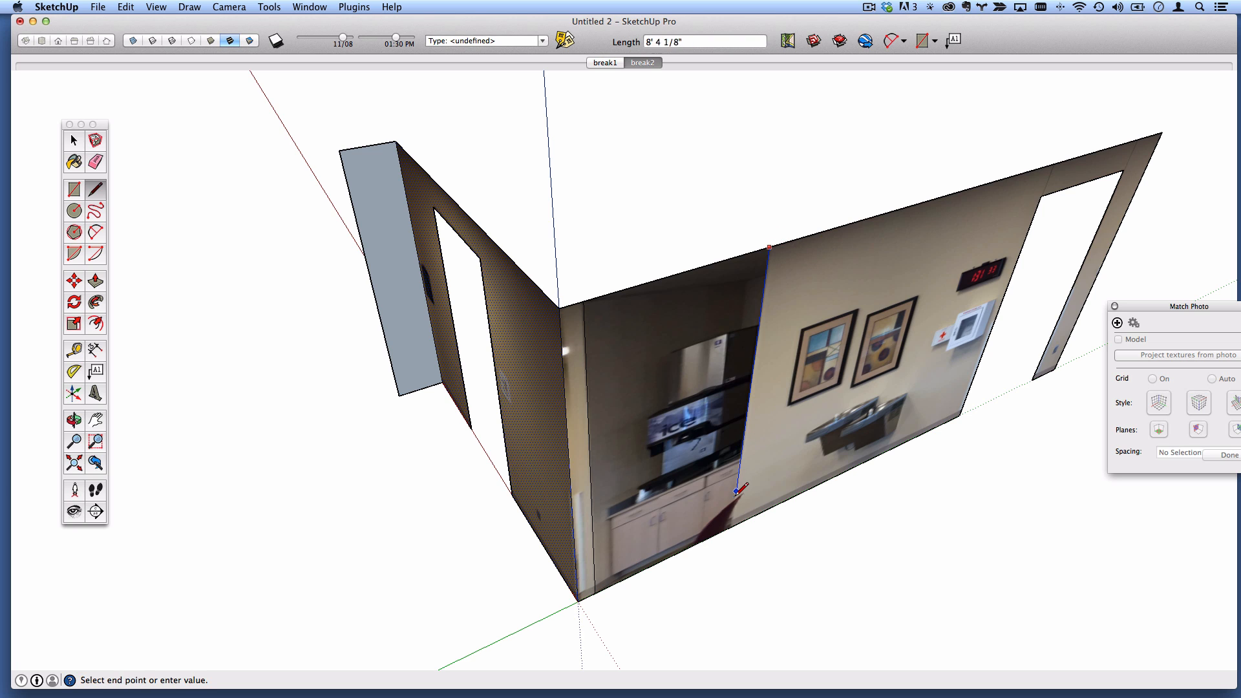
left_click(732, 521)
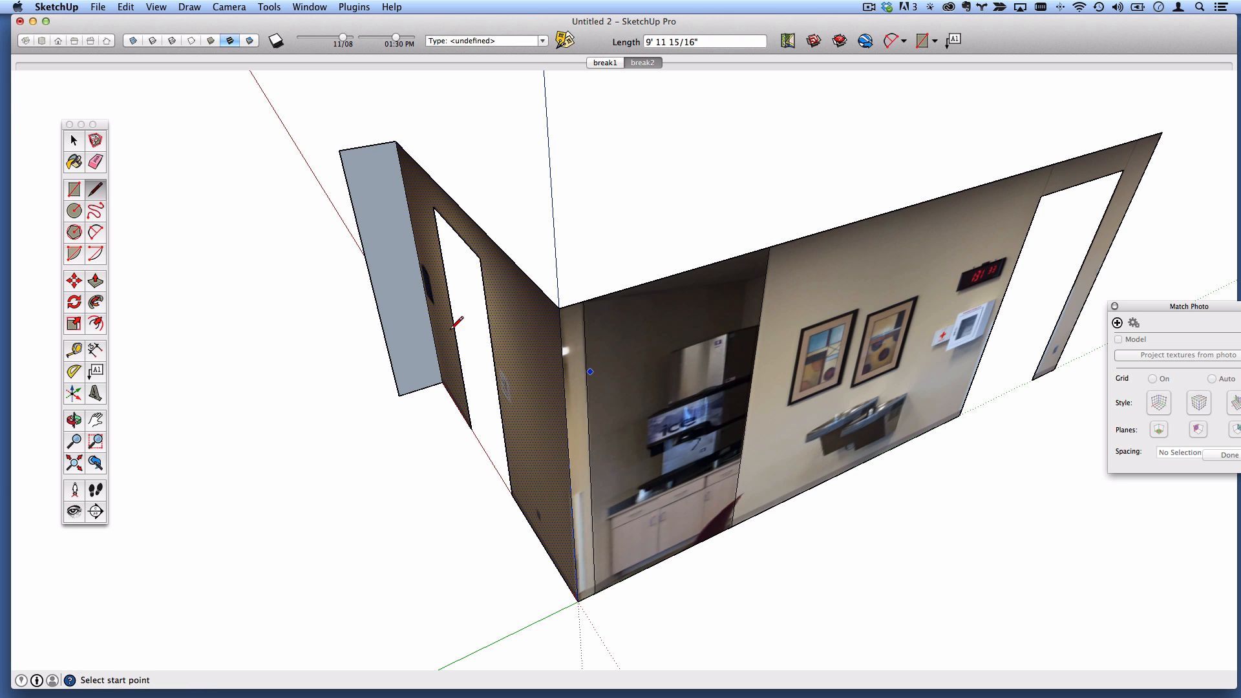
left_click(95, 285)
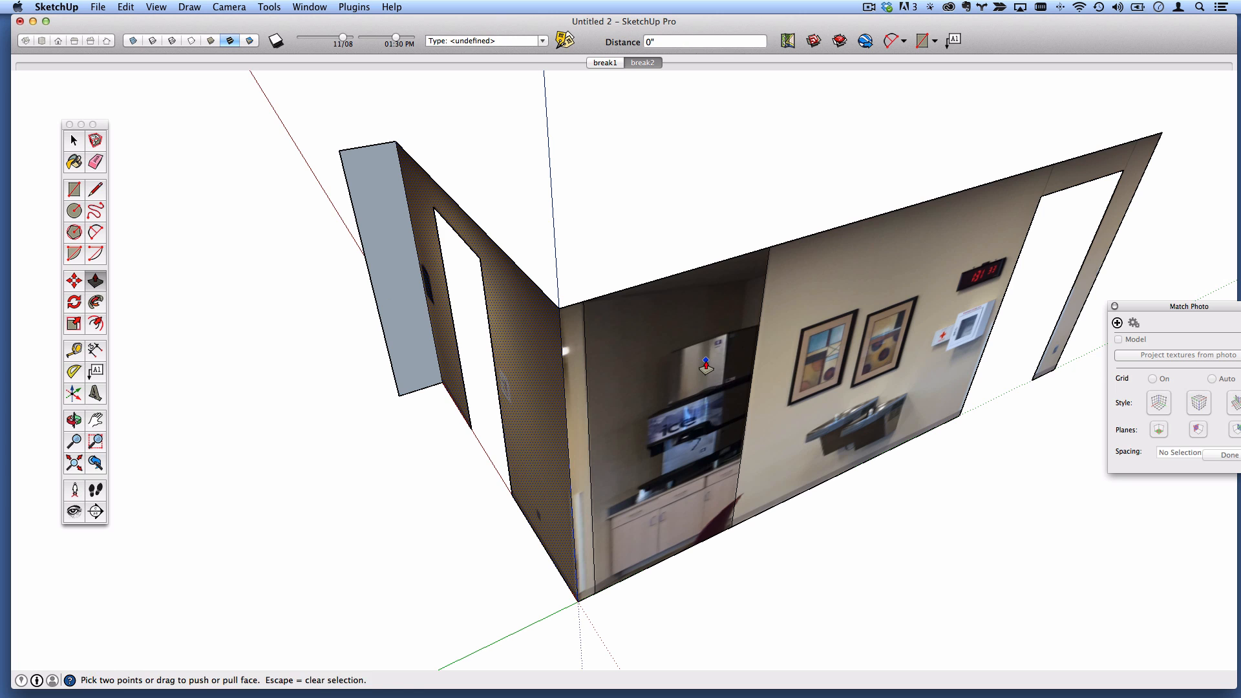
left_click_drag(706, 361, 688, 345)
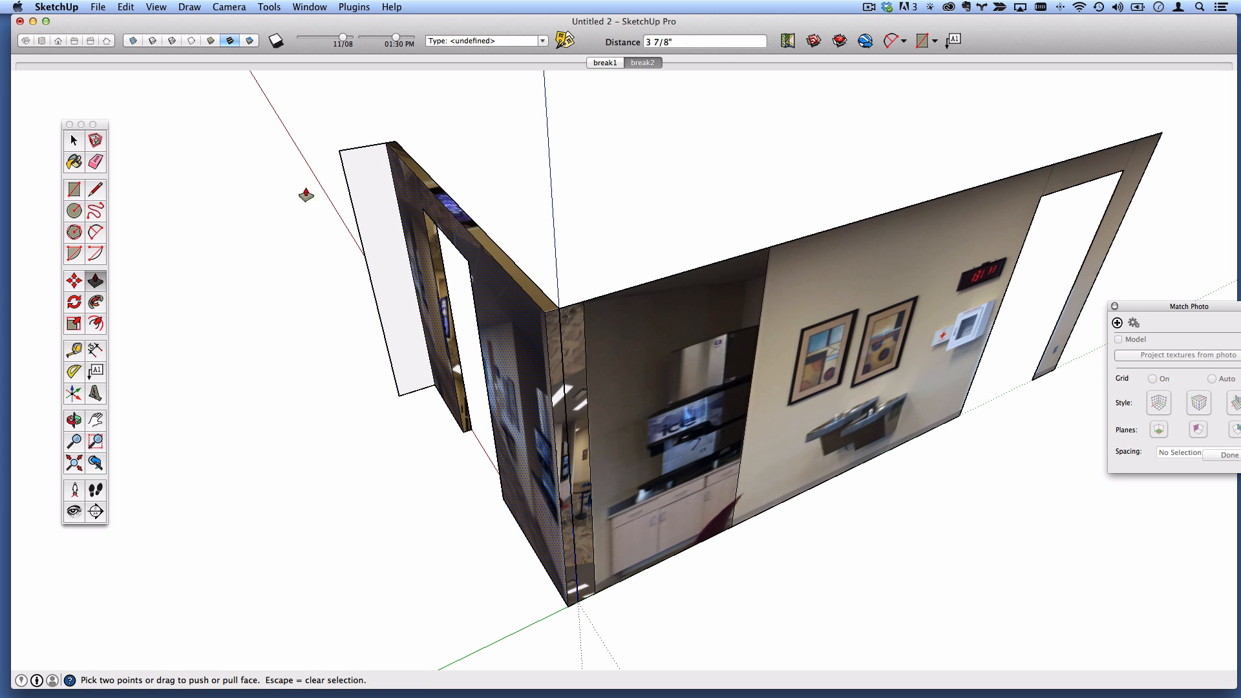
left_click(125, 5)
left_click(129, 144)
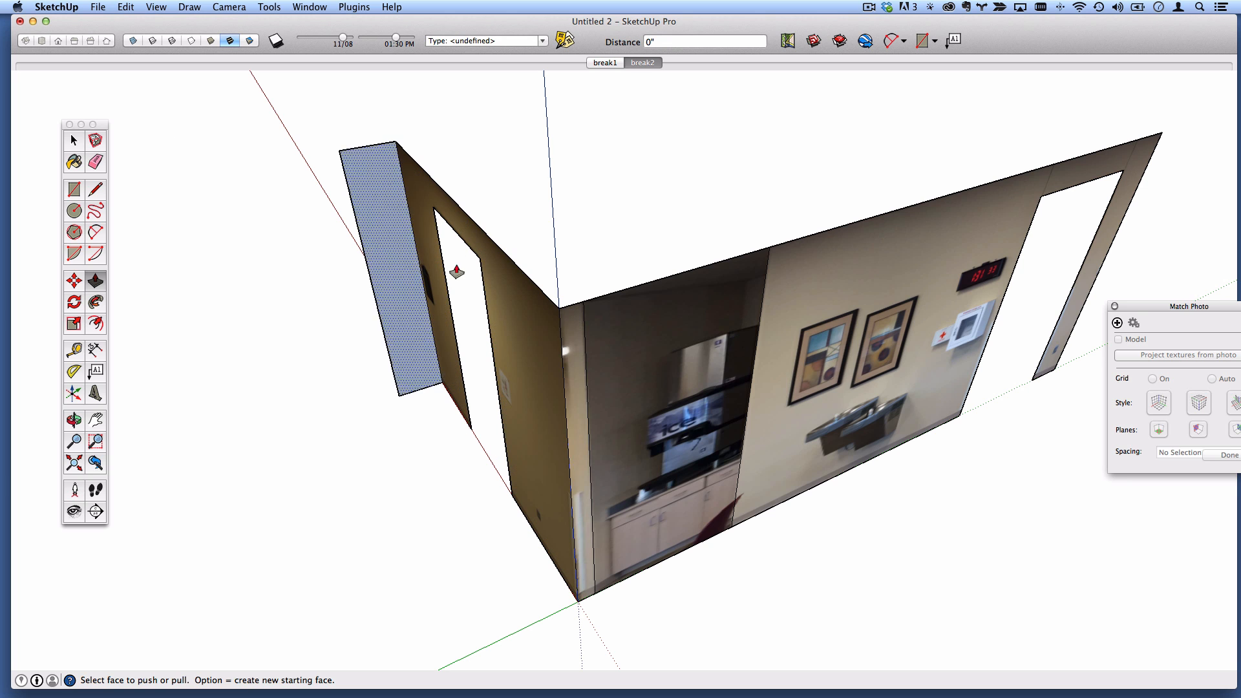
- Push the ice-machine alcove's face back with Push/Pull, refining its depth to about 3' 2" against the break1 photo
left_click_drag(678, 374, 657, 322)
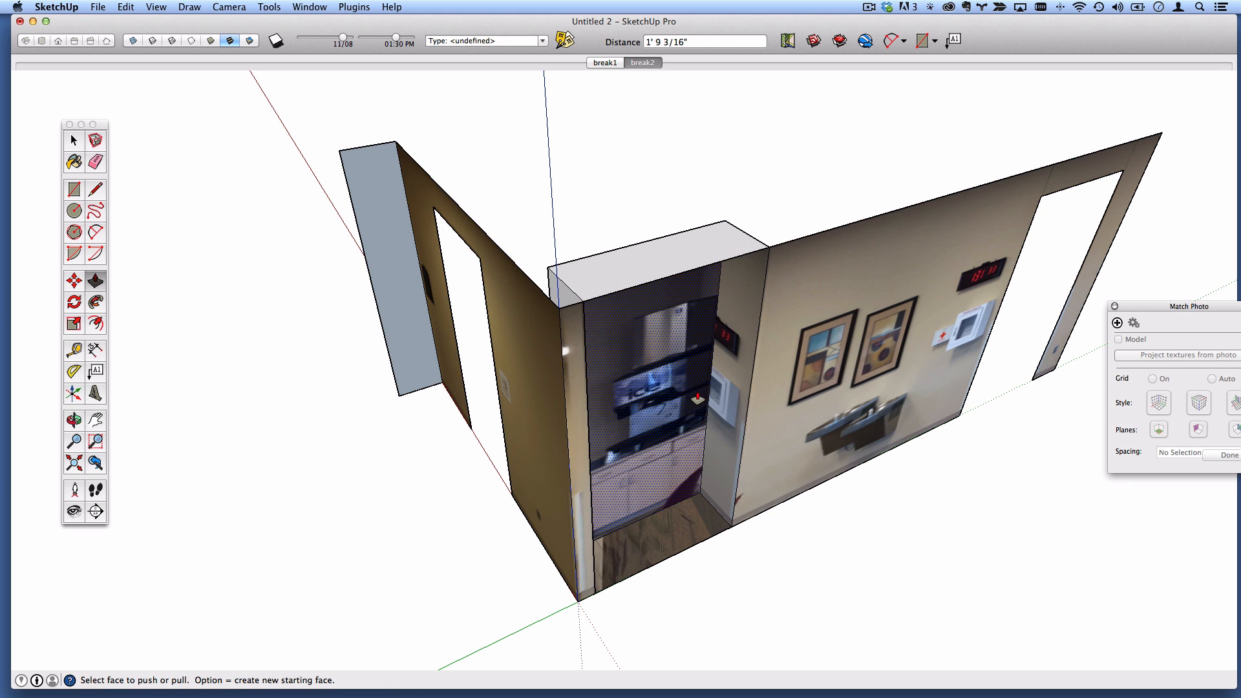
left_click(605, 62)
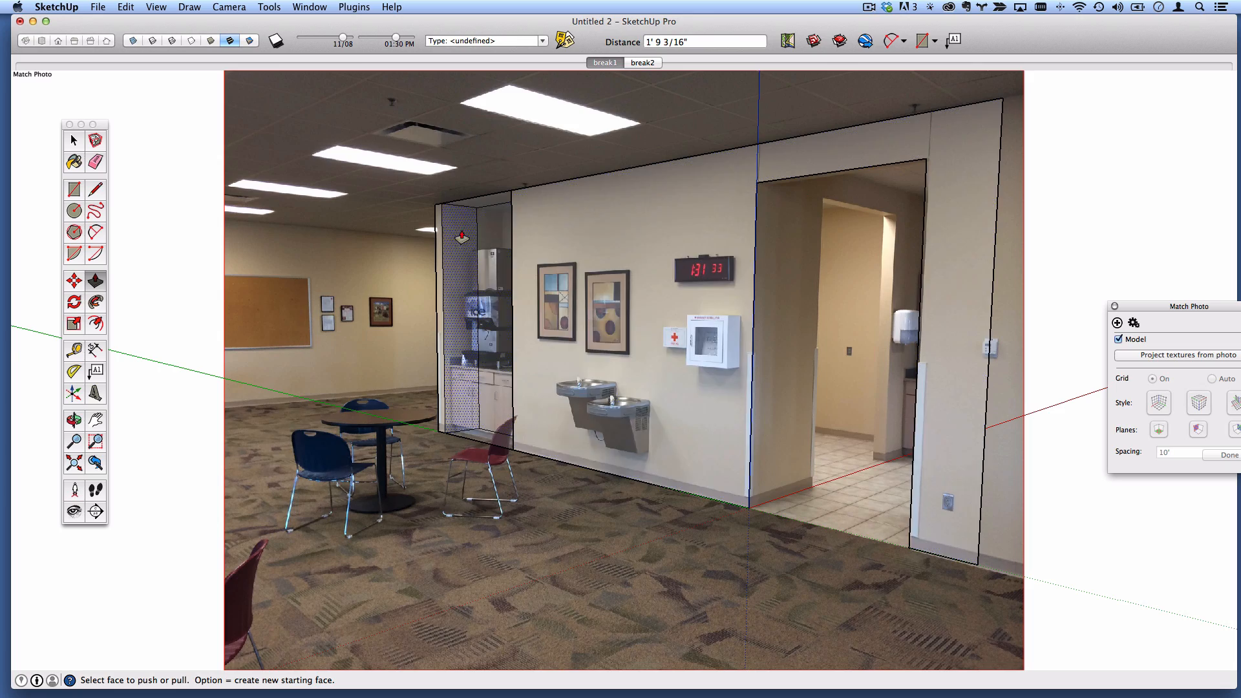
scroll(492, 221, "up", 5)
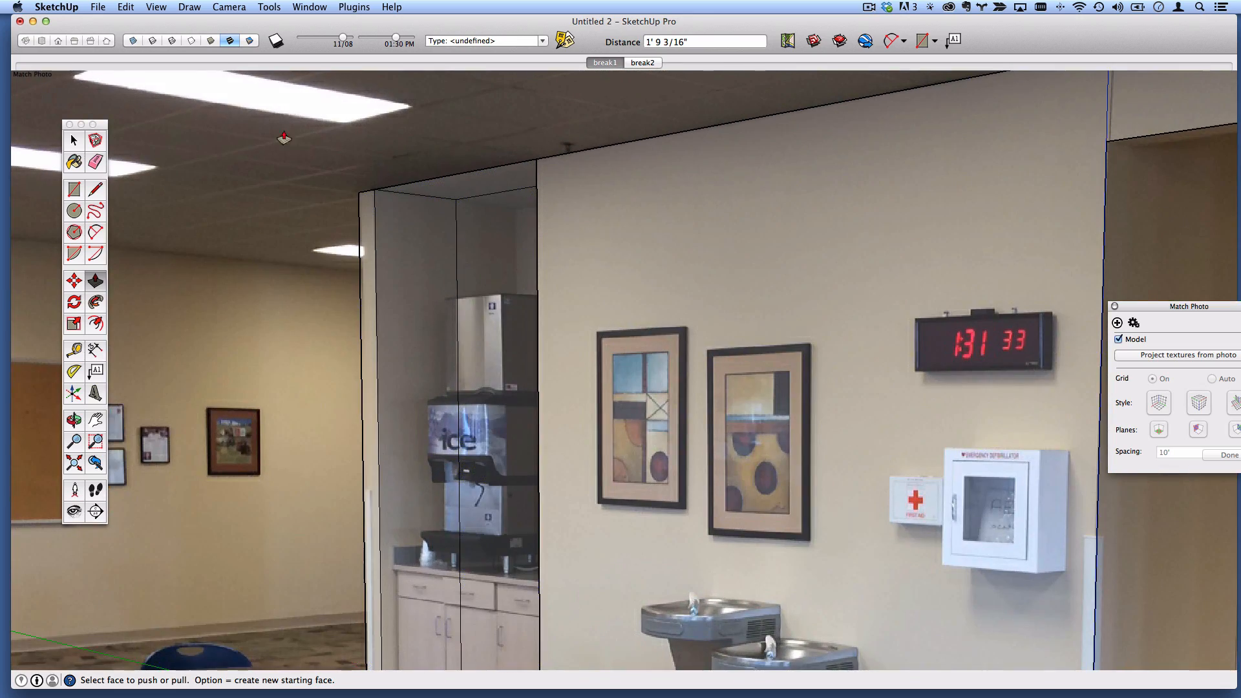
scroll(496, 241, "up", 2)
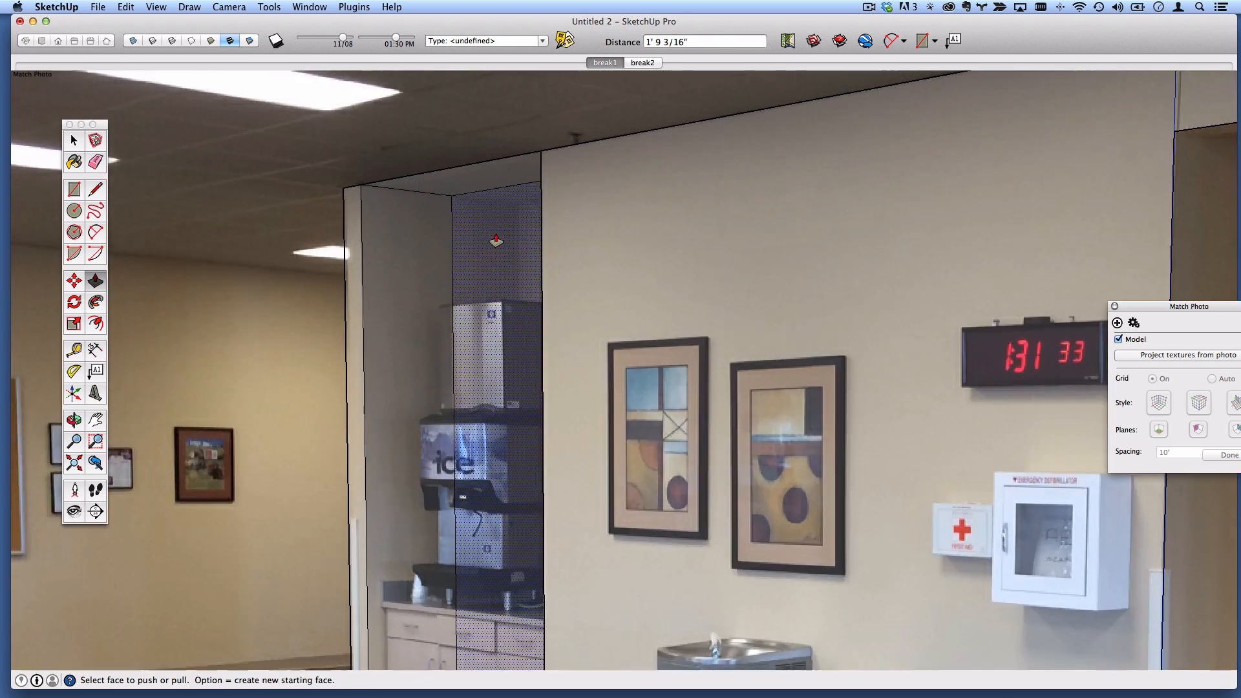
scroll(496, 241, "up", 2)
left_click_drag(456, 274, 564, 209)
scroll(524, 203, "up", 3)
scroll(523, 203, "up", 1)
scroll(564, 210, "down", 5)
scroll(562, 210, "down", 4)
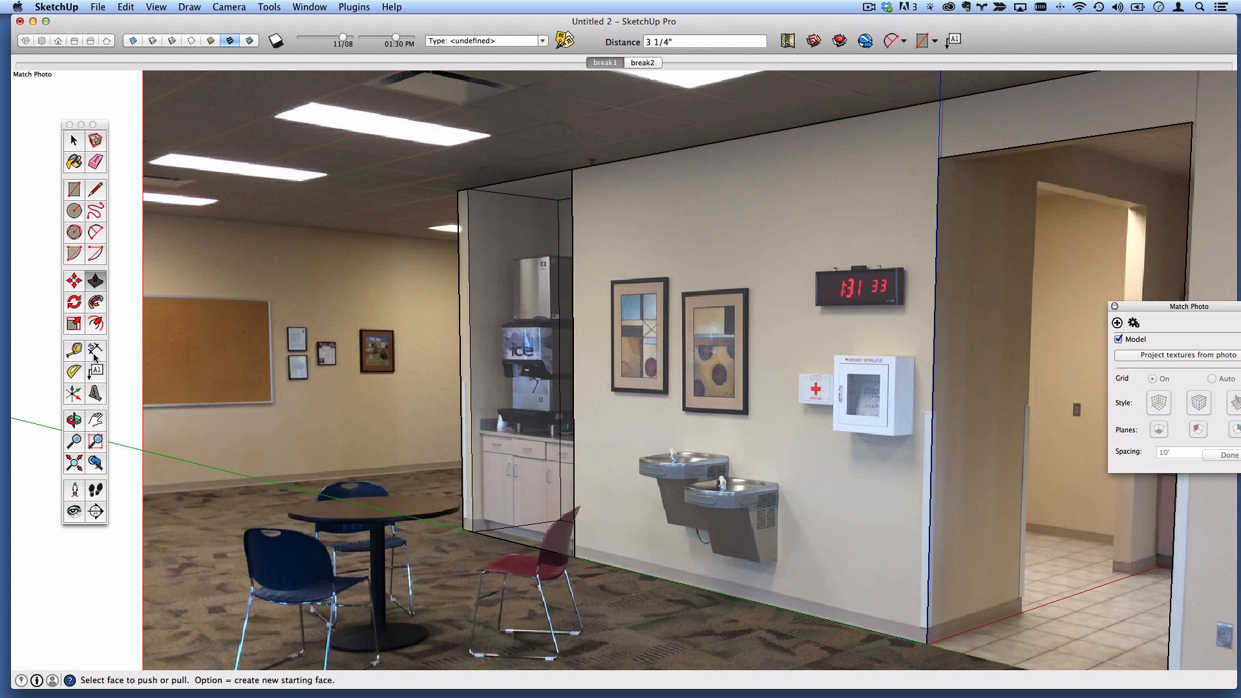
- Erase the alcove's front ceiling and floor edges to remove its top and bottom faces, and inspect it in 3D
left_click(97, 162)
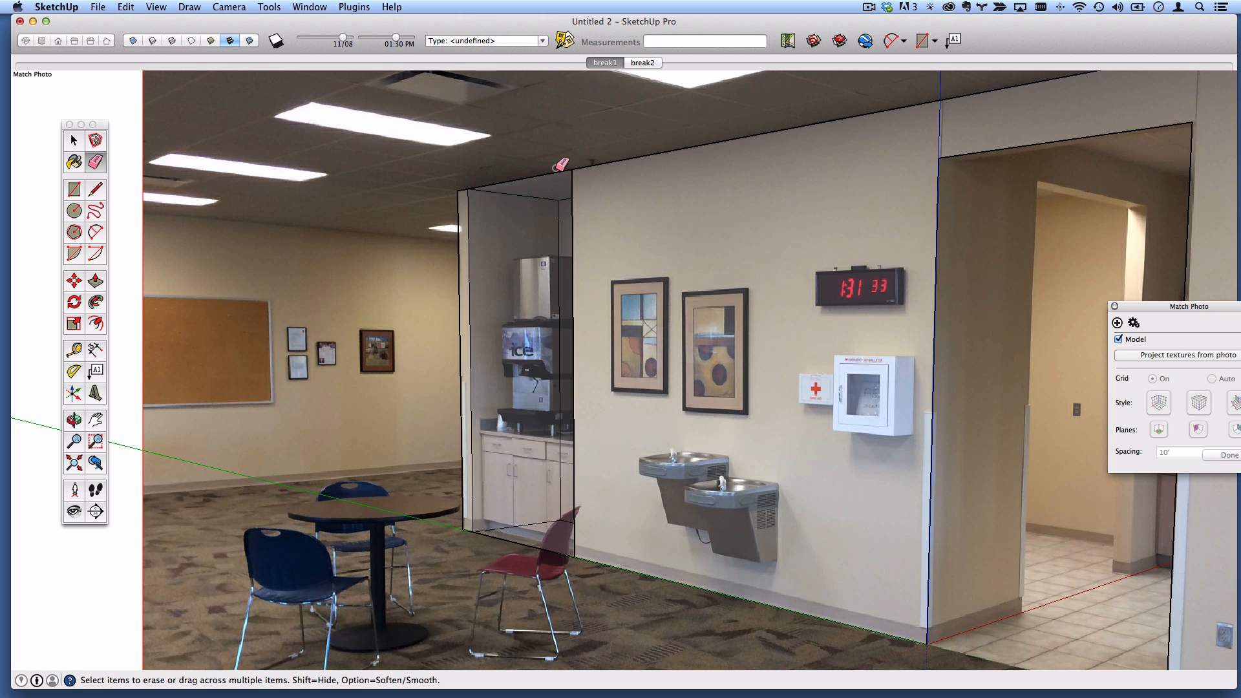
left_click(557, 170)
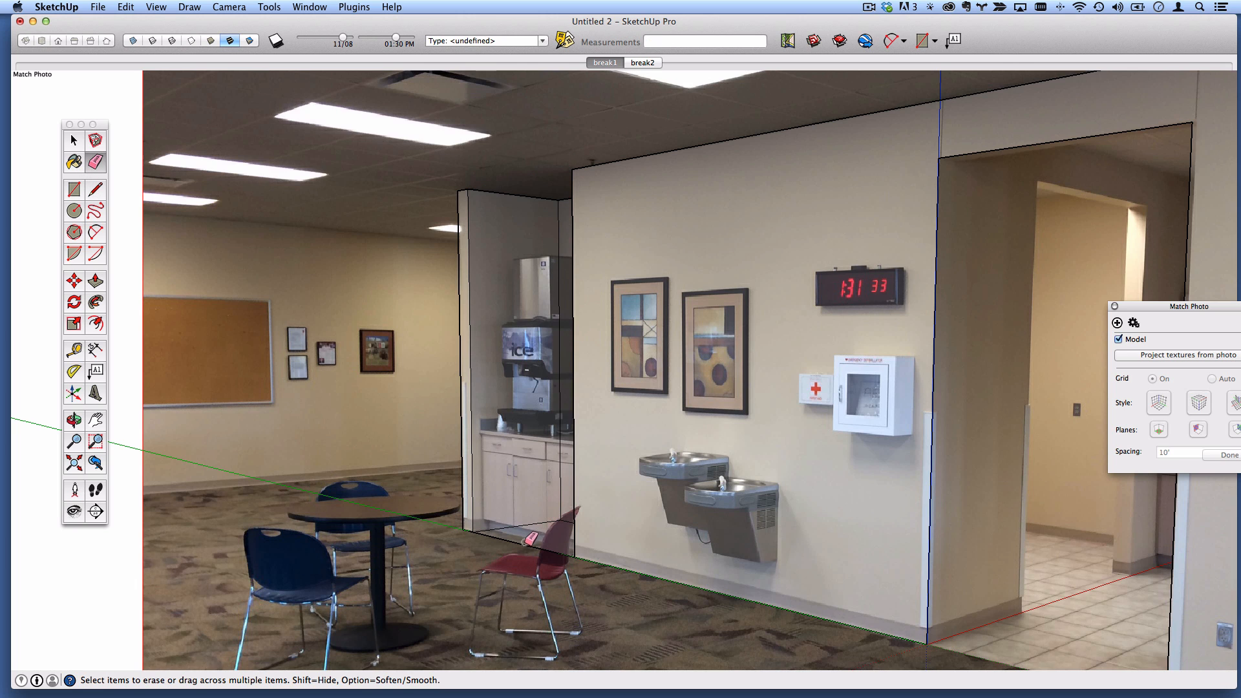
left_click(525, 543)
middle_click_drag(432, 208, 401, 266)
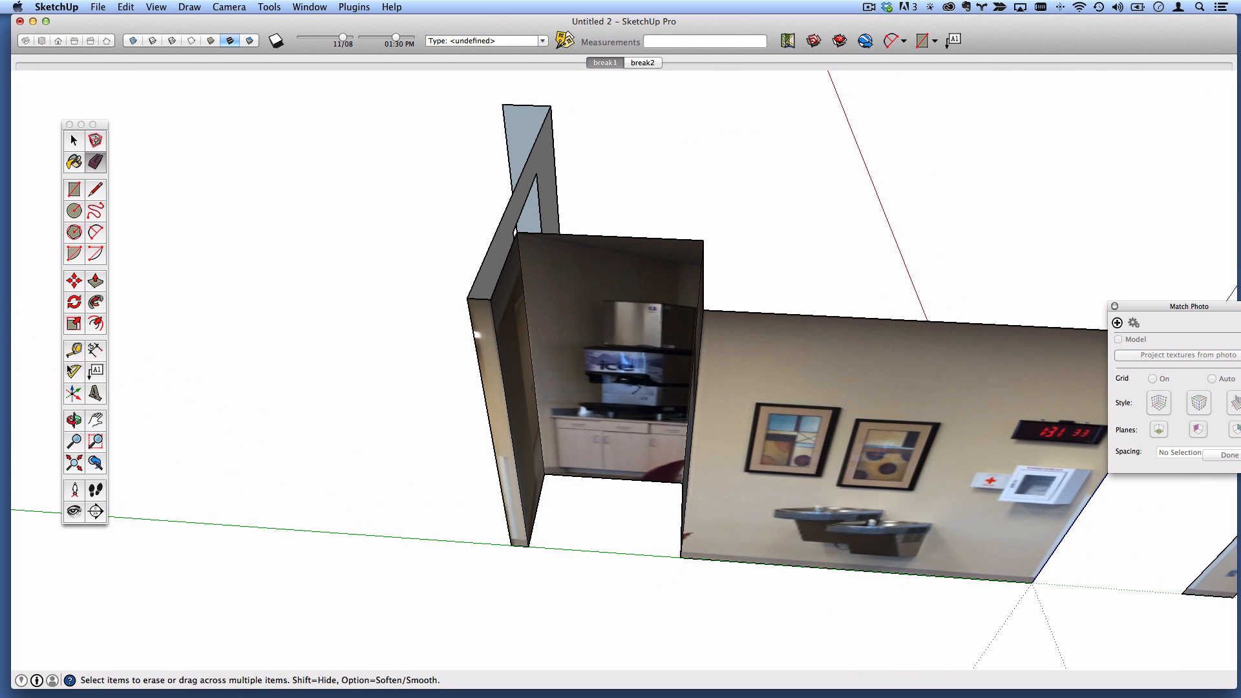
- Measure the alcove's depth with the Tape Measure tool and return to the break1 scene
left_click(78, 350)
left_click(491, 299)
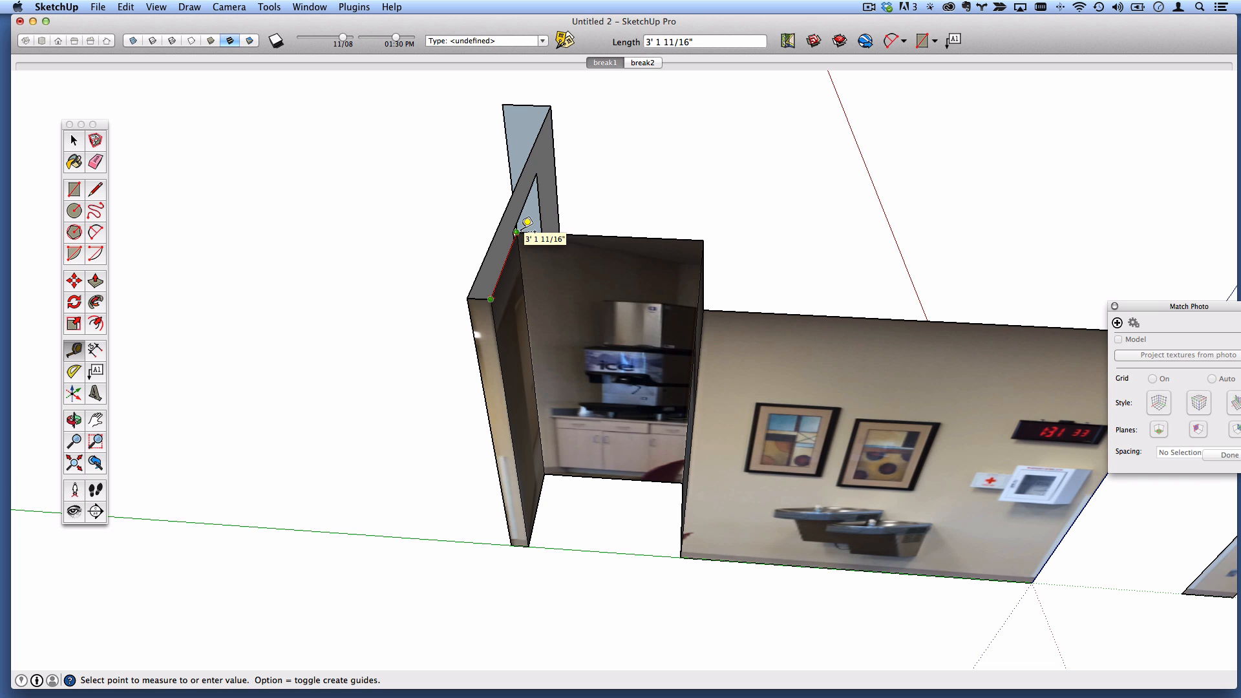
scroll(528, 222, "down", 1)
key("space")
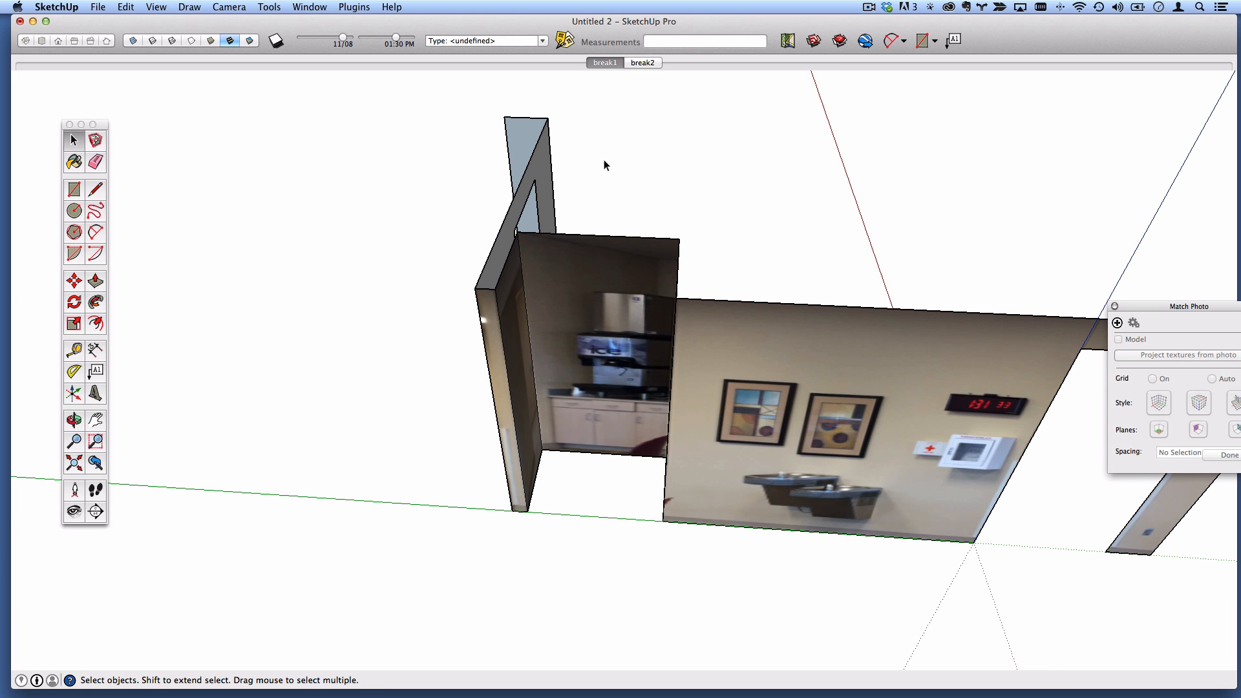
left_click(613, 60)
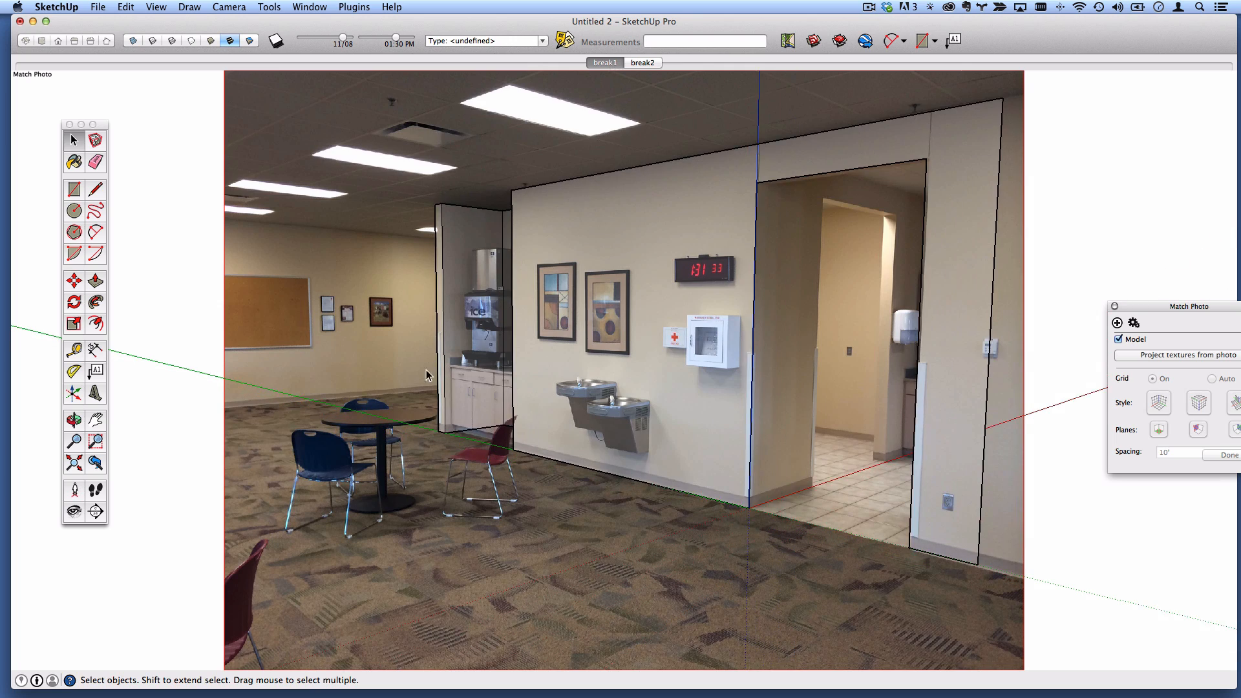
- Draw a rectangle about 3' 1 11/16" by 2' 6 13/16" across the clean upper part of the alcove's side wall beside the picture wall
middle_click_drag(427, 372, 583, 428)
scroll(682, 317, "up", 3)
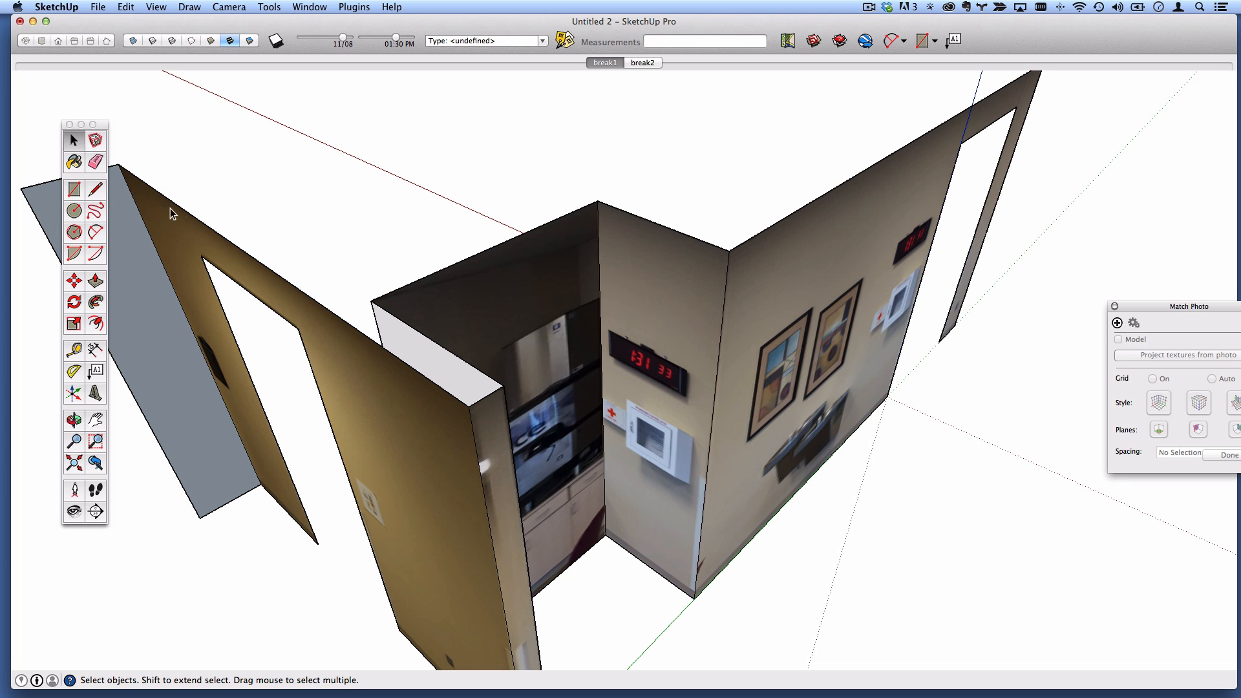
left_click(74, 189)
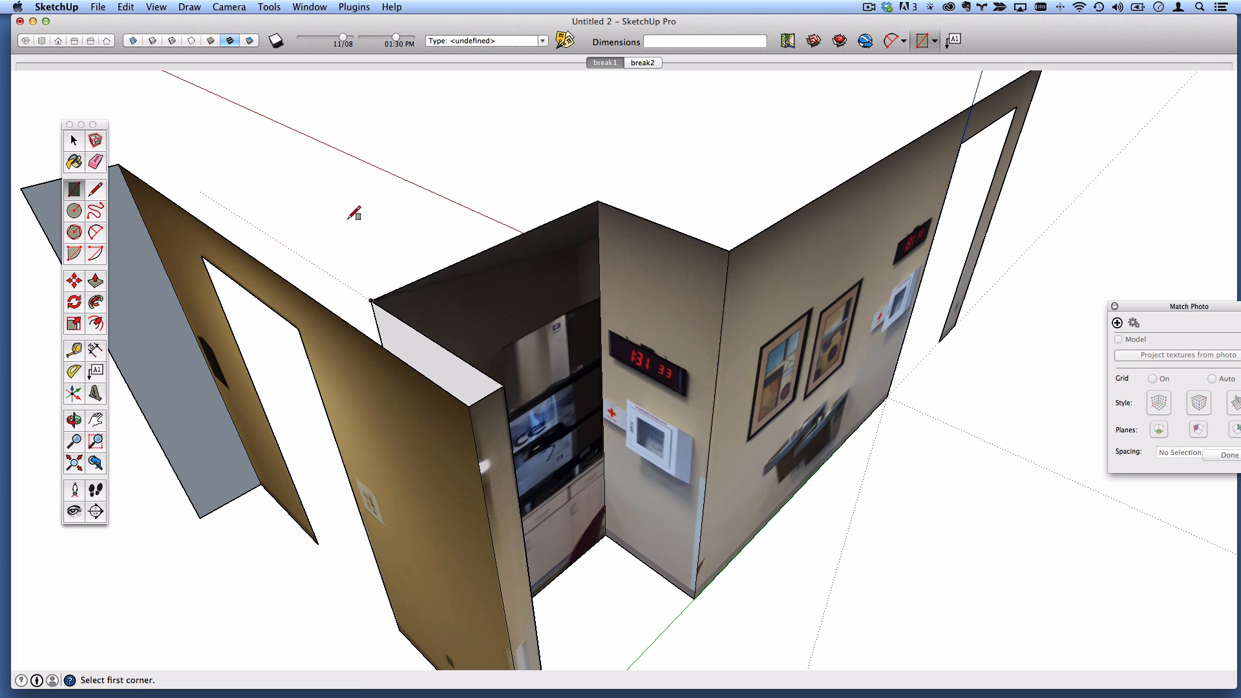
left_click(601, 200)
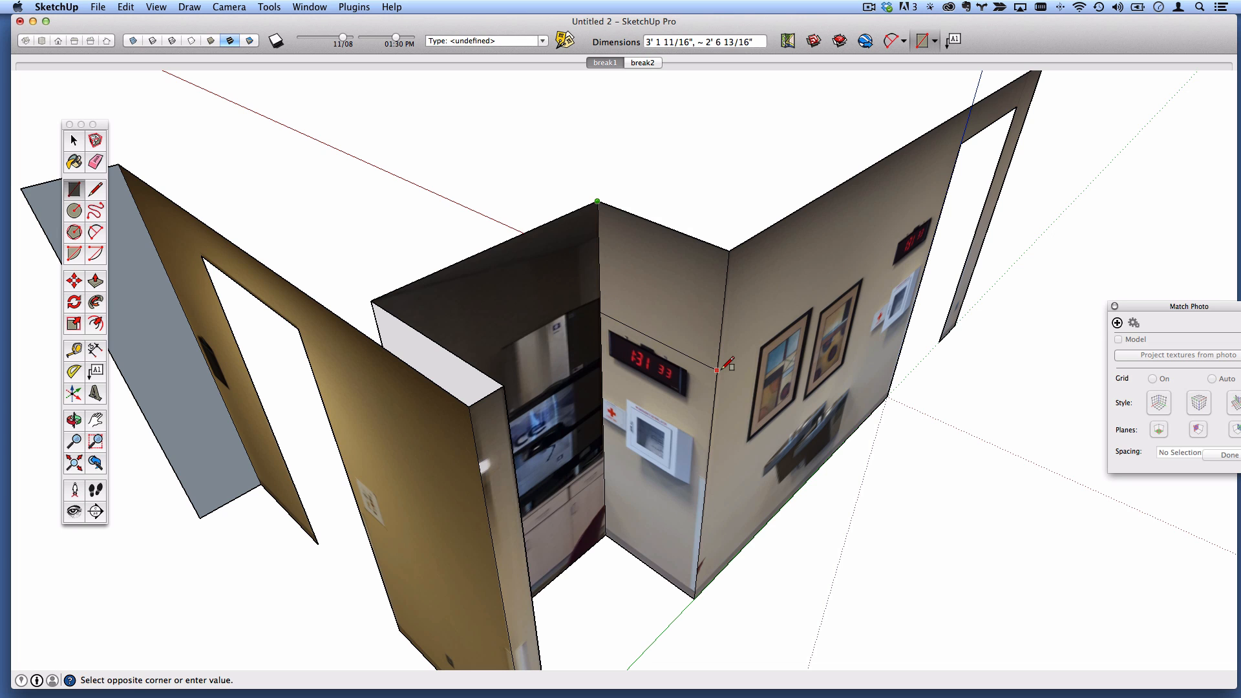
left_click(717, 371)
left_click(74, 140)
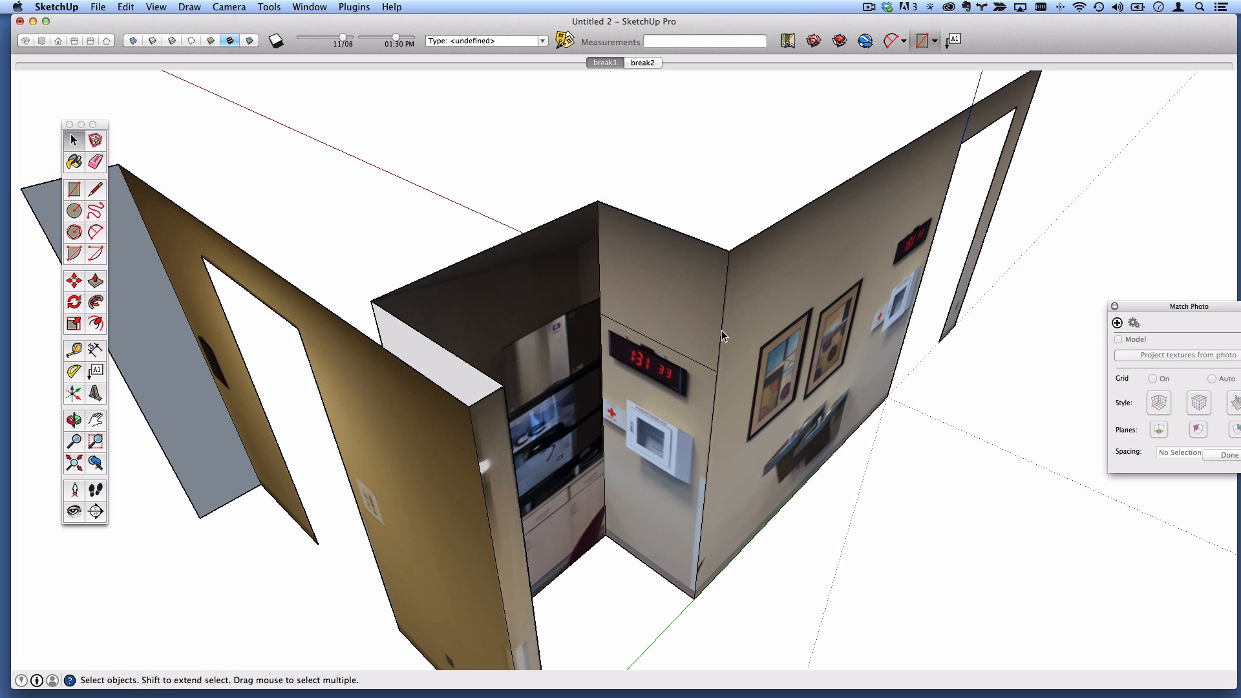
- Scale the alcove side wall's upper patch downward by a factor of 3.65 so its clean texture covers the projected clock and first-aid cabinet
left_click(661, 314)
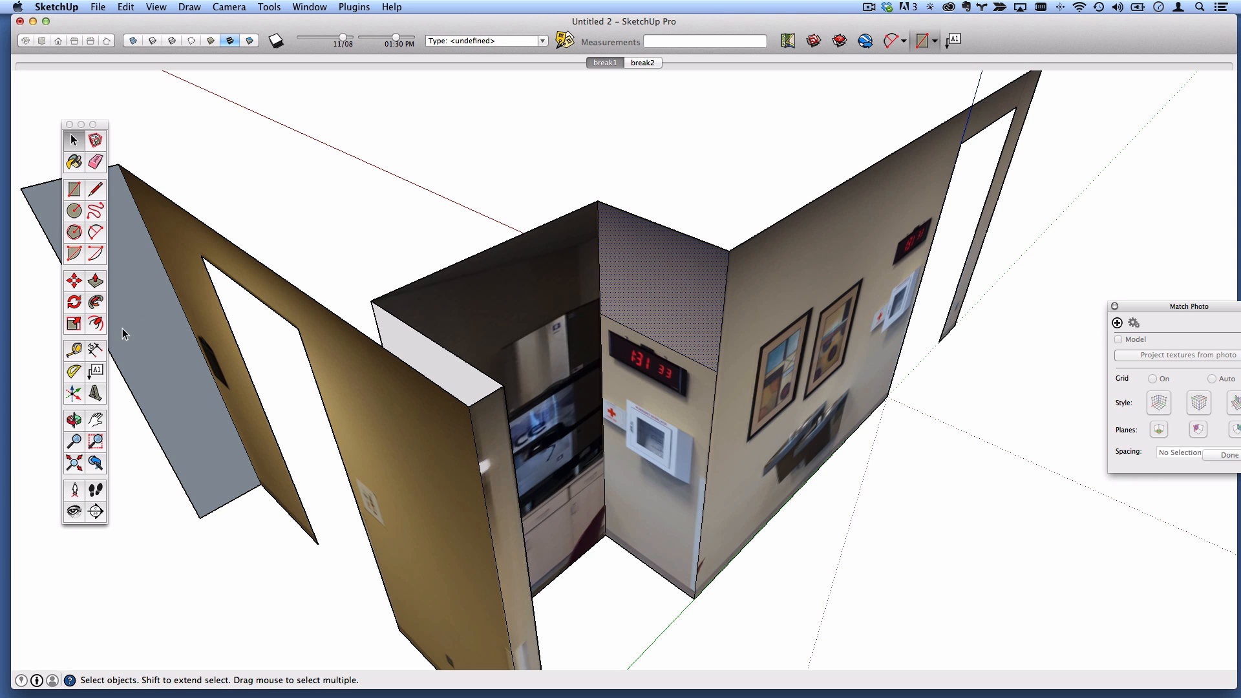
left_click(75, 324)
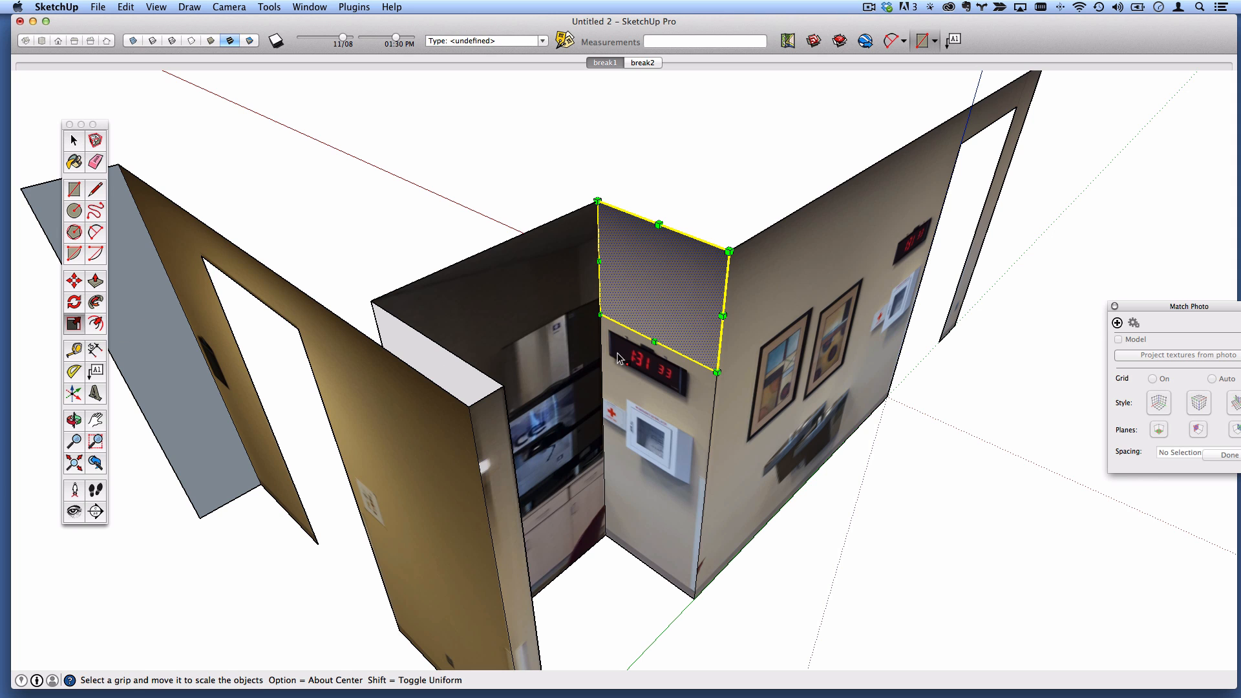
left_click_drag(656, 341, 685, 583)
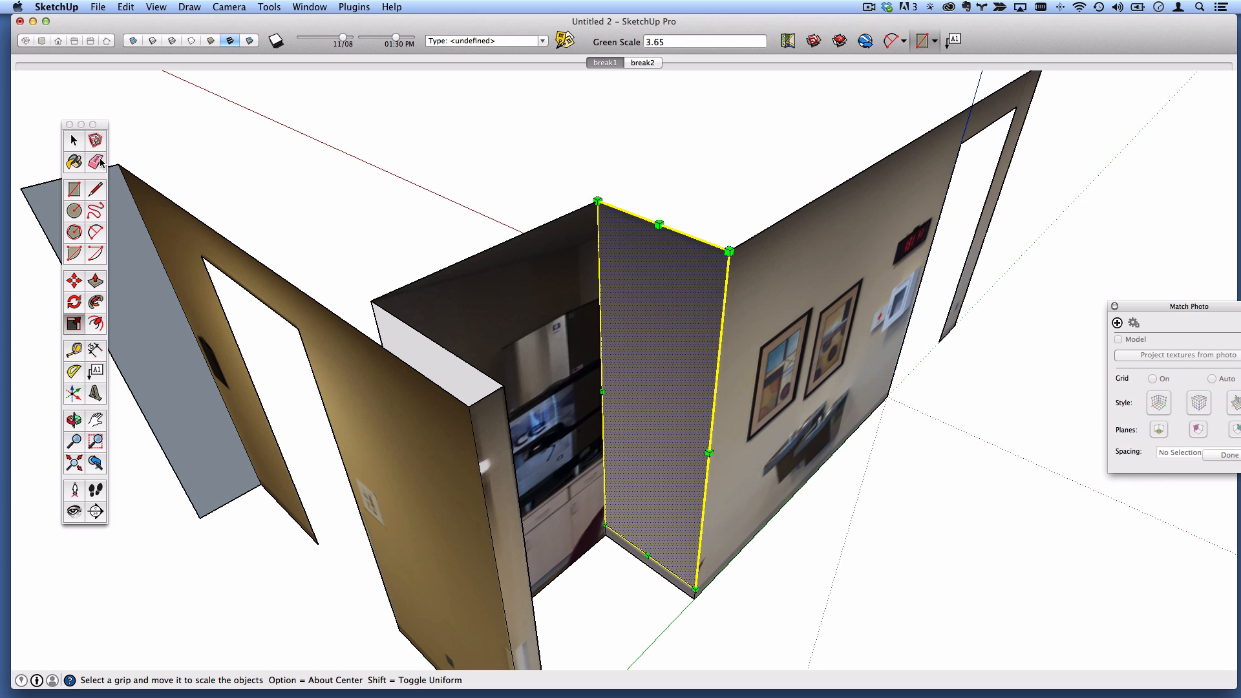
left_click(72, 138)
- Sample the cleaned side wall's texture with Paint Bucket and paint the alcove's opposite side wall with it
middle_click_drag(629, 276, 510, 281)
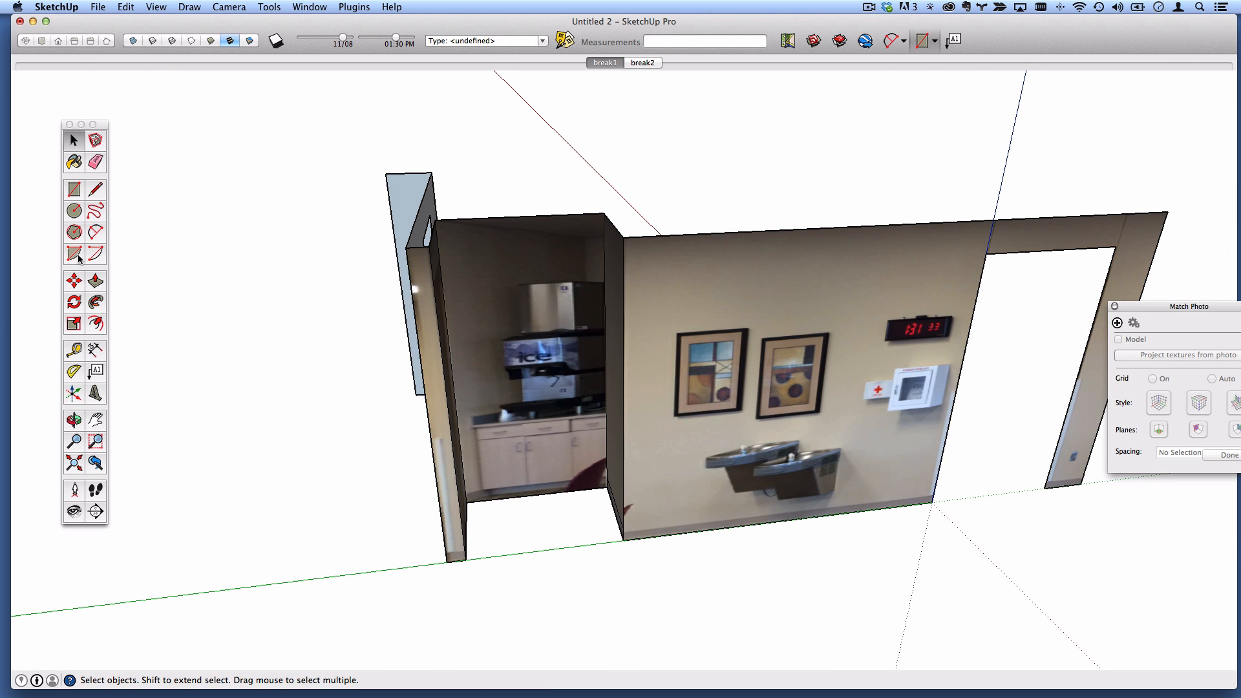
left_click(75, 158)
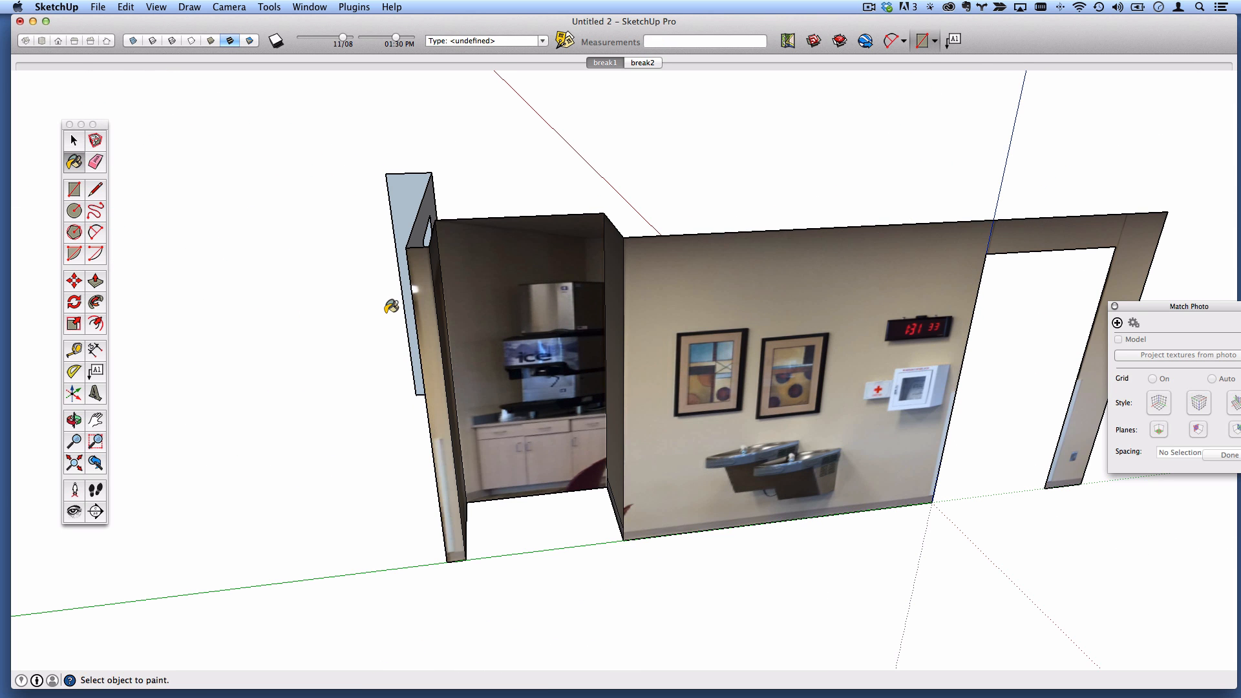
key("alt")
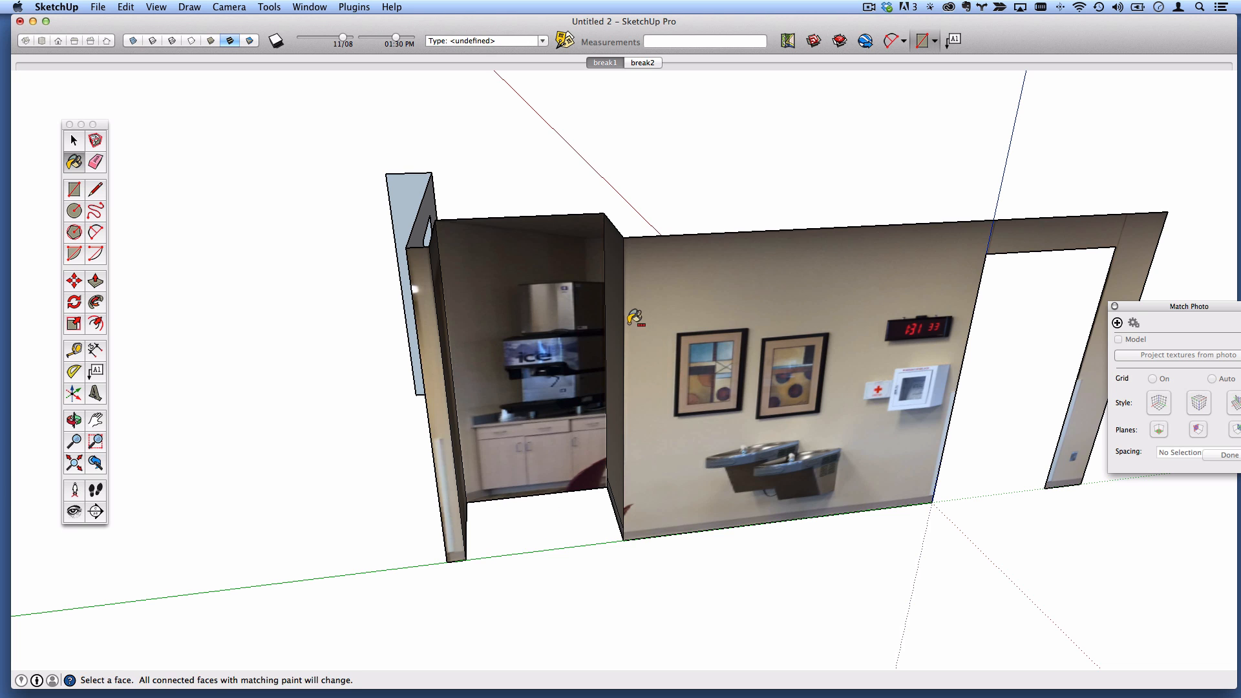
key("super")
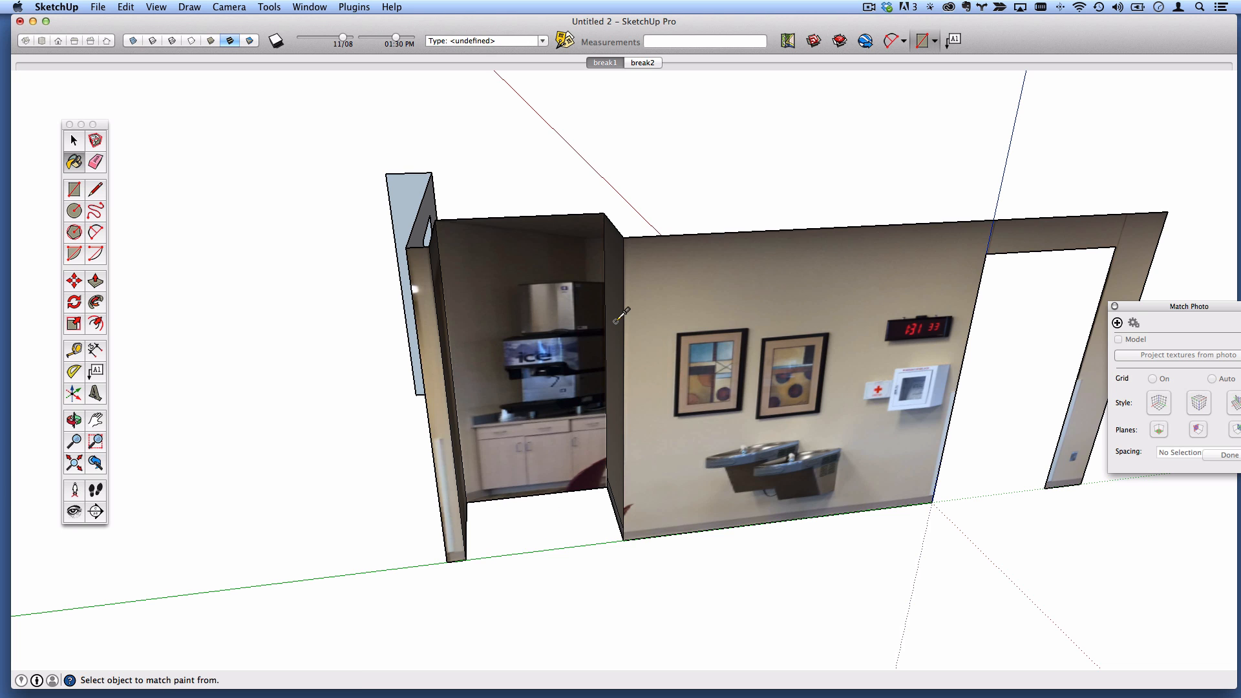
left_click(615, 321, "super")
middle_click_drag(670, 355, 504, 246)
left_click(444, 255)
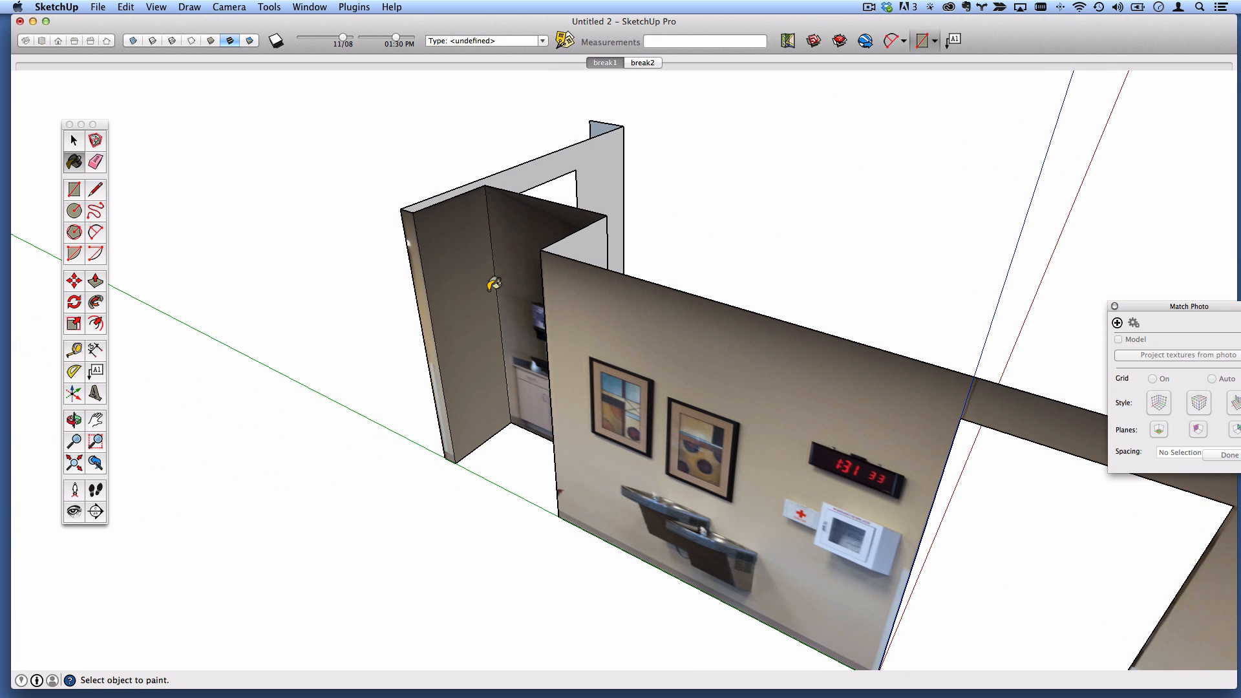
left_click(76, 142)
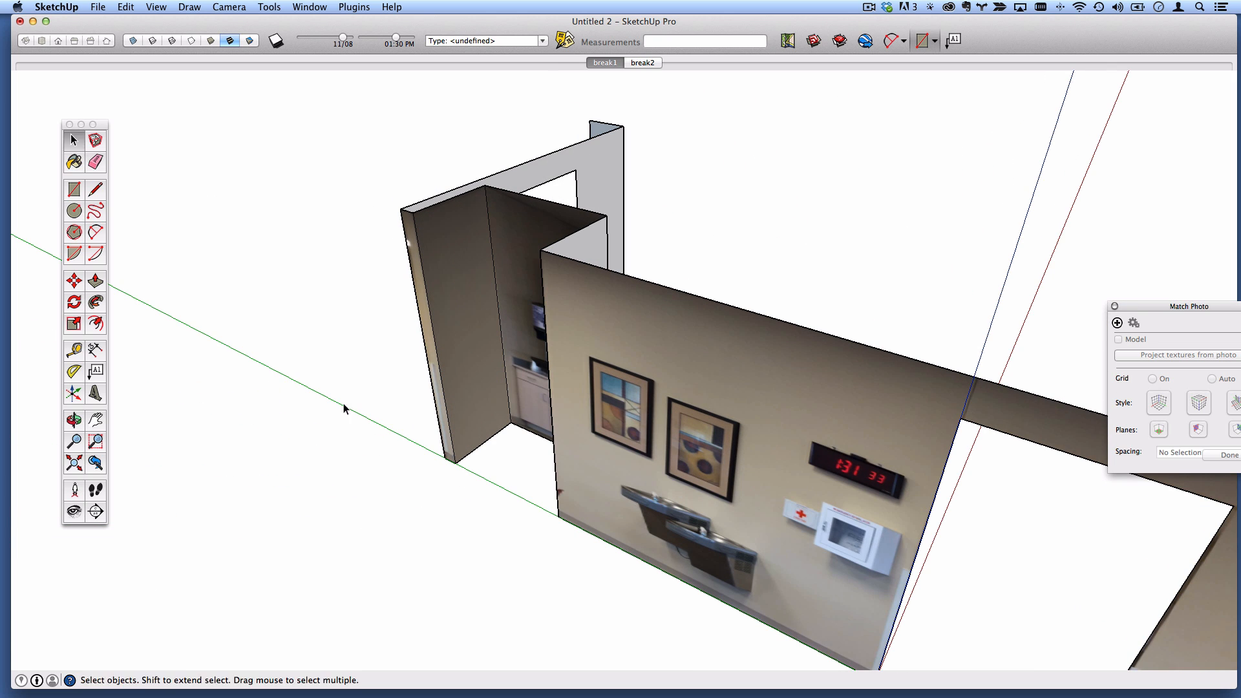
- Thicken the long drinking-fountain wall by 5" from its back side with Push/Pull
mouse_move(567, 454)
middle_mouse_down()
mouse_move(691, 362)
mouse_move(596, 370)
mouse_move(573, 405)
mouse_move(472, 370)
mouse_move(625, 410)
mouse_move(357, 443)
mouse_move(692, 385)
mouse_move(498, 433)
mouse_move(660, 238)
mouse_move(723, 258)
mouse_move(673, 377)
mouse_move(773, 300)
mouse_move(377, 281)
middle_mouse_up()
scroll(376, 278, "down", 1)
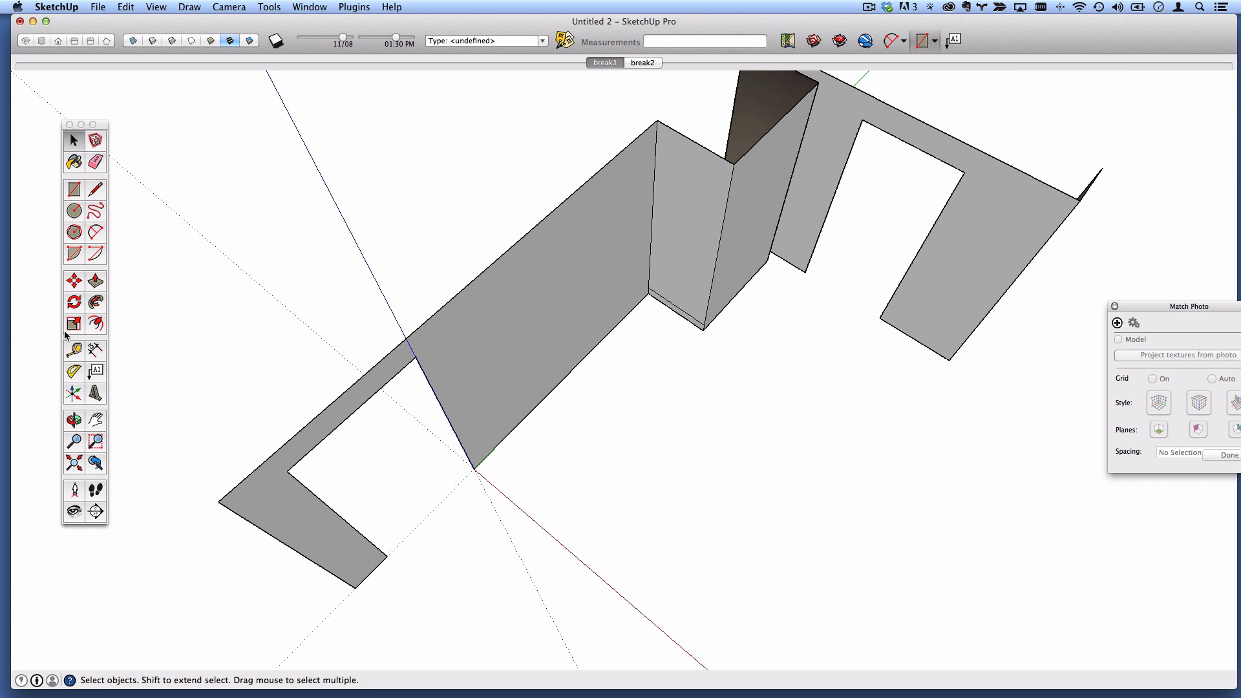
left_click(95, 281)
left_click_drag(546, 349, 556, 354)
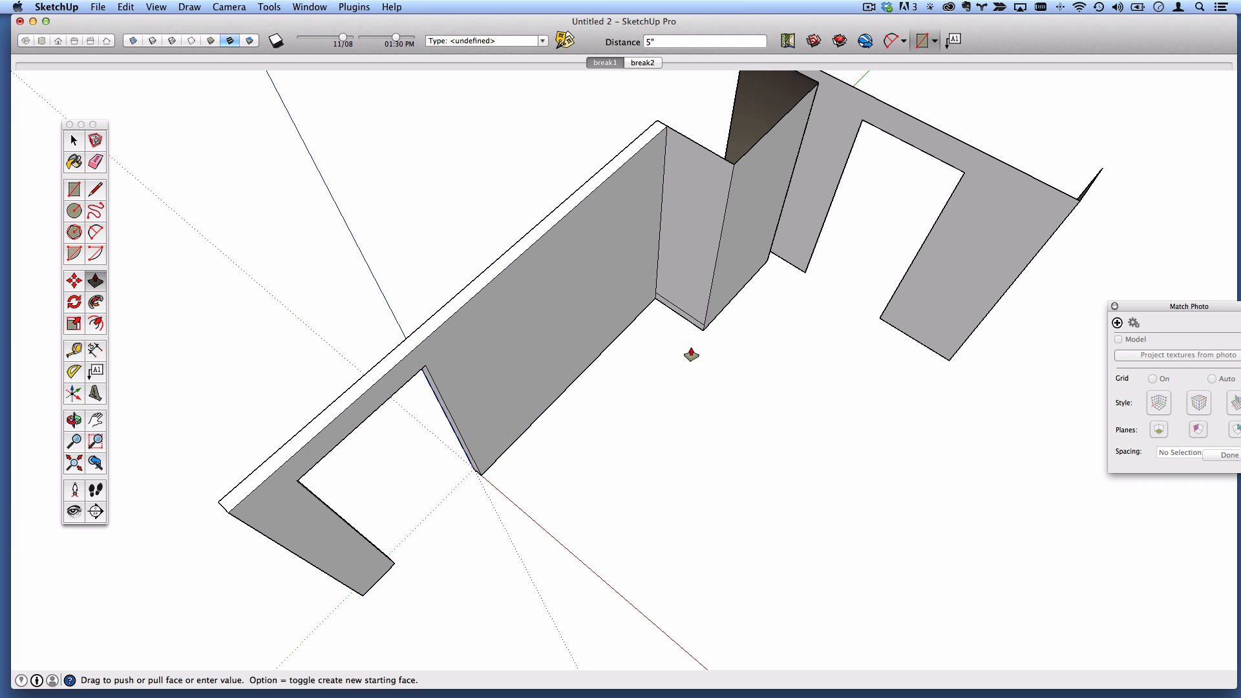
- Repeat the 5" Push/Pull on the back of the adjoining alcove side wall, for both the baseboard strip and the face above
middle_click_drag(526, 402, 735, 346)
scroll(693, 372, "up", 5)
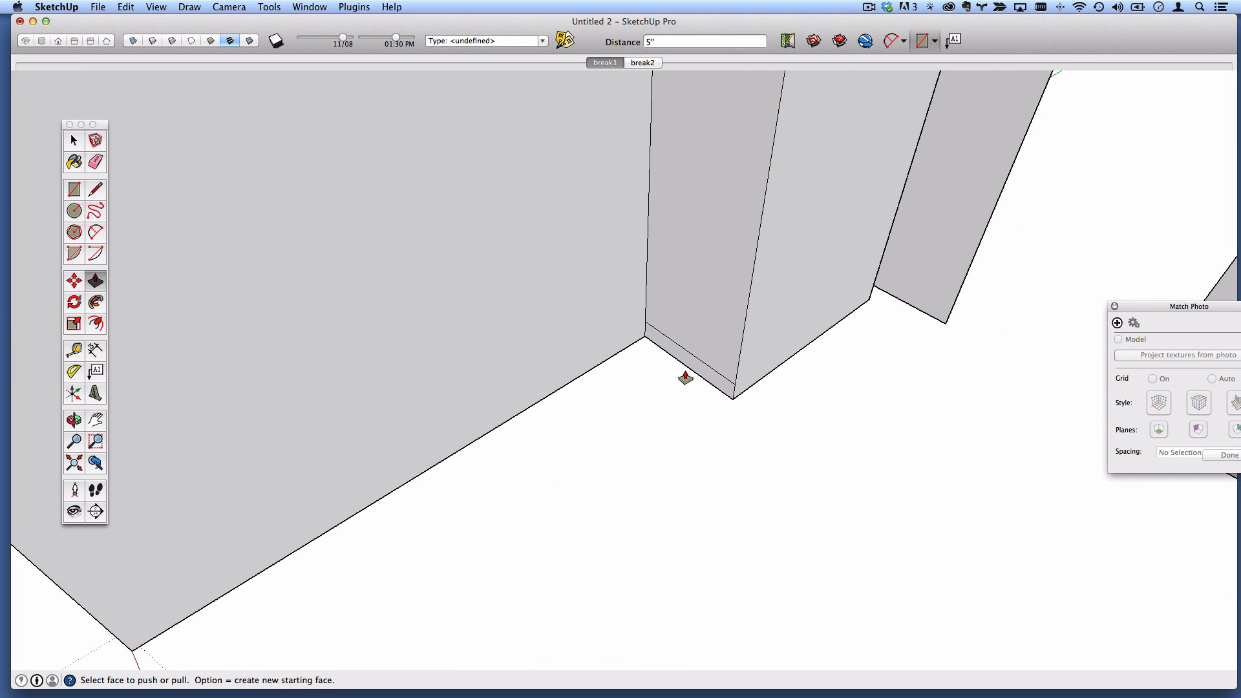
double_click(693, 367)
double_click(696, 312)
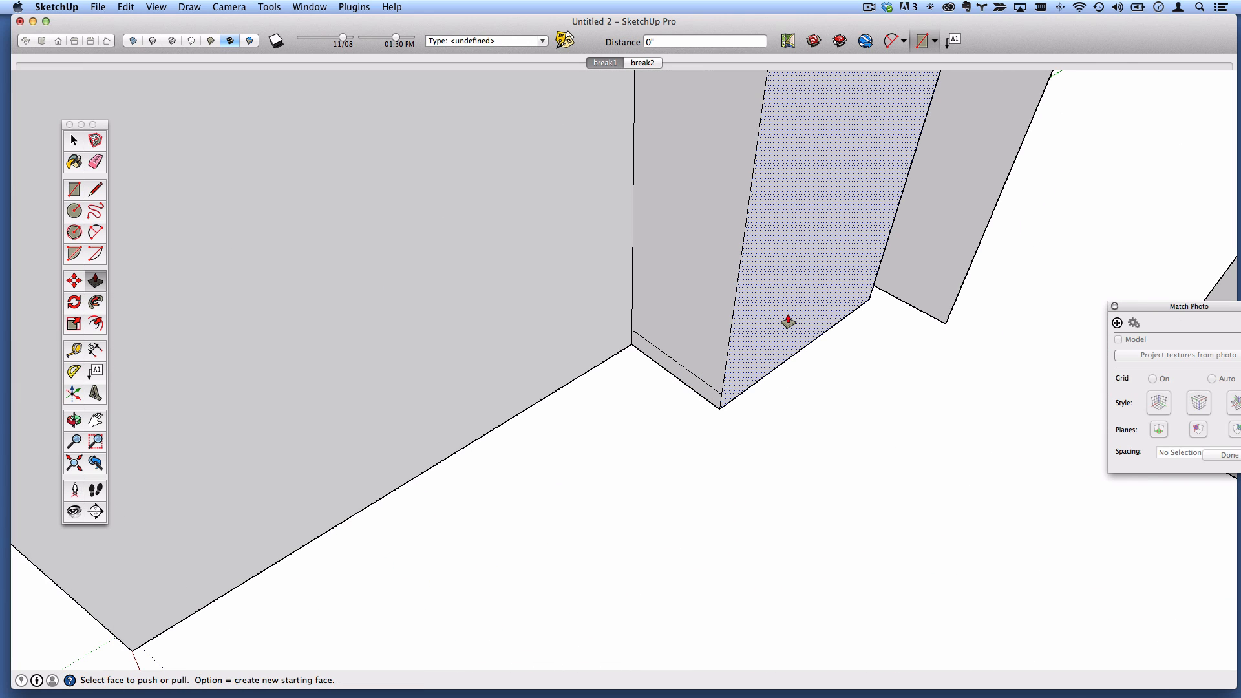
- Draw full-height vertical lines along the thickened alcove side wall's inner back corner and its front corner
middle_click_drag(784, 347, 599, 397)
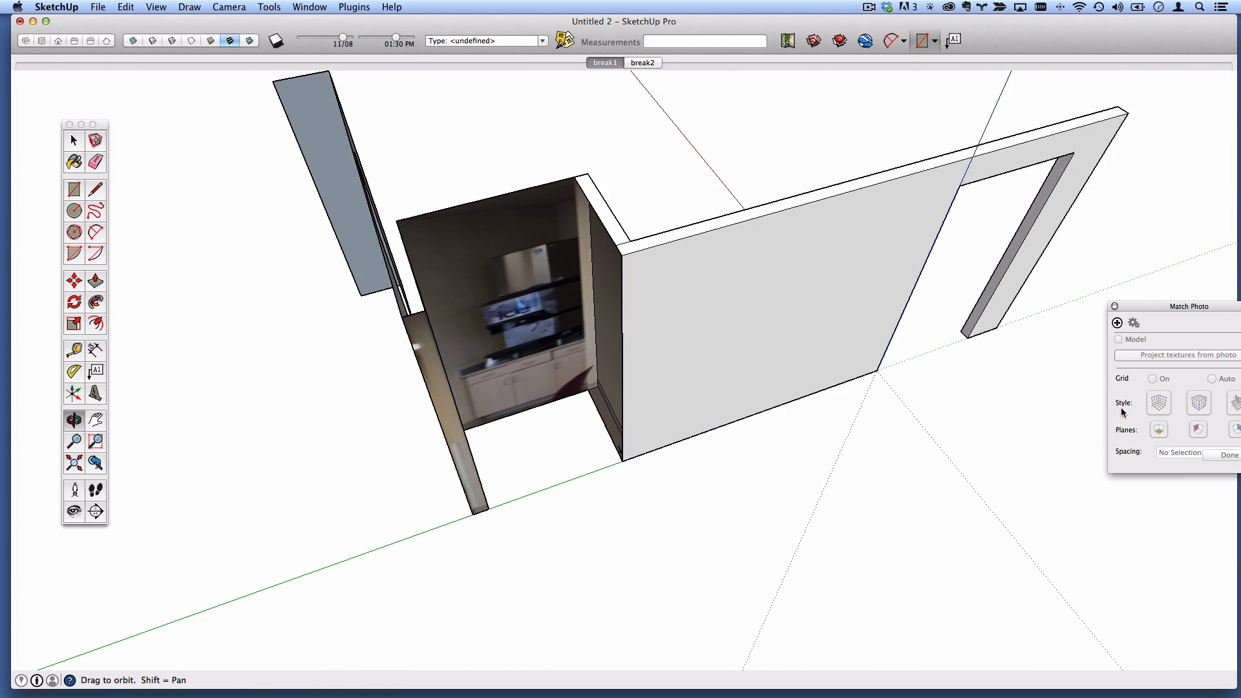
scroll(593, 413, "up", 2)
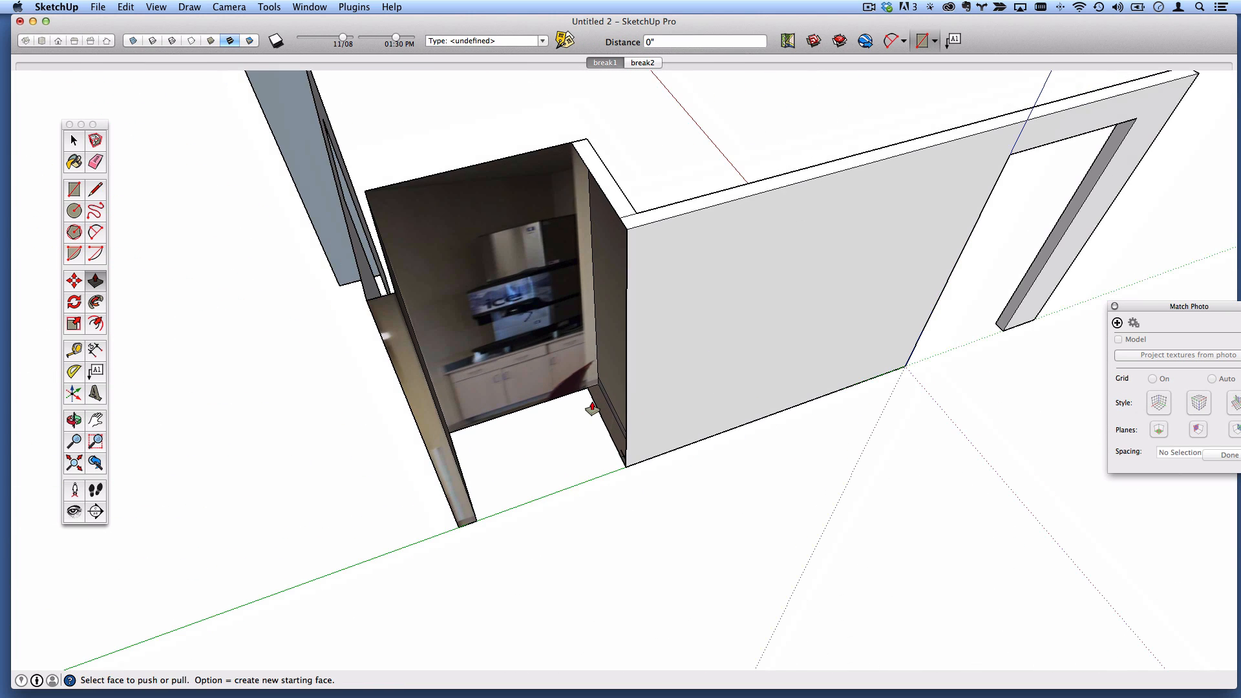
left_click(96, 190)
left_click(588, 386)
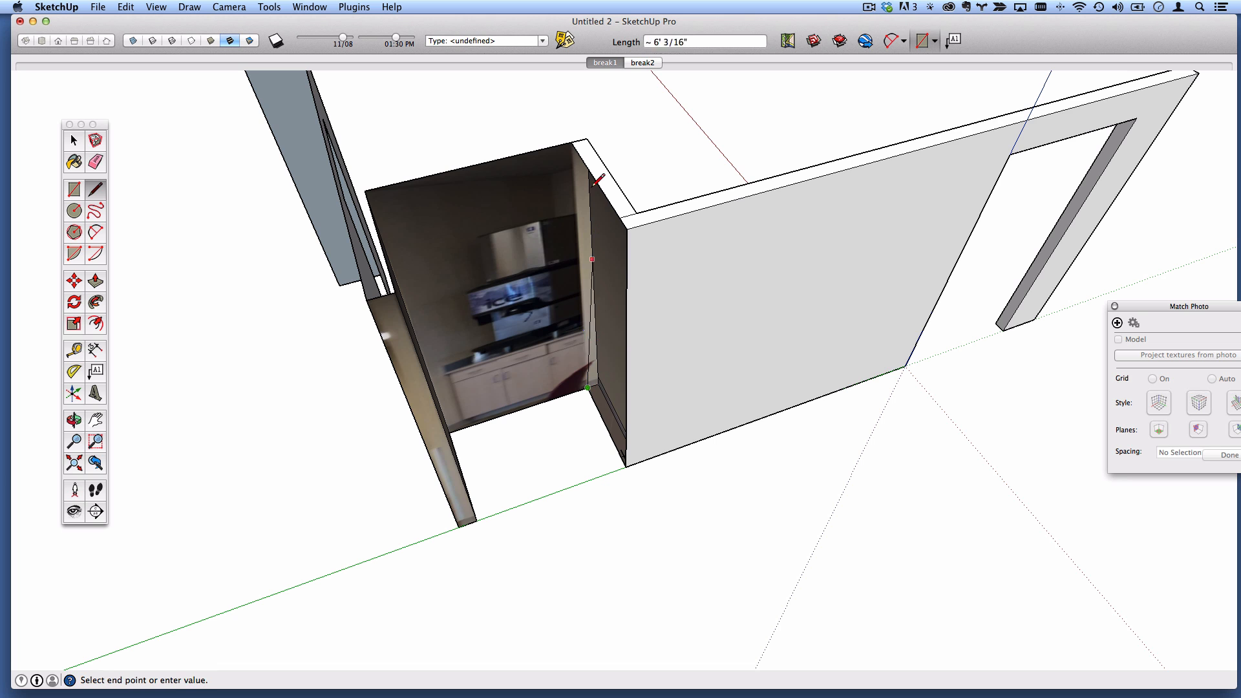
left_click(575, 143)
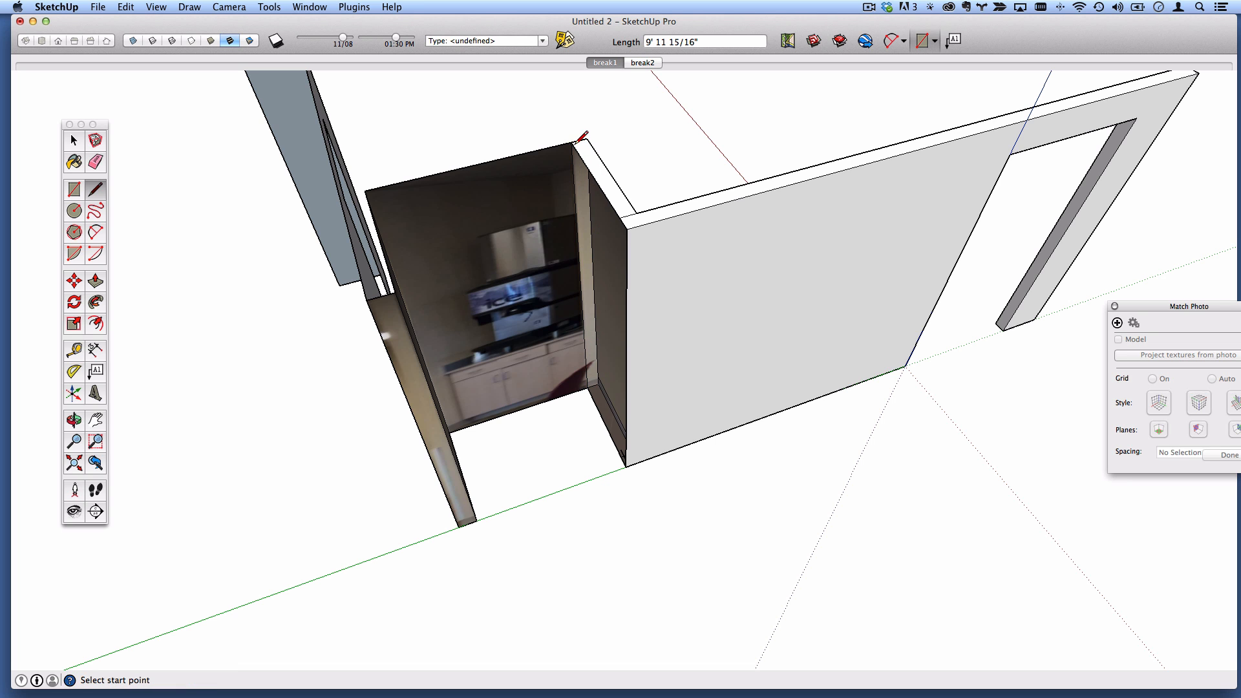
left_click(626, 460)
left_click(626, 226)
- Try thickening the doorway wall beside the alcove by about 6 13/16" with Push/Pull, and undo the last Push/Pull
mouse_move(679, 375)
middle_mouse_down()
mouse_move(691, 391)
mouse_move(743, 366)
middle_mouse_up()
mouse_move(642, 435)
middle_mouse_down()
mouse_move(176, 486)
mouse_move(673, 534)
mouse_move(928, 309)
middle_mouse_up()
middle_click_drag(620, 464, 821, 309)
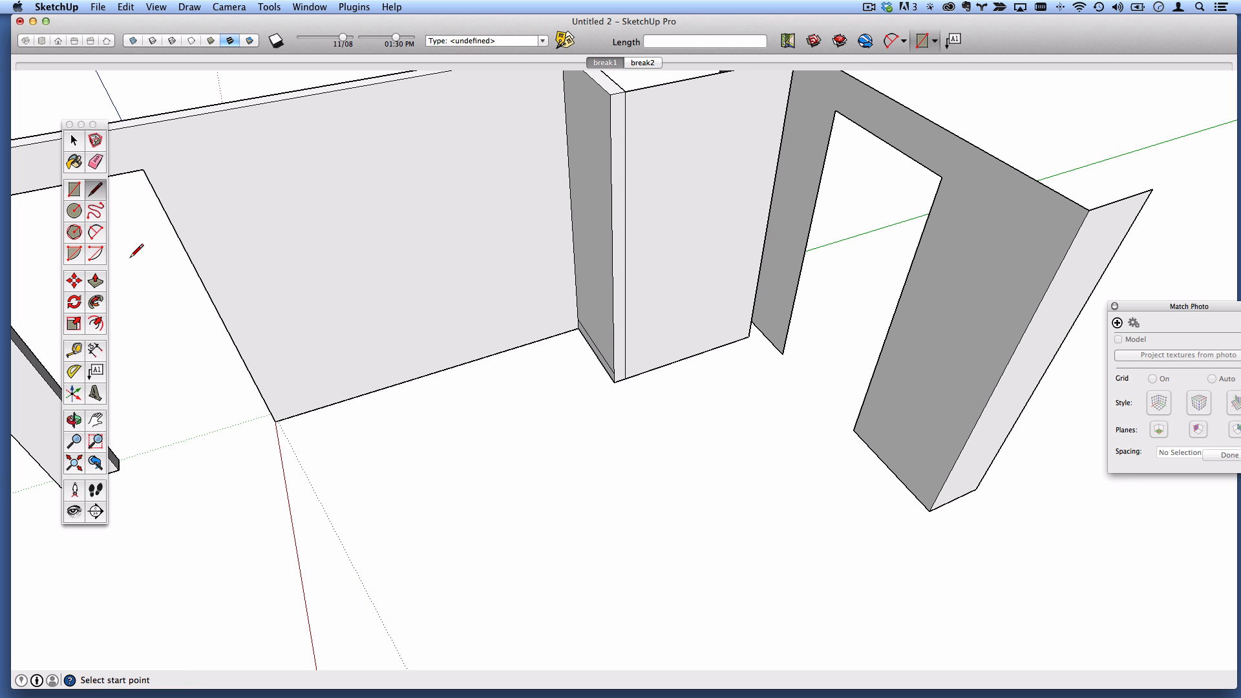
left_click(95, 281)
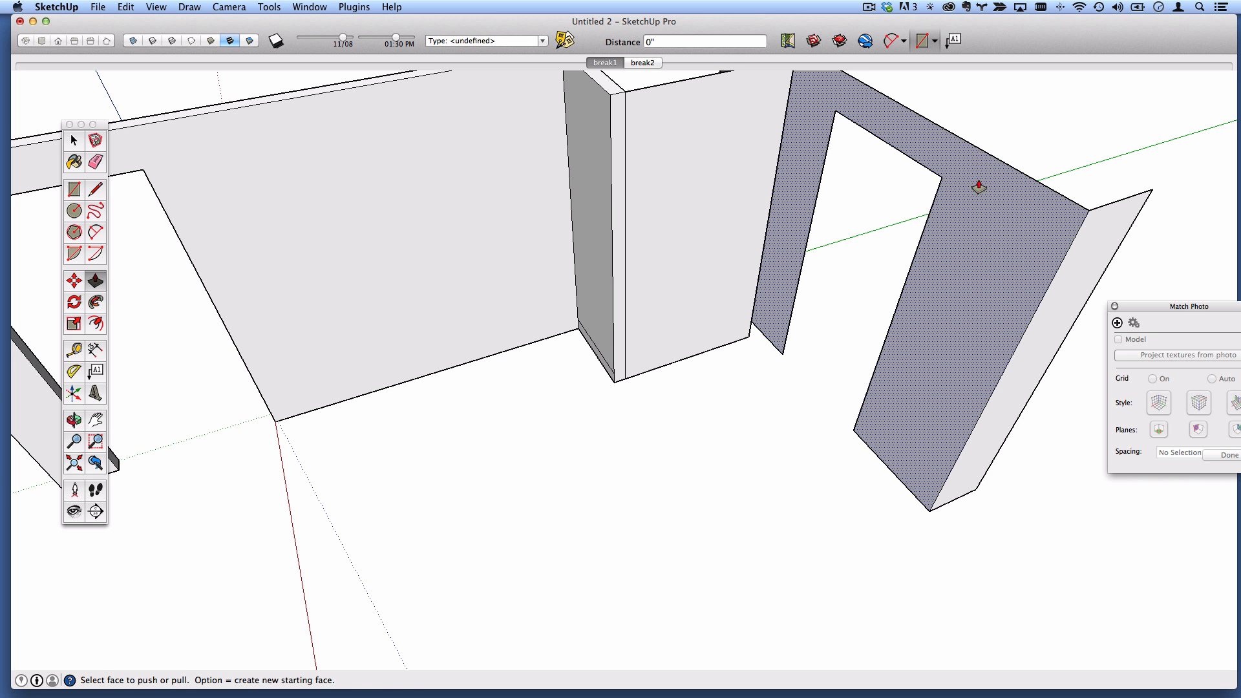
left_click_drag(979, 187, 848, 128)
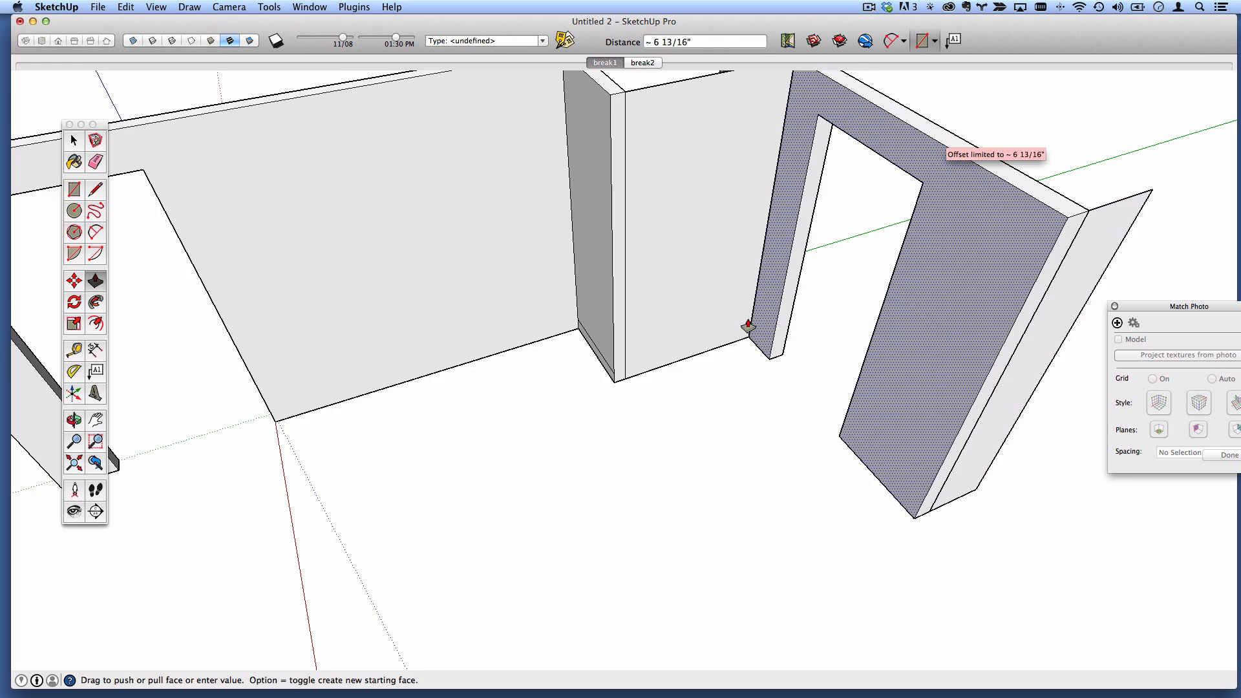
left_click_drag(748, 327, 743, 338)
middle_click_drag(743, 338, 998, 273)
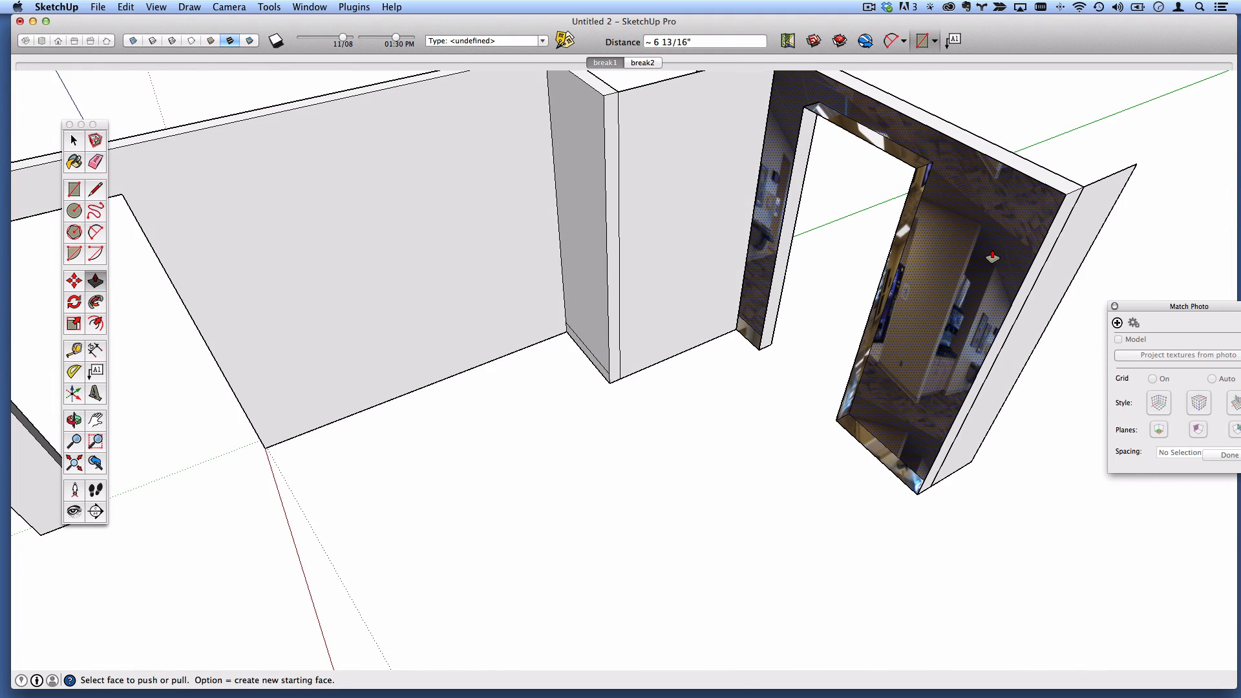
left_click(125, 6)
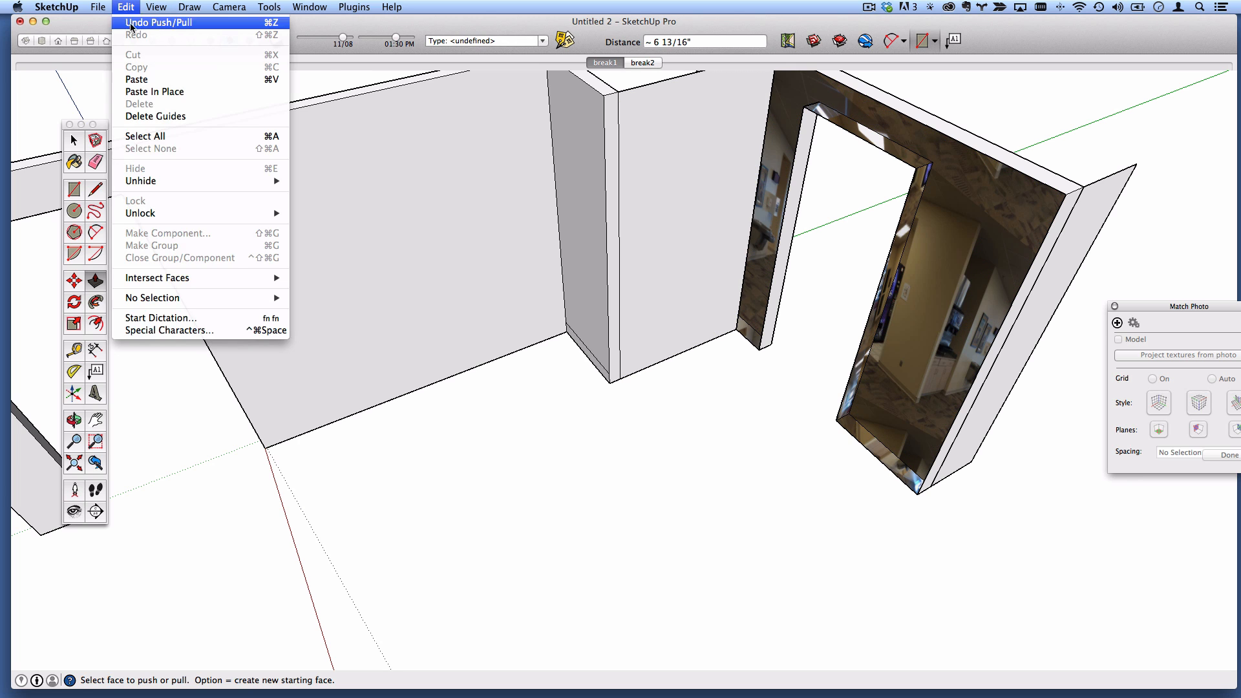
left_click(135, 25)
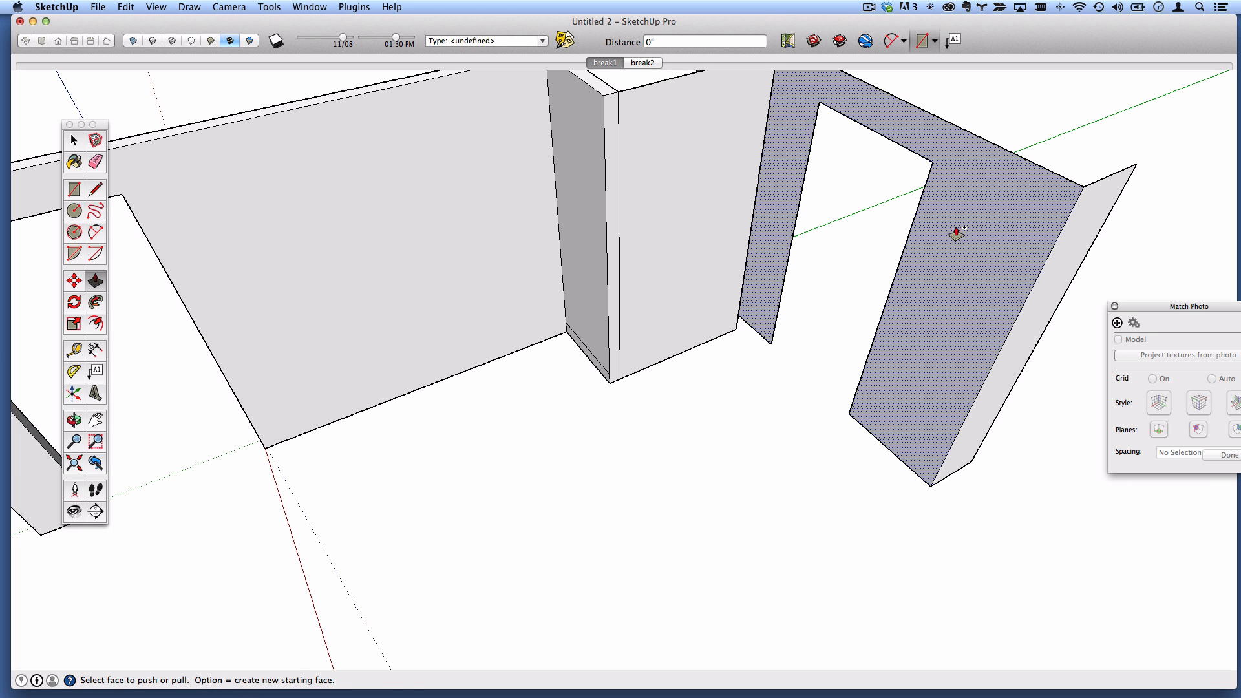
- Thicken the doorway wall beside the alcove from its back in two Push/Pull moves, the second about 3 1/4"
left_click(844, 113)
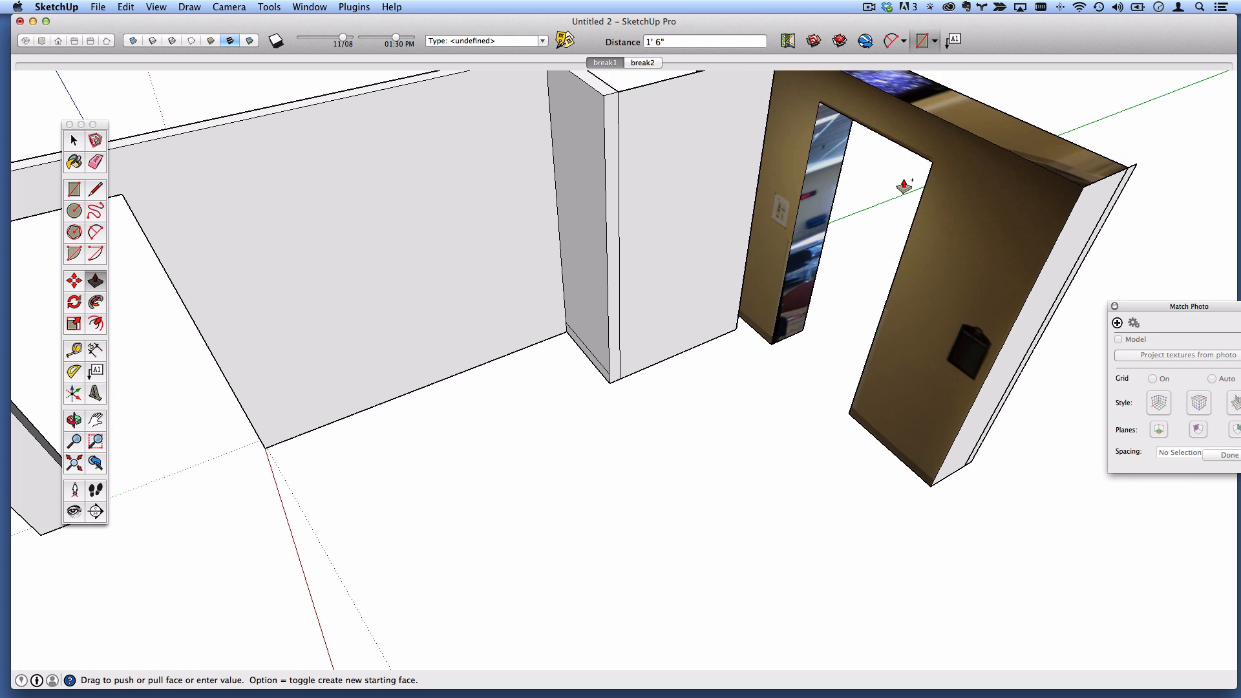
left_click(847, 236)
left_click(754, 335)
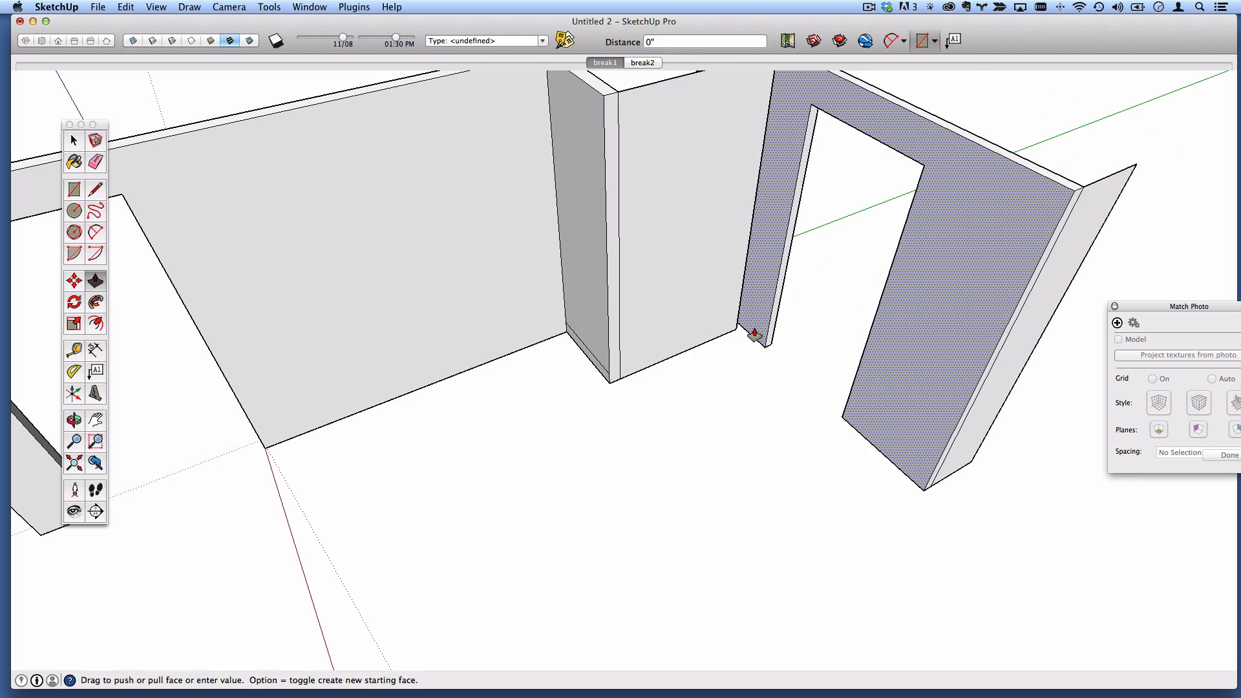
left_click(744, 246)
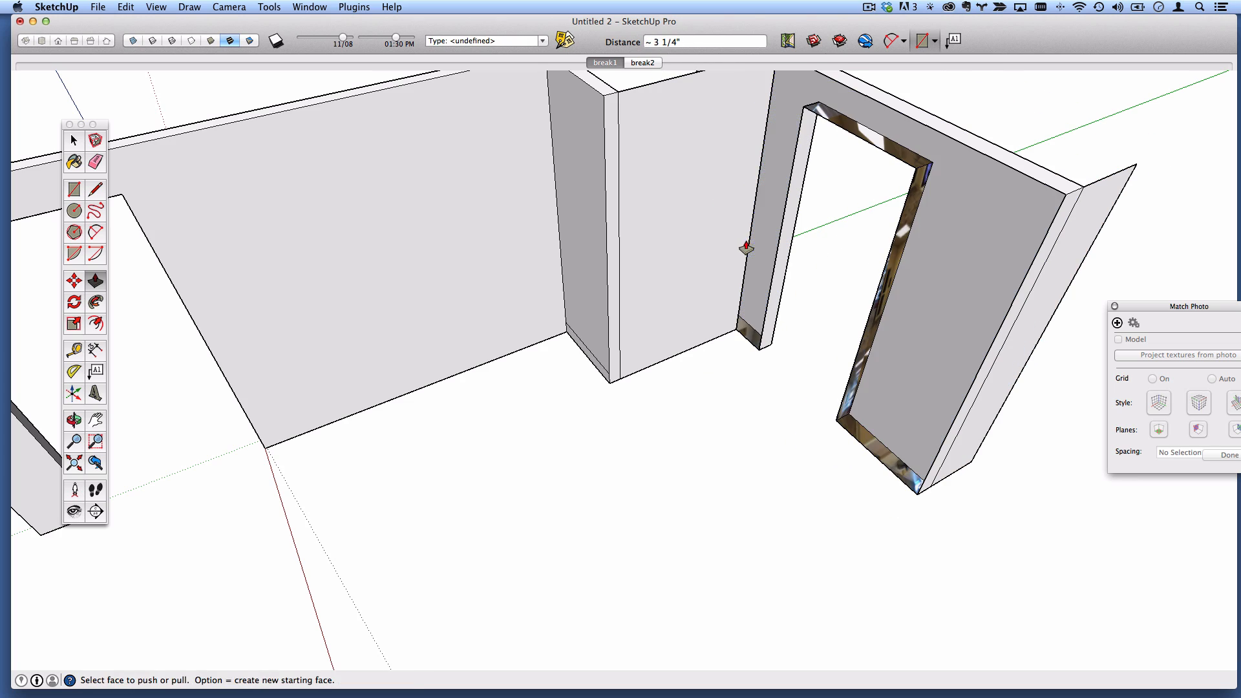
key("o")
left_click_drag(850, 305, 825, 288)
key("p")
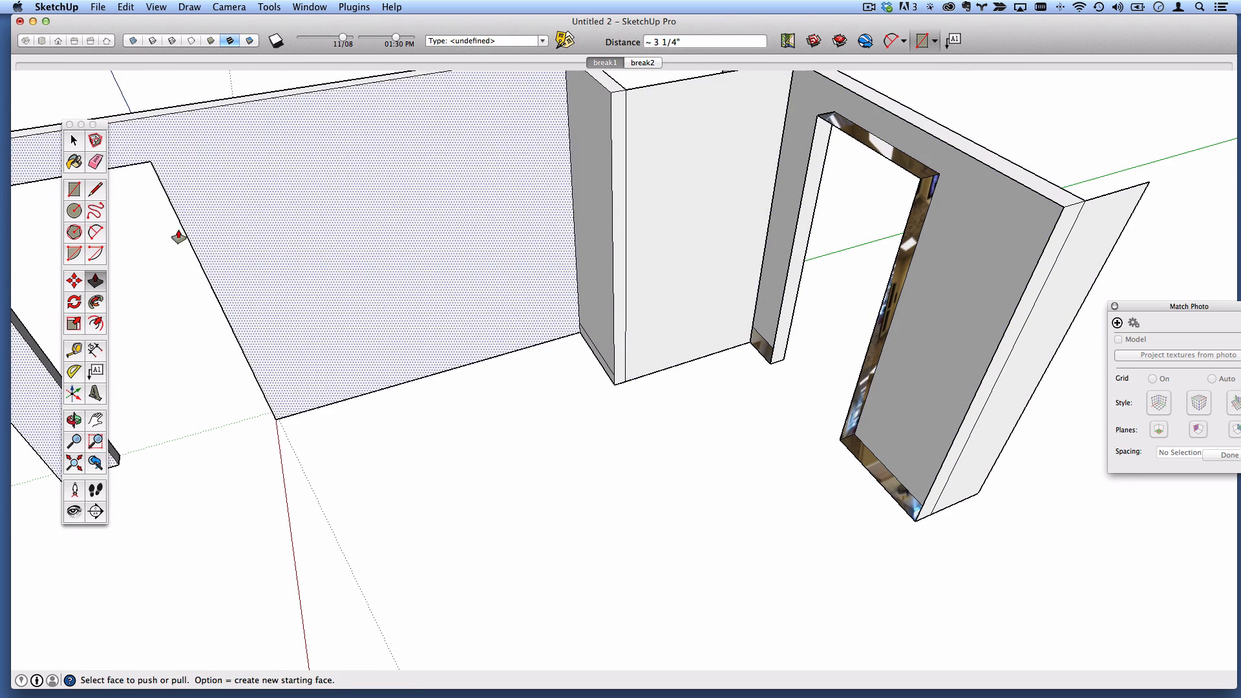
key("r")
left_click(753, 325)
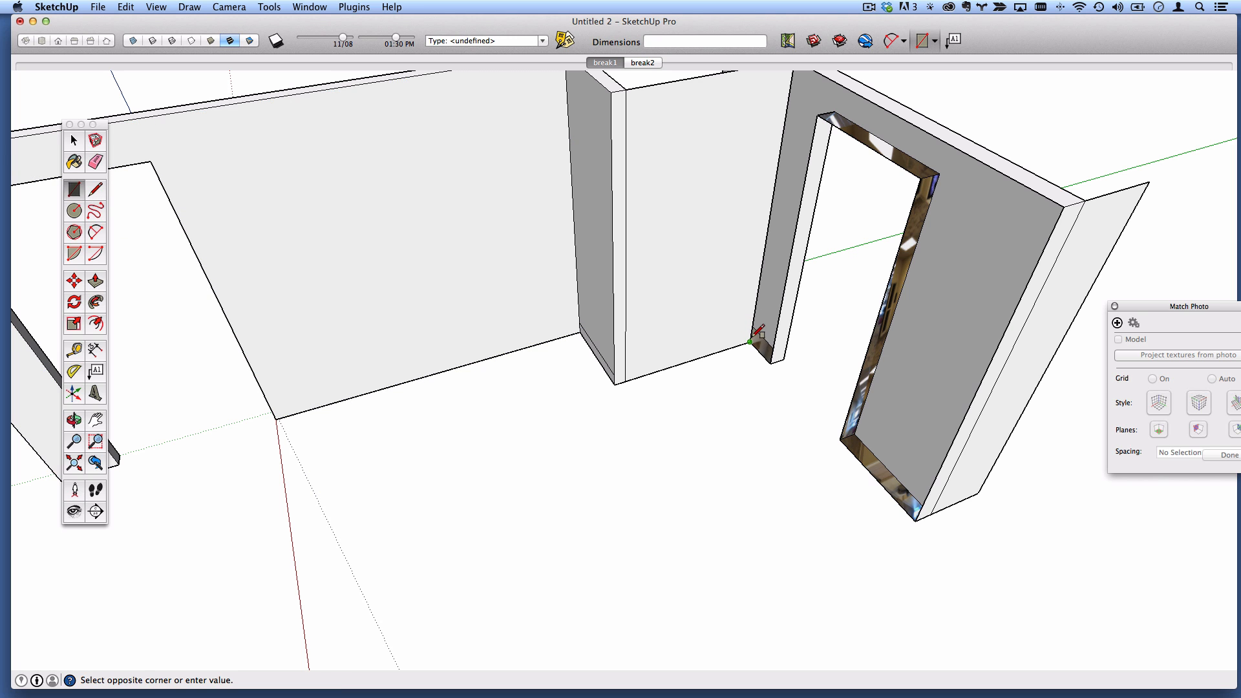
key("o")
middle_click_drag(801, 239, 747, 329)
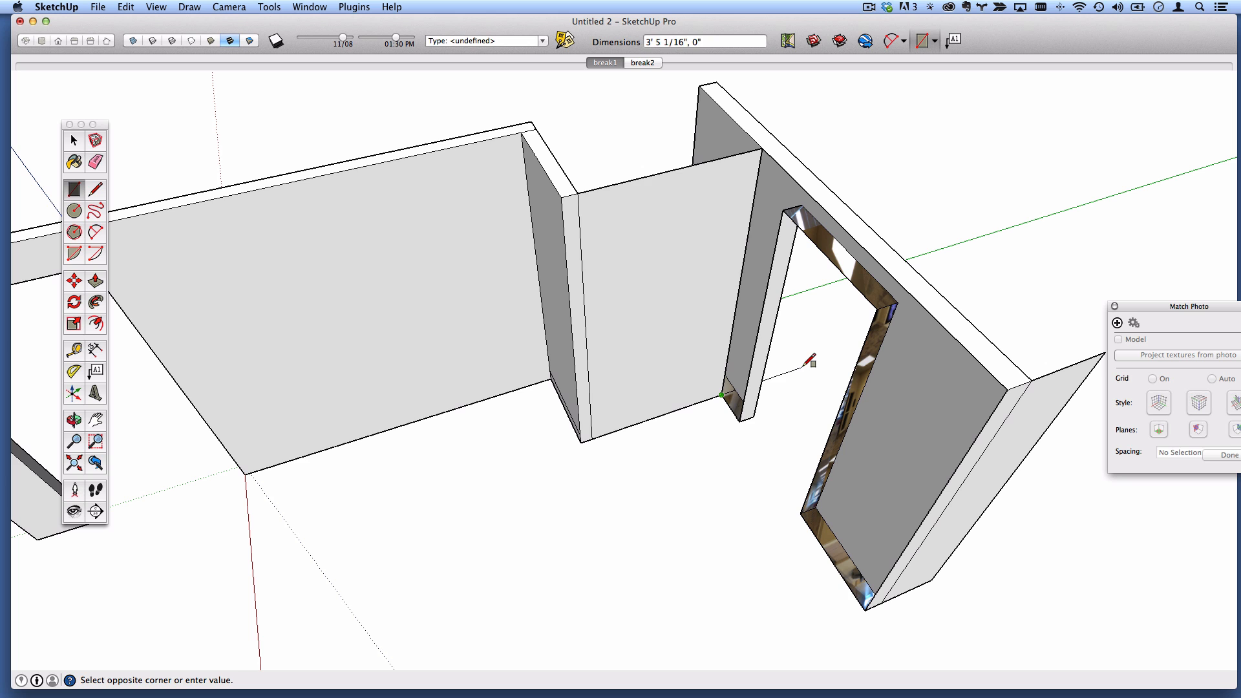
key("Escape")
- Draw a full-height vertical line along the inner corner where the alcove's back wall meets the doorway wall
left_click(96, 190)
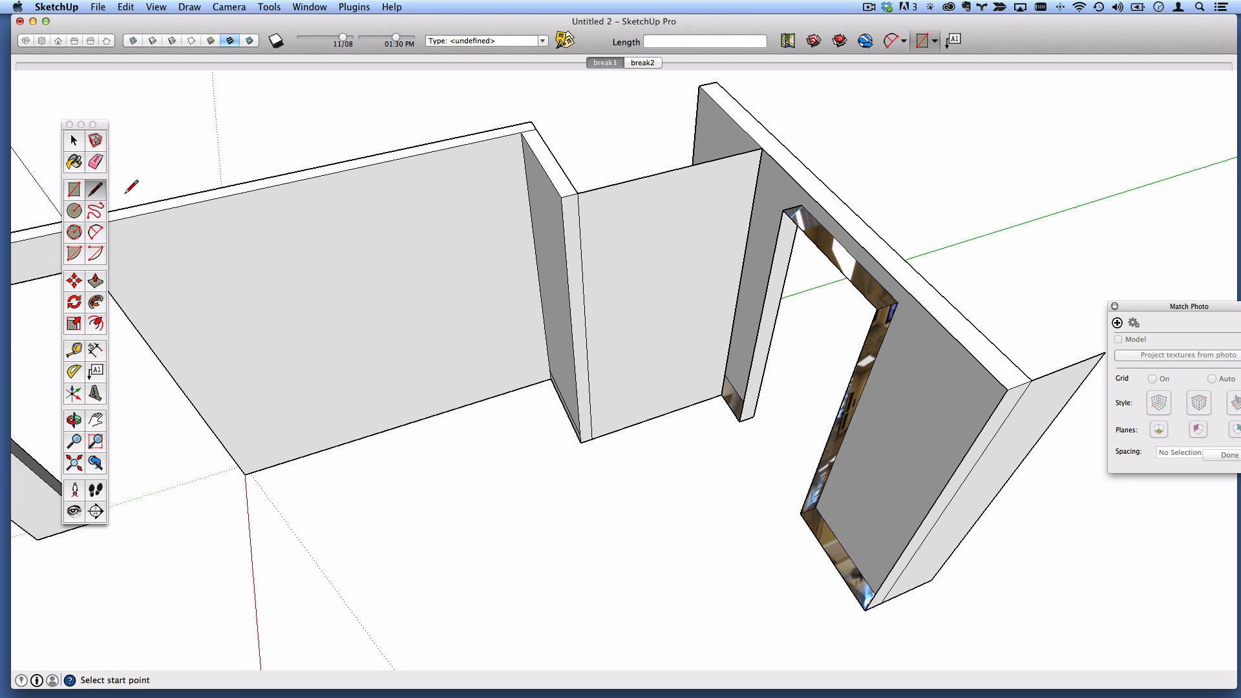
left_click(763, 147)
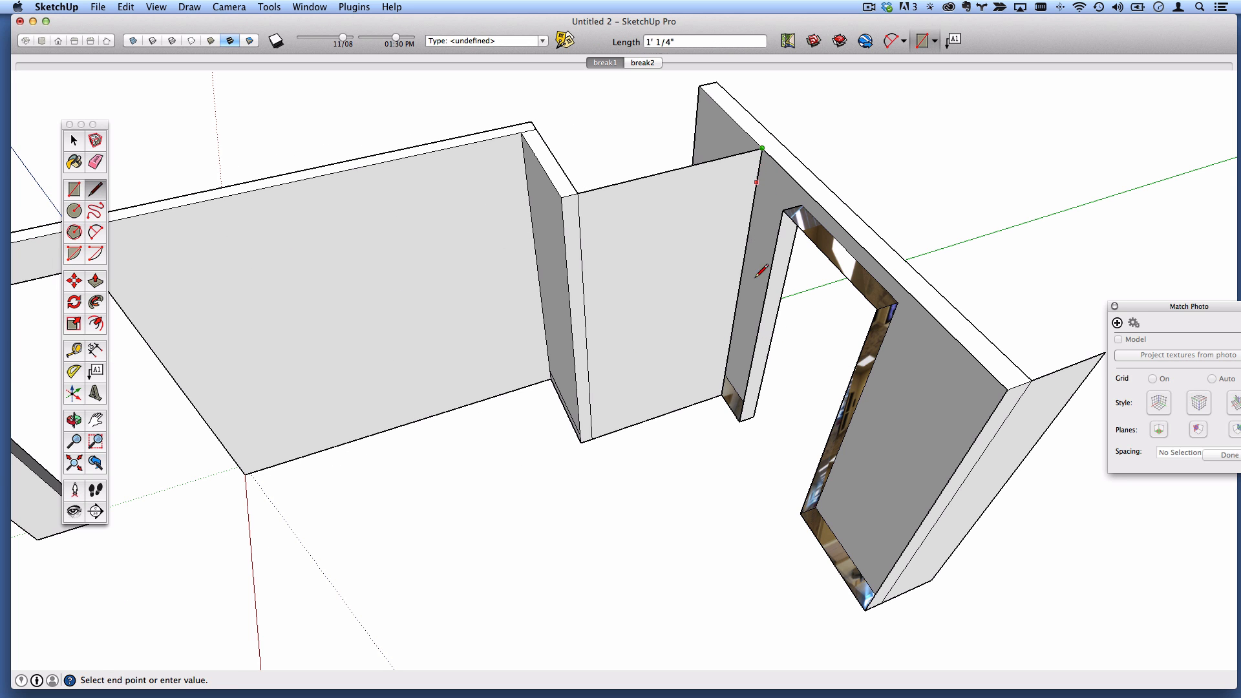
left_click(724, 396)
- In the break1 scene, project the matched photo onto the drinking-fountain wall face that surrounds the doorway
middle_click_drag(1007, 436, 388, 352)
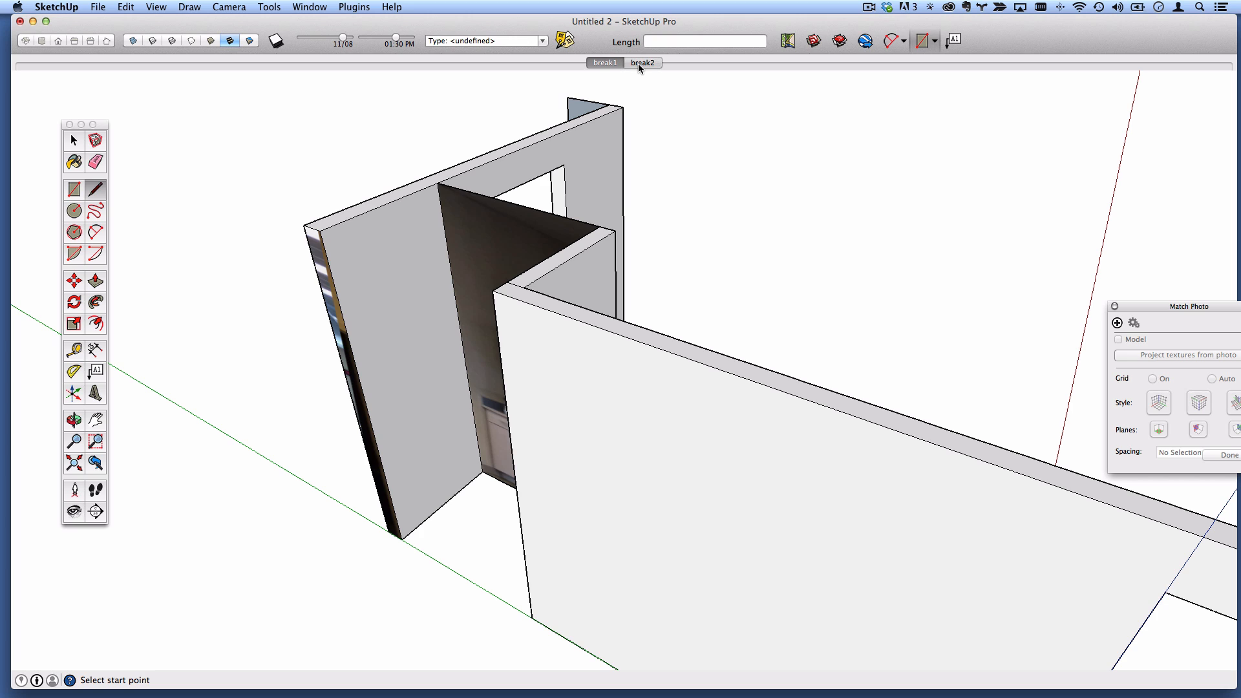
left_click(639, 64)
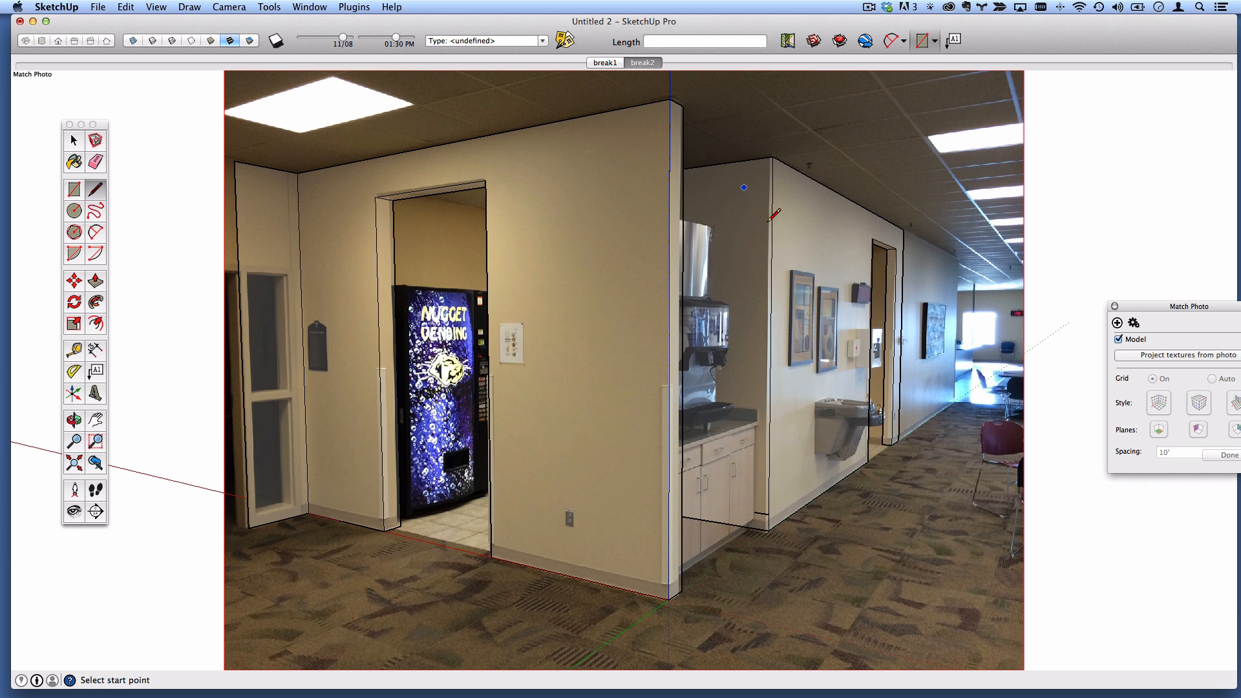
left_click(606, 63)
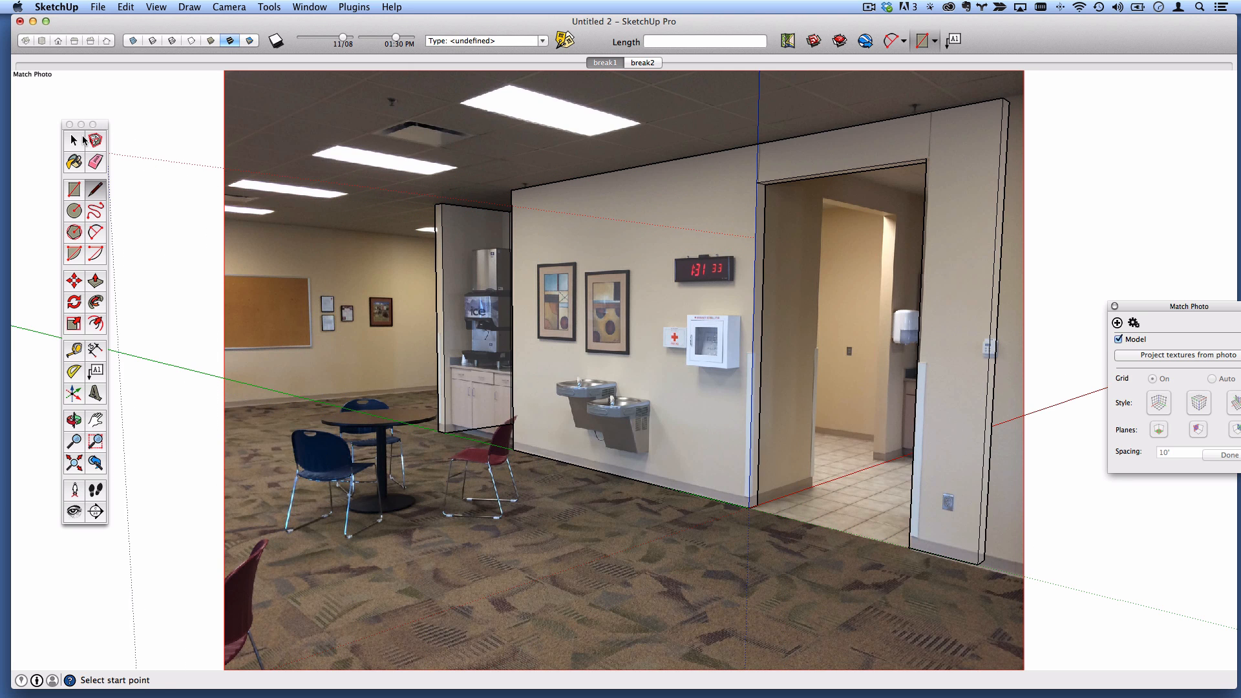
left_click(81, 140)
right_click(678, 201)
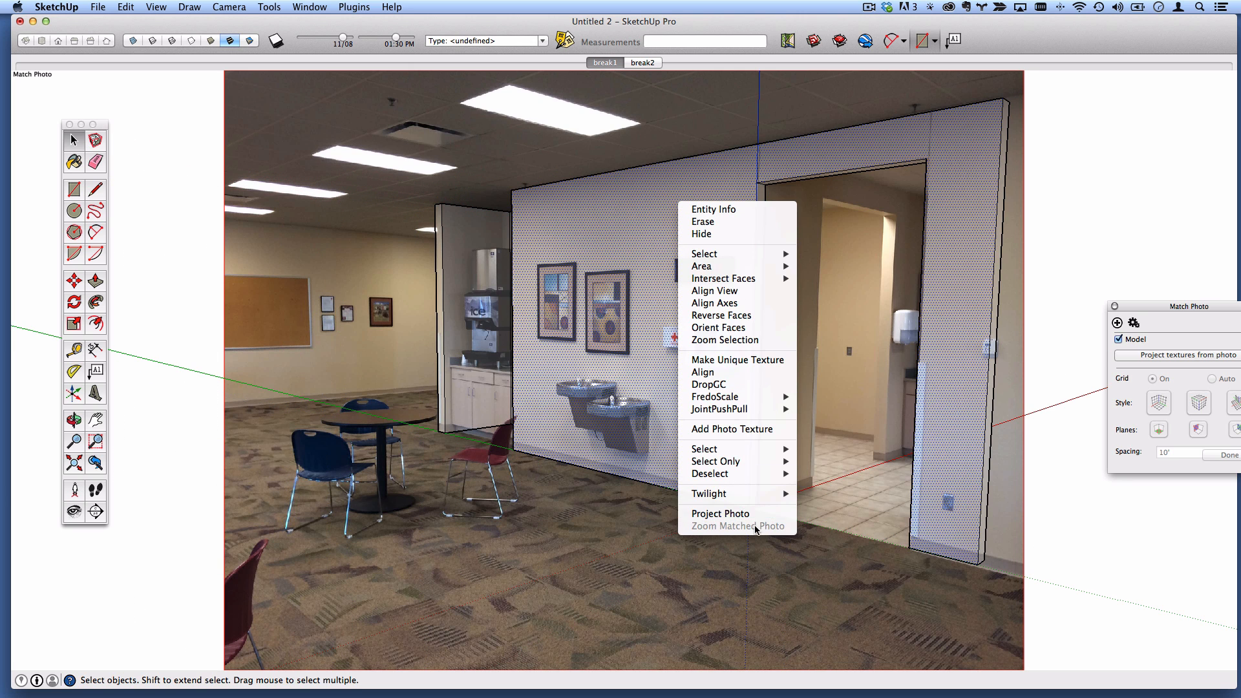
left_click(716, 513)
- View the model from the vending-machine doorway's side, then switch to Finder and preview break3.JPG in the mp example folder
scroll(600, 340, "down", 3)
middle_click_drag(600, 340, 706, 280)
scroll(679, 361, "up", 5)
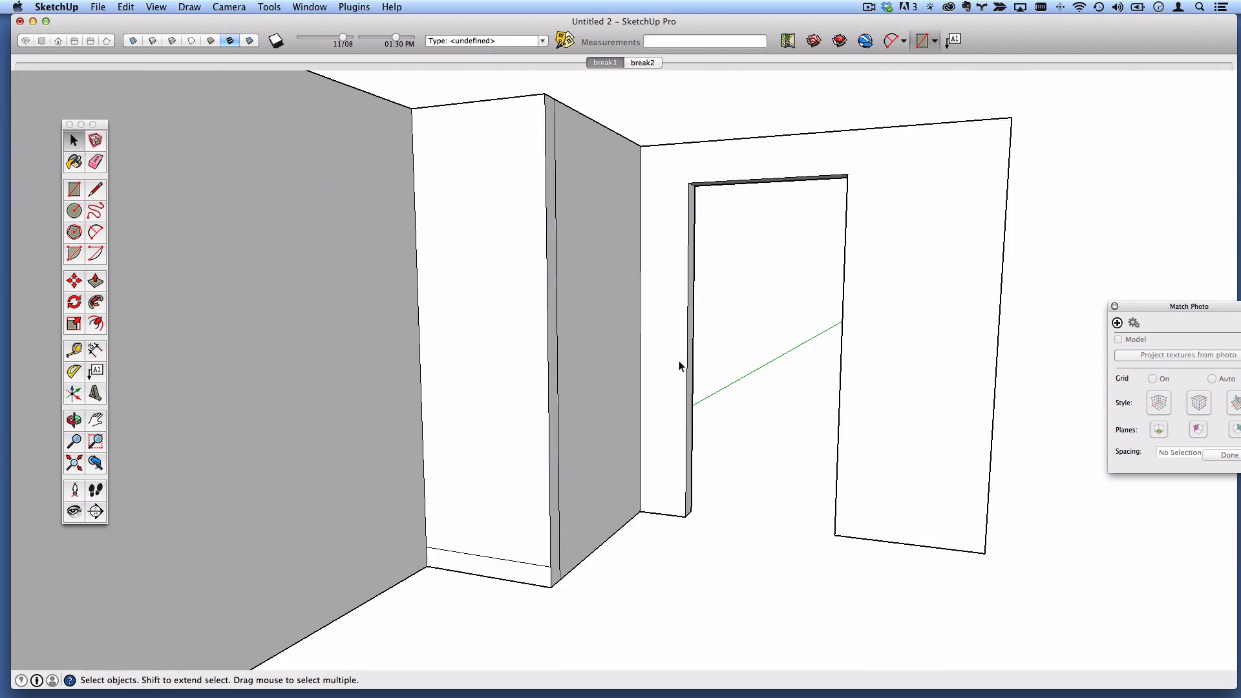
middle_click_drag(679, 361, 695, 313, "shift")
scroll(695, 312, "down", 6)
scroll(695, 310, "up", 1)
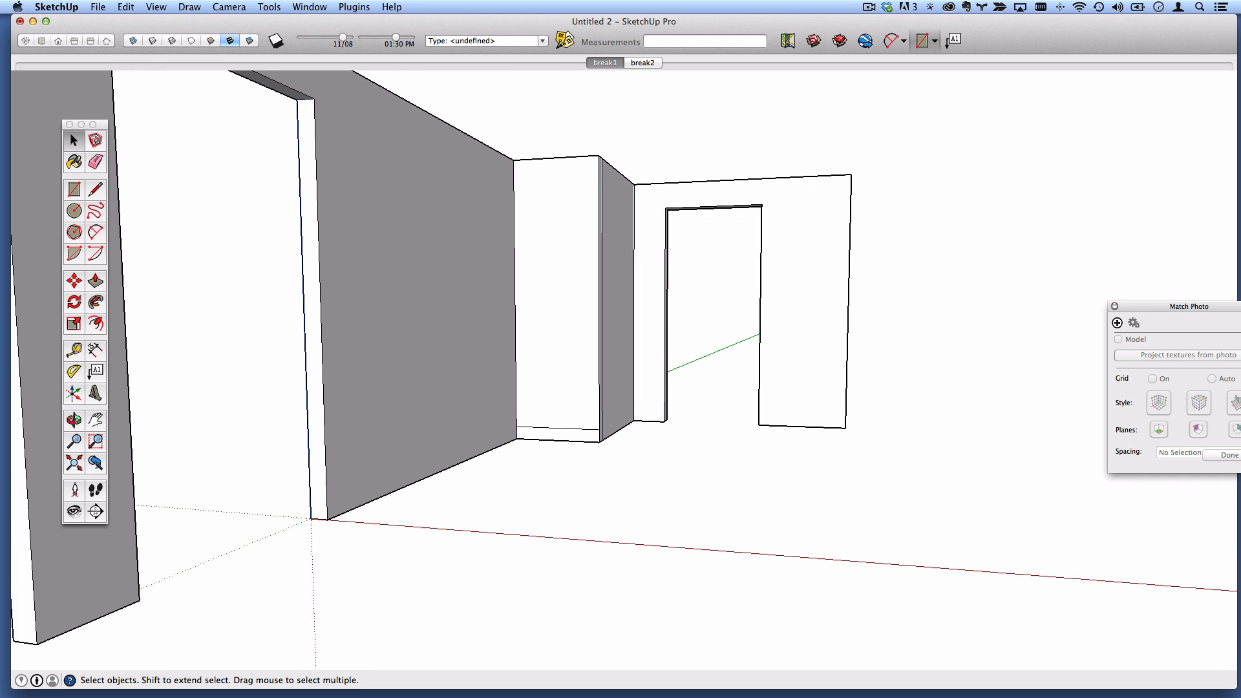
key("super+Tab")
left_click(397, 302)
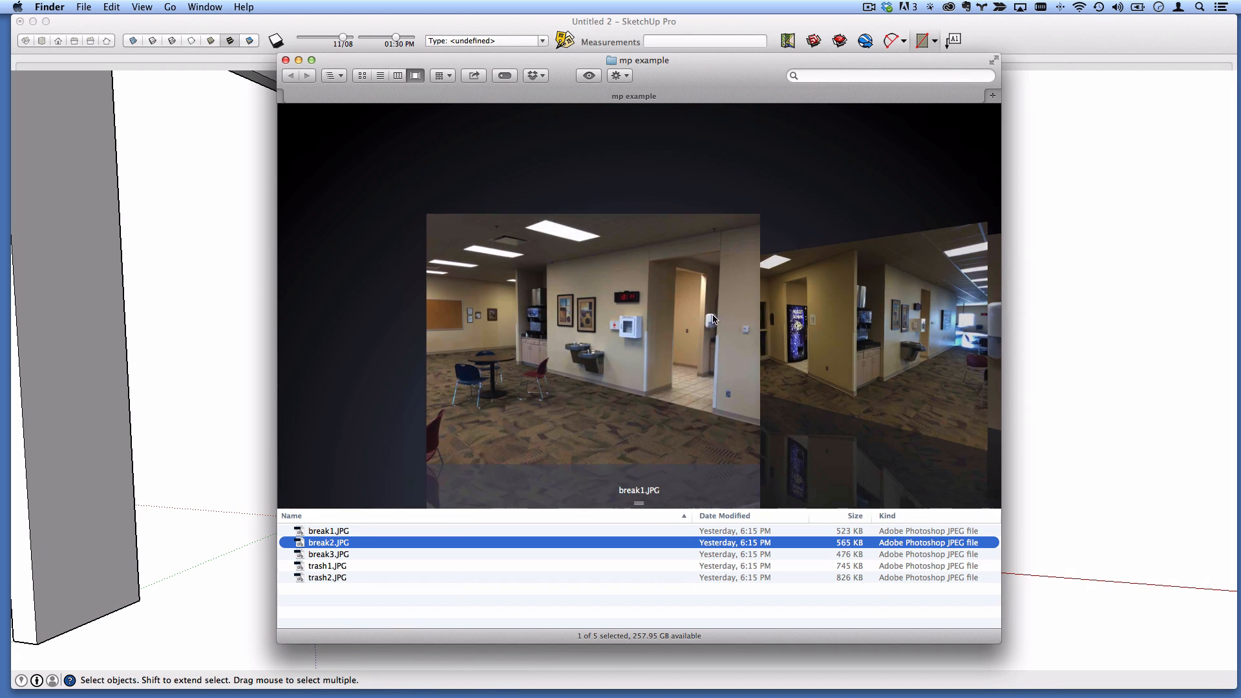
left_click(837, 325)
left_click(859, 329)
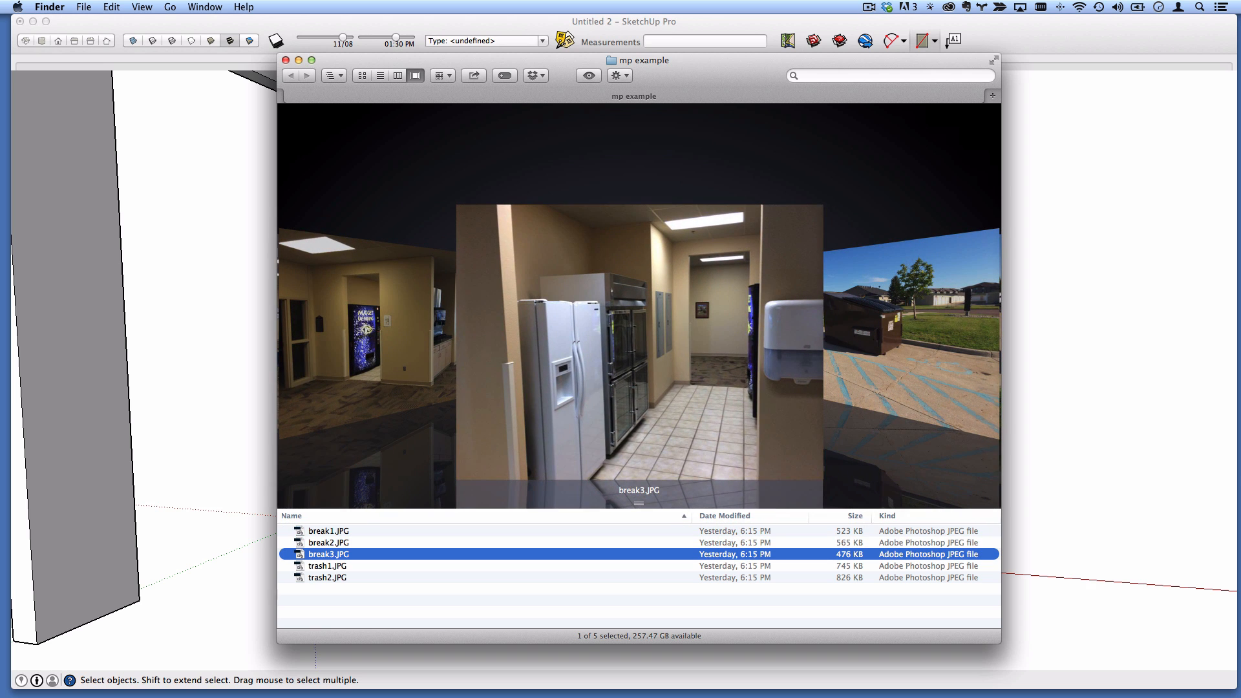
- Switch back to SketchUp, clear the fargo.skp window out of the way and return to the Untitled 2 model
key("super+Tab")
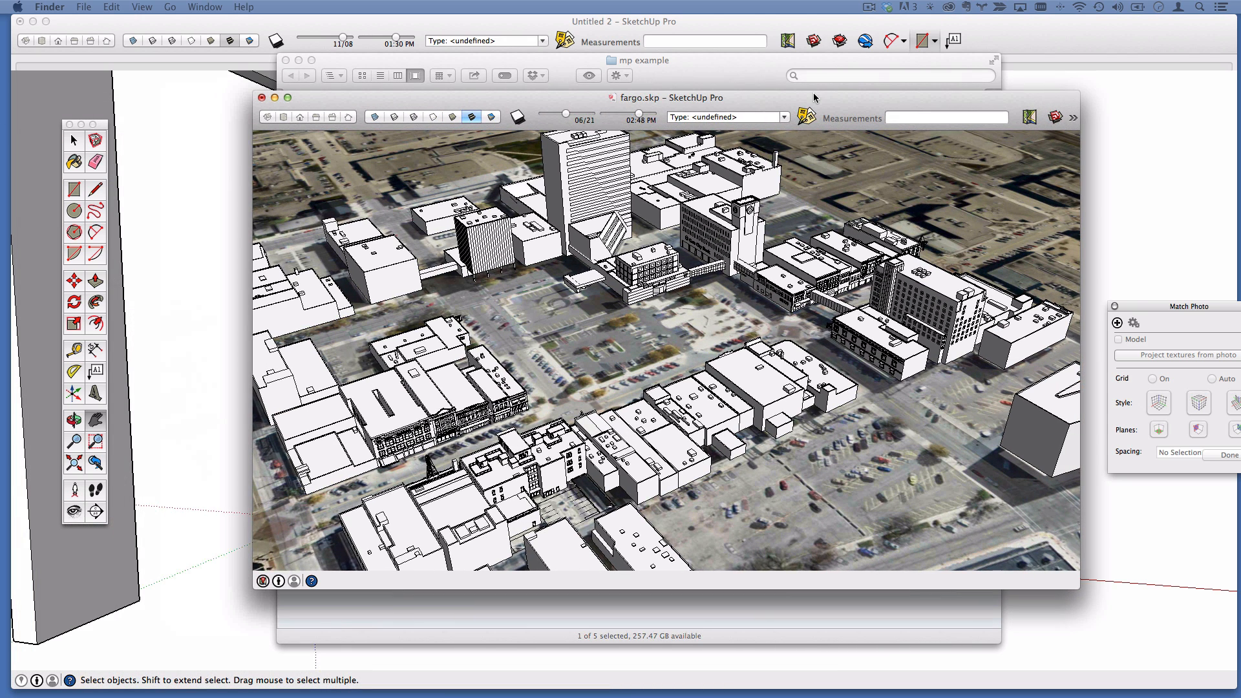
left_click_drag(814, 97, 809, 119)
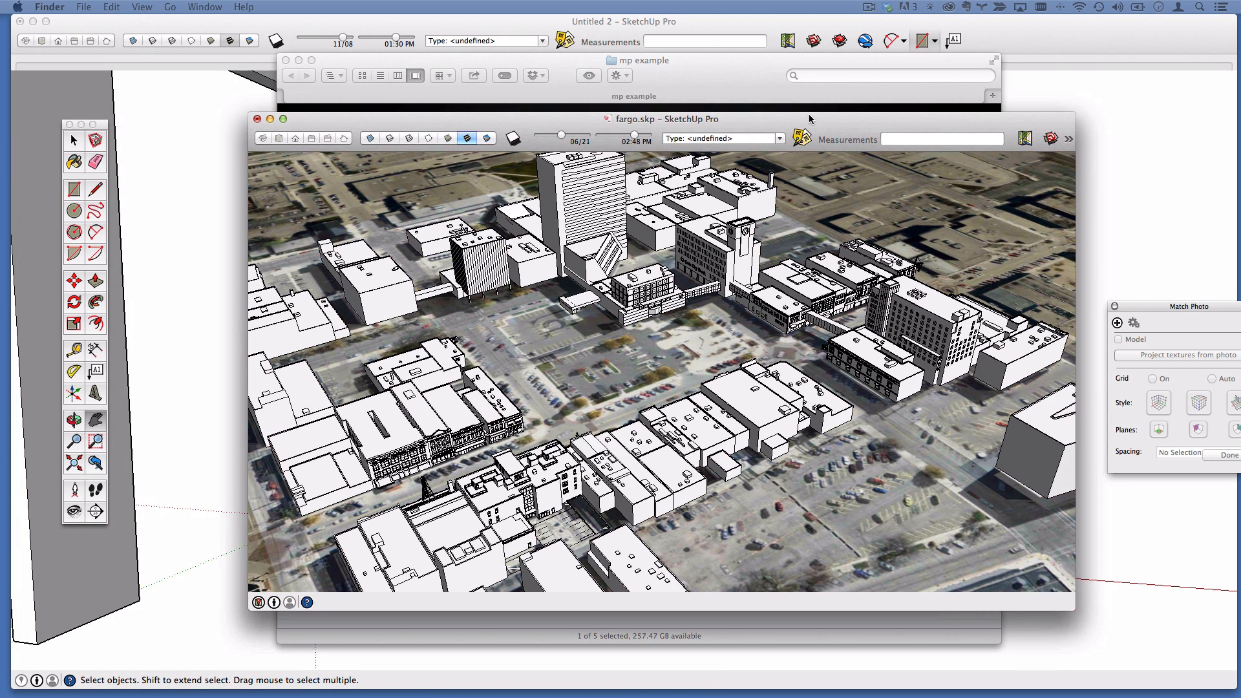
left_click(809, 119)
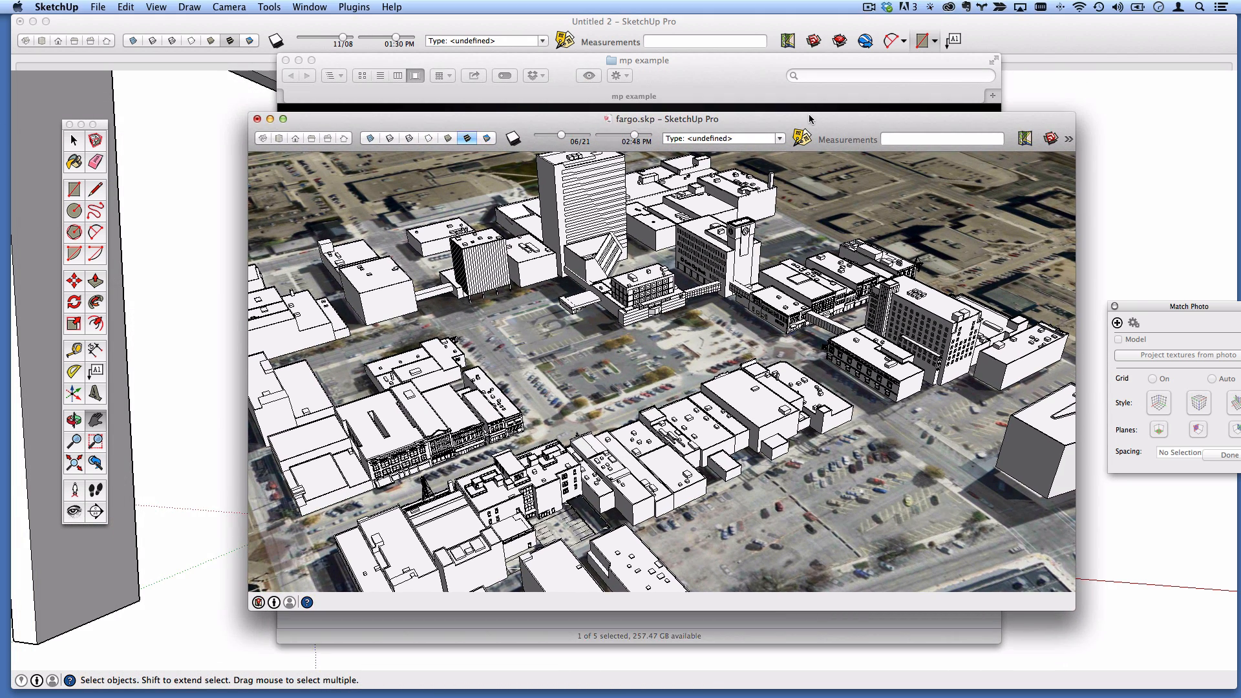
left_click_drag(838, 117, 762, 138)
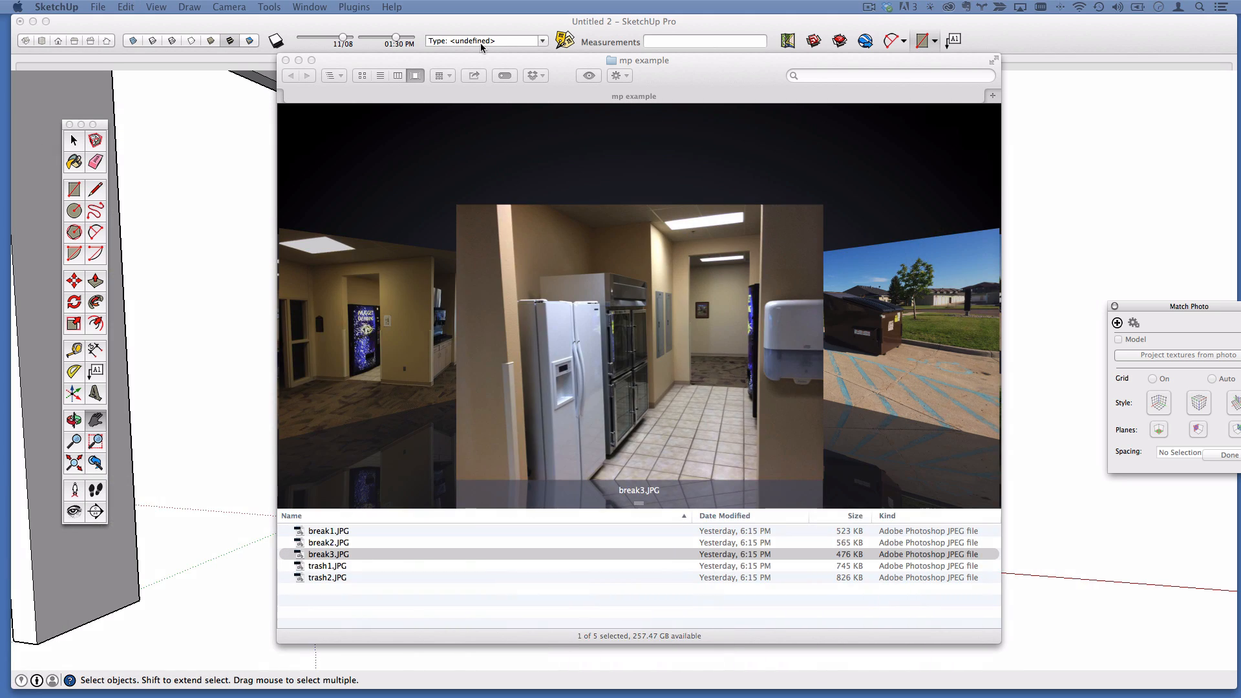
left_click(700, 105)
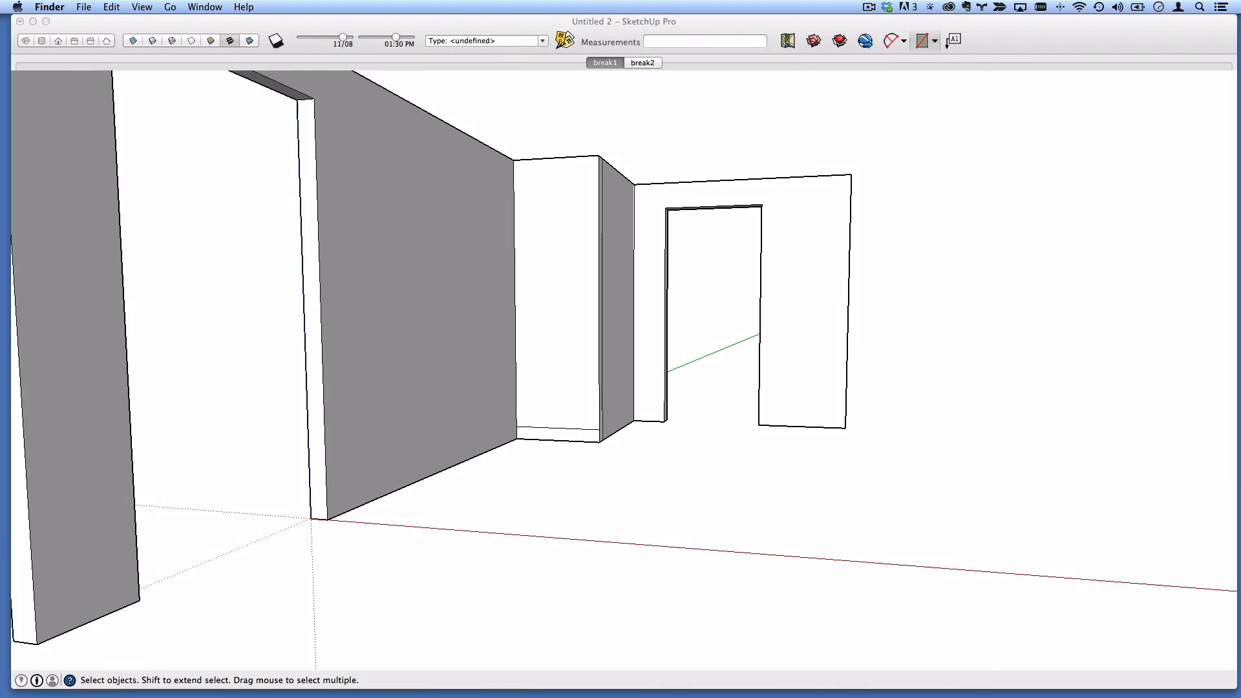
- Move the axes origin to the bottom corner of the far doorway's jamb beside the alcove
scroll(676, 396, "up", 3)
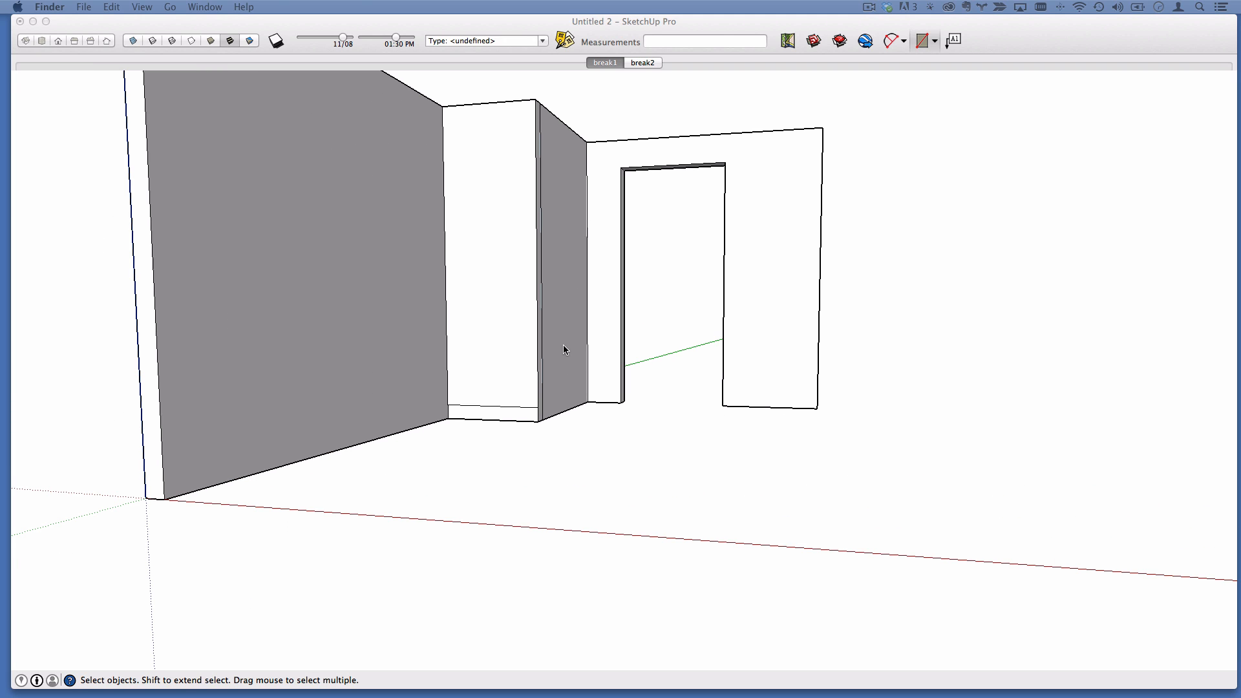
middle_click_drag(545, 305, 585, 362, "shift")
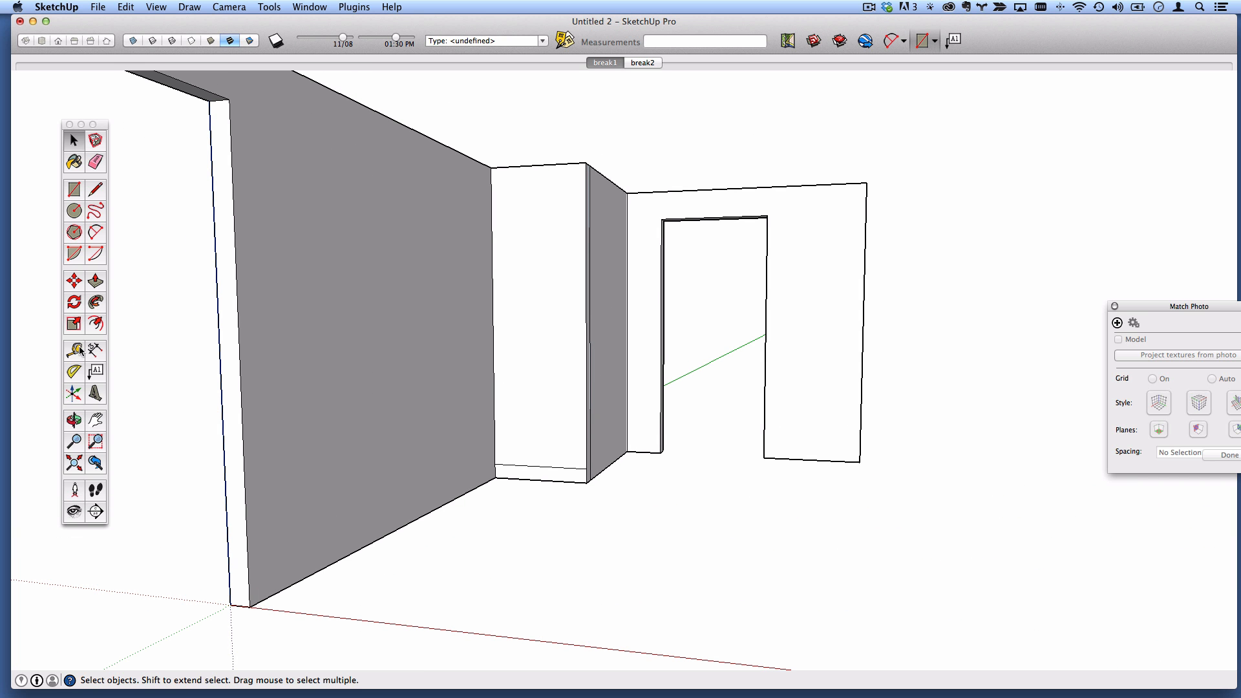
left_click(73, 393)
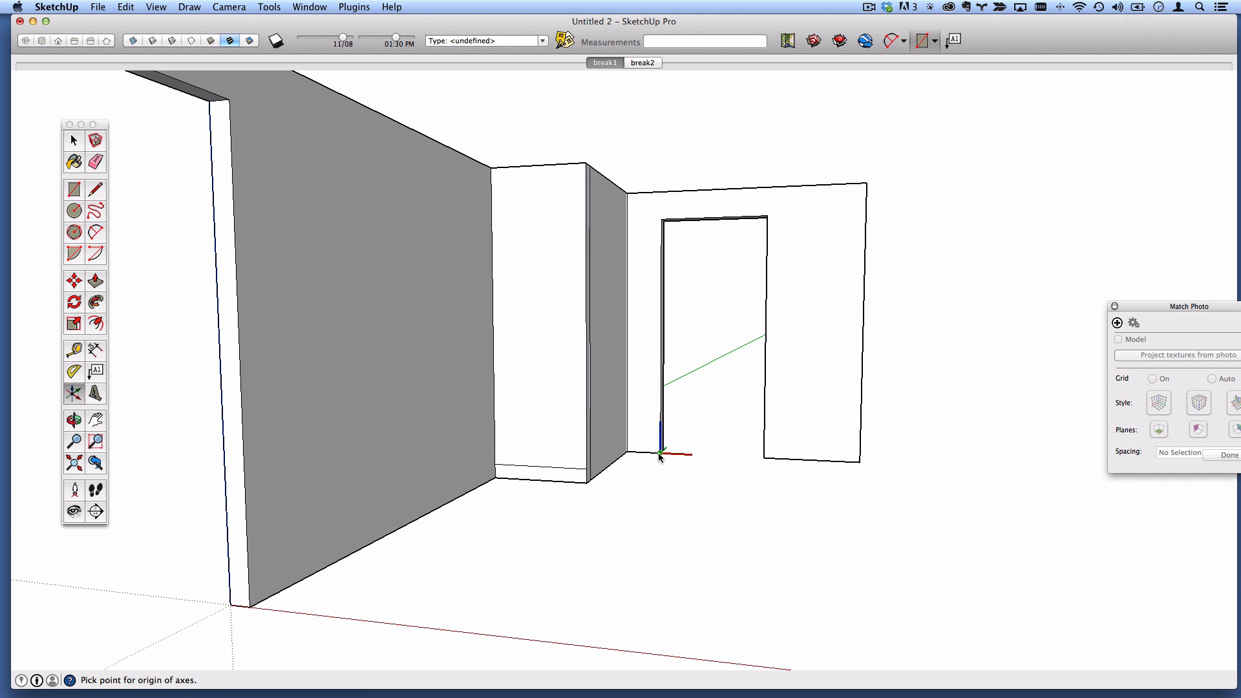
left_click(700, 430)
- Import break3.JPG from the mp example folder as a new matched photo
scroll(699, 431, "down", 4)
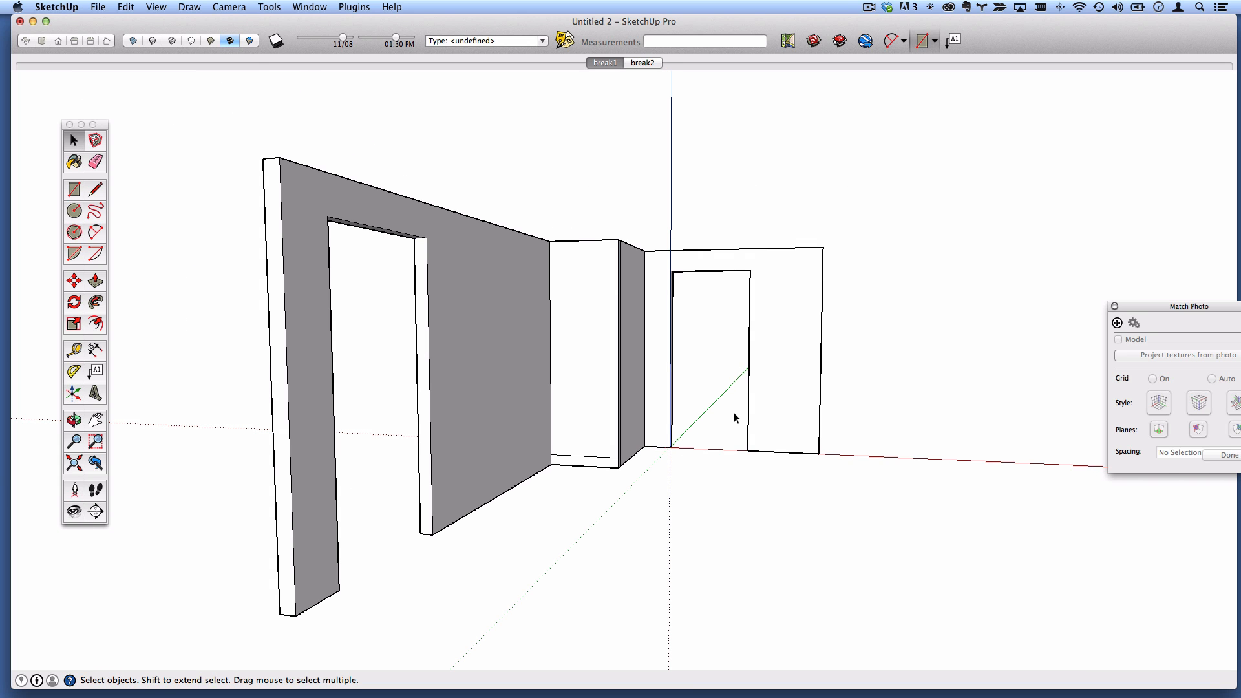
scroll(681, 421, "up", 2)
left_click(98, 7)
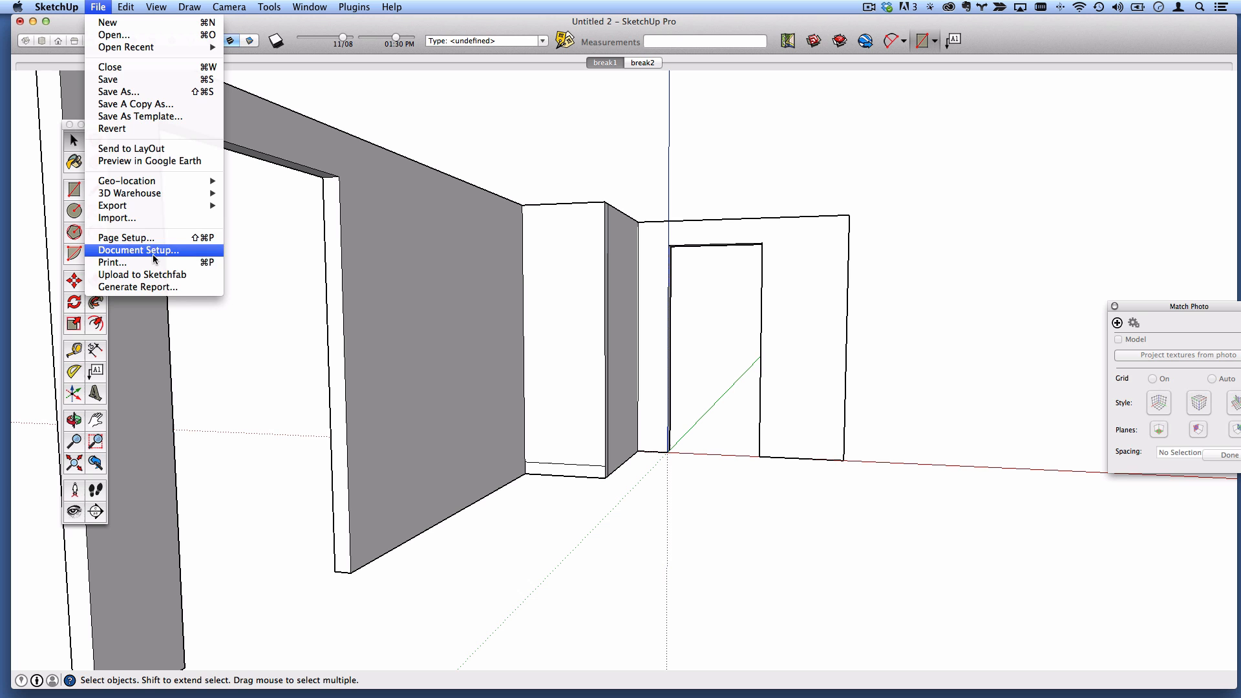
left_click(110, 223)
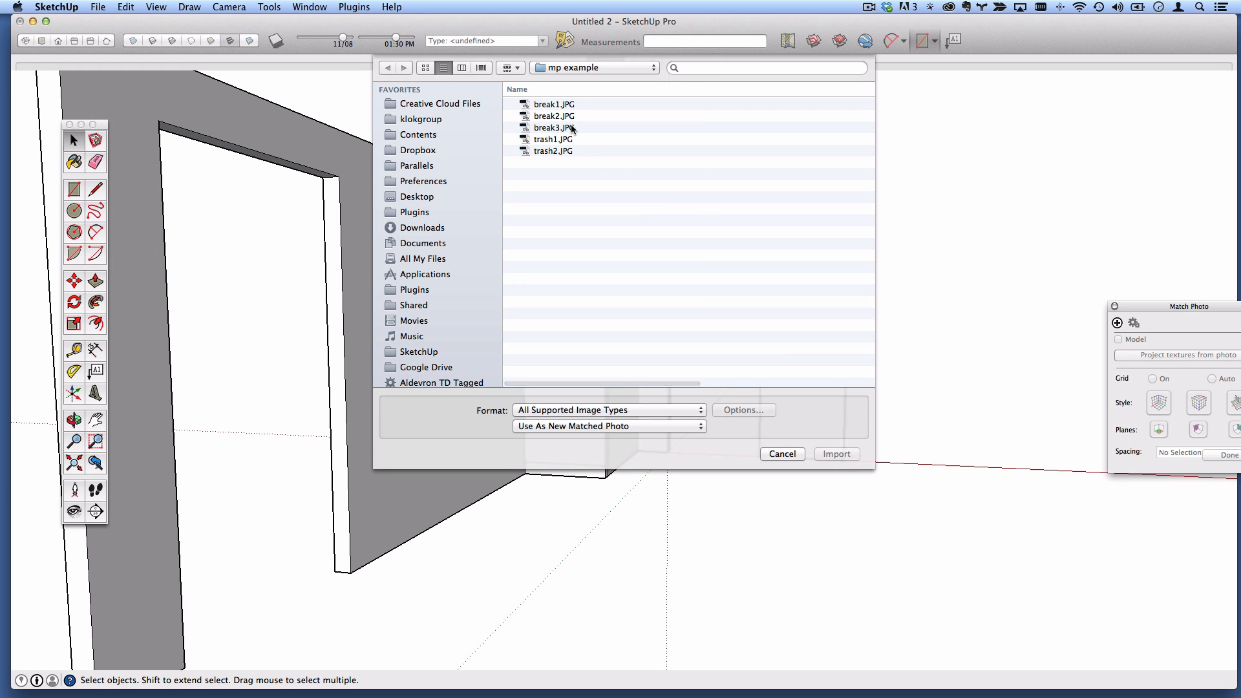
left_click(561, 128)
left_click(836, 453)
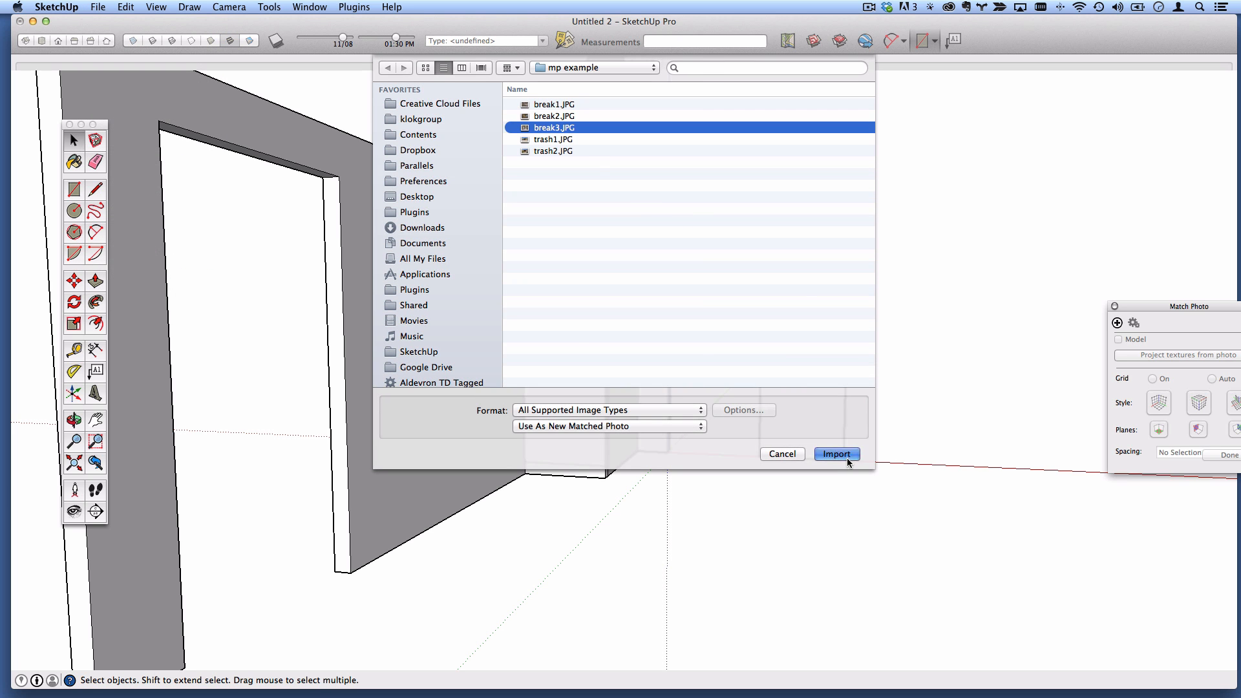
- Place the matched photo's origin grip on the floor corner at the base of the far doorway's left jamb
scroll(665, 455, "down", 2)
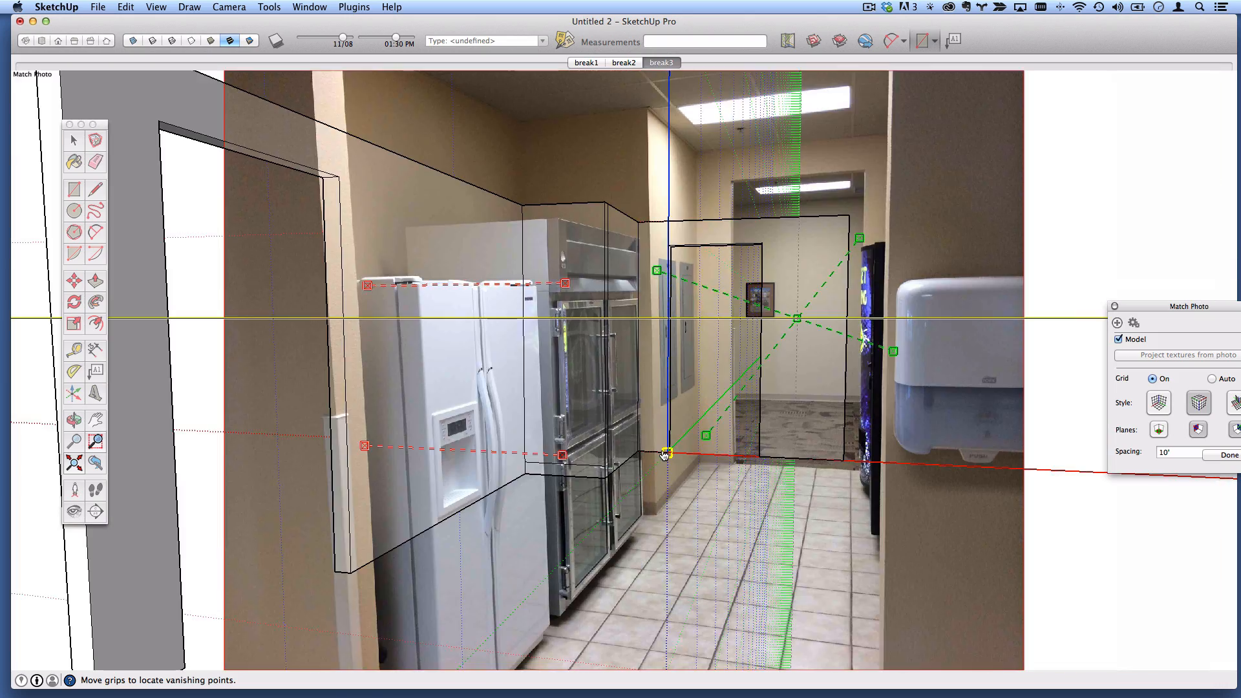
scroll(667, 454, "up", 2)
scroll(677, 453, "up", 3)
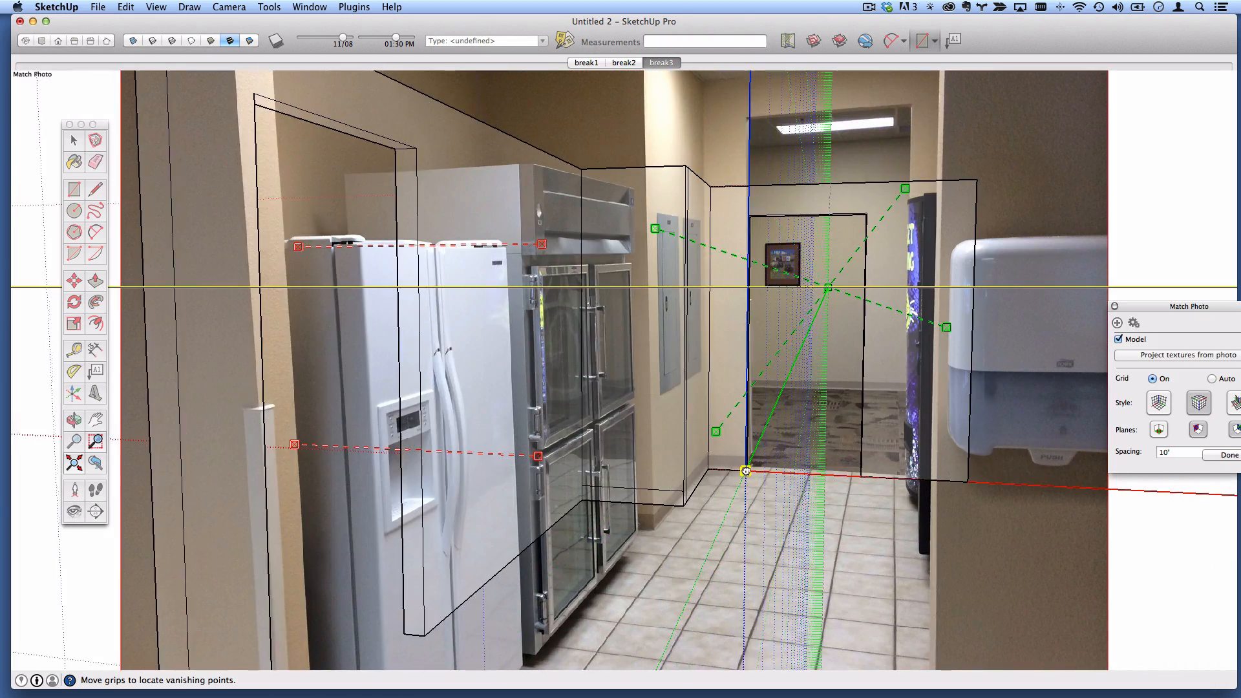
scroll(747, 473, "up", 4)
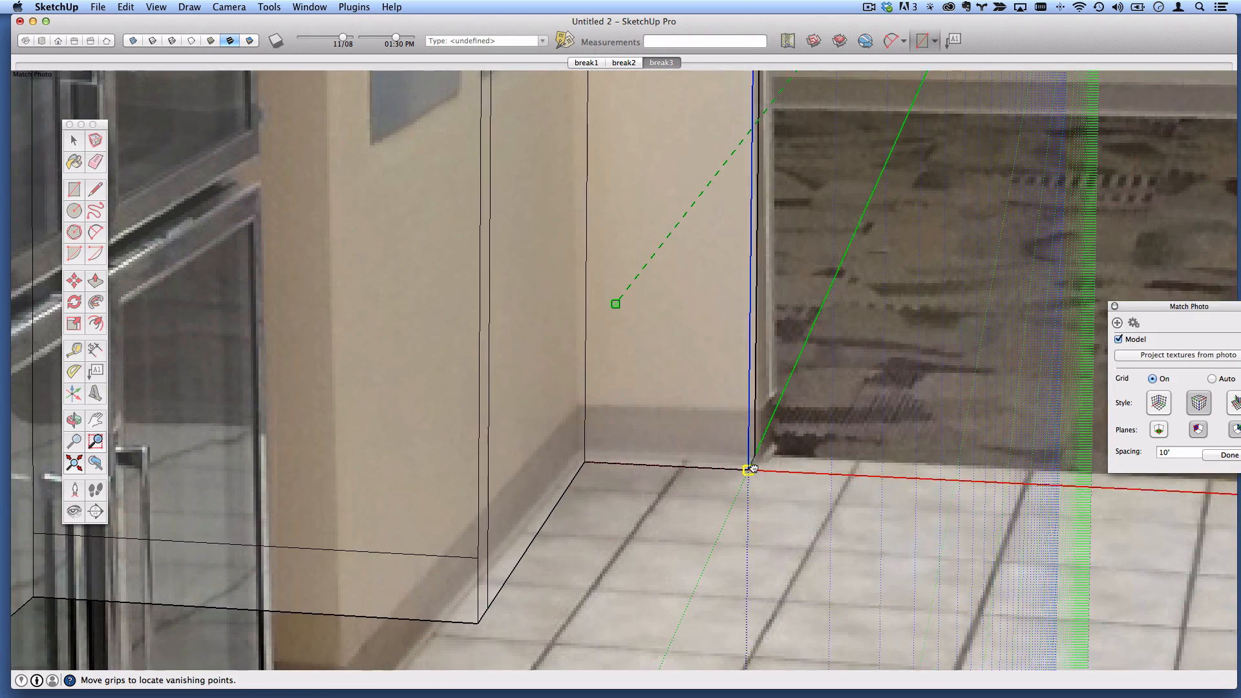
scroll(761, 460, "down", 5)
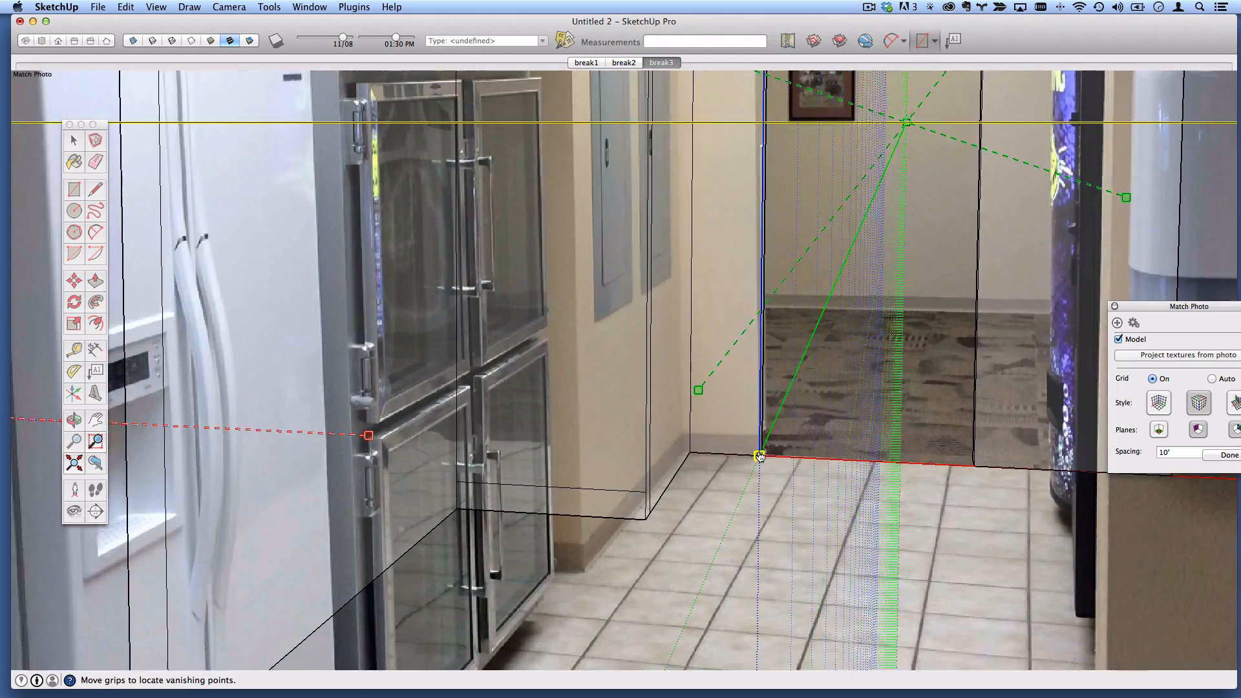
scroll(770, 387, "down", 3)
scroll(757, 278, "down", 3)
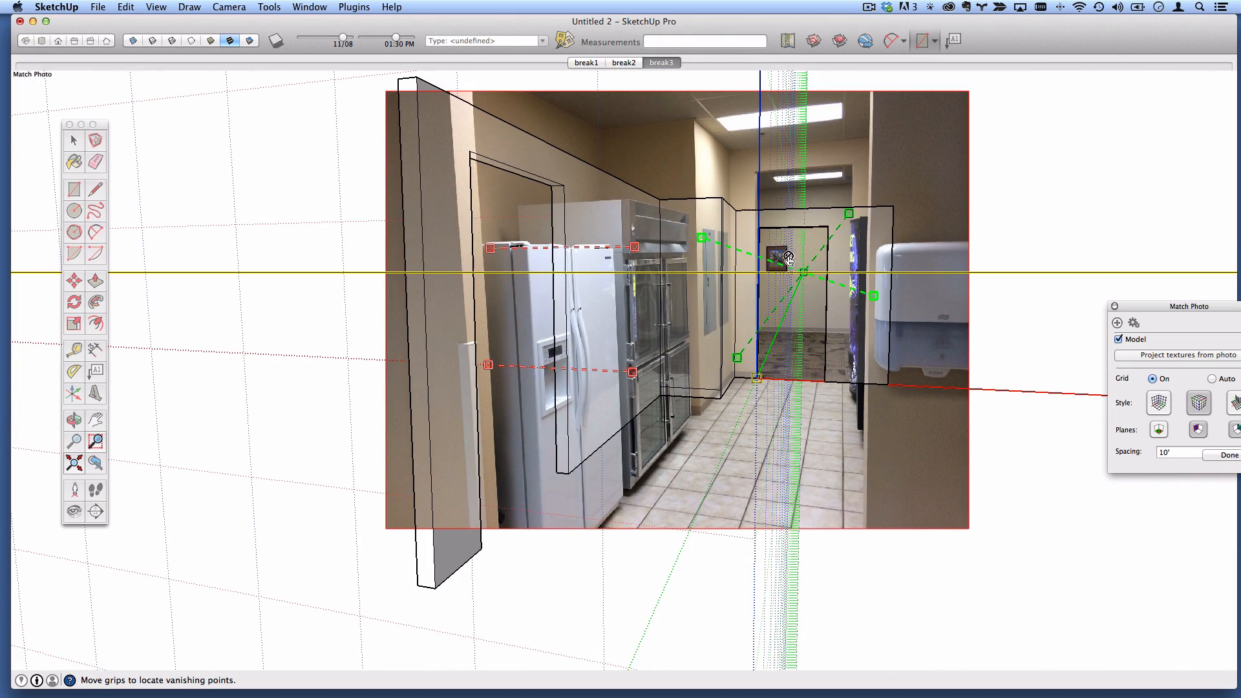
- Relocate the vanishing-point bars, green ones to the upper wall and a floor grout line, red ones to the ceiling and floor
left_click_drag(782, 269, 717, 214)
left_click_drag(760, 352, 679, 489)
left_click_drag(568, 372, 573, 440)
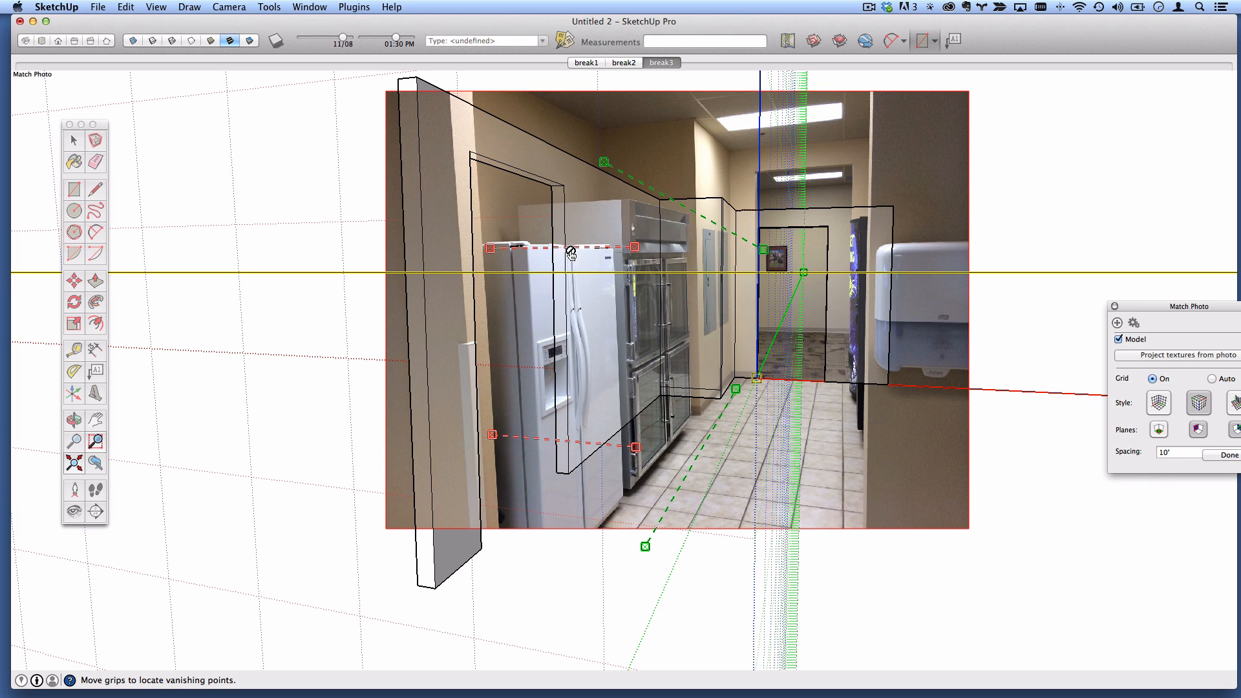
left_click_drag(585, 252, 657, 135)
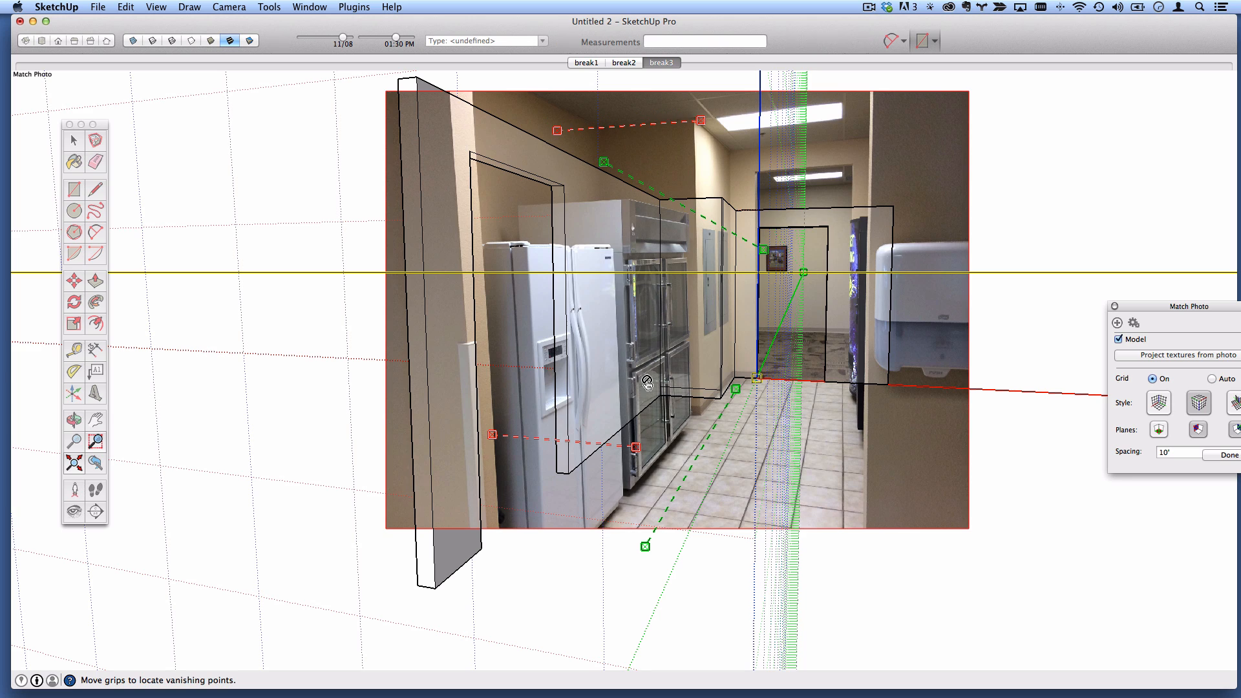
left_click_drag(572, 444, 602, 450)
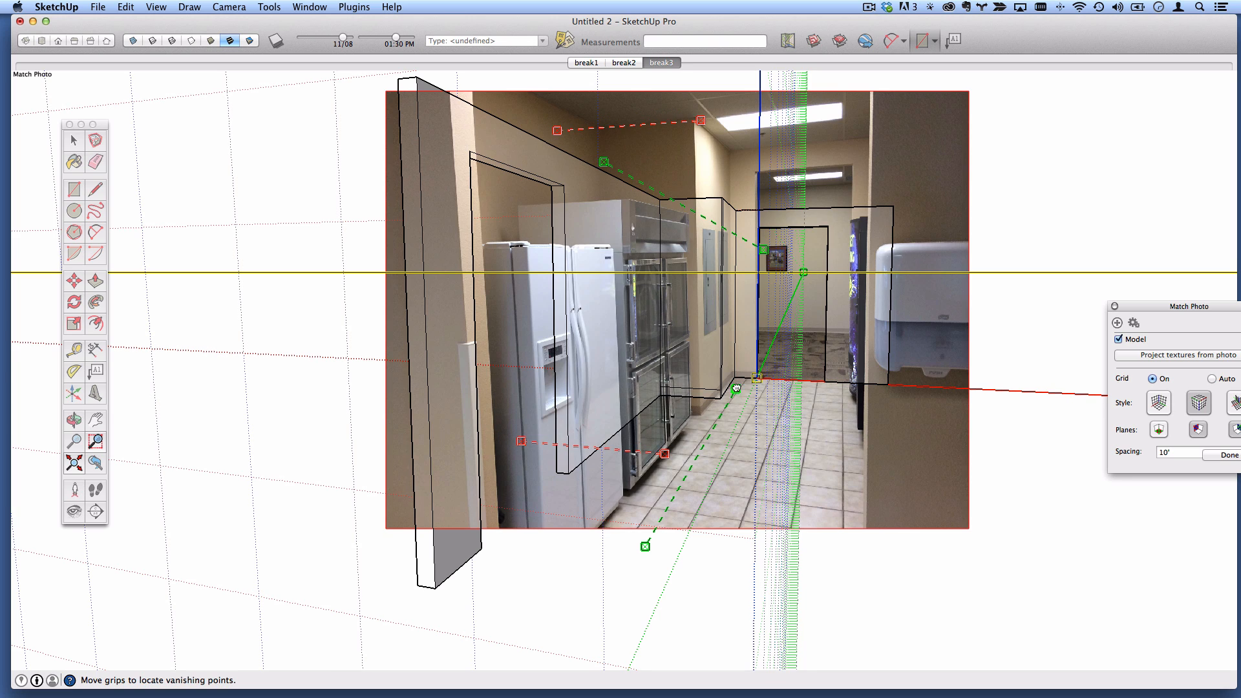
- Align both ends of the lower green vanishing-point bar with the floor tile grout line running toward the far doorway
left_click_drag(736, 388, 746, 375)
left_click_drag(646, 545, 633, 537)
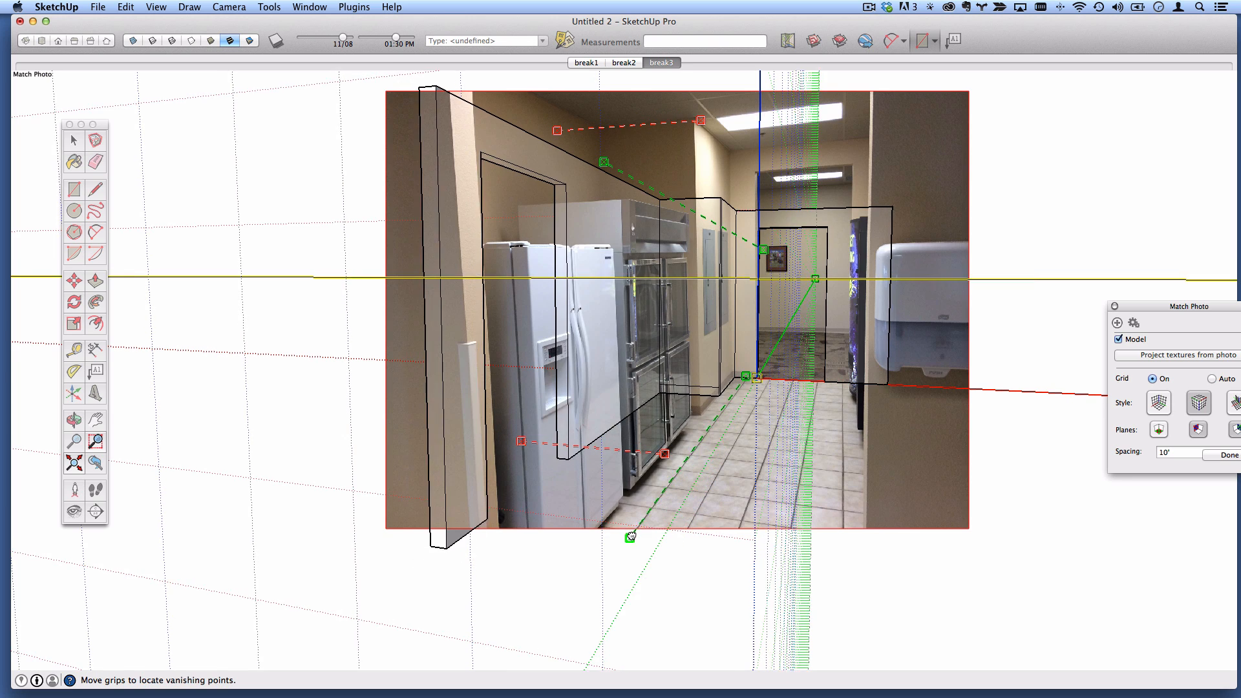
scroll(633, 539, "up", 5)
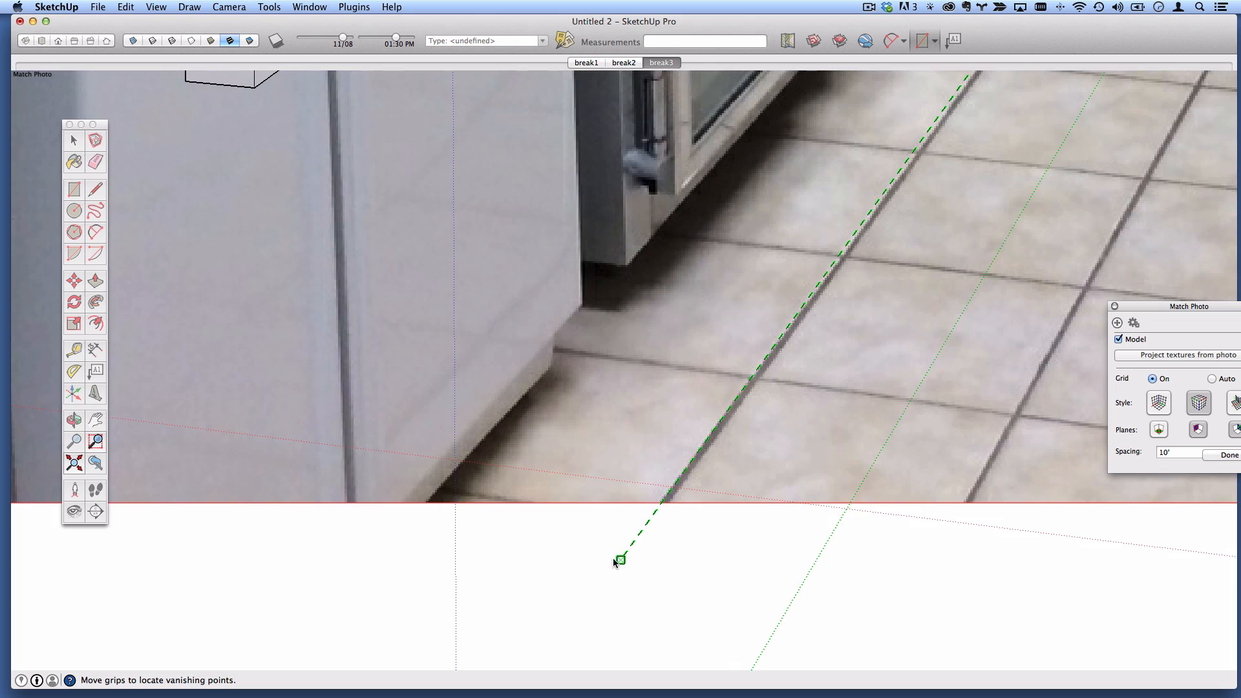
scroll(622, 556, "down", 6)
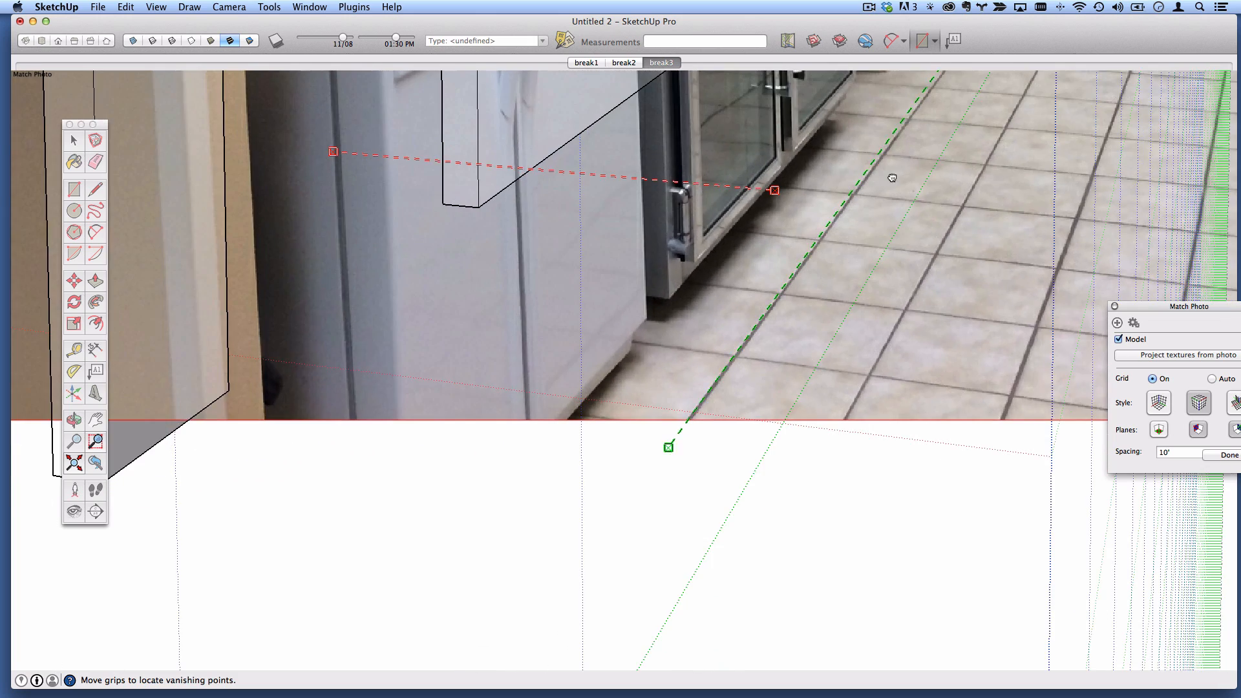
scroll(554, 545, "down", 2)
scroll(698, 324, "up", 5)
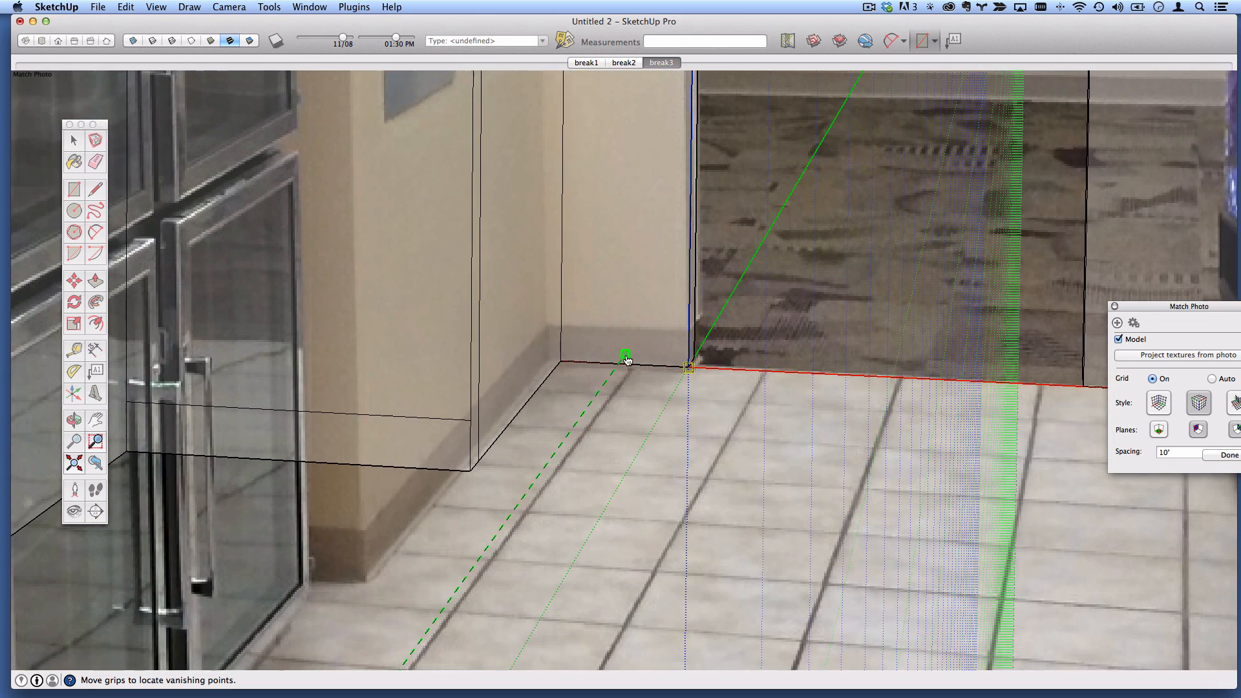
left_click_drag(629, 358, 640, 359)
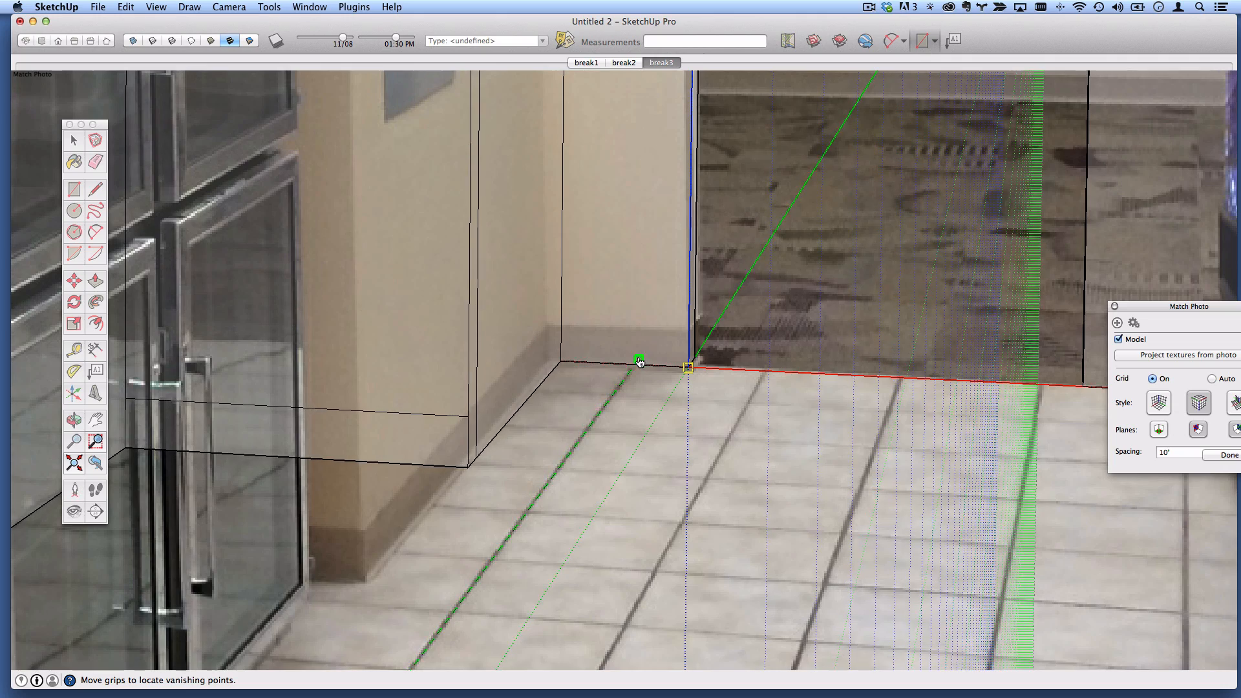
- Try to align the upper green vanishing-point bar with the wall-ceiling edge above the electrical panels
scroll(640, 361, "down", 5)
scroll(602, 310, "up", 5)
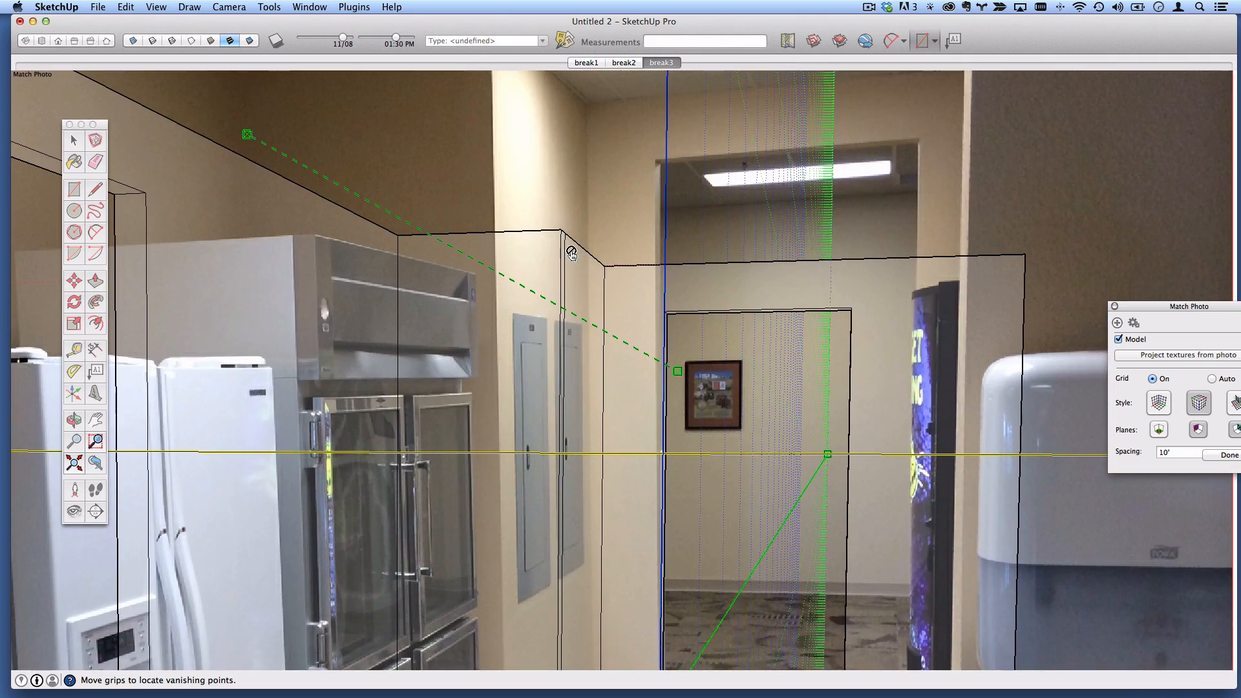
scroll(571, 254, "down", 4)
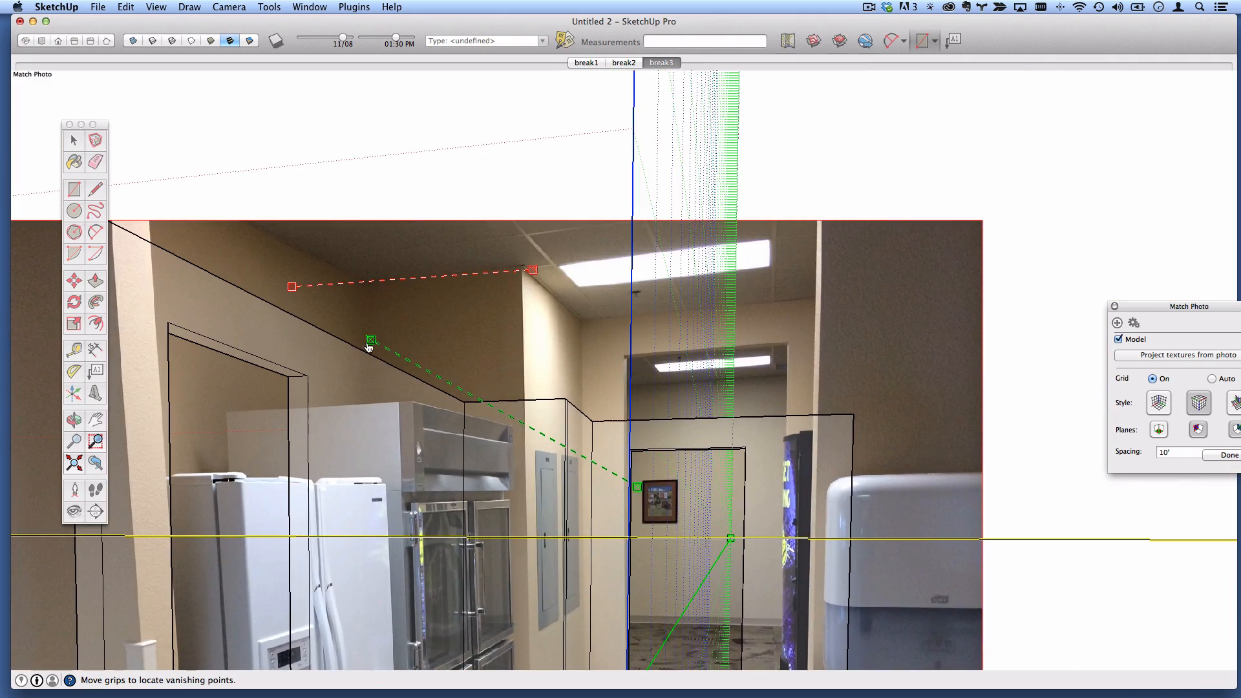
left_click_drag(368, 348, 486, 247)
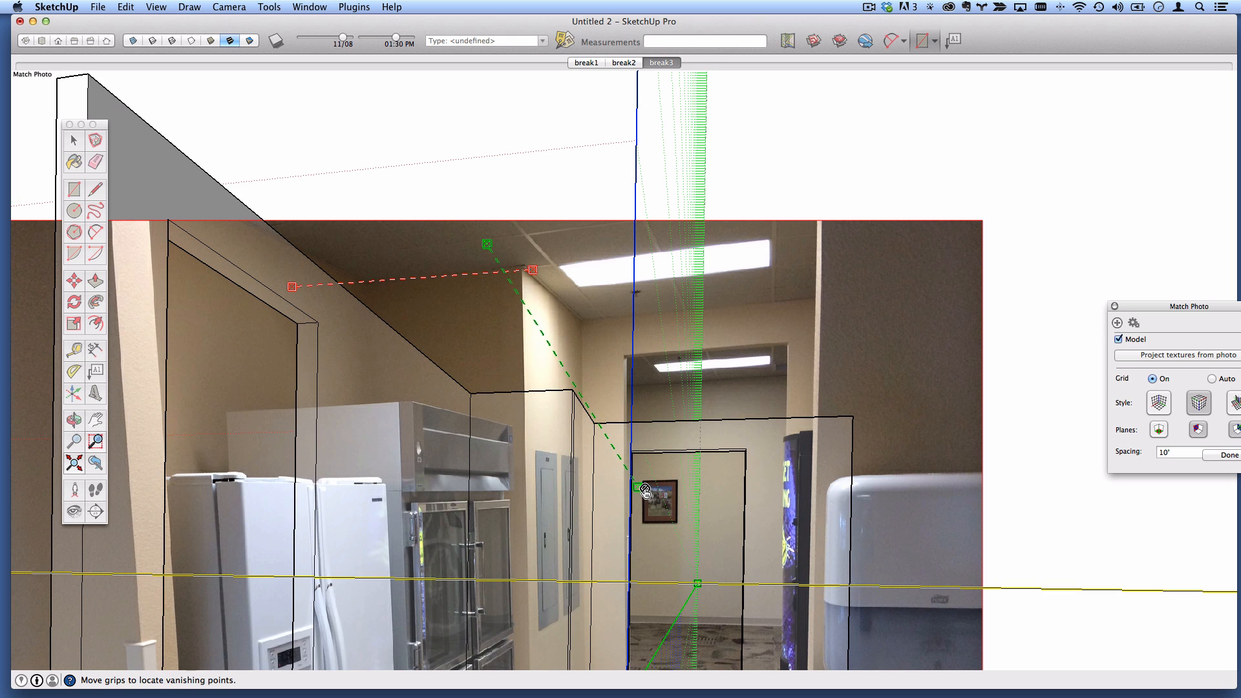
left_click_drag(642, 489, 613, 371)
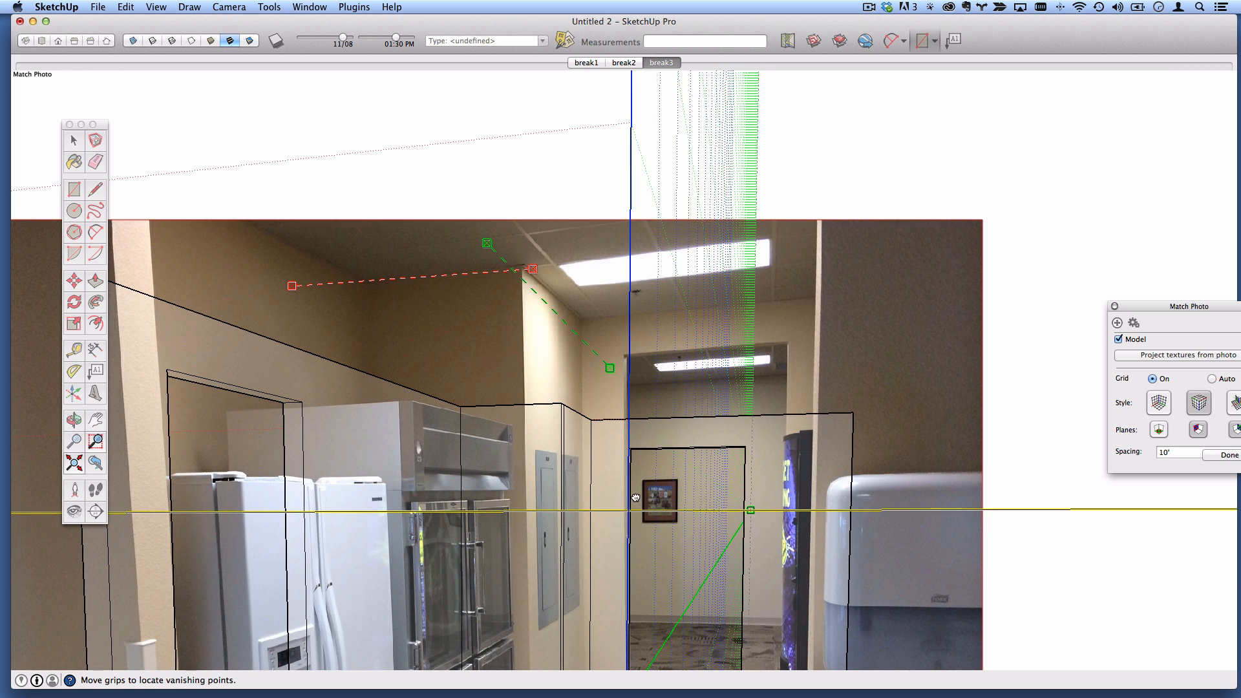
middle_click_drag(637, 646, 607, 477, "shift")
middle_click_drag(488, 132, 518, 366, "shift")
left_click_drag(551, 371, 553, 326)
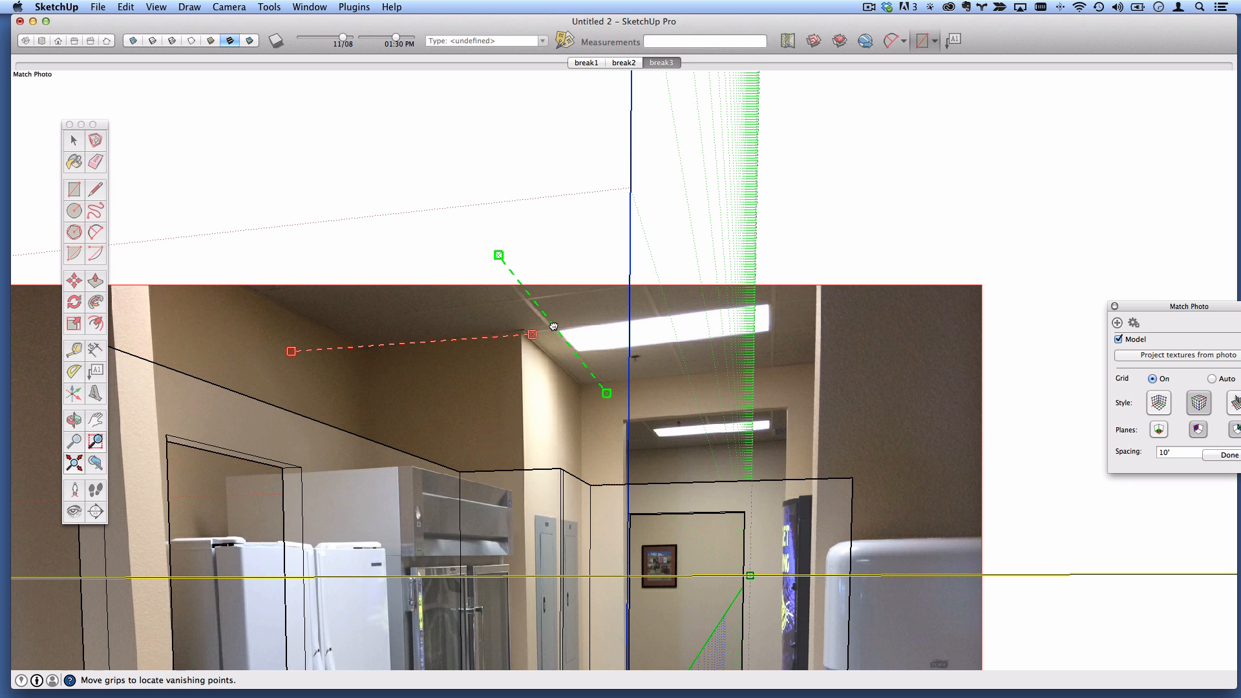
left_click_drag(498, 257, 489, 258)
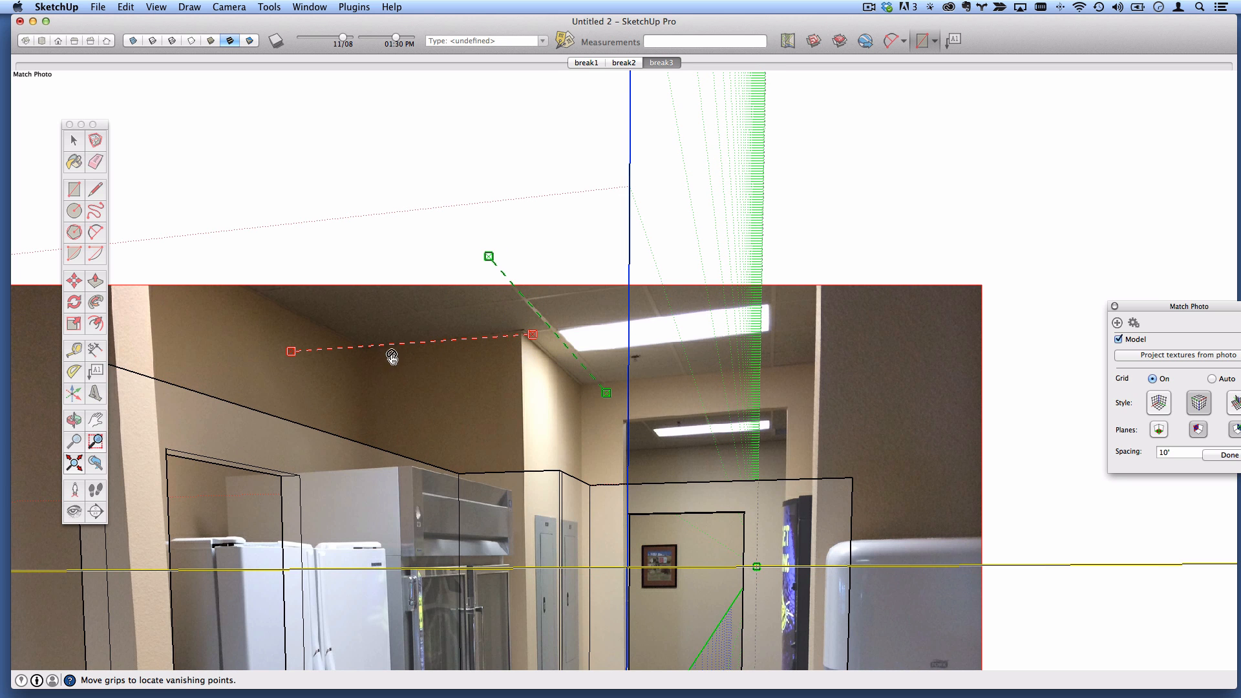
- Try to realign the upper red vanishing-point bar with the ceiling edge of the wall behind the refrigerators
left_click_drag(292, 352, 333, 348)
left_click_drag(528, 335, 531, 330)
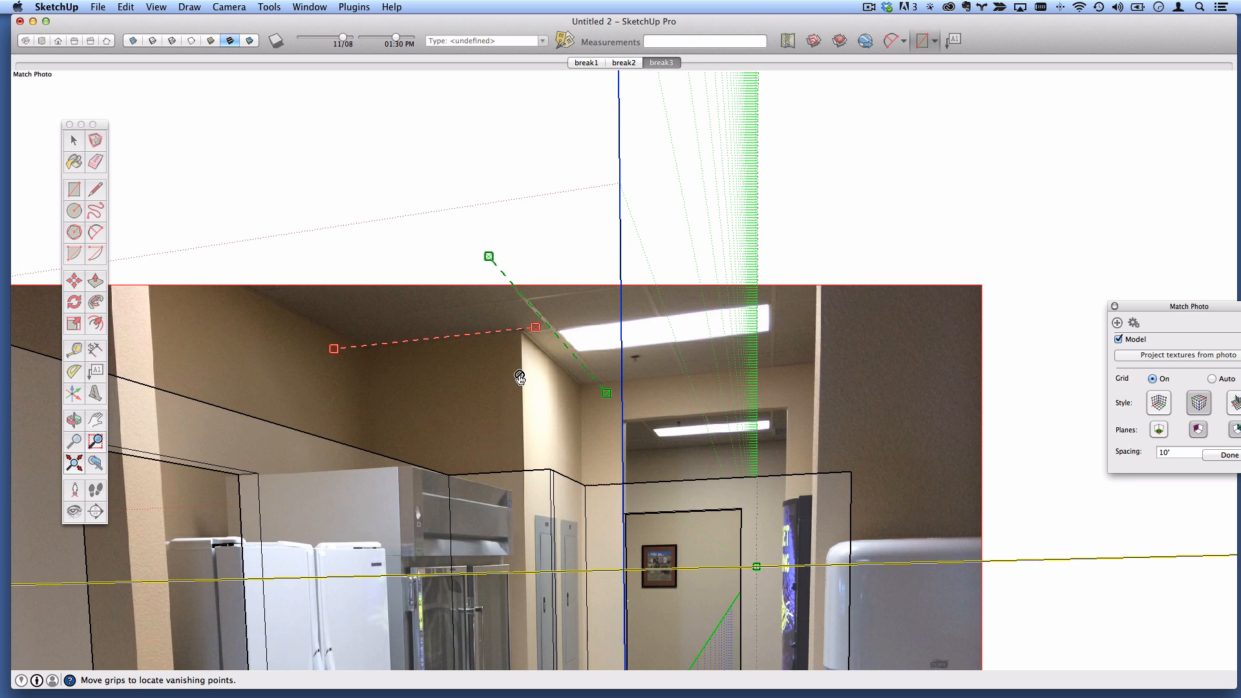
scroll(520, 378, "down", 3)
middle_click_drag(519, 379, 526, 144, "shift")
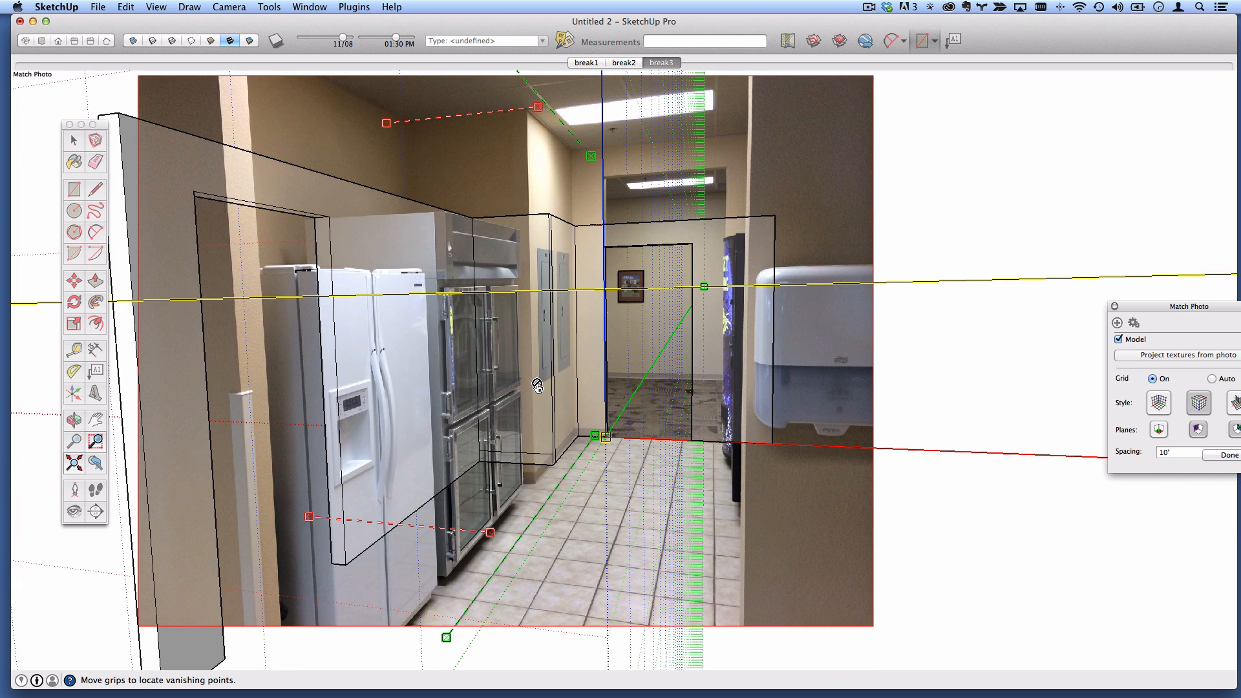
- Start the break3 photo match over and lay the upper green vanishing-point bar along the wall-ceiling edge above the electrical panels
right_click(494, 260)
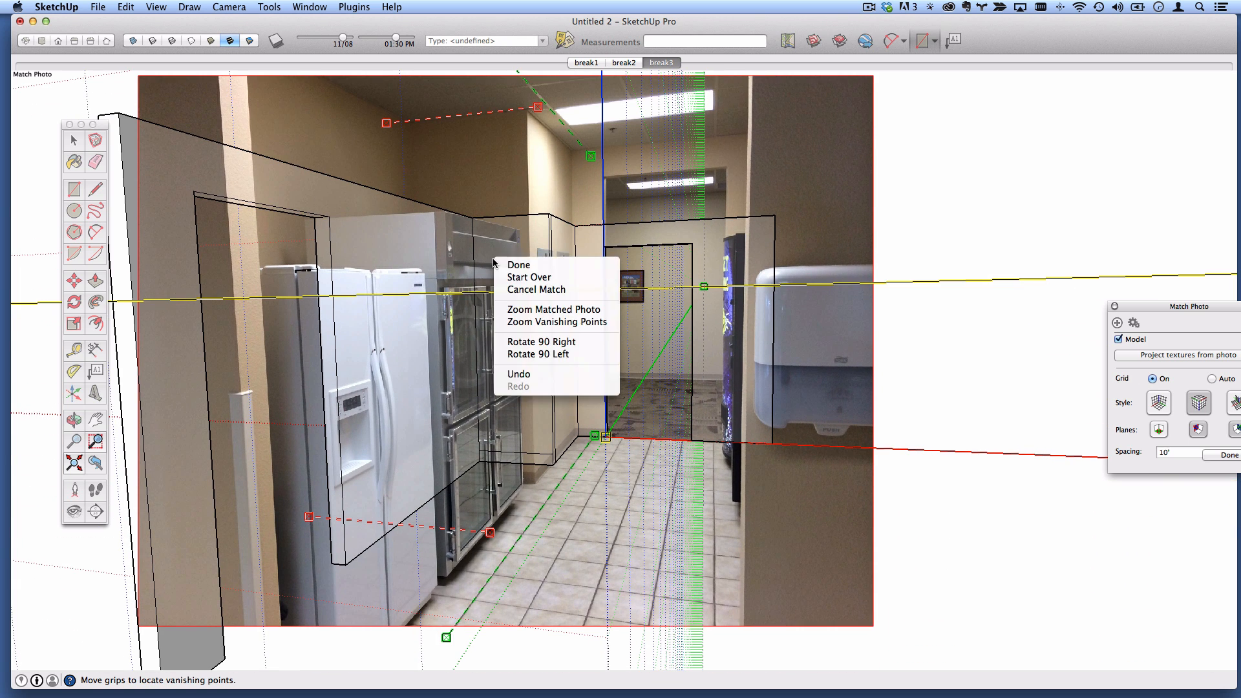
left_click(535, 278)
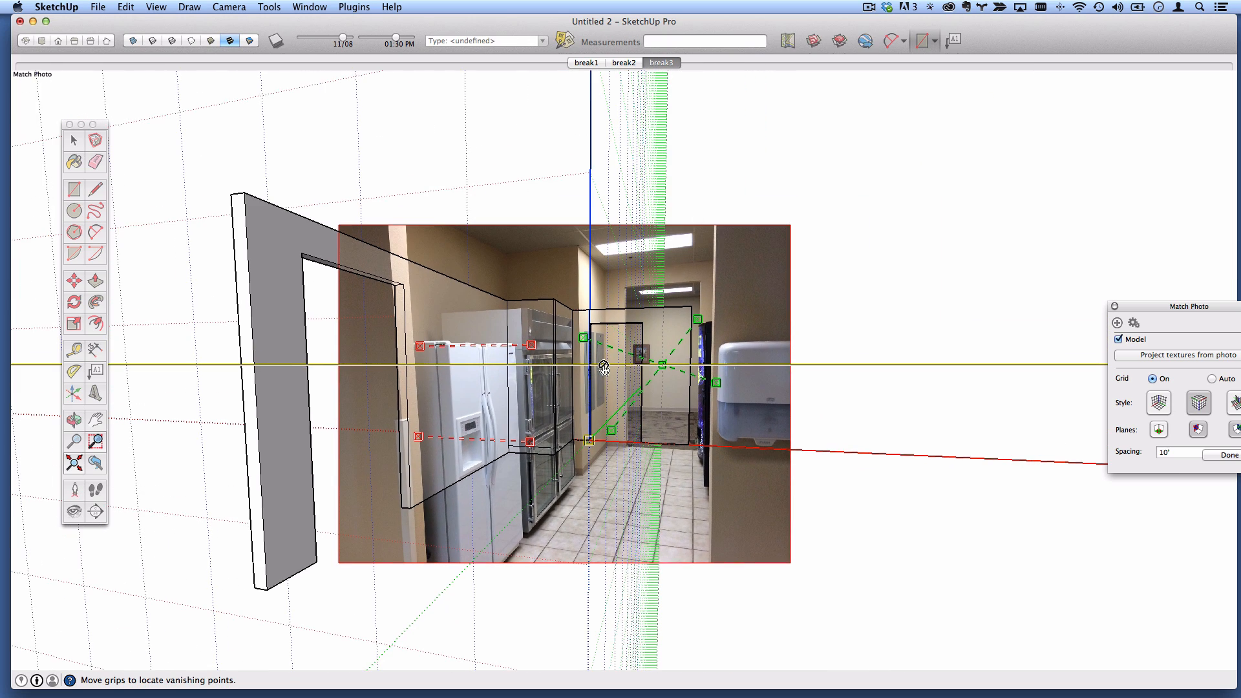
left_click_drag(583, 339, 569, 247)
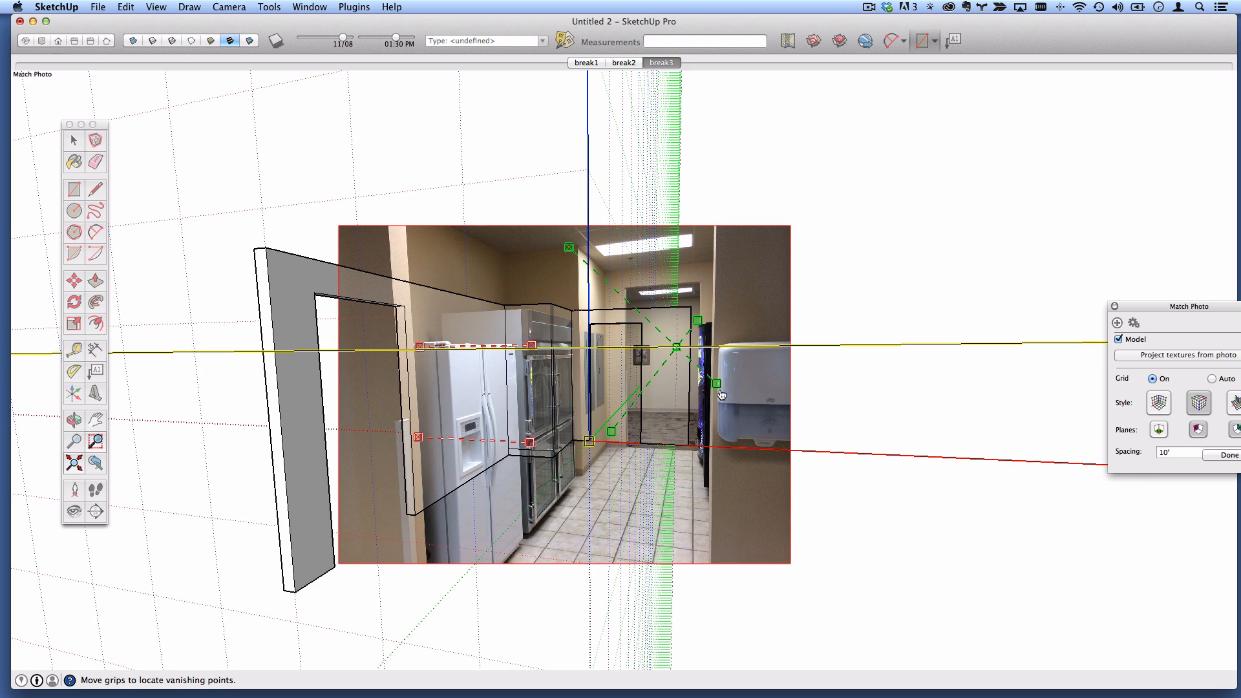
left_click_drag(717, 389, 608, 342)
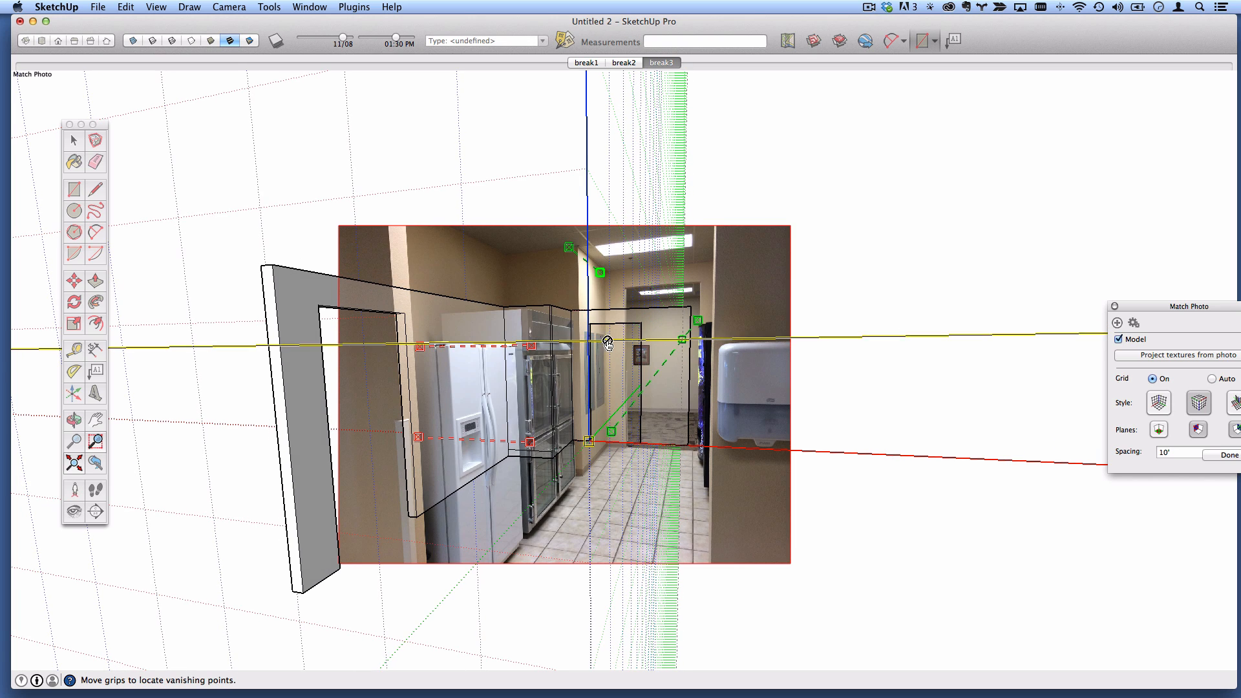
- Place the lower green vanishing-point bar along a floor grout line running toward the far doorway and check the origin grip at the jamb
left_click_drag(620, 437, 549, 560)
left_click_drag(586, 432, 624, 446)
scroll(622, 442, "up", 5)
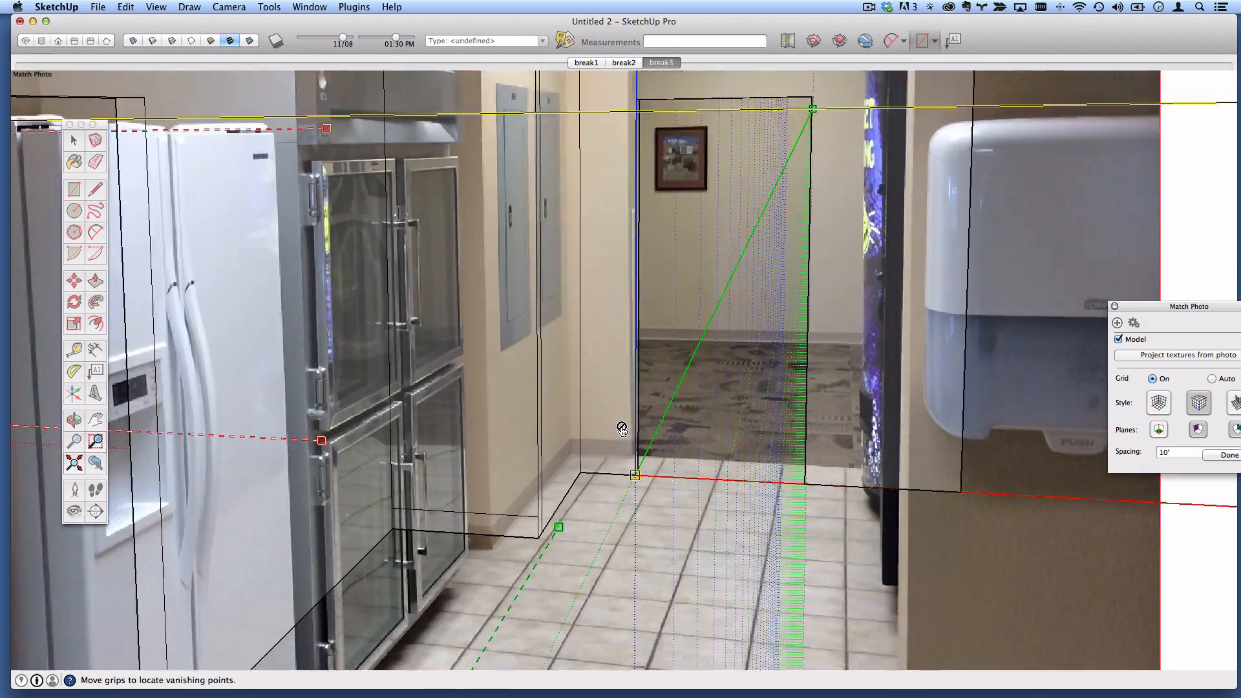
scroll(622, 430, "up", 4)
scroll(657, 546, "down", 8)
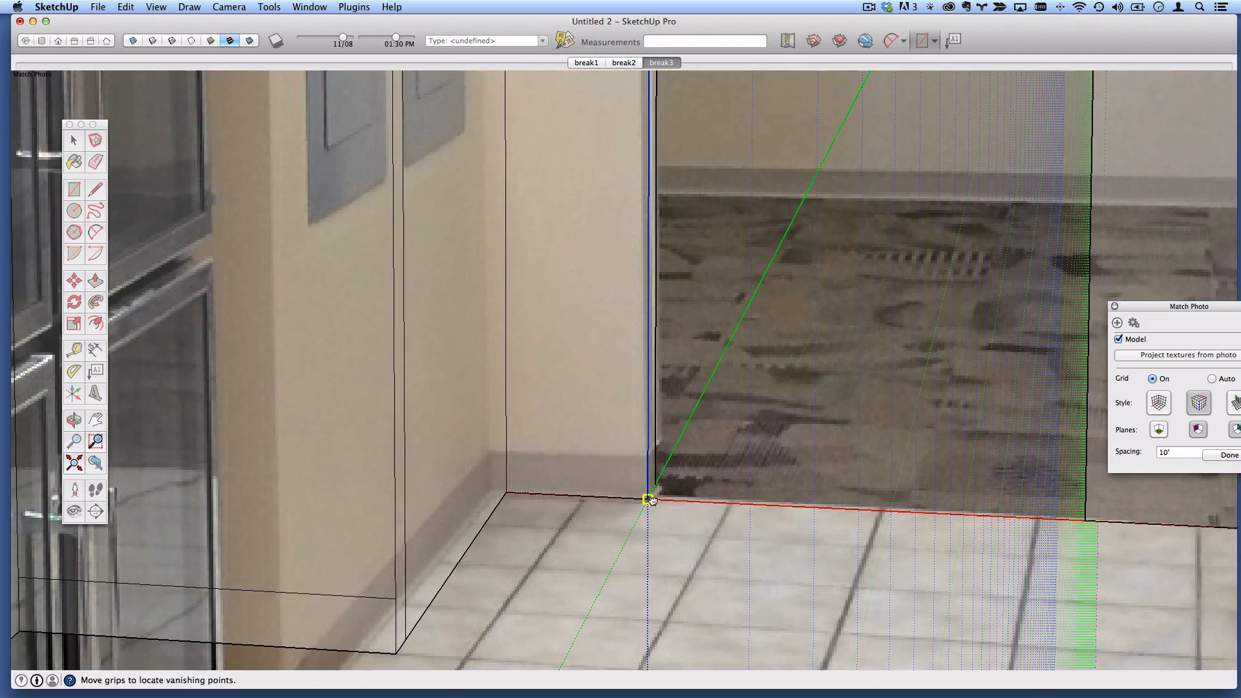
scroll(626, 304, "down", 6)
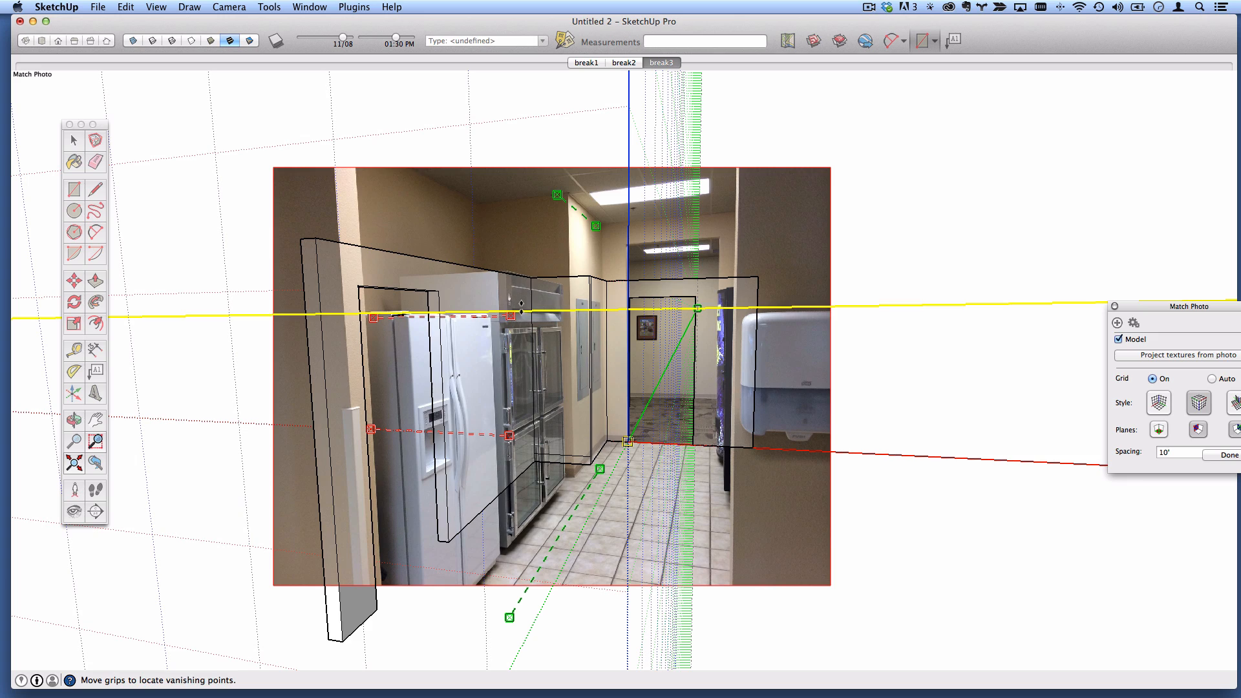
- Align the upper red vanishing-point bar with the ceiling edge of the wall above the glass-door refrigerators
left_click_drag(513, 315, 577, 197)
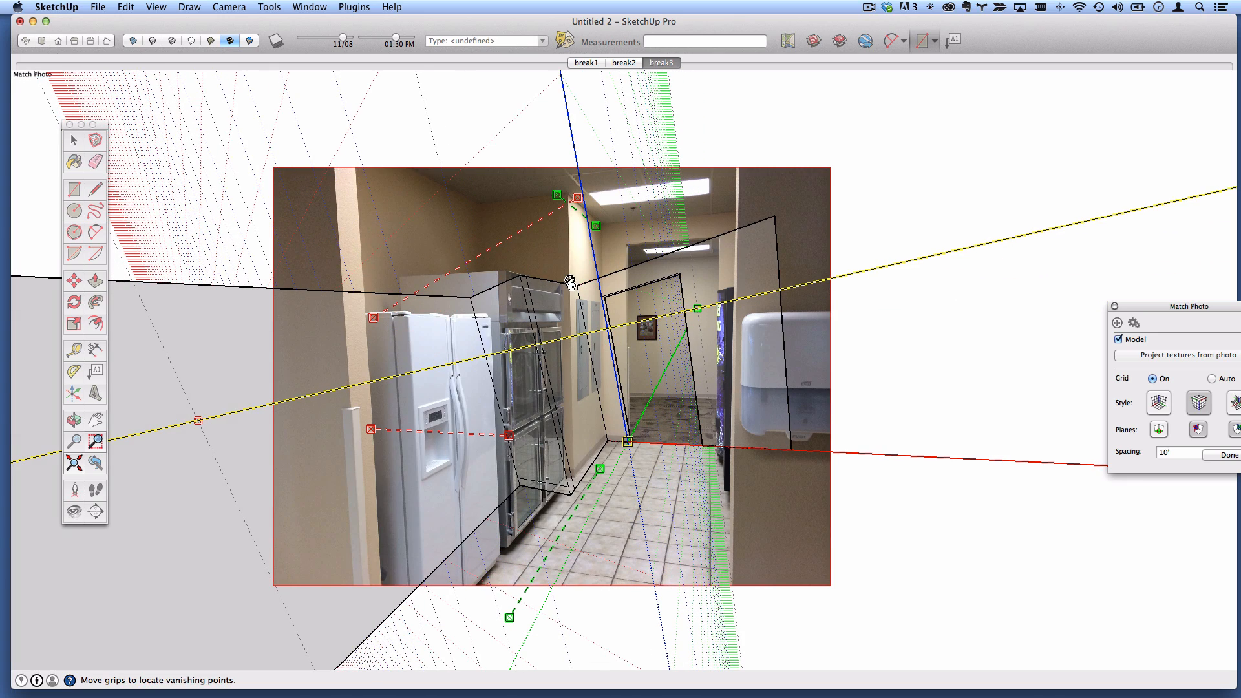
left_click_drag(370, 320, 432, 206)
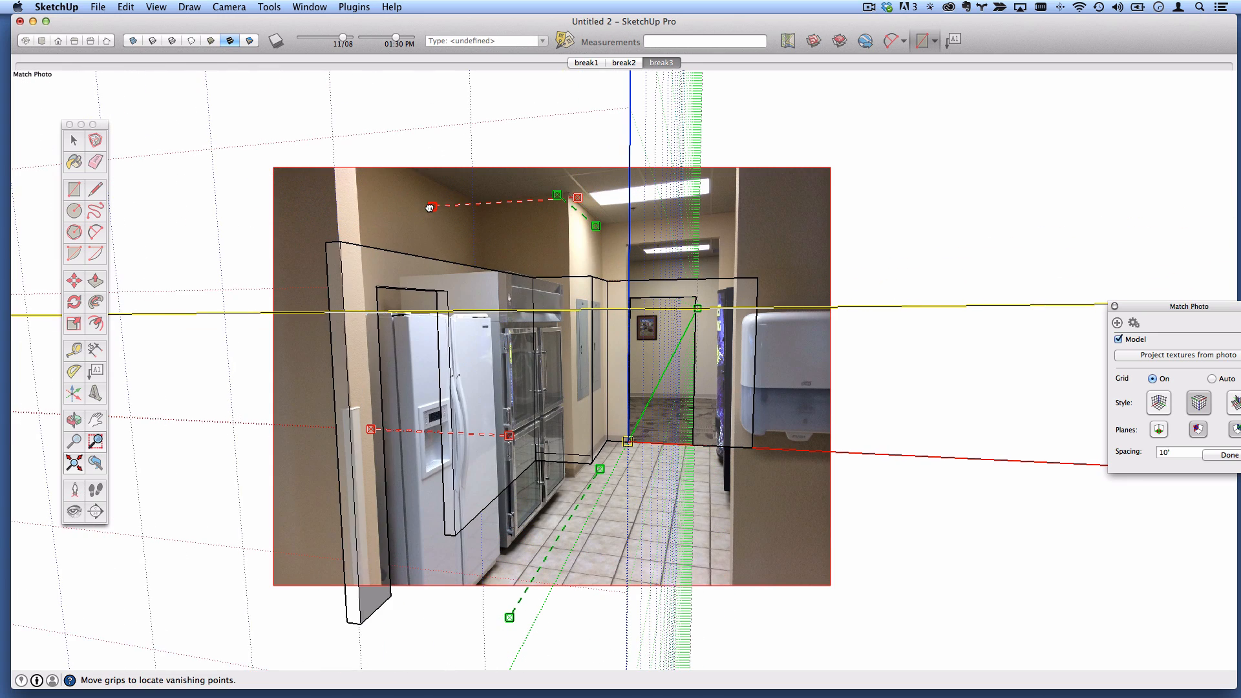
left_click_drag(577, 197, 583, 190)
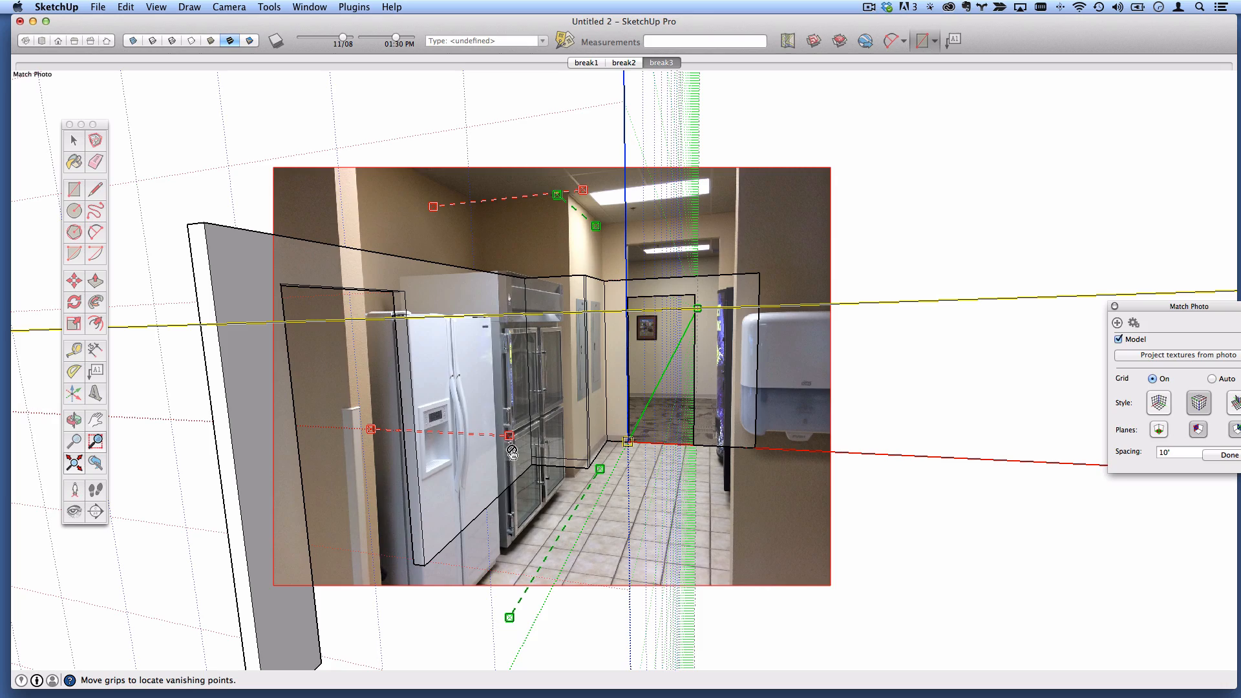
- Align the lower red vanishing-point bar with a grout line crossing the floor from the glass-door refrigerator to the opposite wall corner
left_click_drag(511, 435, 732, 507)
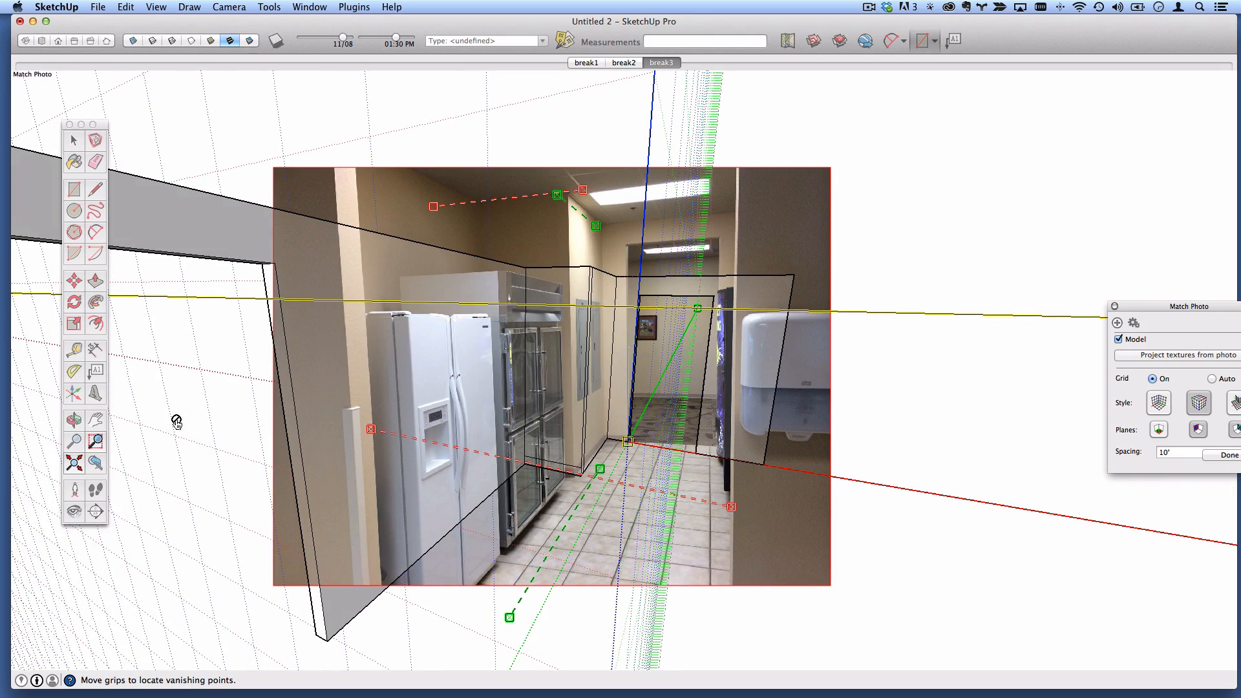
scroll(637, 491, "up", 6)
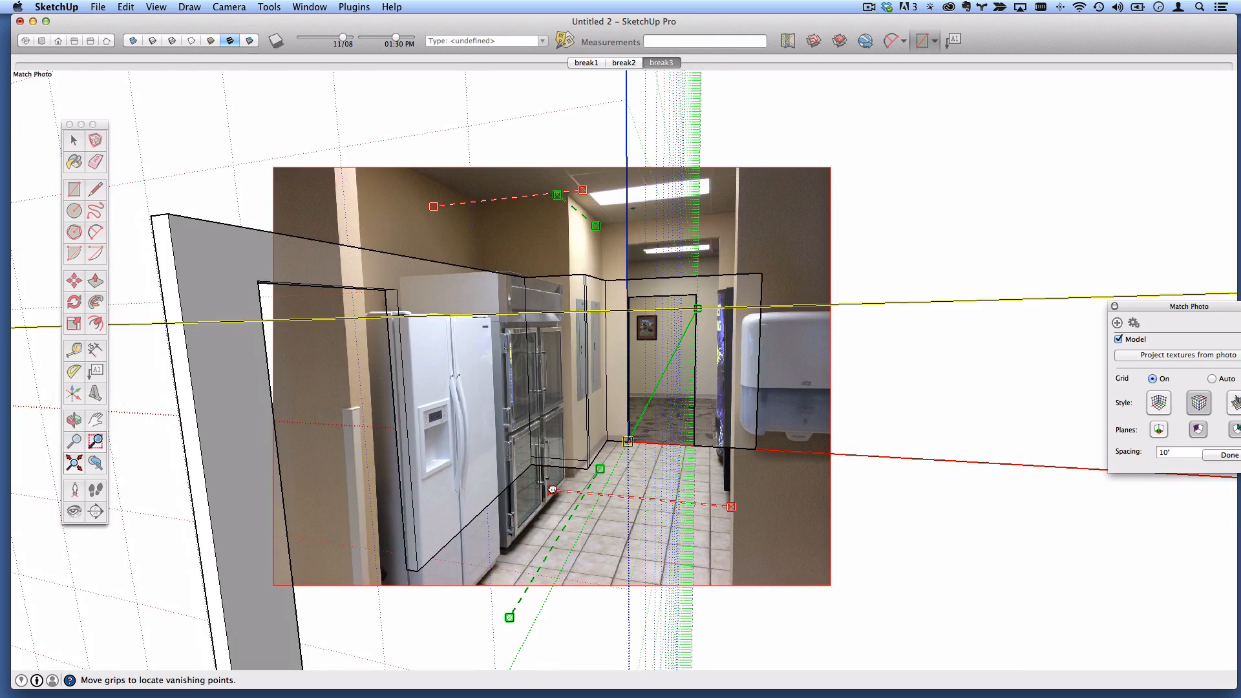
scroll(638, 492, "up", 3)
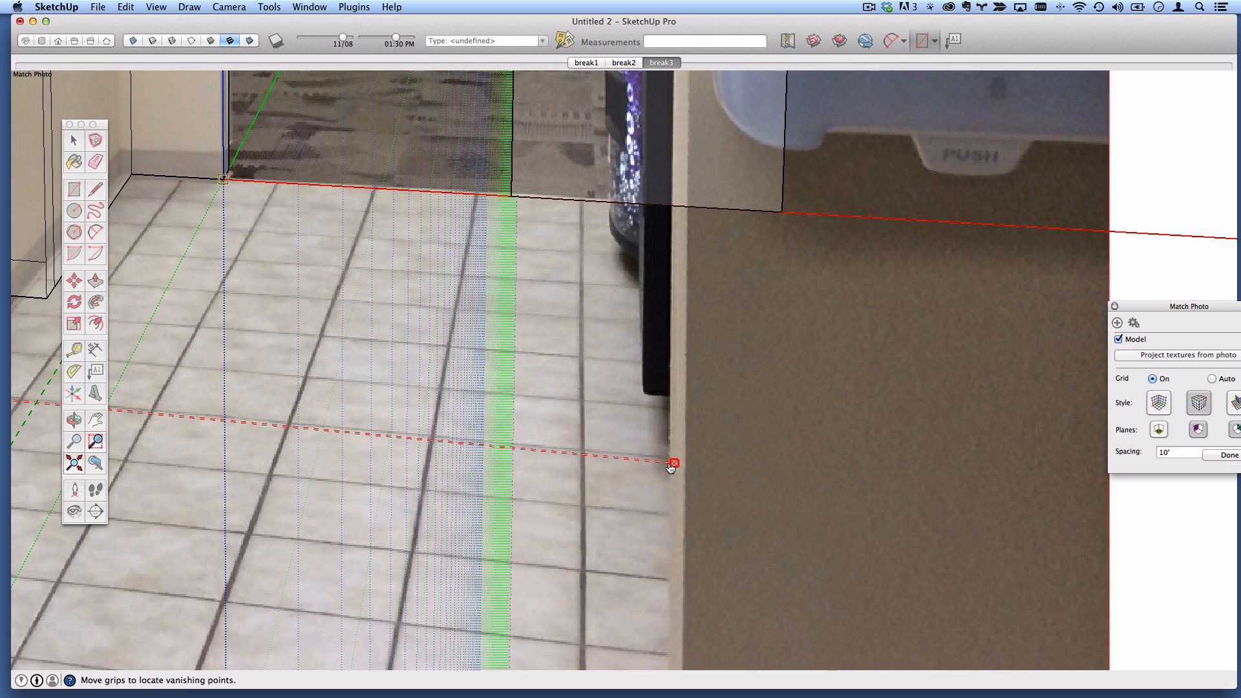
left_click_drag(672, 466, 674, 460)
middle_click_drag(249, 482, 731, 480)
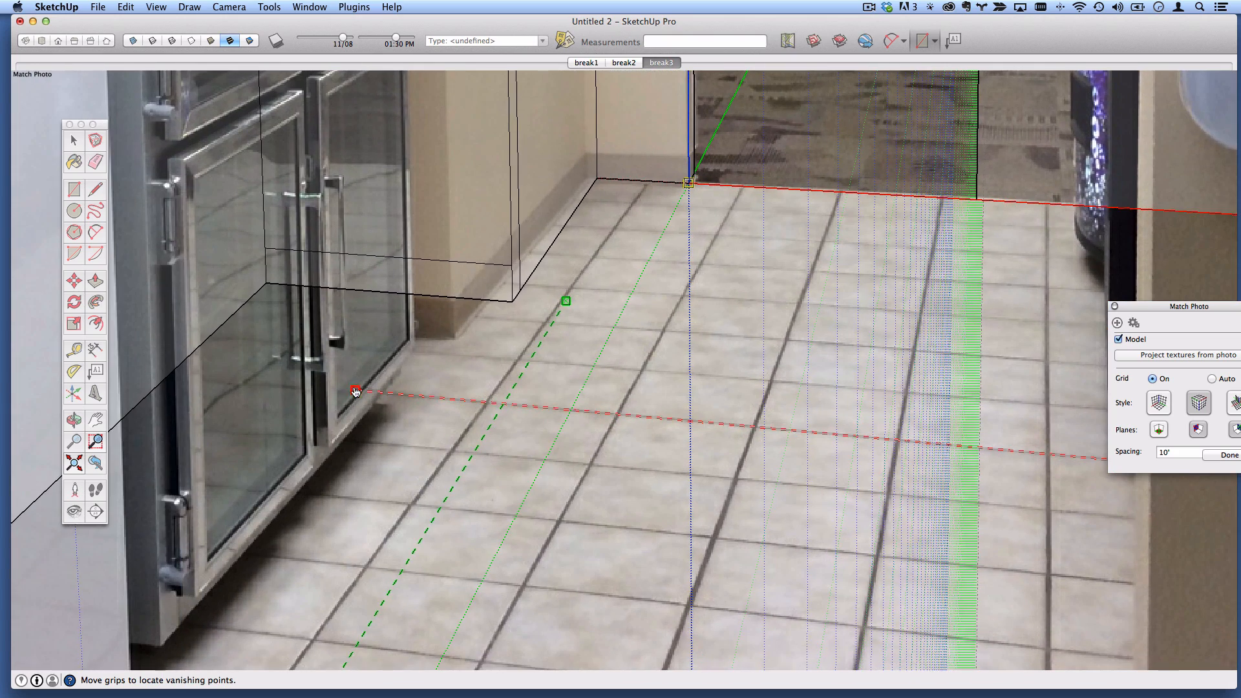
scroll(482, 355, "down", 2)
- Stretch the lower green vanishing-point bar to the far end of the floor grout line and align its near end with that line
left_click_drag(540, 319, 594, 235)
middle_click_drag(538, 431, 698, 251)
scroll(698, 251, "down", 1)
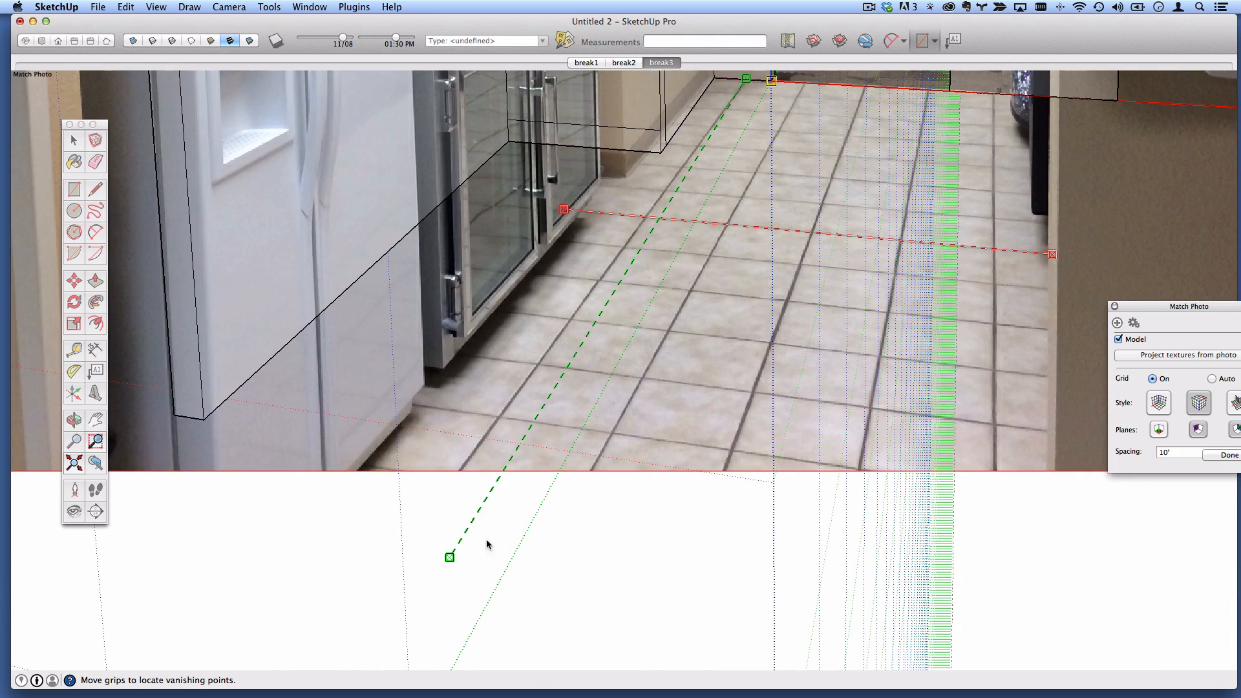
left_click_drag(451, 559, 424, 523)
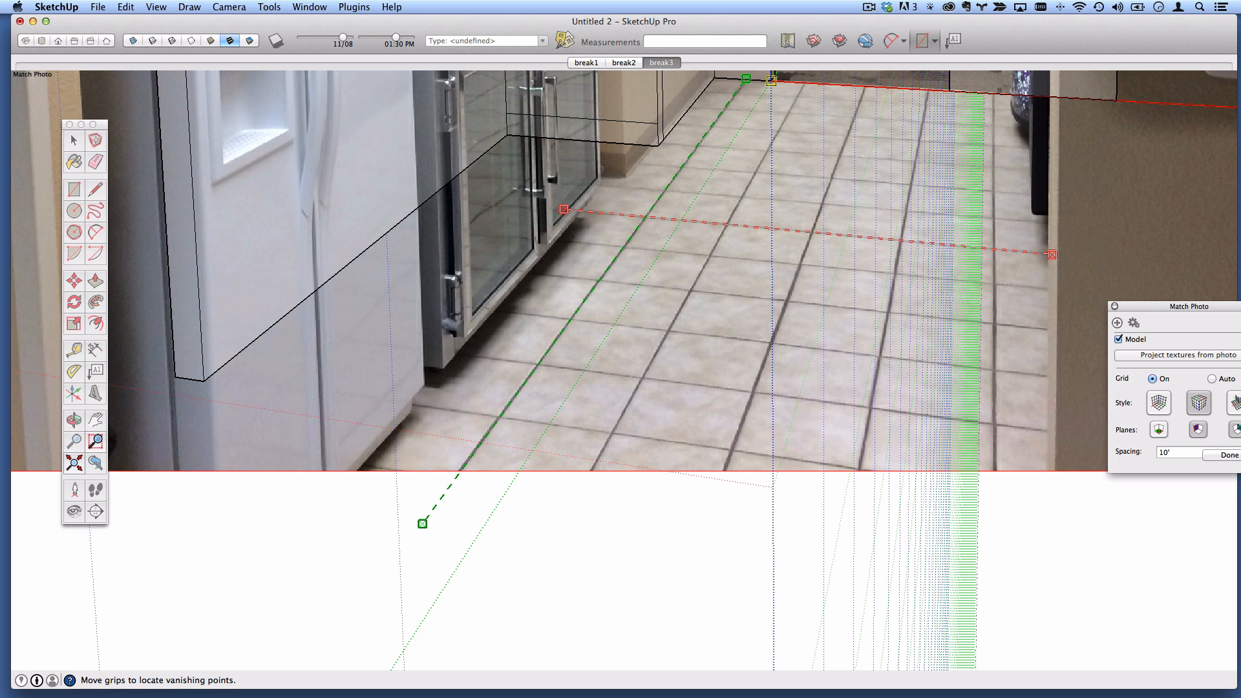
- Switch to Chrome, skip the "SketchUp Match Photo, creating signage" video ahead to 52:02, and return to SketchUp
key("Return")
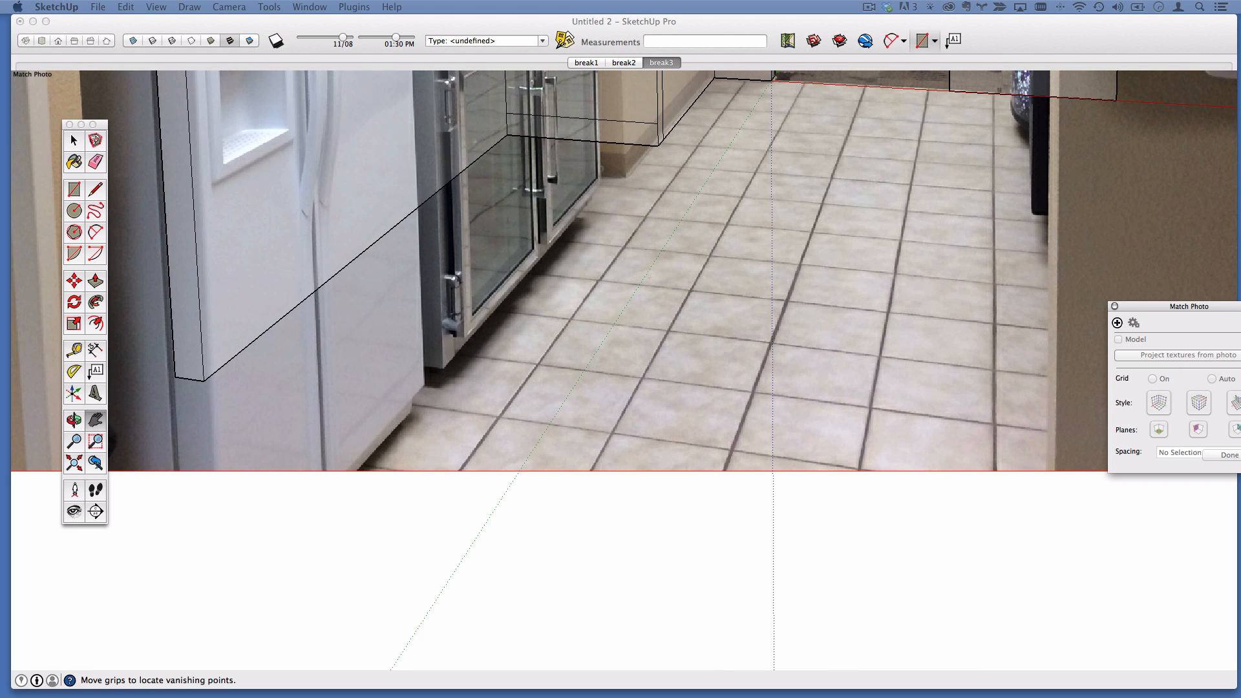
left_click_drag(517, 697, 859, 120)
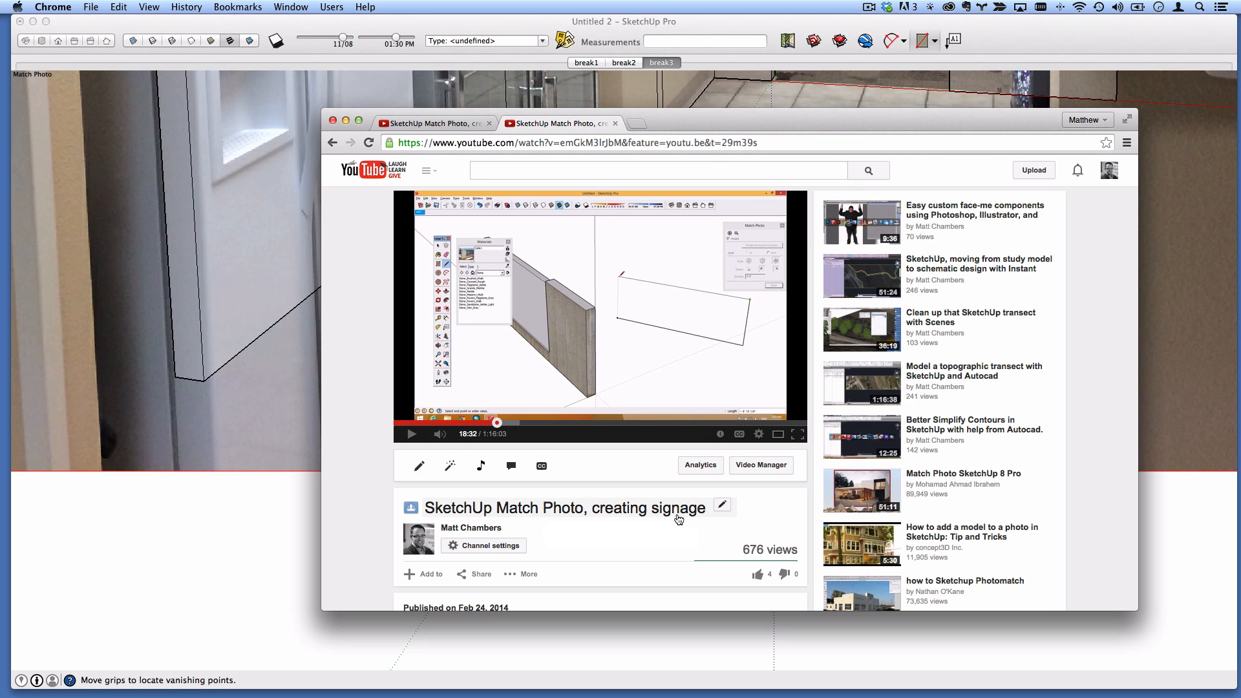
left_click(675, 424)
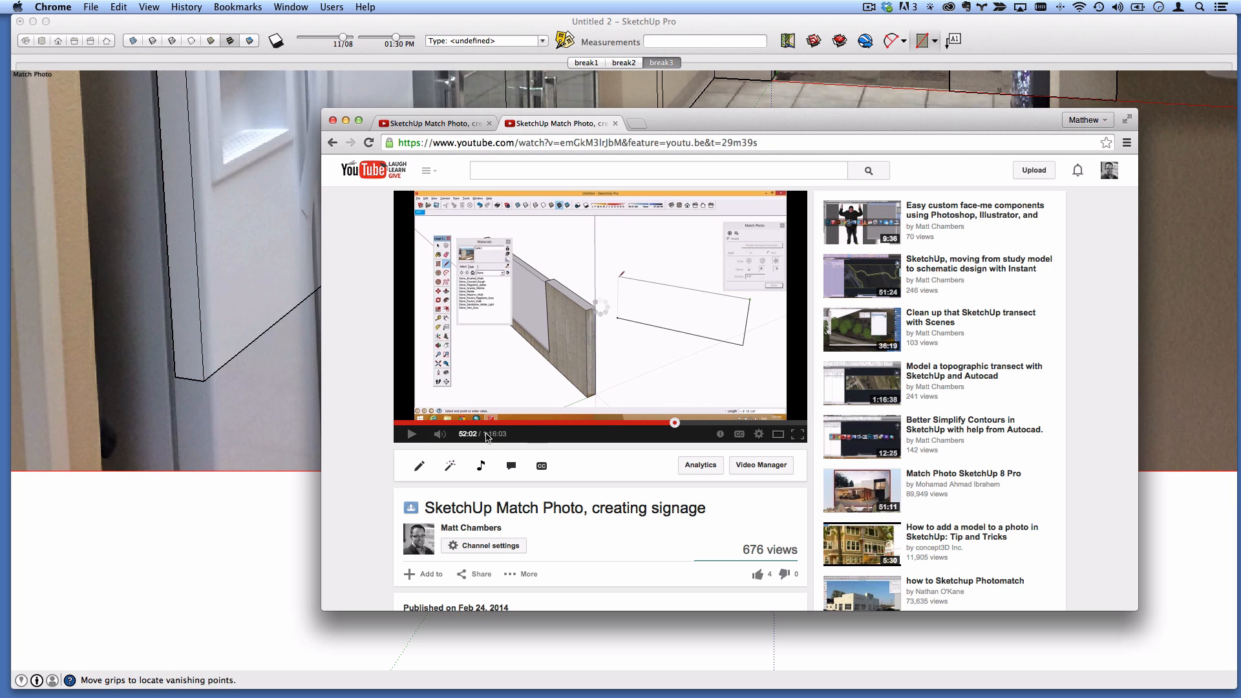
double_click(854, 125)
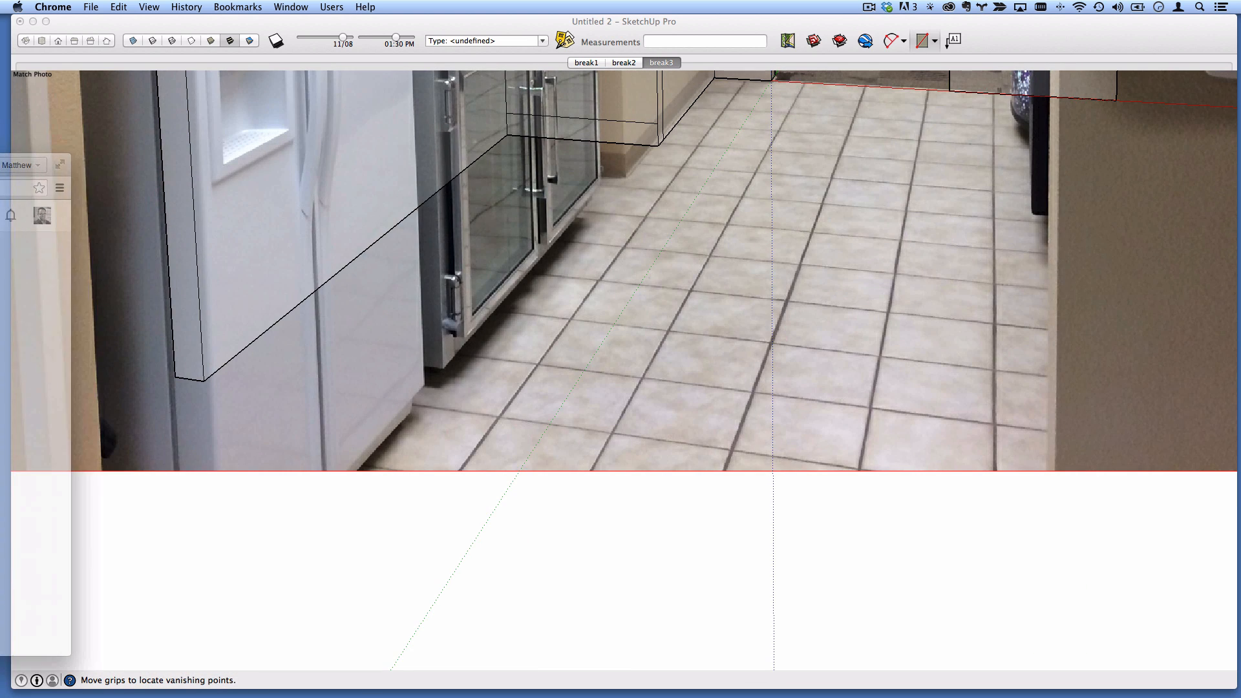
left_click(812, 21)
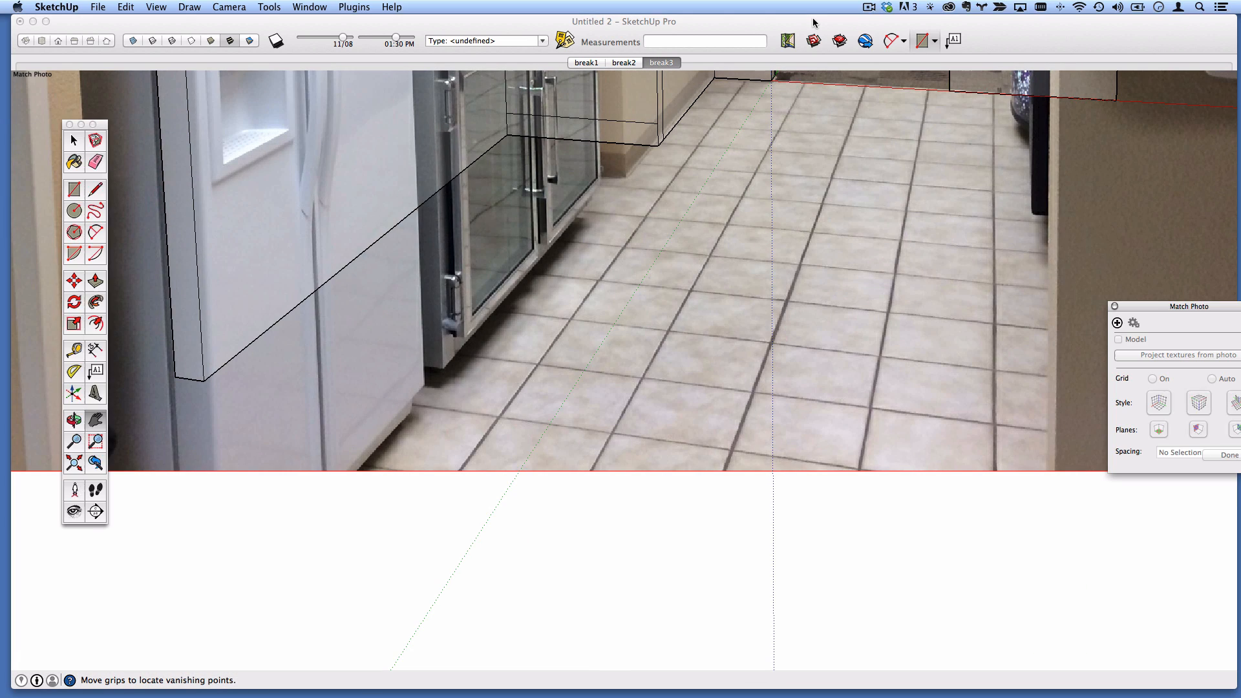
- Fine-tune the doorway end of the lower green bar and the wall end of the lower red bar along their grout lines
scroll(648, 267, "down", 3)
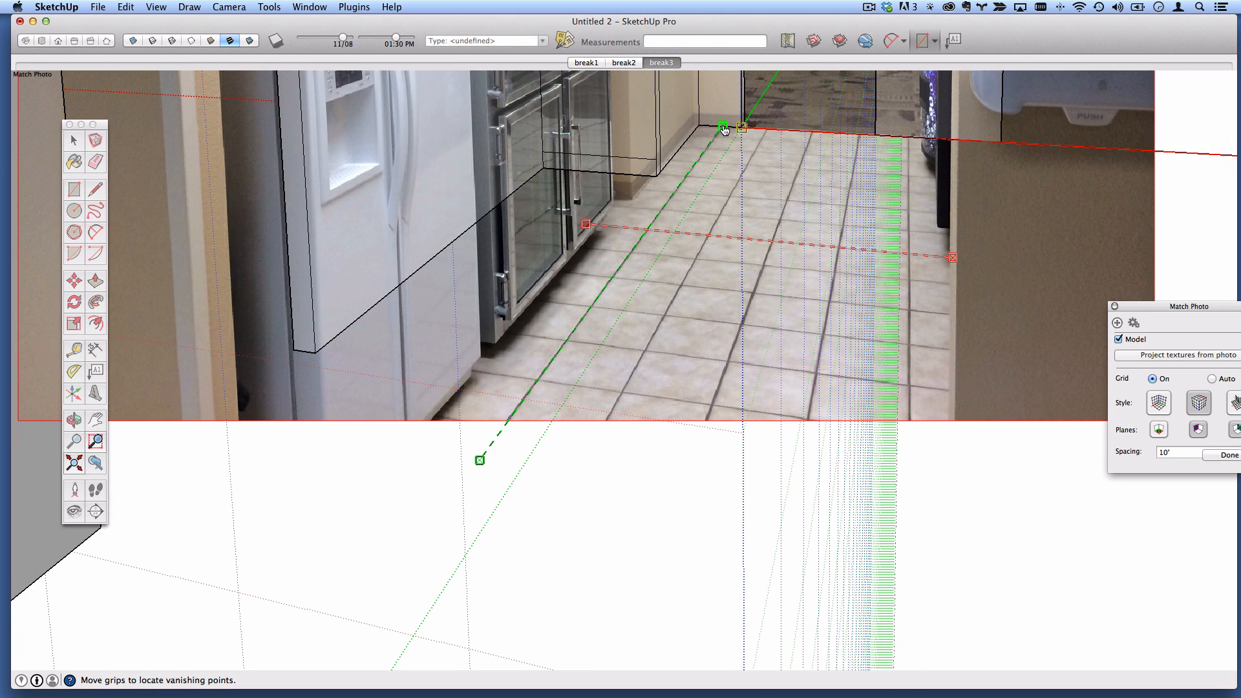
left_click_drag(723, 125, 726, 127)
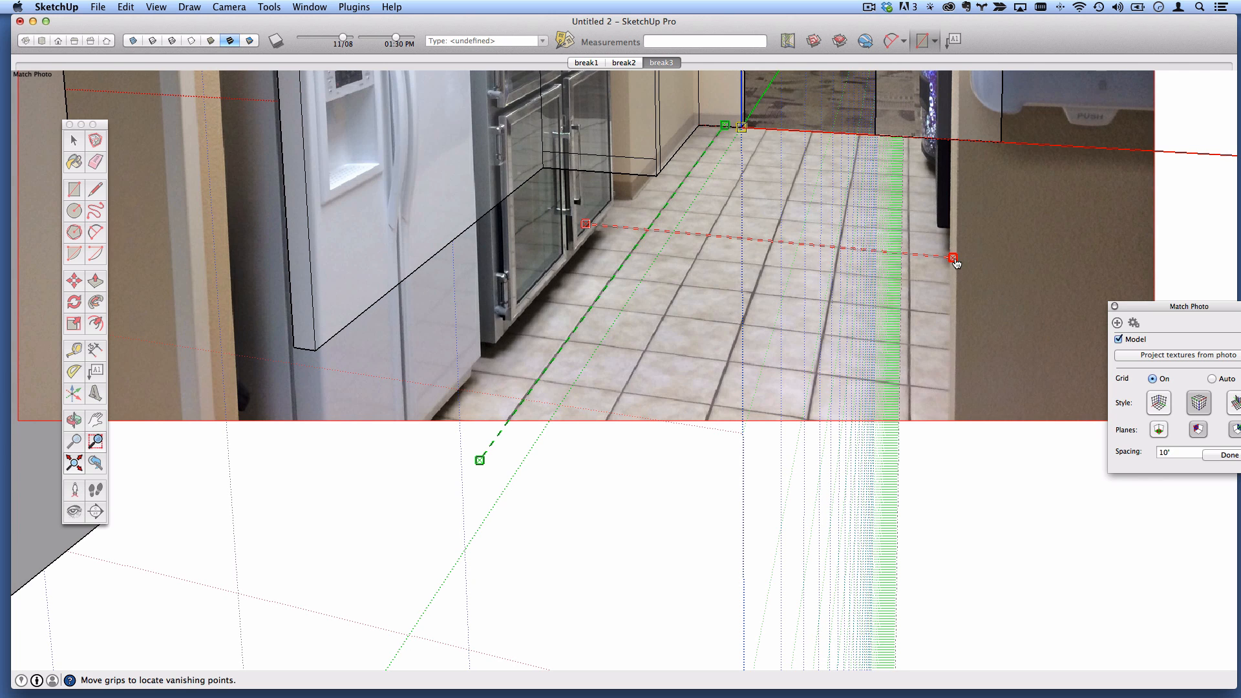
left_click_drag(954, 258, 959, 259)
- Fine-tune the upper red vanishing-point bar against the ceiling edge of the wall above the refrigerators
scroll(688, 223, "down", 2)
middle_click_drag(687, 245, 683, 538, "shift")
middle_click_drag(507, 141, 515, 236, "shift")
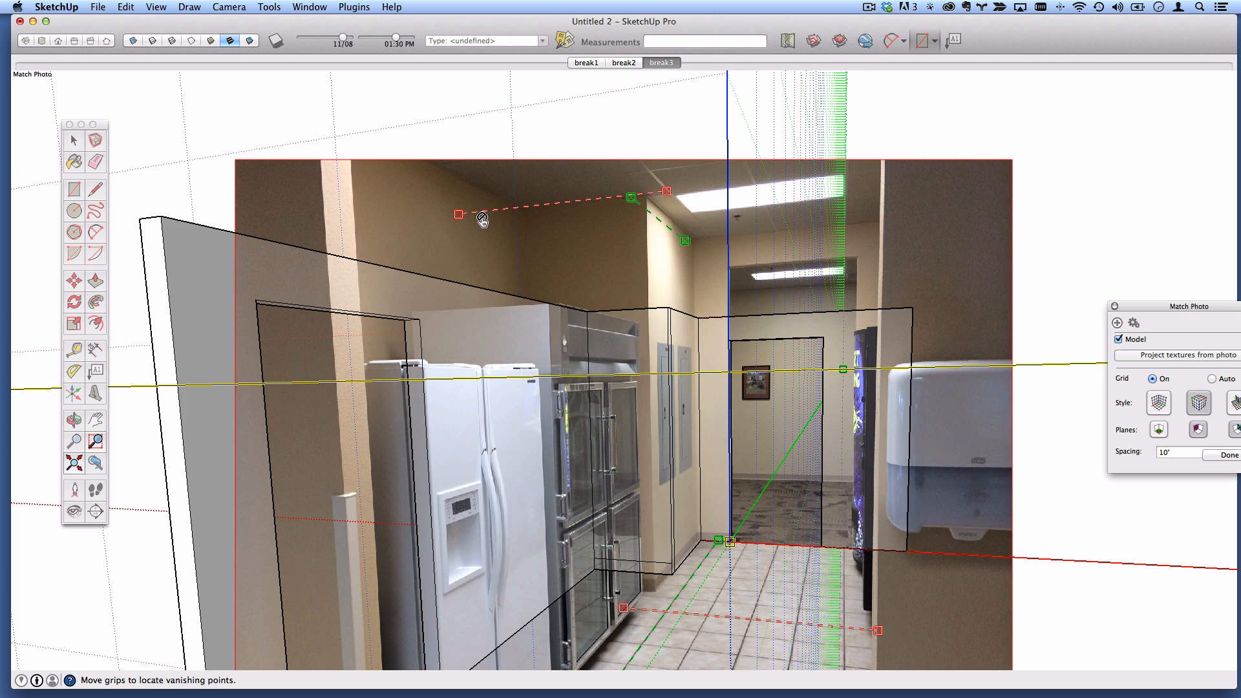
scroll(569, 198, "up", 5)
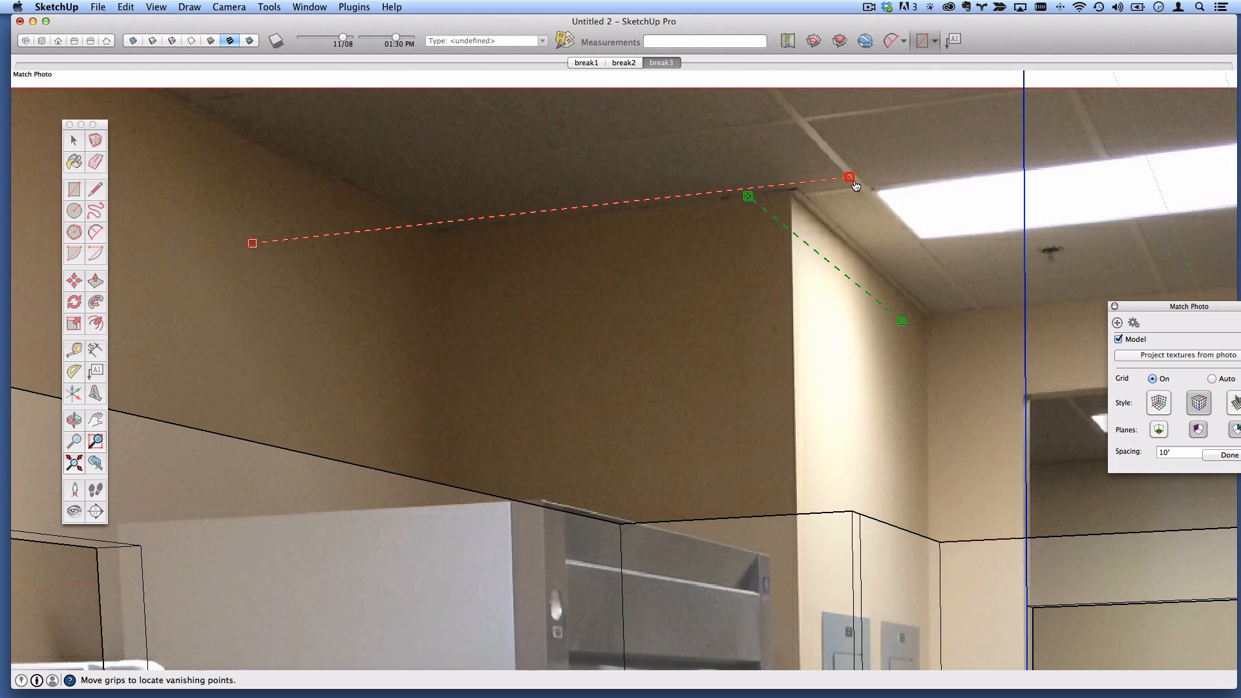
left_click_drag(854, 186, 859, 190)
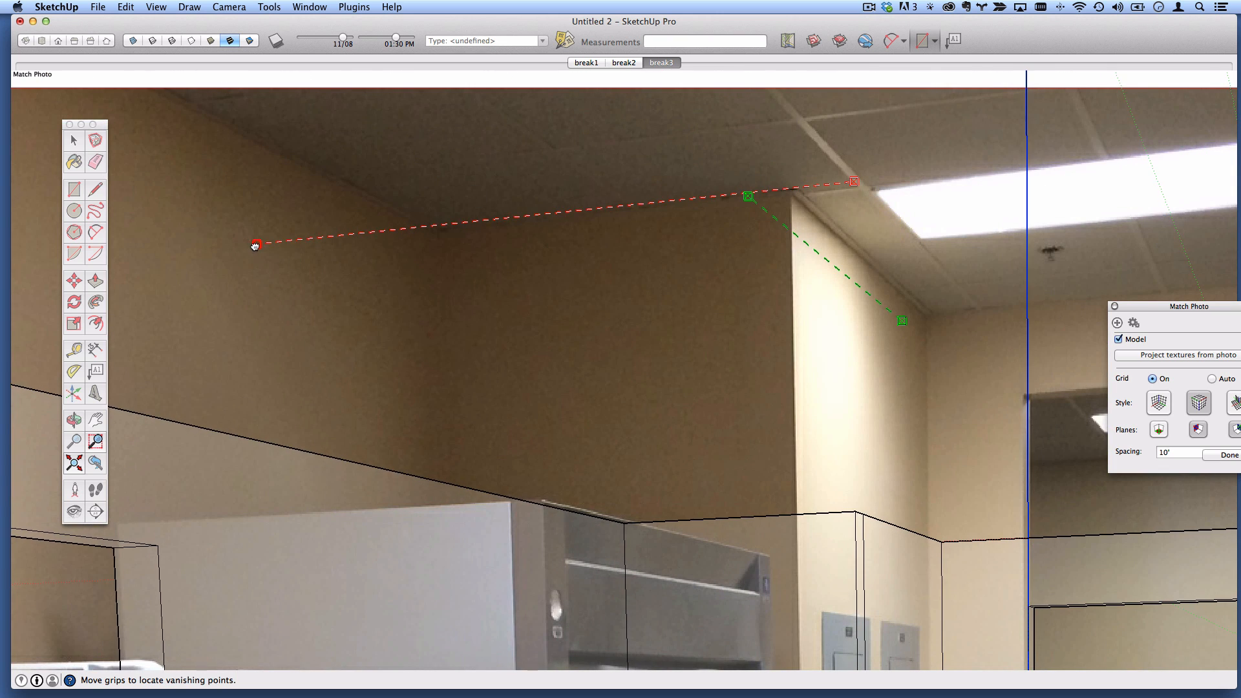
- Extend the upper green vanishing-point bar at both ends along the wall-ceiling edge above the electrical panels
scroll(507, 349, "down", 3)
left_click_drag(777, 334, 800, 332)
left_click_drag(669, 245, 671, 214)
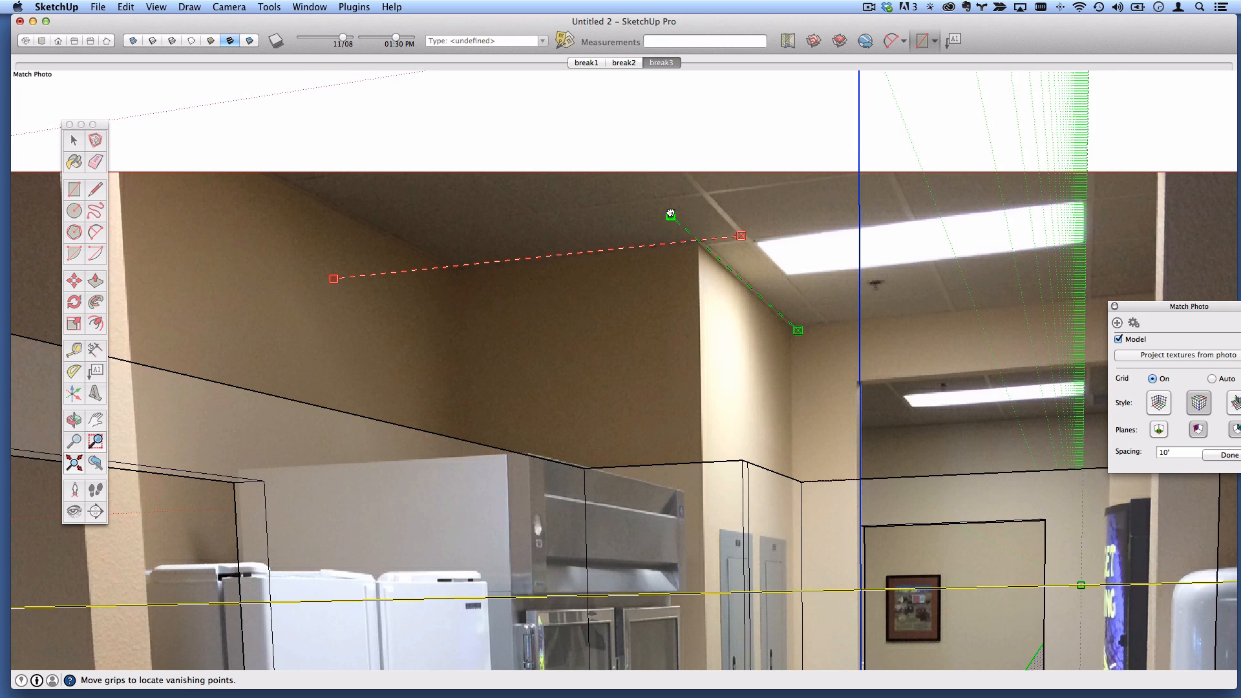
- Switch to Chrome, pause the "SketchUp Match Photo, creating signage" video, and return to SketchUp
mouse_move(931, 697)
left_mouse_down()
mouse_move(937, 155)
mouse_move(958, 123)
left_mouse_up()
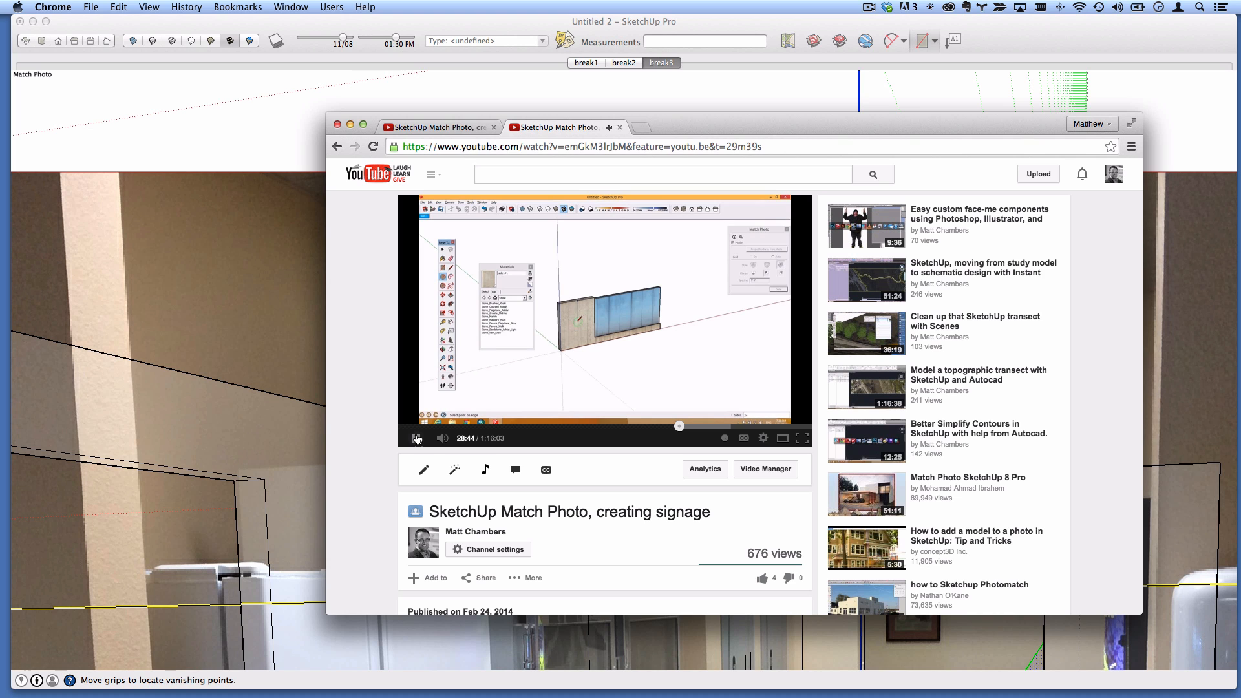
left_click_drag(966, 118, 0, 213)
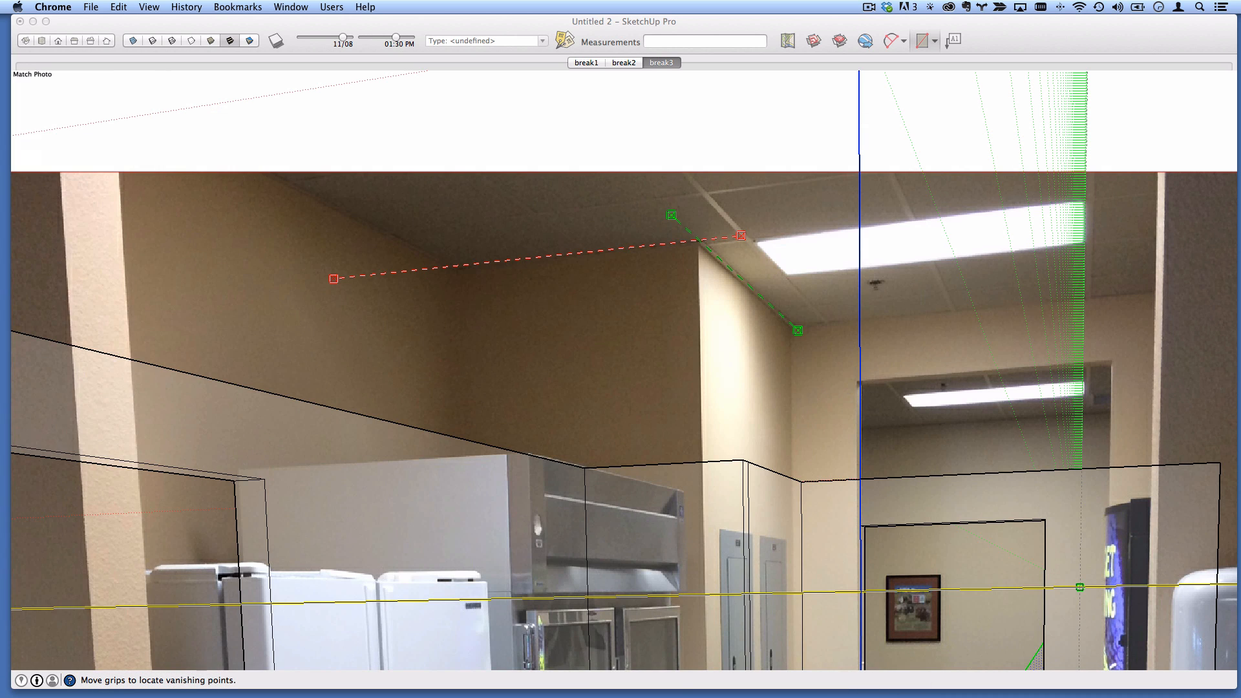
left_click(646, 224)
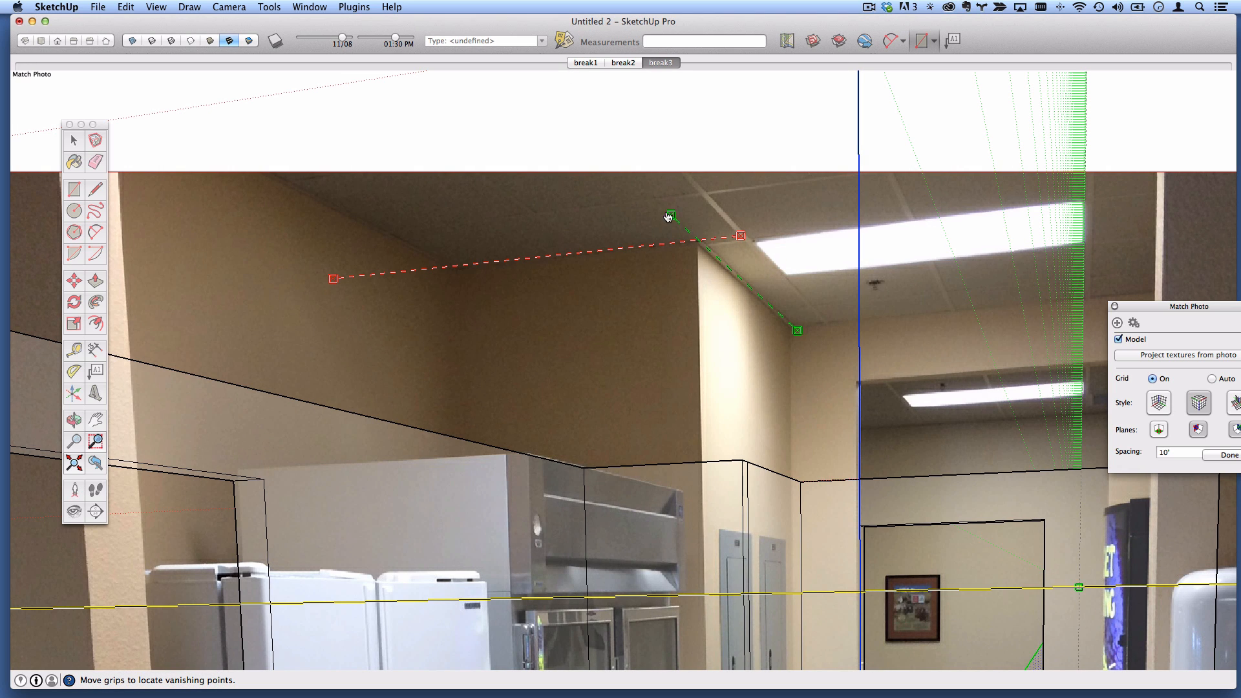
- Nudge the upper end of the ceiling-edge green bar and align the axis origin with the doorway's base corner
left_click_drag(669, 218, 668, 213)
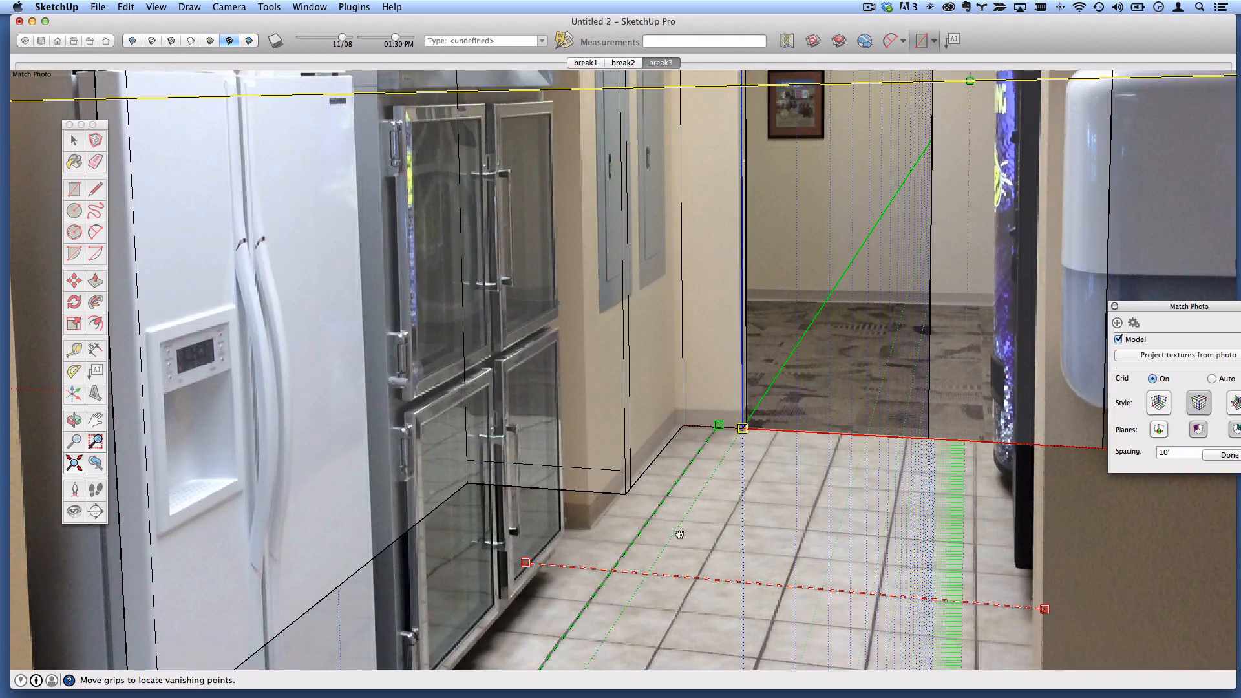
middle_click_drag(680, 535, 635, 559, "shift")
scroll(628, 440, "down", 5)
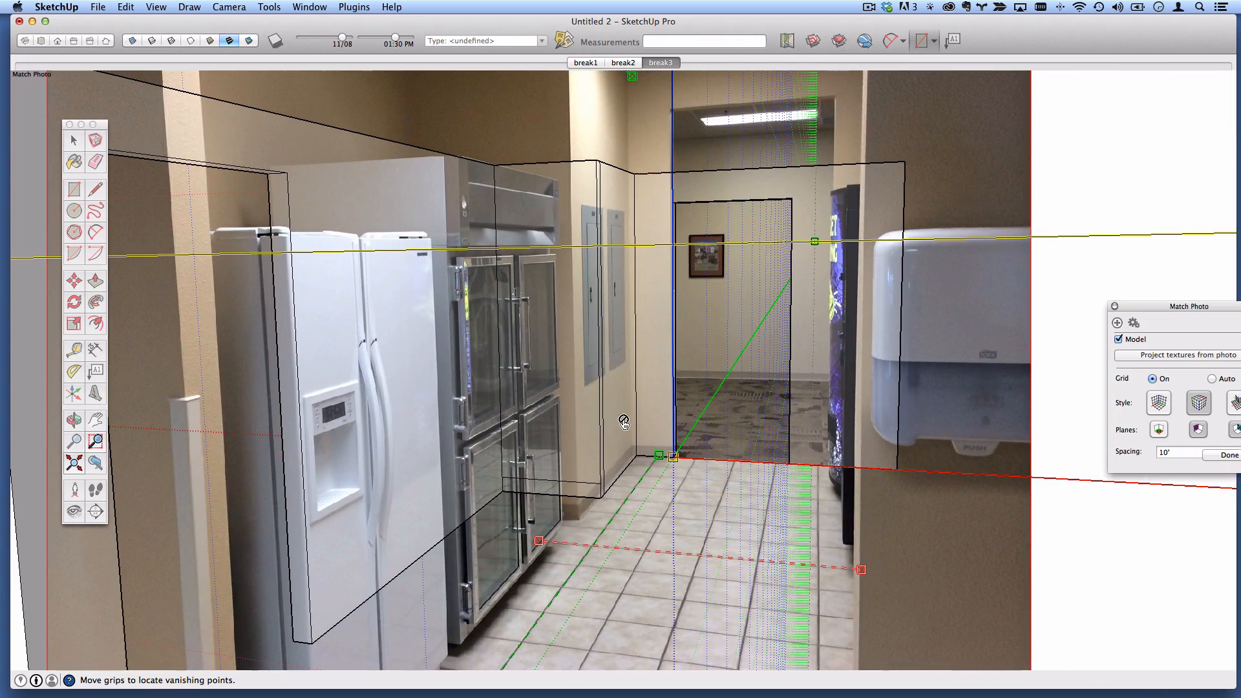
middle_click_drag(662, 152, 652, 273, "shift")
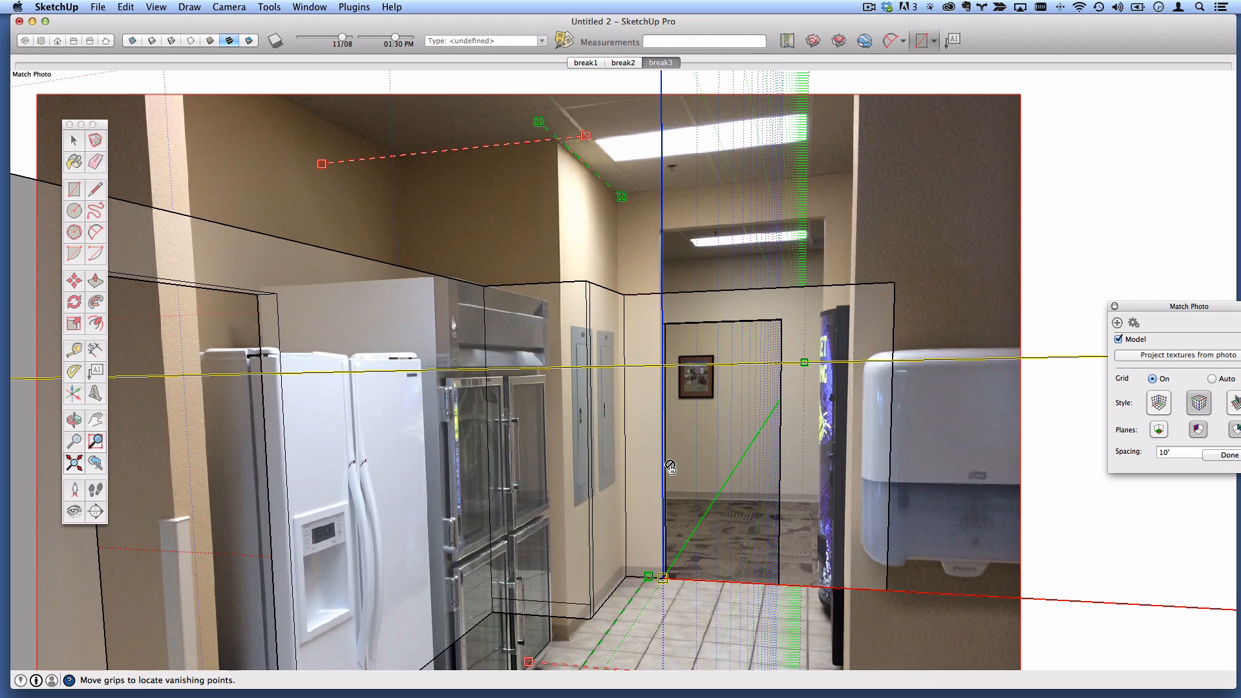
scroll(664, 508, "up", 4)
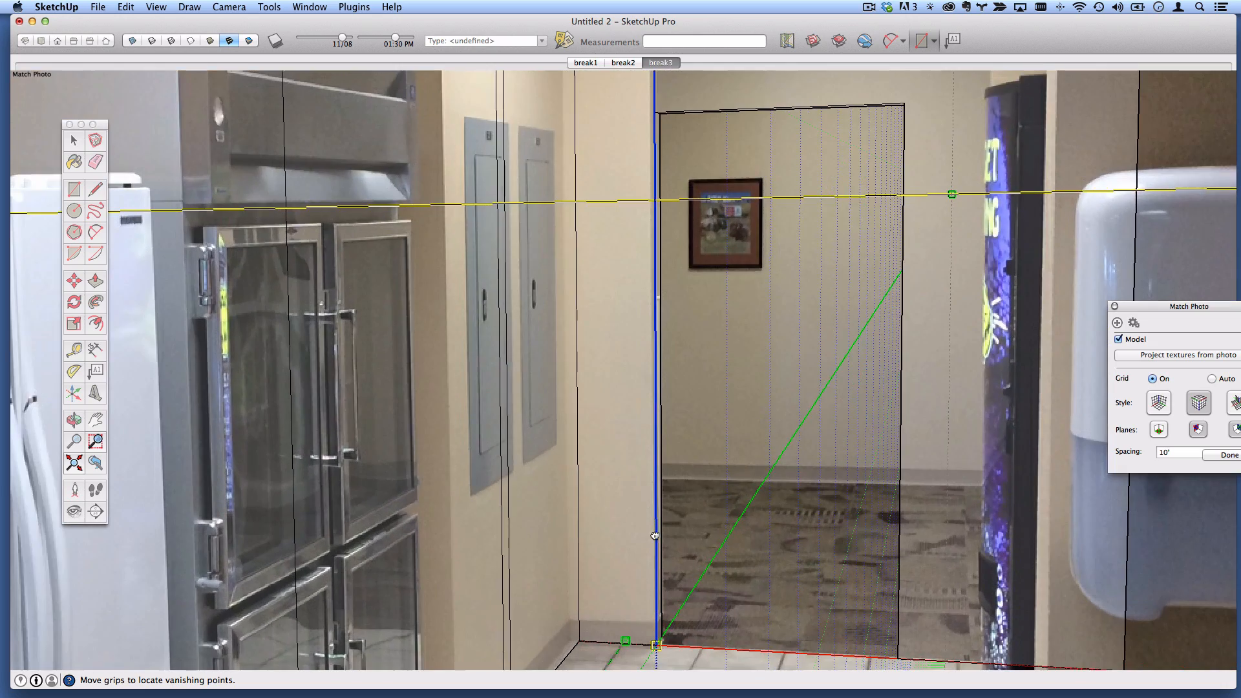
middle_click_drag(655, 536, 633, 391, "shift")
scroll(637, 502, "up", 4)
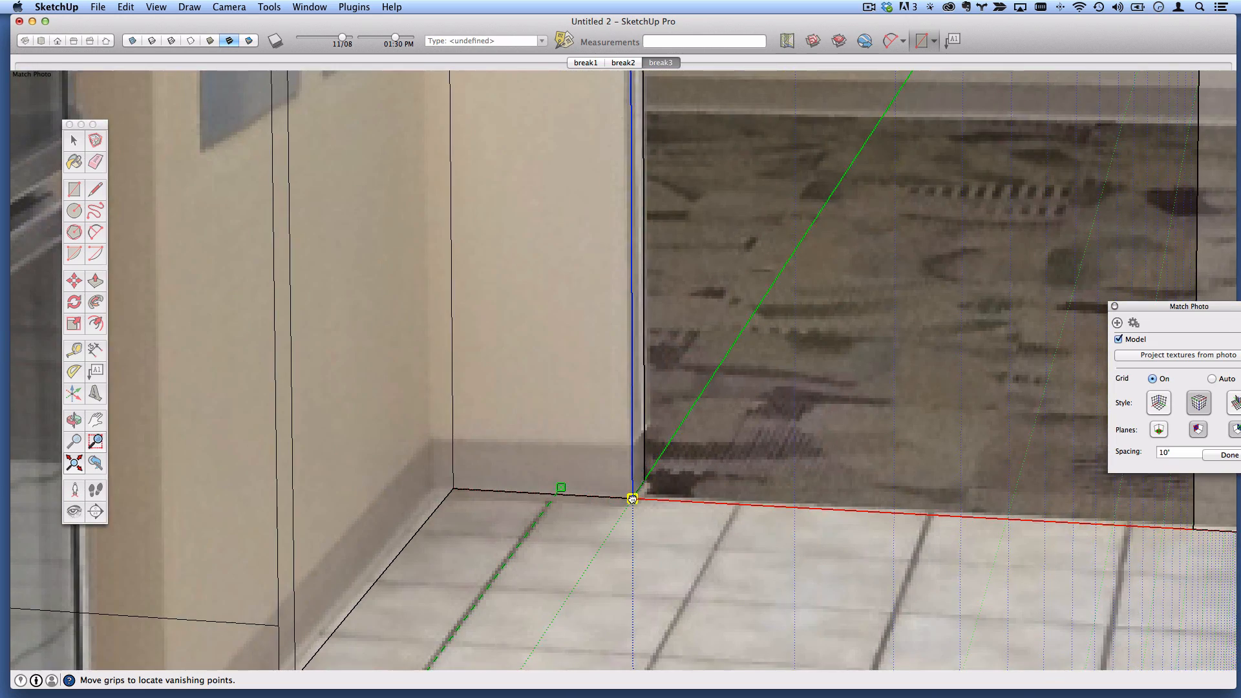
left_click_drag(633, 499, 630, 503)
- Fine-tune the outer ends of the upper red and green vanishing-point bars along the wall-ceiling edges
scroll(627, 453, "down", 3)
middle_click_drag(618, 269, 619, 545, "shift")
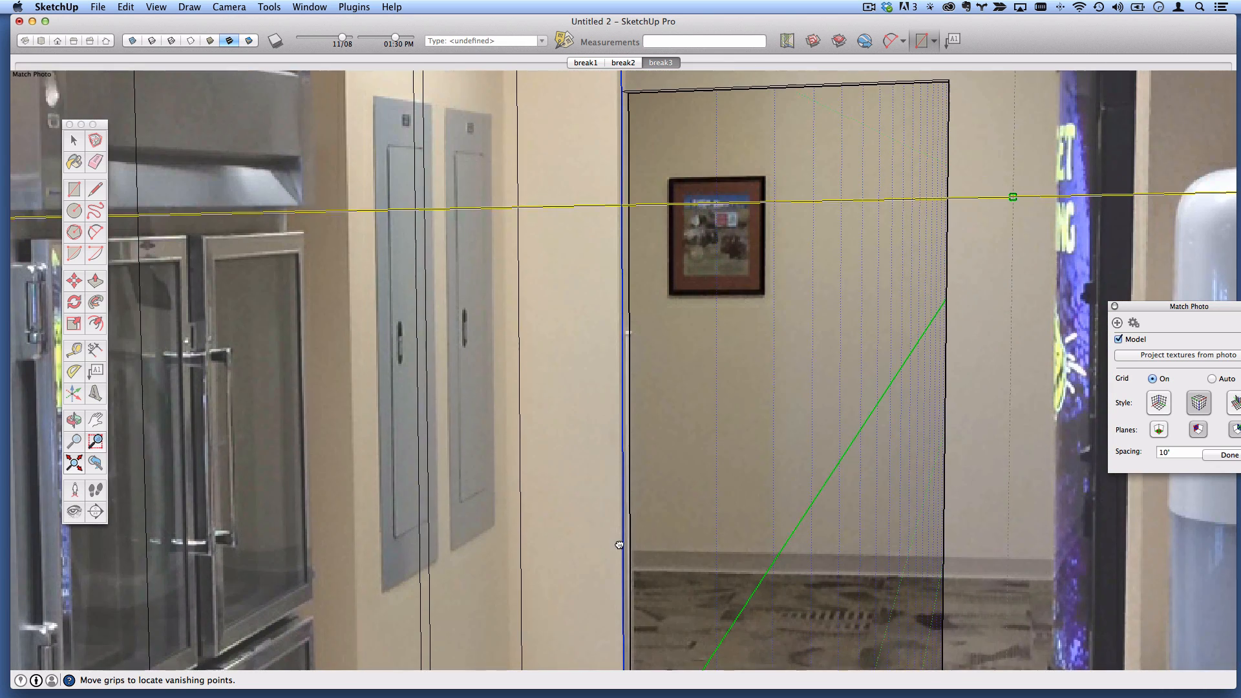
scroll(619, 320, "down", 1)
middle_click_drag(624, 317, 788, 541, "shift")
middle_click_drag(474, 239, 674, 505, "shift")
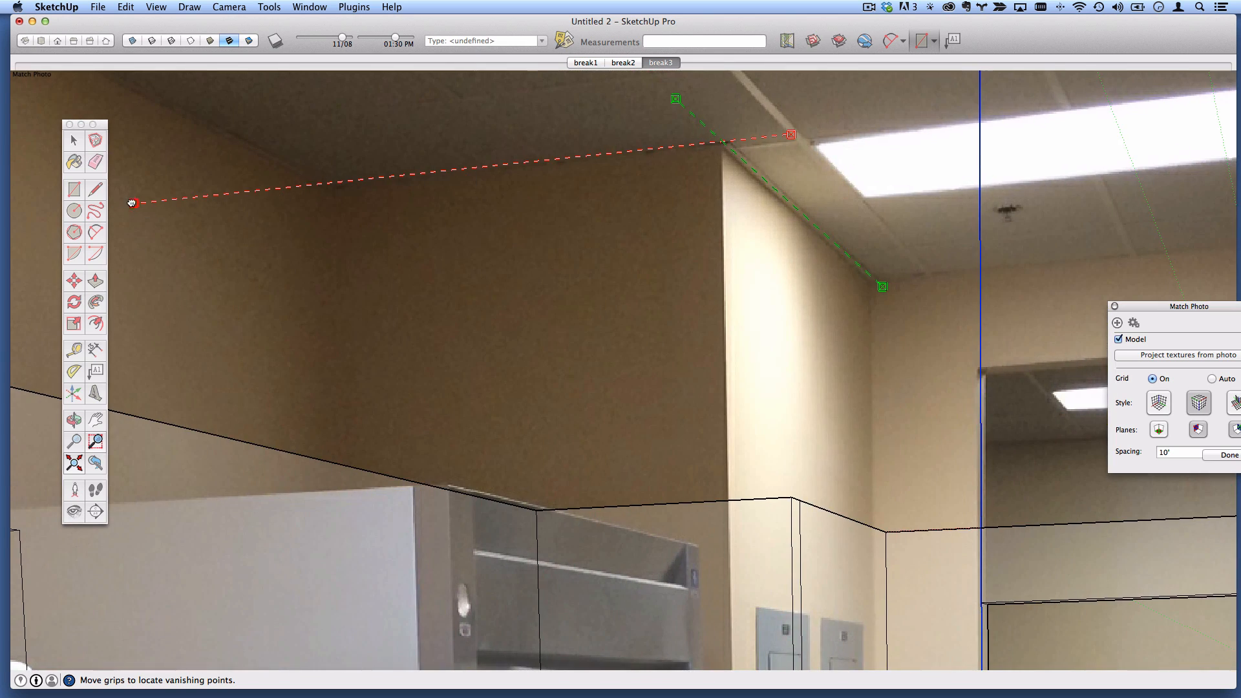
left_click_drag(132, 203, 139, 207)
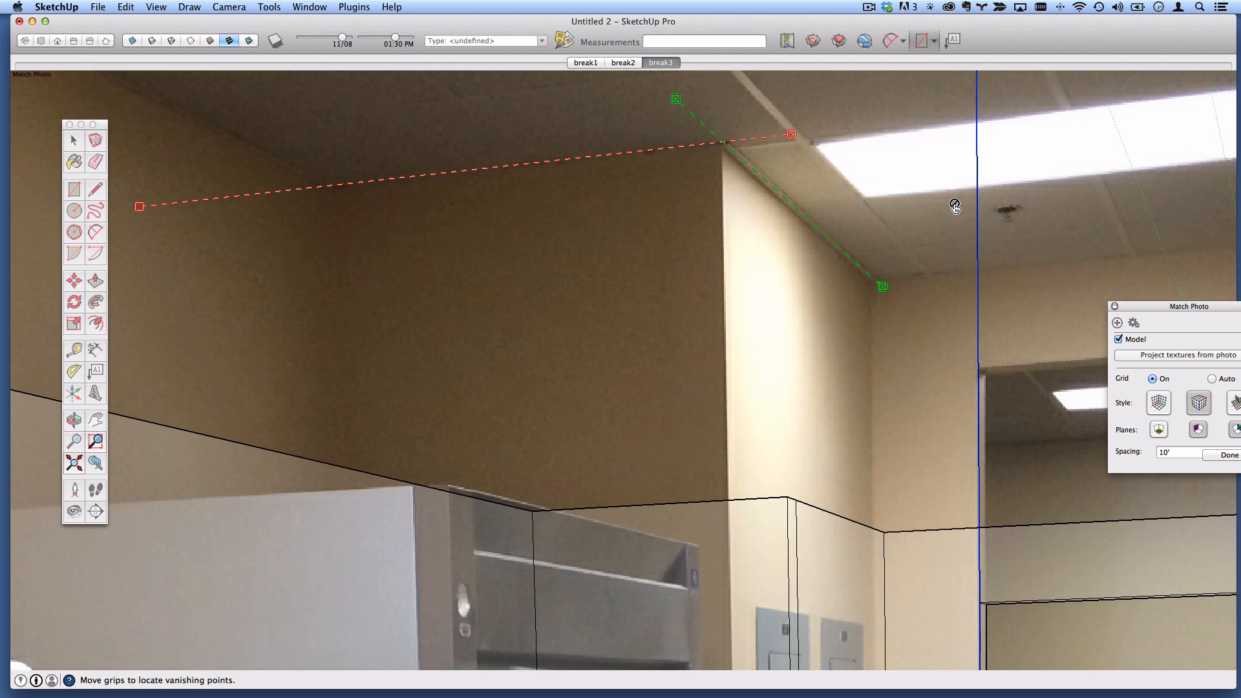
left_click_drag(676, 100, 682, 98)
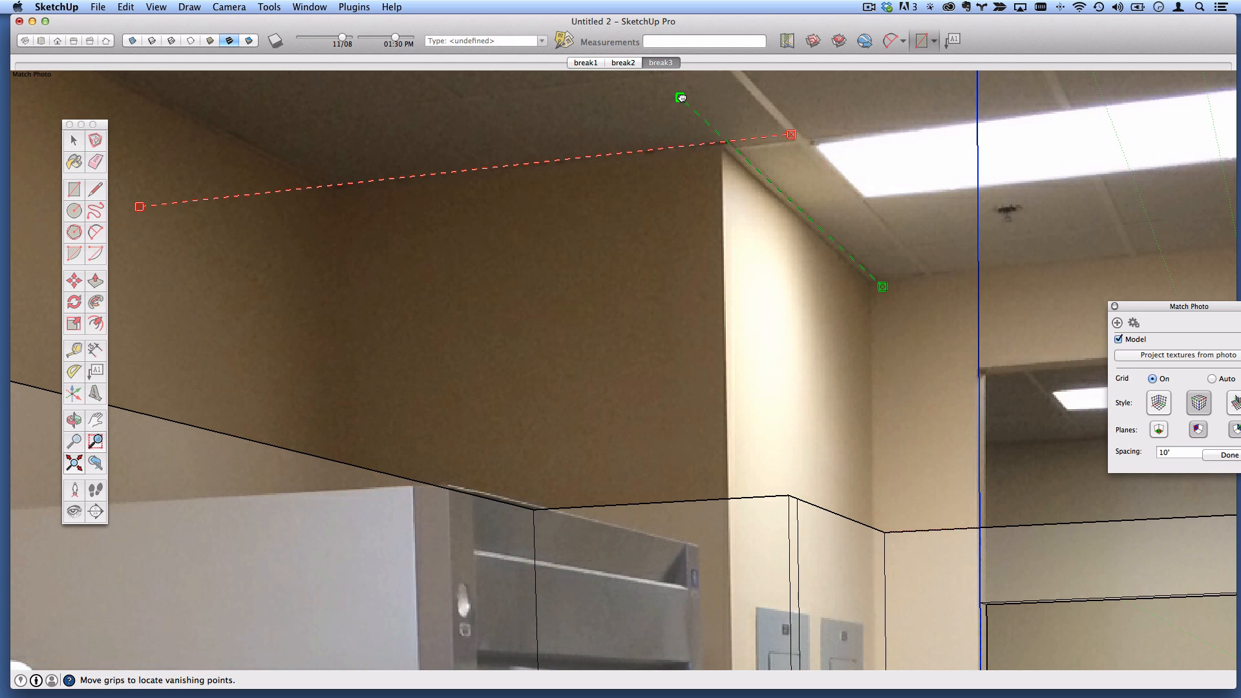
- Bring the Match Photo dialog fully into view and rescale the model along the blue axis to match the doorway's height in the photo
scroll(980, 544, "down", 2)
middle_click_drag(954, 518, 672, 220, "shift")
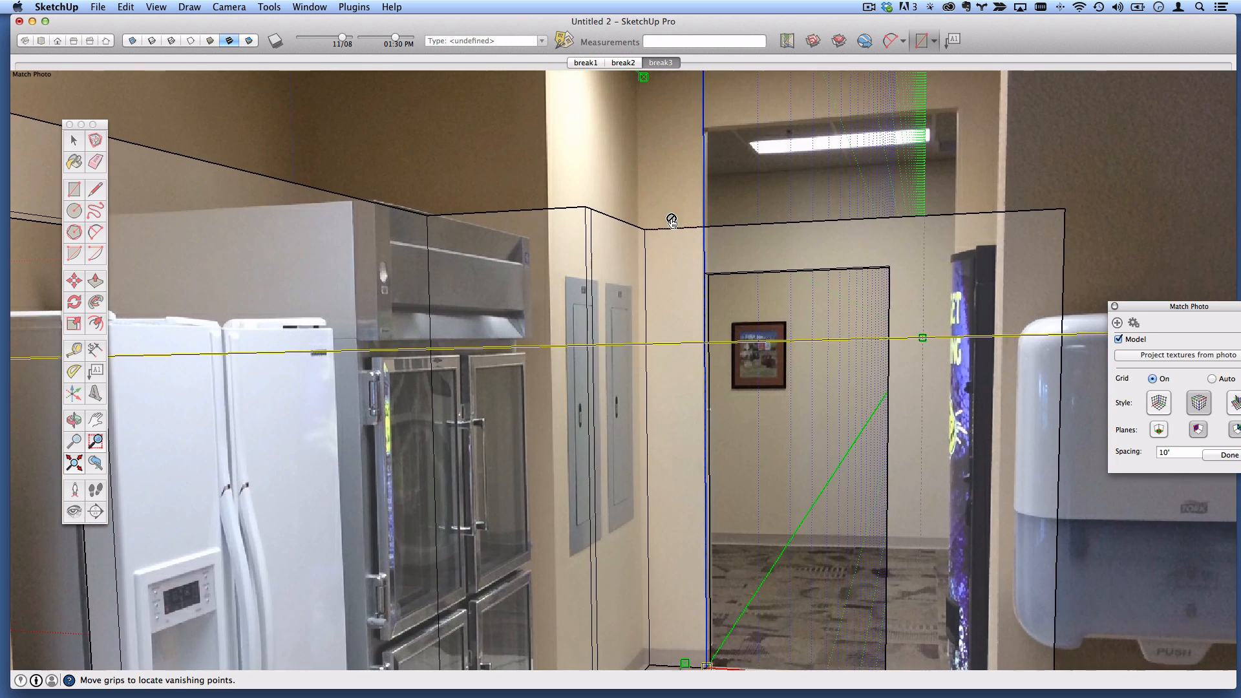
scroll(681, 354, "down", 1)
middle_click_drag(685, 432, 663, 372, "shift")
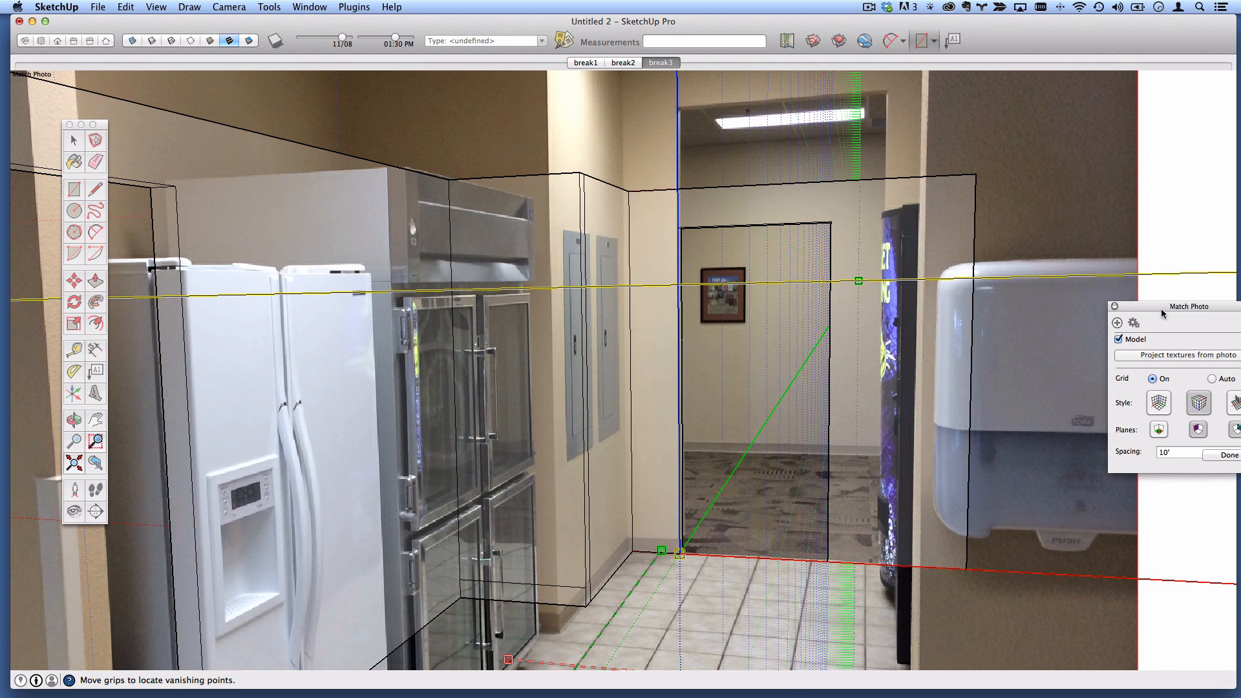
left_click_drag(1162, 314, 1106, 311)
scroll(705, 433, "up", 1)
scroll(705, 432, "down", 1)
middle_click_drag(688, 206, 646, 368, "shift")
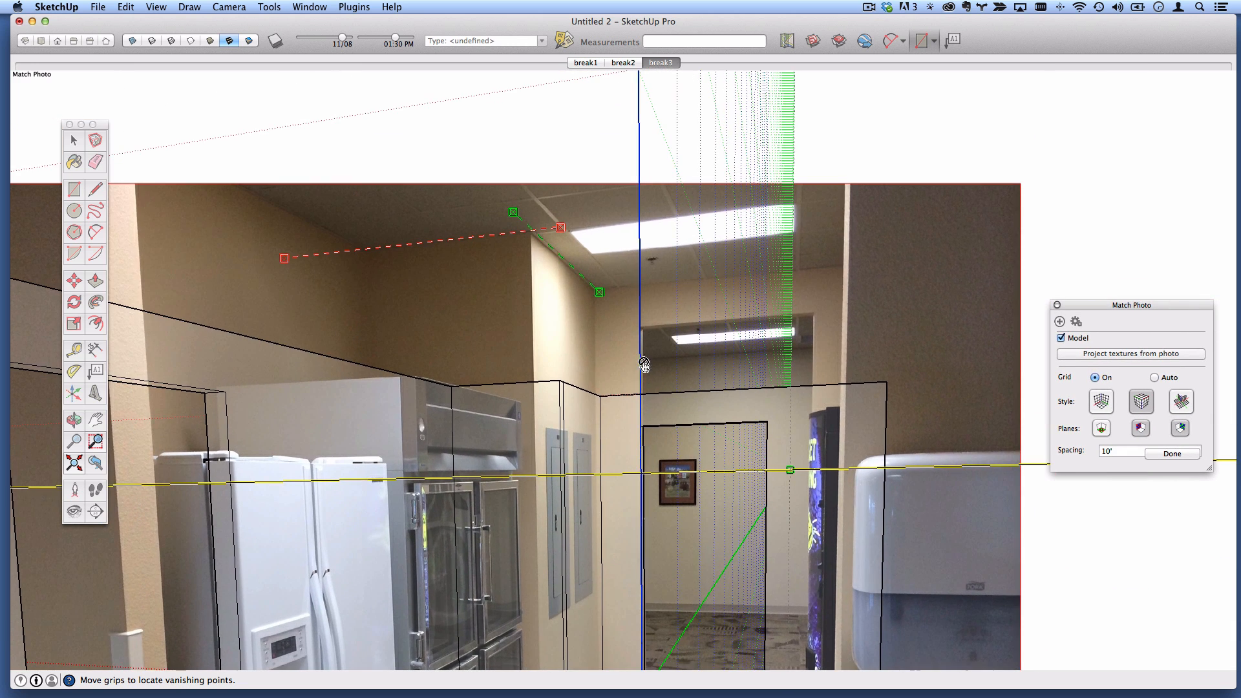
left_click_drag(640, 345, 636, 238)
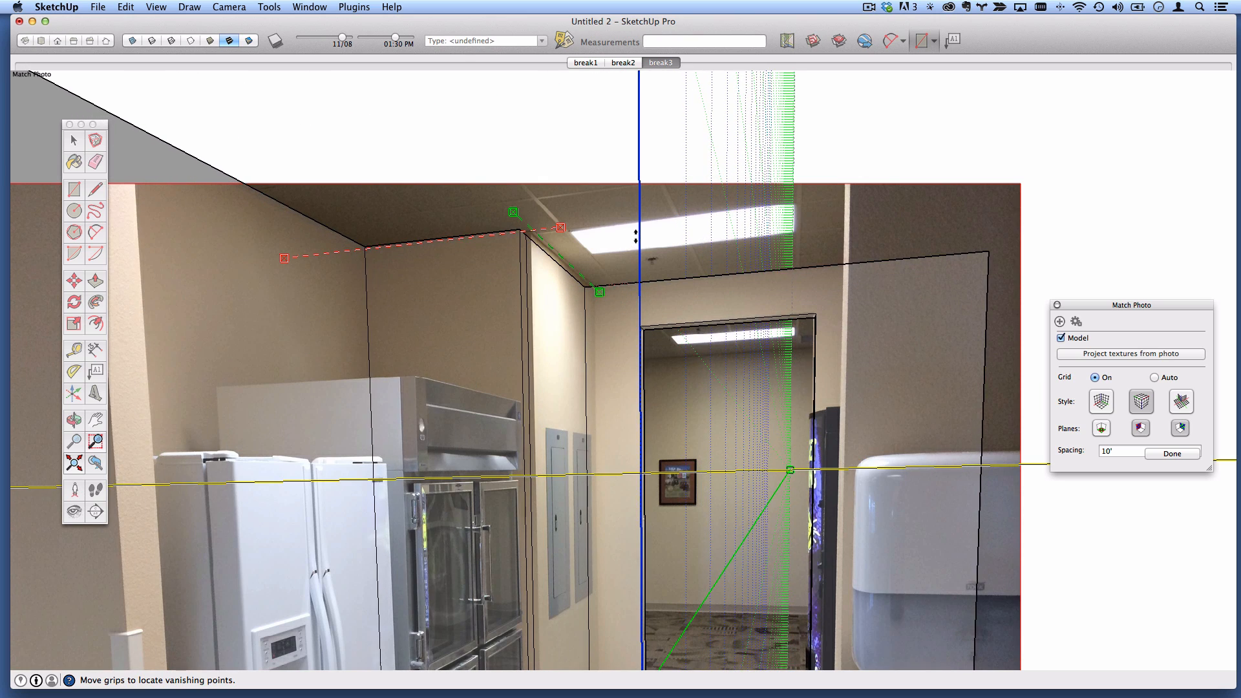
- Fine-tune the model scale along the blue axis against the doorway's upper corner
scroll(627, 289, "up", 3)
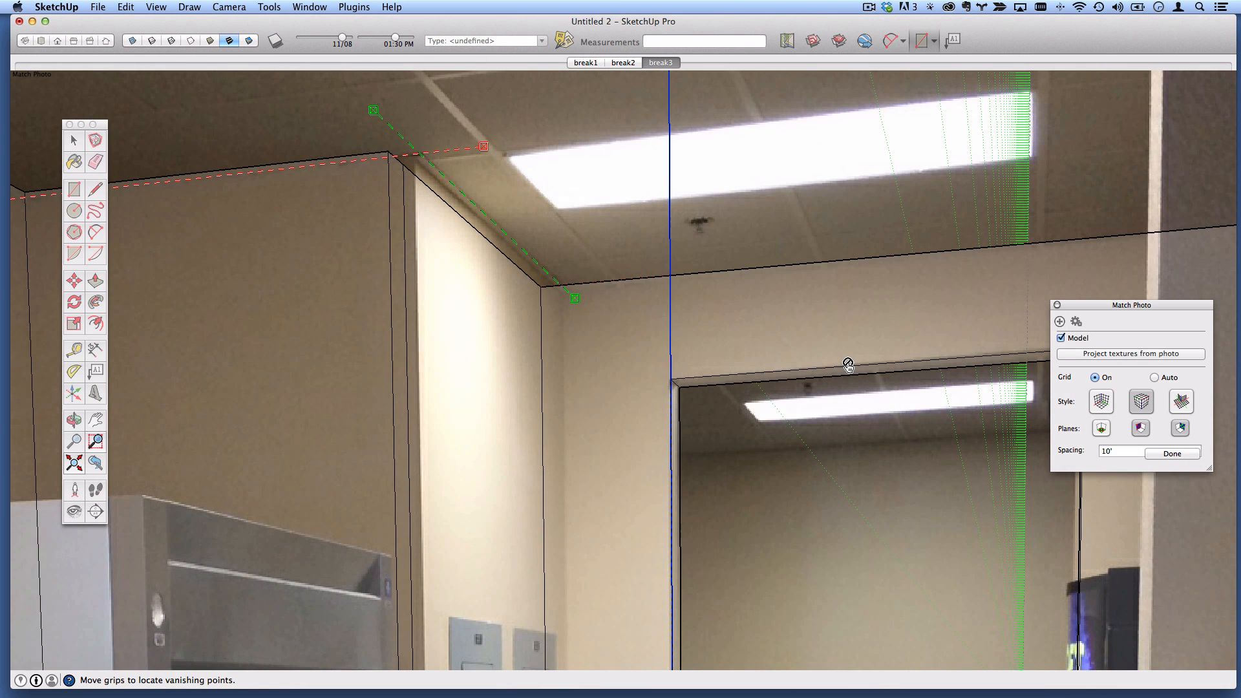
scroll(673, 382, "up", 3)
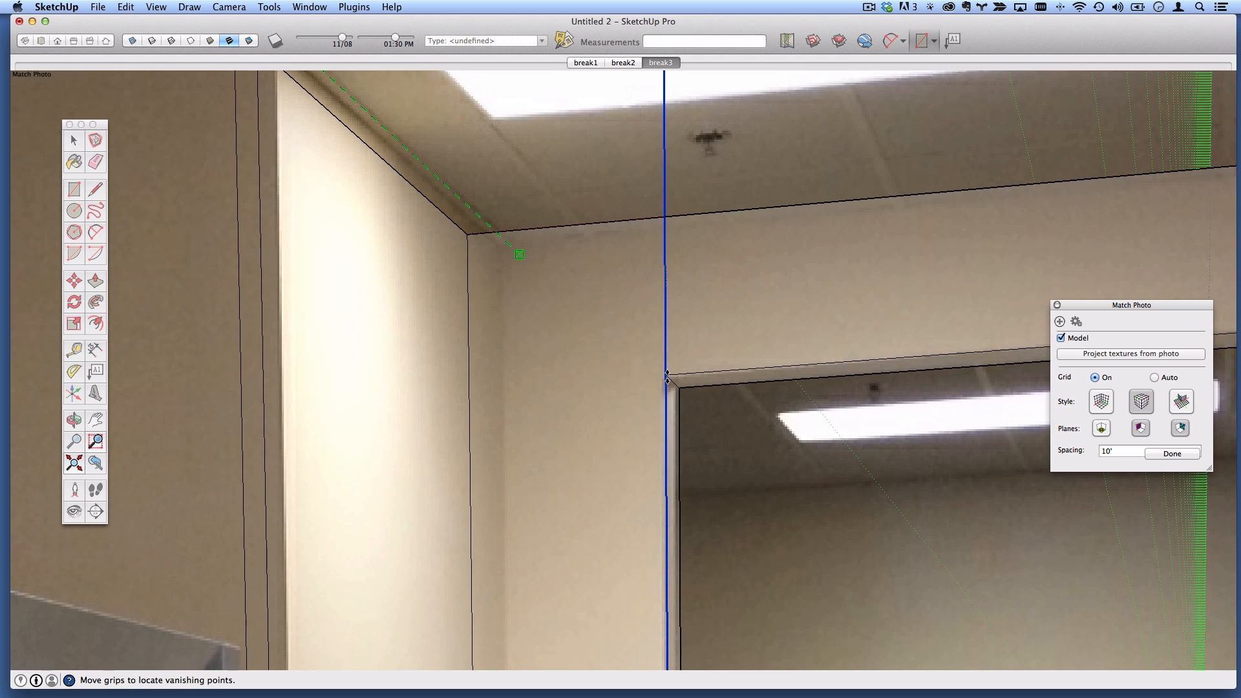
left_click_drag(667, 375, 666, 379)
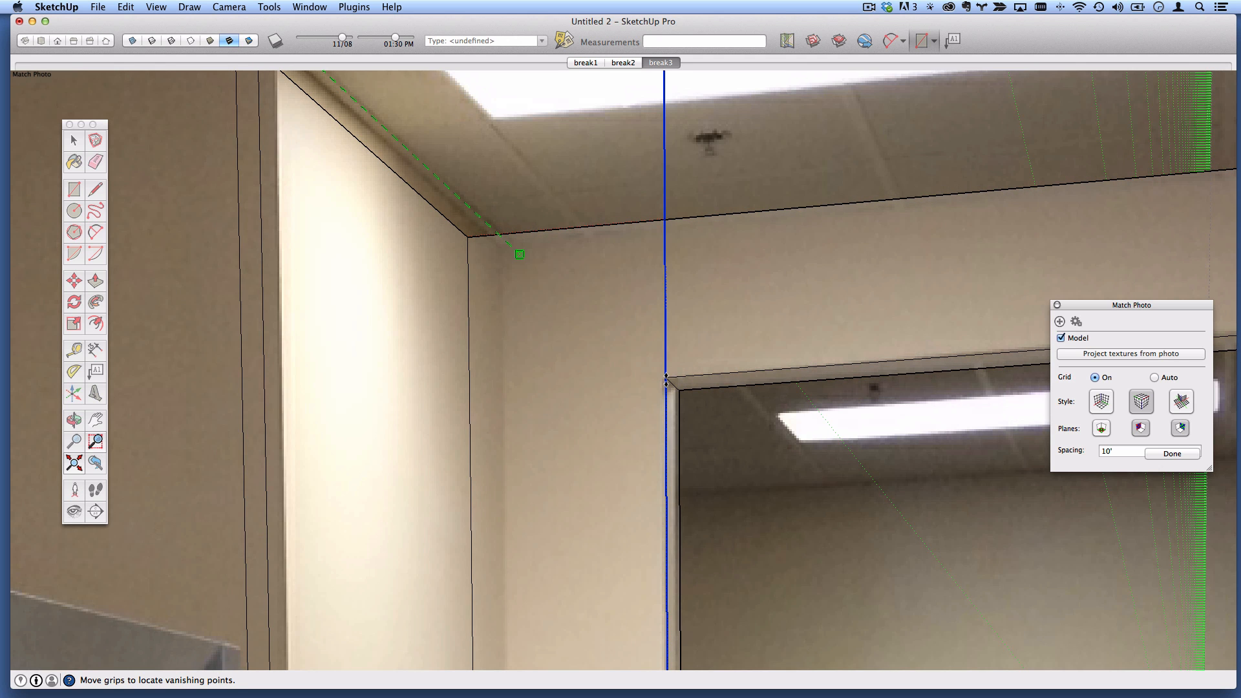
- Examine how the model's wall, ceiling and floor edges line up with the photo around the refrigerators, electrical panels and doorway
scroll(414, 198, "down", 2)
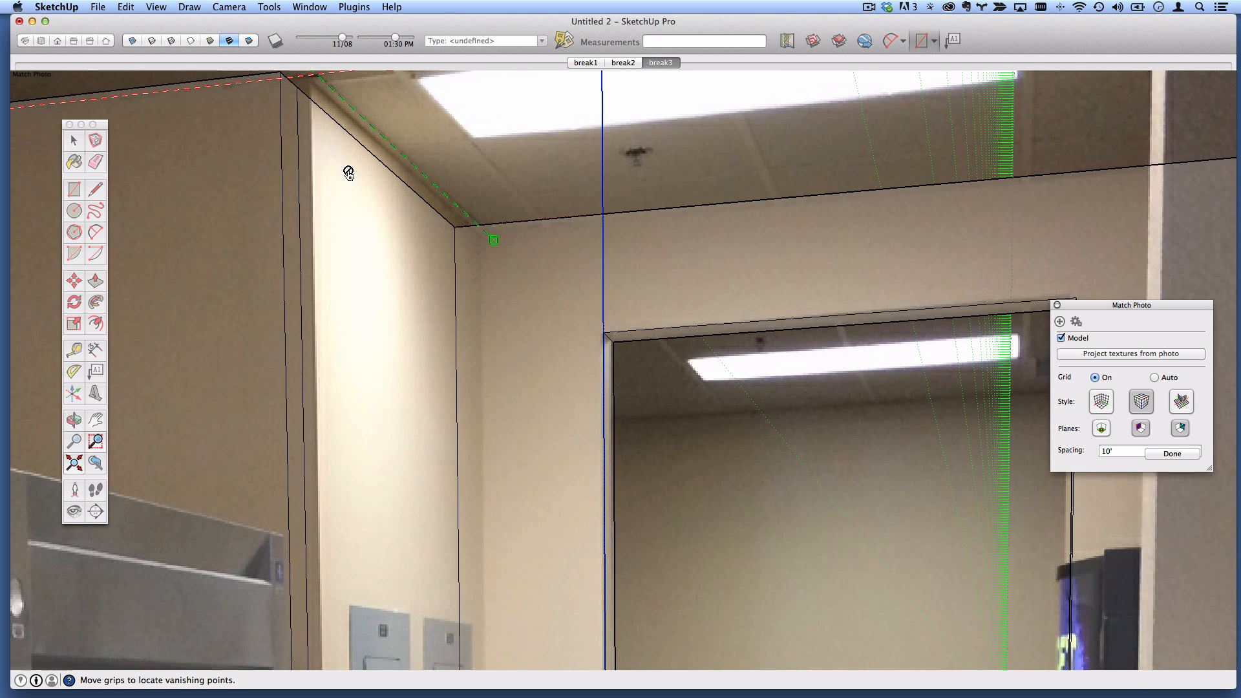
scroll(349, 172, "down", 2)
scroll(746, 322, "up", 1)
scroll(844, 289, "down", 6)
middle_click_drag(671, 340, 674, 150, "shift")
middle_click_drag(628, 472, 667, 306, "shift")
scroll(624, 430, "down", 1)
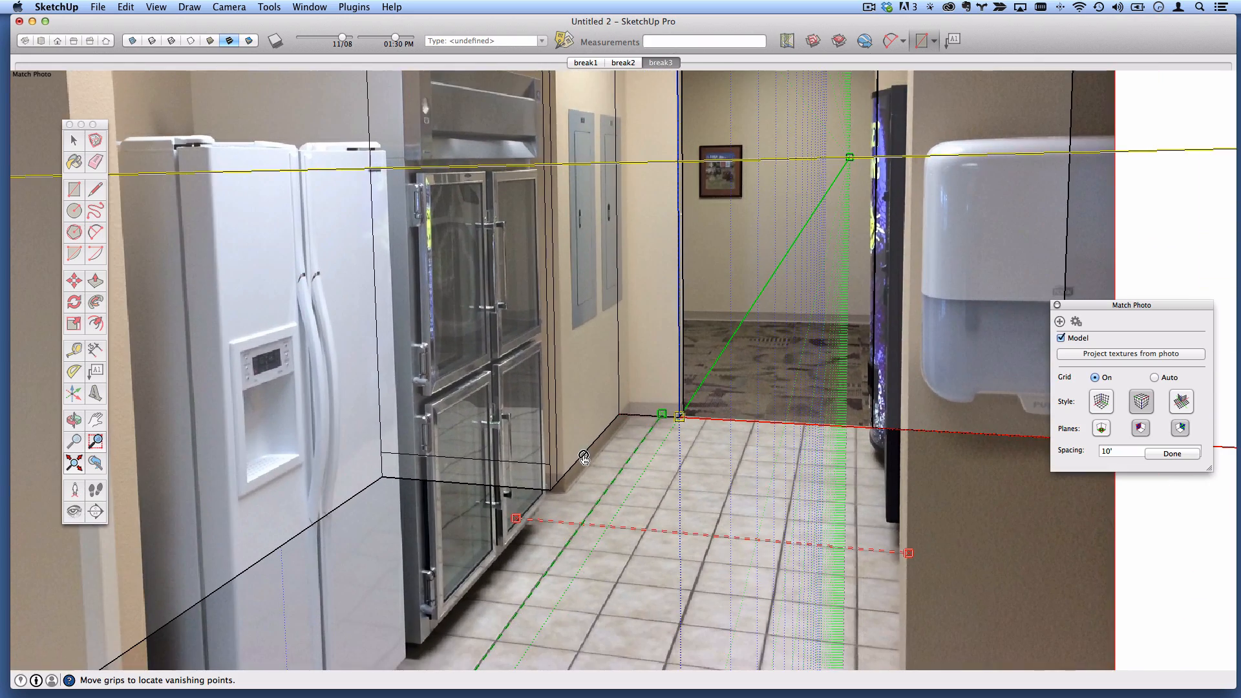
scroll(616, 409, "up", 3)
scroll(648, 407, "down", 2)
scroll(684, 425, "down", 2)
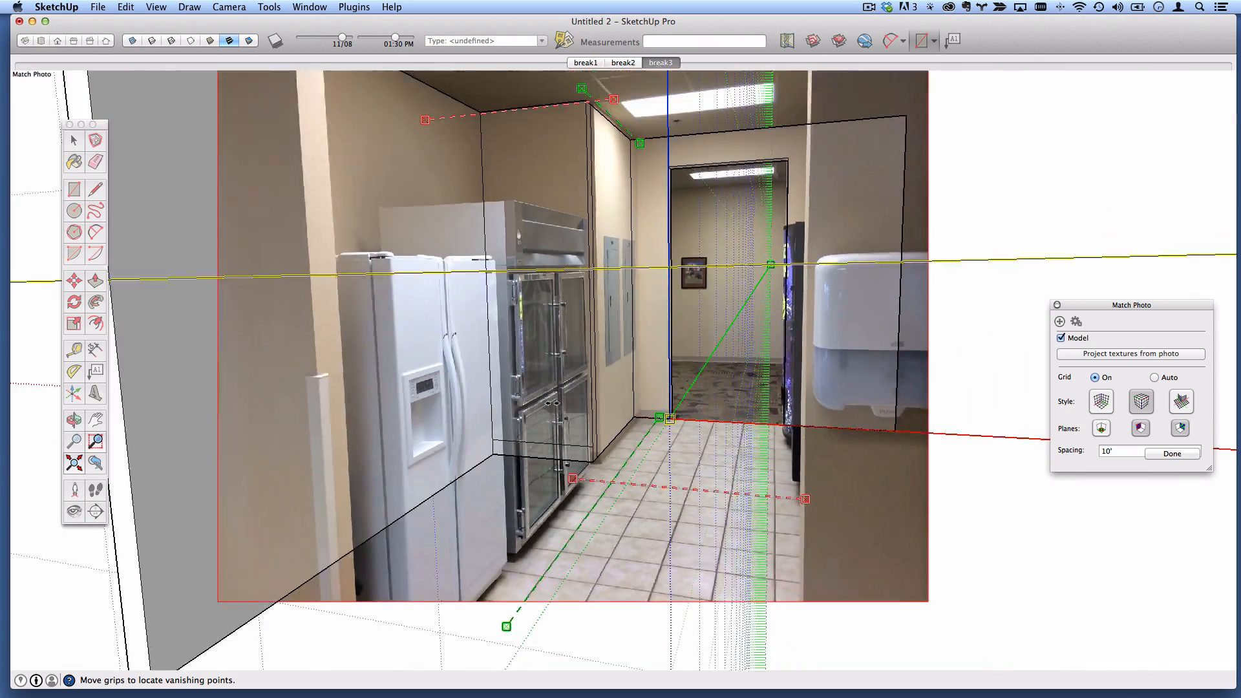
scroll(552, 403, "down", 2)
scroll(538, 373, "up", 3)
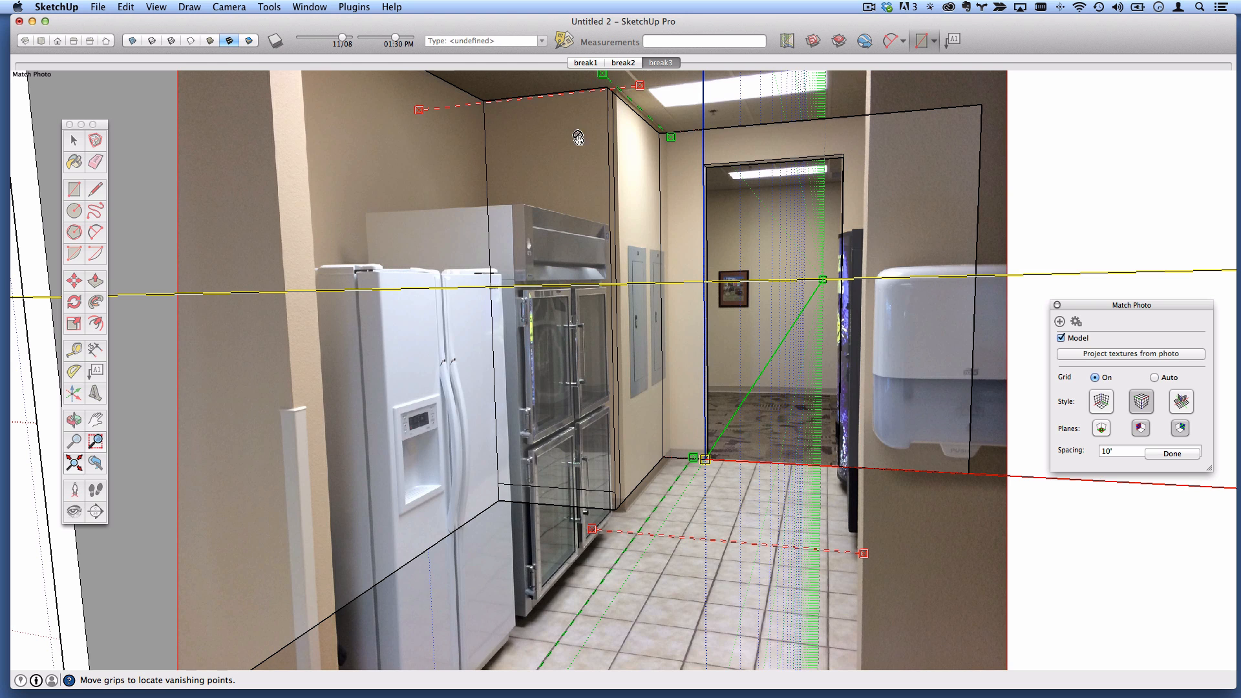
scroll(647, 471, "up", 2)
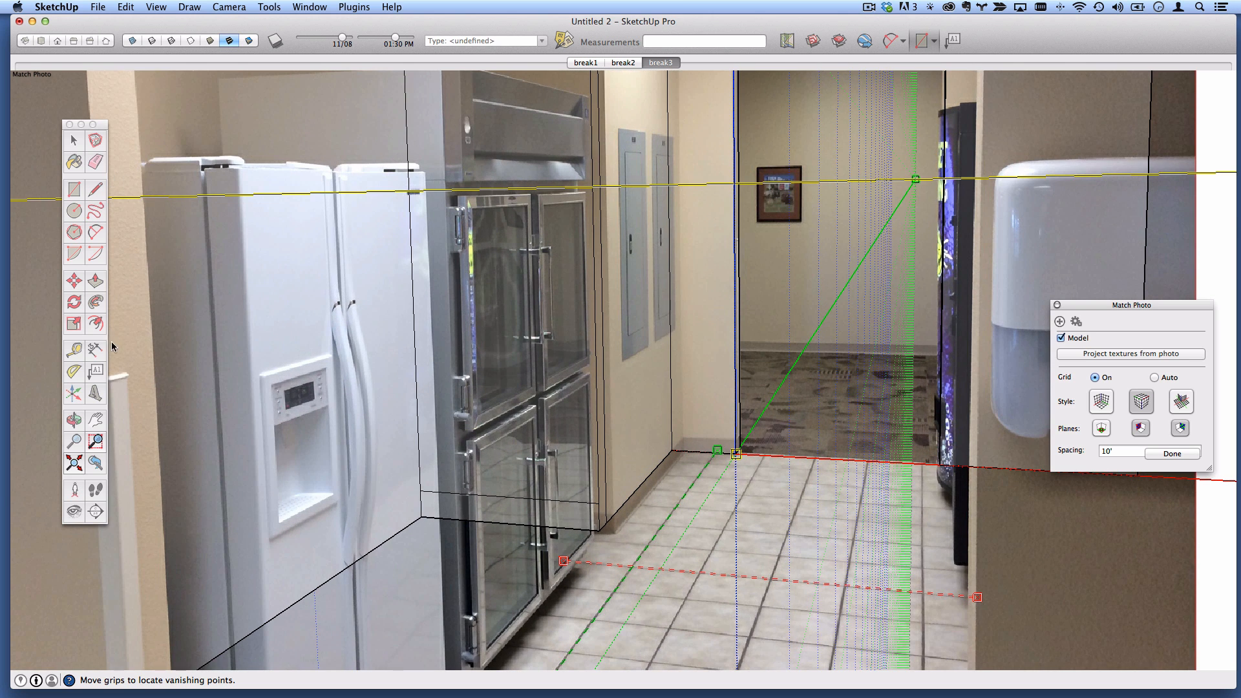
- Finish the photo calibration and Push/Pull the electrical-panel wall face out by 3 1/8" to meet its base line in the photo
left_click(1190, 451)
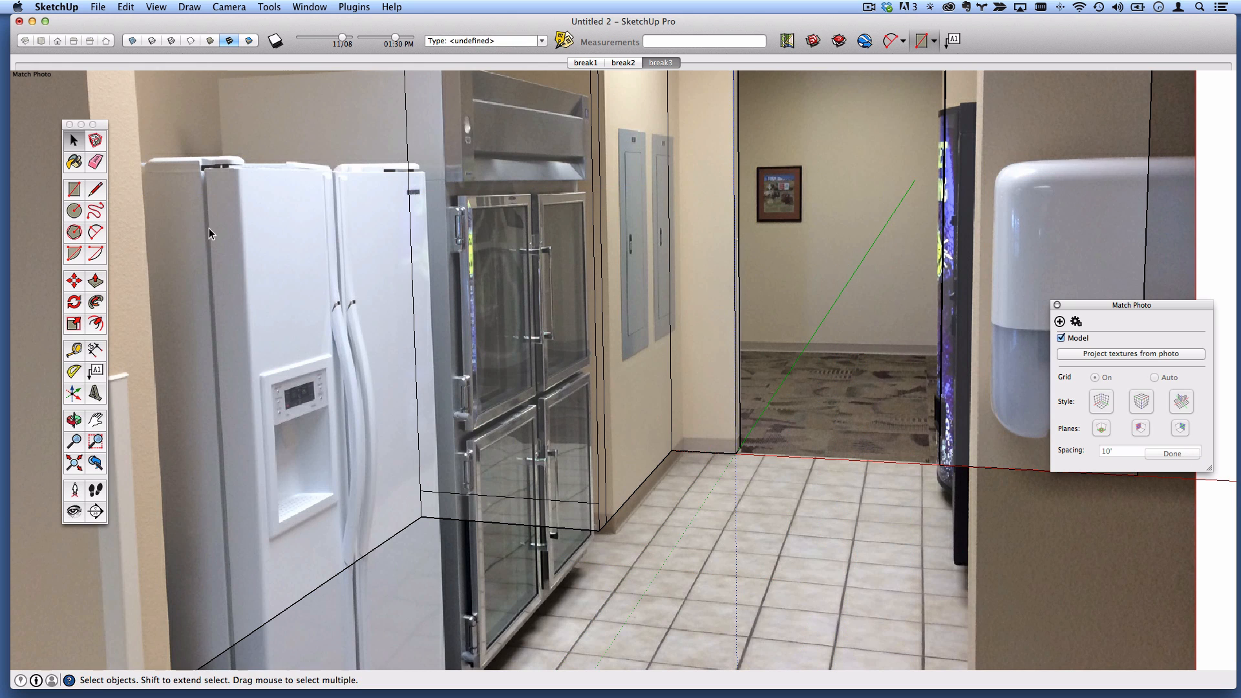
left_click(94, 280)
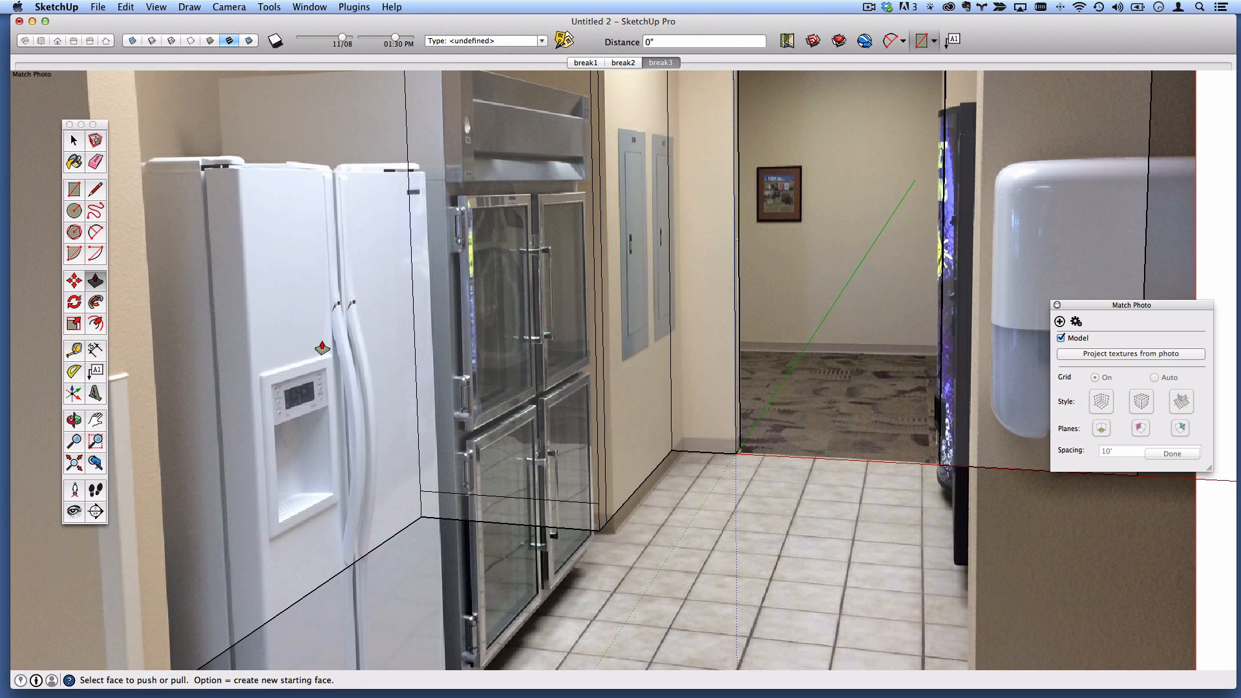
left_click(637, 466)
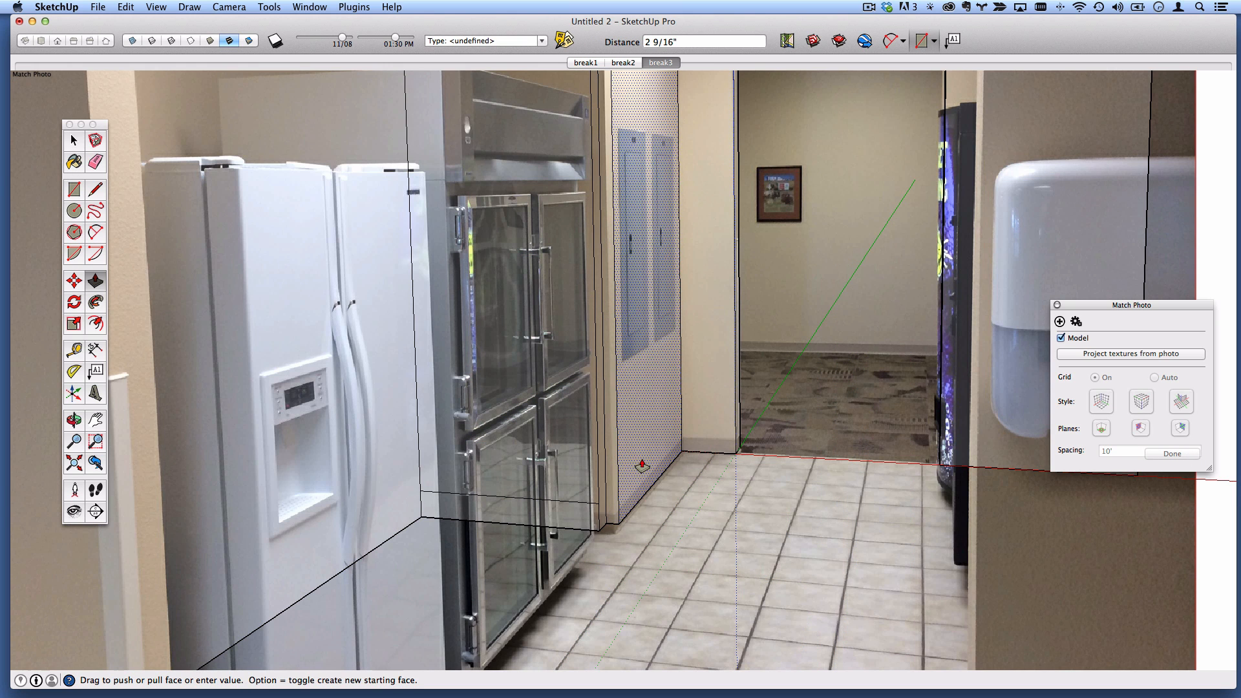
left_click(644, 467)
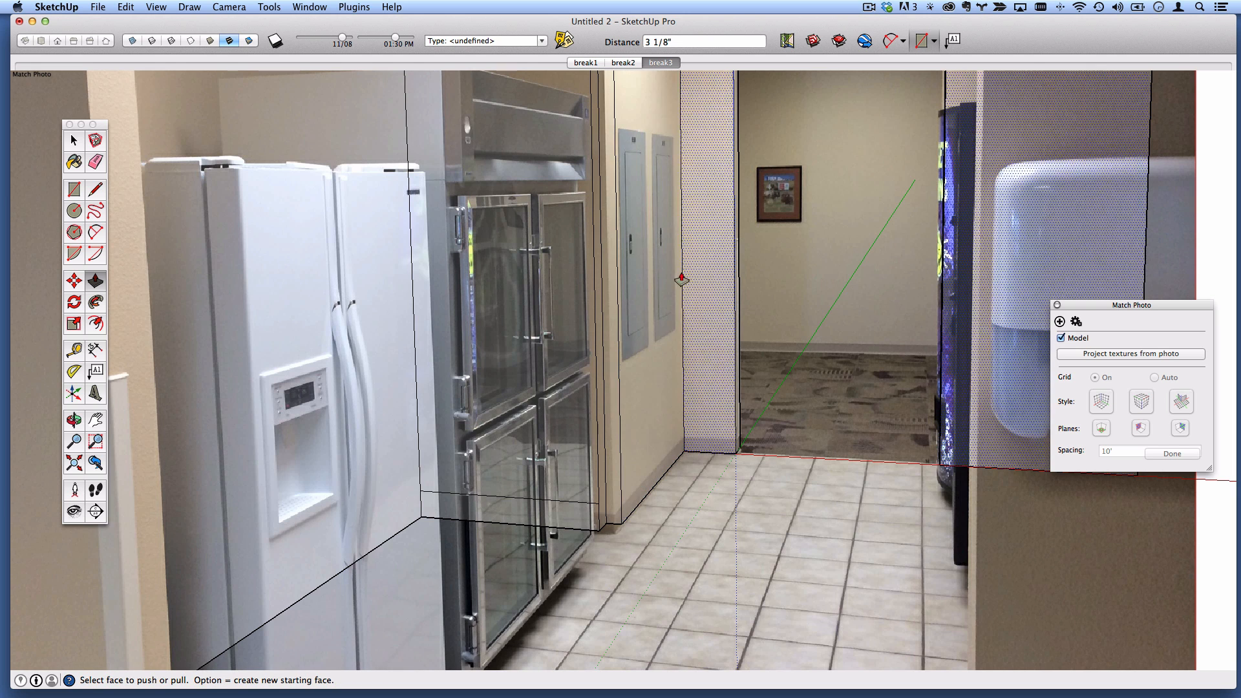
- Push/Pull the panel wall's narrow end face flush with the wall behind the refrigerators and erase the stray horizontal edge near its base
scroll(630, 517, "up", 2)
scroll(630, 517, "up", 1)
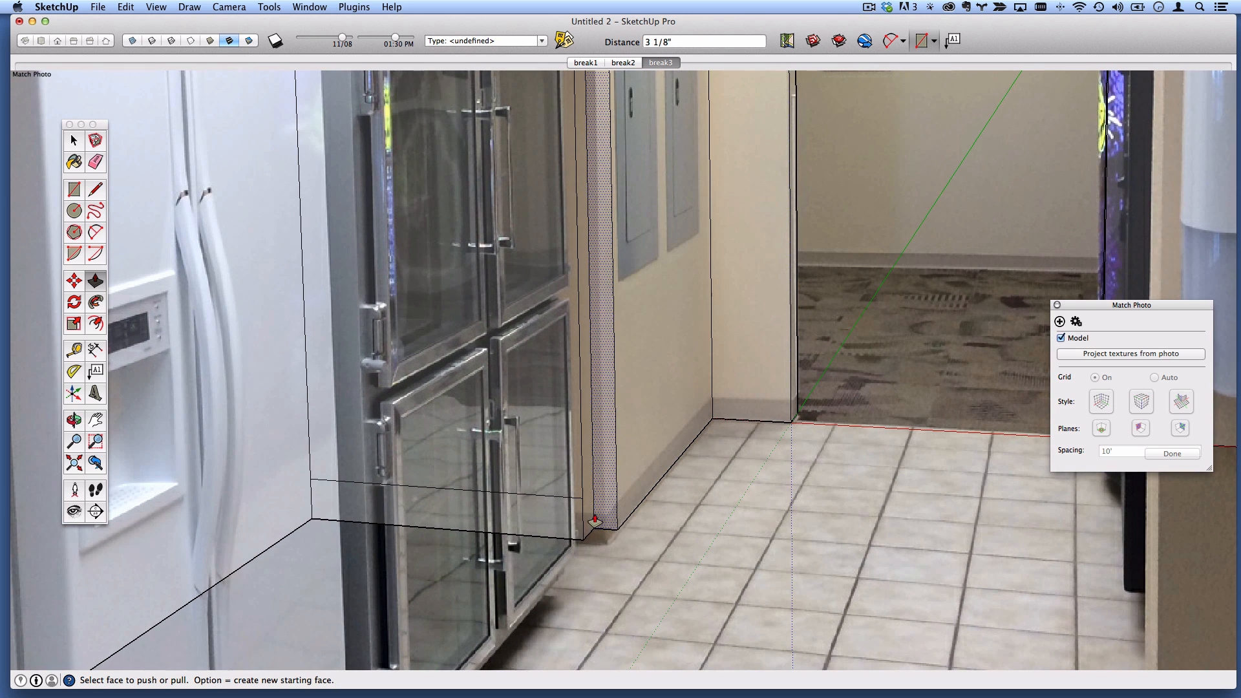
left_click(610, 511)
left_click(620, 499)
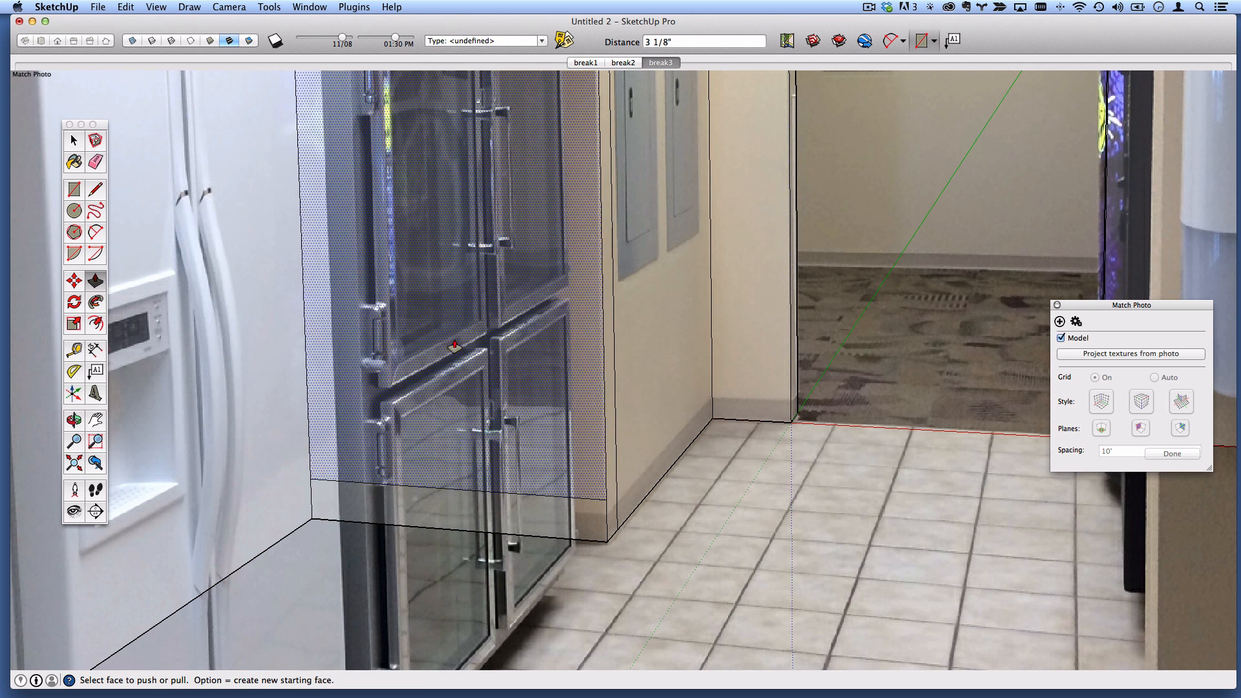
left_click(95, 163)
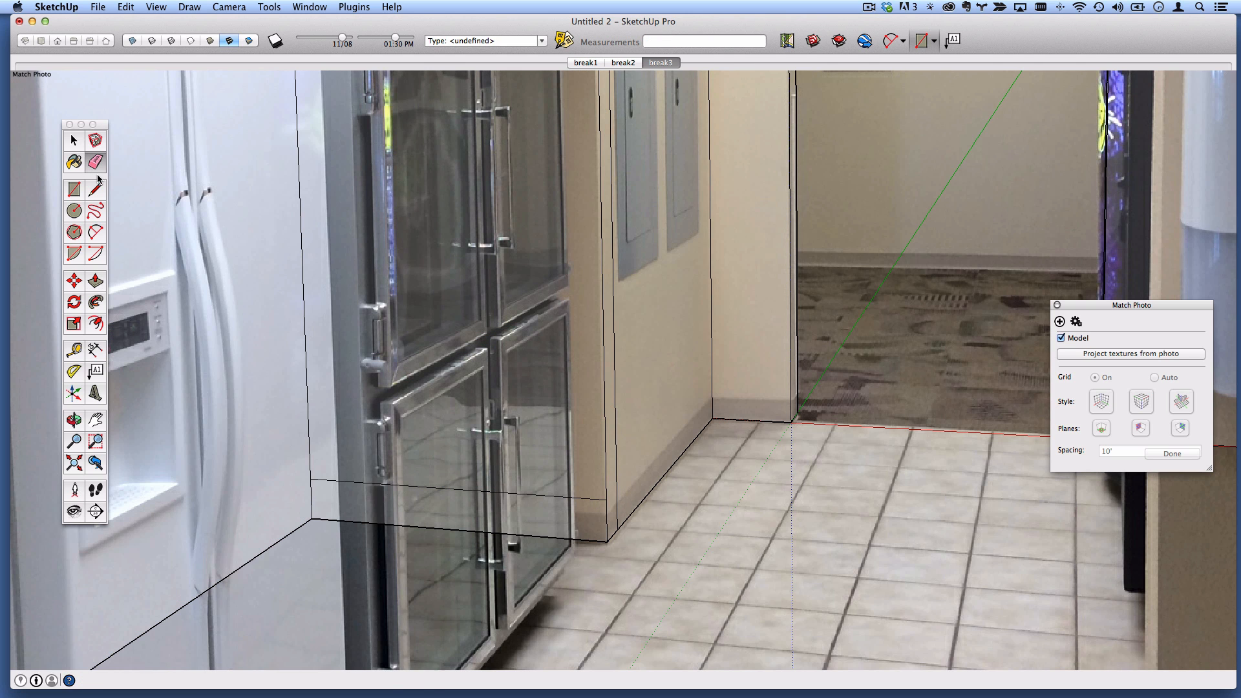
left_click(597, 496)
- Inspect the room model from above and from the drinking-fountain side, and return to the break2 scene
scroll(744, 433, "down", 1)
middle_click_drag(717, 267, 653, 438)
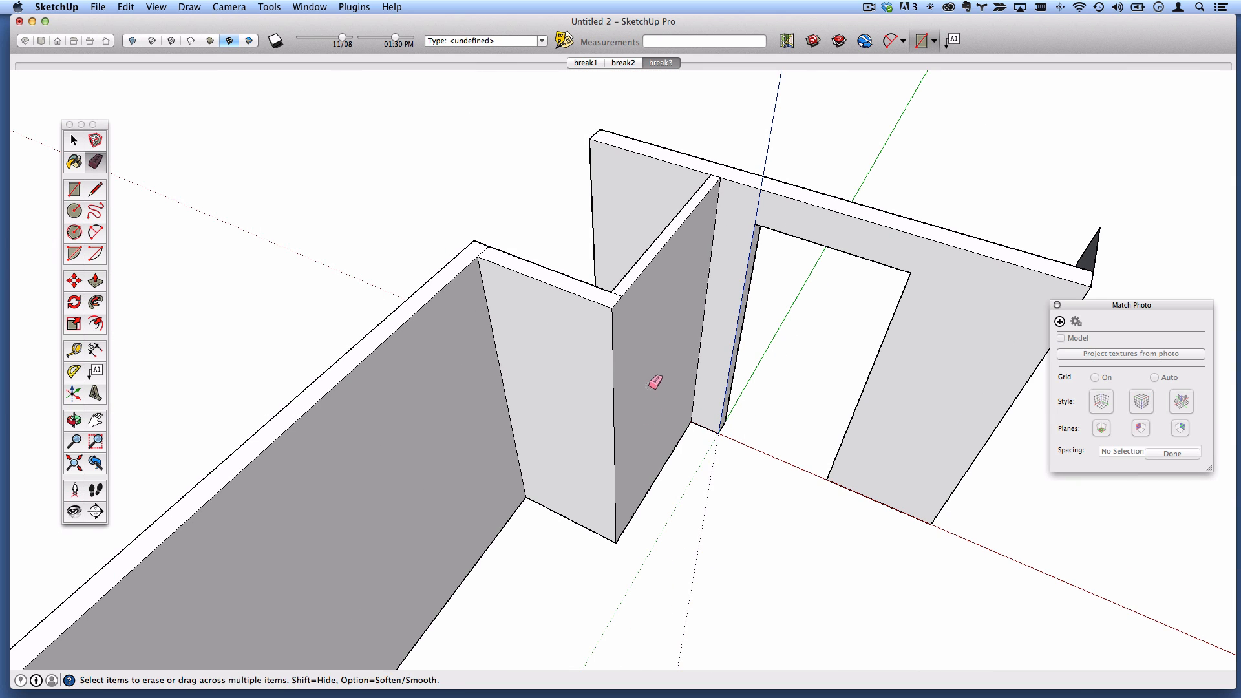
mouse_move(655, 382)
middle_mouse_down()
mouse_move(642, 351)
mouse_move(653, 338)
middle_mouse_up()
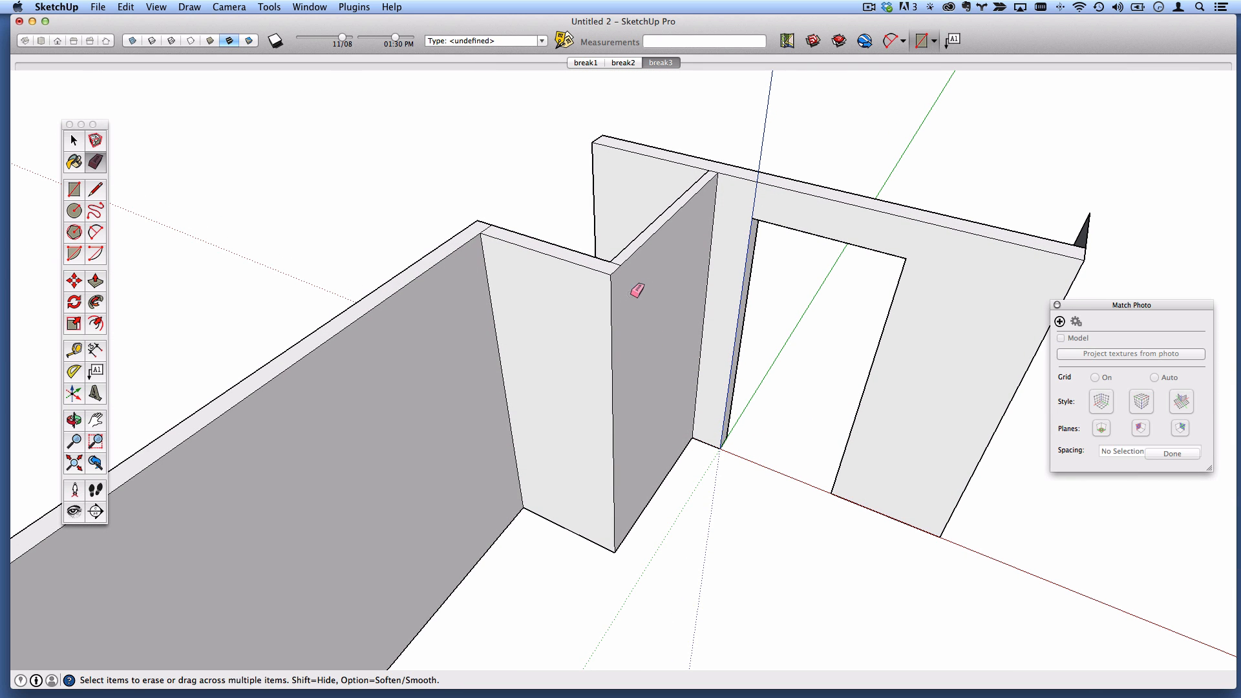
mouse_move(645, 285)
middle_mouse_down()
mouse_move(449, 485)
mouse_move(783, 448)
mouse_move(848, 324)
mouse_move(802, 283)
middle_mouse_up()
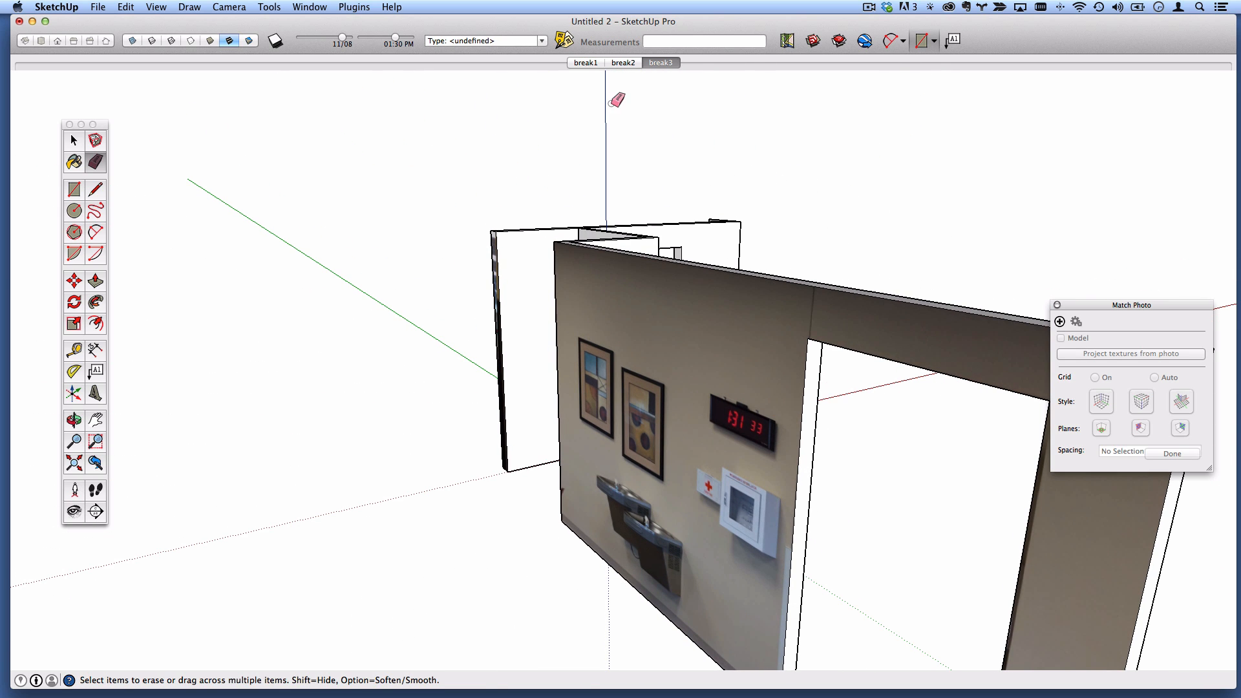
left_click(618, 64)
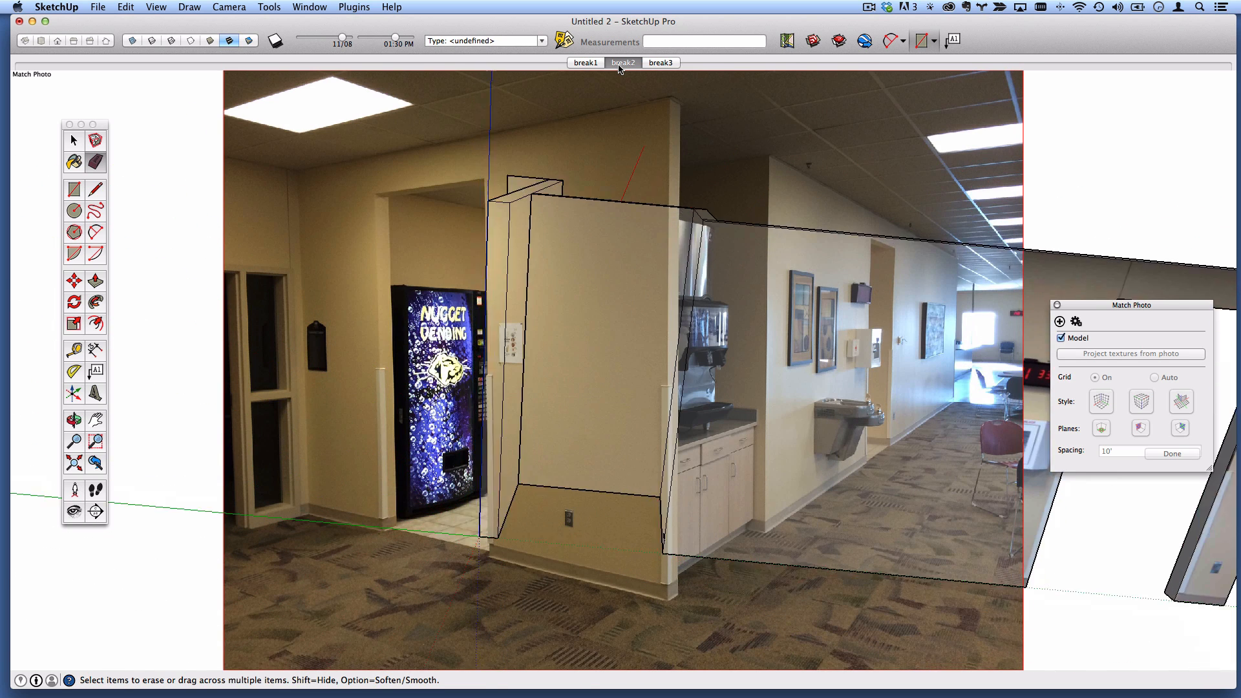
- Compare the model with the photos in the break1, break2 and break3 scenes and view the walls from outside
left_click(666, 62)
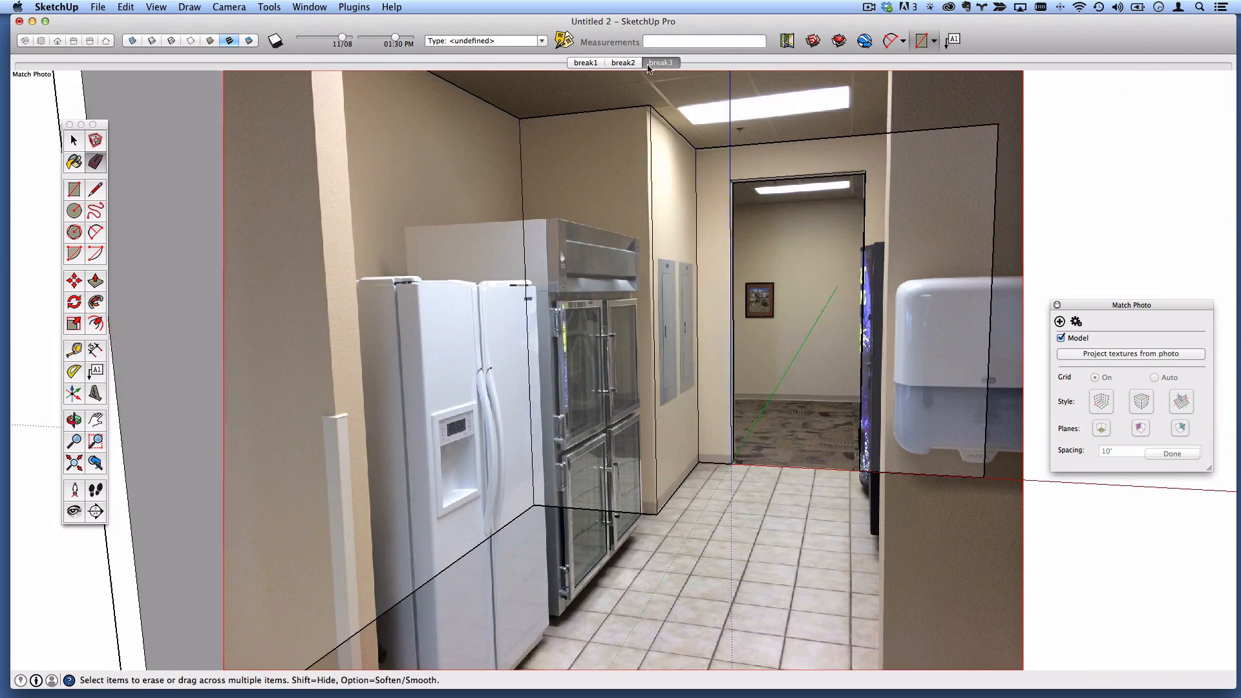
left_click(591, 63)
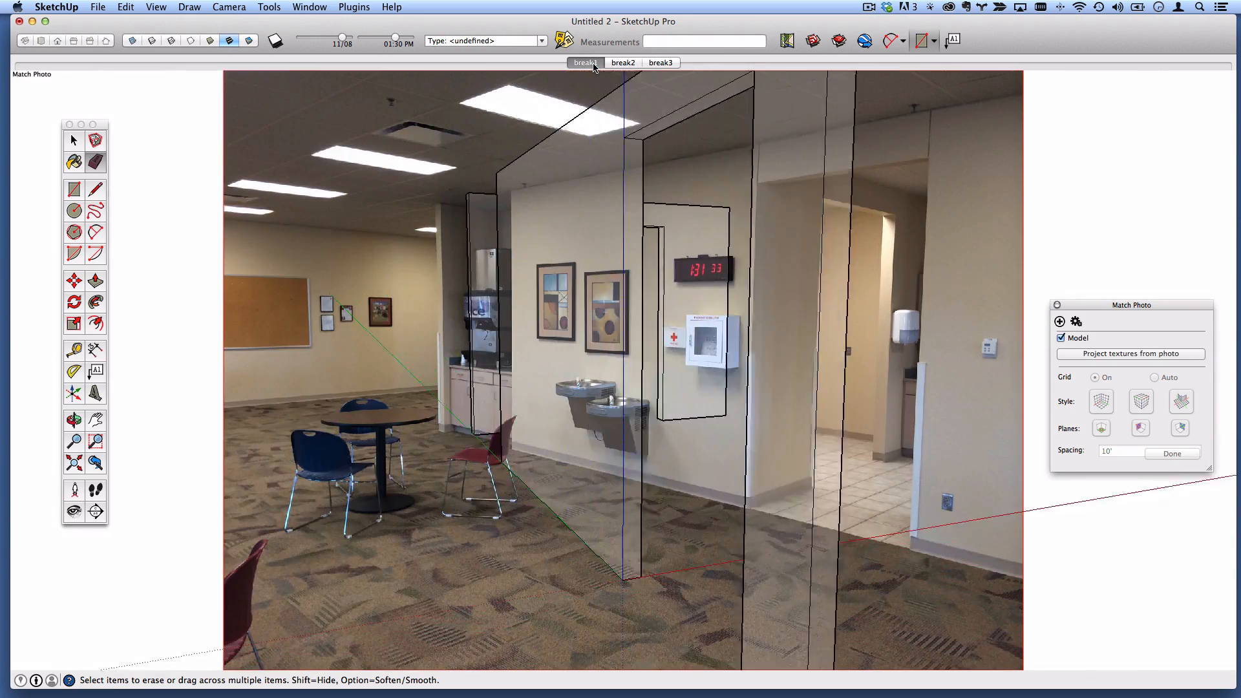
left_click(624, 64)
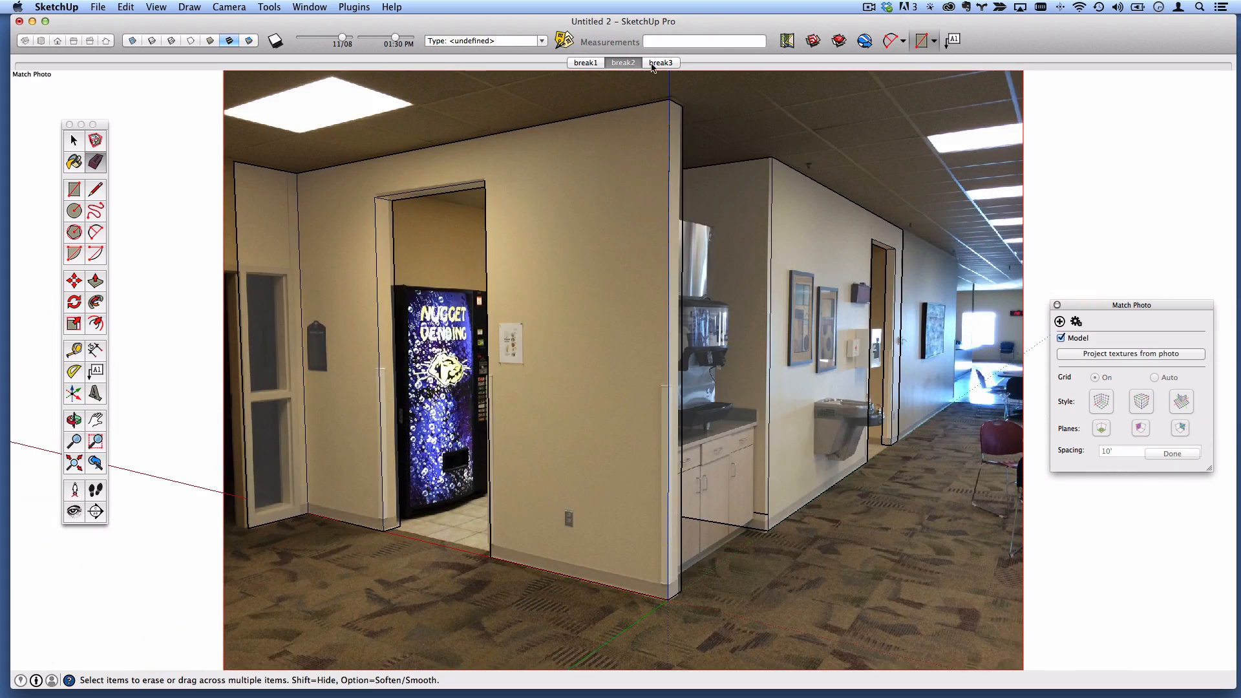
left_click(658, 64)
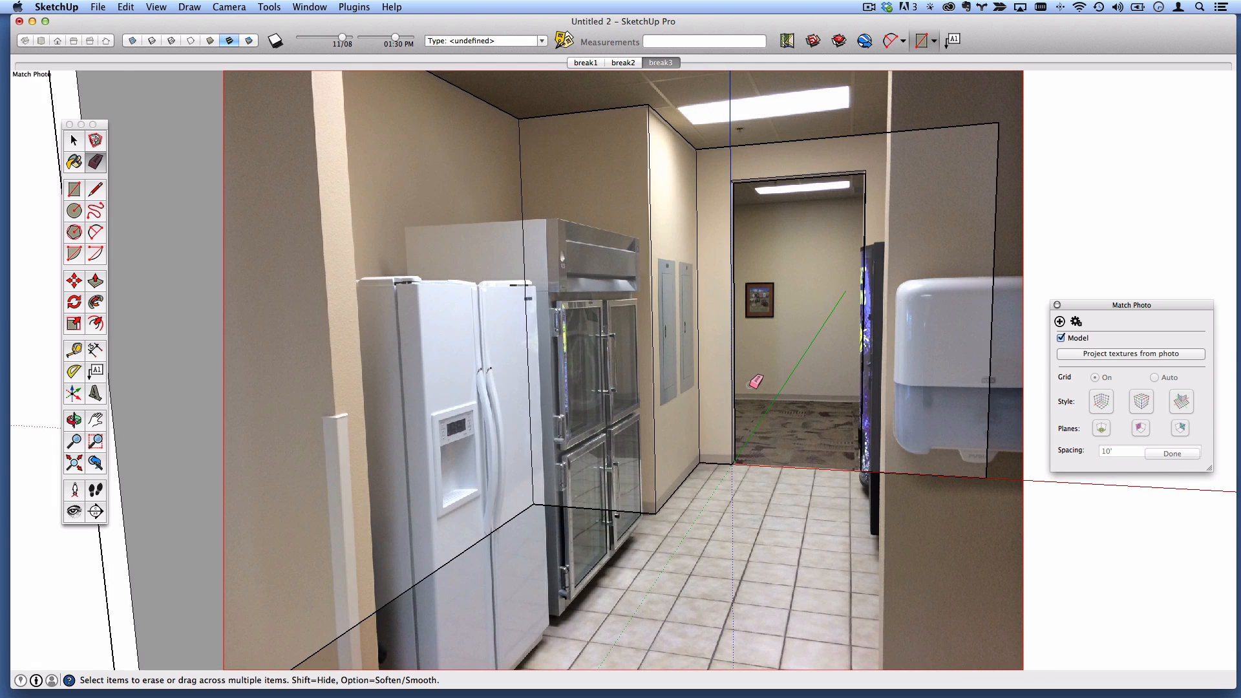
mouse_move(756, 381)
middle_mouse_down()
mouse_move(674, 443)
mouse_move(877, 526)
mouse_move(914, 425)
mouse_move(966, 406)
middle_mouse_up()
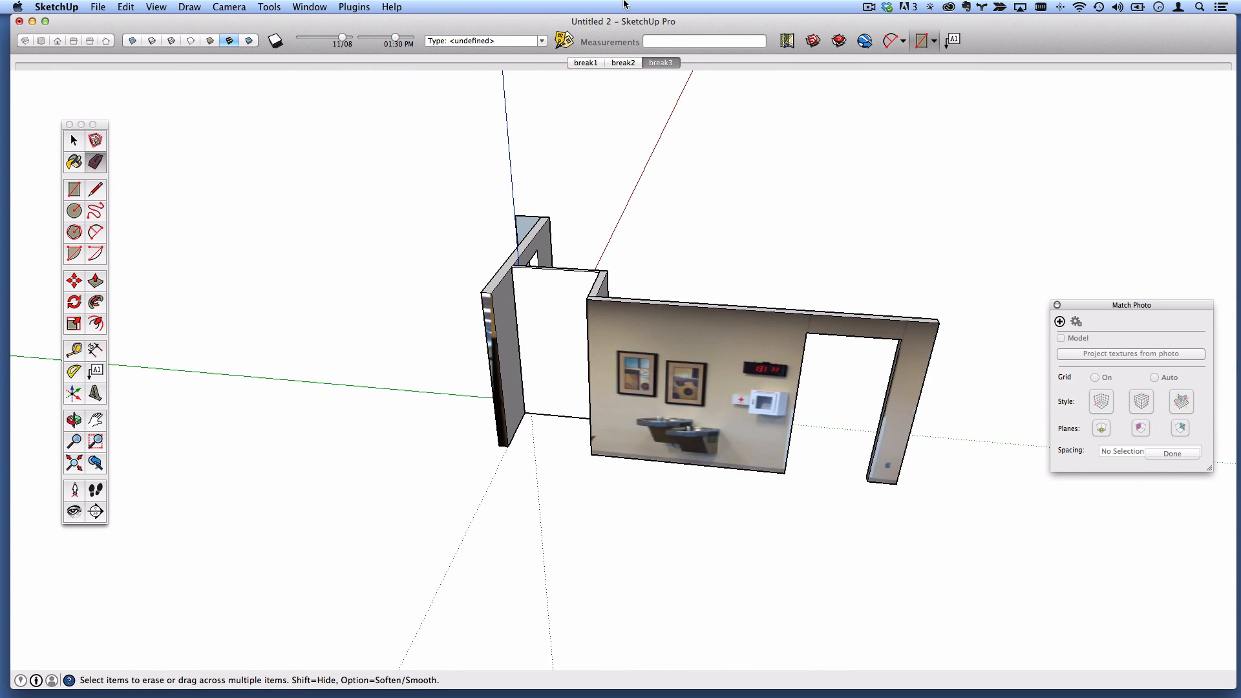
- In the break1 scene, show hidden geometry and unhide the foosball tables and pinball machines
left_click(585, 62)
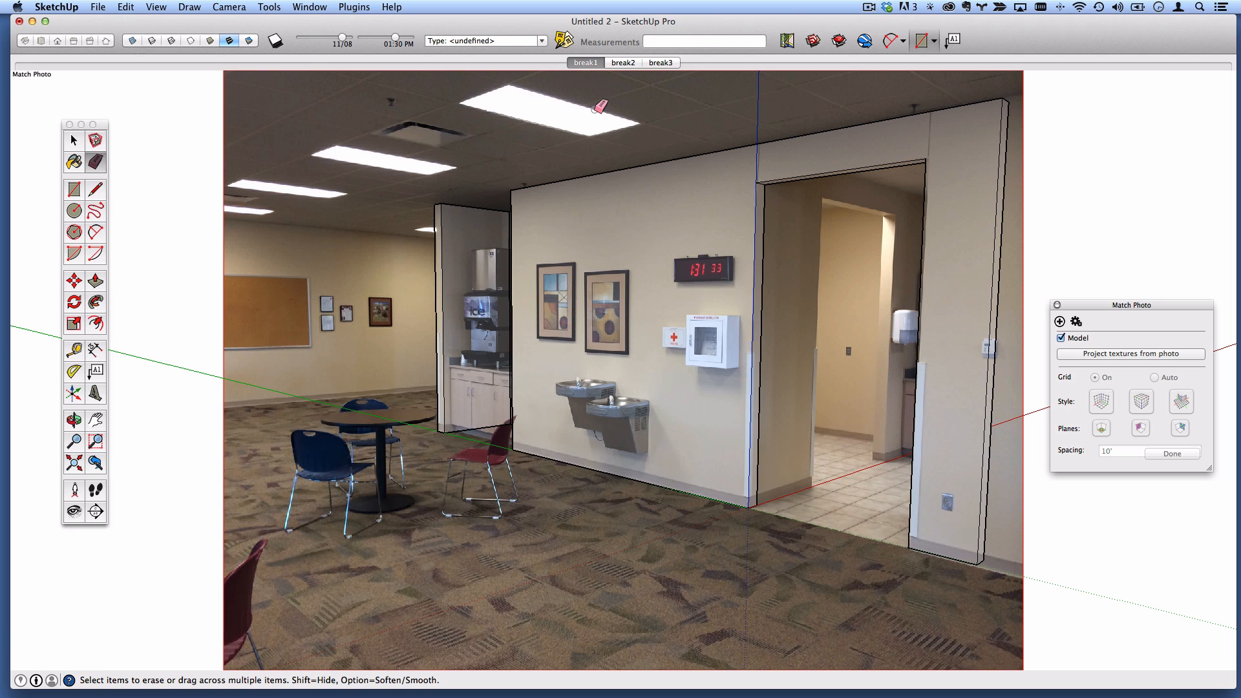
left_click(74, 140)
left_click(158, 7)
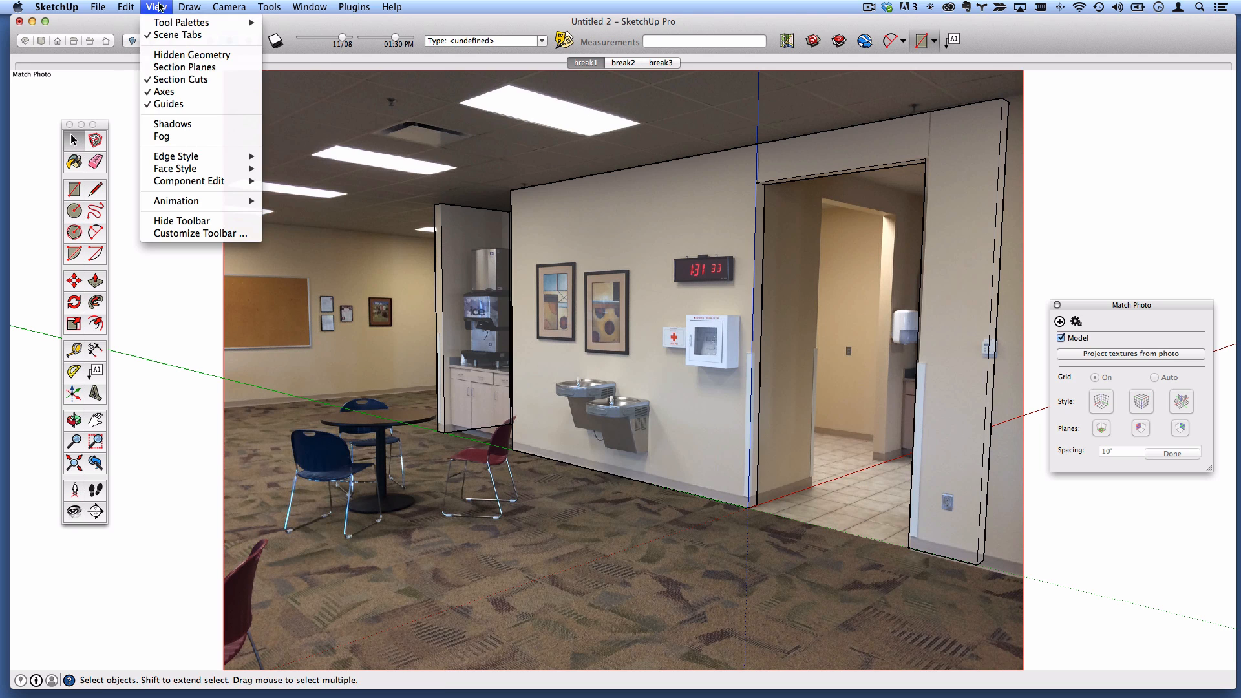
left_click(196, 56)
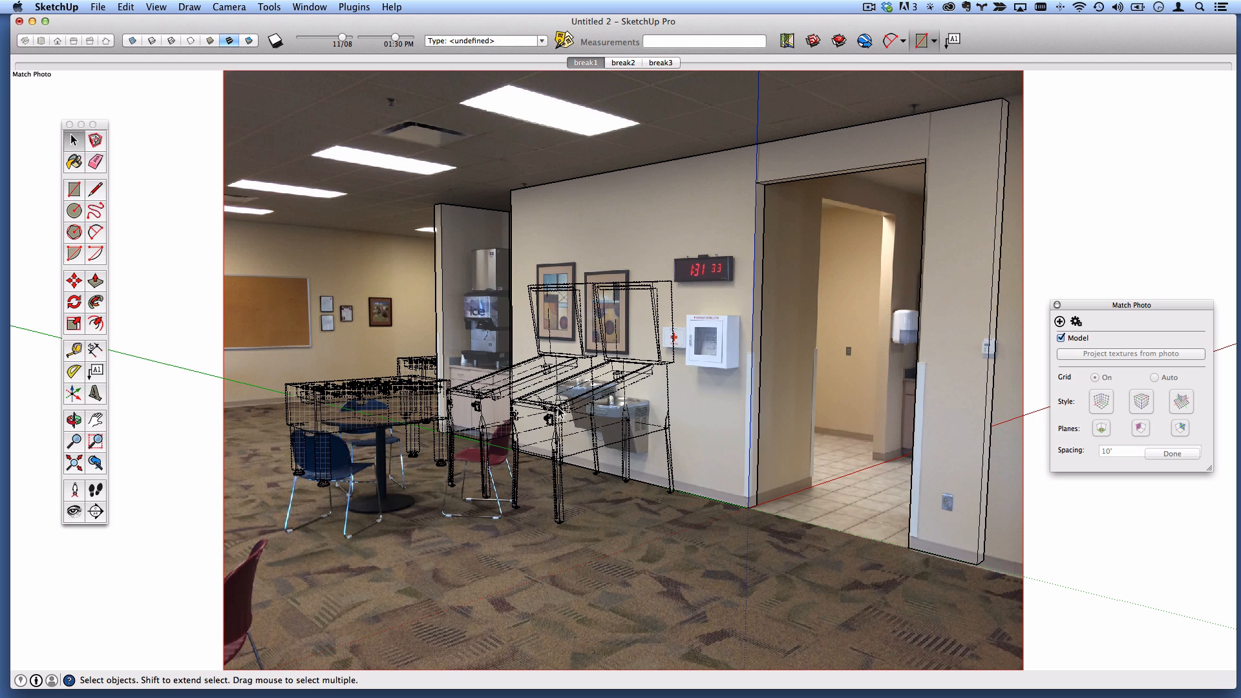
key("super+a")
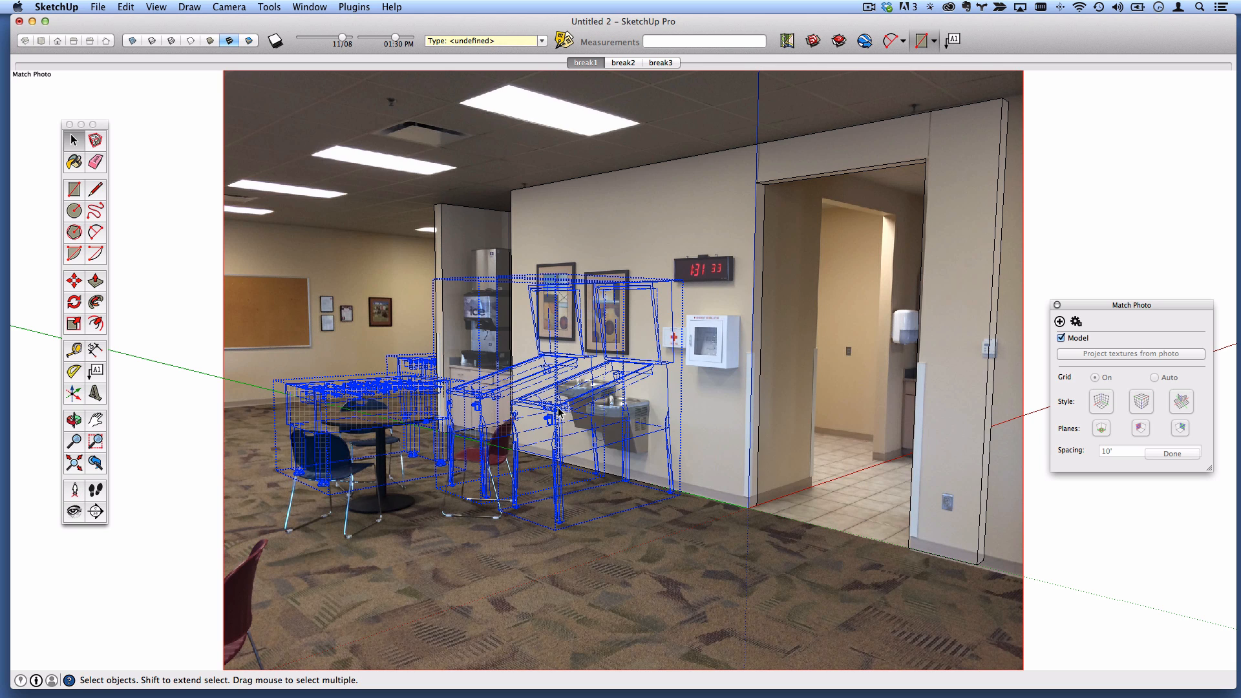
right_click(560, 409)
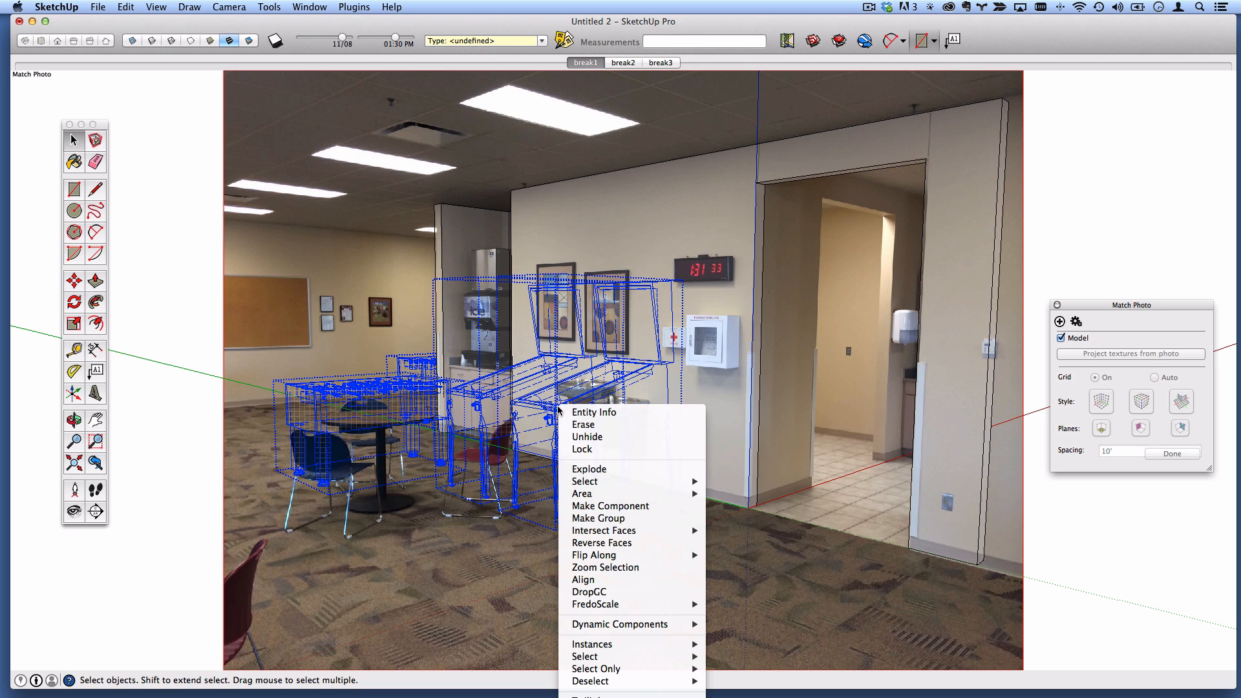
left_click(585, 437)
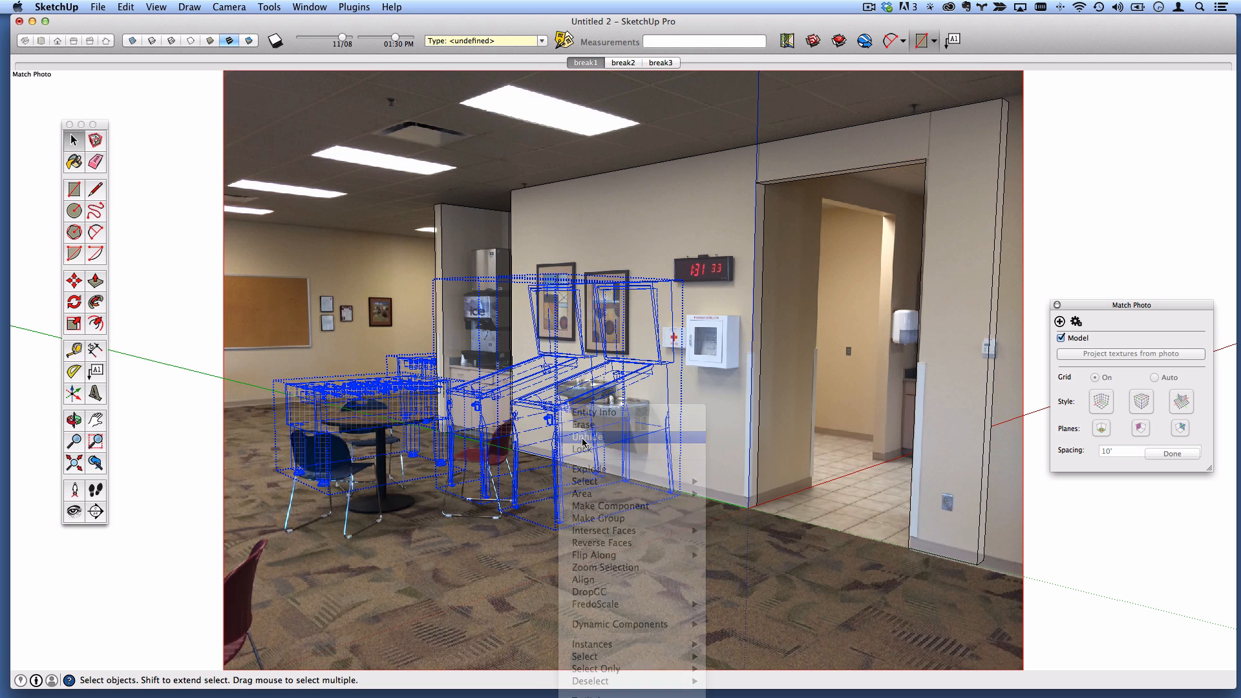
- Turn off the hidden geometry display and clear the selection of the game tables
left_click(158, 7)
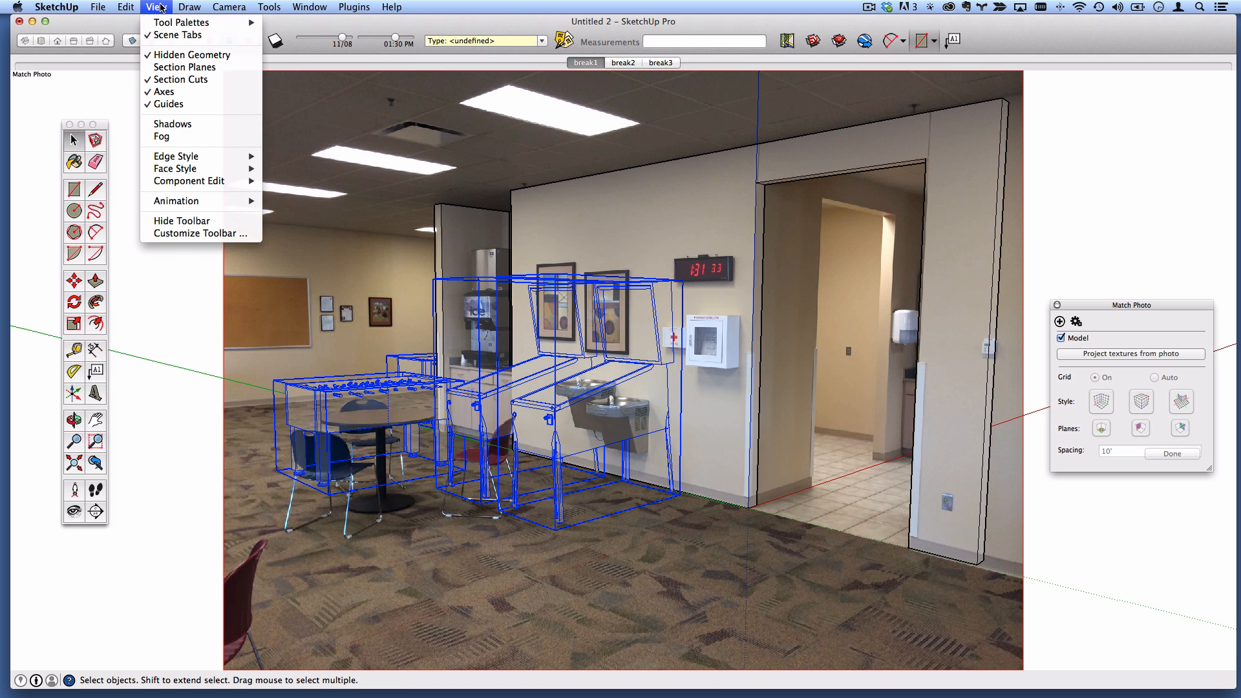
left_click(177, 54)
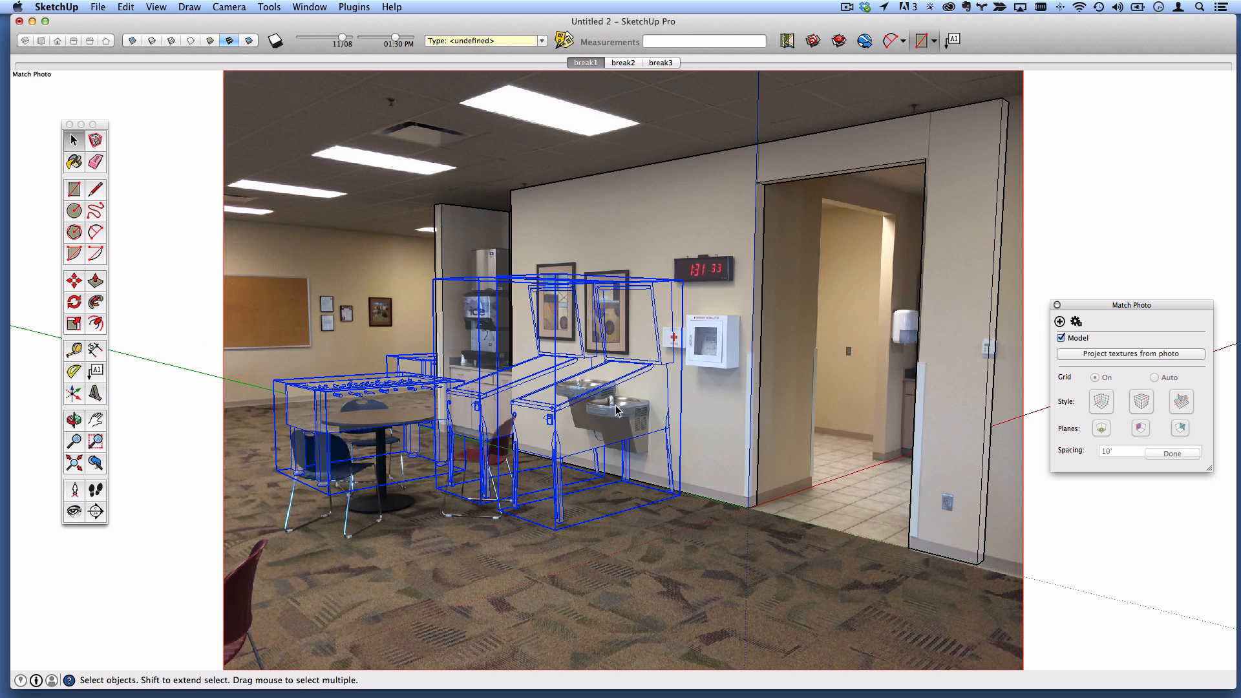
left_click(657, 388)
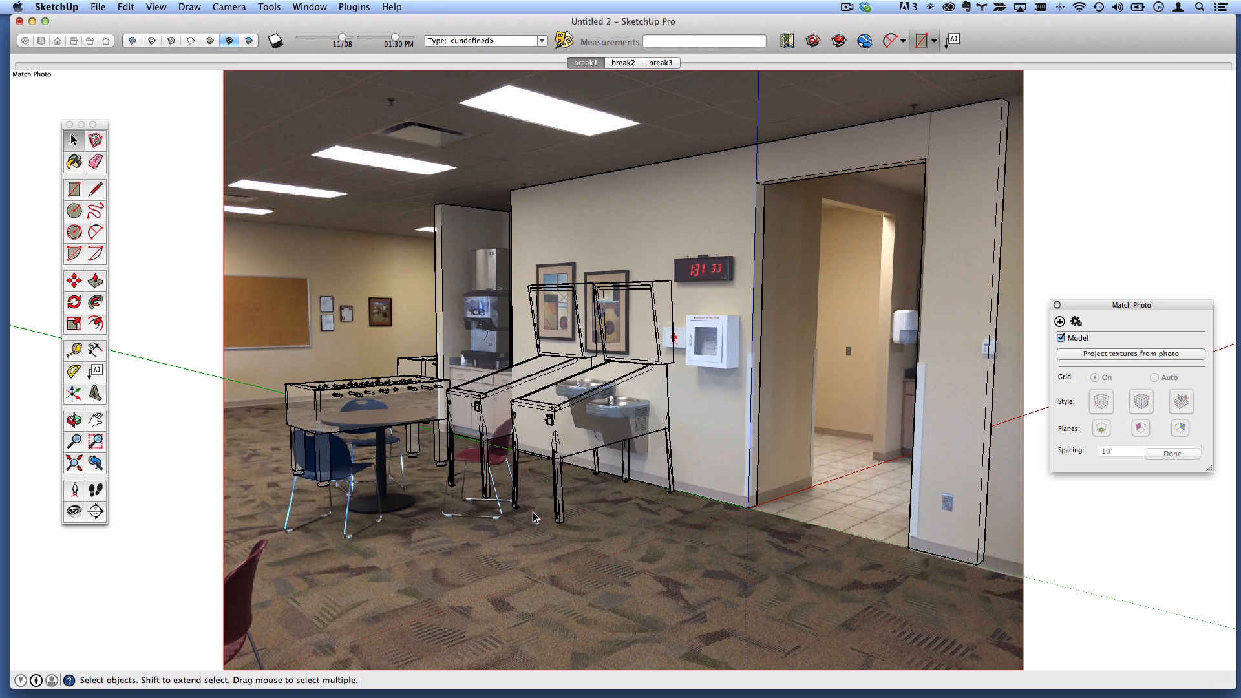
- Bring up the style's modeling settings with the Match Photo foreground and background options
left_click(311, 7)
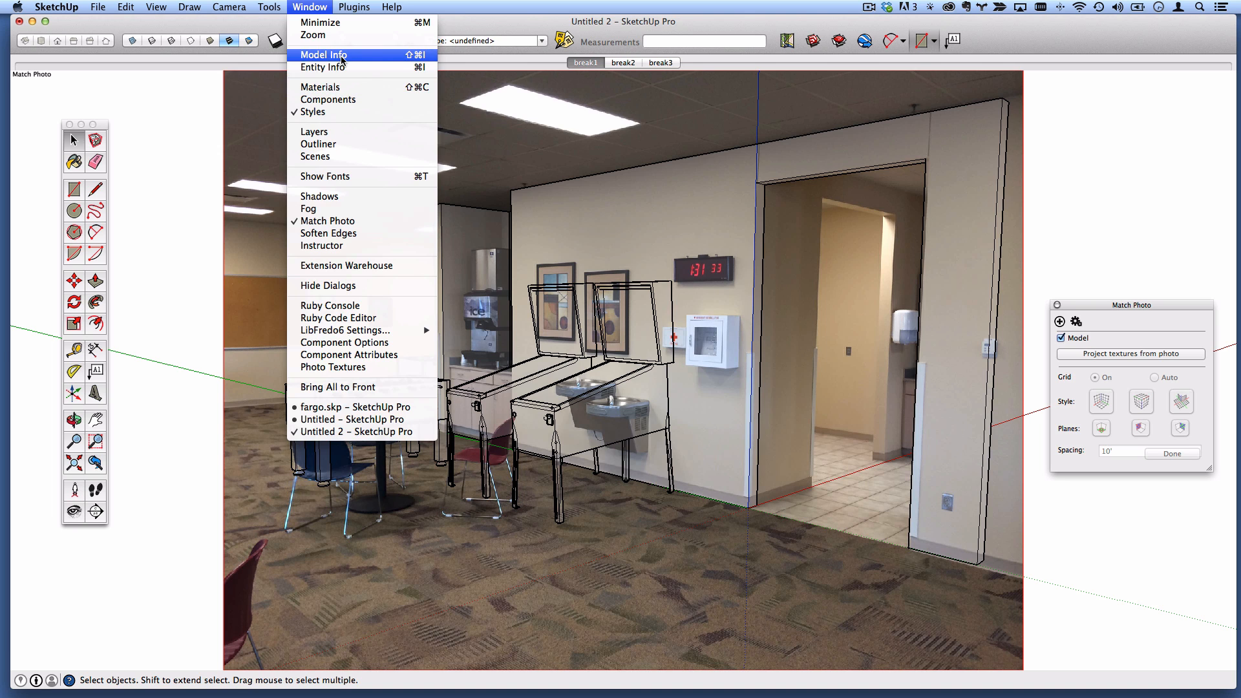
left_click(350, 113)
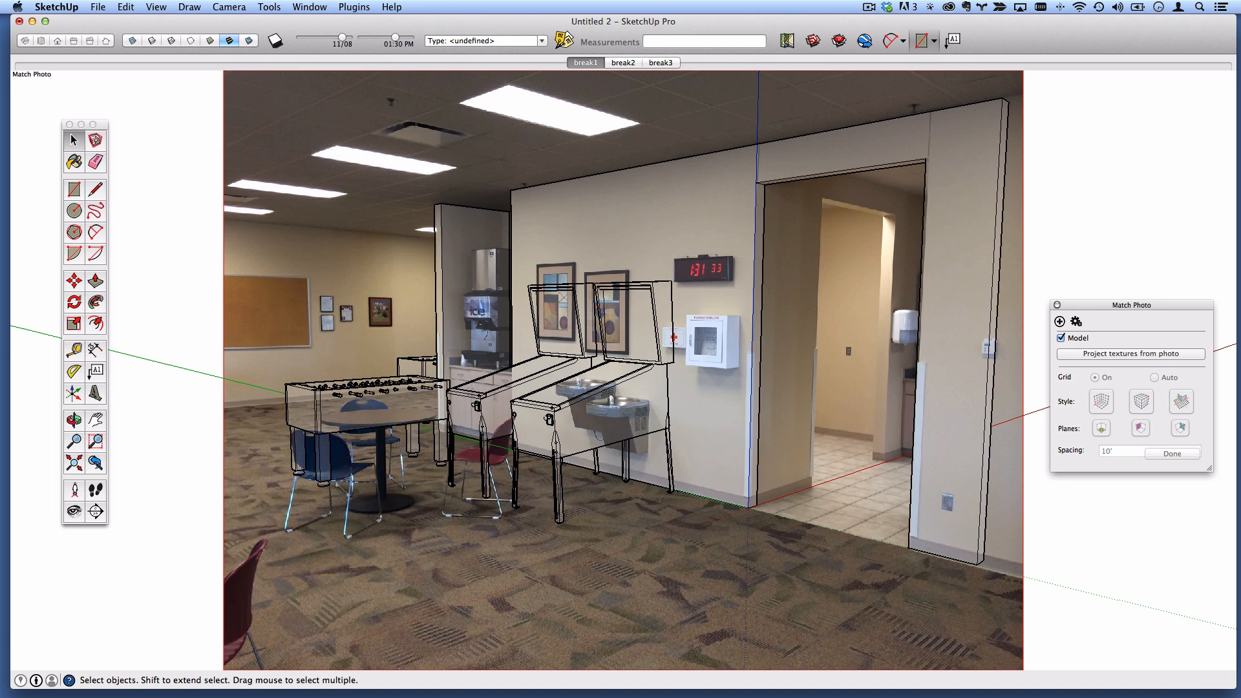
left_click_drag(735, 151, 893, 125)
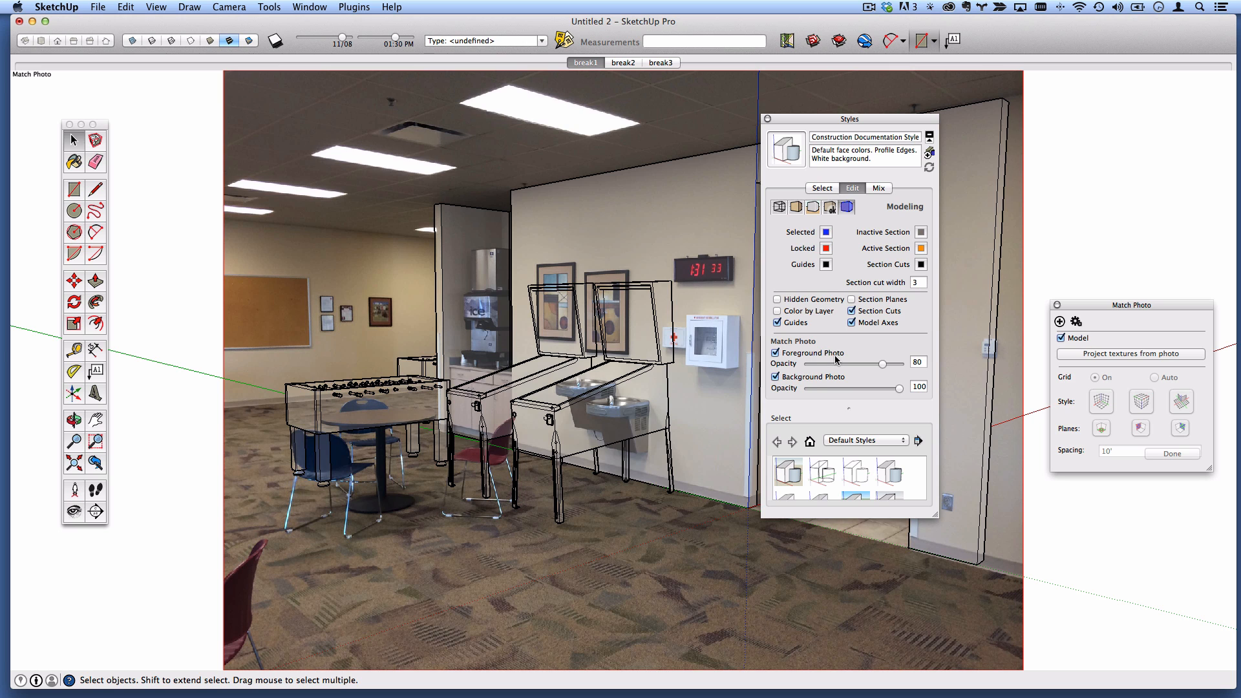
- Try the matched view without the foreground photo and without the background photo, restoring each one
left_click(776, 353)
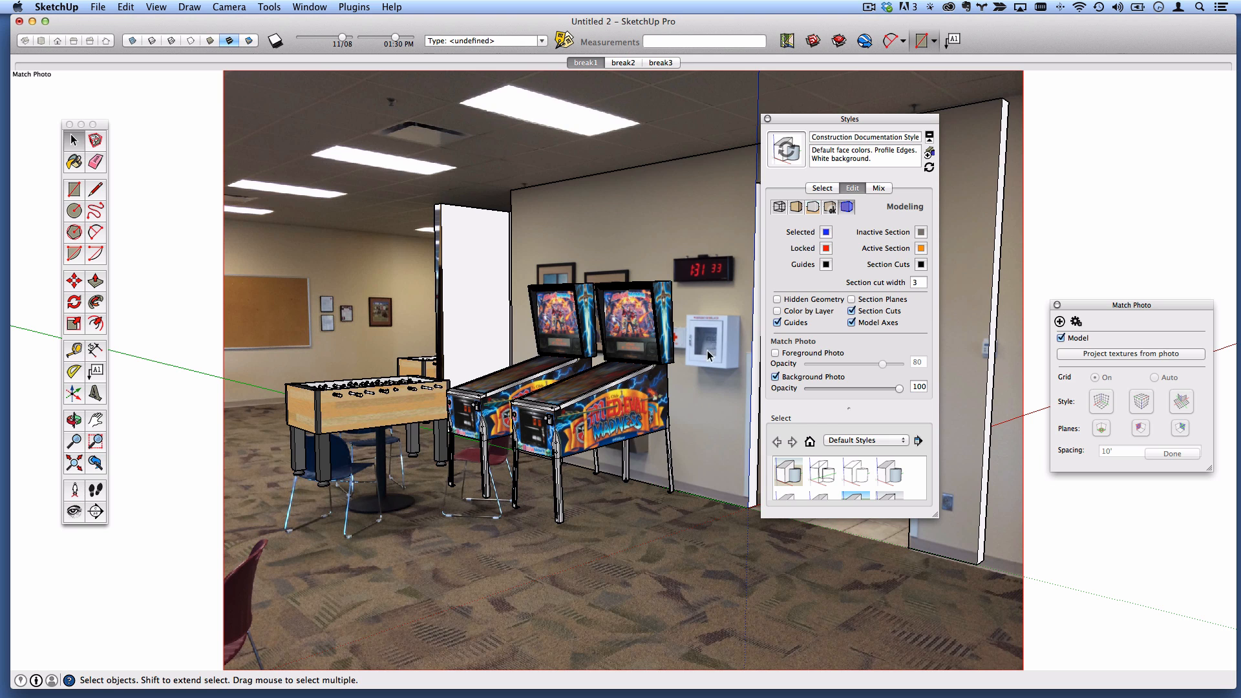
left_click(775, 353)
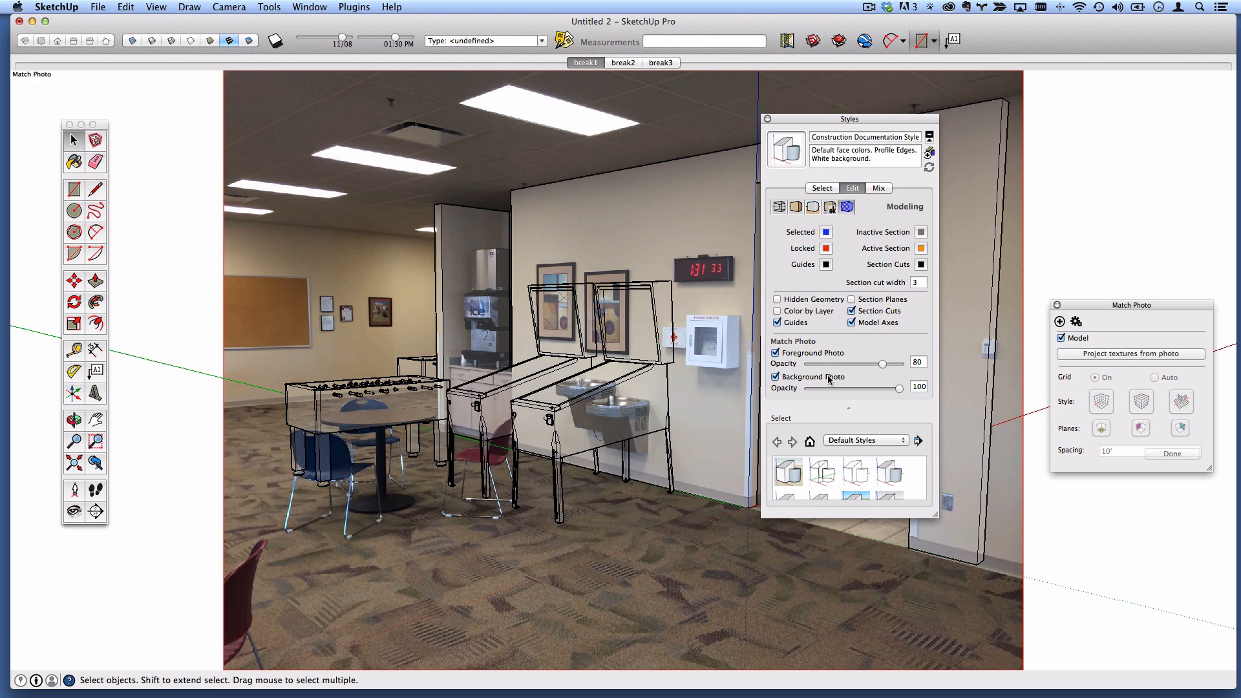
left_click(776, 377)
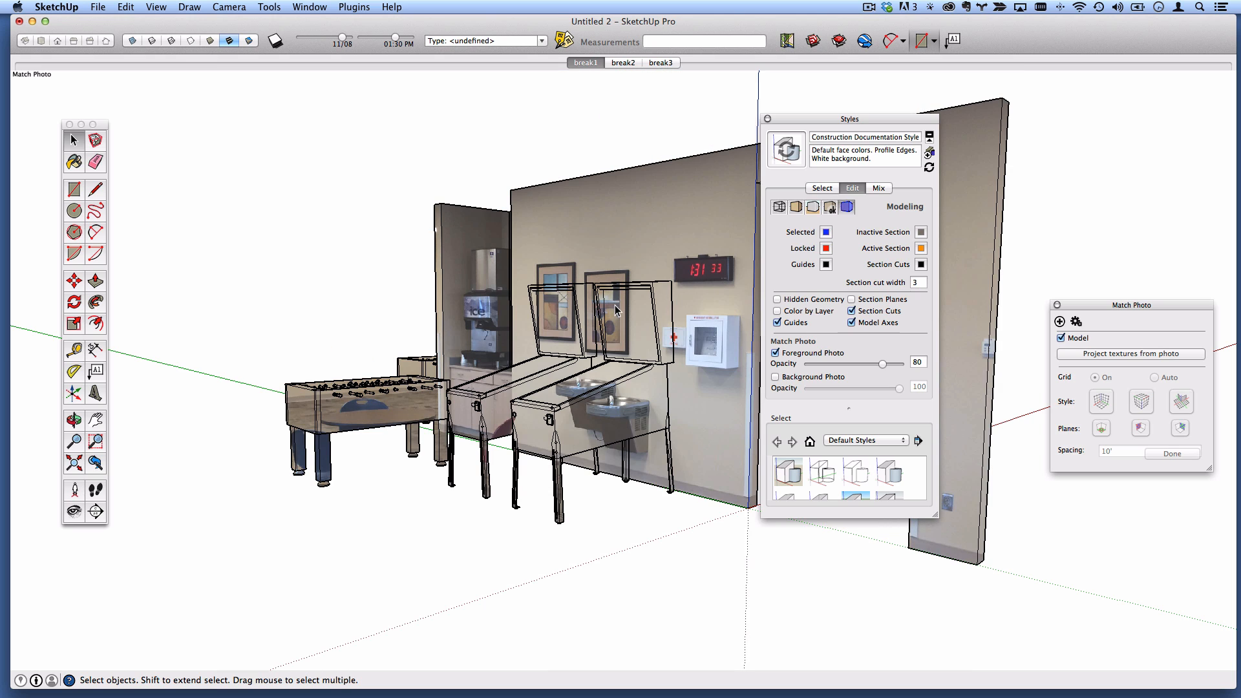
left_click(776, 378)
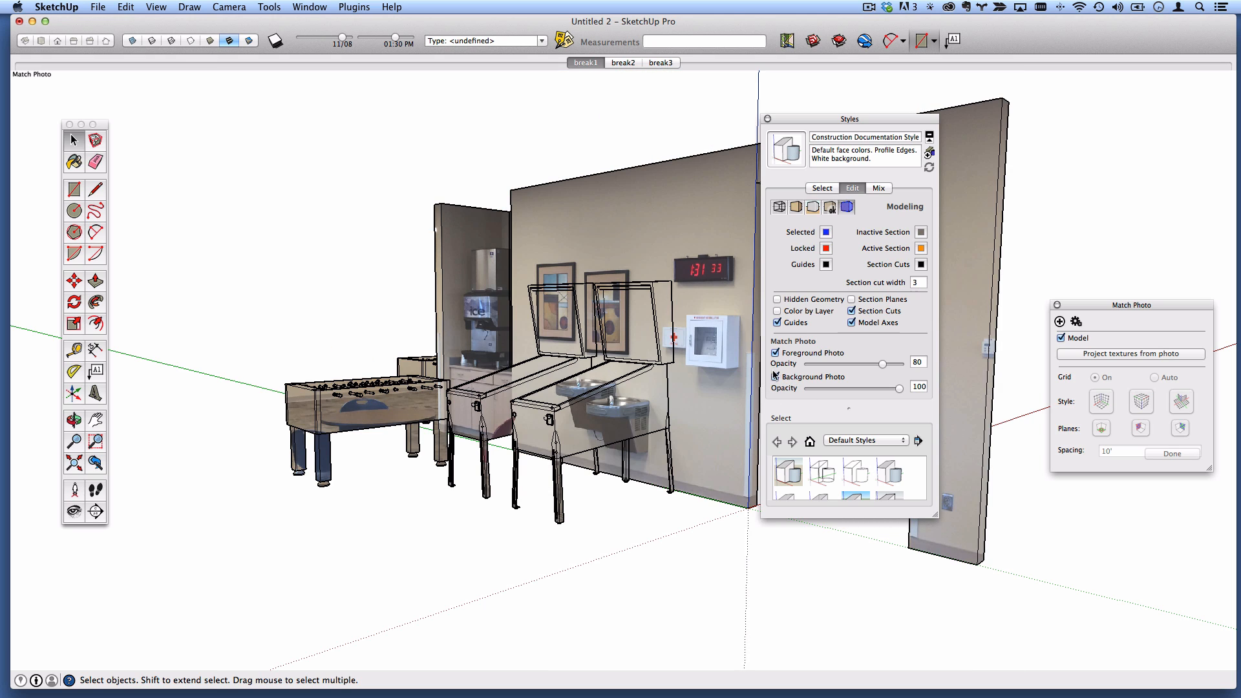
- Turn off the foreground photo and move the Styles window clear of the doorway
left_click(776, 353)
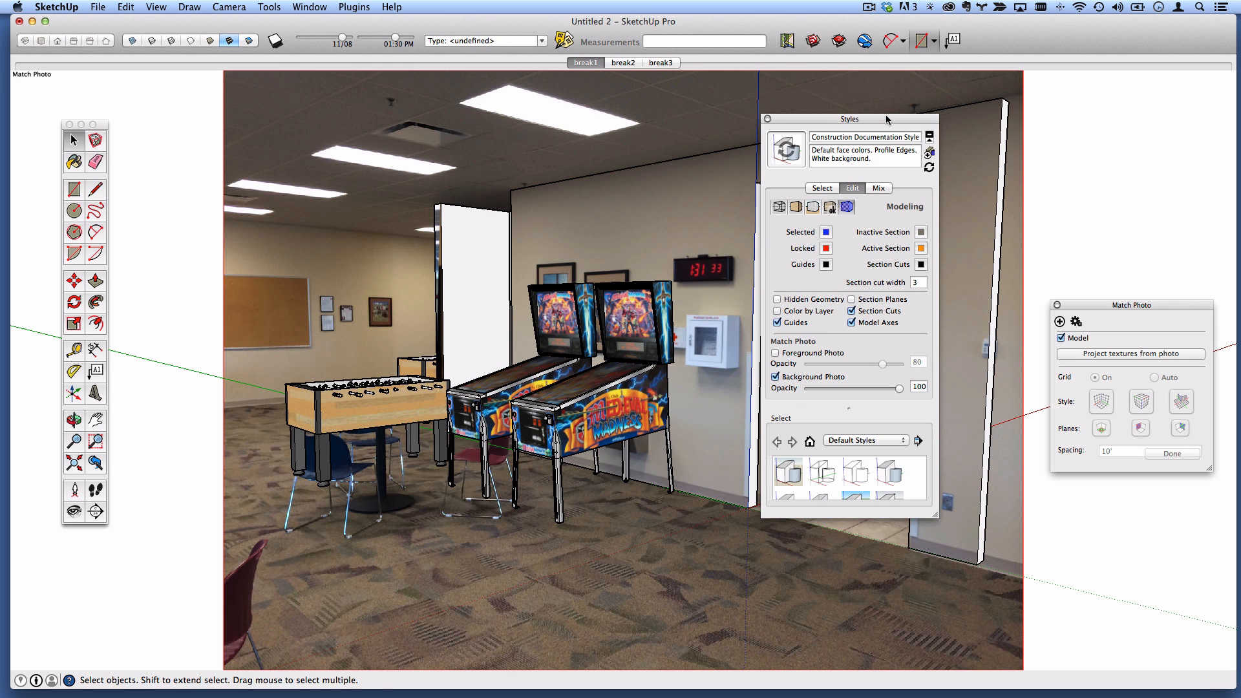
left_click_drag(887, 118, 131, 217)
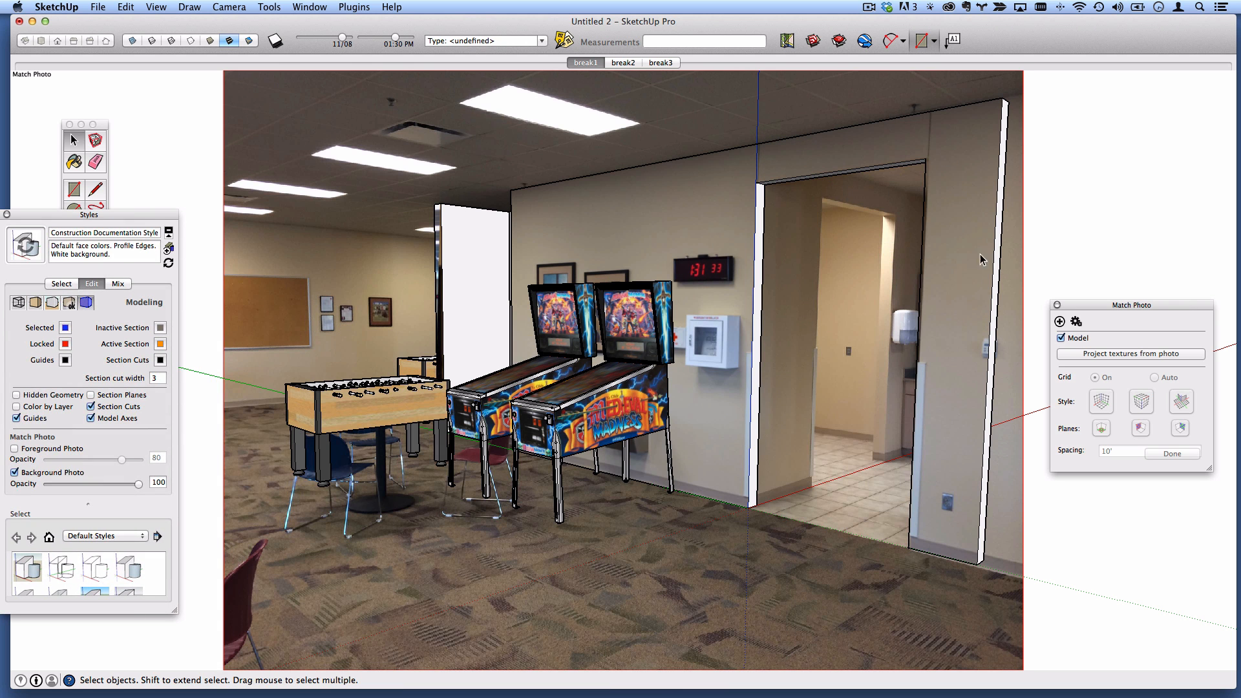
- Project the photo onto the white wall face behind the pinball machines, trimming partially visible faces
right_click(485, 248)
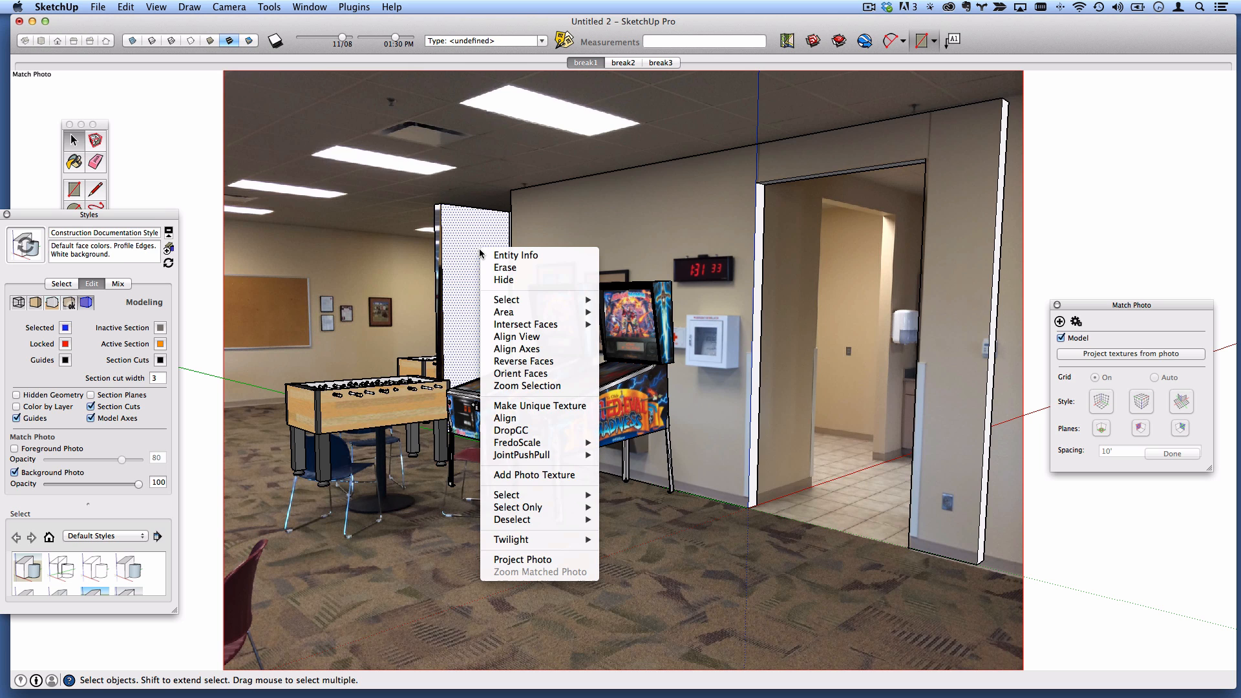
left_click(554, 562)
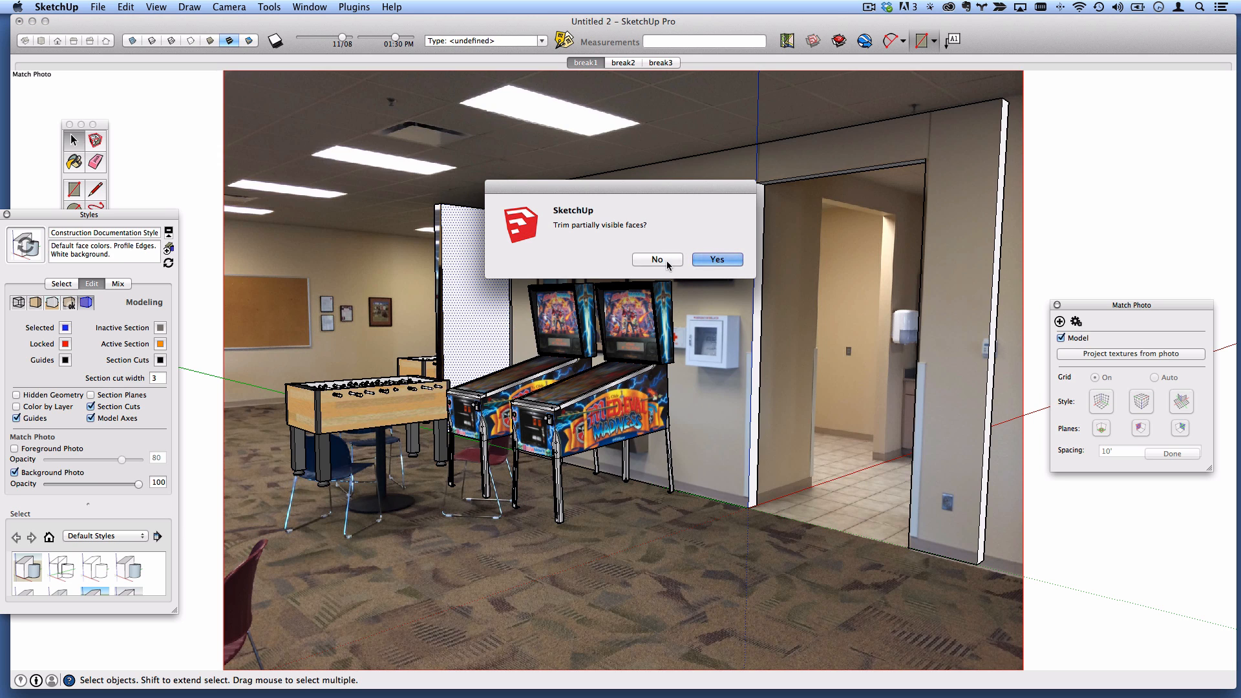
left_click(740, 257)
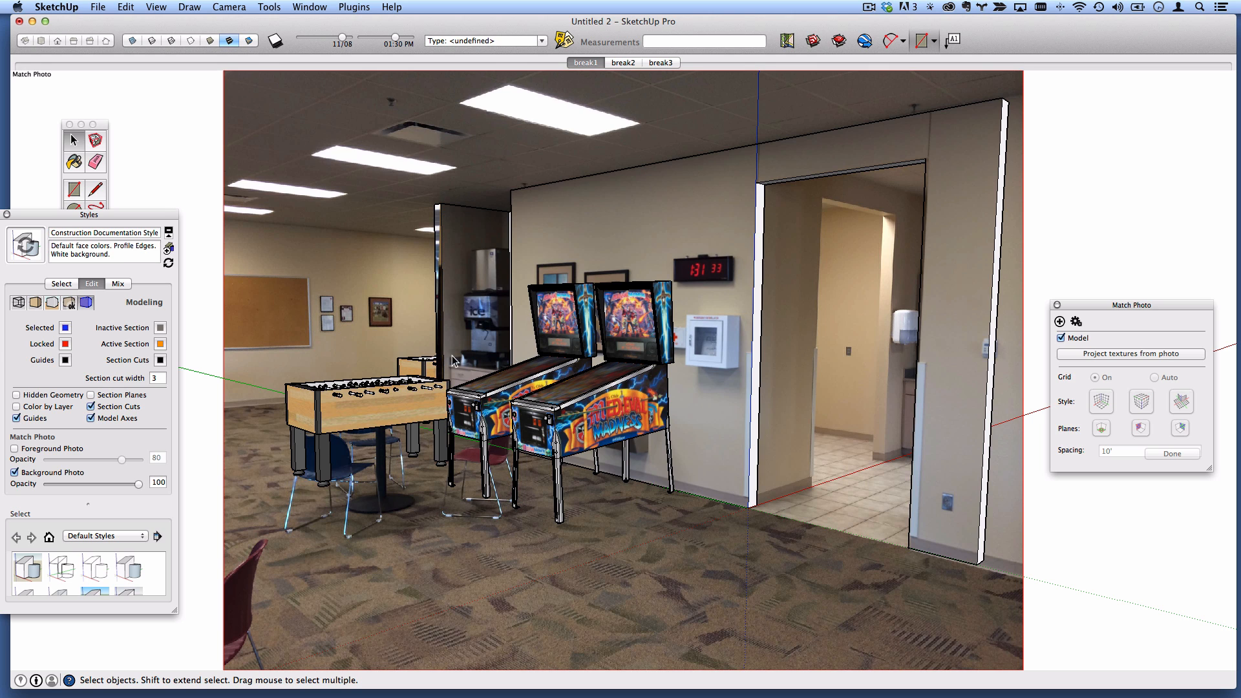
- Turn off the Profiles edge style for the model
left_click(97, 6)
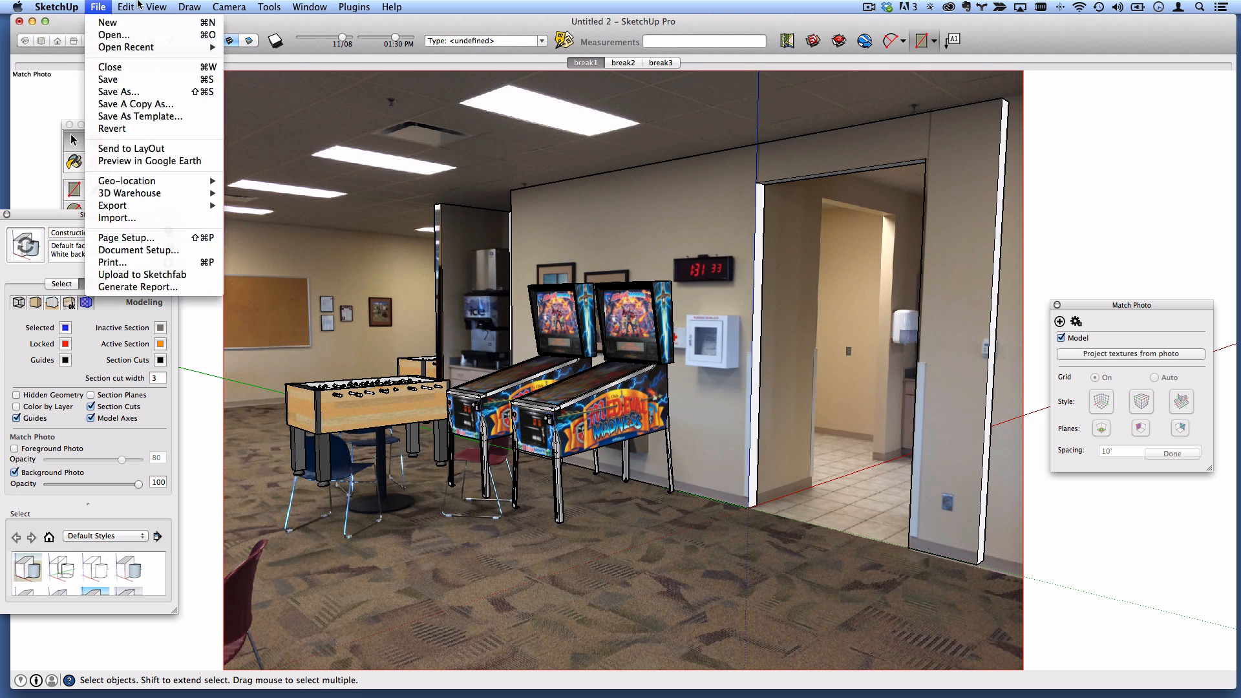
mouse_move(157, 6)
mouse_move(192, 159)
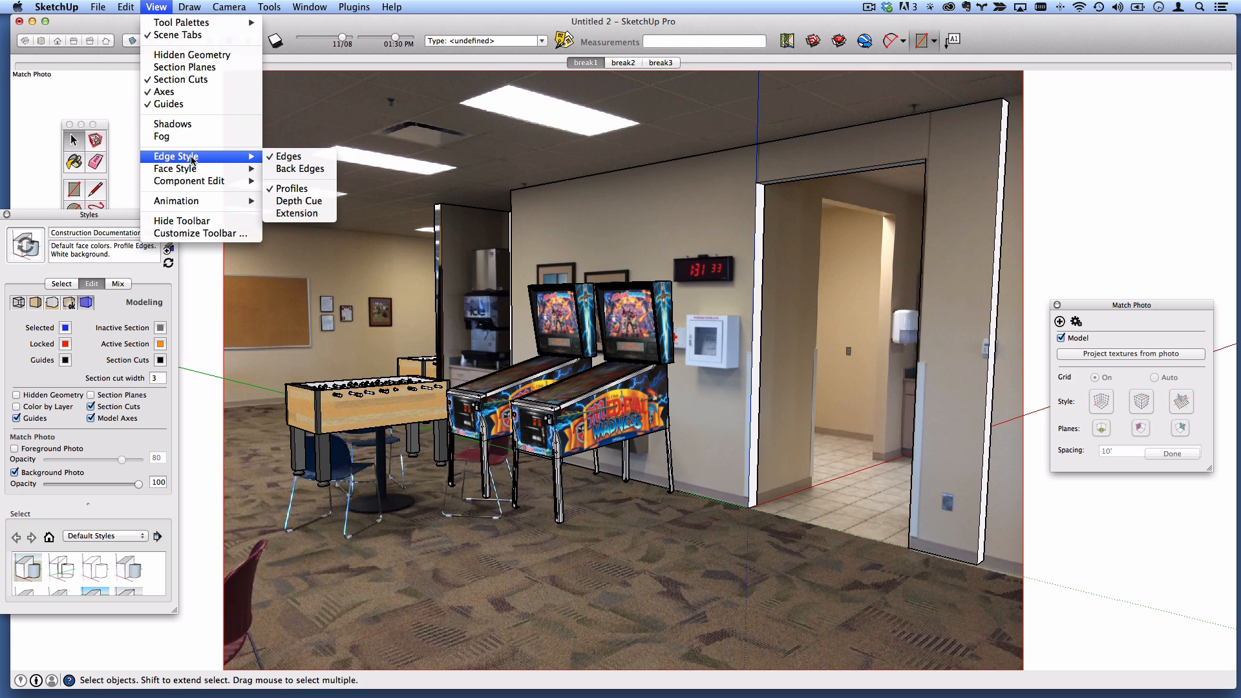
left_click(291, 188)
- Try the matched view with the model's edges turned off, and turn them back on
left_click(156, 6)
mouse_move(214, 159)
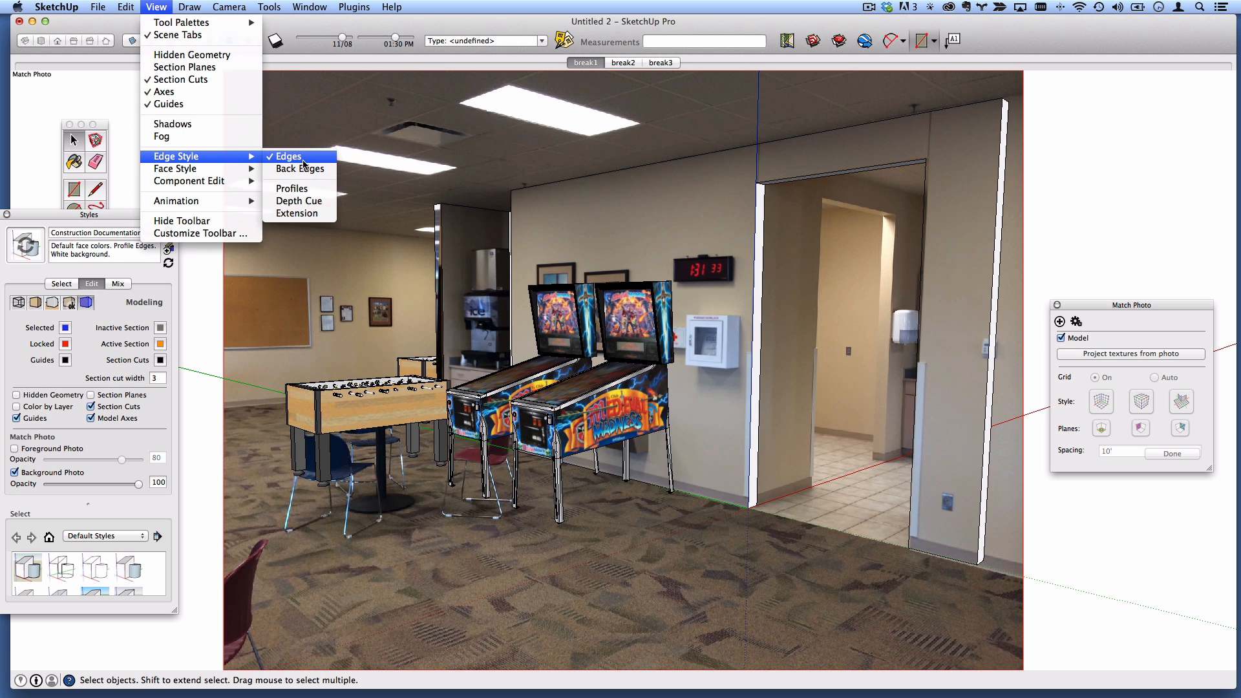
left_click(293, 157)
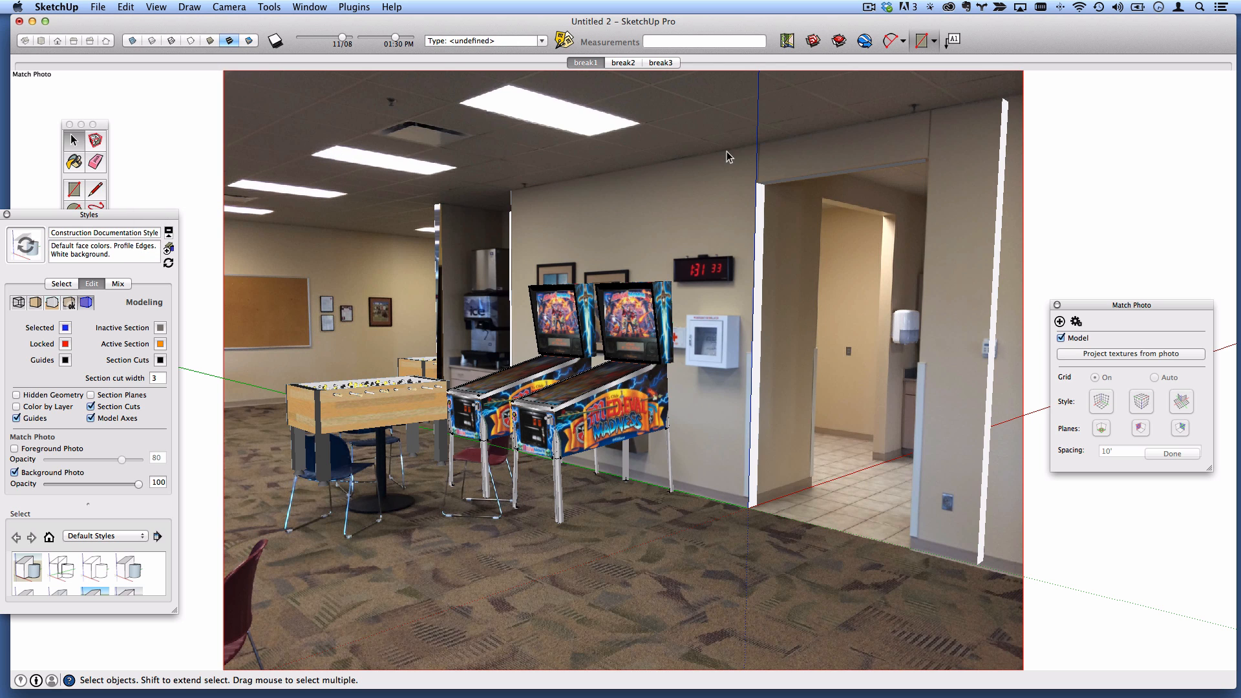
left_click(155, 7)
mouse_move(212, 160)
left_click(309, 161)
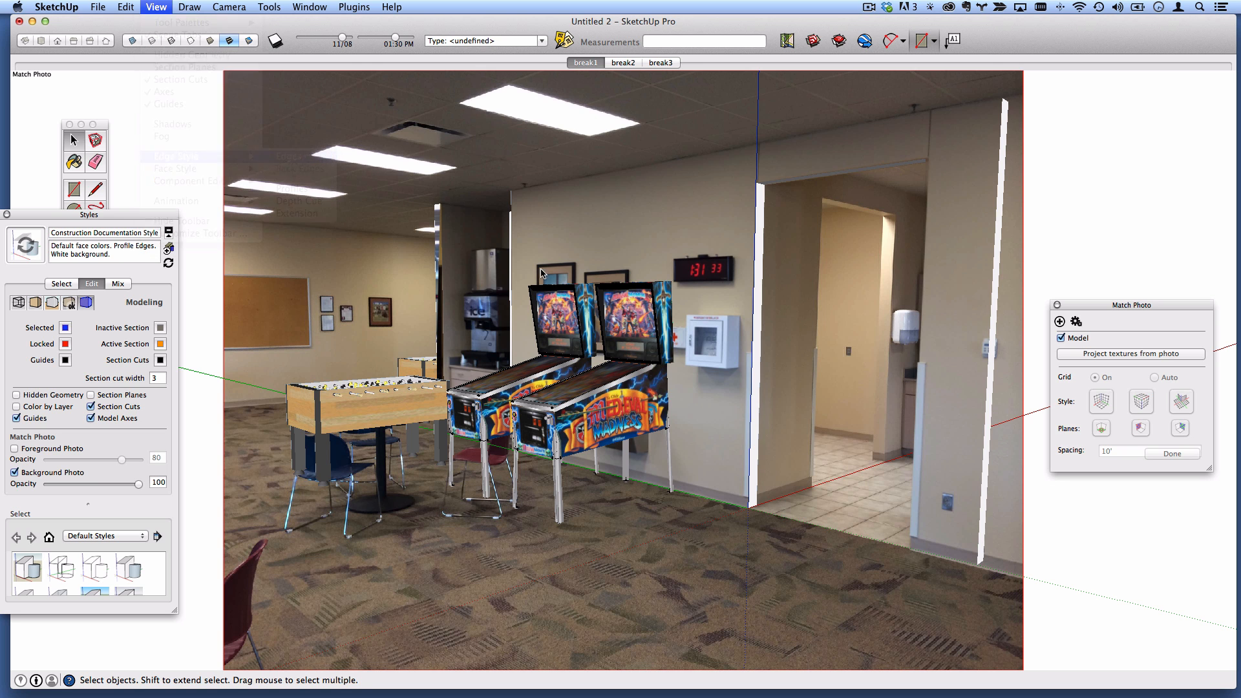
- Make a group of all the connected wall geometry and hide the group, leaving the game tables
middle_click_drag(603, 252, 683, 322)
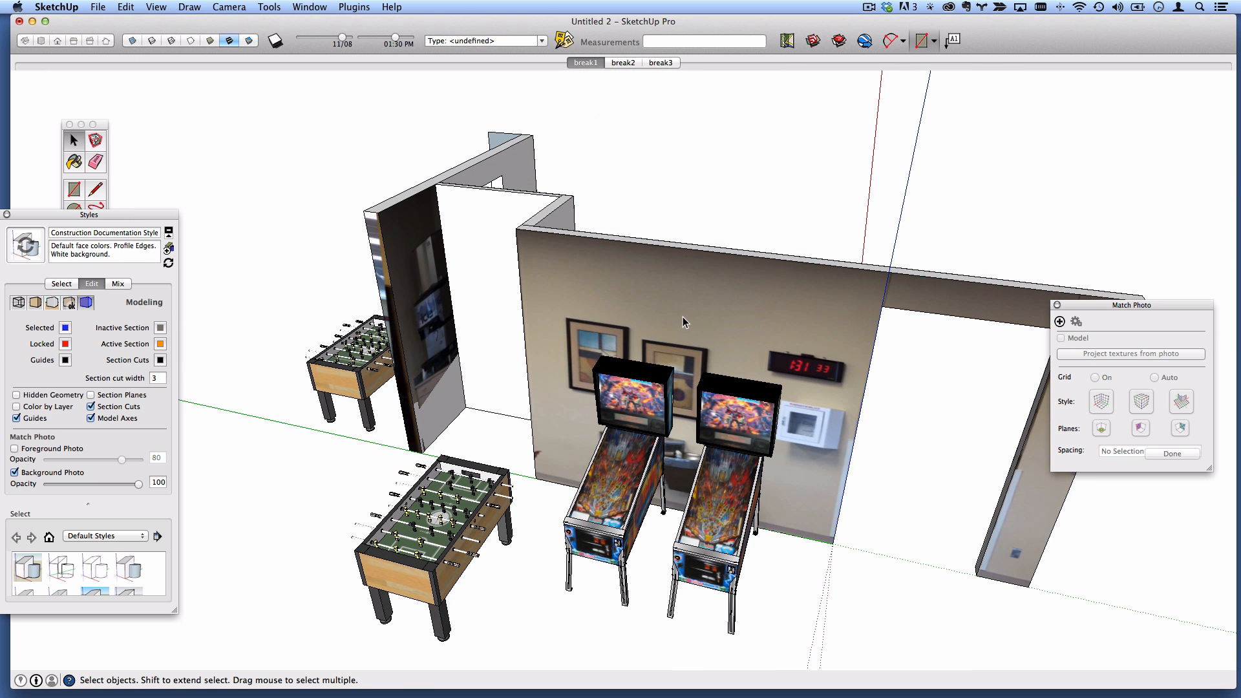
right_click(588, 294)
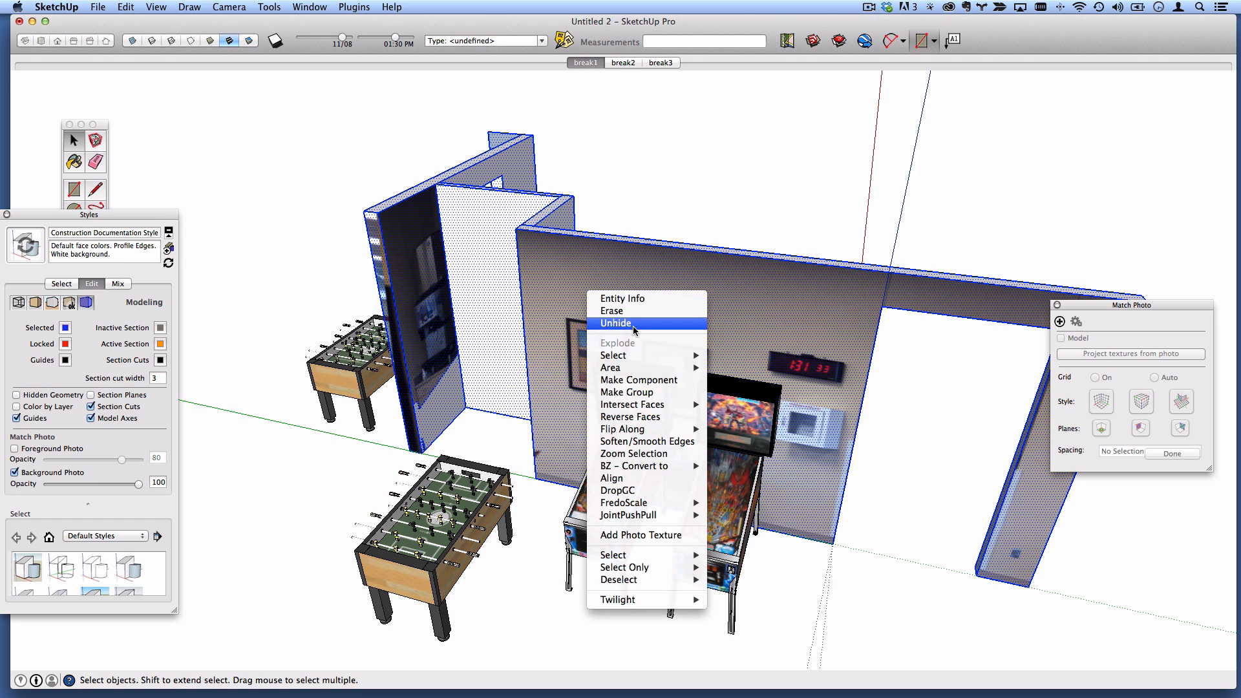
left_click(637, 392)
right_click(622, 294)
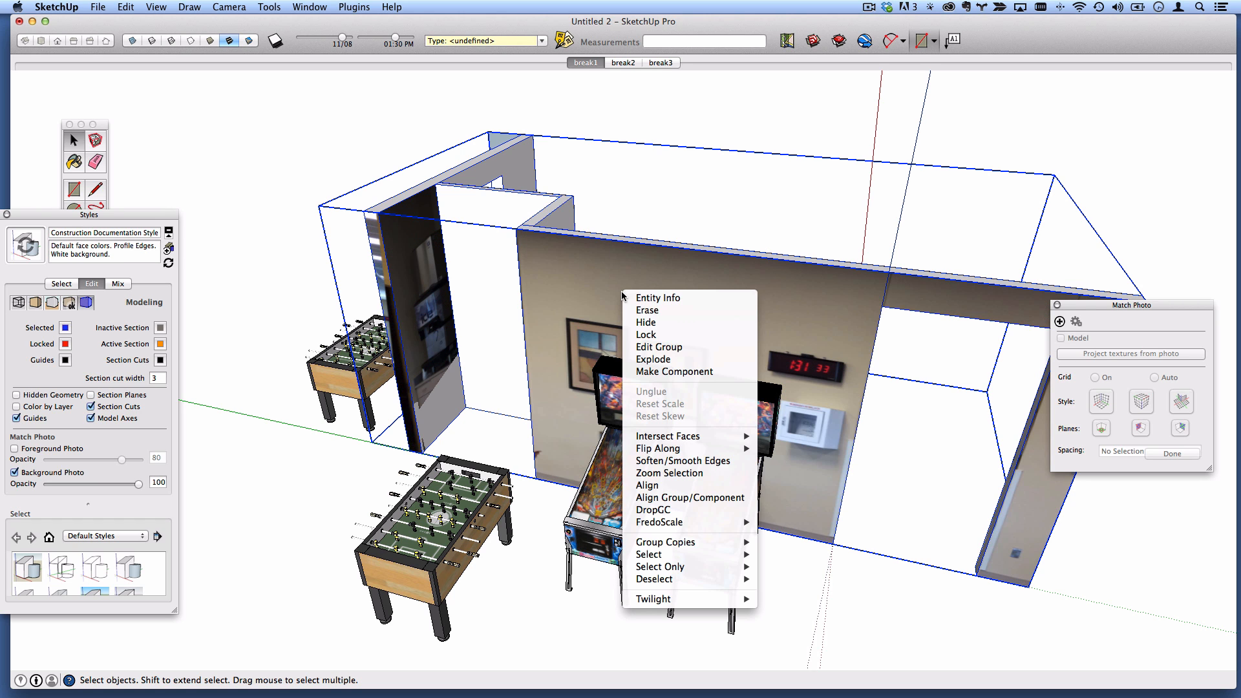
left_click(655, 322)
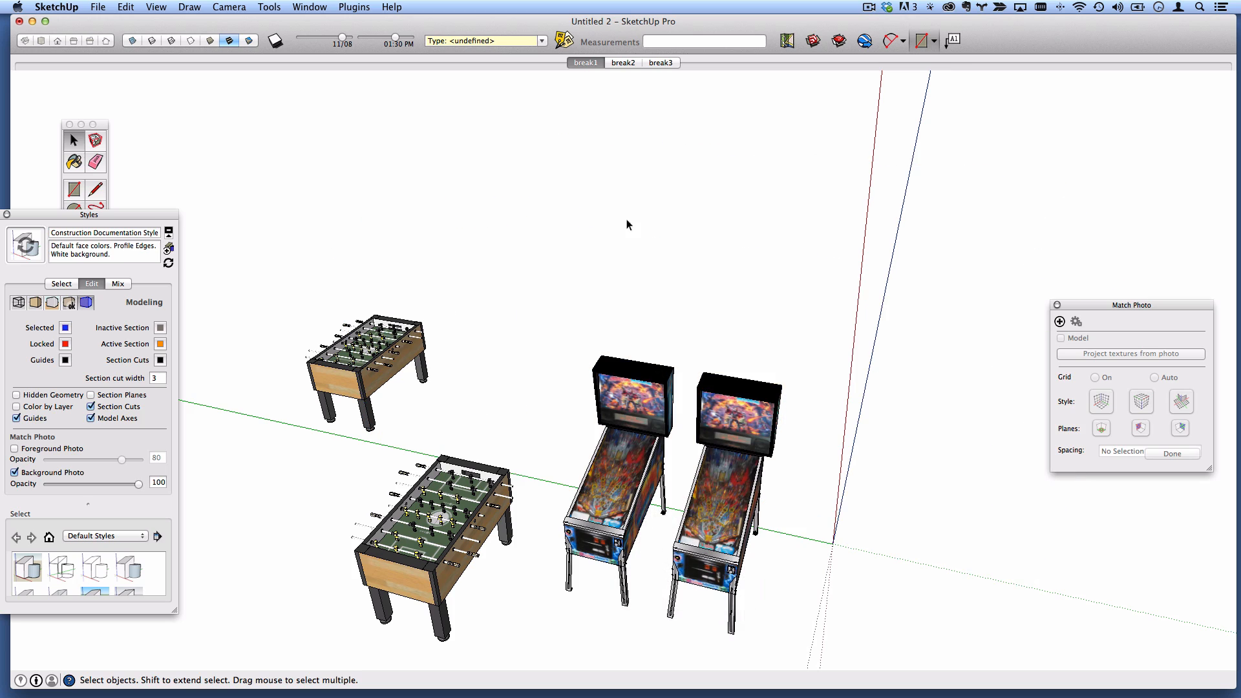
- Compare the remaining game tables against the break1, break2 and break3 matched photo views, ending on break1
left_click(592, 64)
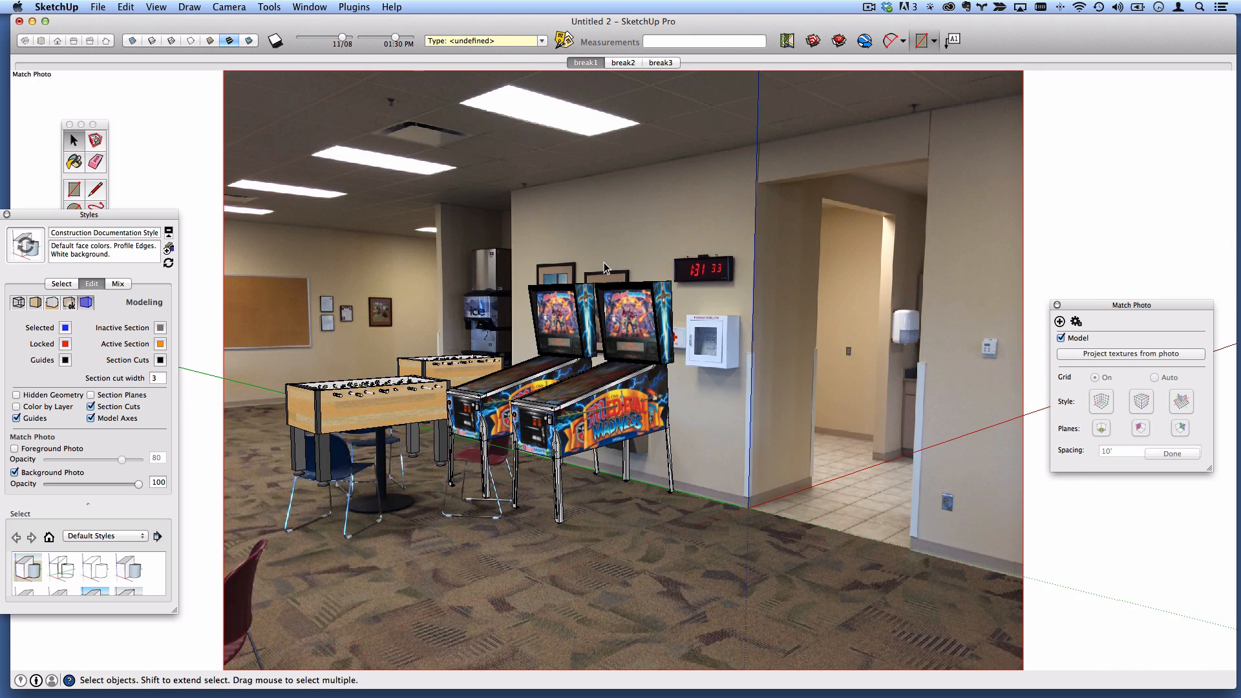
left_click(618, 63)
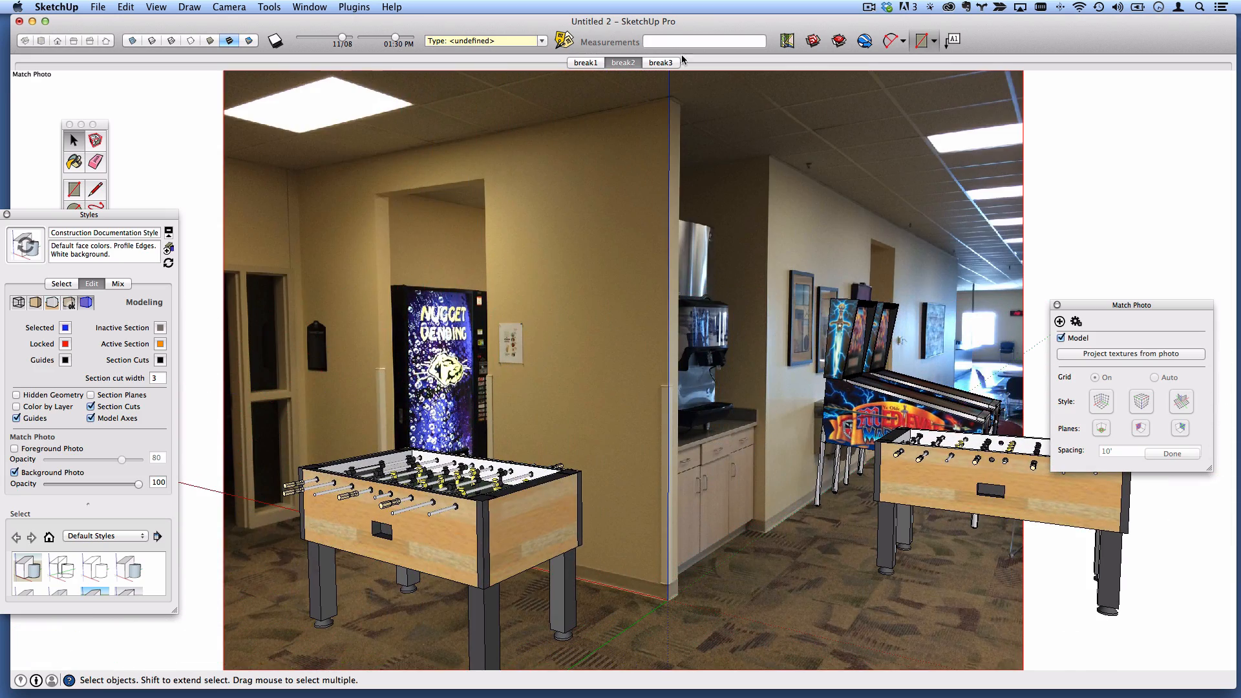
left_click(657, 66)
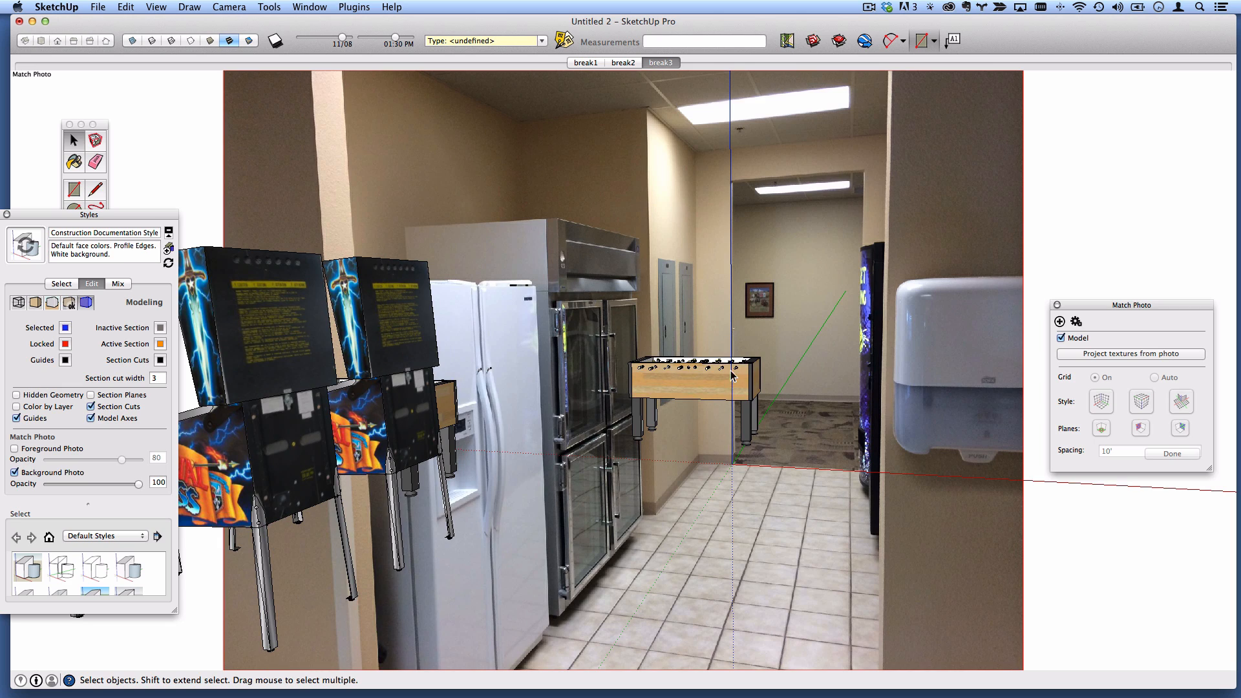
left_click(618, 63)
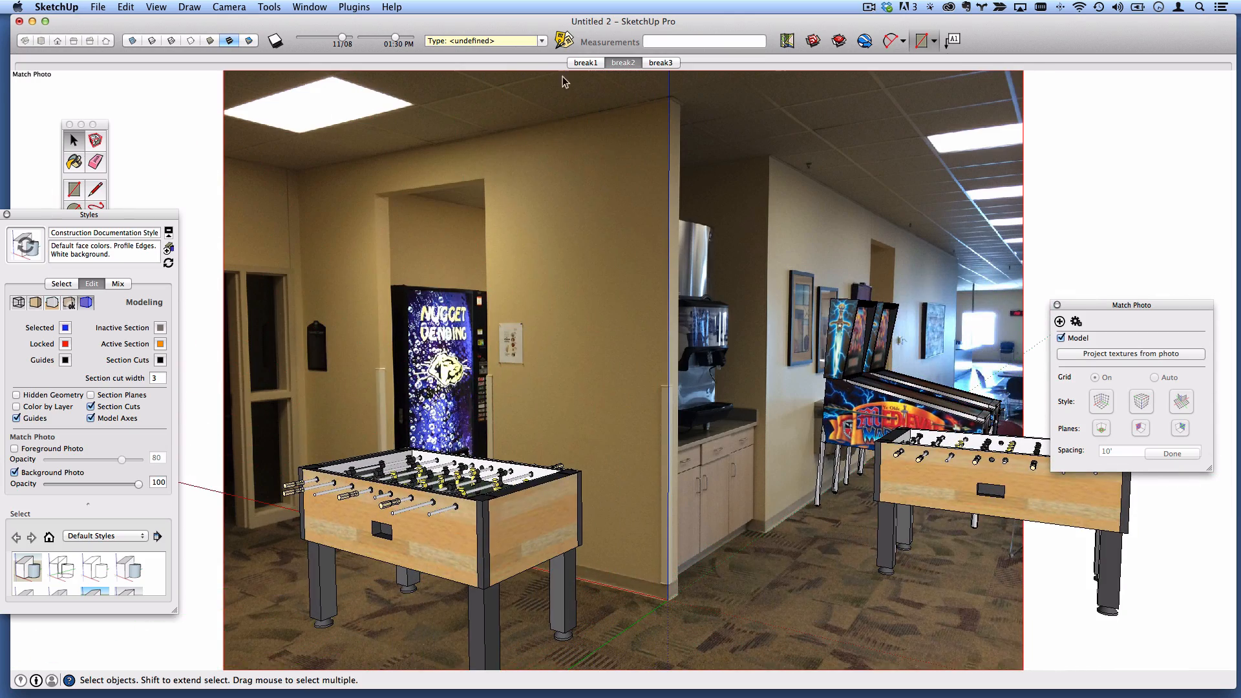
left_click(586, 63)
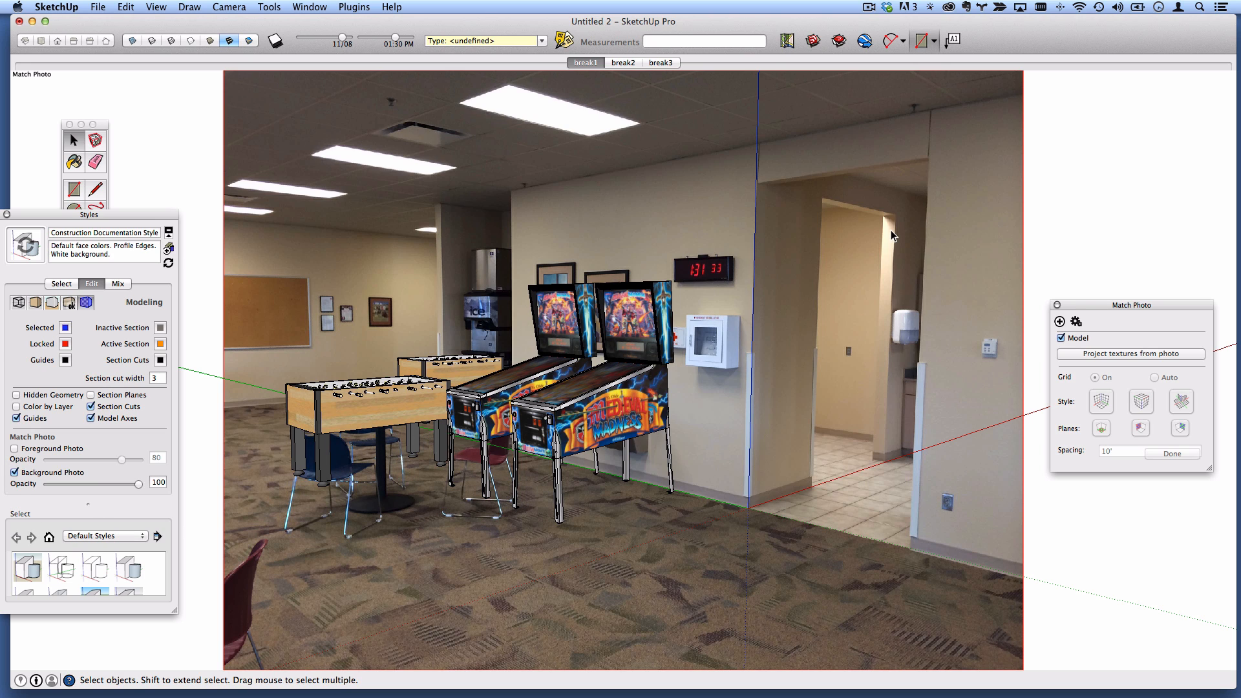
- Look through the model's in-use materials for the projected photo texture and check its editing options
key("b")
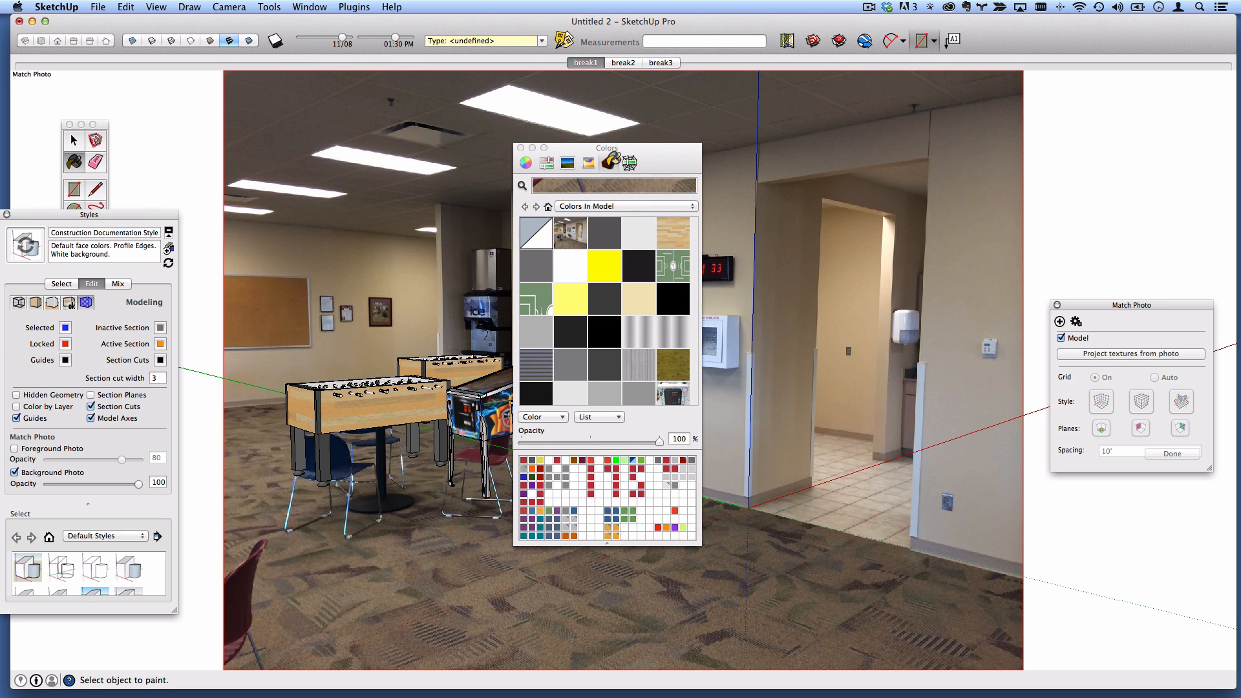
scroll(652, 303, "down", 4)
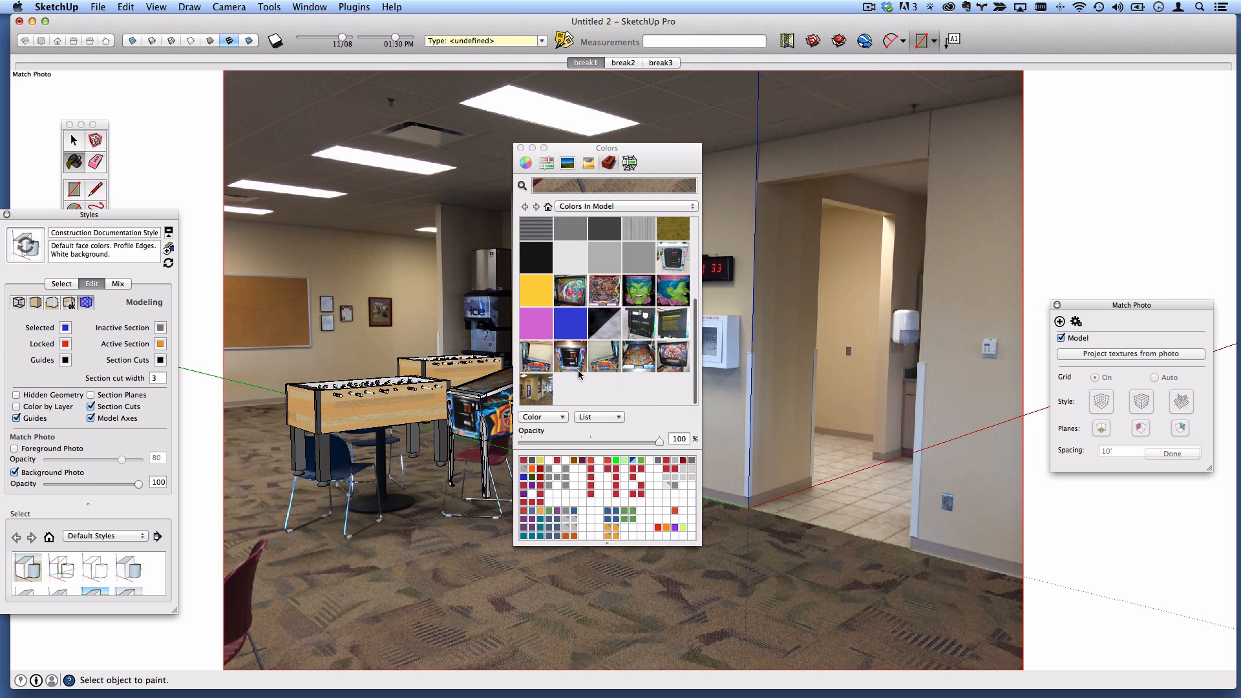
right_click(540, 395)
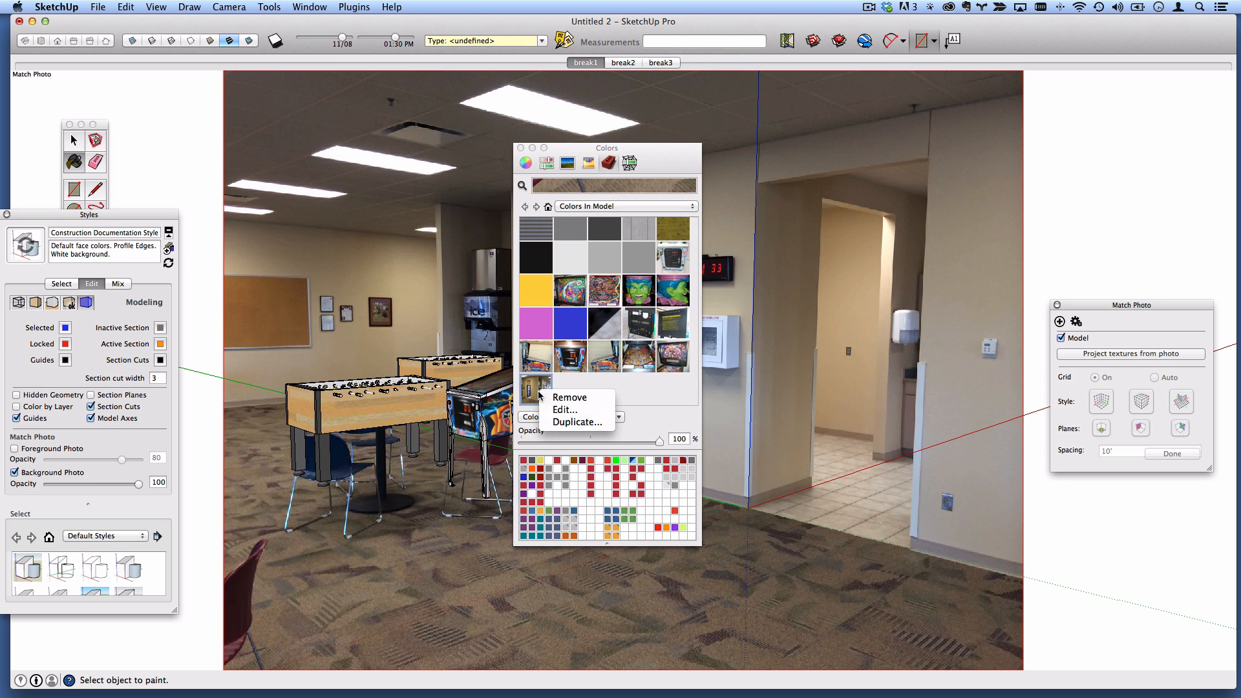
left_click(672, 390)
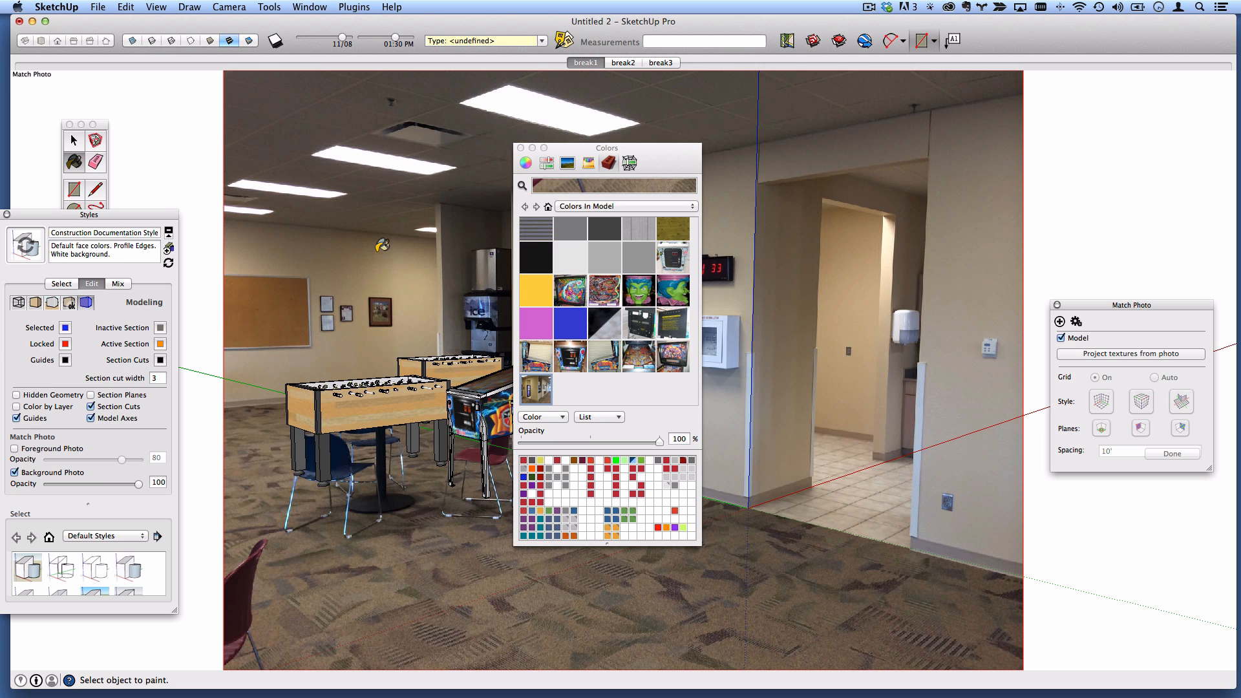
left_click_drag(657, 149, 70, 477)
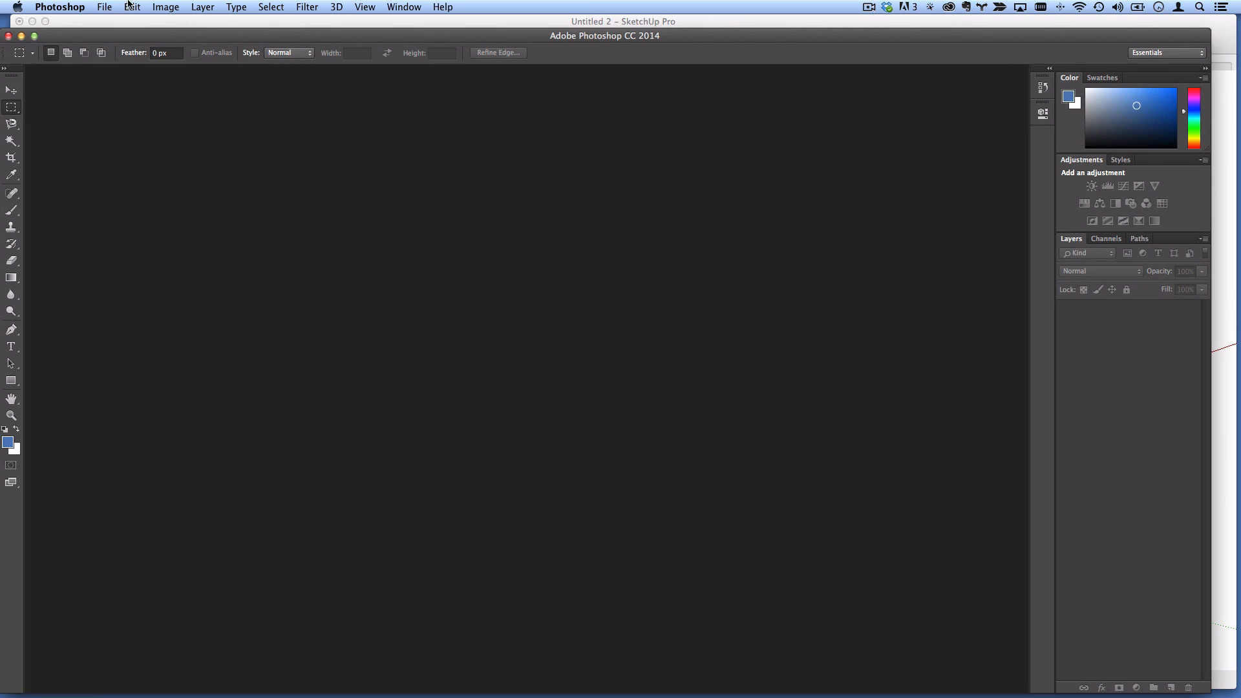
- Switch to Photoshop and open break1.JPG from the mp example folder in Downloads
left_click(104, 7)
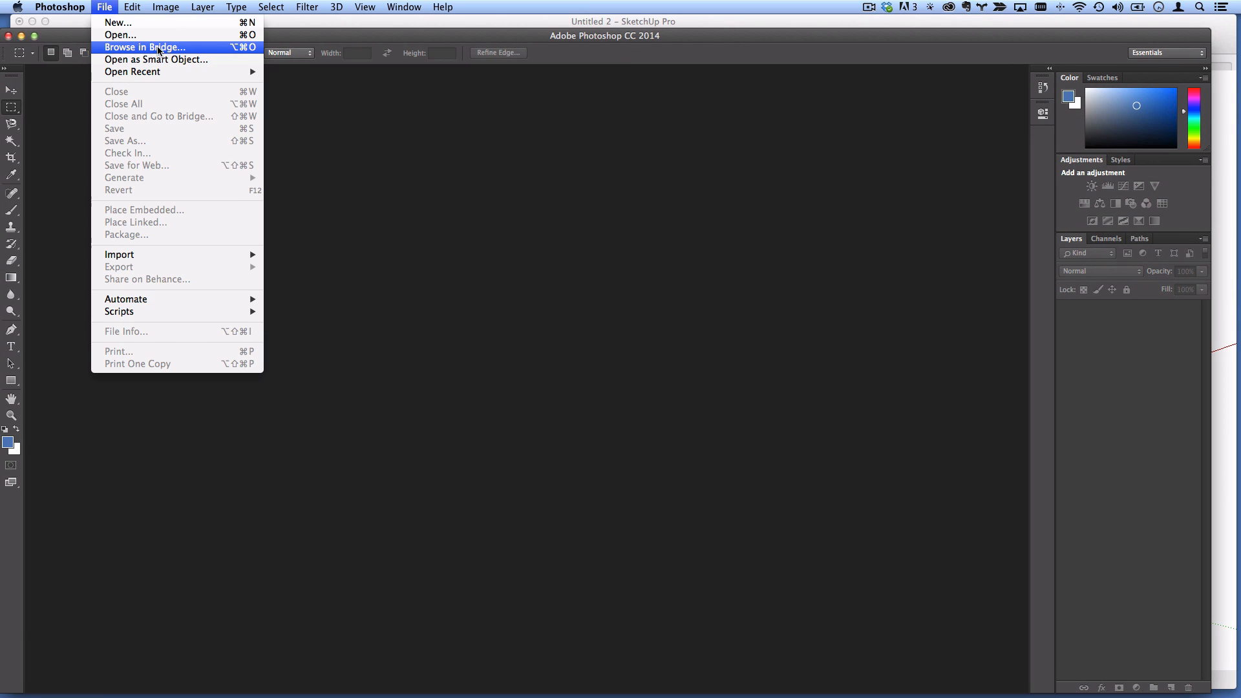
left_click(154, 36)
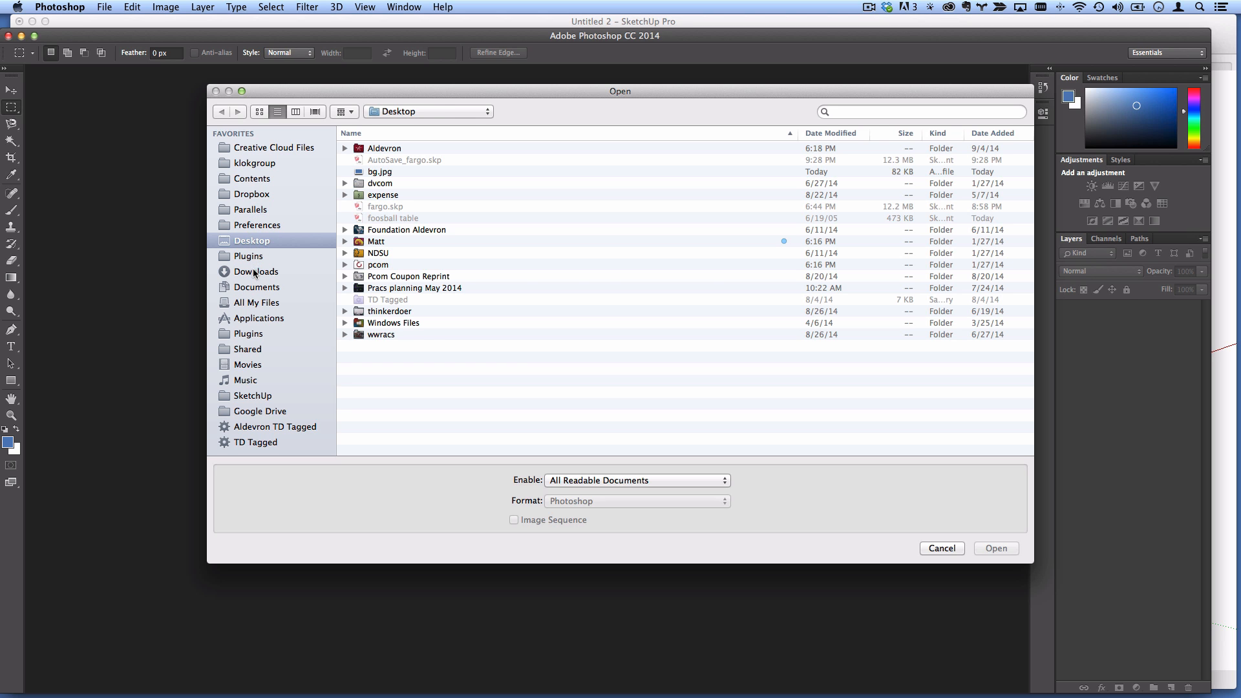
left_click(254, 272)
left_click(402, 161)
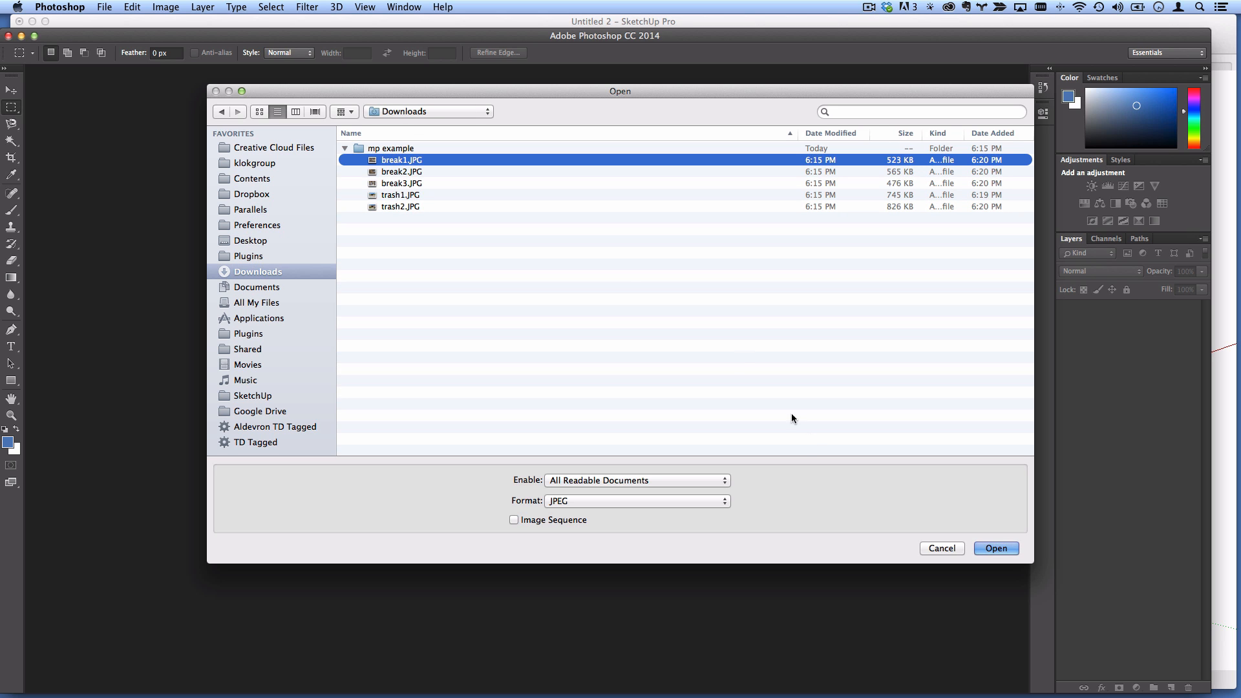
left_click(1002, 547)
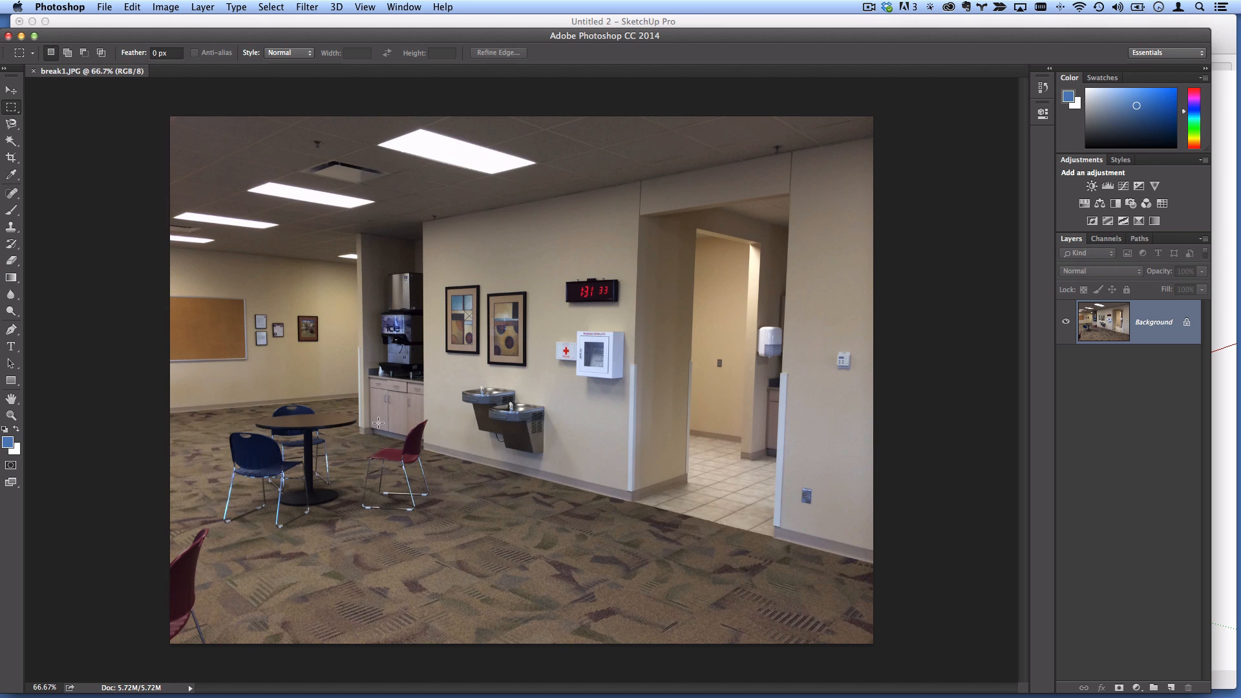
- Start the Vanishing Point filter and define a four-corner perspective plane over the carpet along the wall base
left_click(301, 6)
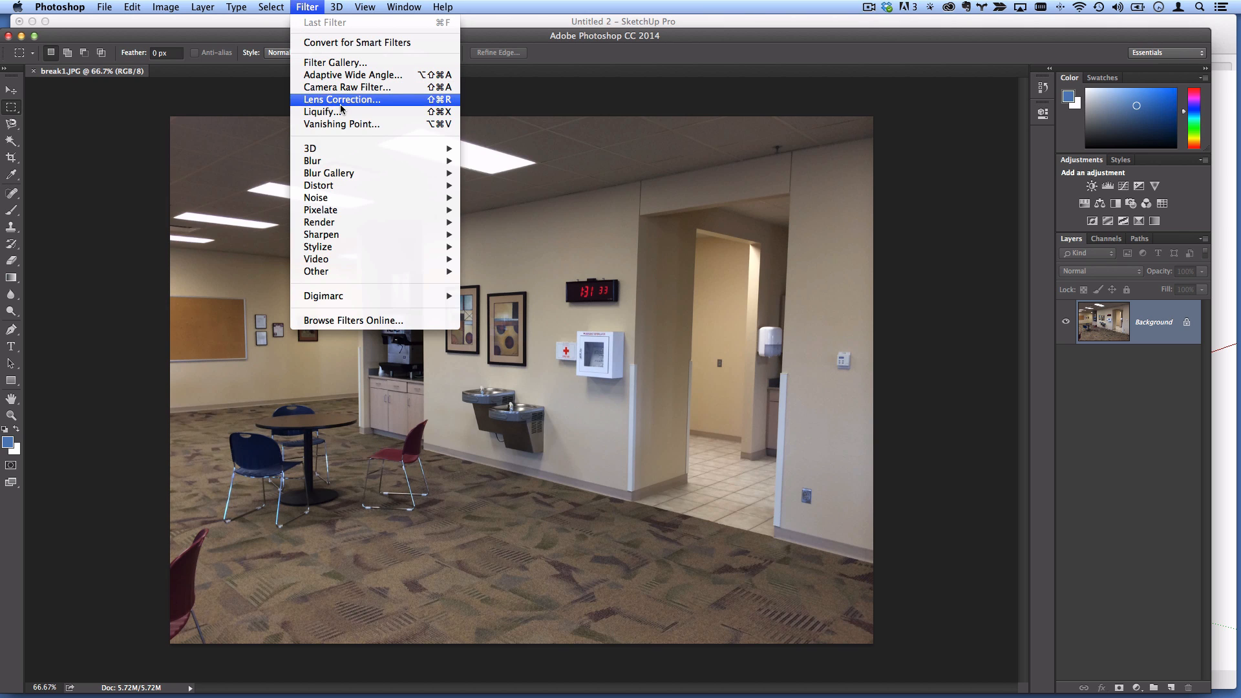
left_click(390, 125)
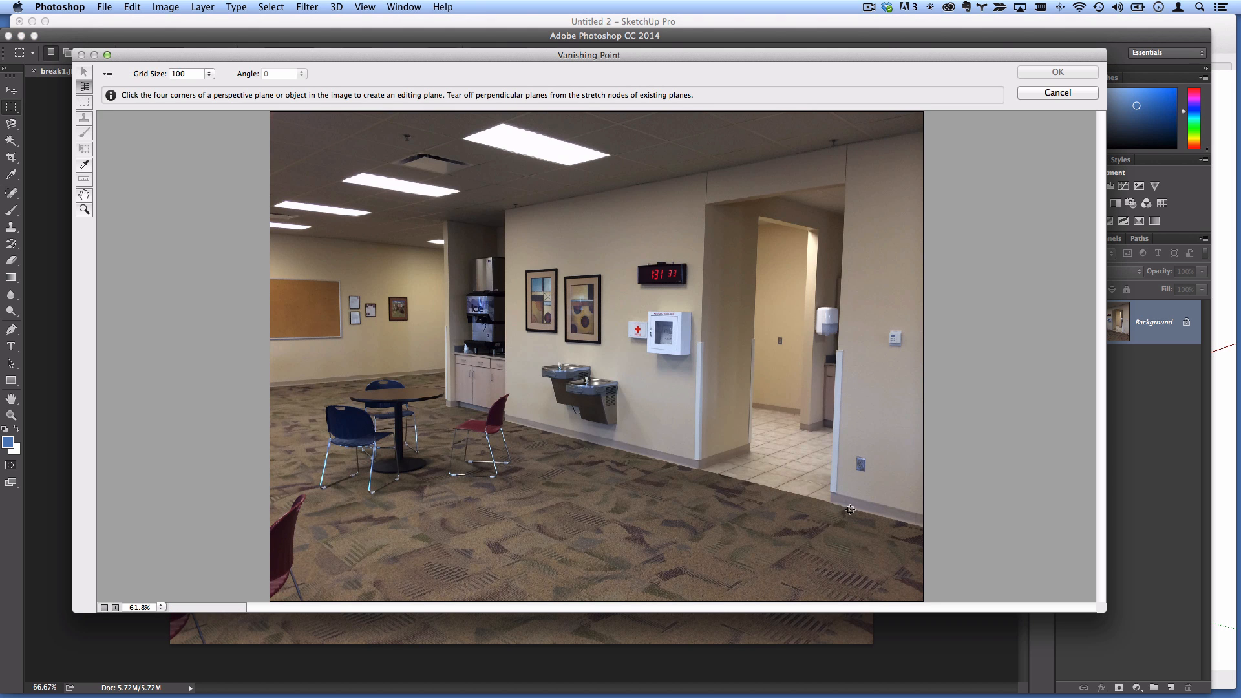
left_click(851, 509)
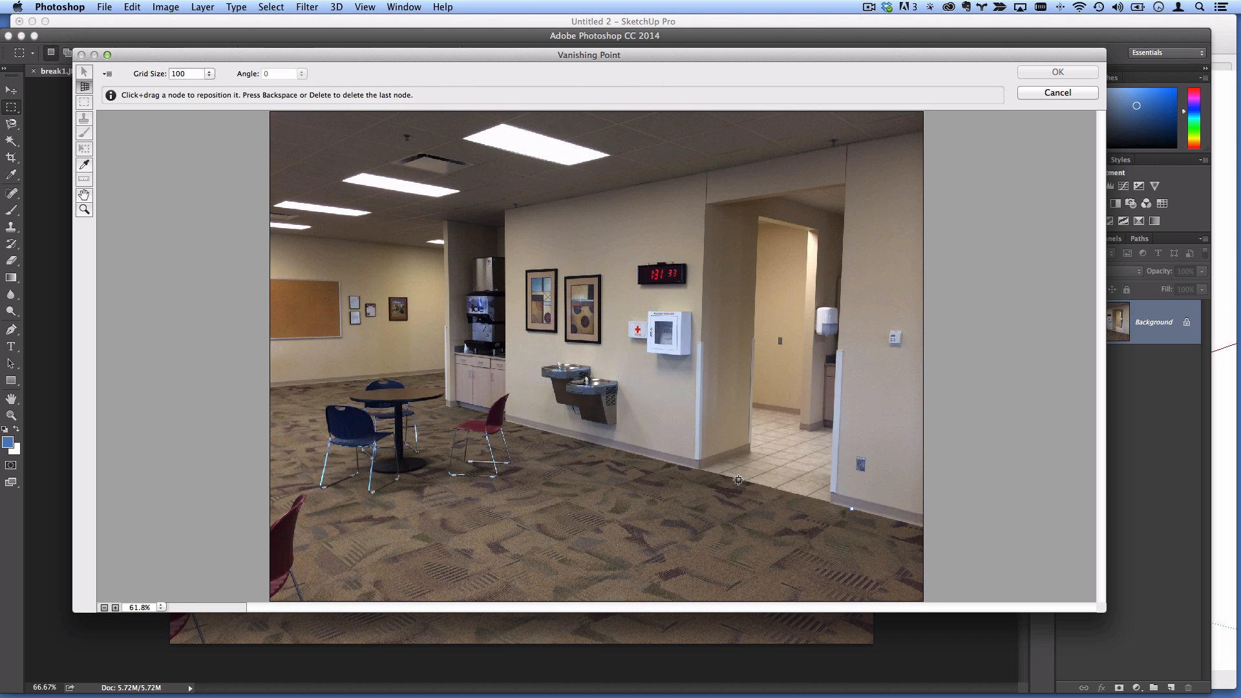
left_click(366, 379)
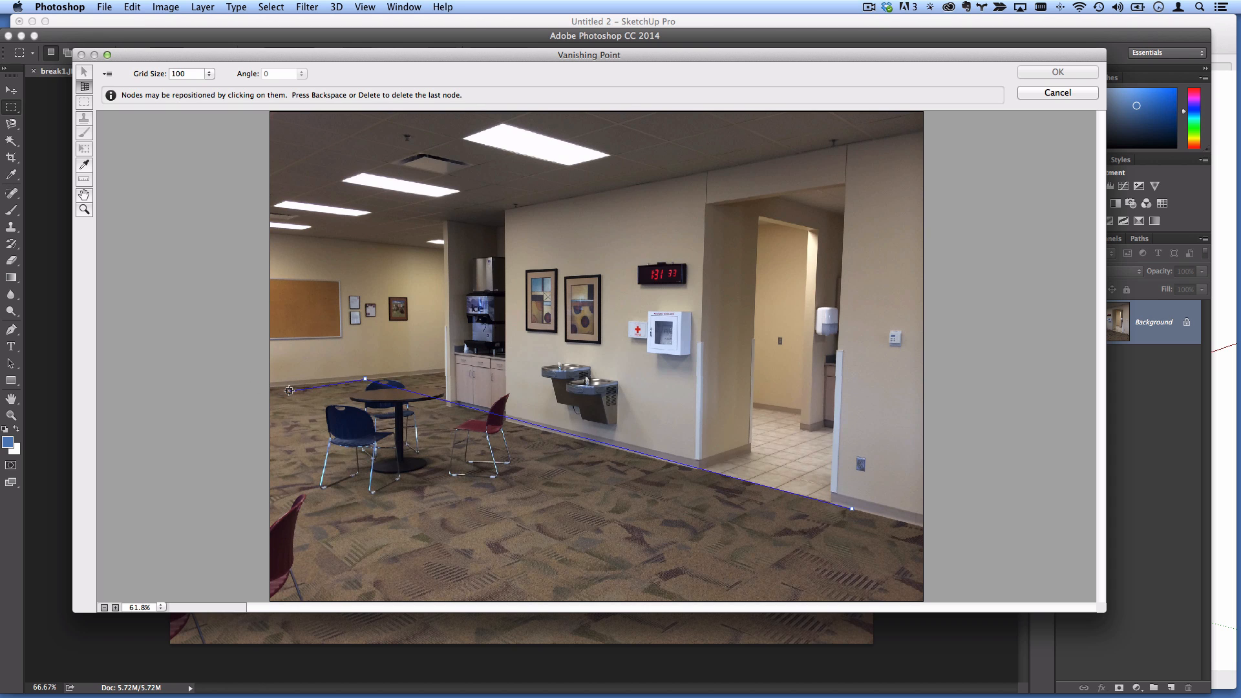
left_click(197, 394)
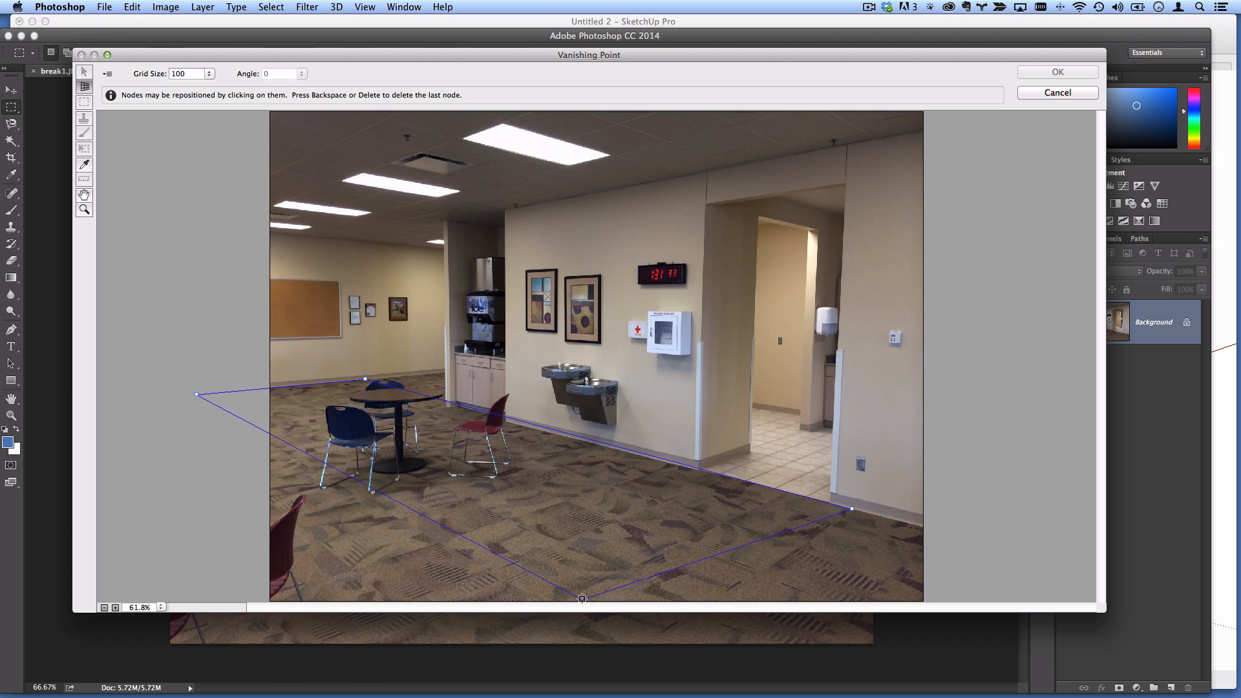
left_click(515, 595)
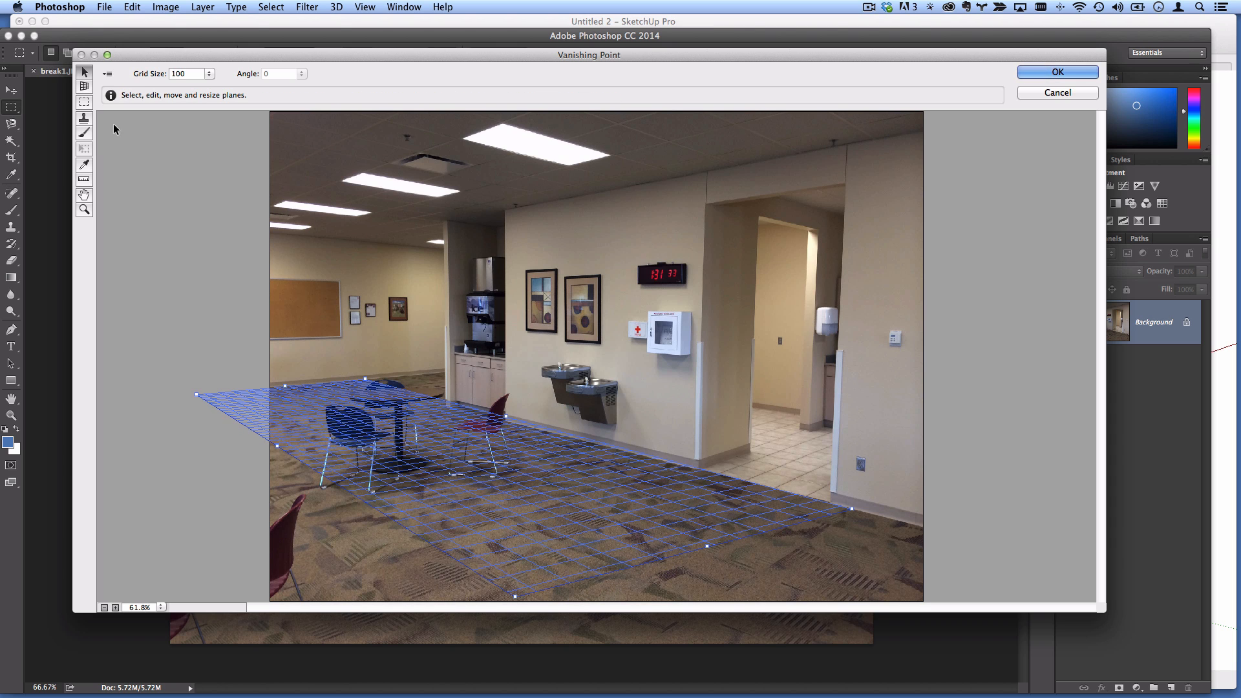
- Clone clean carpet within the perspective plane over the table and its chairs using the Stamp tool
left_click(84, 119)
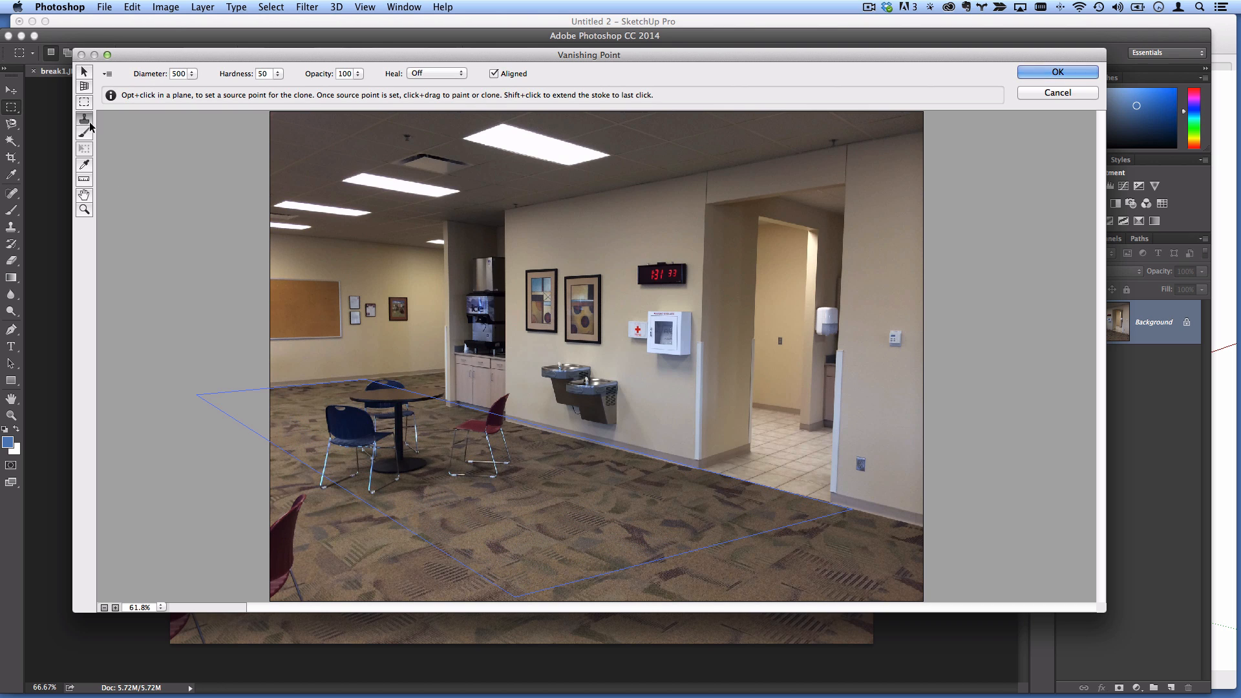
key("alt")
left_click(757, 510, "alt")
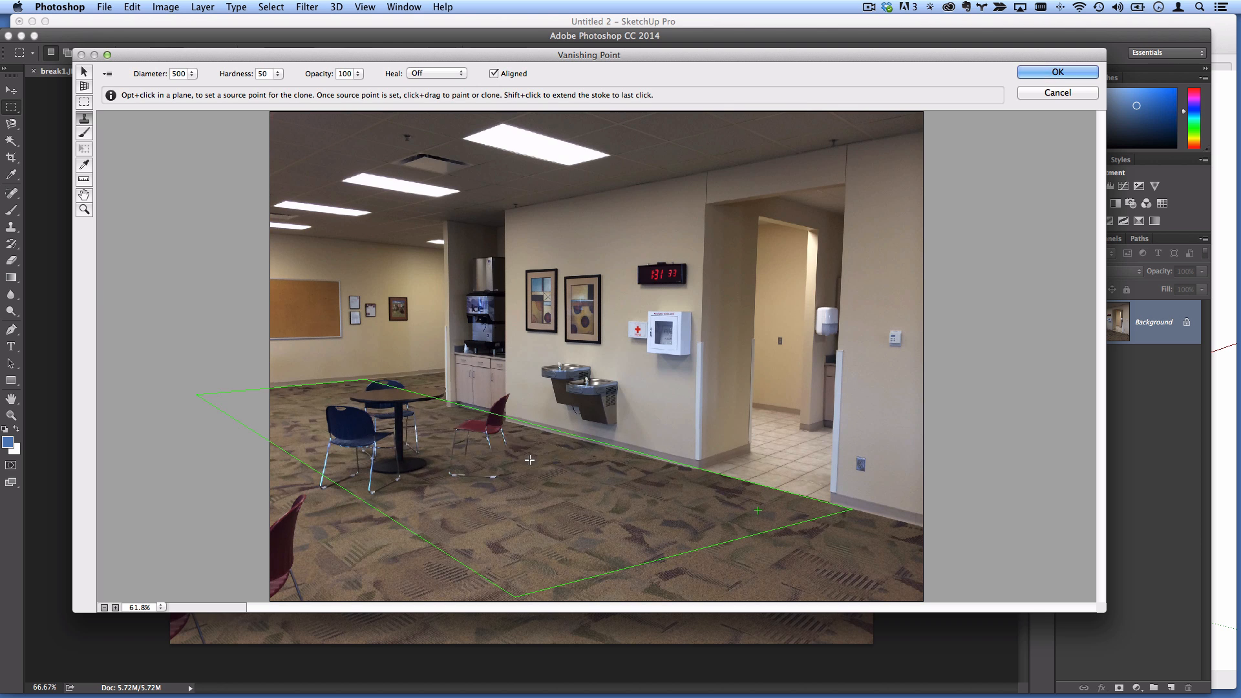
mouse_move(525, 448)
left_mouse_down()
mouse_move(377, 384)
mouse_move(326, 402)
mouse_move(368, 417)
left_mouse_up()
key("alt")
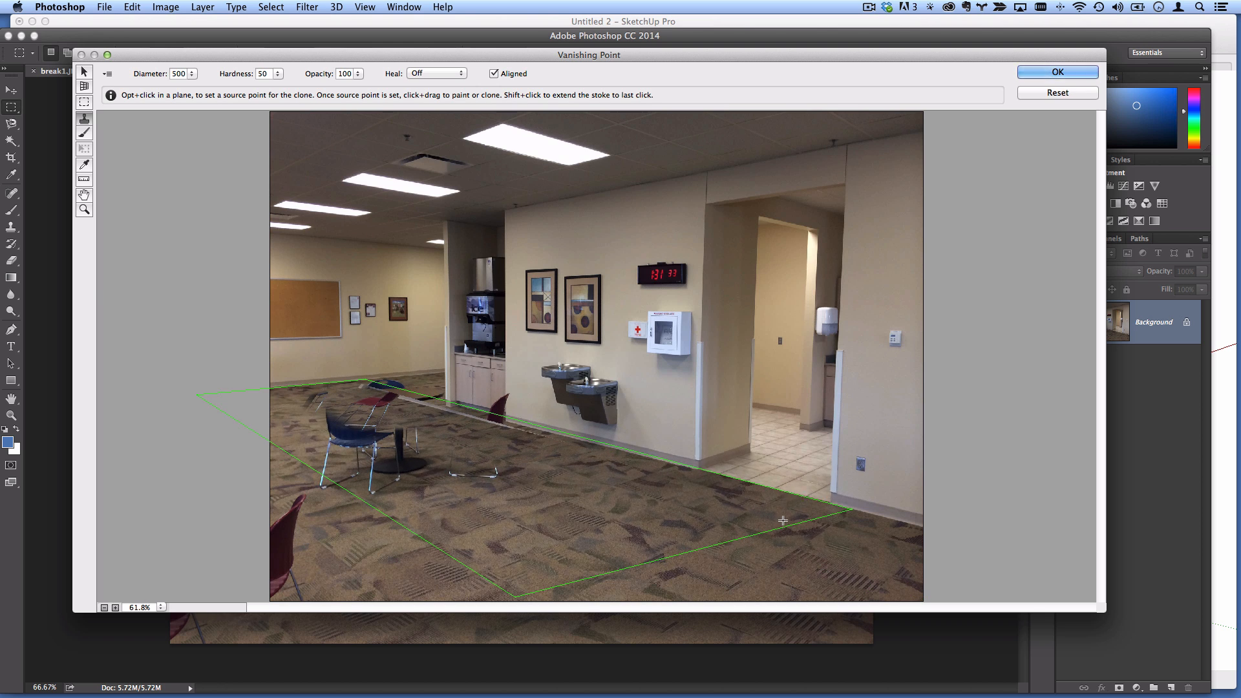
left_click(683, 532, "alt")
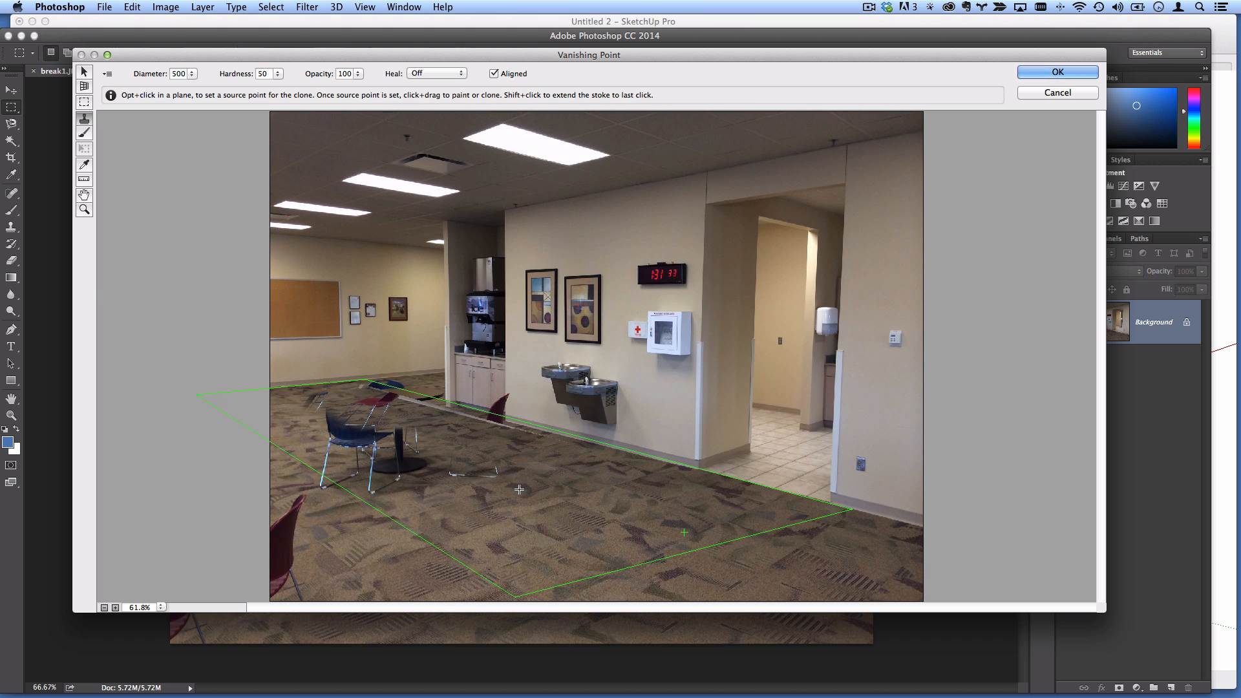
mouse_move(514, 478)
left_mouse_down()
mouse_move(366, 485)
mouse_move(391, 452)
mouse_move(278, 400)
left_mouse_up()
- Clone carpet over the leftover chair and table fragments at the plane's far end, and apply the Vanishing Point filter
key("alt")
left_click(572, 484, "alt")
mouse_move(368, 386)
left_mouse_down()
mouse_move(384, 396)
mouse_move(362, 394)
left_mouse_up()
left_click(648, 503, "alt")
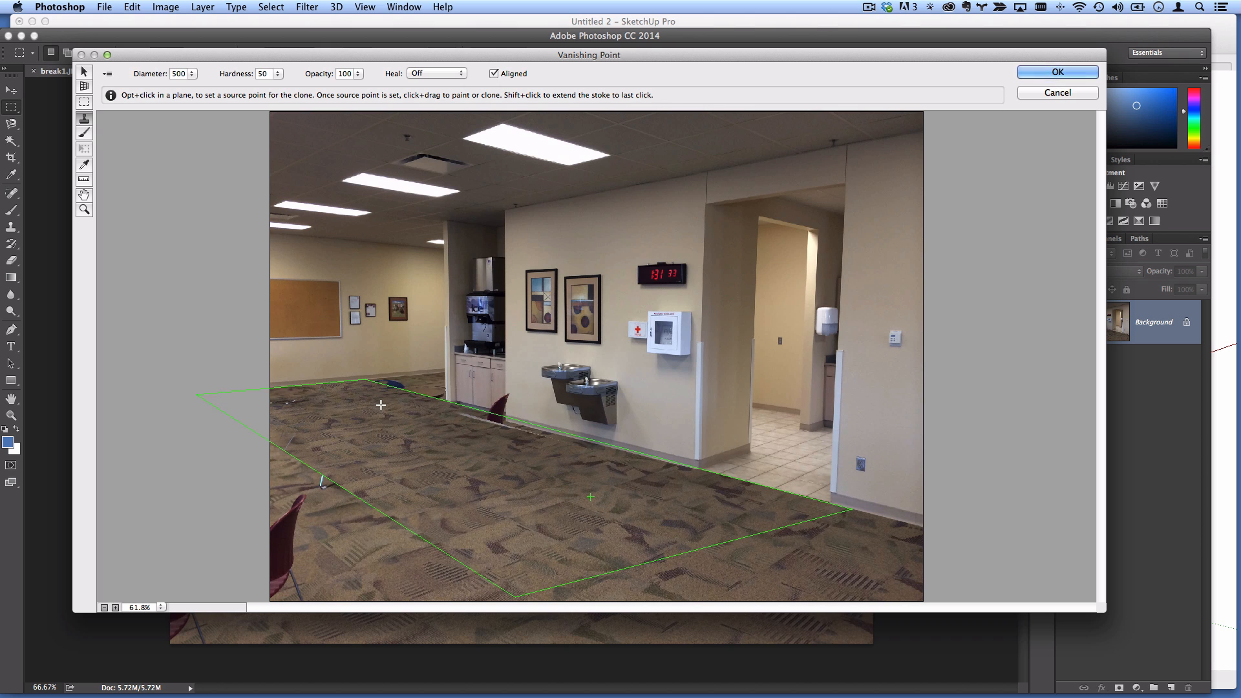
left_click(609, 493, "alt")
left_click_drag(275, 405, 289, 399)
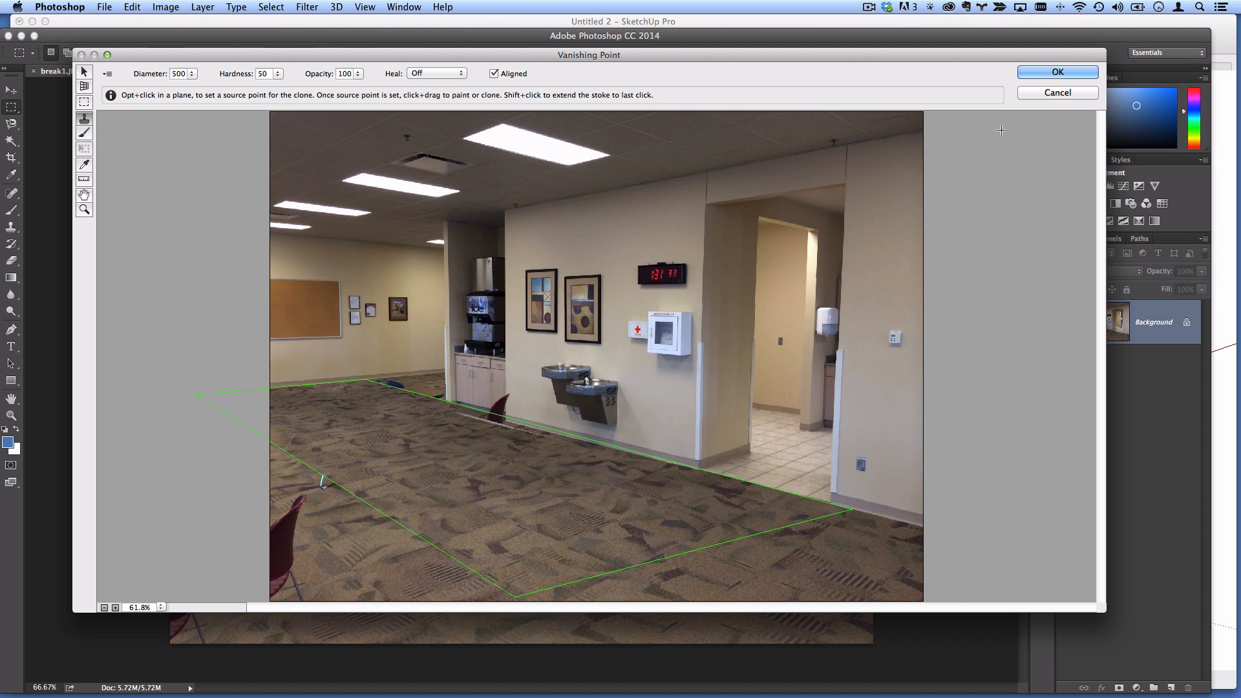
left_click(1074, 75)
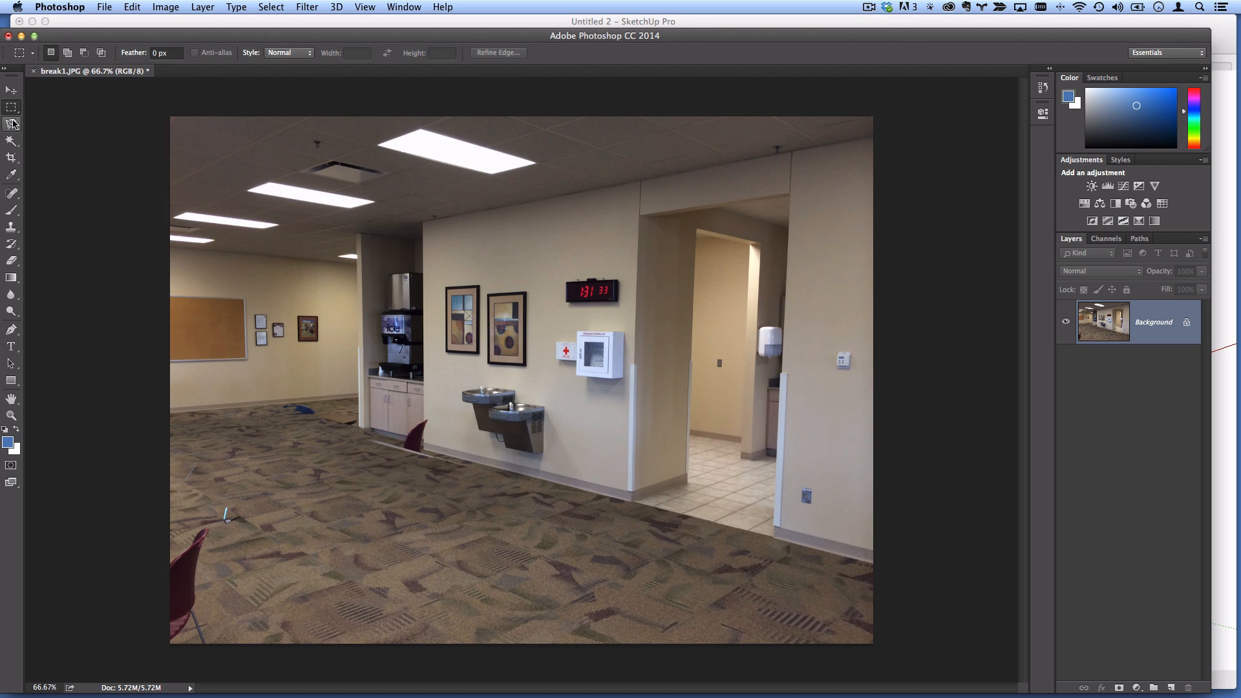
- Zoom in on the two framed pictures above the drinking fountains and activate the Polygonal Lasso tool
left_click_drag(11, 124, 30, 124)
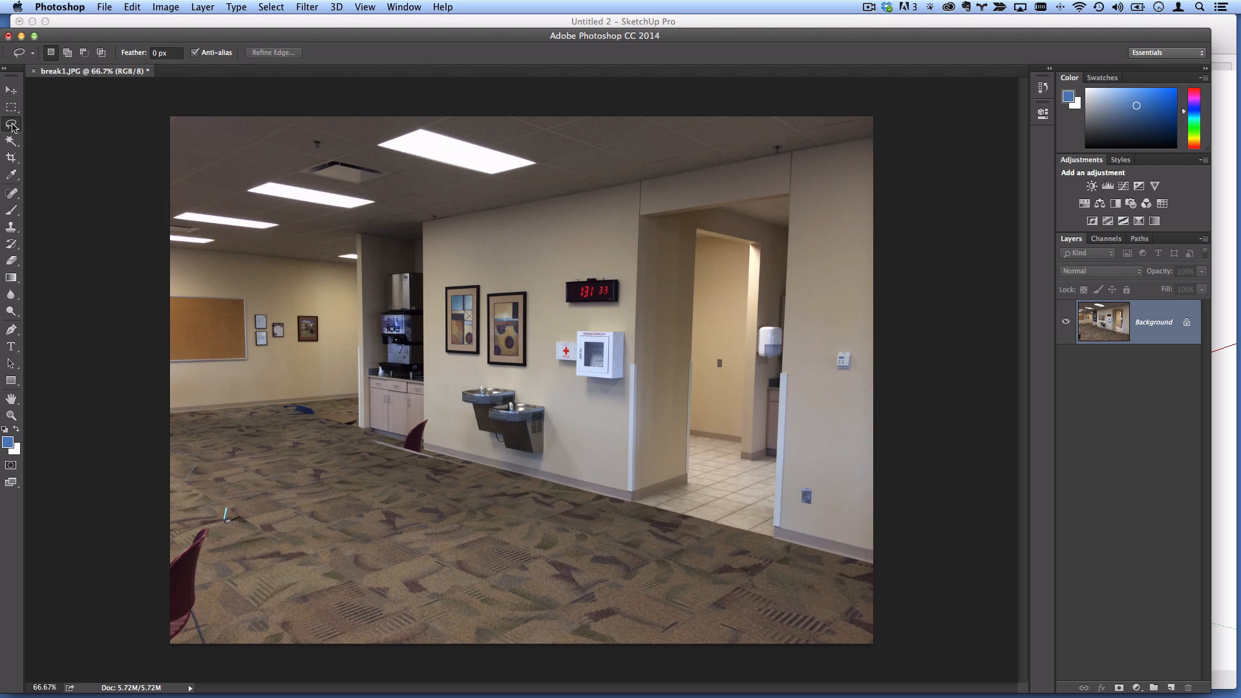
left_click_drag(13, 125, 64, 137)
left_click(11, 416)
left_click_drag(514, 402, 514, 402)
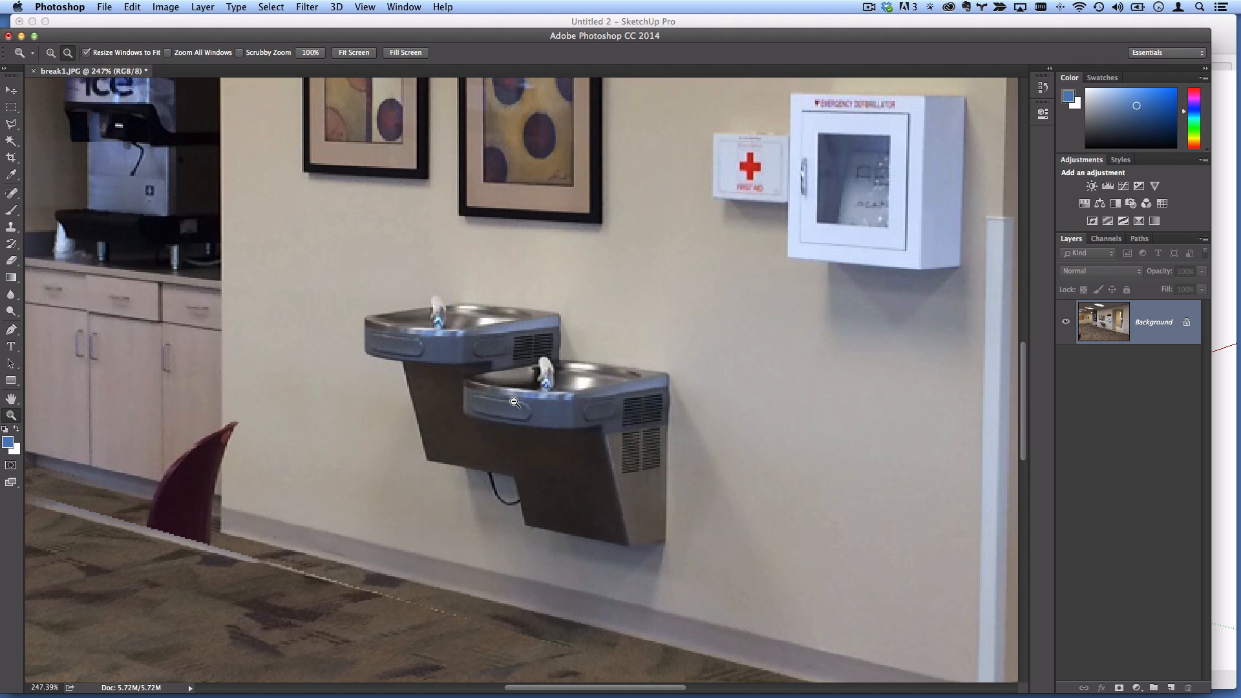
left_click_drag(477, 208, 542, 439)
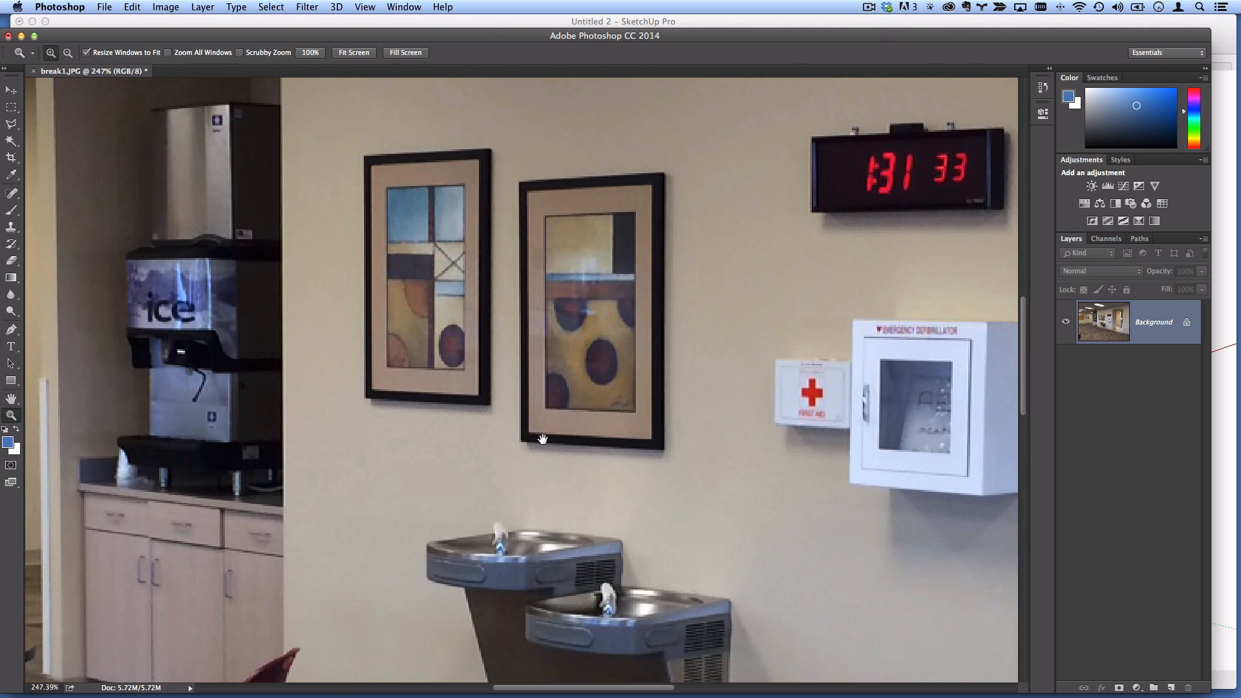
left_click(12, 127)
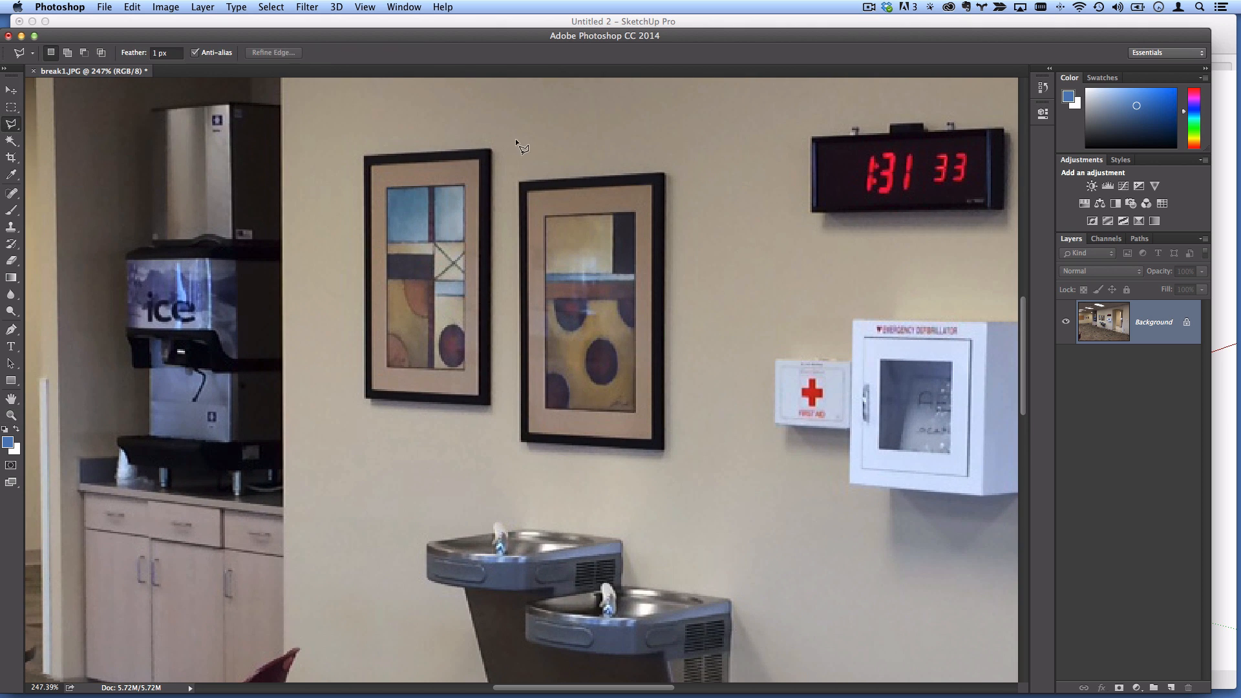
left_click(499, 139)
left_click(356, 149)
left_click(390, 414)
scroll(467, 224, "left", 5)
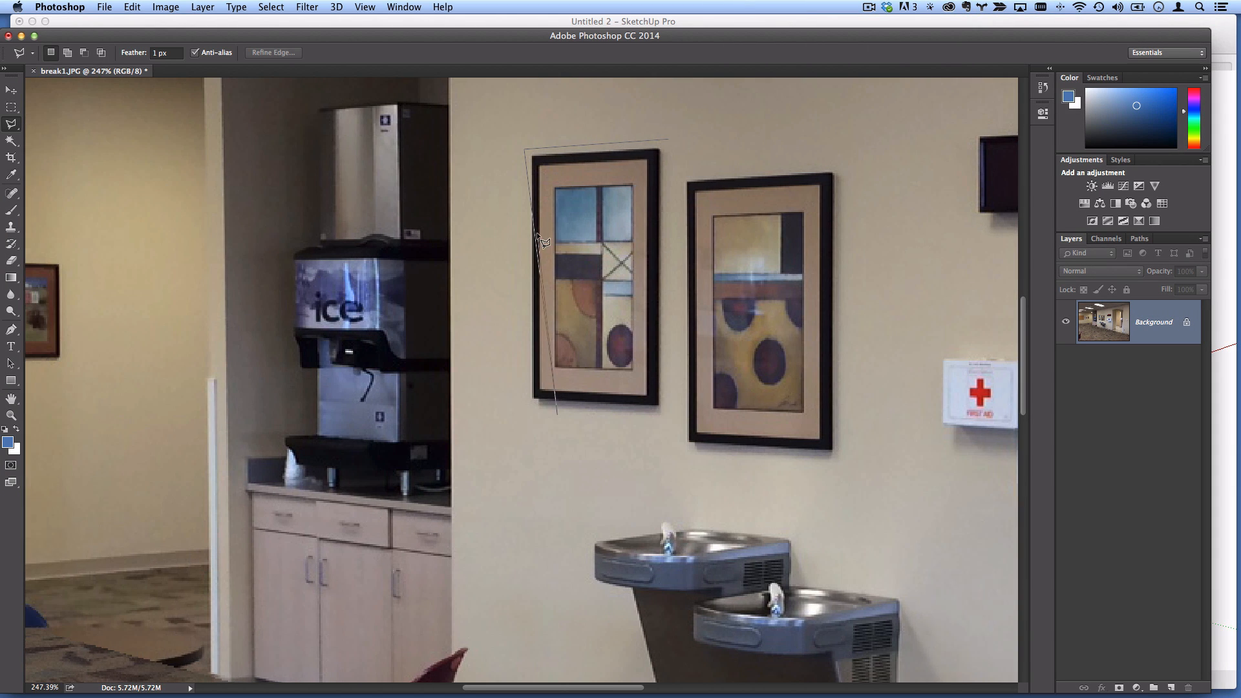
key("Escape")
- Select both framed pictures on the wall together with one closed polygonal lasso outline slightly outside their frames
left_click(657, 139)
left_click(522, 149)
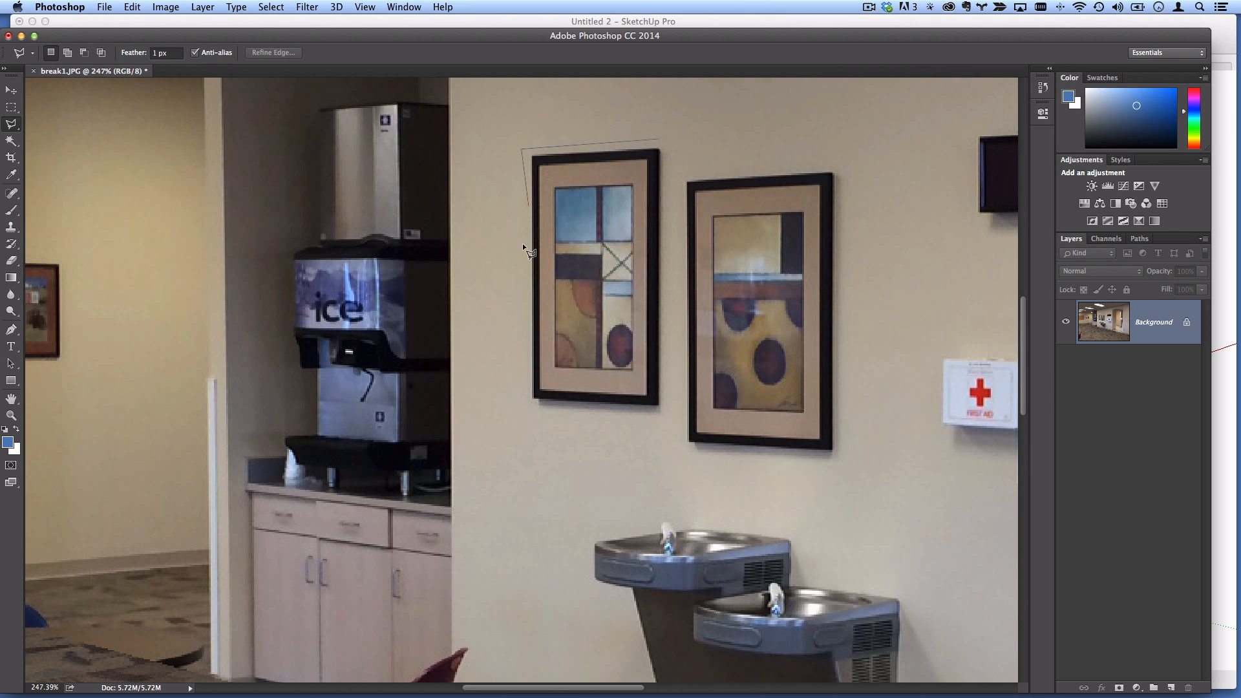
left_click(527, 411)
left_click(670, 419)
left_click(674, 456)
left_click(870, 470)
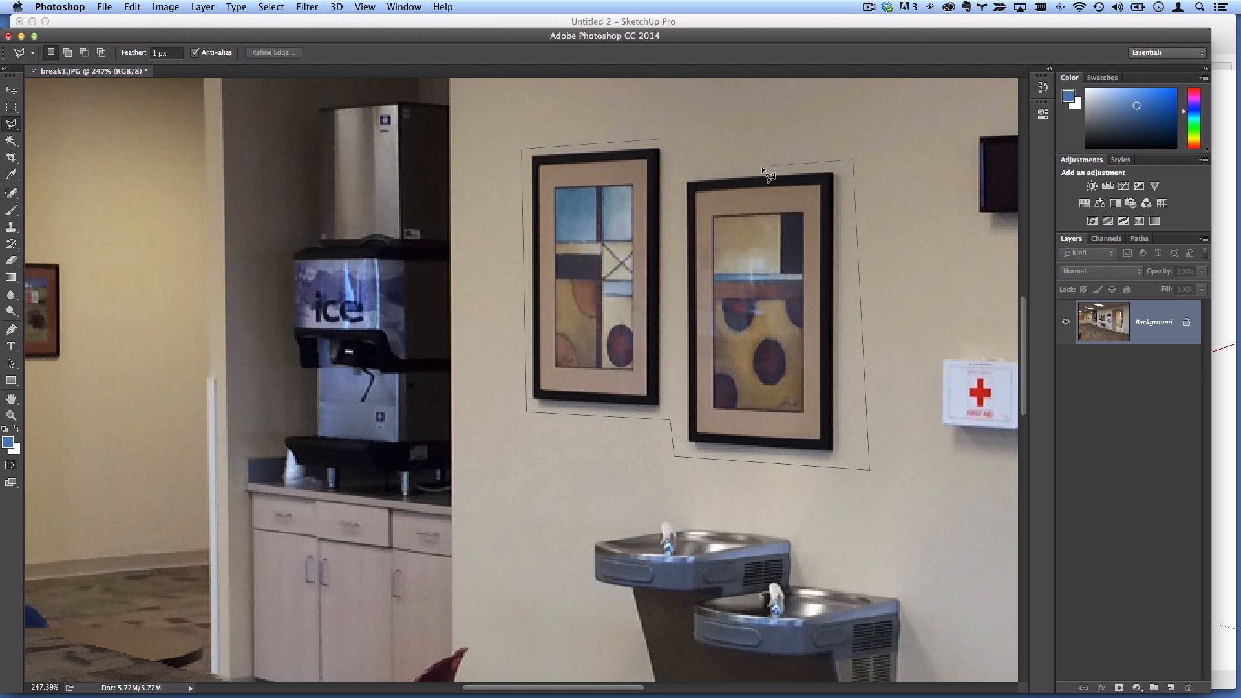
left_click(661, 138)
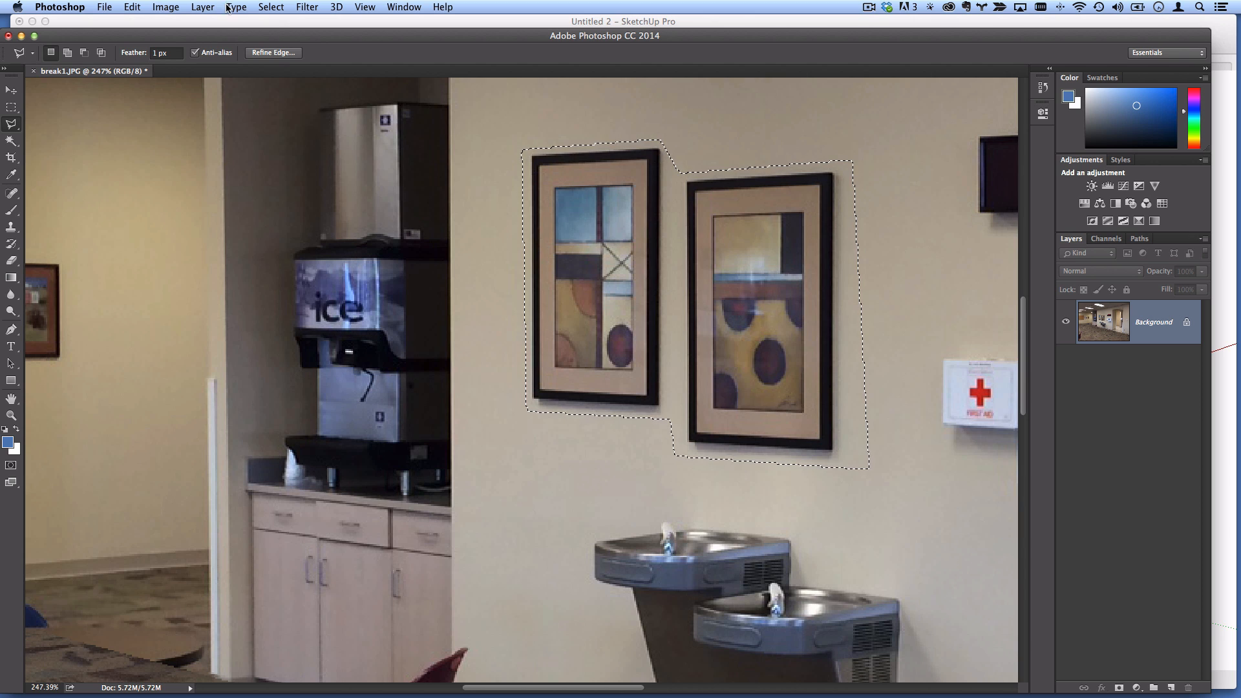
- Fill the selected wall area with Content-Aware at Normal mode and 100% opacity to remove both framed pictures, and deselect
left_click(159, 9)
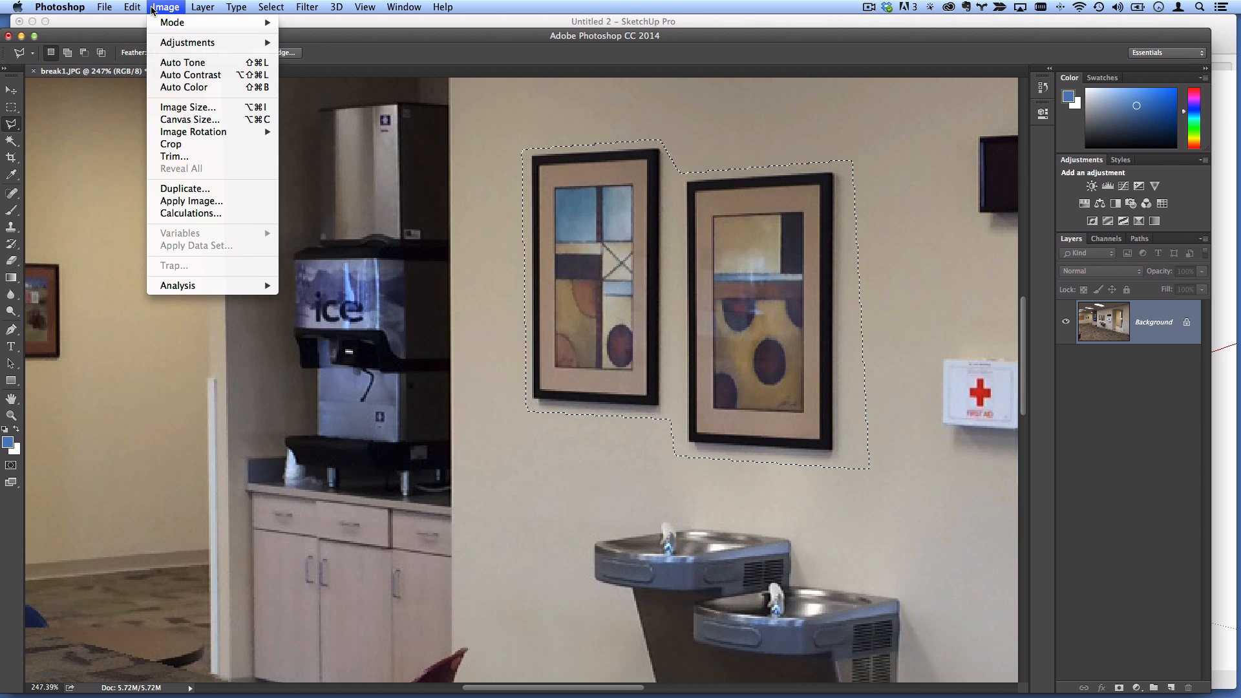
mouse_move(141, 9)
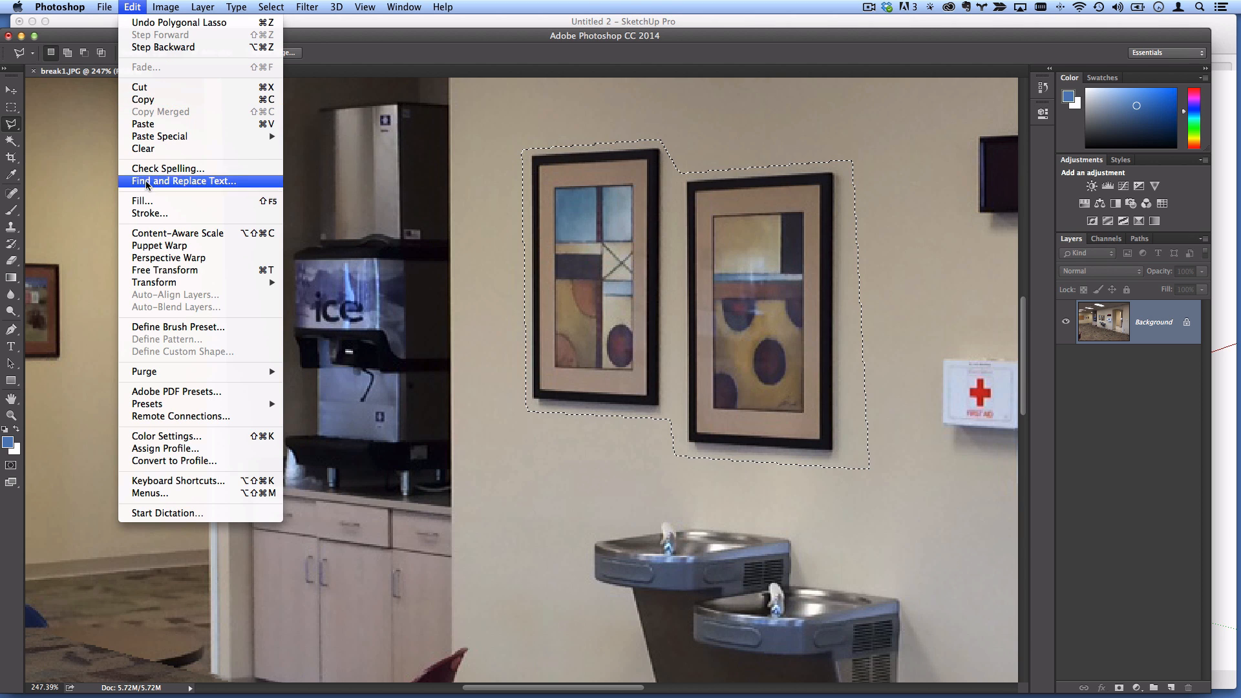
left_click(143, 201)
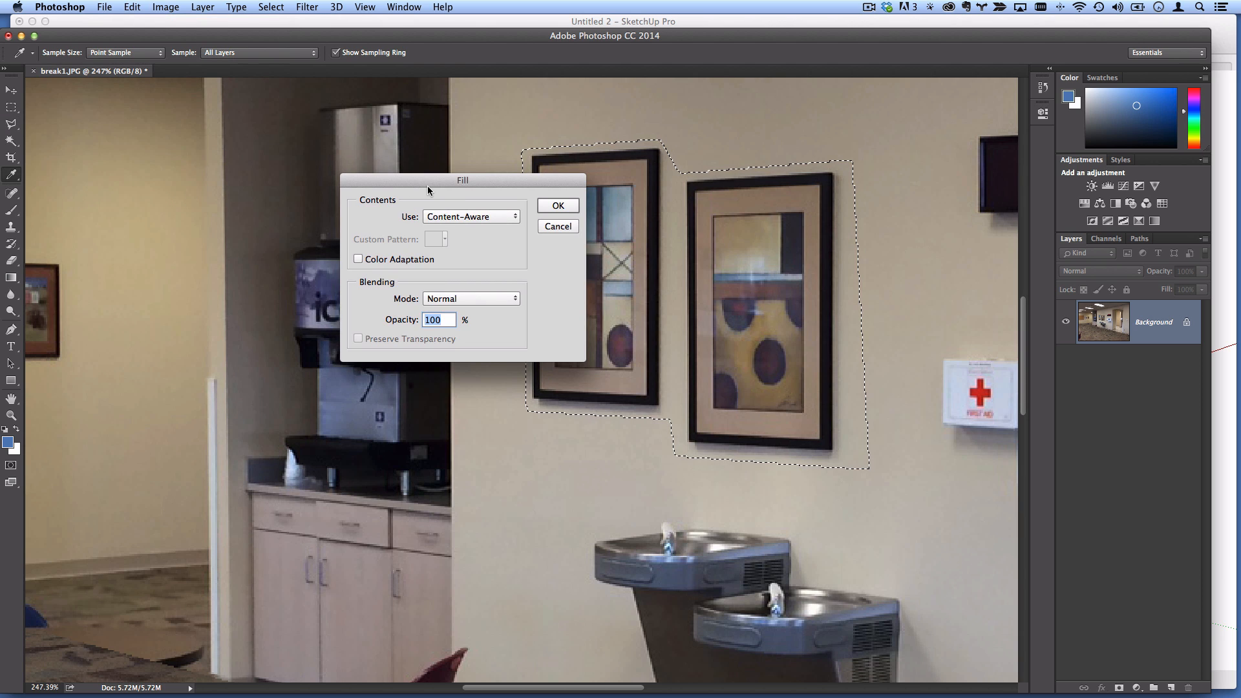
left_click_drag(423, 178, 394, 172)
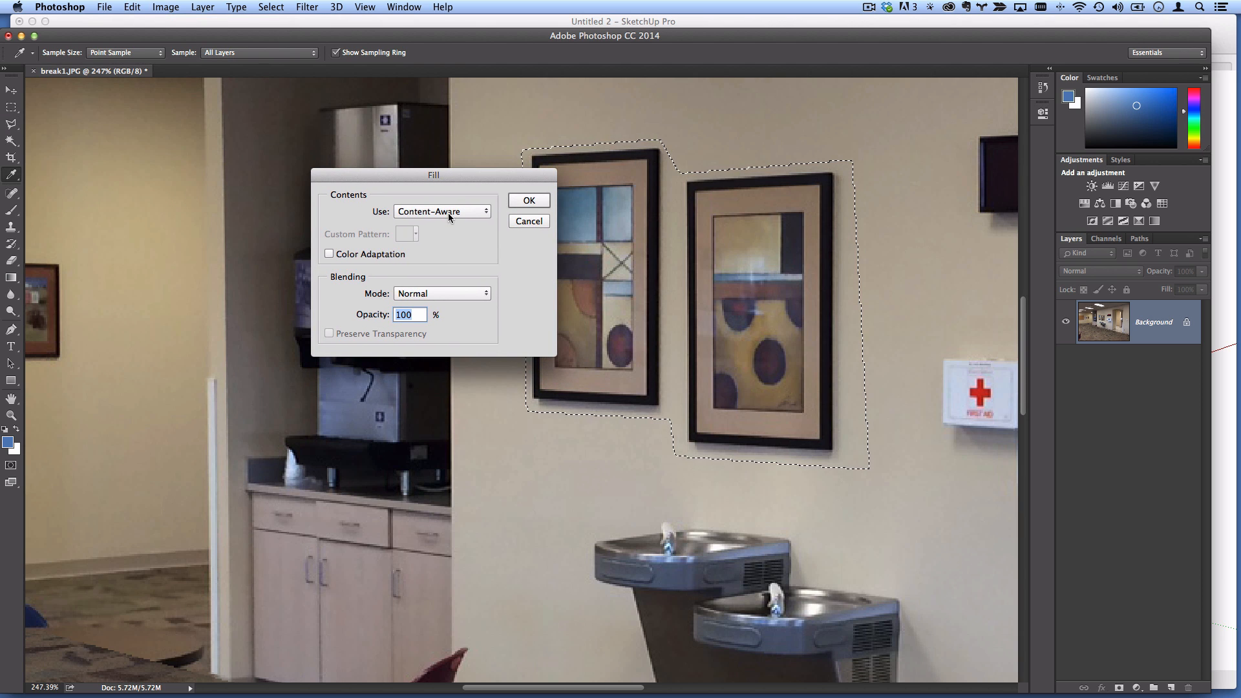
left_click(530, 201)
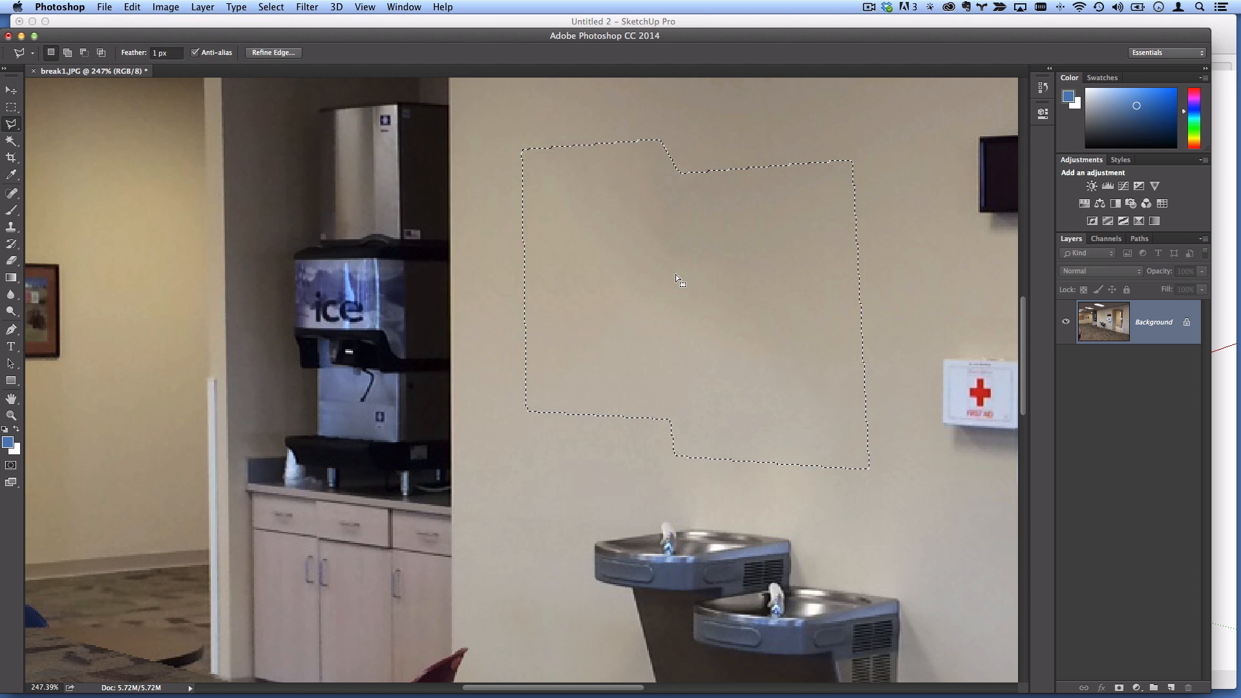
left_click(18, 91)
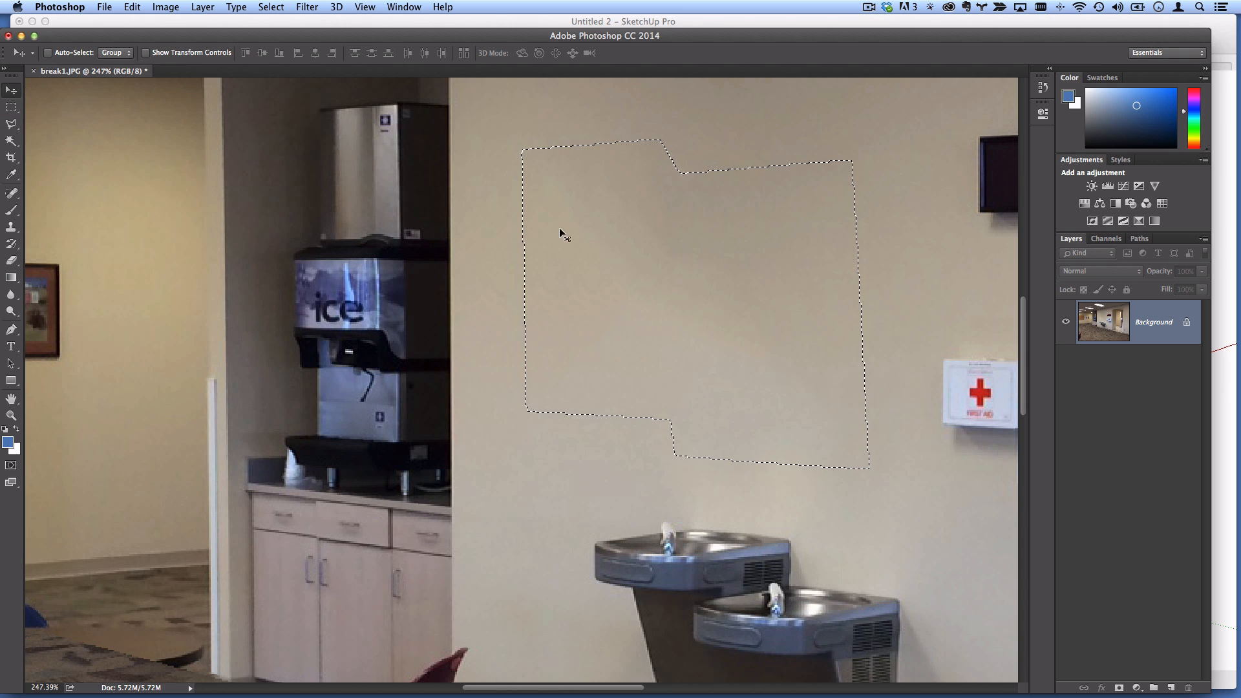
key("ctrl+d")
- Examine the retouched wall and carpet around the drinking fountains, and view the whole break1 photo at 50%
scroll(660, 236, "down", 5)
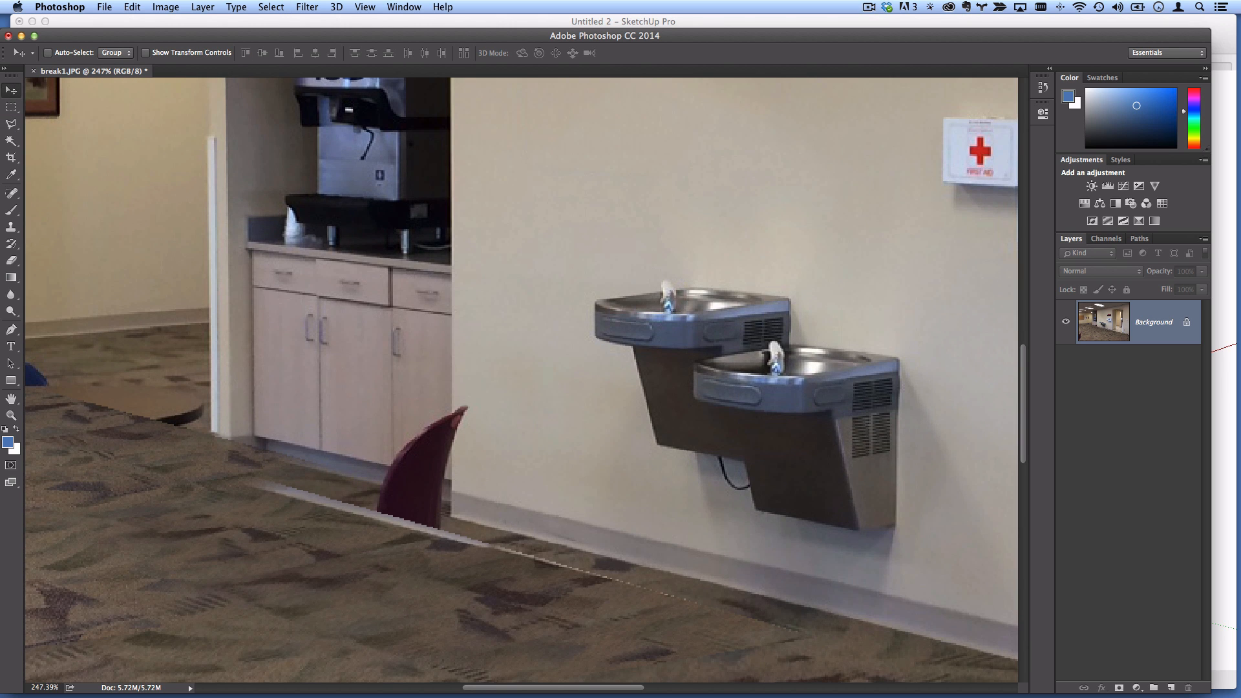
left_click(11, 416)
left_click(507, 347, "alt")
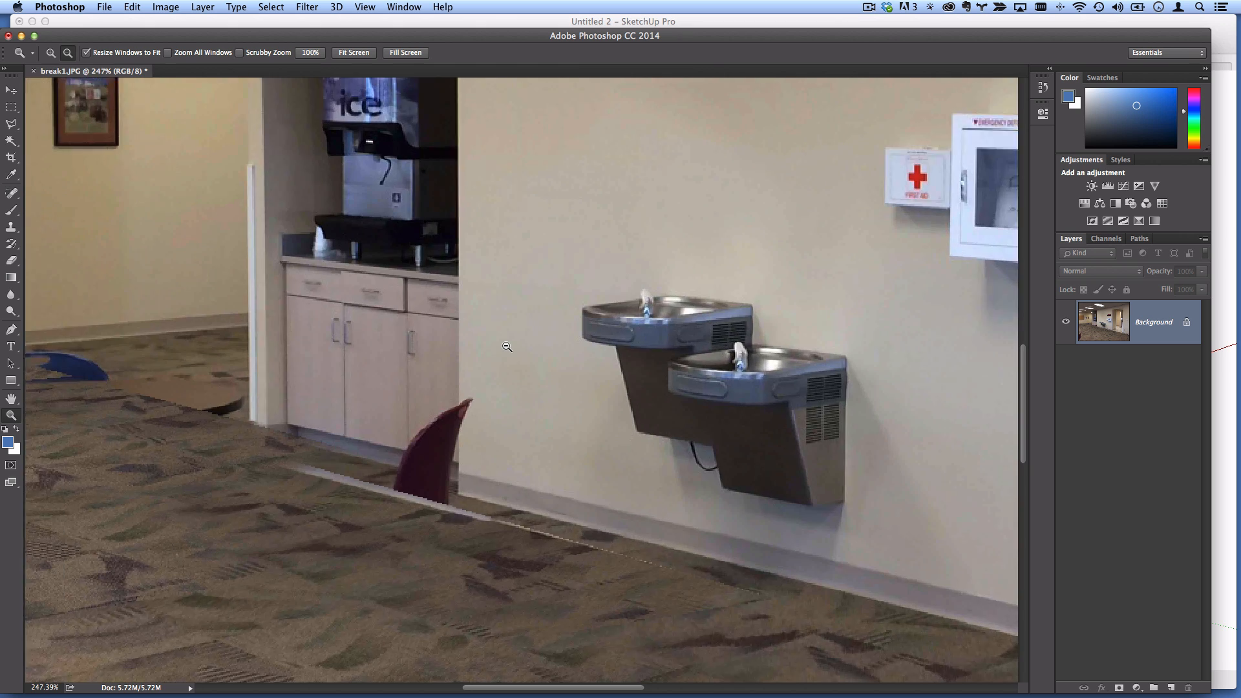
left_click(507, 347, "alt")
left_click(517, 341, "alt")
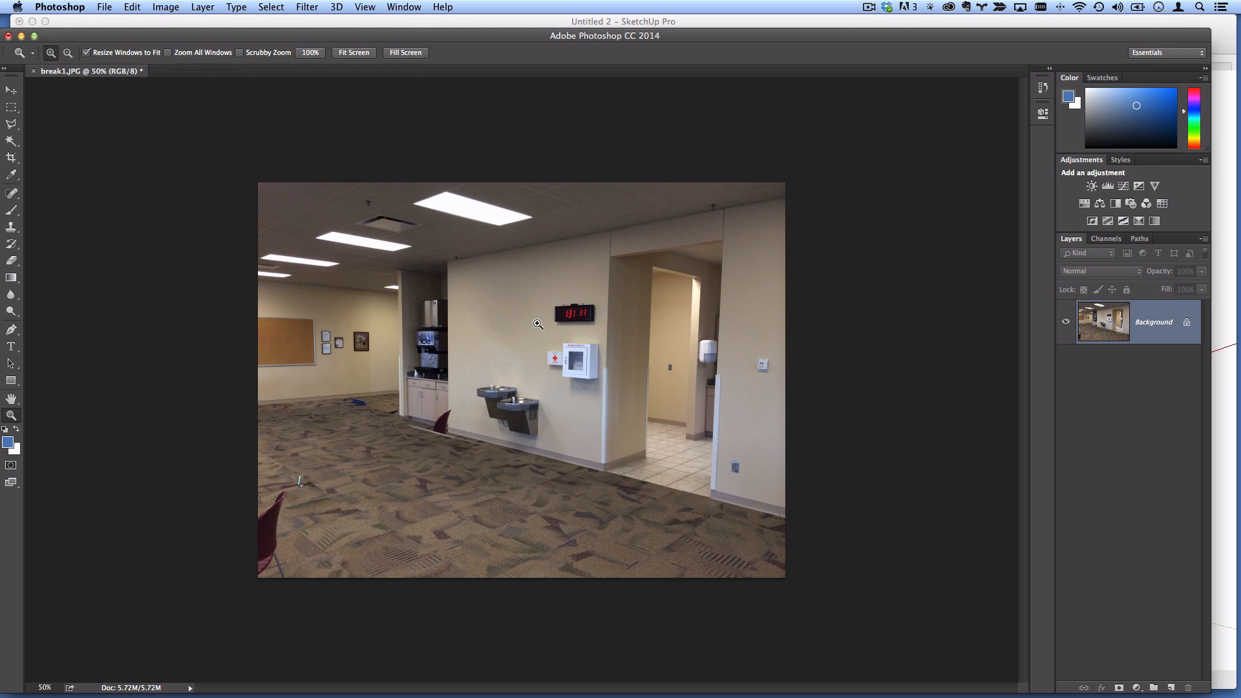
left_click(308, 7)
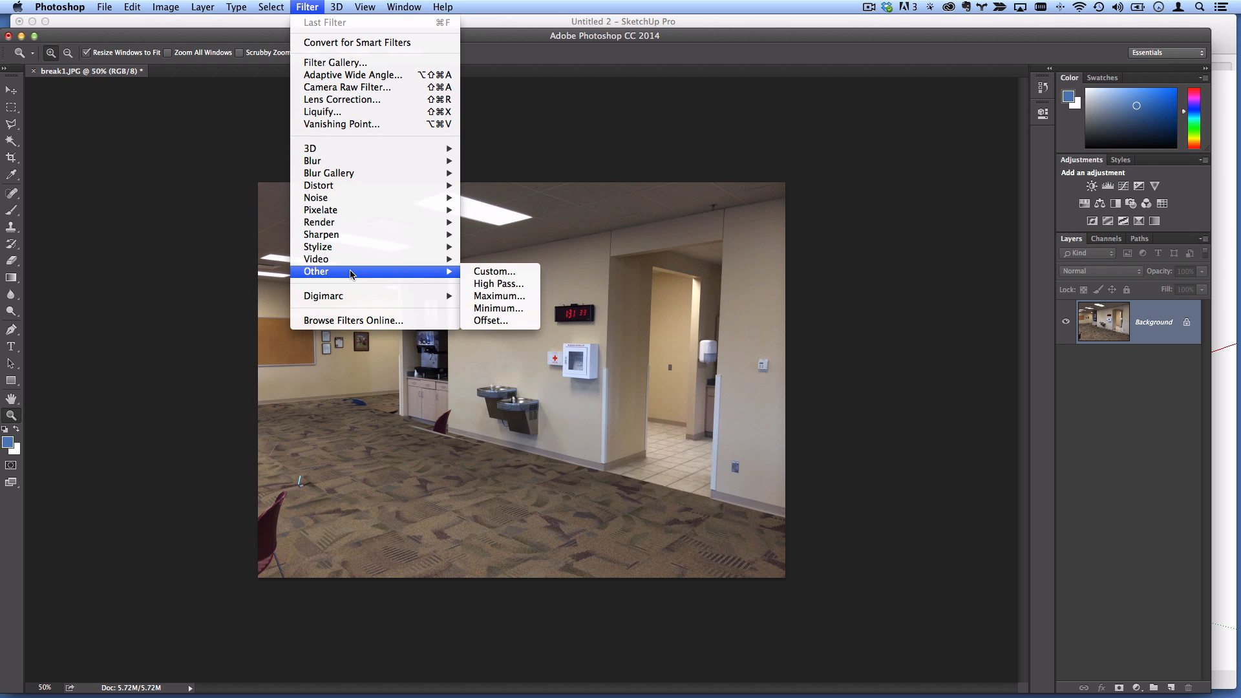
mouse_move(359, 221)
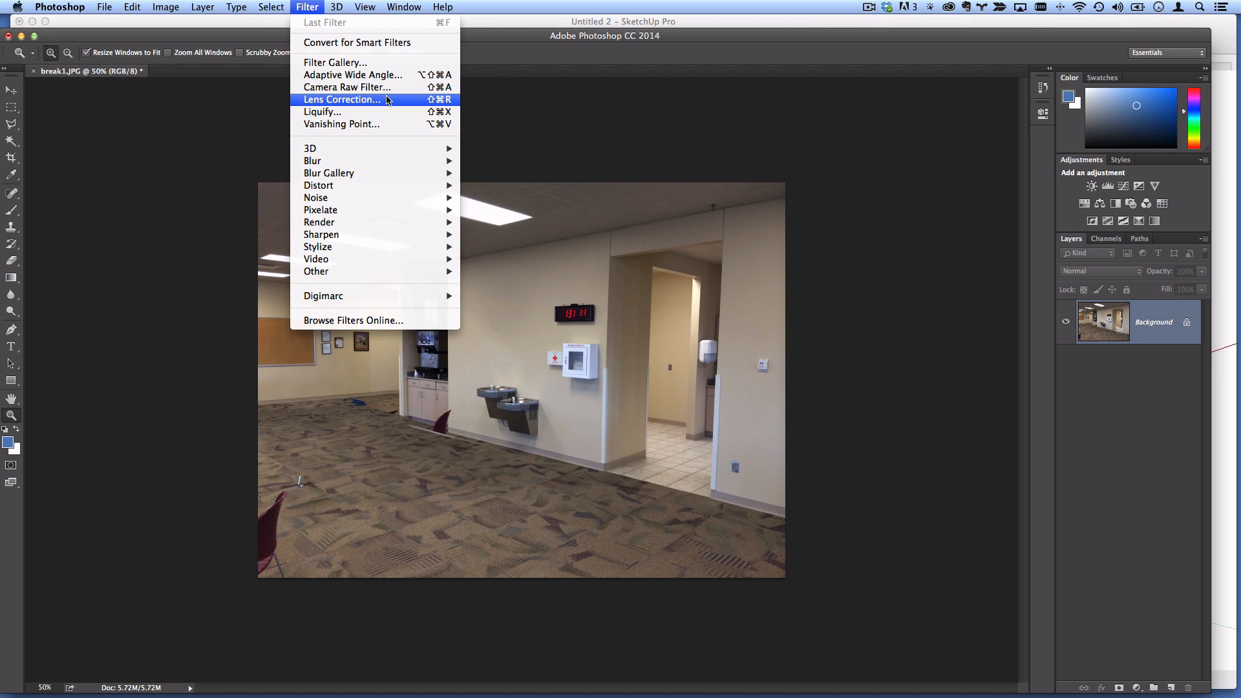
left_click(387, 100)
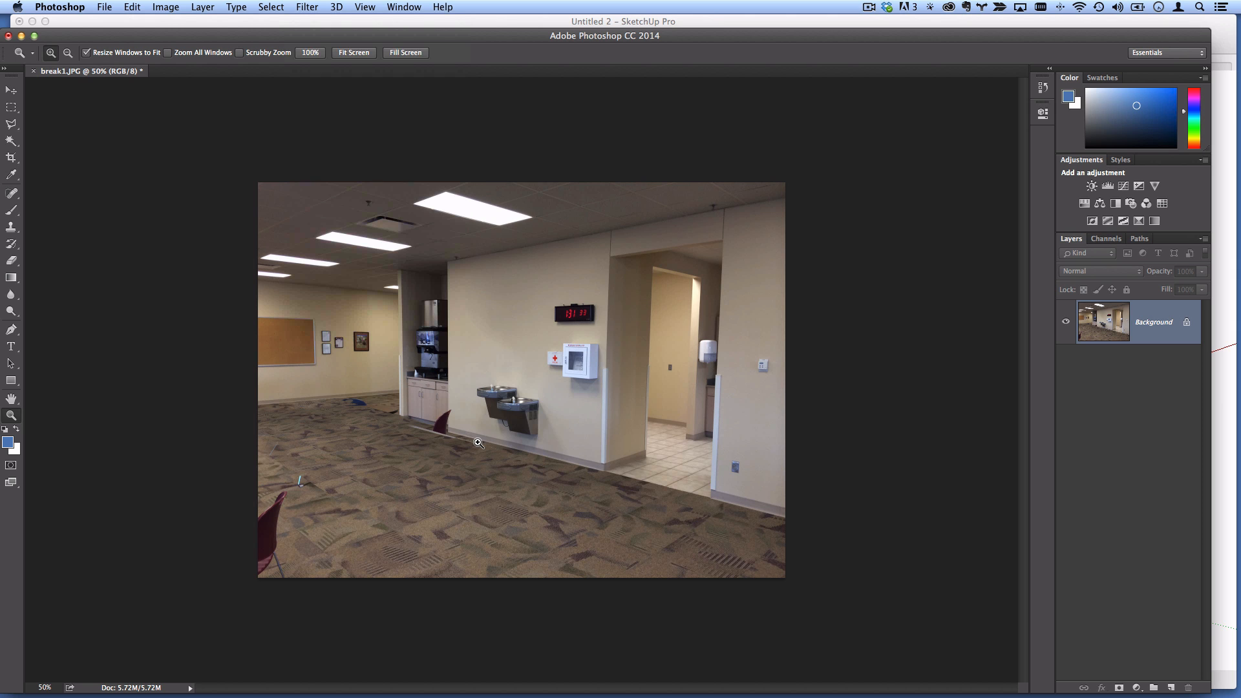
- Switch to SketchUp and set the Shaderlight render output resolution to 1920 x 1080 (HD 1080)
key("super+Tab")
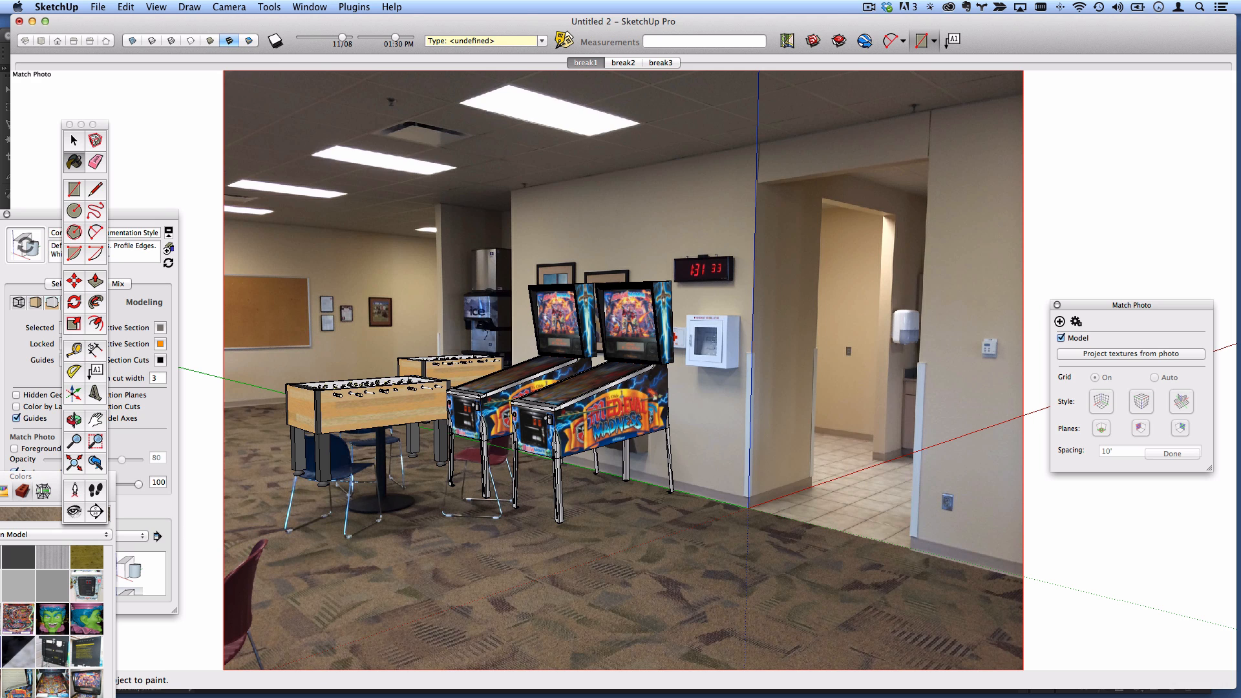
left_click_drag(370, 697, 404, 225)
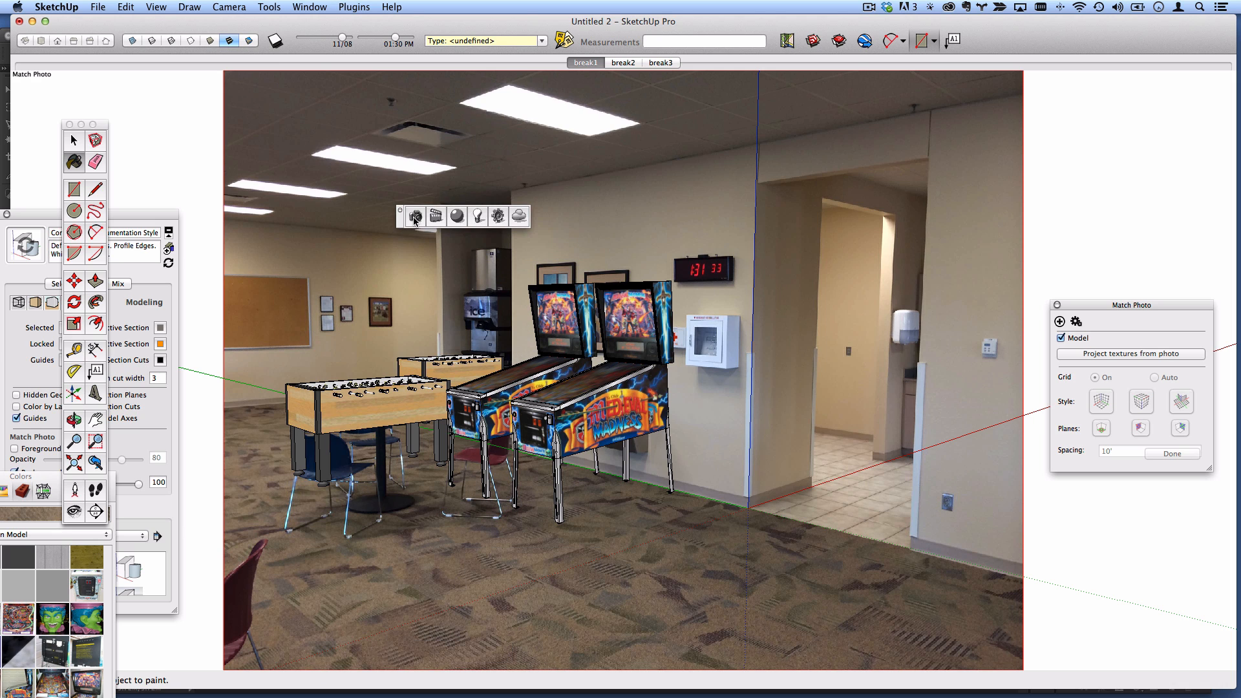
left_click(500, 217)
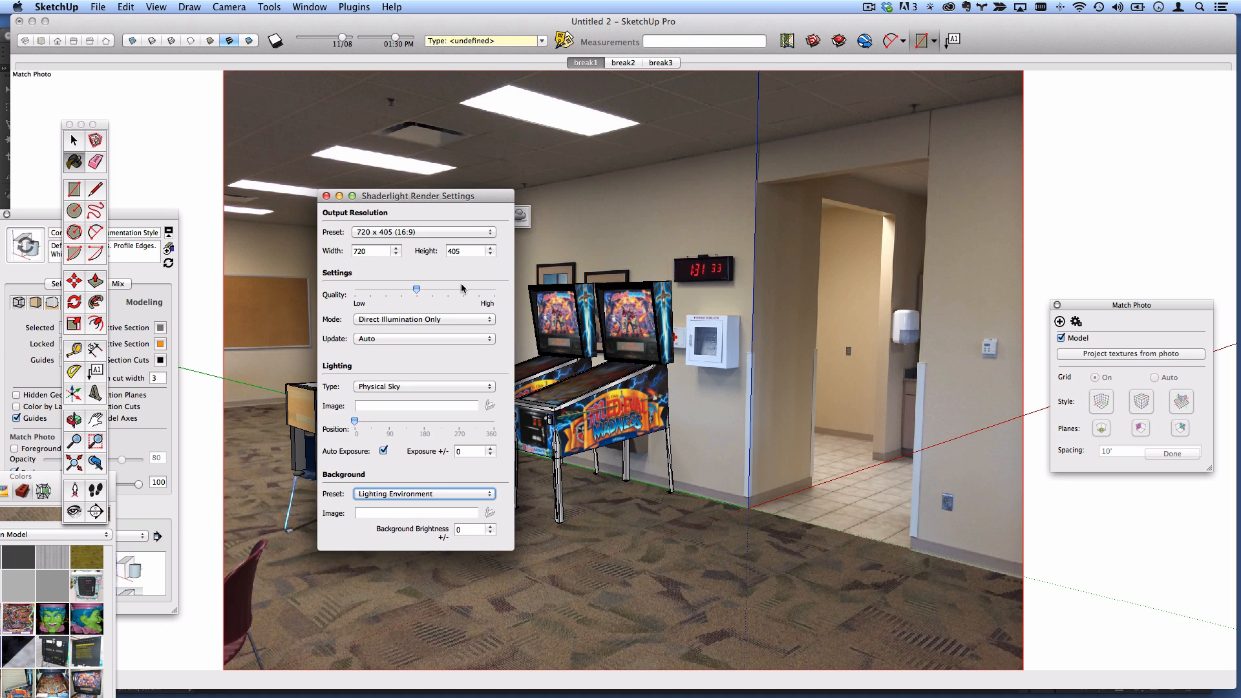
left_click(418, 232)
left_click(417, 252)
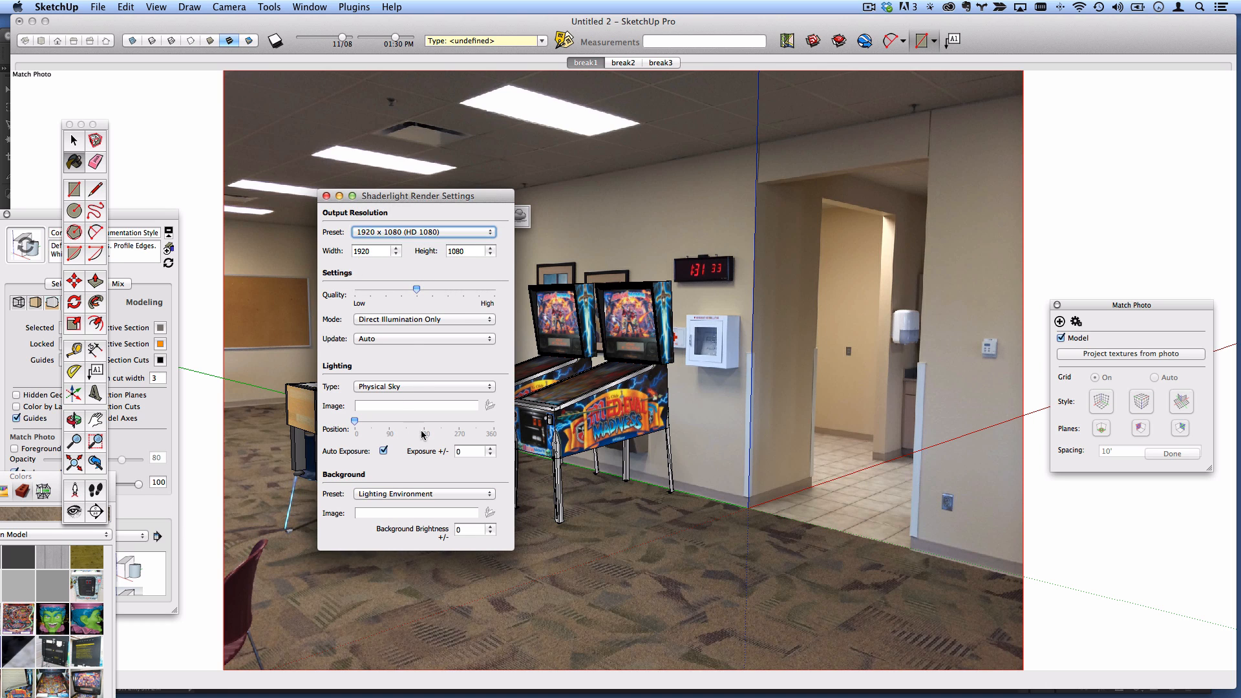
- Set the Shaderlight render mode to Global Illumination and the background preset to SketchUp Background
left_click(423, 321)
left_click(414, 330)
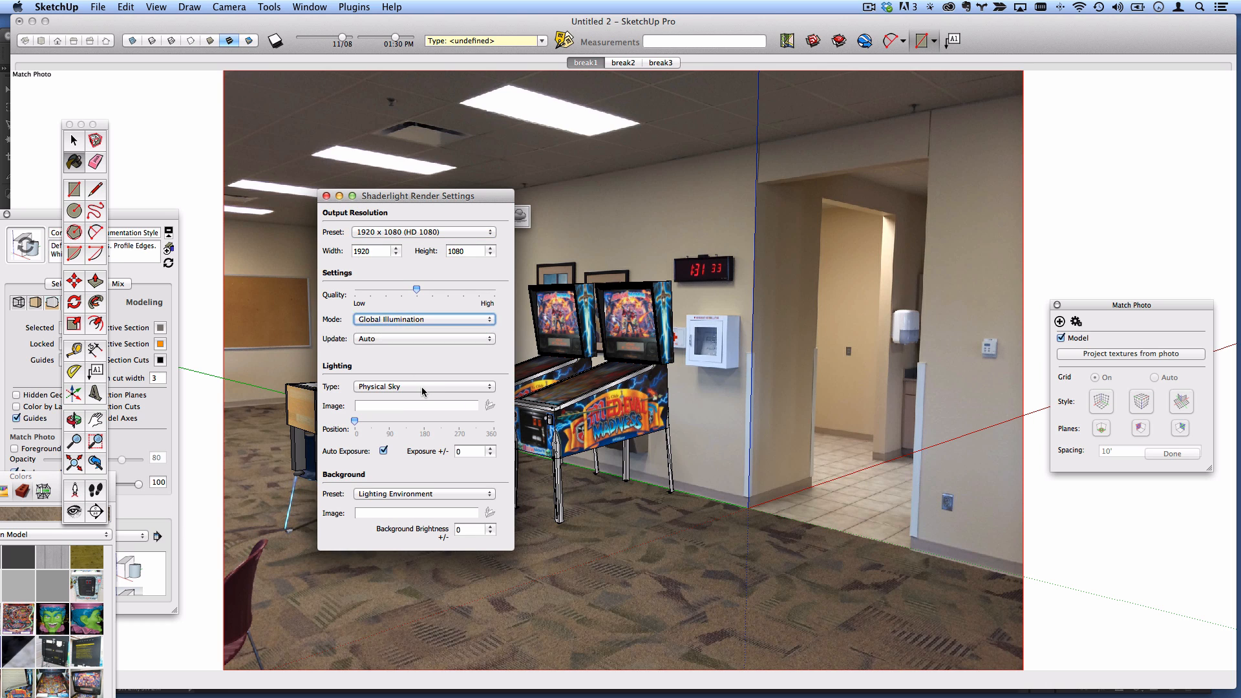
left_click(406, 494)
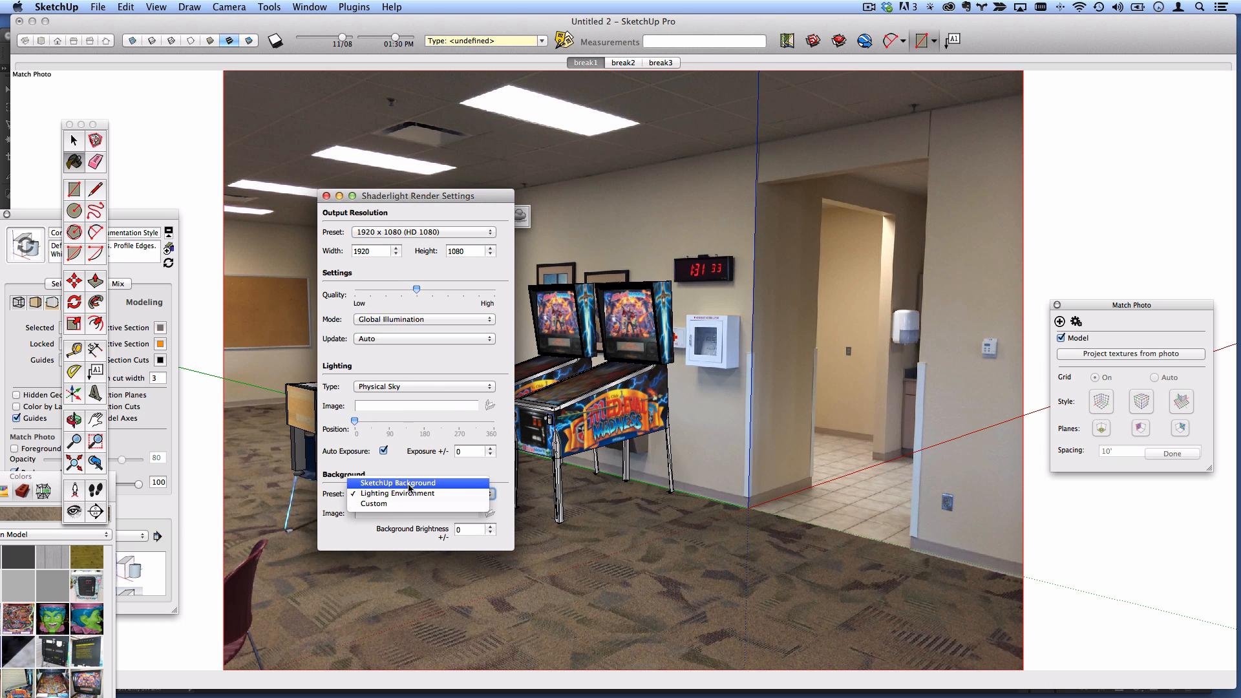
left_click(409, 484)
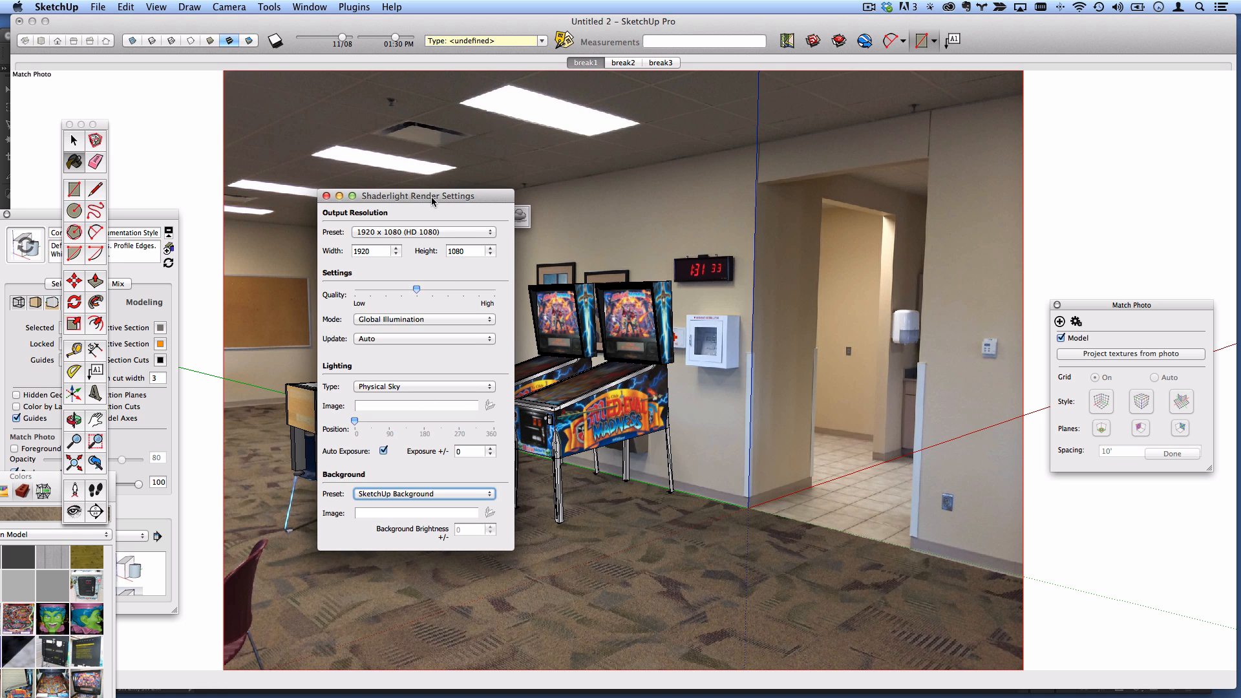
left_click_drag(433, 201, 327, 141)
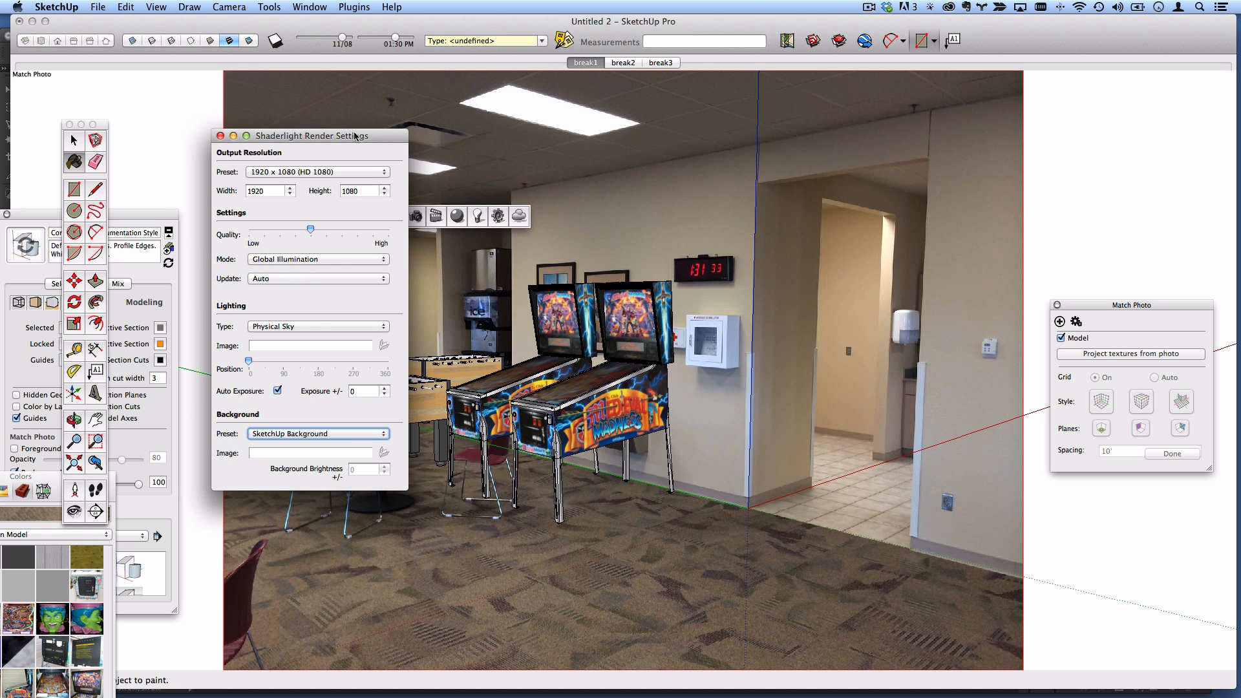
left_click_drag(355, 138, 819, 118)
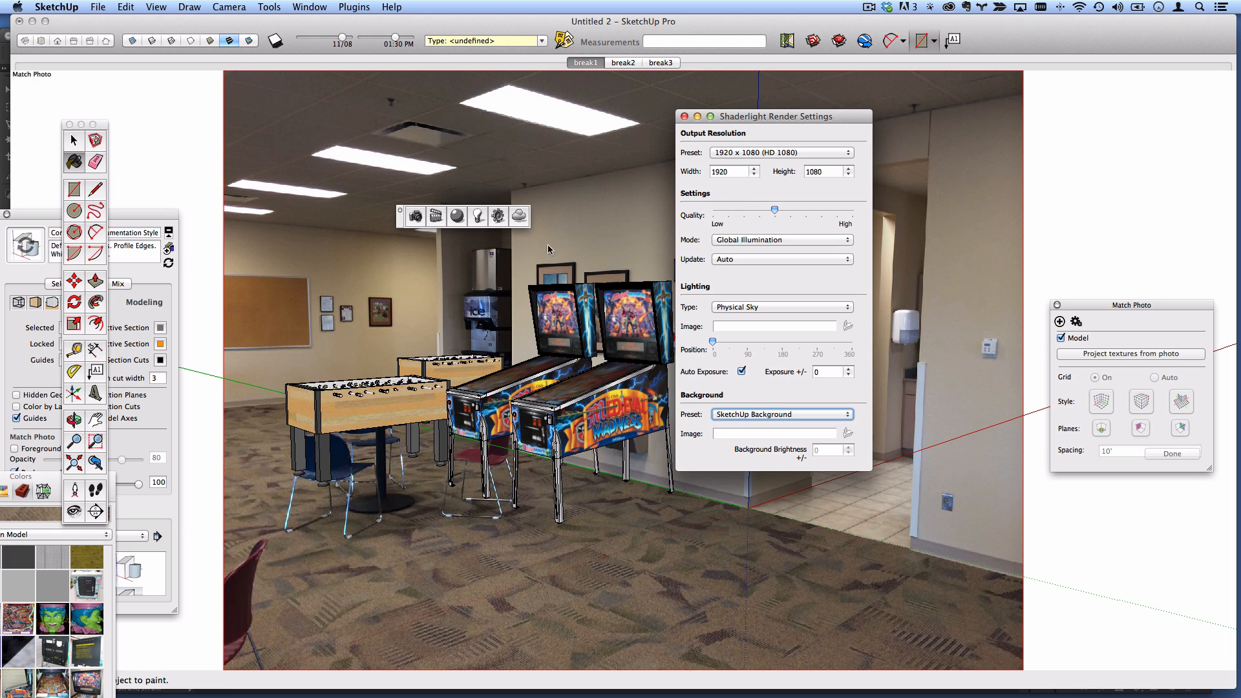
- Render the foosball and pinball scene with Shaderlight and save the image as a PNG named pinball in the mp example folder
left_click(417, 216)
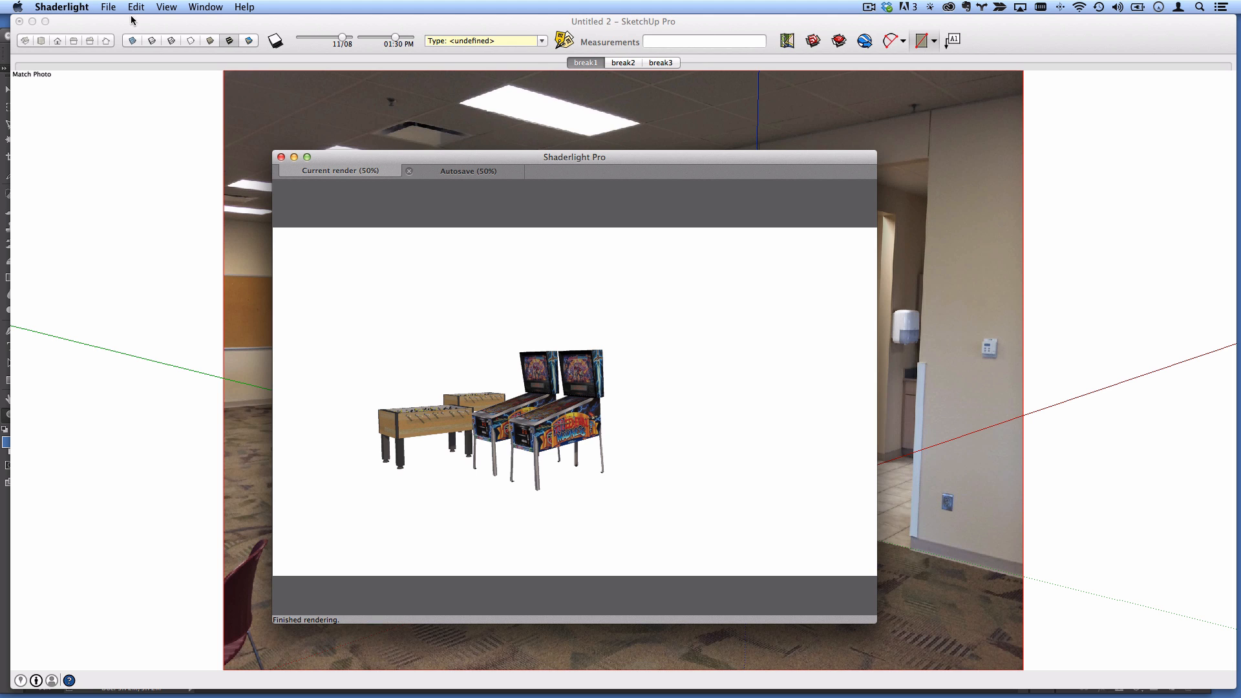
left_click(108, 6)
left_click(121, 48)
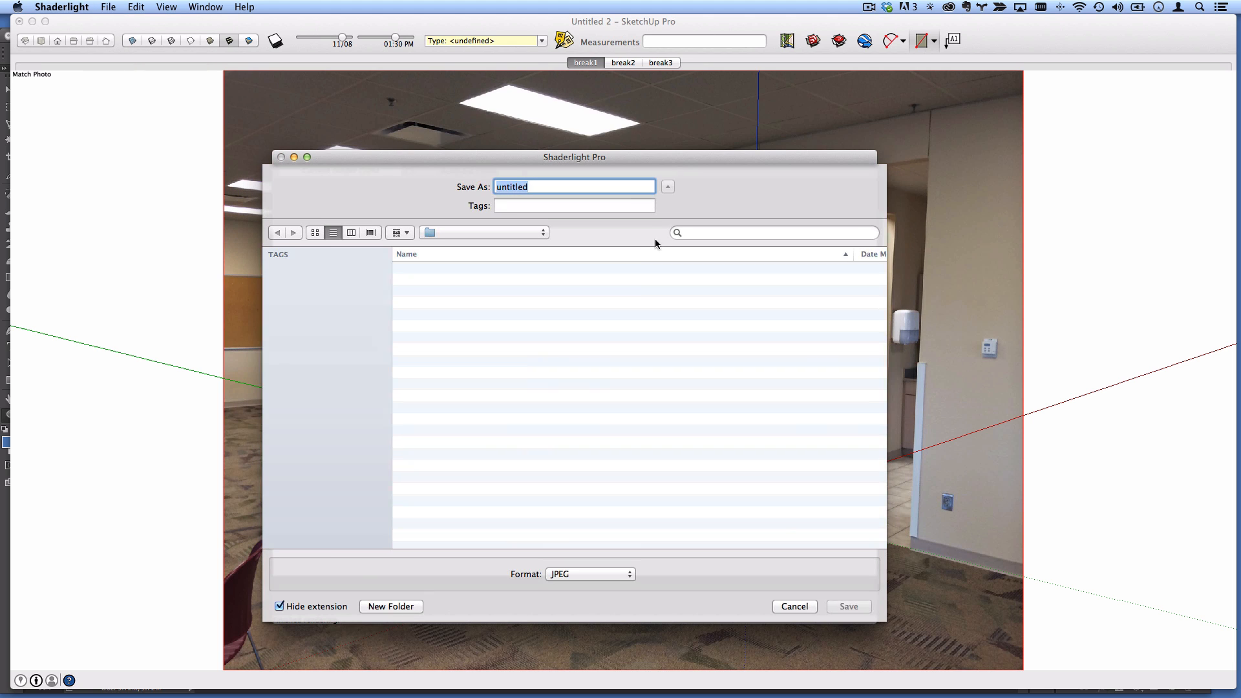
left_click(616, 574)
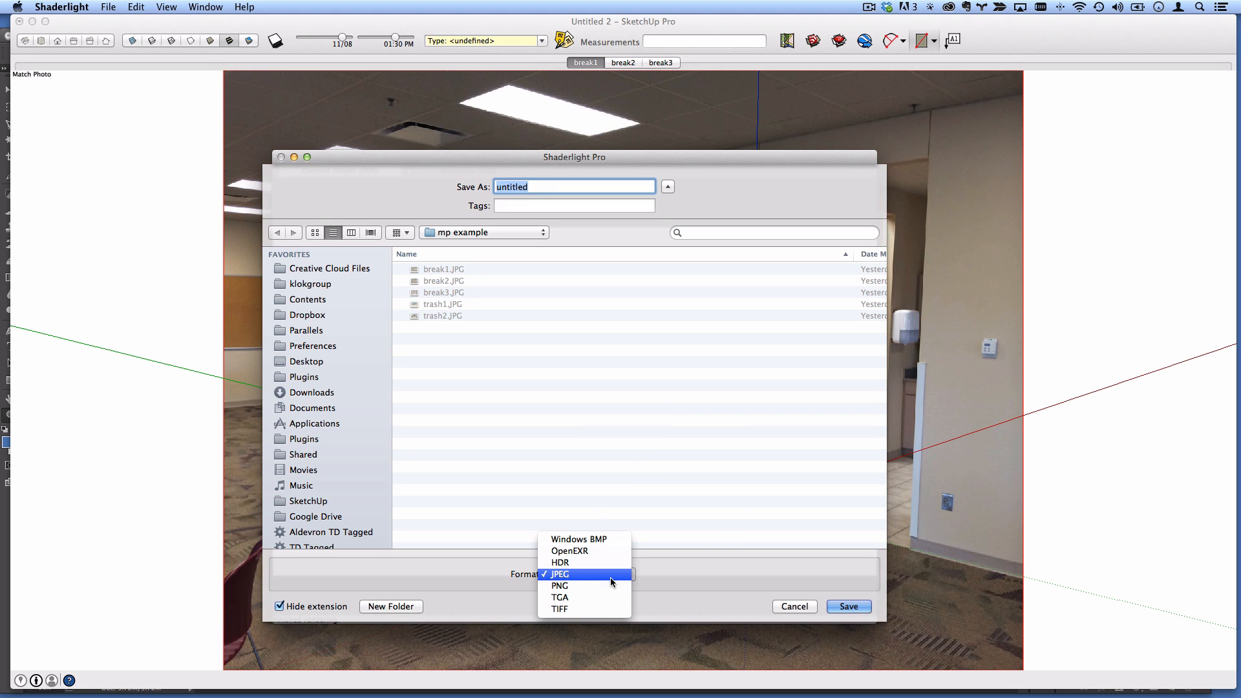
left_click(601, 586)
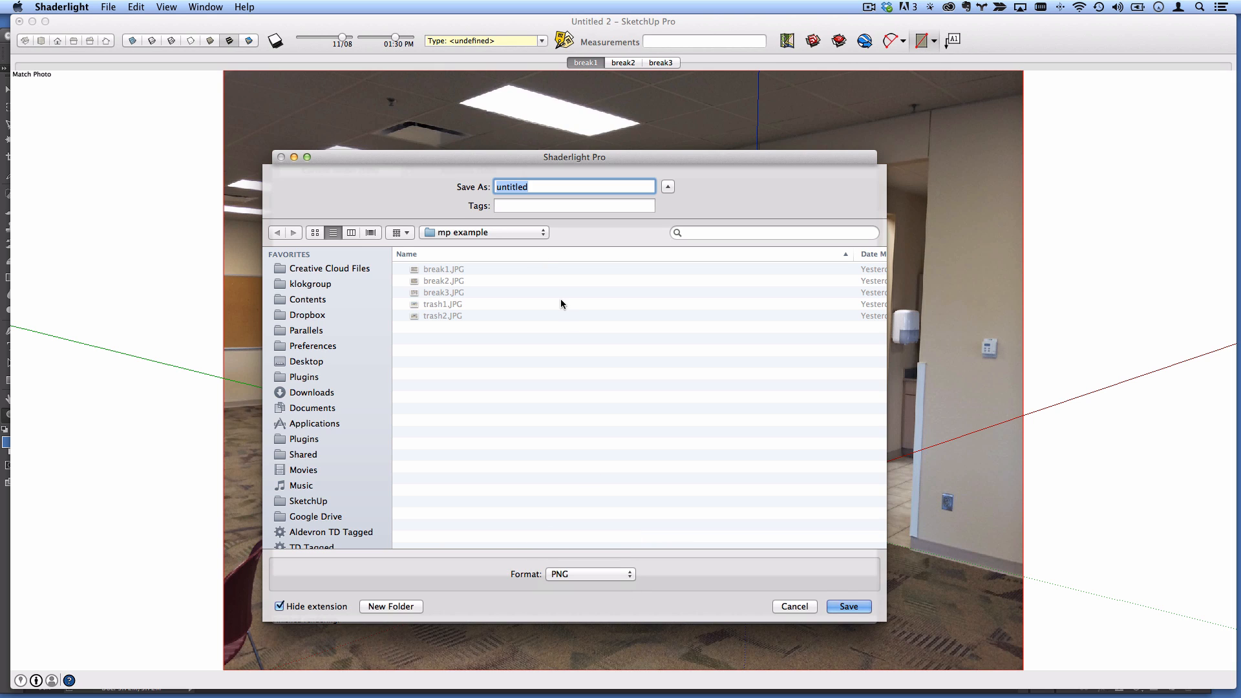
type("pinball")
key("Return")
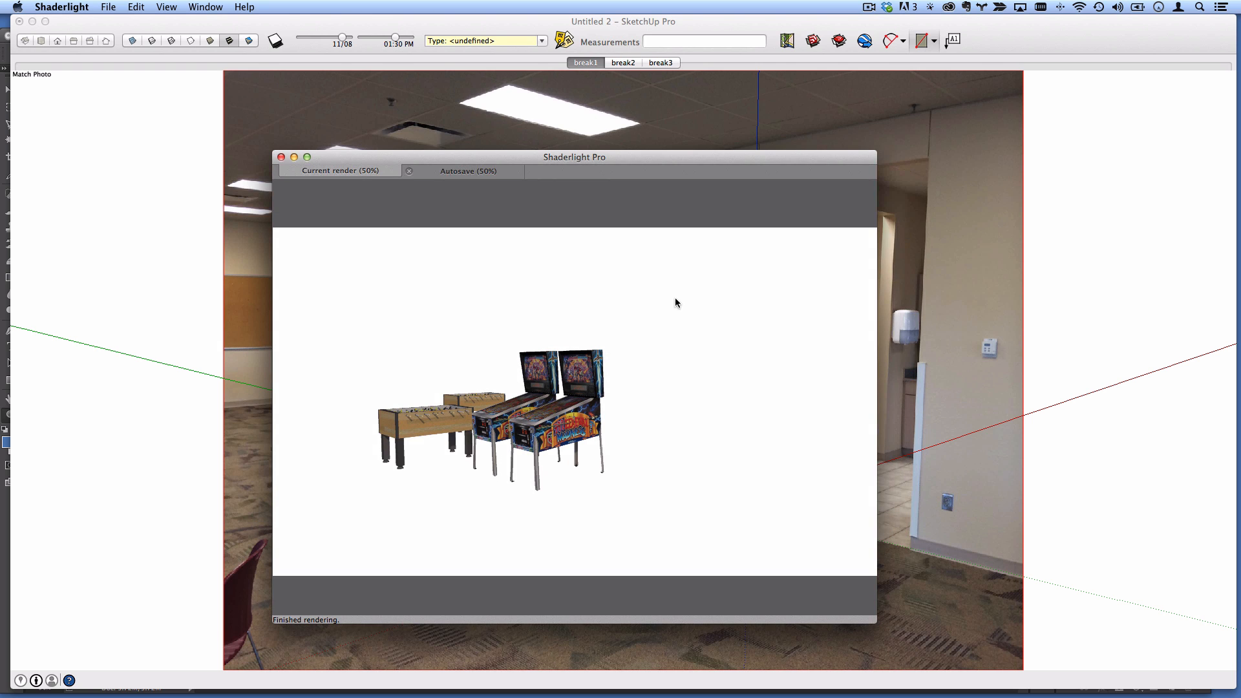
- Switch to Photoshop and open pinball.png from the mp example folder
key("super+Tab")
key("super+Tab")
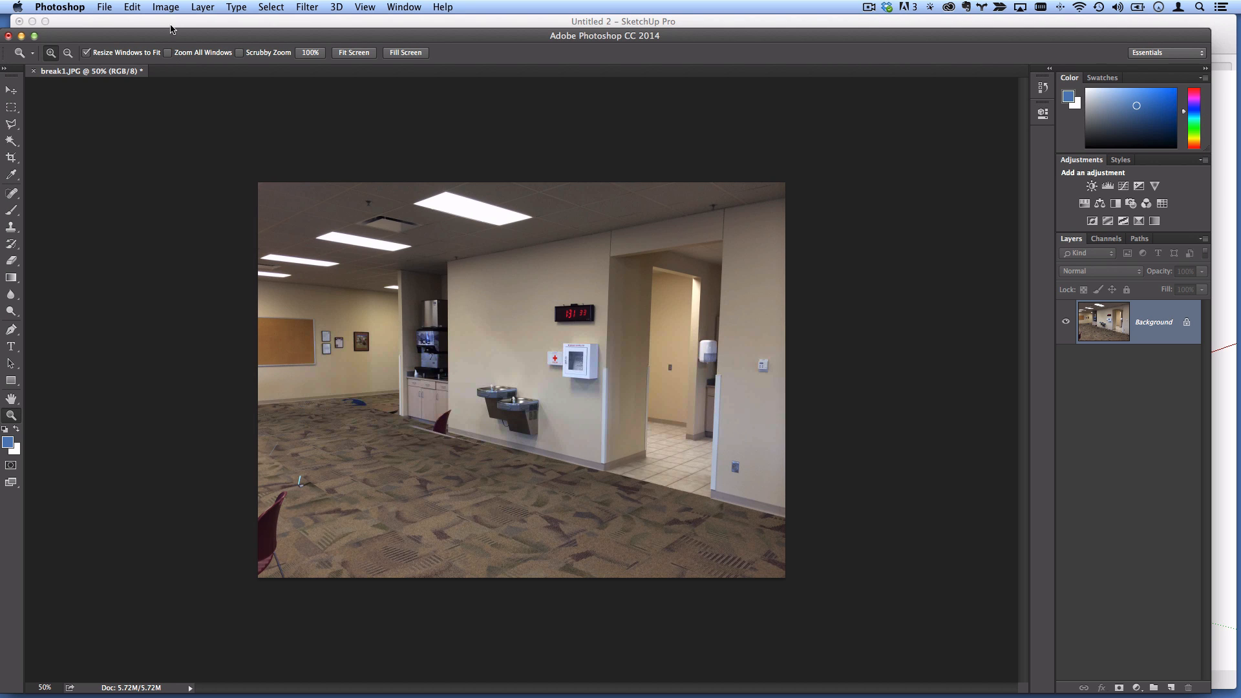
left_click(100, 8)
left_click(118, 38)
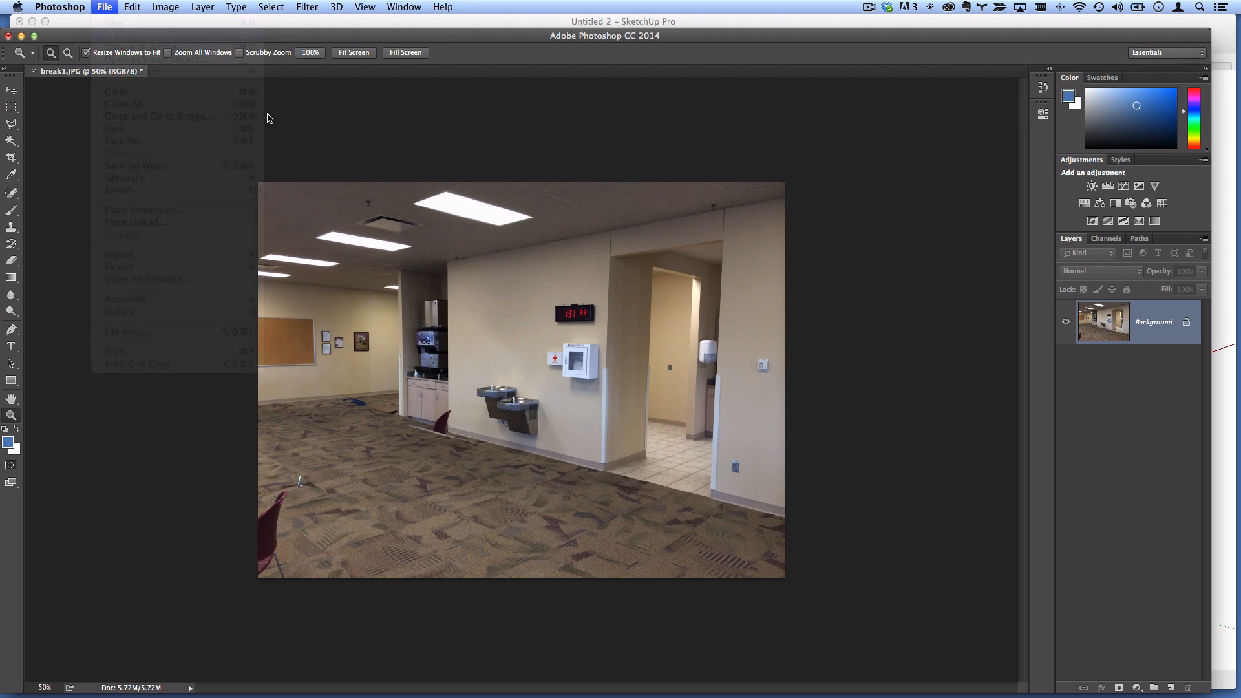
left_click(395, 184)
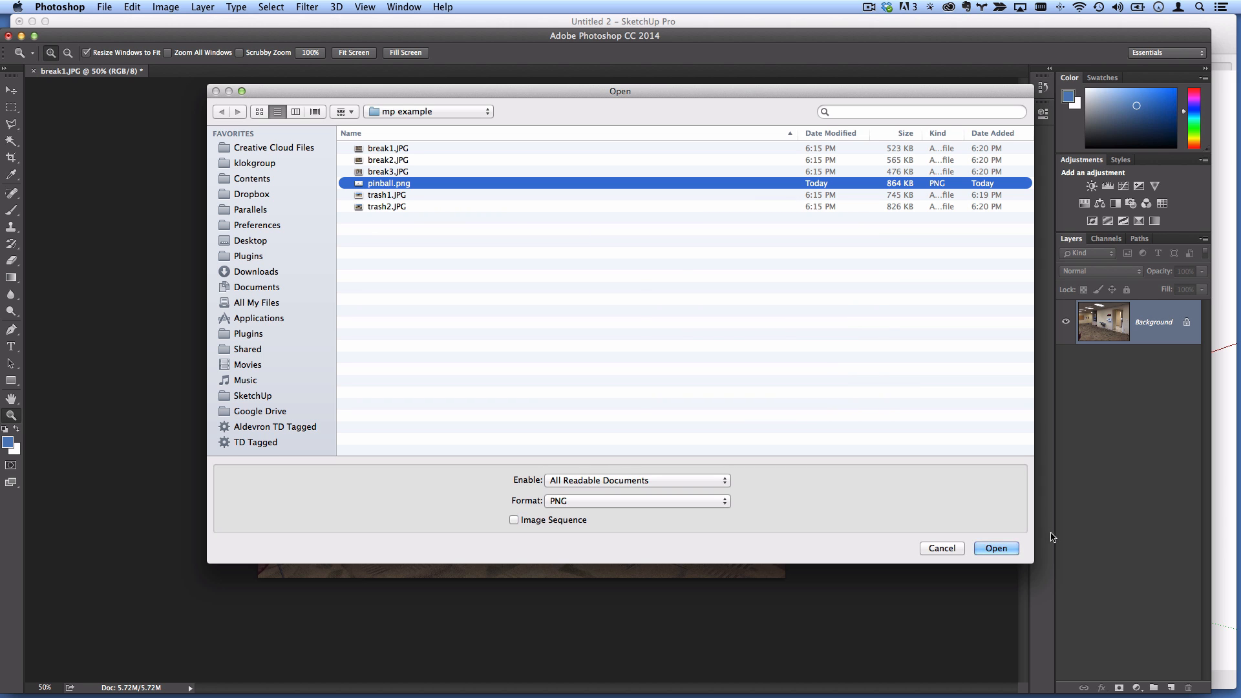
left_click(1010, 549)
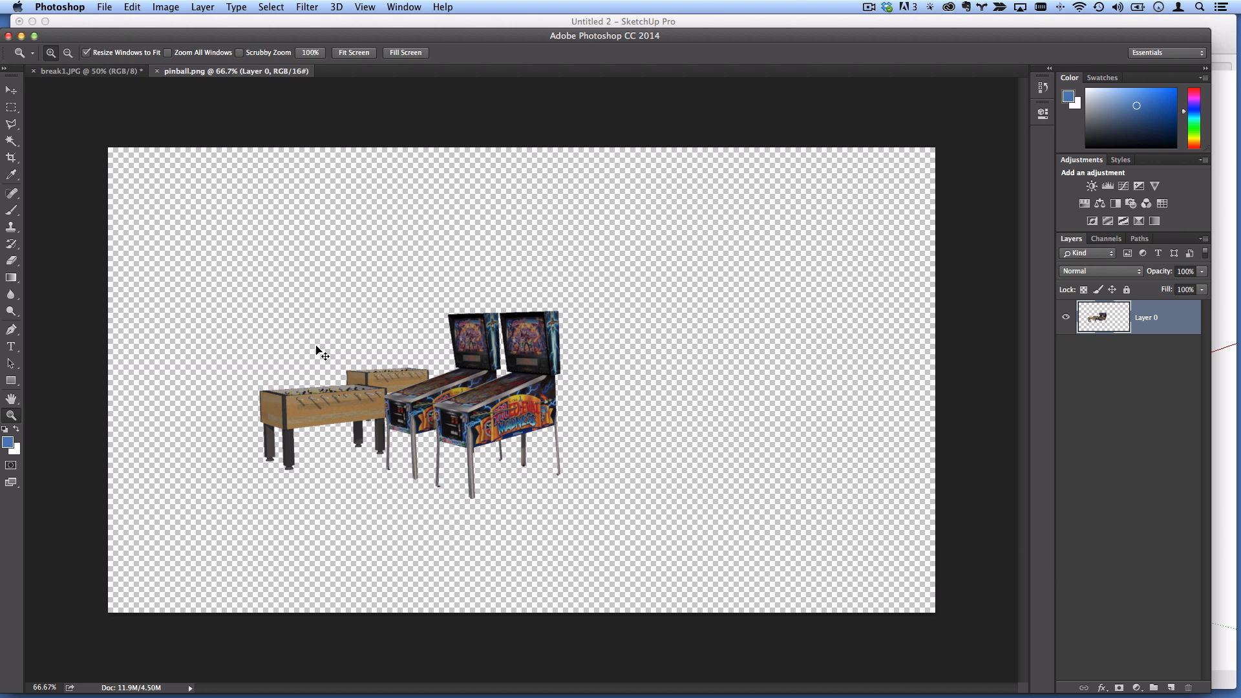
- Copy the entire pinball.png image and paste it into break1.JPG as a new layer
key("super+a")
left_click(96, 71)
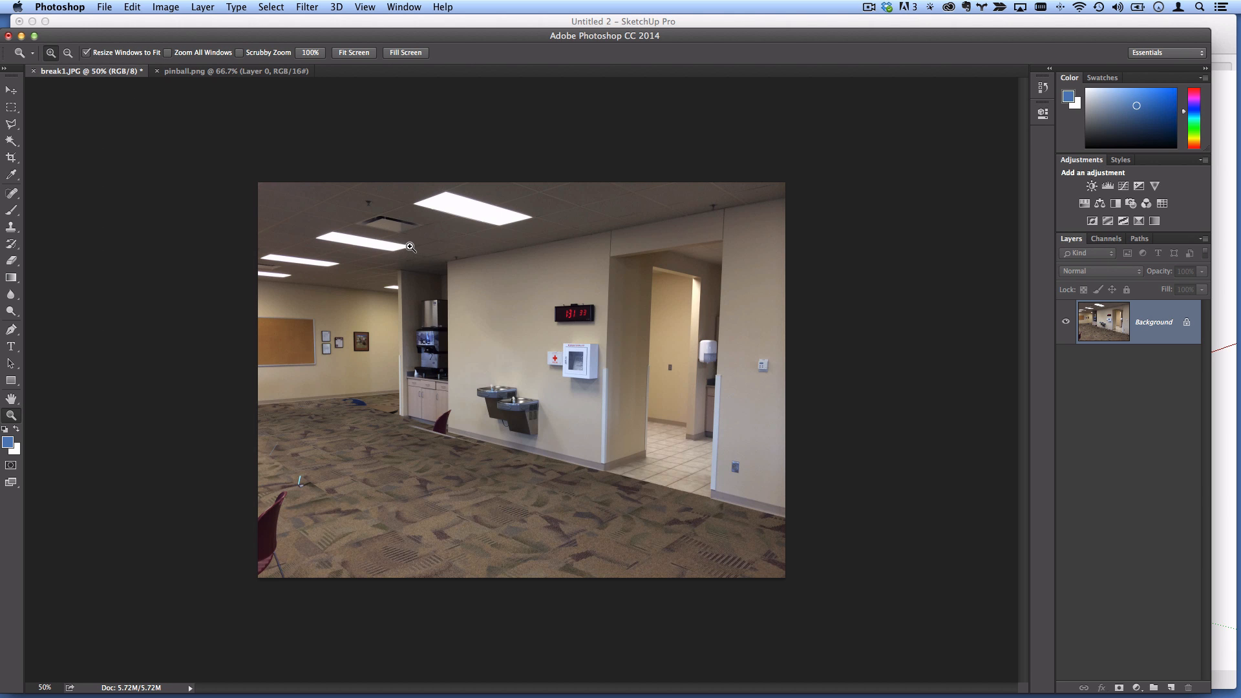
key("super+v")
key("v")
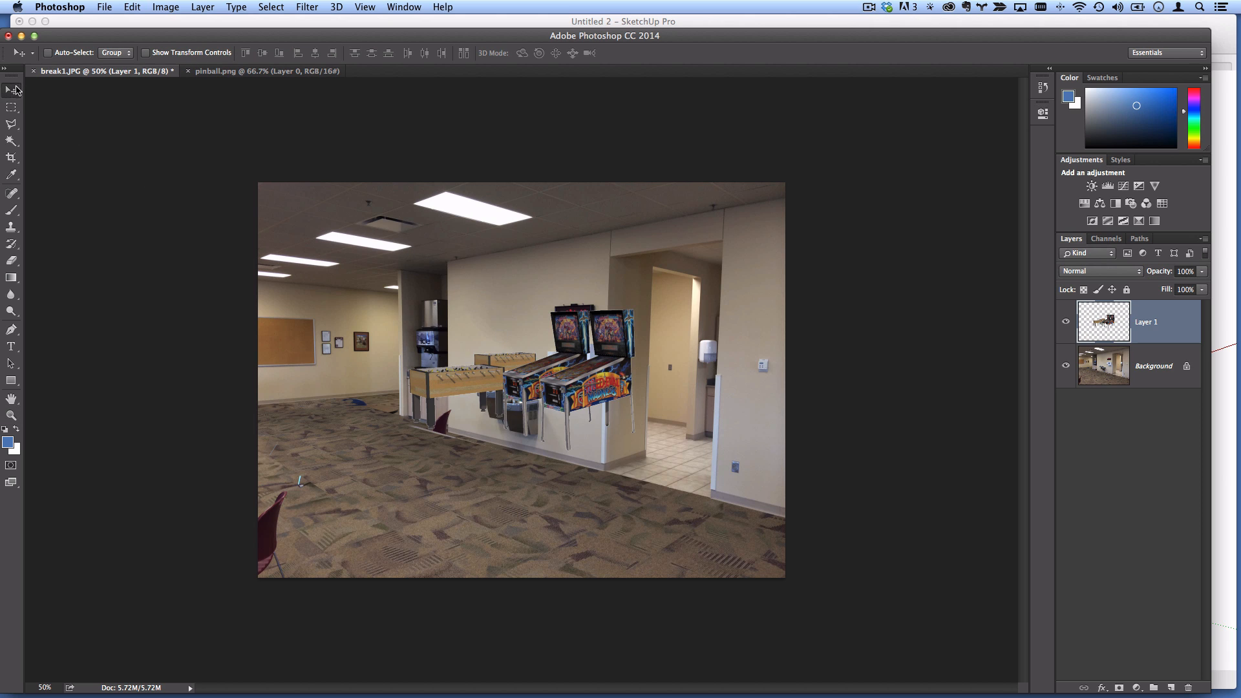
- Move the pasted game tables onto the carpet in front of the fountain wall and enlarge them proportionally to fit the room
left_click_drag(591, 355, 500, 386)
key("super+t")
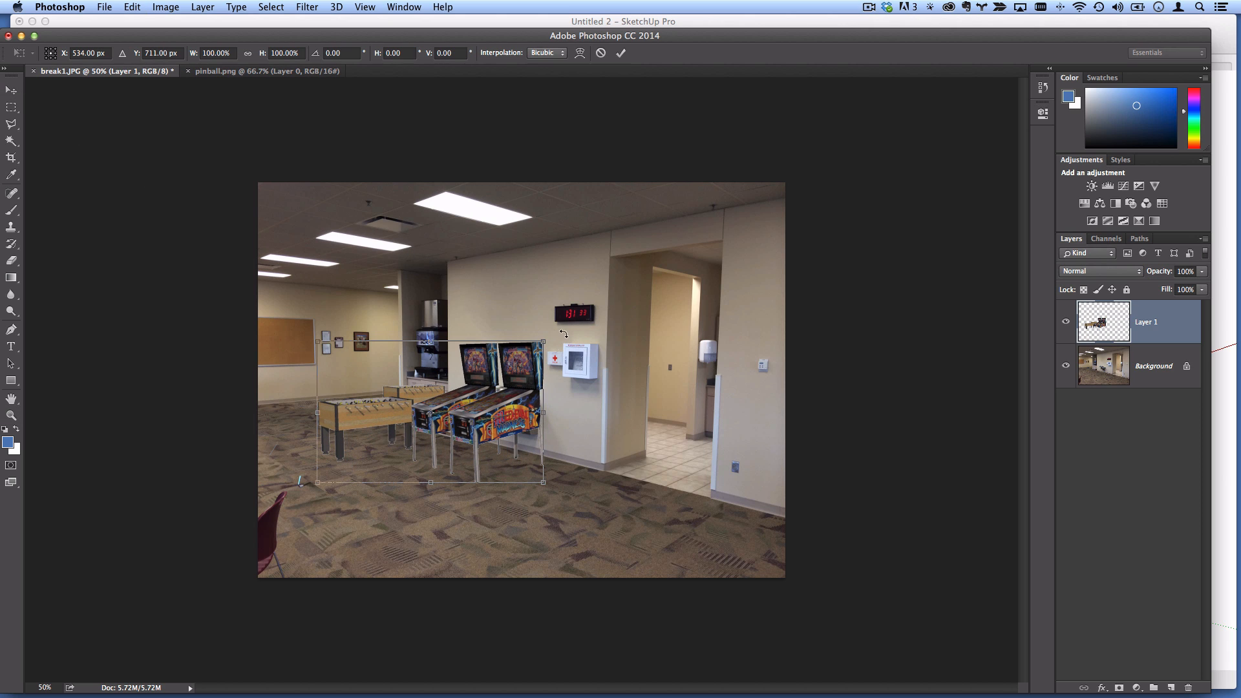
left_click_drag(550, 339, 591, 311, "shift")
left_click_drag(554, 395, 532, 402)
key("Return")
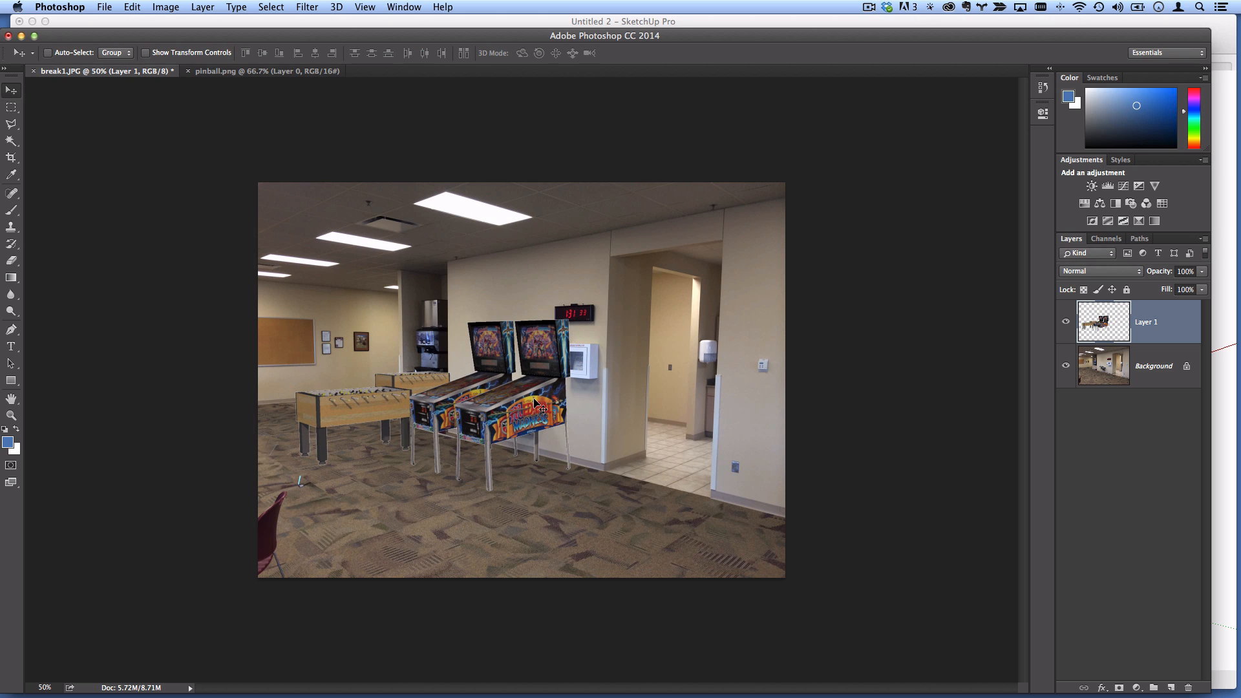
left_click(11, 416)
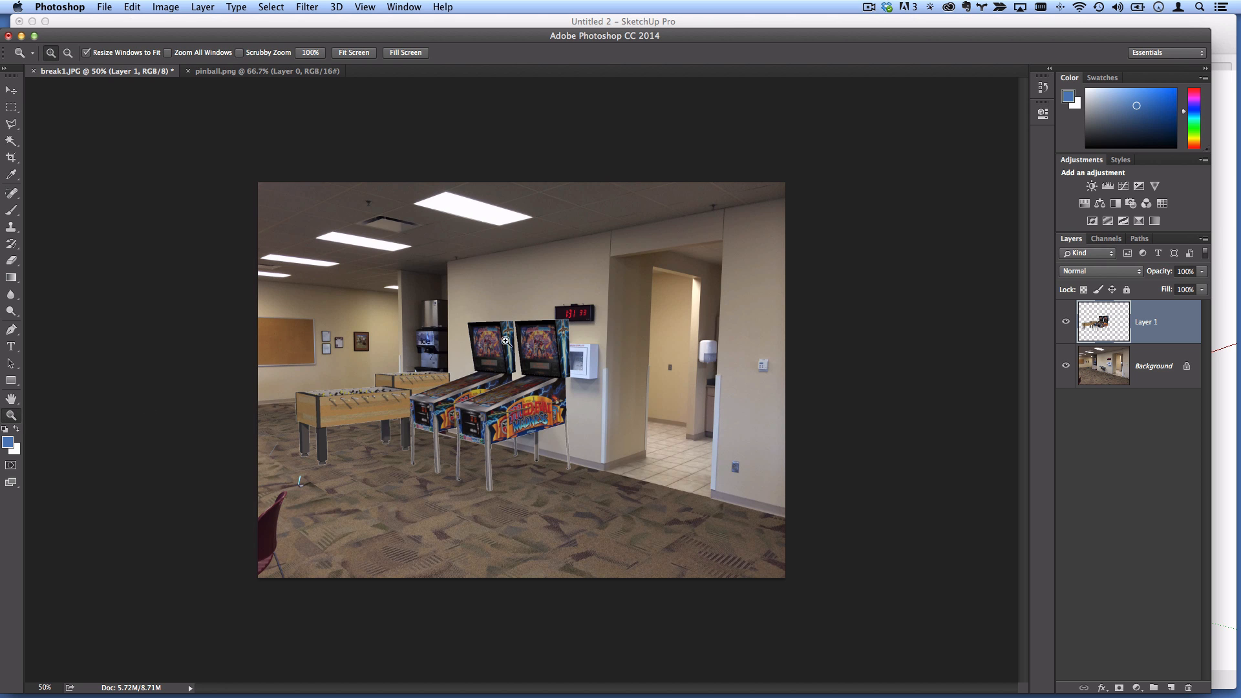
- Select the part of the rear foosball table overlapping the ice machine counter with the Polygonal Lasso, following the front table and pinball machine edges
left_click_drag(517, 324, 339, 434)
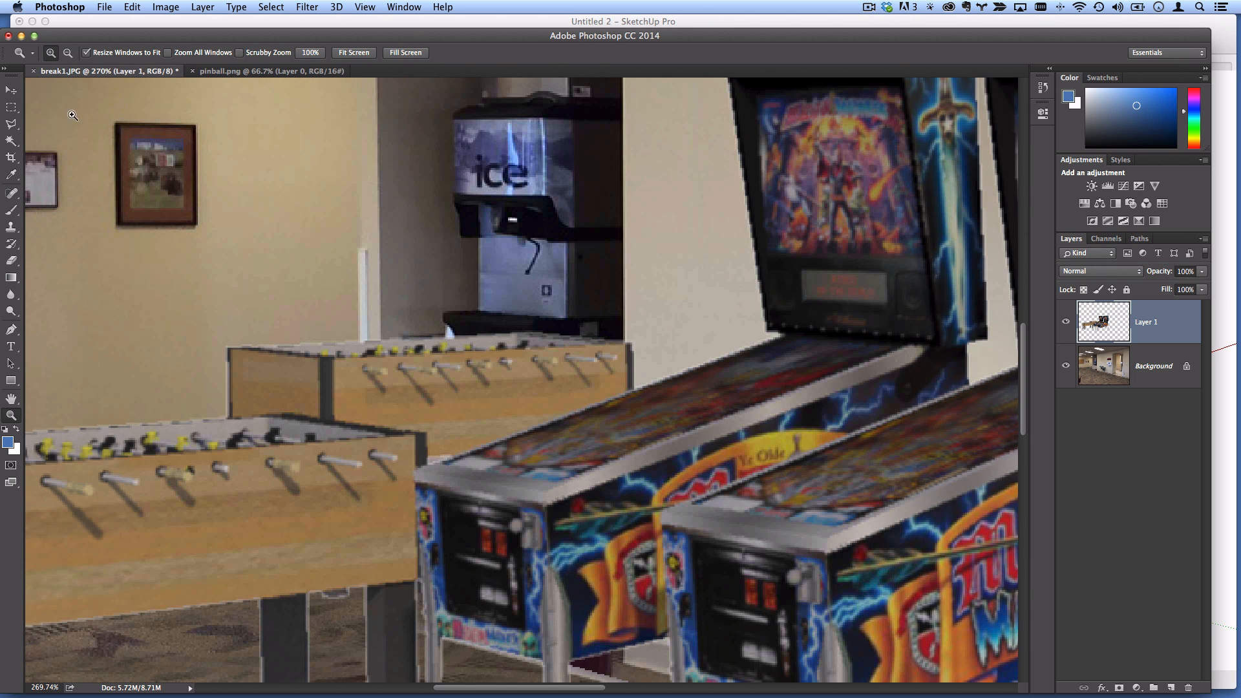
left_click(11, 124)
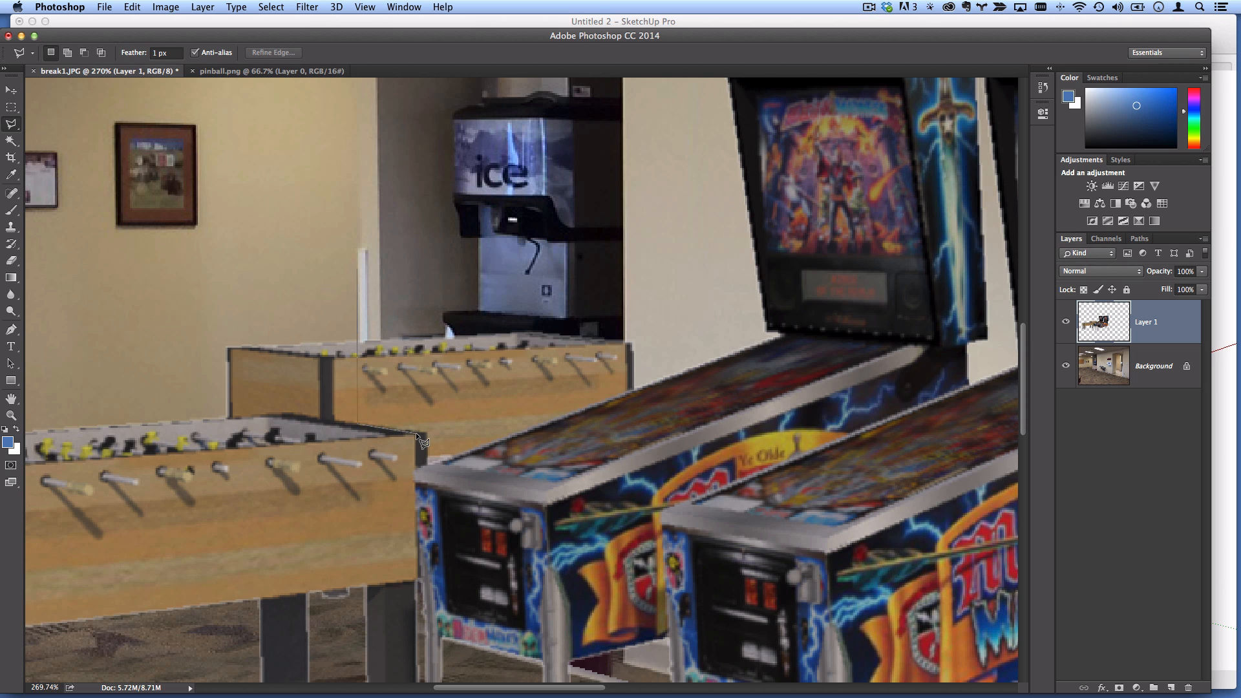
left_click(427, 463)
left_click(670, 376)
left_click(404, 261)
double_click(358, 268)
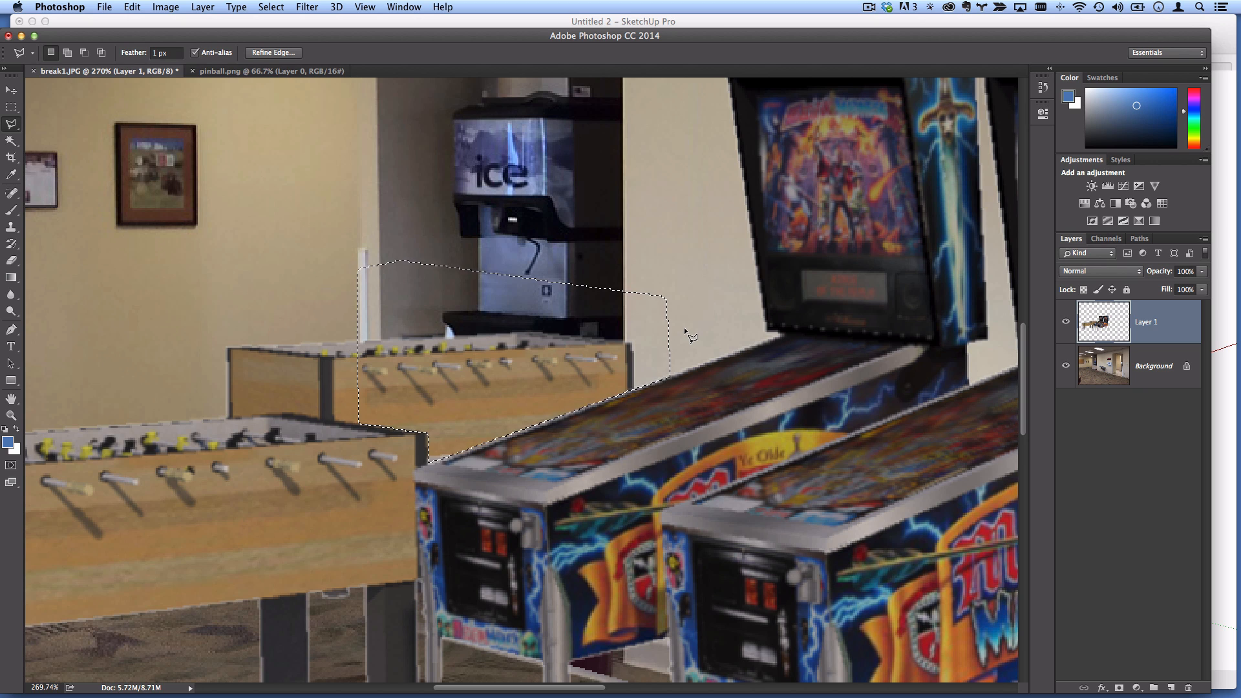
- Invert the selection and add it as a layer mask on Layer 1 to hide the rear foosball table in front of the counter
left_click(304, 7)
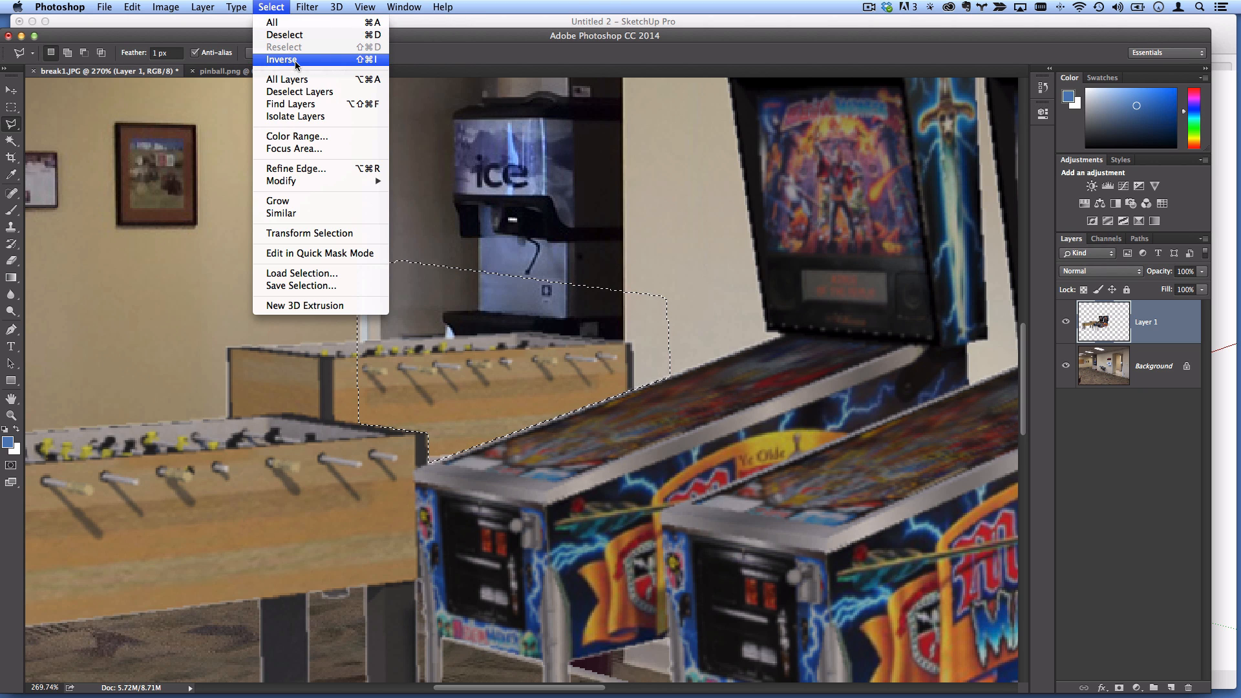
left_click(295, 61)
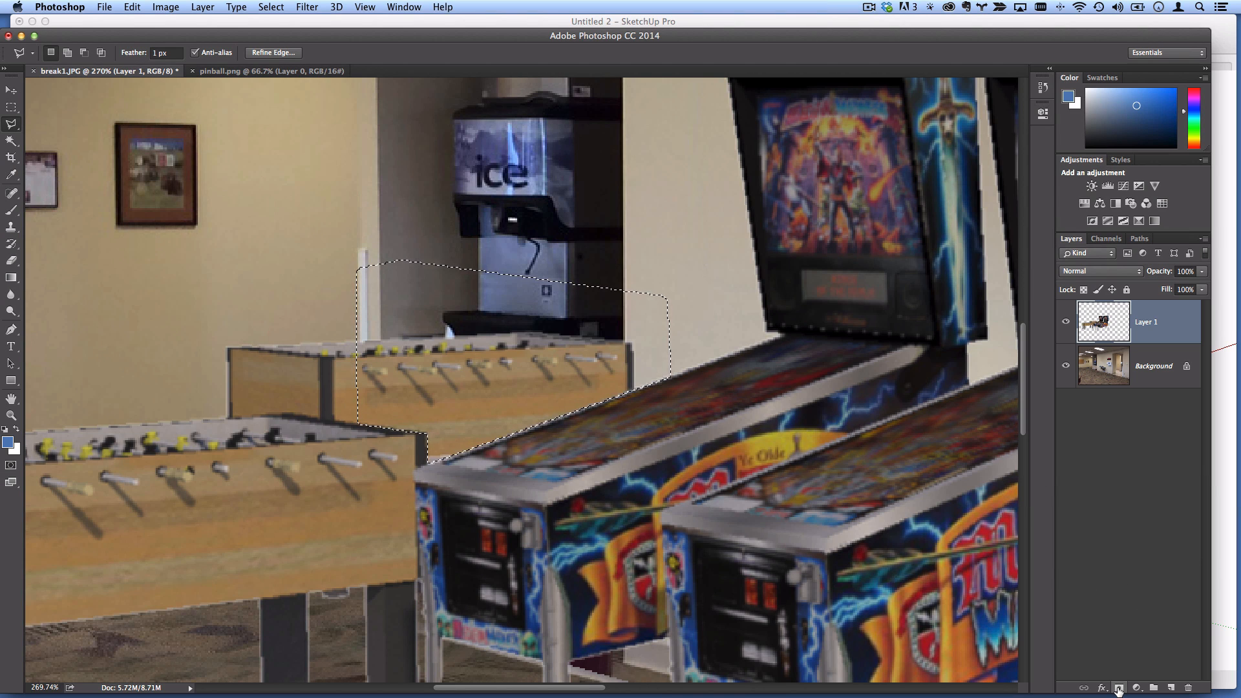
left_click(1120, 689)
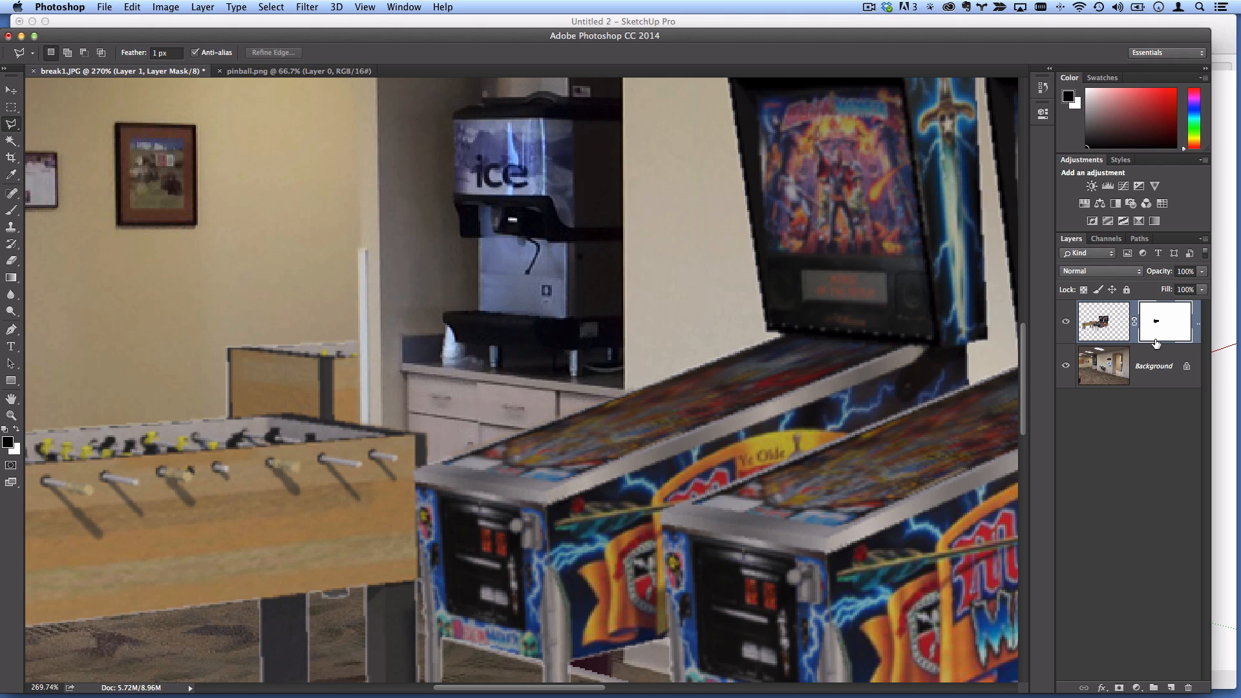
scroll(436, 327, "down", 5)
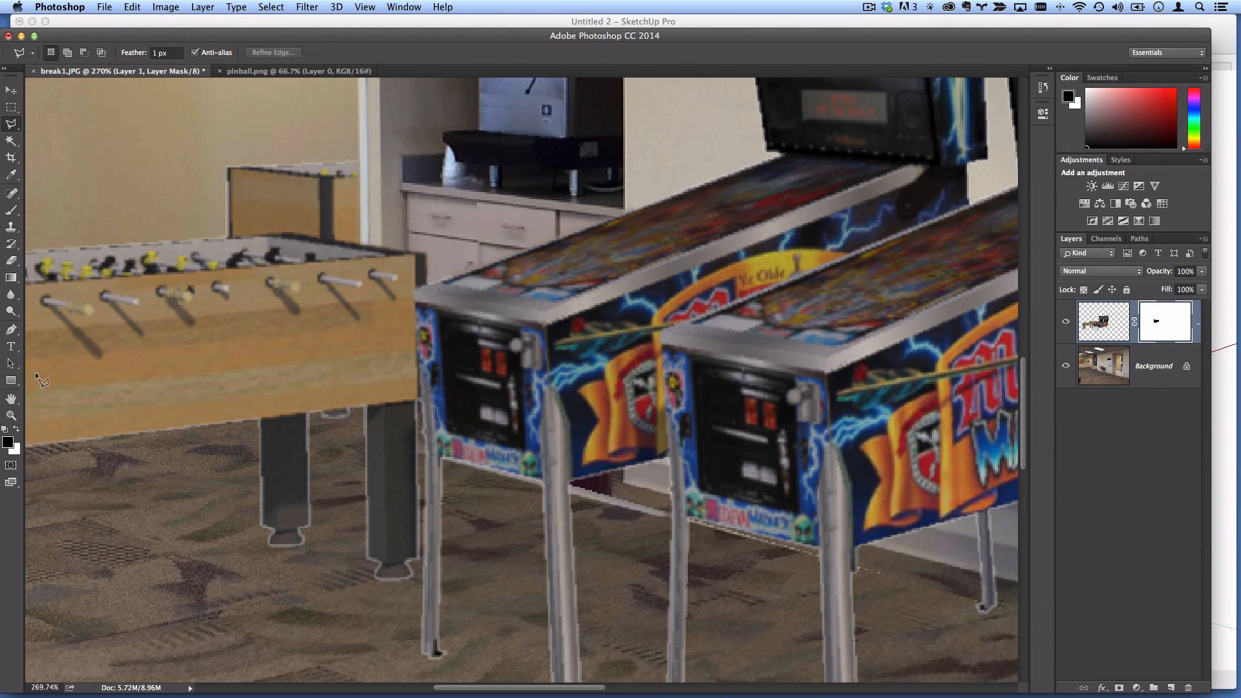
left_click(11, 415)
left_click(435, 318, "alt")
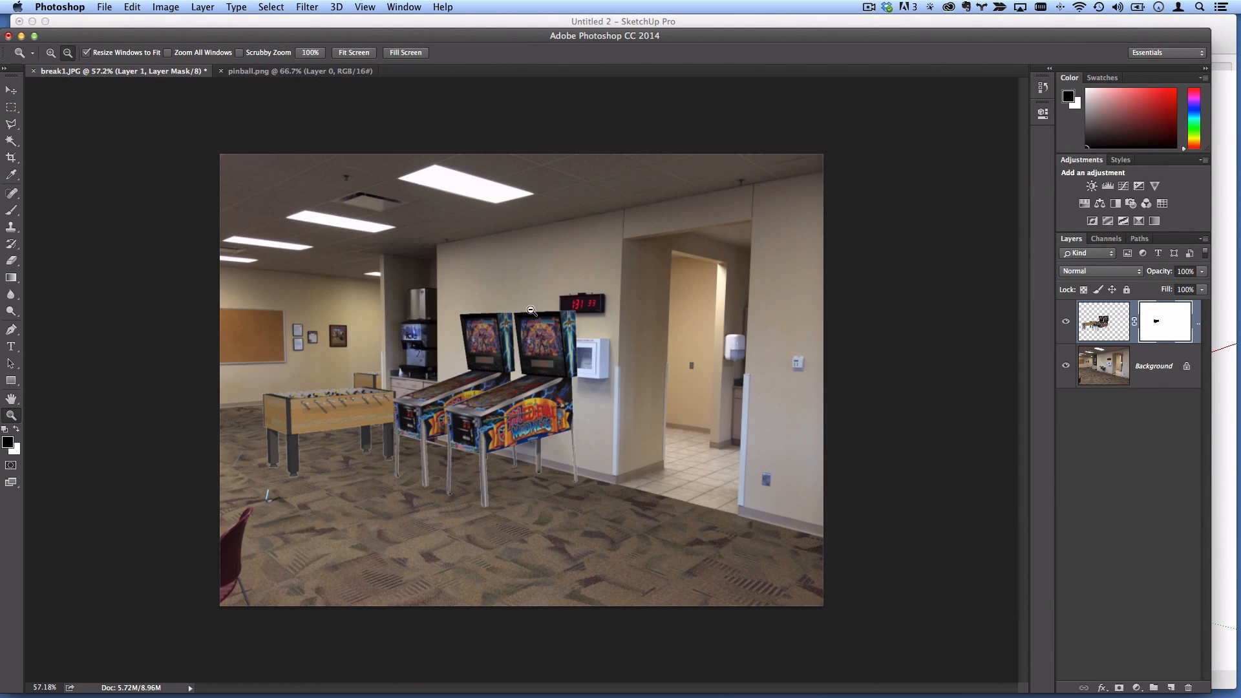
scroll(529, 359, "up", 2, "alt")
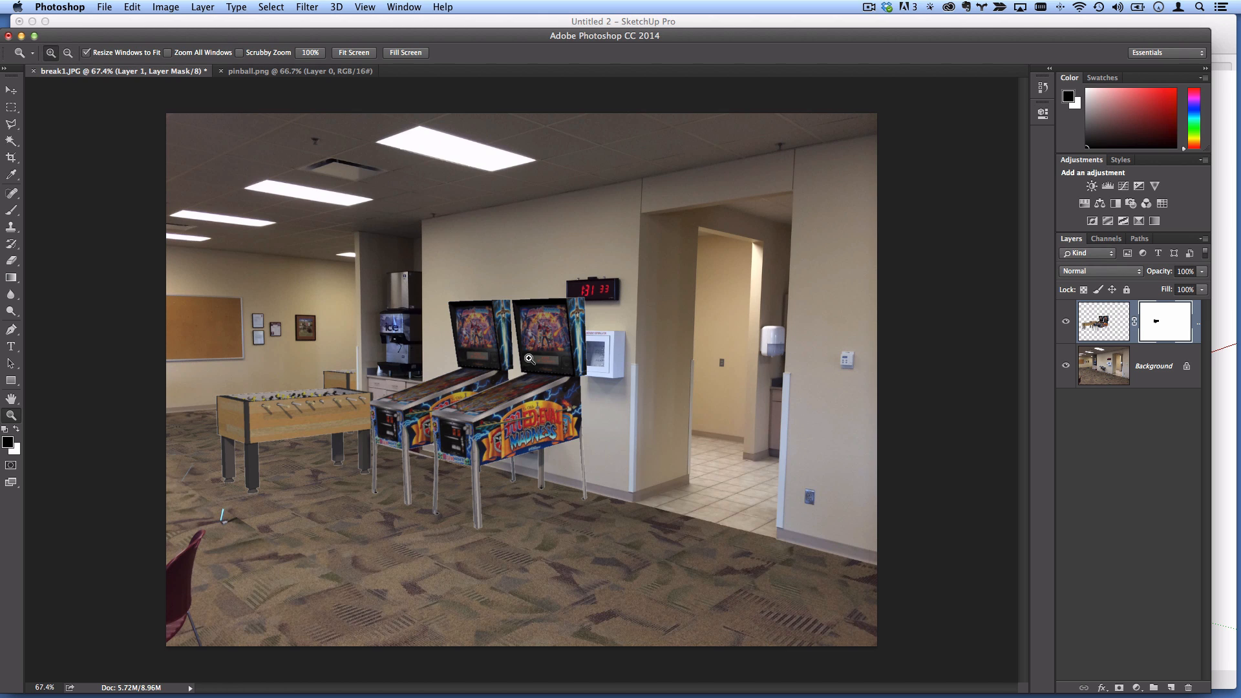